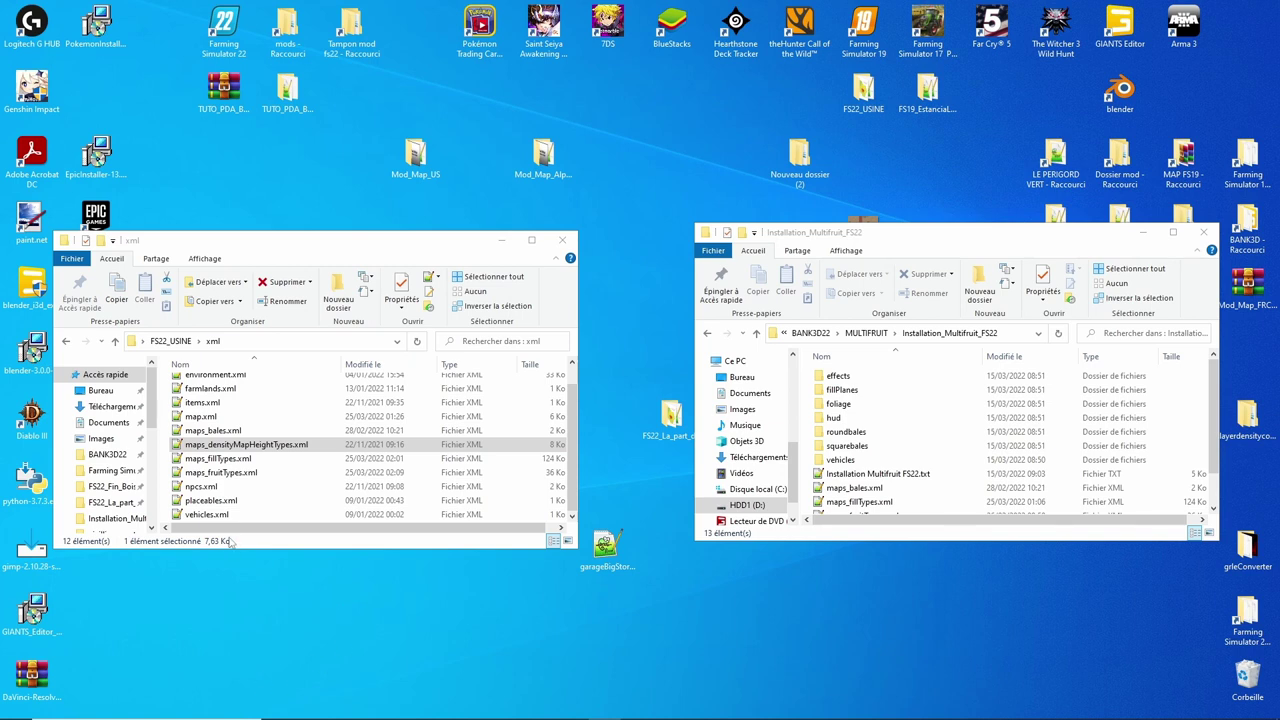
click(232, 475)
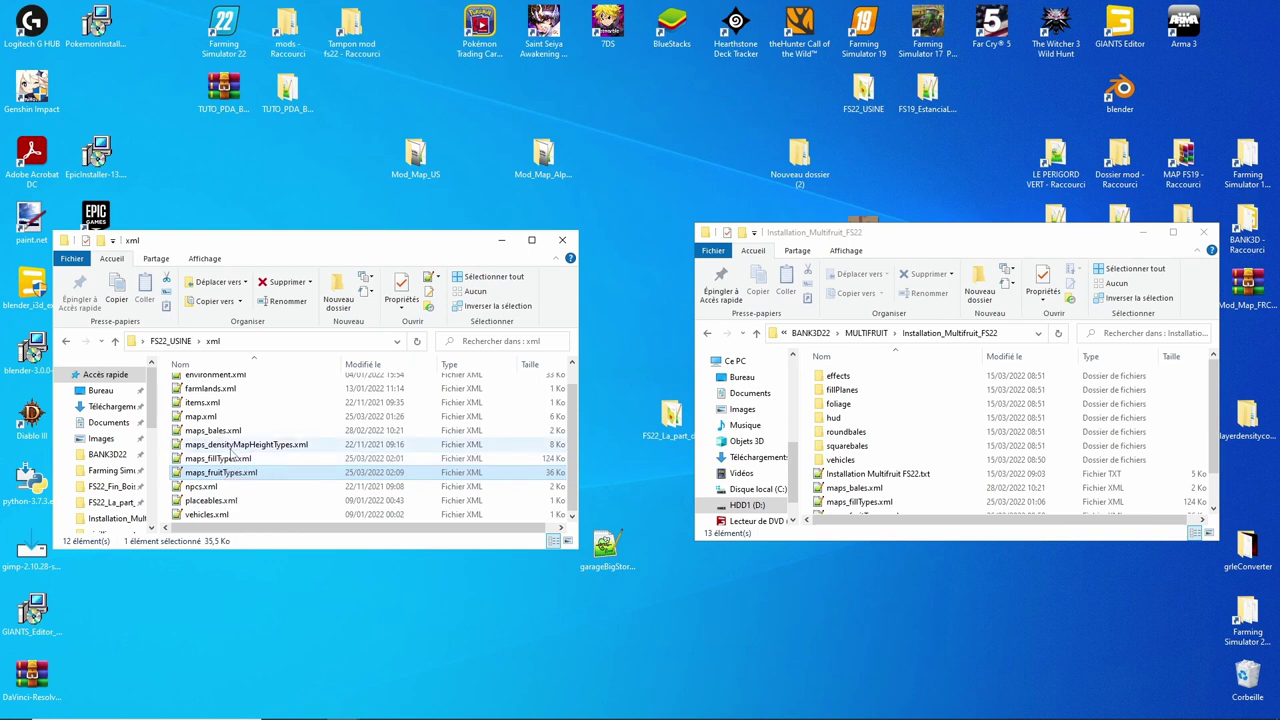
click(231, 448)
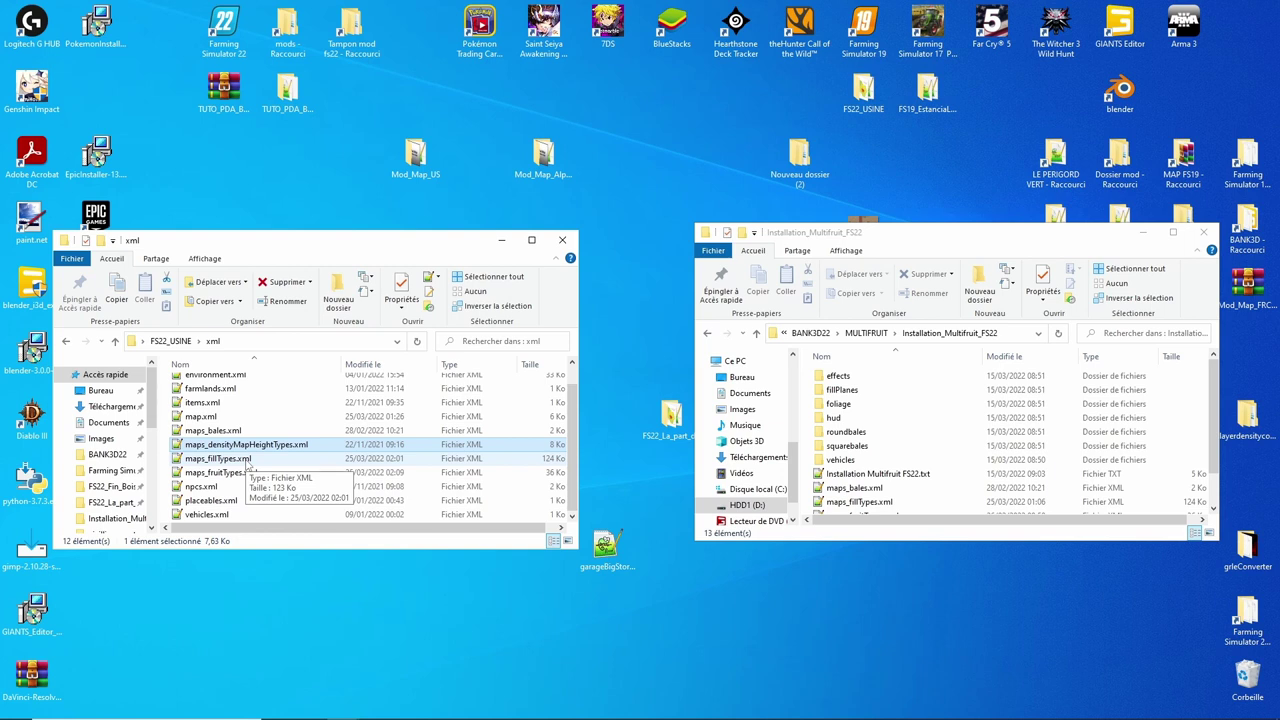
click(240, 474)
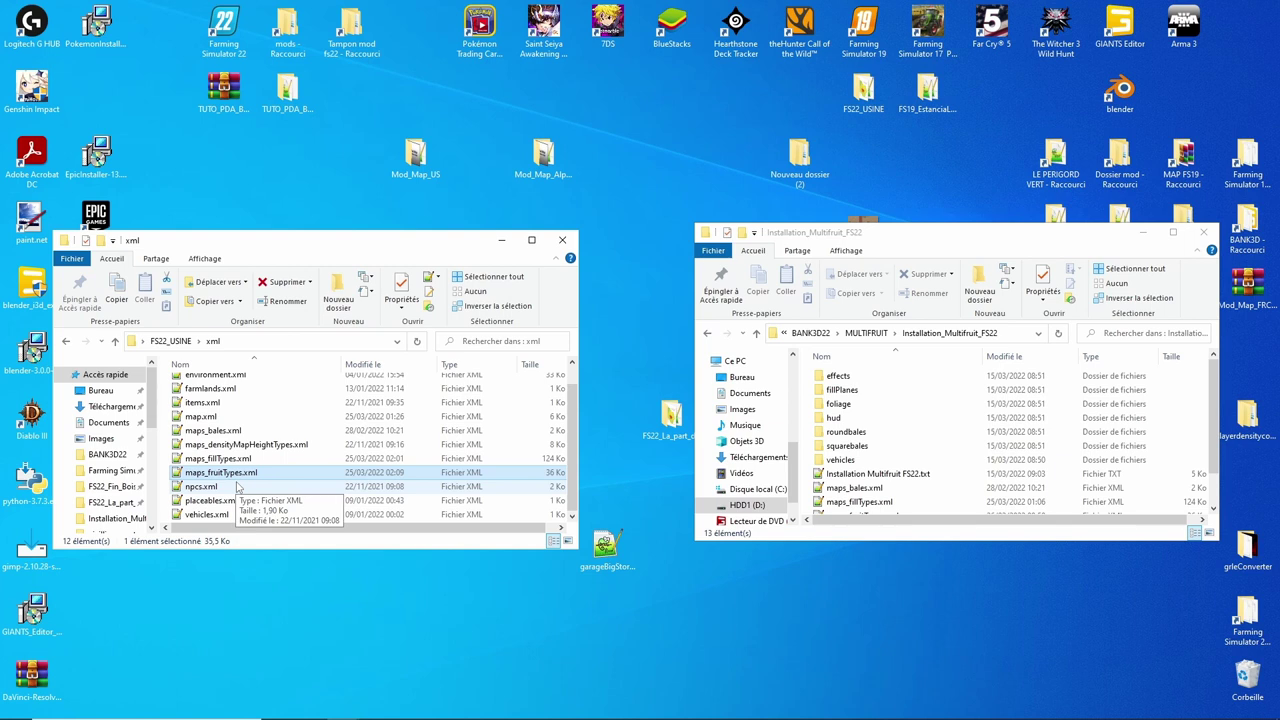
click(231, 457)
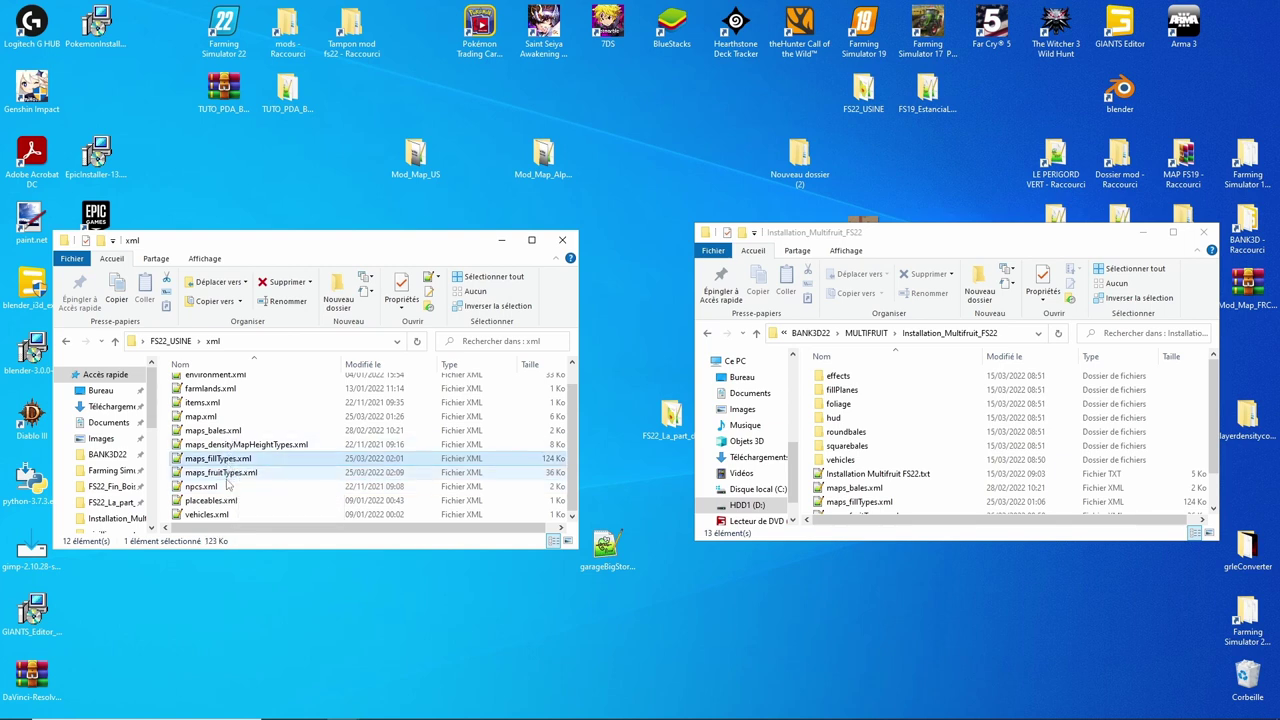
click(229, 474)
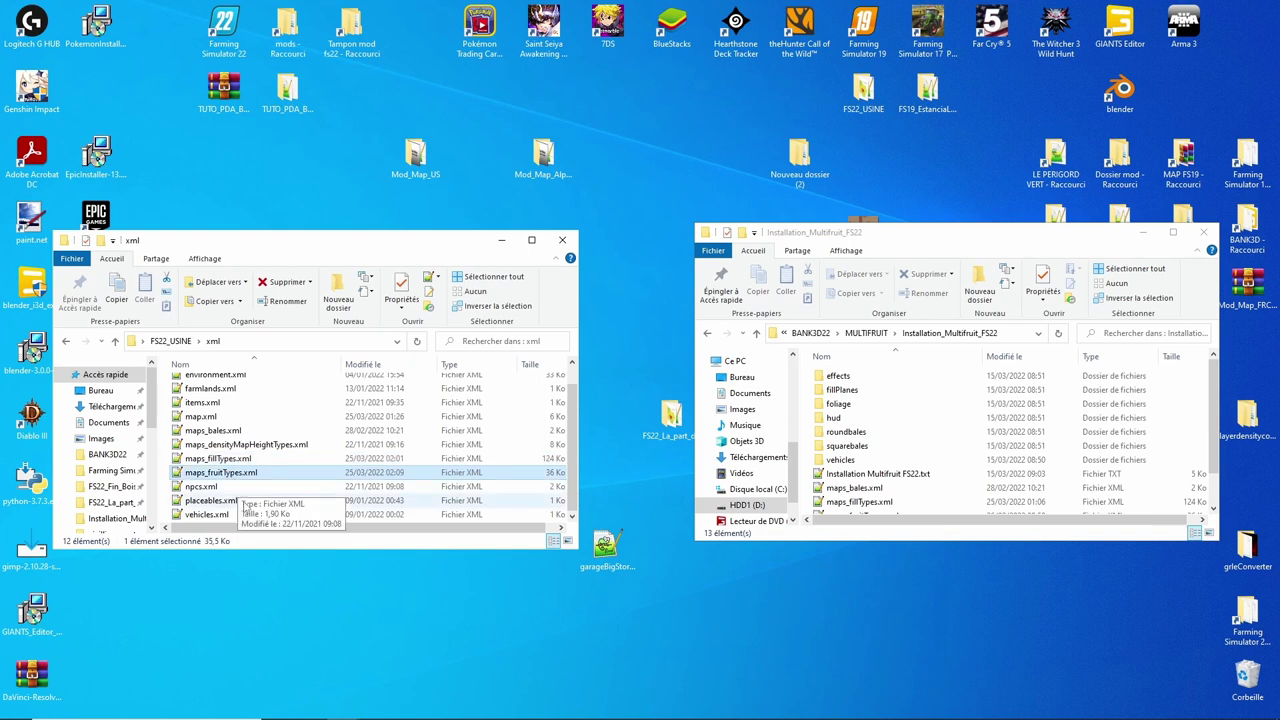
- Open maps_densityMapHeightTypes.xml from the FS22_USINE xml folder in Notepad++, then return to the folder
click(252, 446)
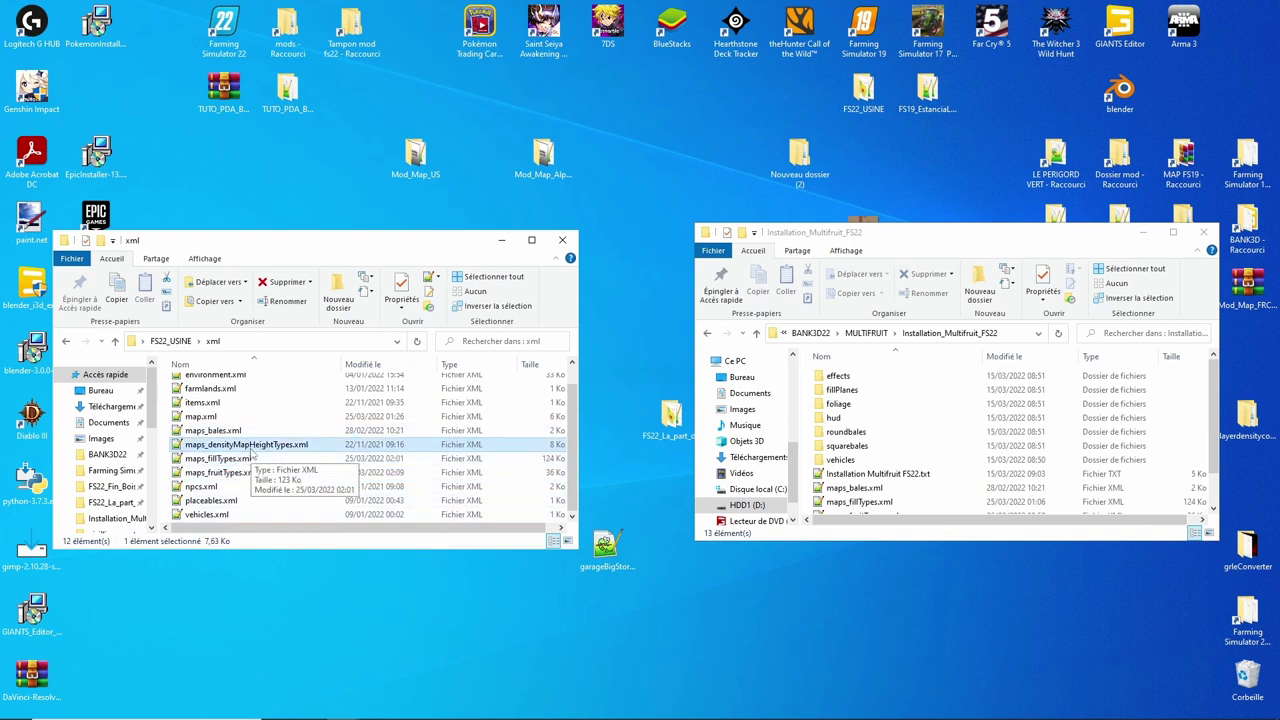
double_click(250, 446)
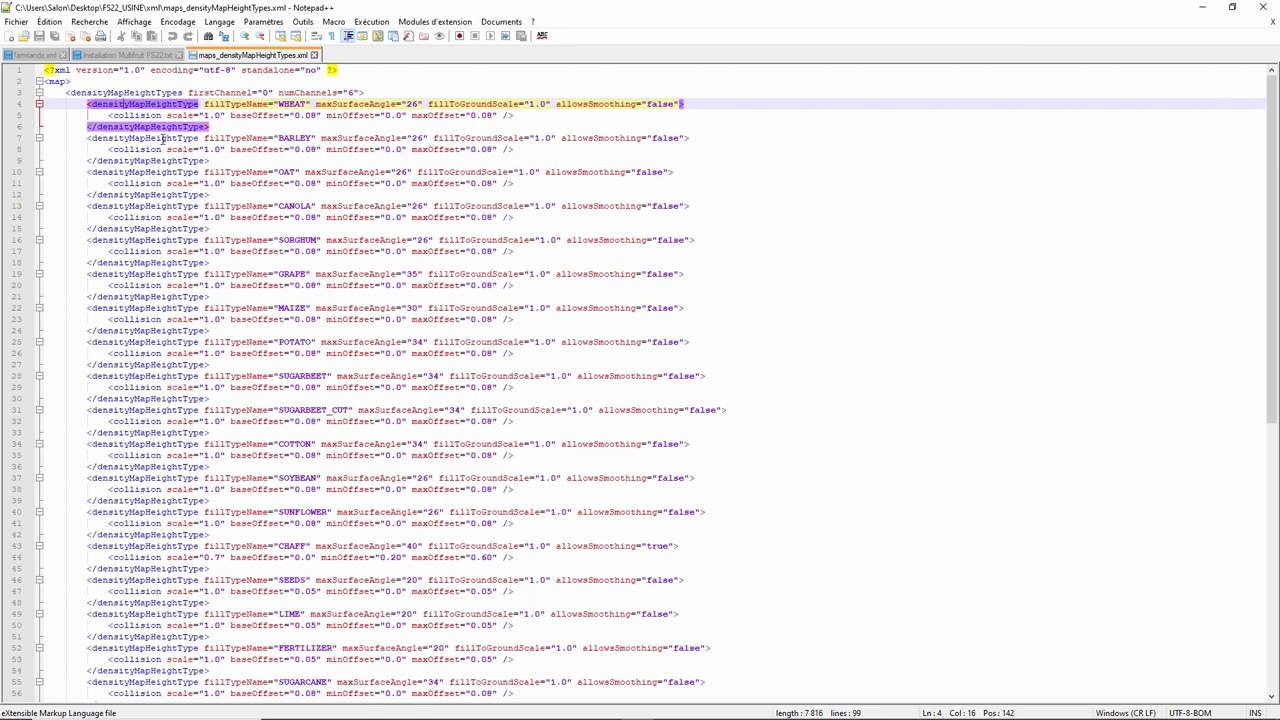
click(1202, 8)
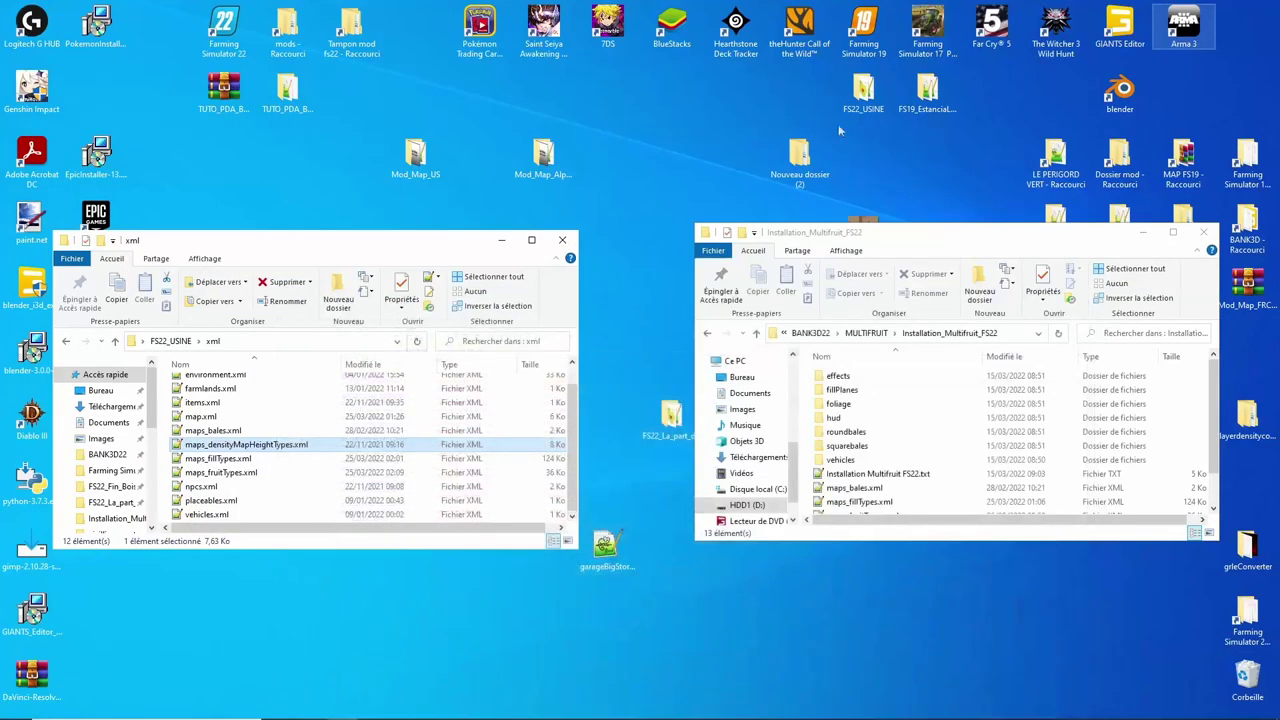
- Open maps_fruitTypes.xml and examine the fruit types added between the "debut ajout" and "fin ajout" comments
double_click(225, 474)
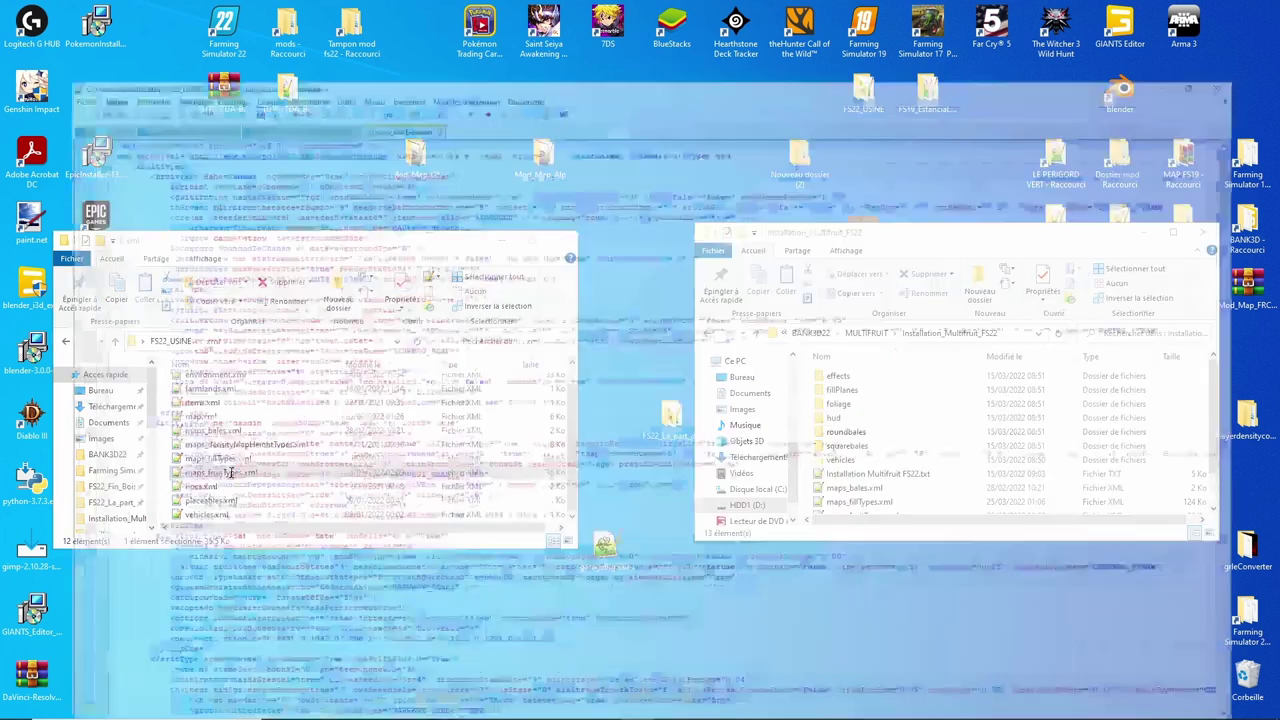
scroll(461, 374, down, 20)
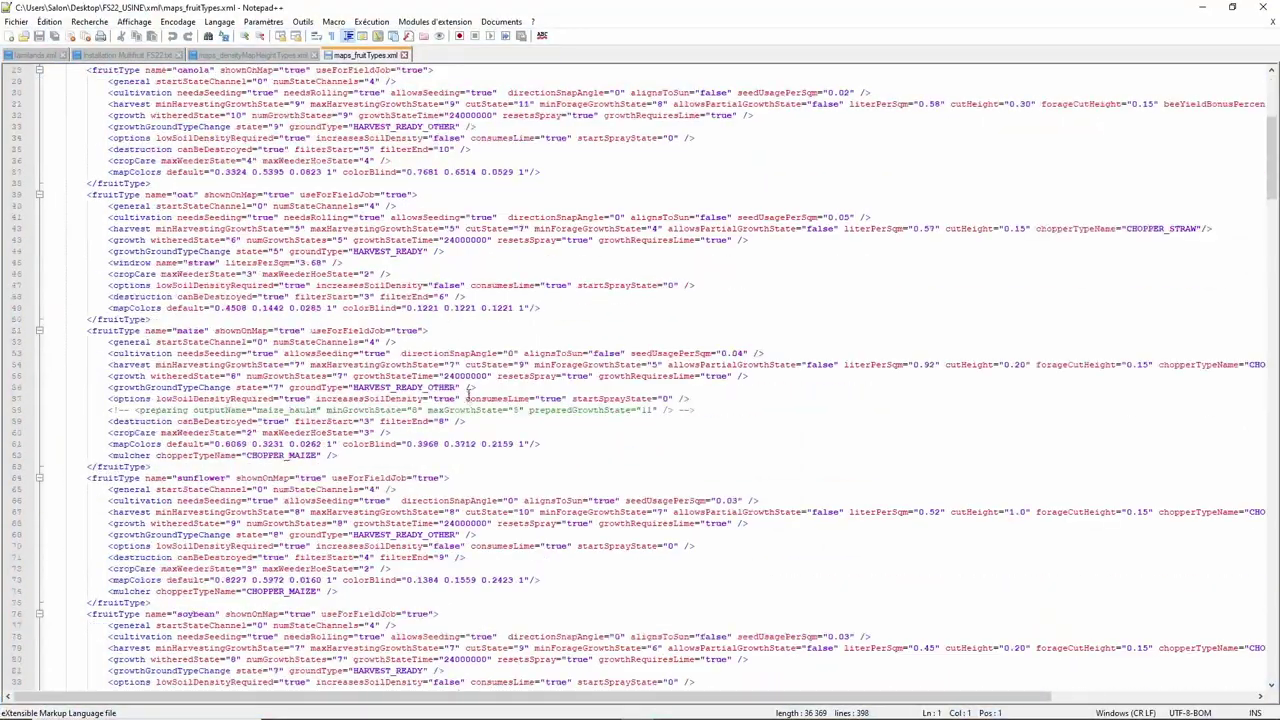
scroll(479, 441, down, 20)
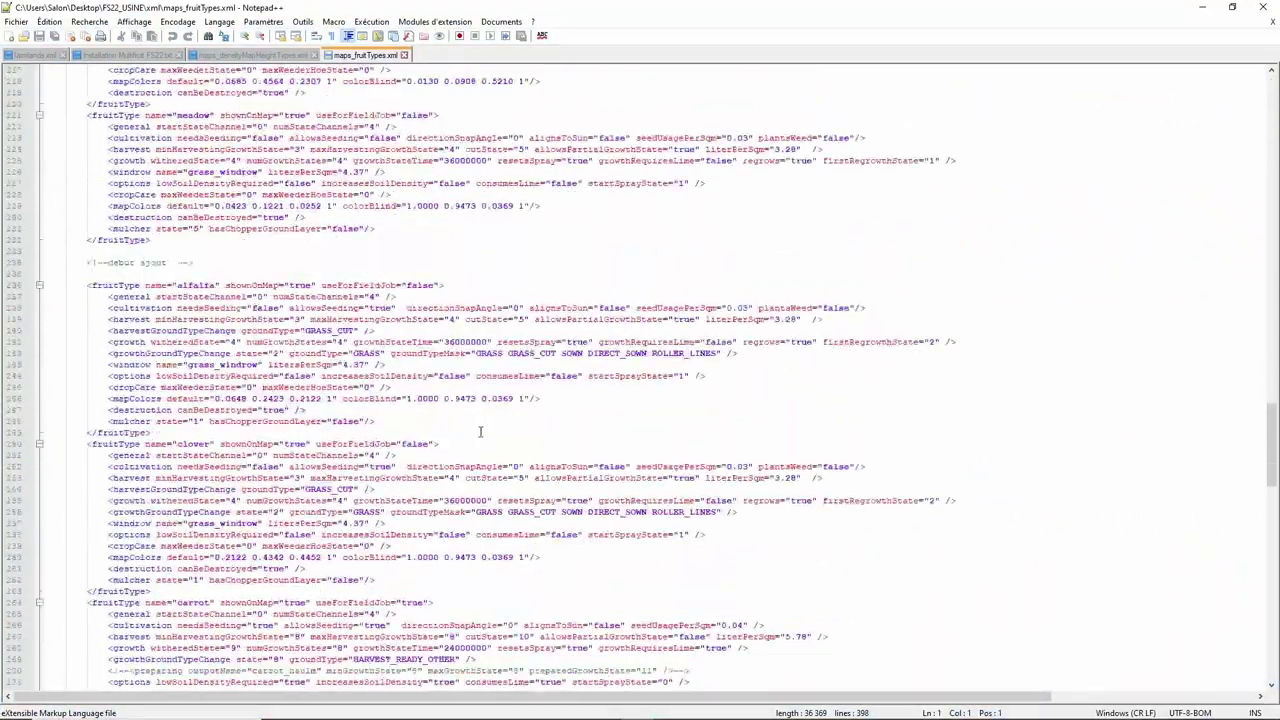
scroll(491, 441, down, 4)
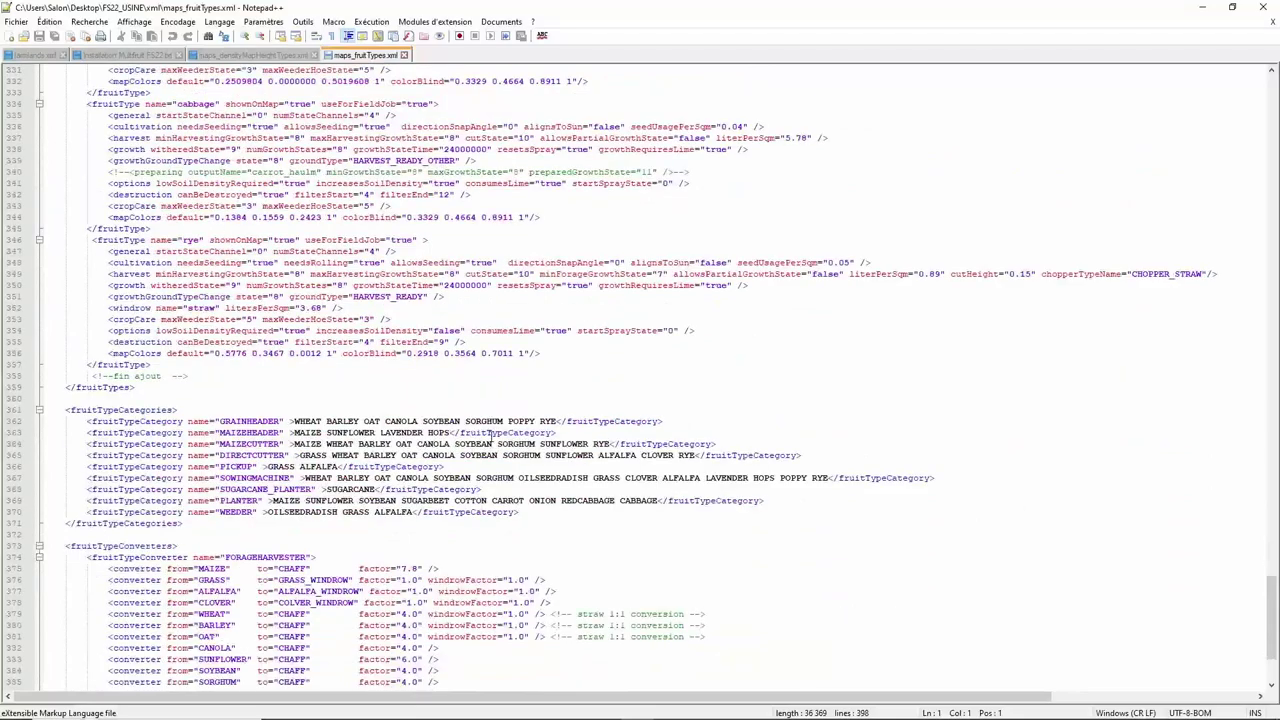
scroll(489, 437, up, 7)
scroll(489, 437, up, 20)
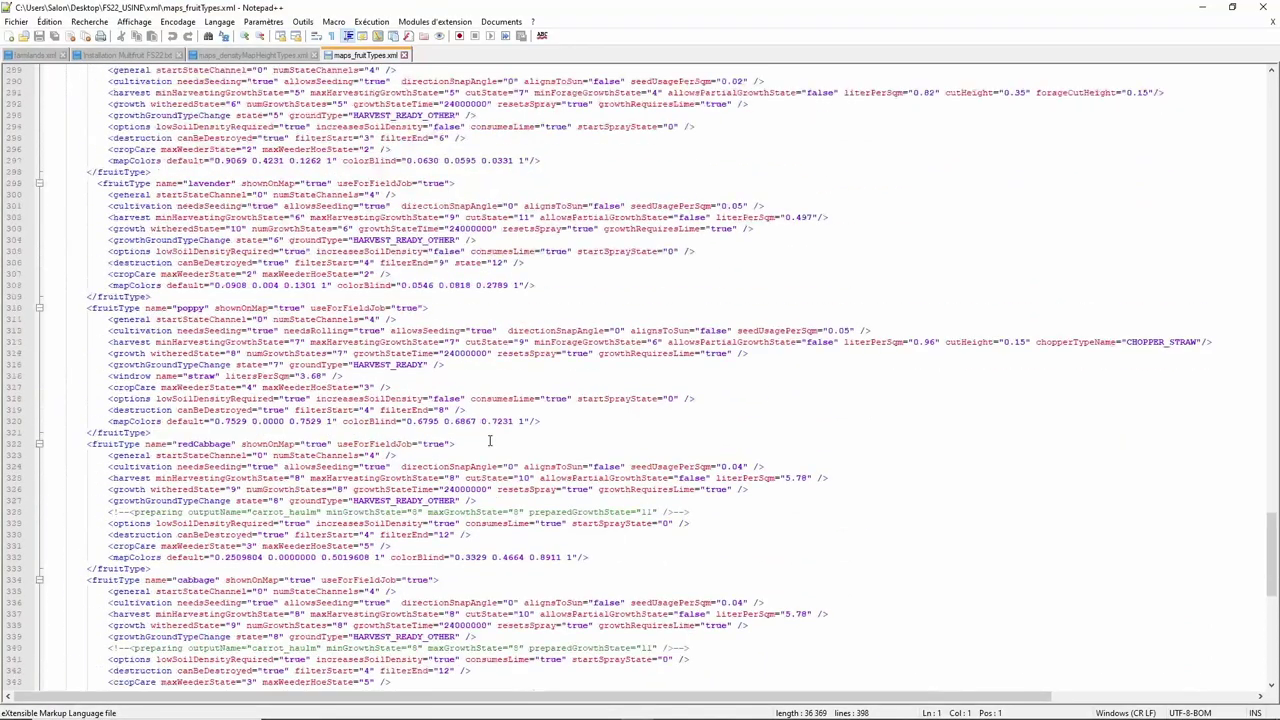
scroll(489, 443, up, 7)
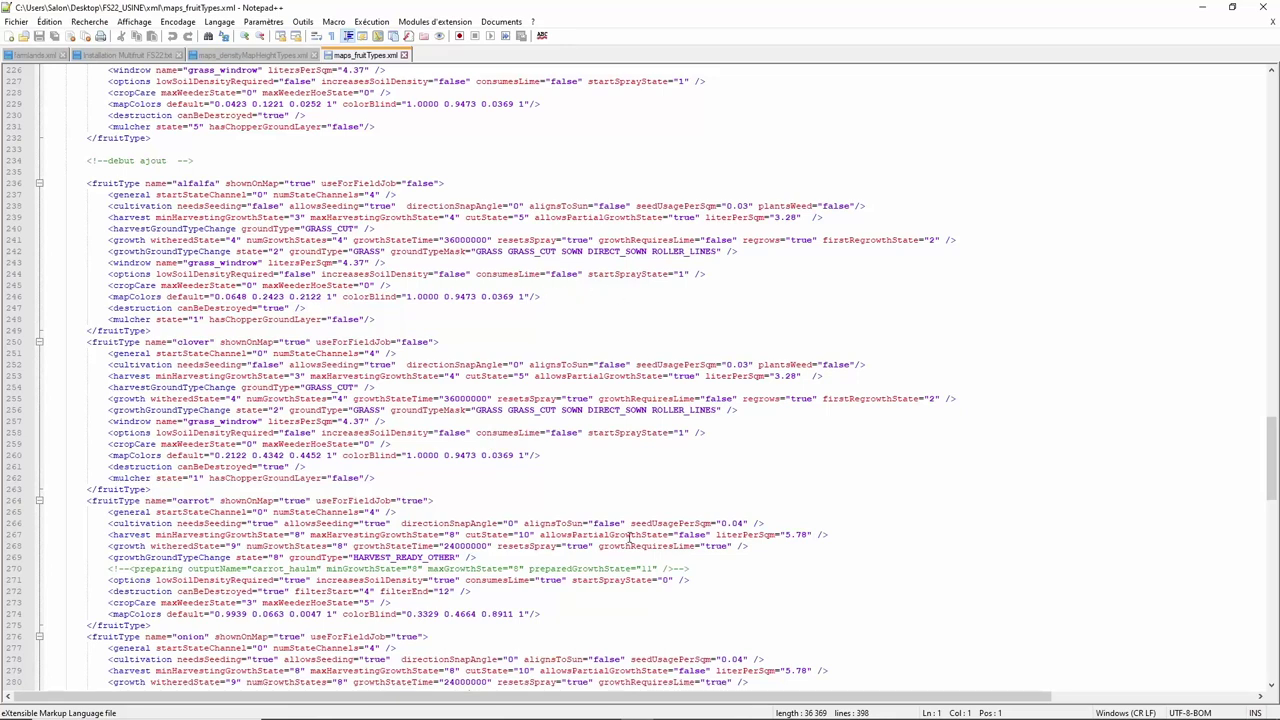
mouse_move(632, 715)
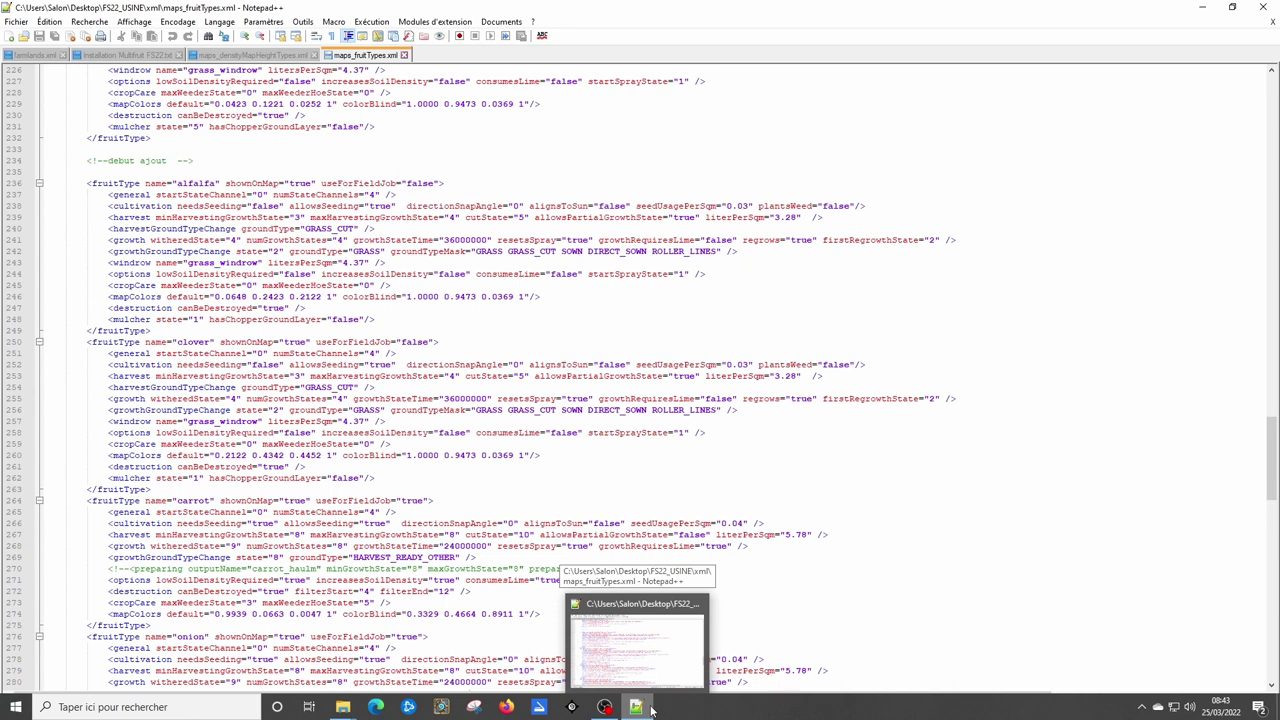
click(1202, 7)
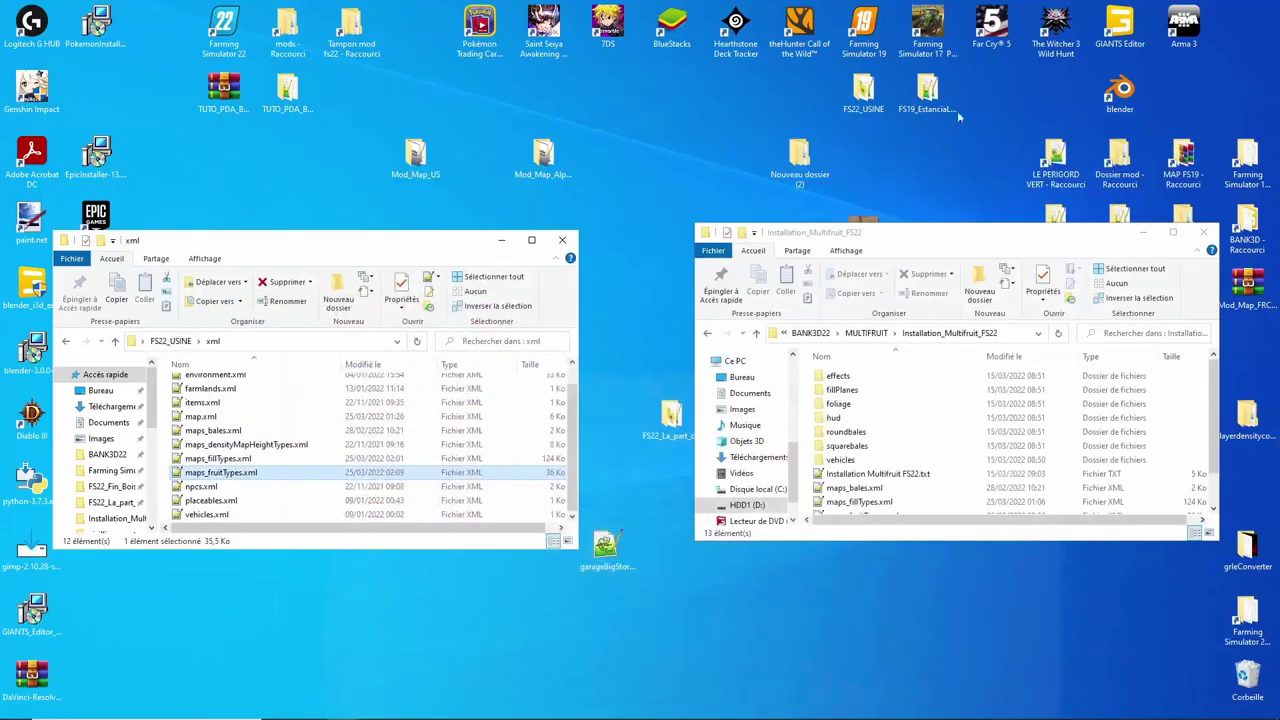
- Open maps_fillTypes.xml and examine the multifruit section with the ALFALFA and ALFALFA_WINDROW fill types
double_click(203, 459)
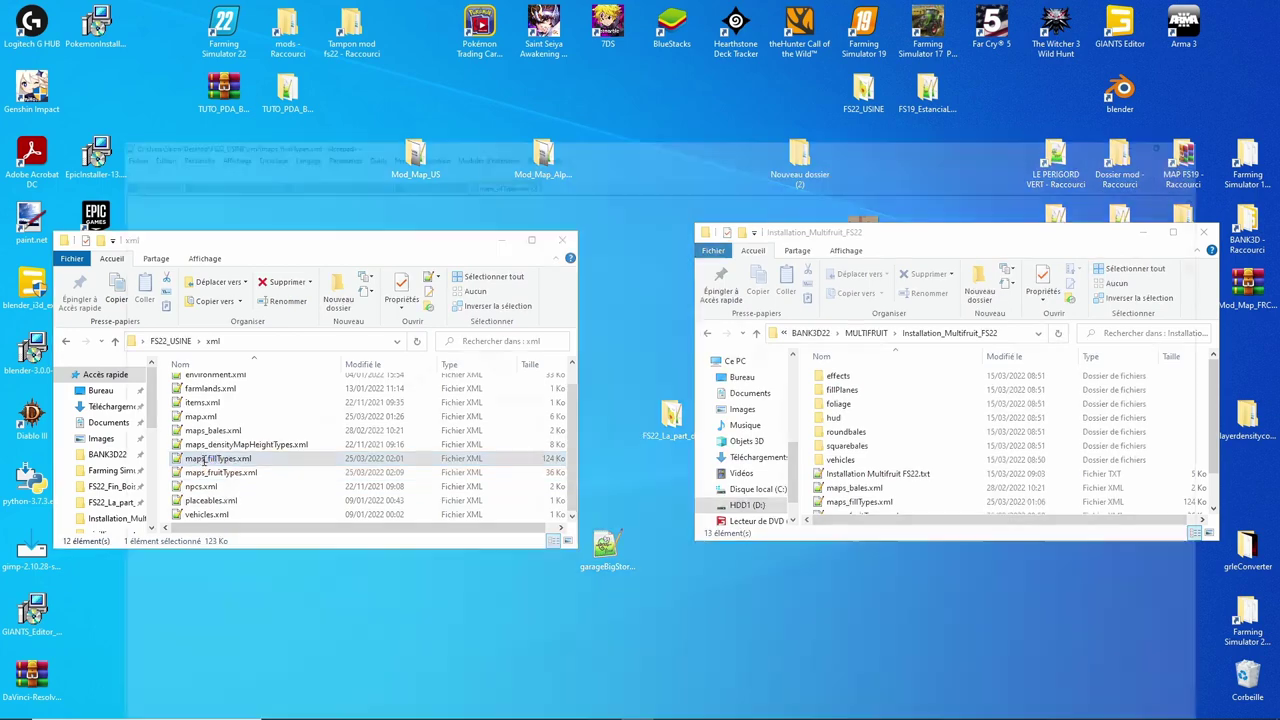
scroll(416, 551, down, 20)
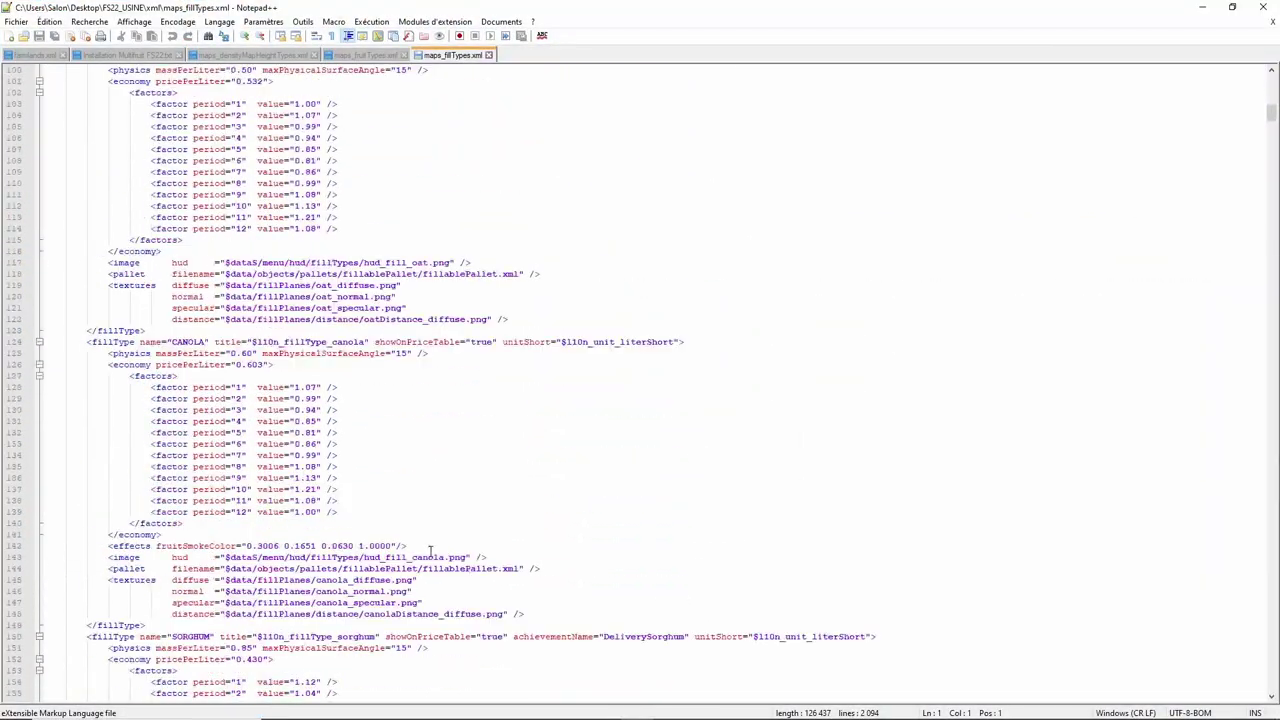
drag(1272, 112, 1262, 543)
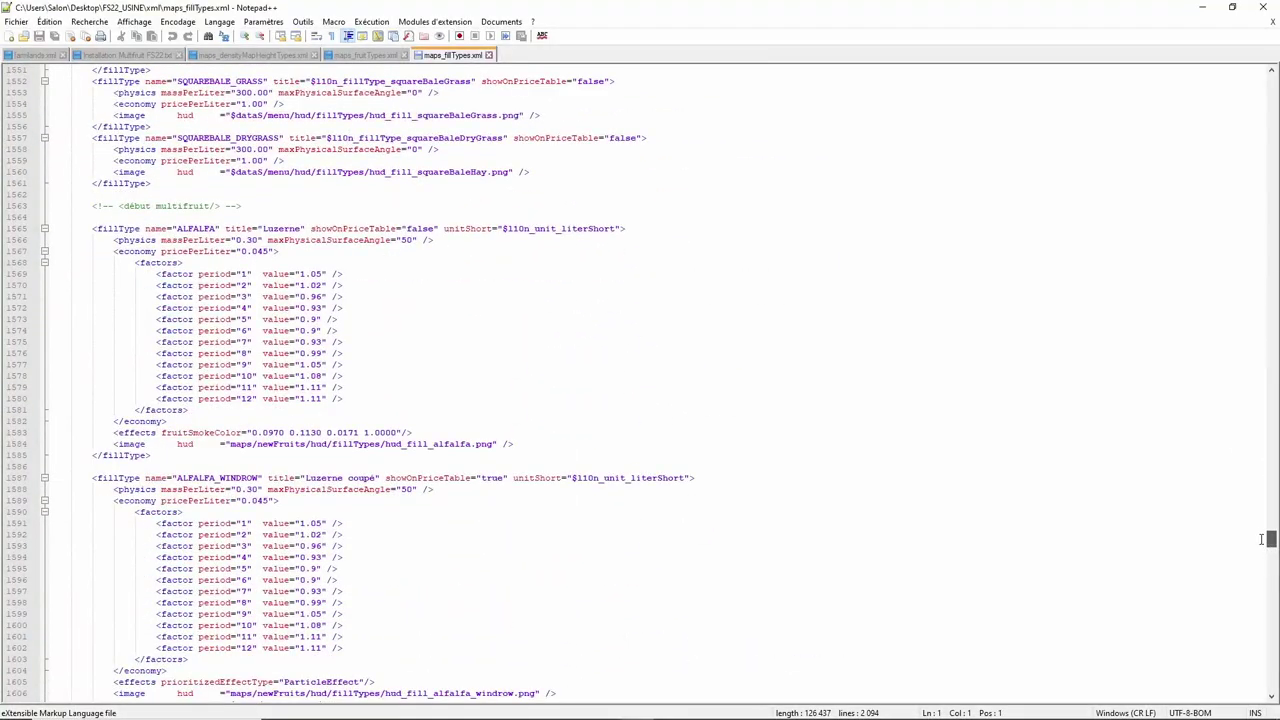
scroll(758, 328, down, 3)
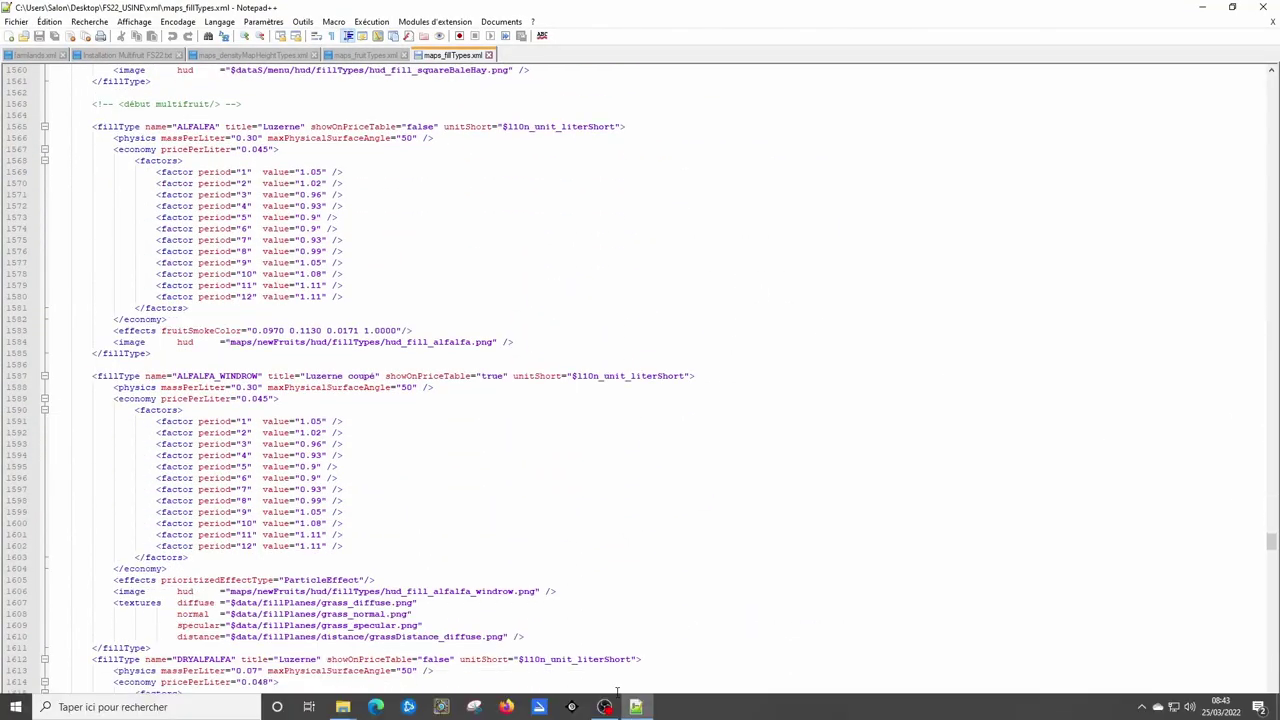
- Return to maps_densityMapHeightTypes.xml and examine its list of density map height type entries
click(264, 56)
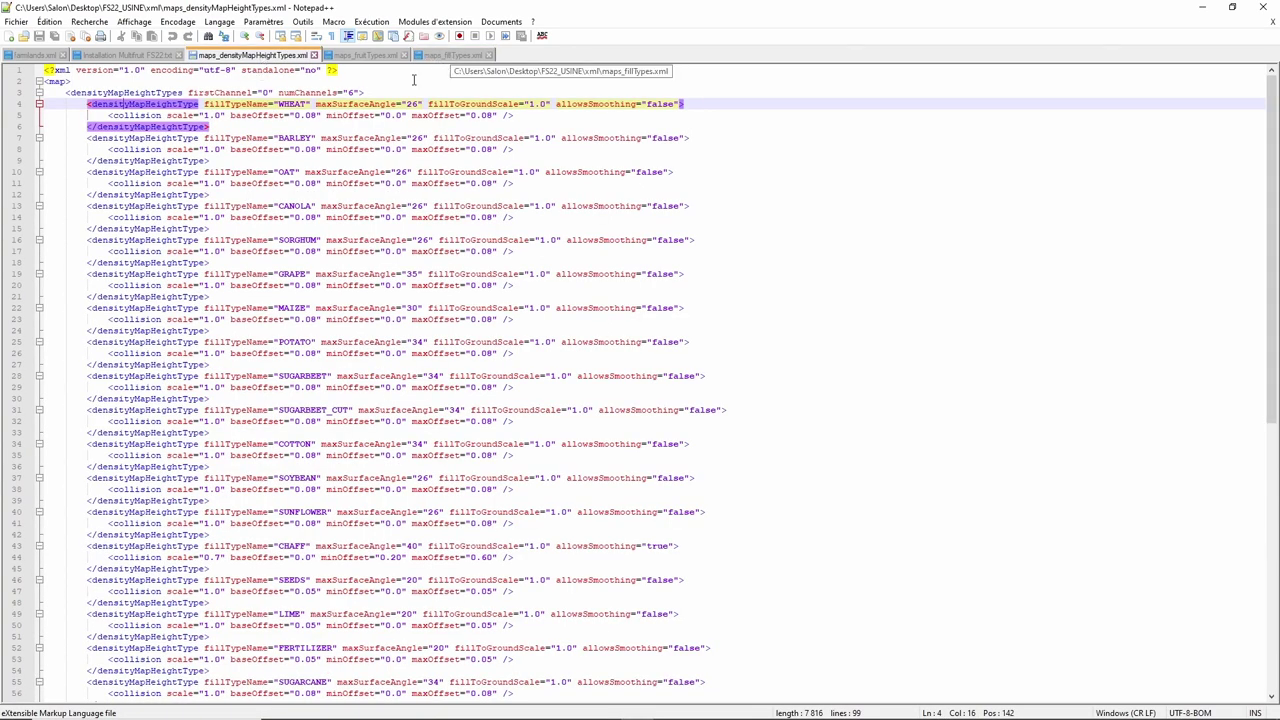
scroll(265, 298, down, 2)
scroll(265, 298, down, 6)
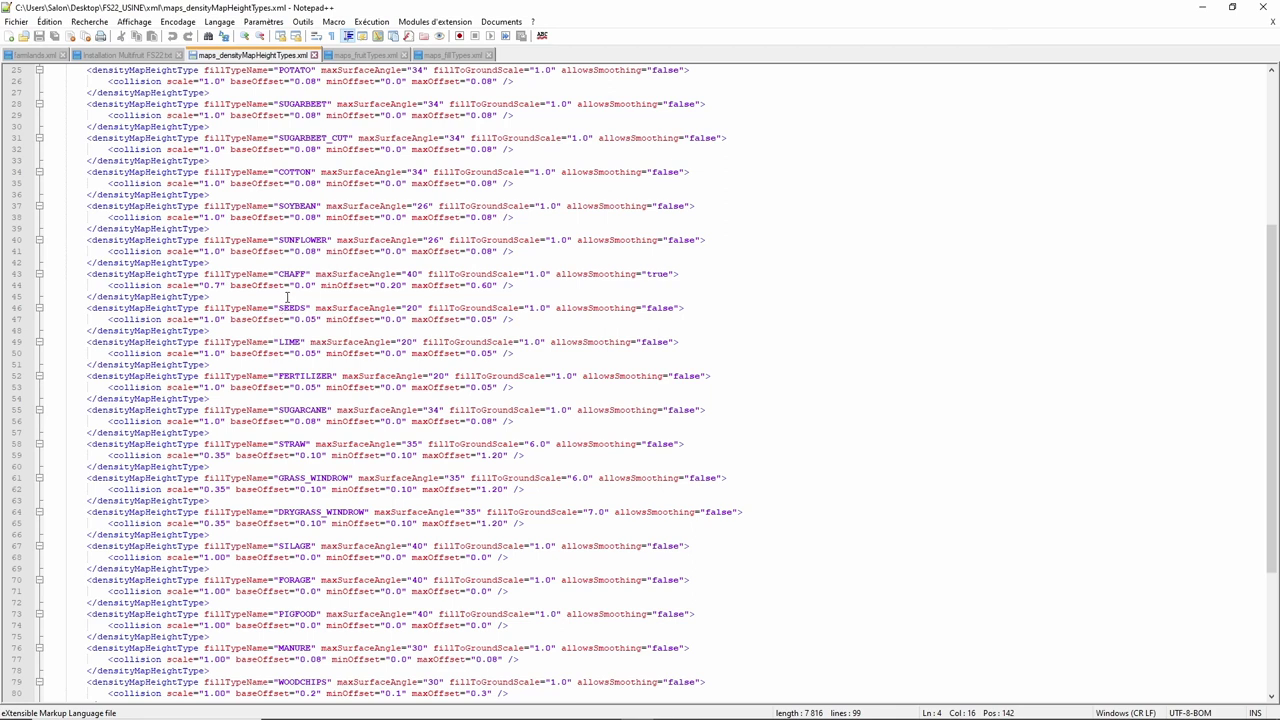
scroll(287, 296, up, 2)
scroll(288, 290, up, 2)
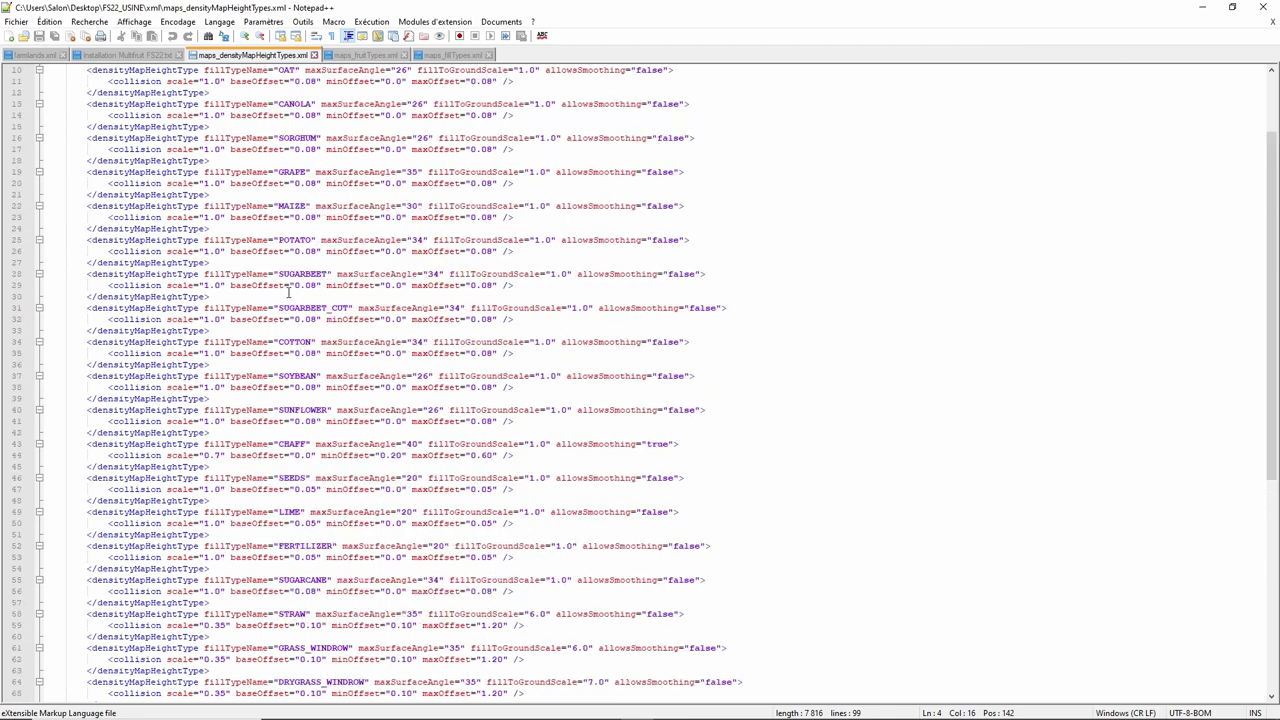
scroll(288, 291, down, 11)
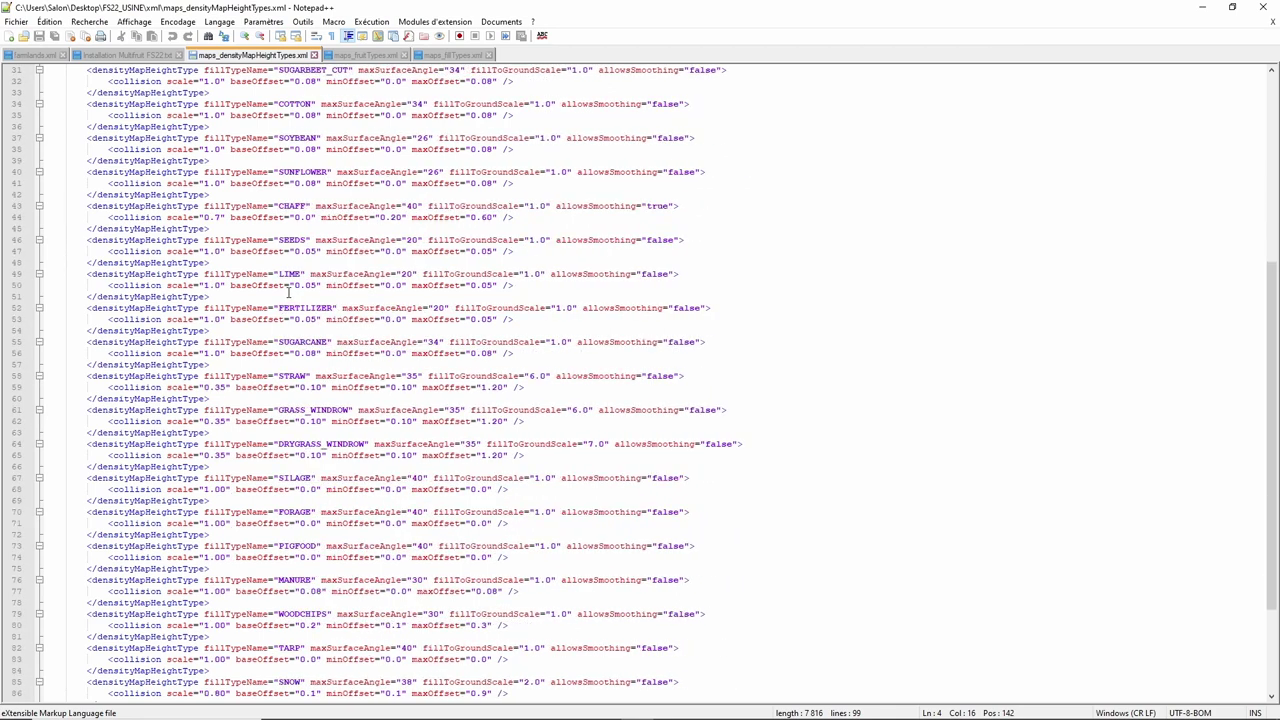
scroll(288, 291, up, 14)
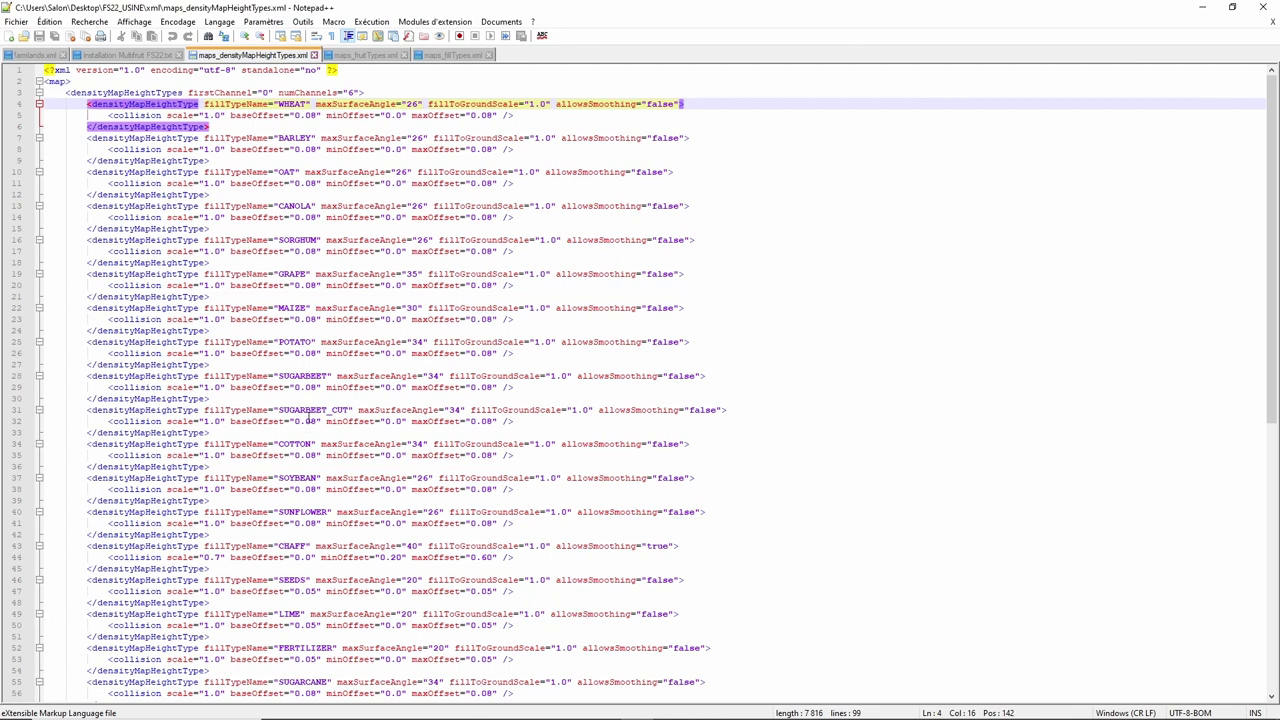
scroll(298, 478, down, 4)
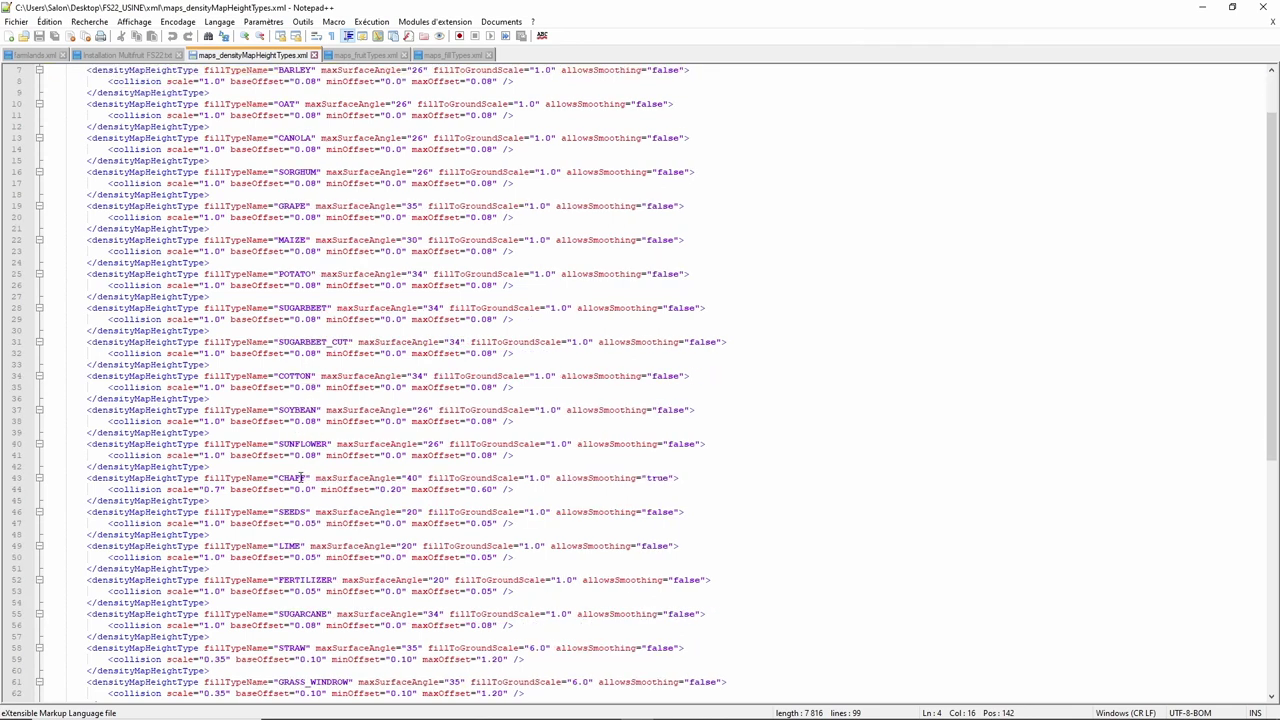
scroll(296, 485, down, 3)
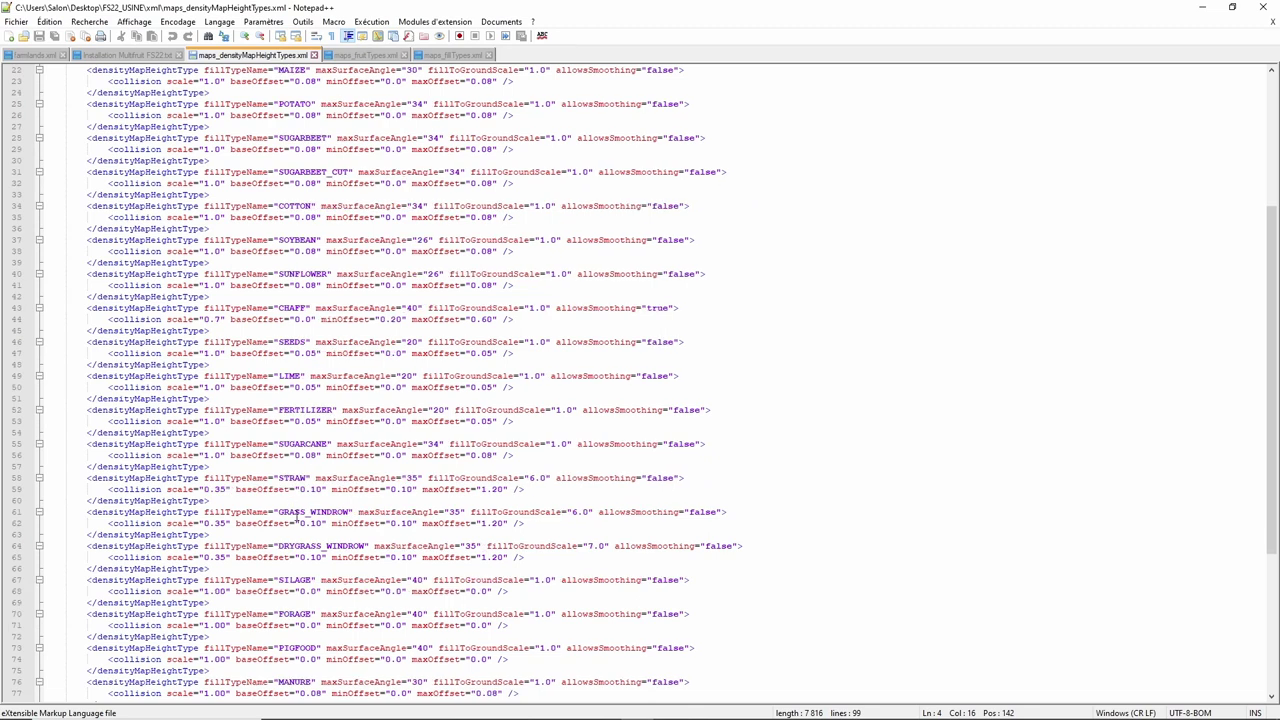
- Copy the complete GRASS_WINDROW and DRYGRASS_WINDROW densityMapHeightType blocks in maps_densityMapHeightTypes.xml
click(314, 512)
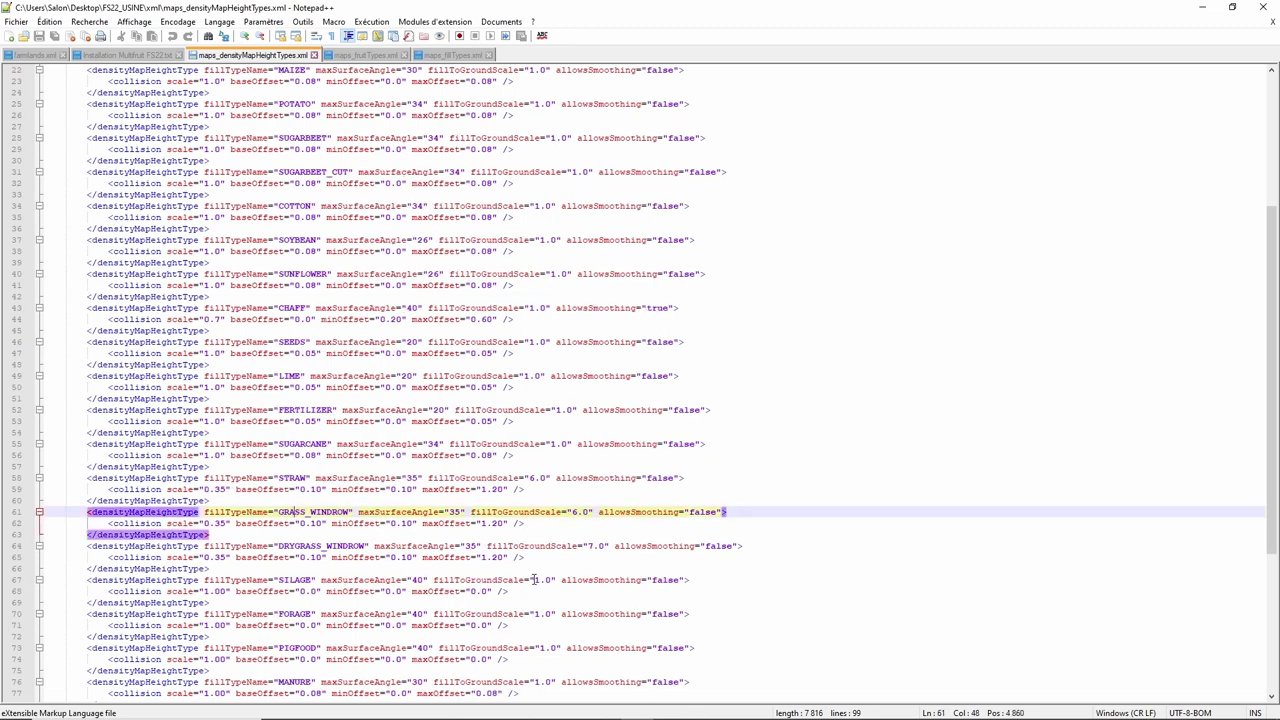
scroll(440, 530, down, 2)
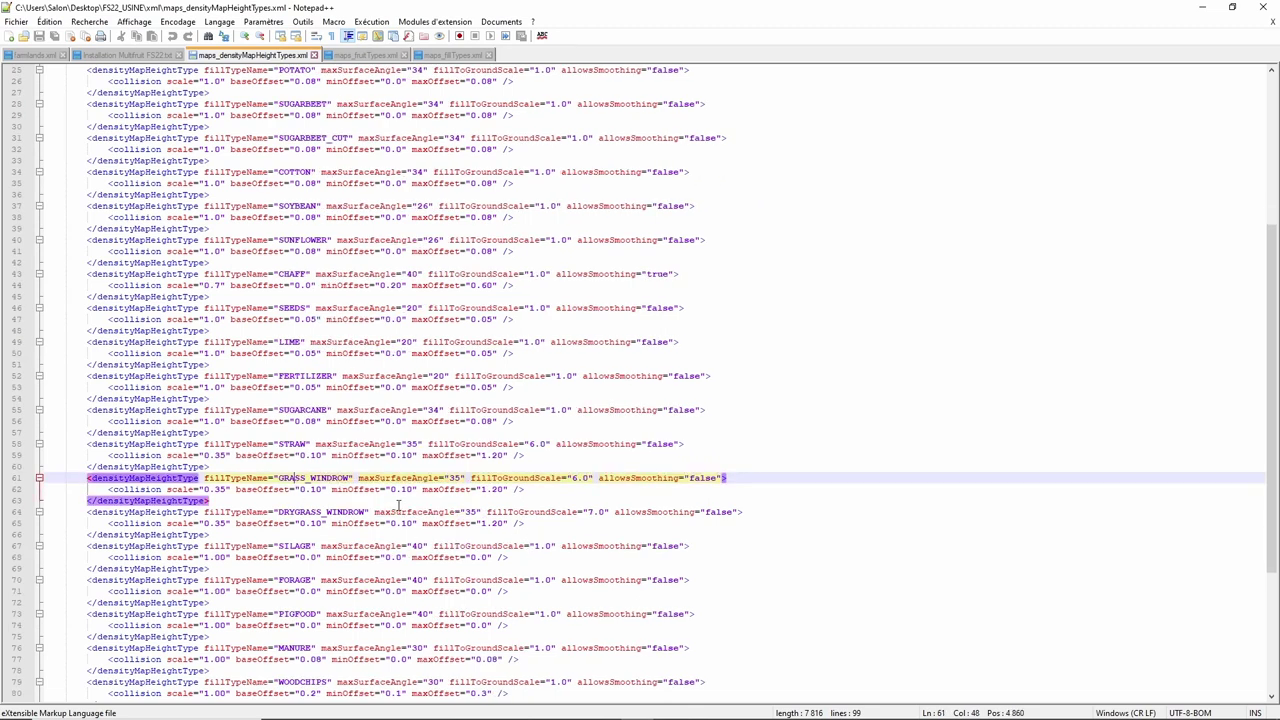
click(292, 479)
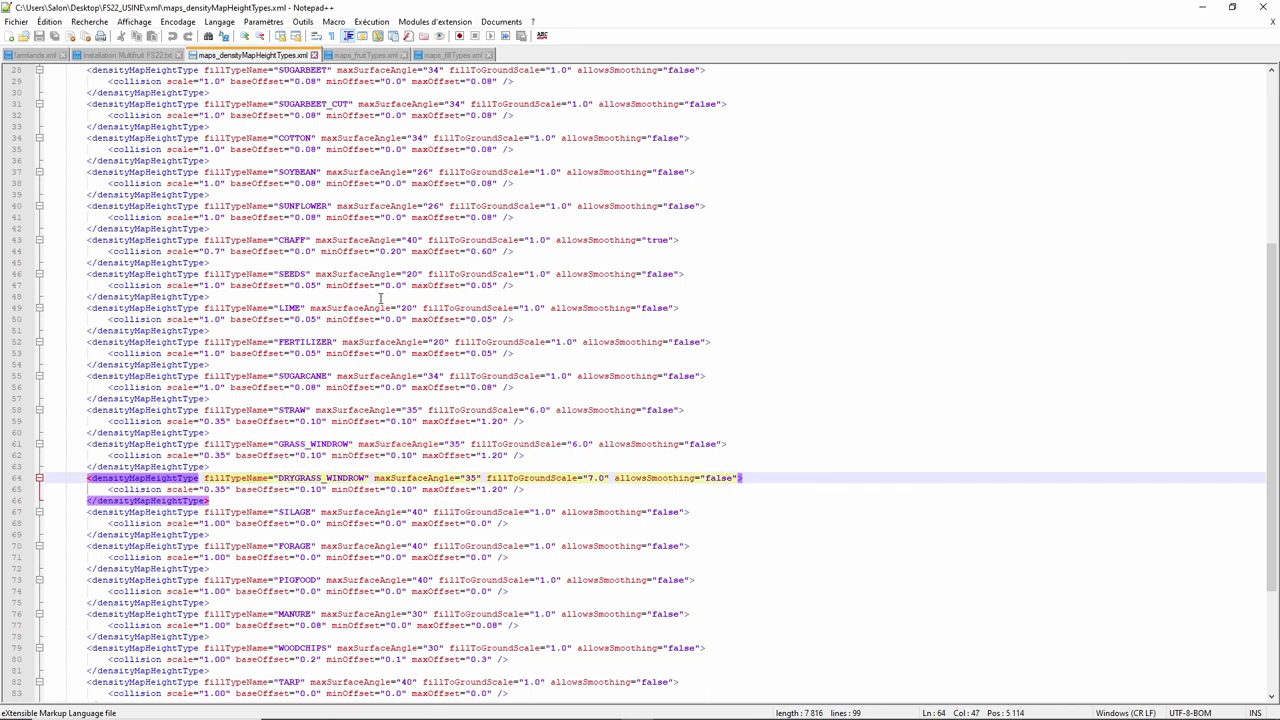
click(87, 444)
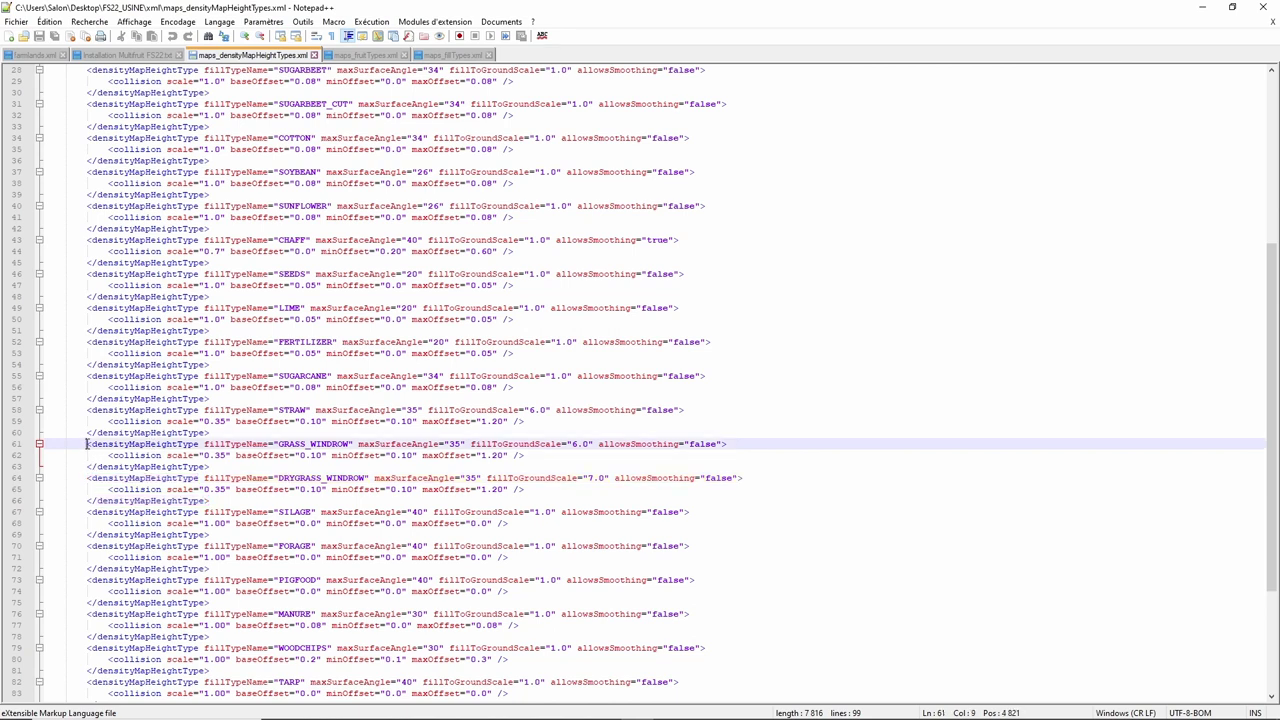
drag(87, 444, 211, 500)
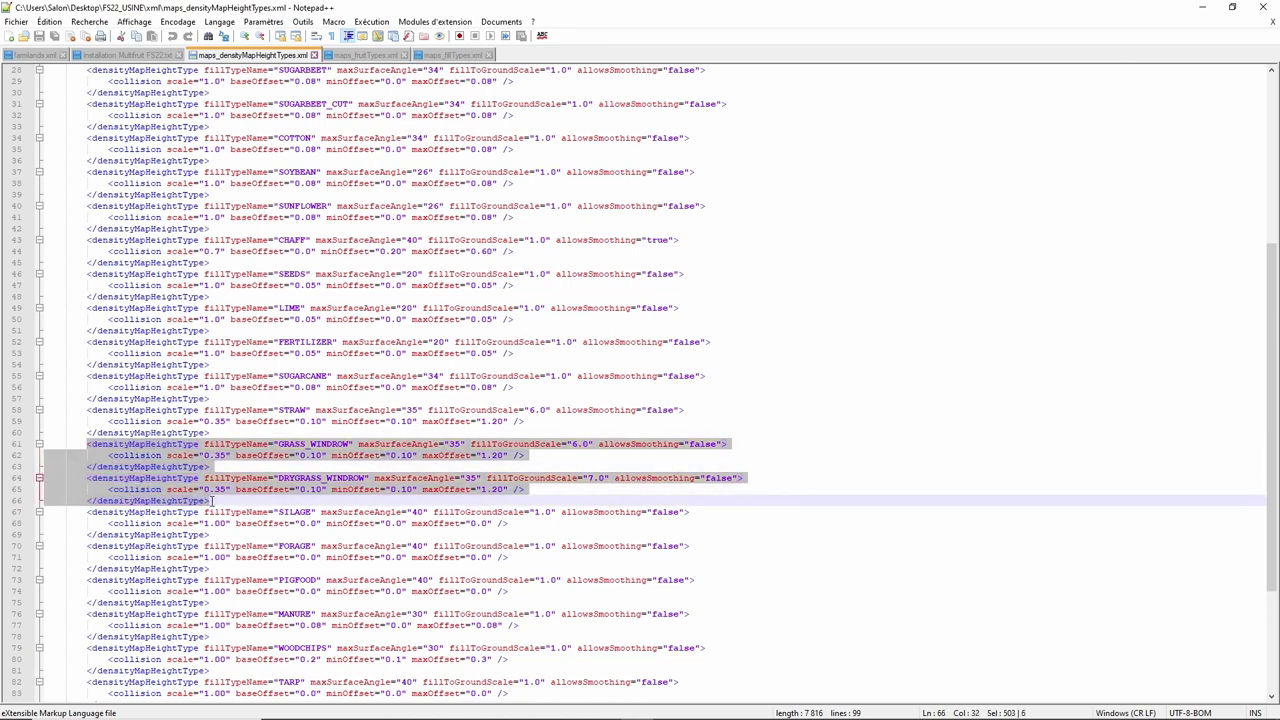
right_click(204, 481)
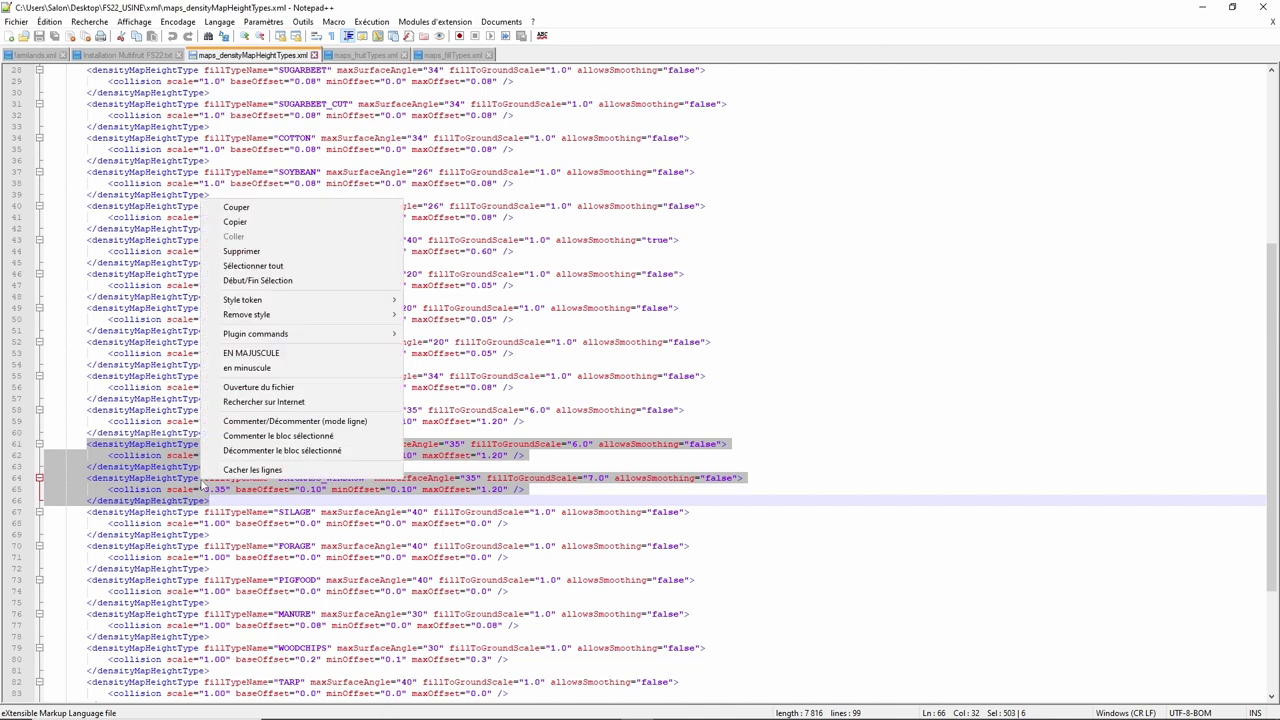
click(262, 221)
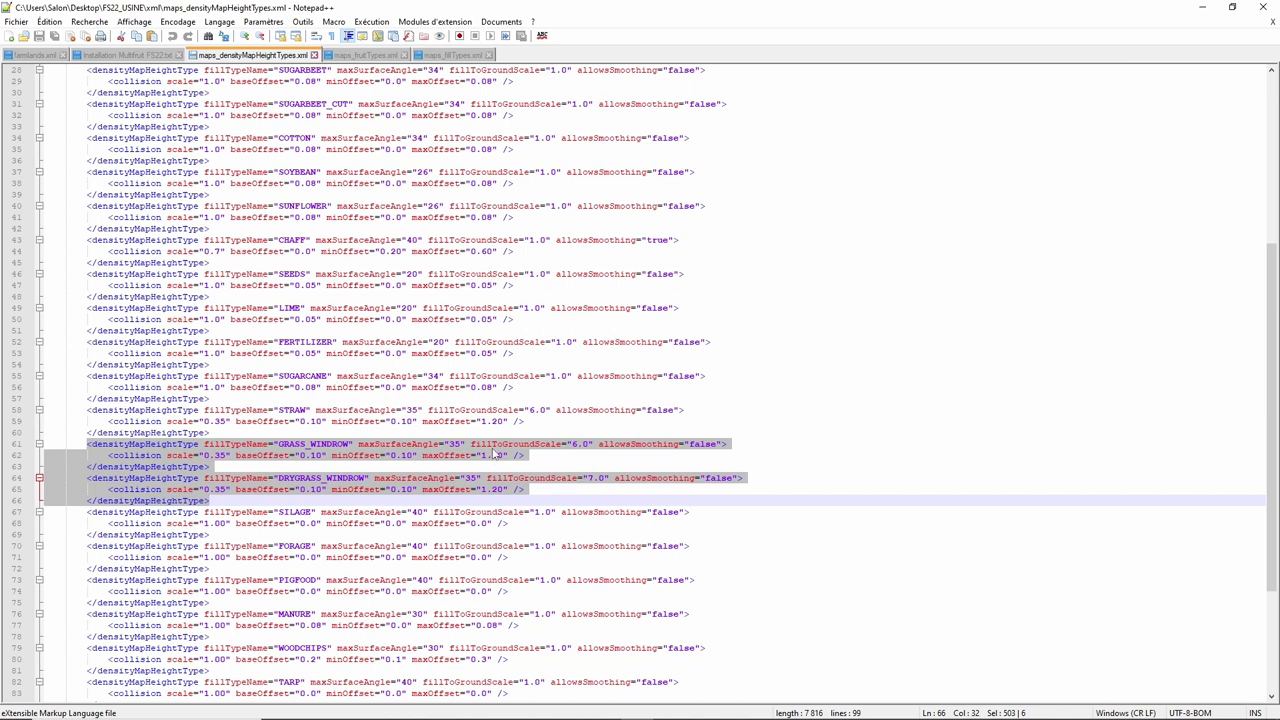
- Paste the copied GRASS_WINDROW and DRYGRASS_WINDROW blocks after the OLIVE entry, leaving a blank line between them and OLIVE
scroll(493, 453, down, 5)
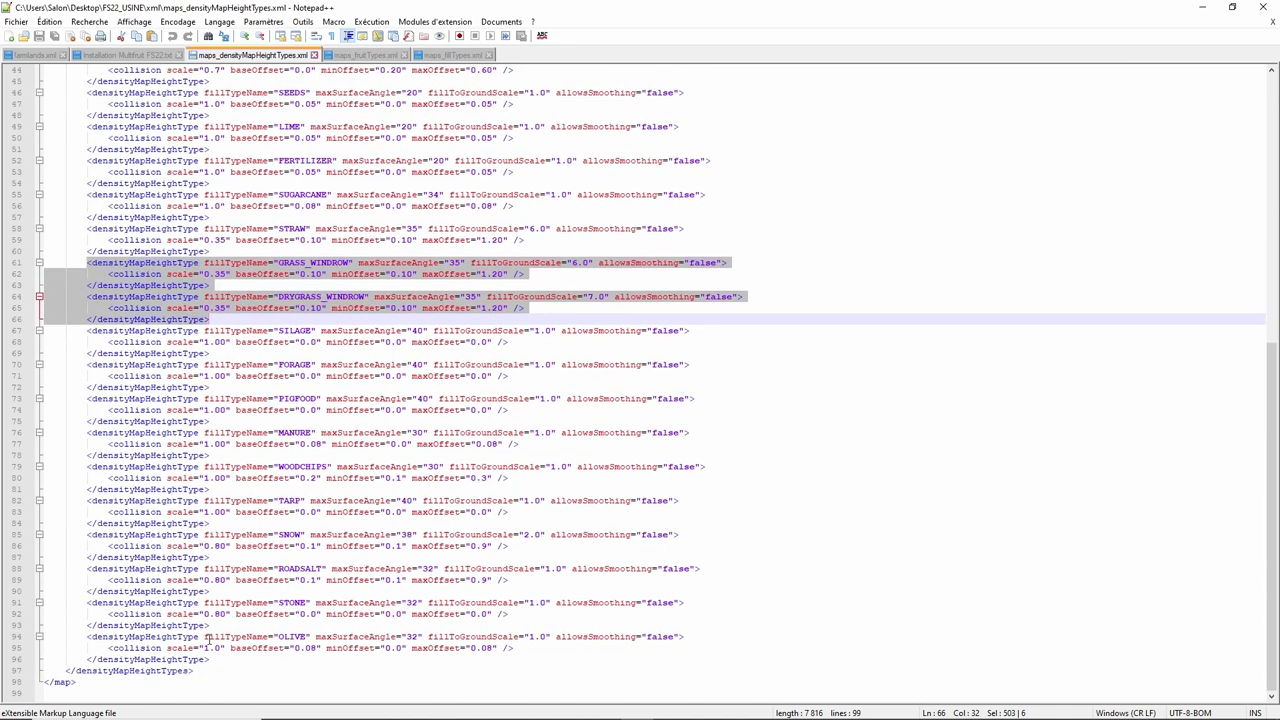
click(172, 663)
click(222, 660)
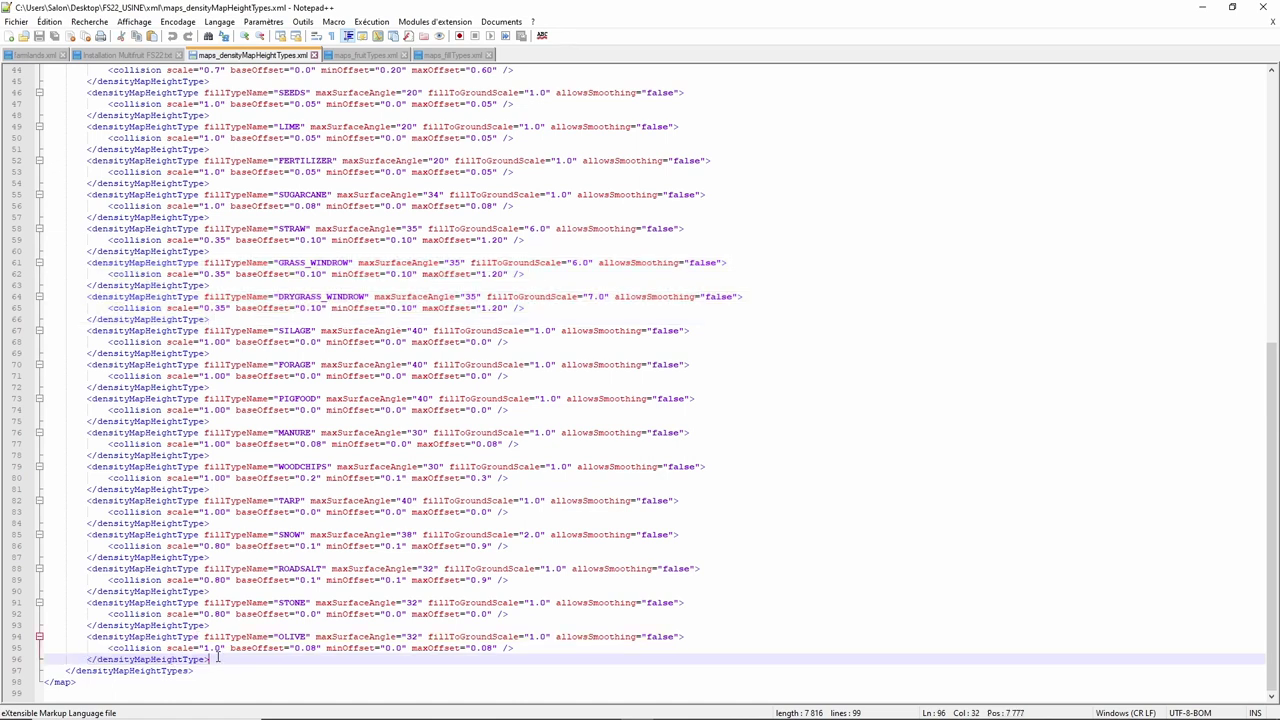
key(Return)
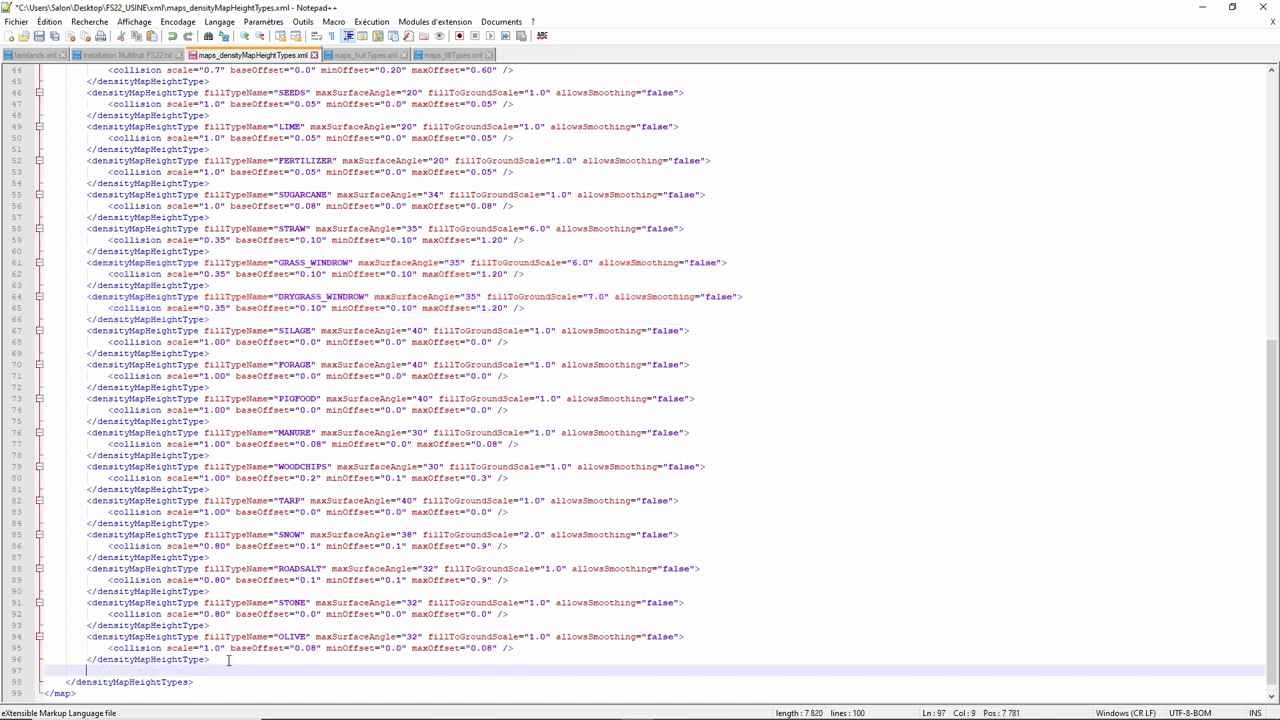
key(Return)
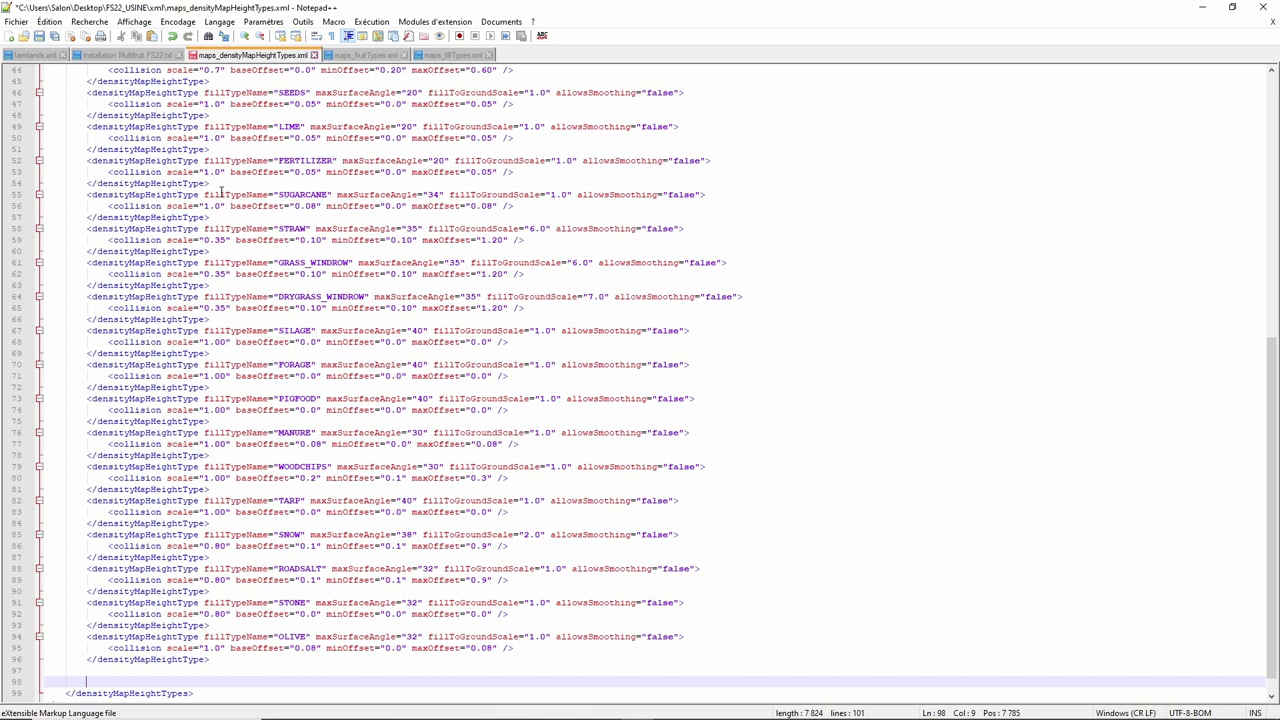
click(152, 37)
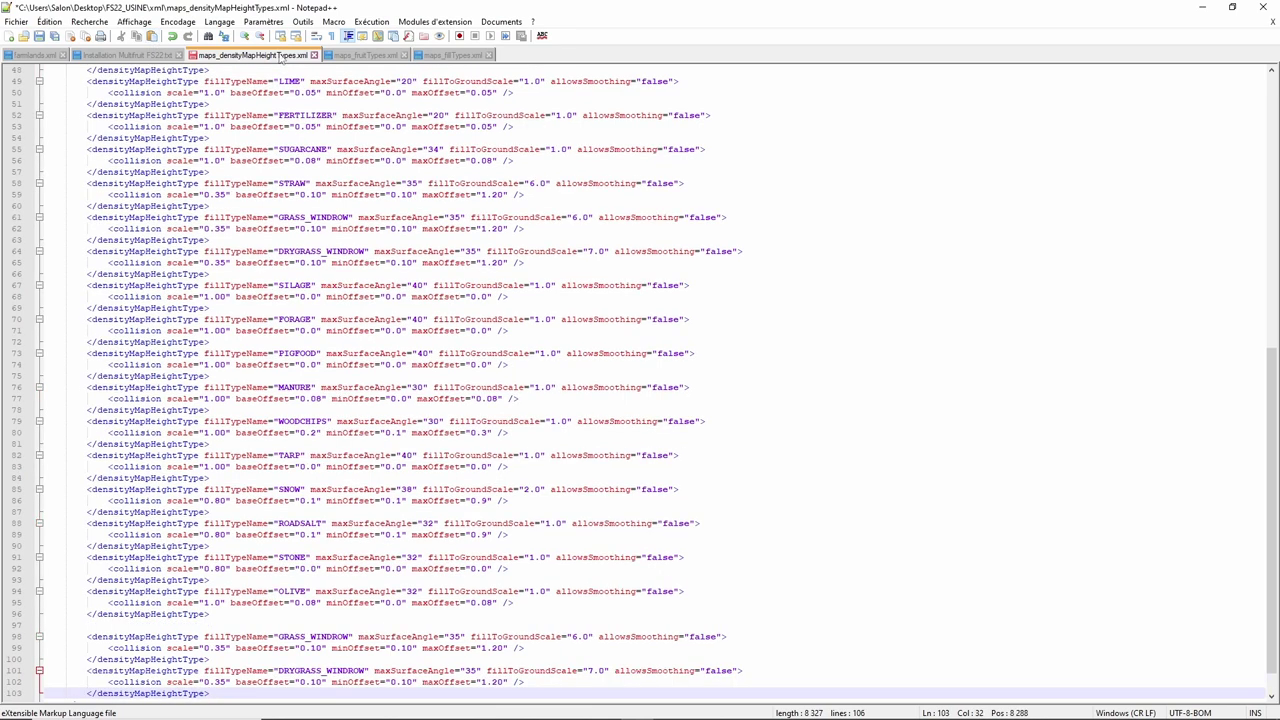
- Copy the "<!--debut ajout -->" comment from maps_fruitTypes.xml
click(377, 56)
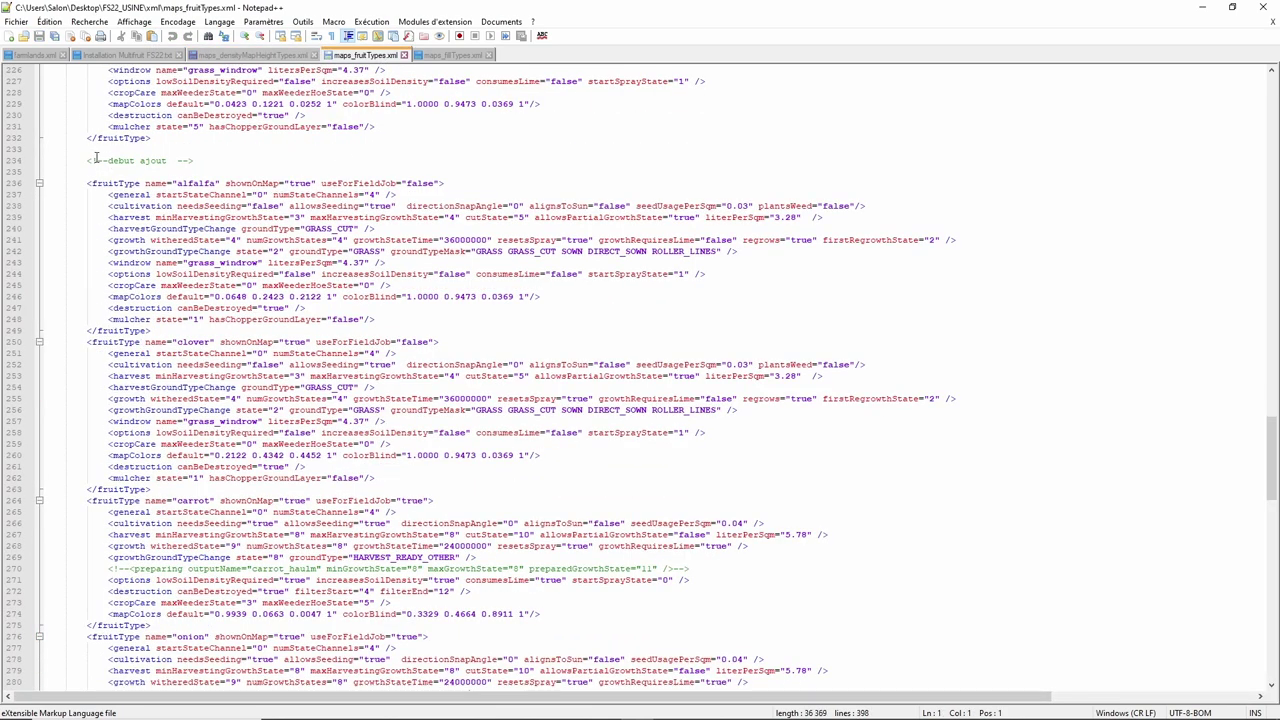
drag(86, 160, 194, 160)
right_click(183, 162)
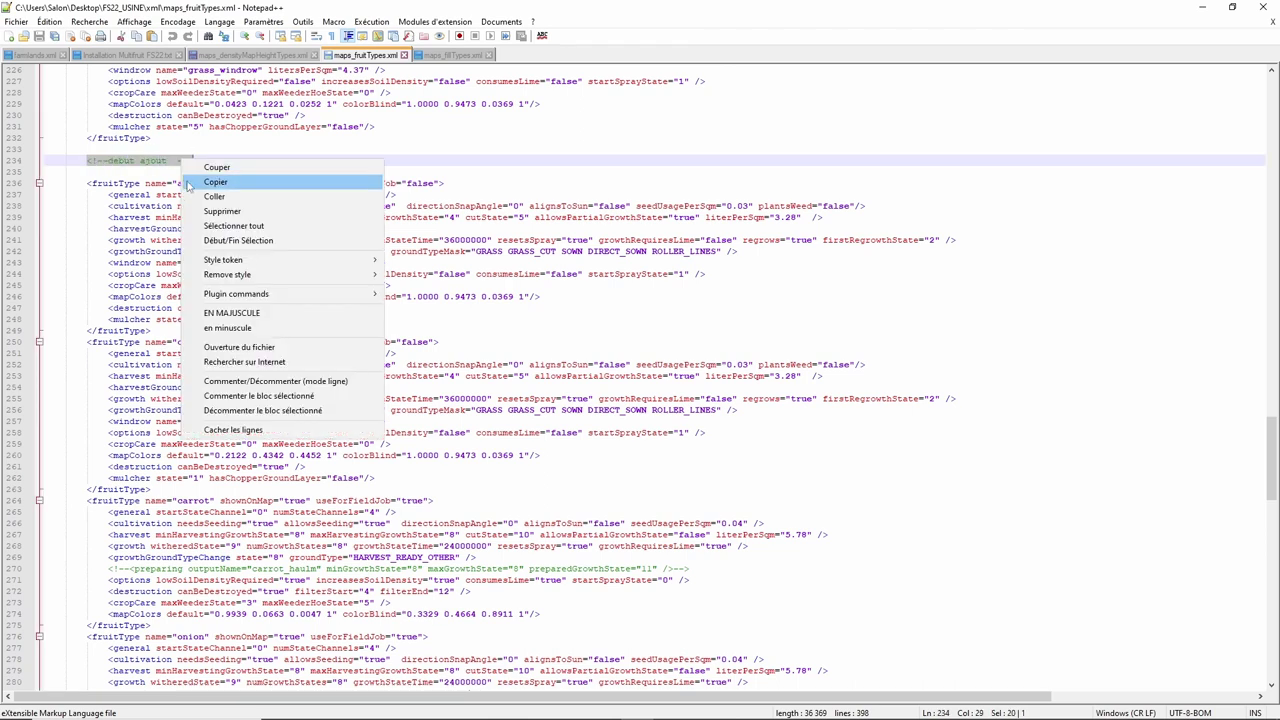
click(200, 182)
- Insert the "debut ajout" comment above the pasted blocks in maps_densityMapHeightTypes.xml, with a blank line on either side
click(236, 55)
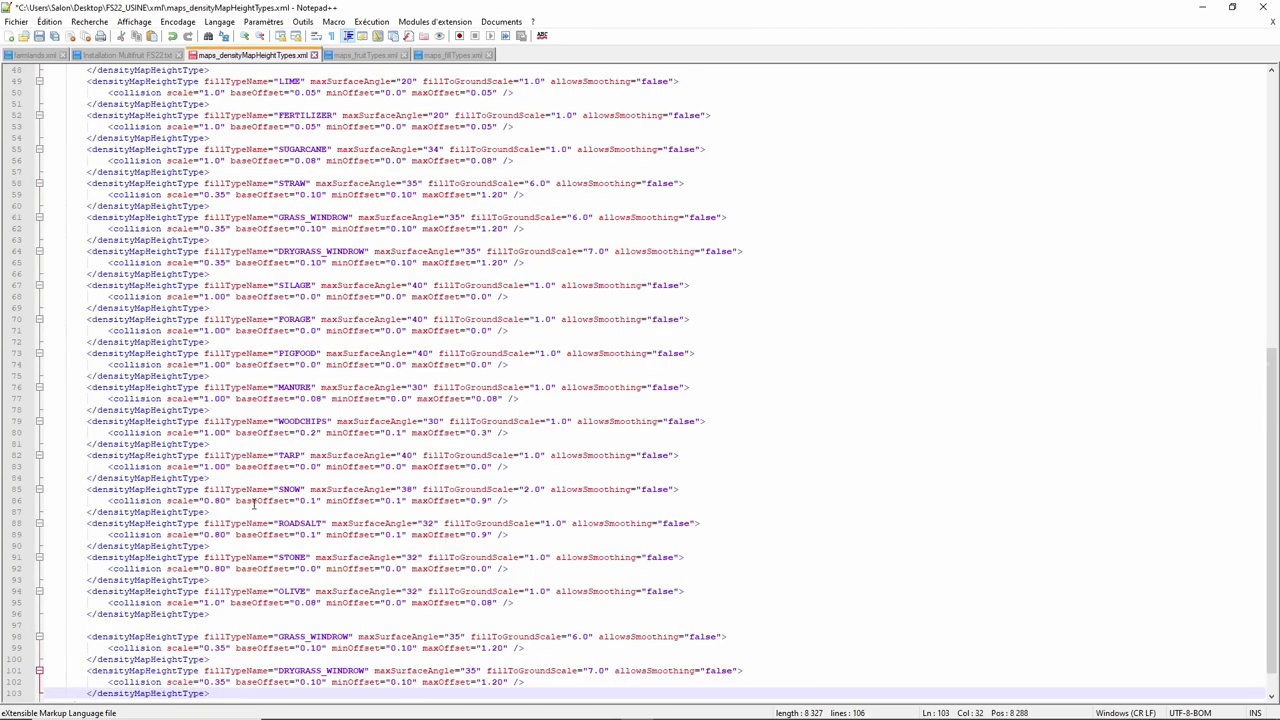
scroll(256, 515, down, 1)
click(112, 593)
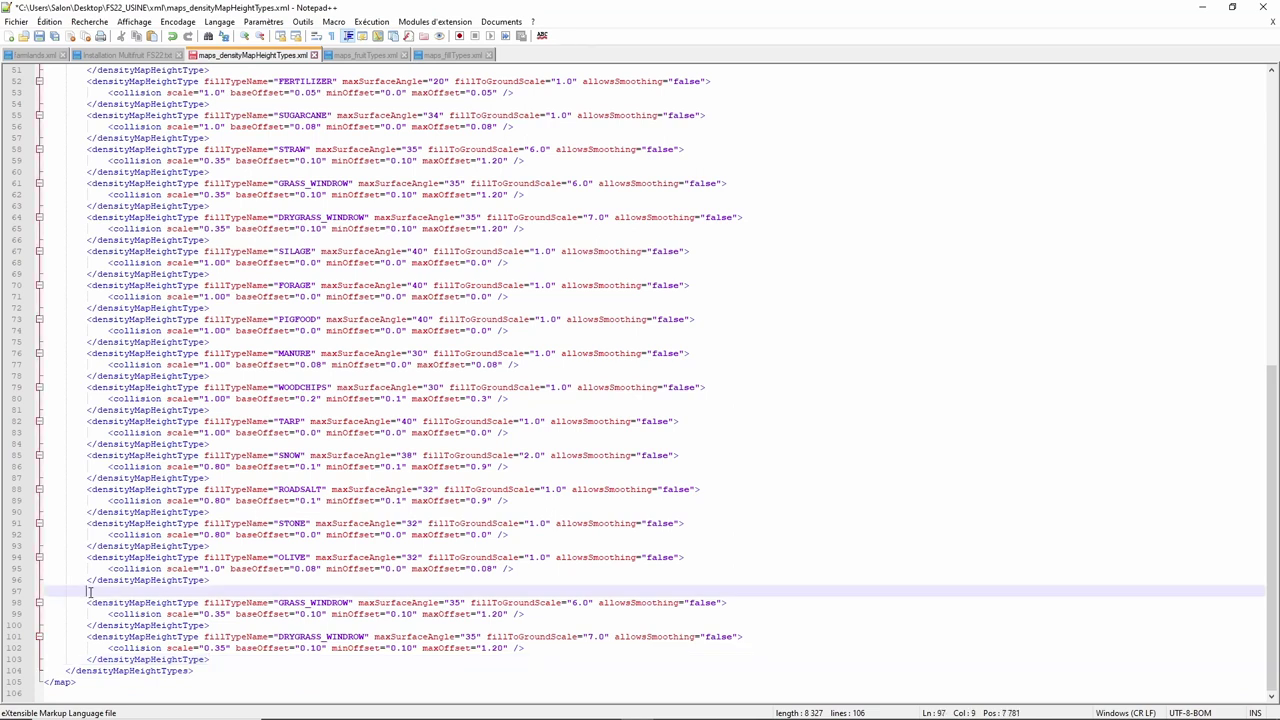
key(Return)
key(Return)
click(88, 600)
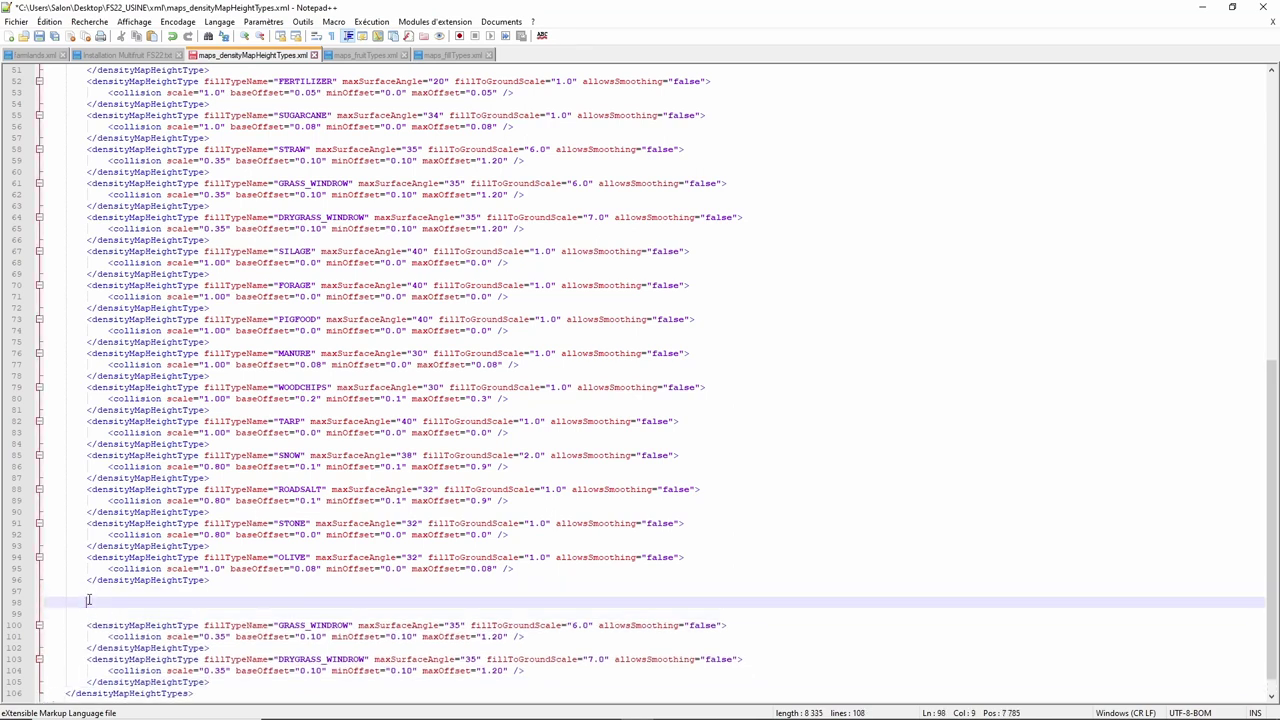
right_click(88, 600)
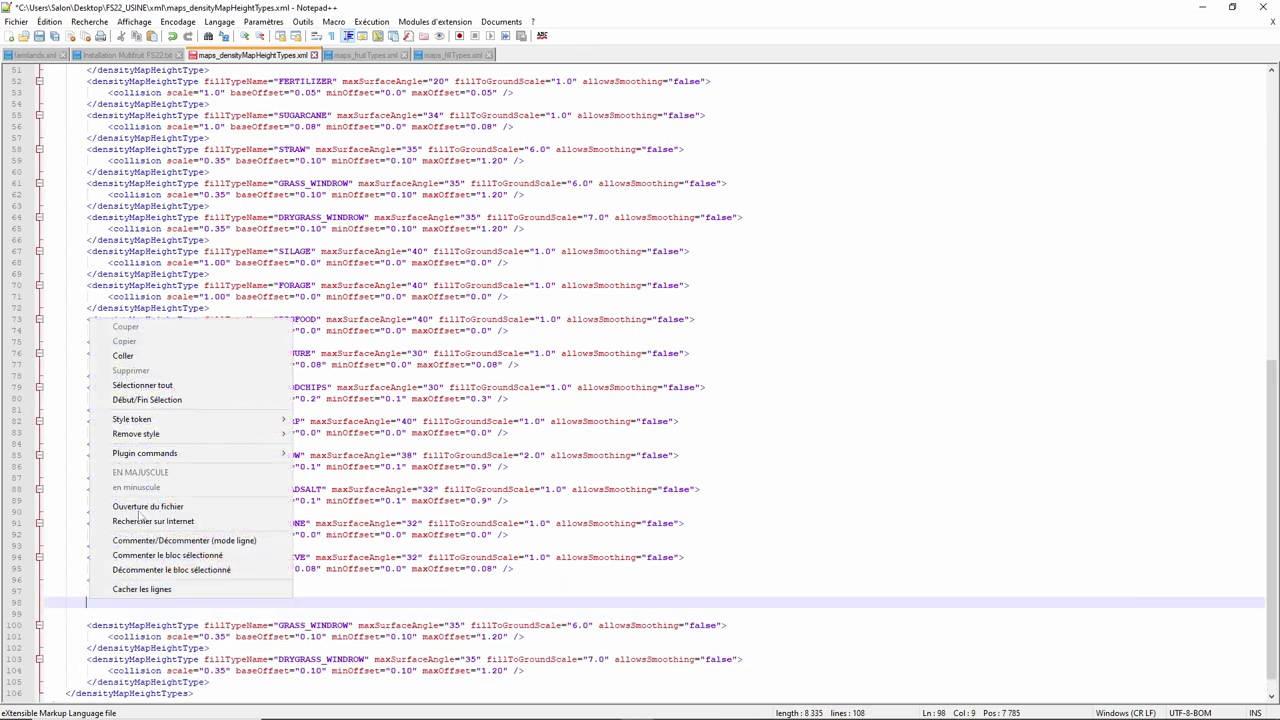
click(124, 356)
scroll(232, 540, down, 1)
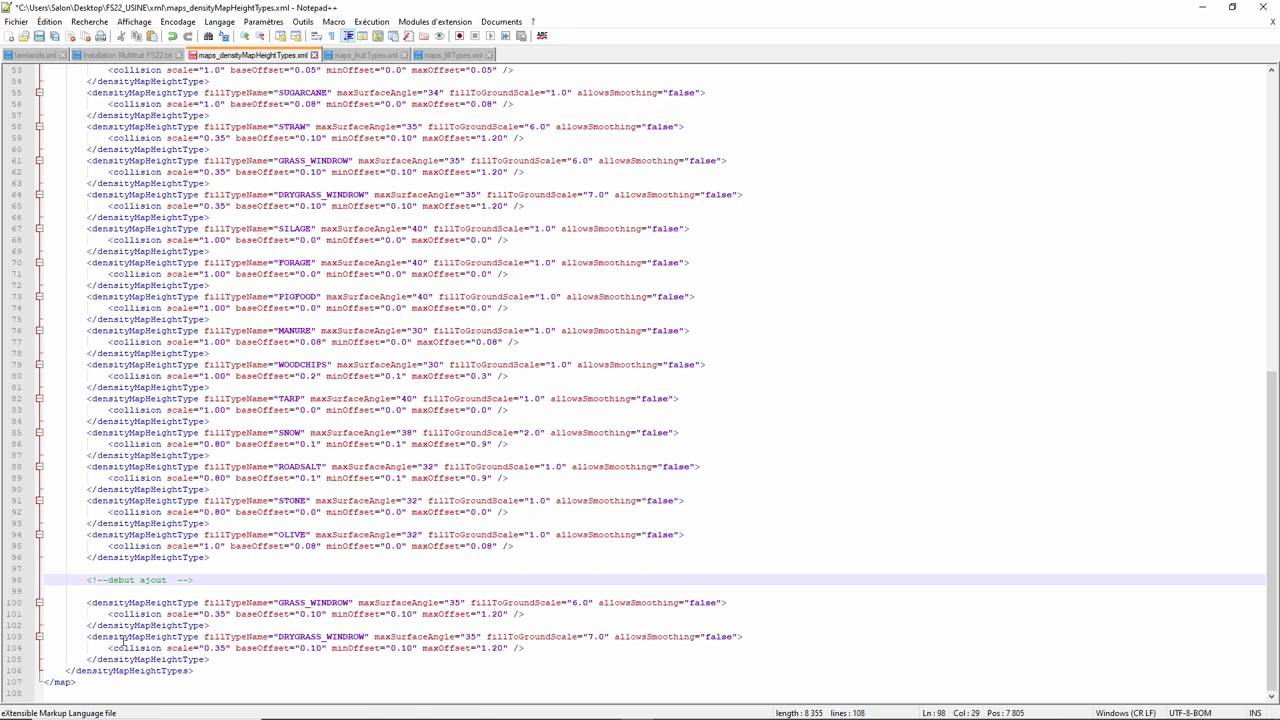
- Duplicate the added GRASS_WINDROW and DRYGRASS_WINDROW blocks below themselves, separated by a blank line
drag(87, 601, 214, 660)
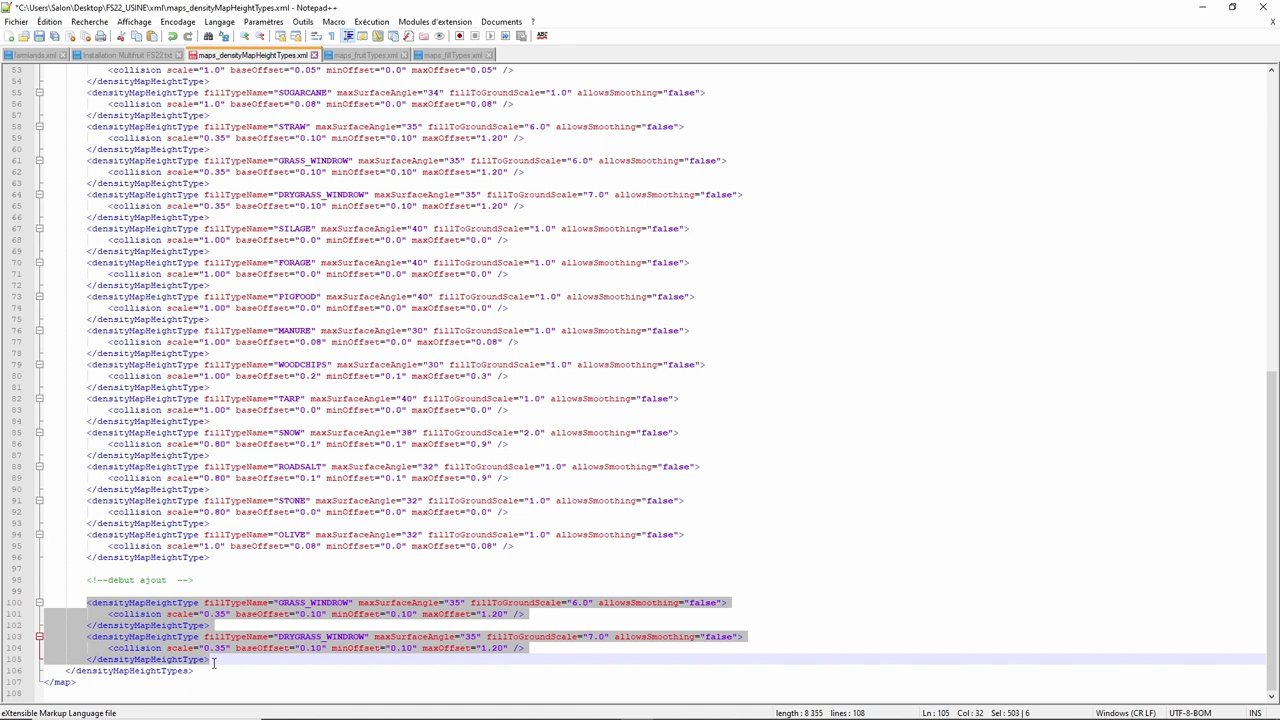
mouse_move(213, 662)
mouse_down()
mouse_move(185, 671)
mouse_move(220, 662)
mouse_up()
right_click(204, 652)
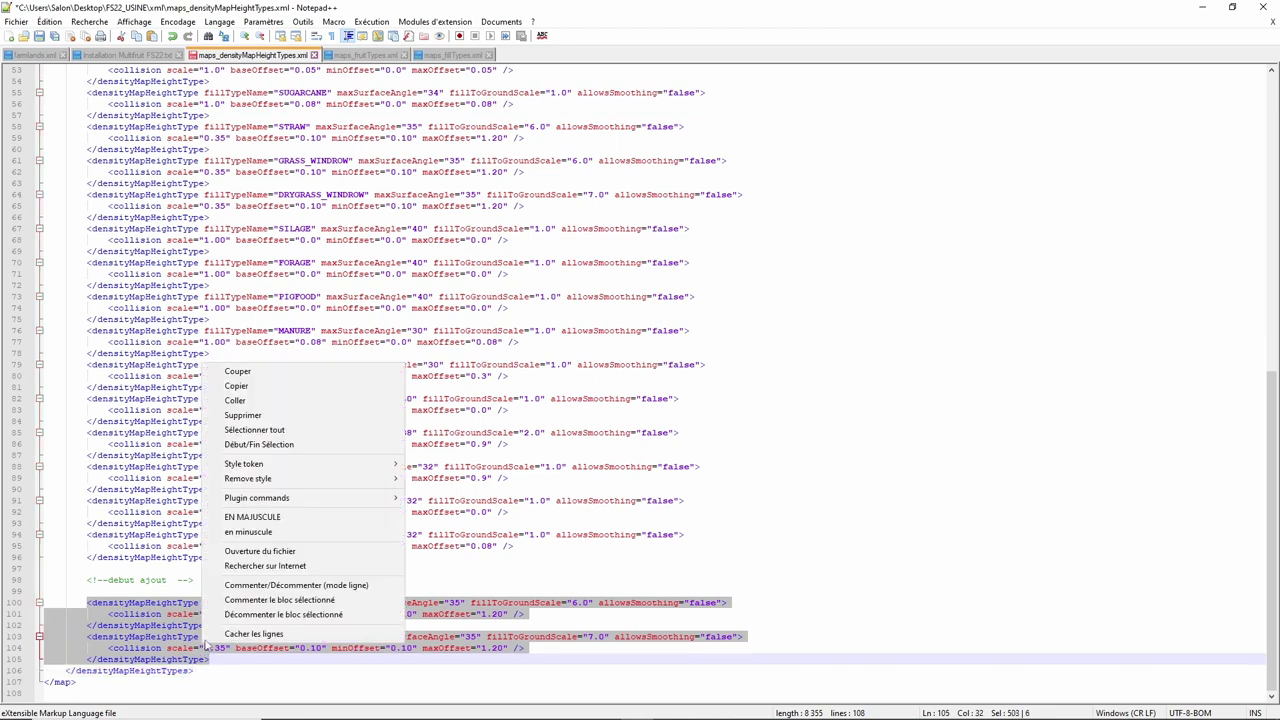
click(266, 388)
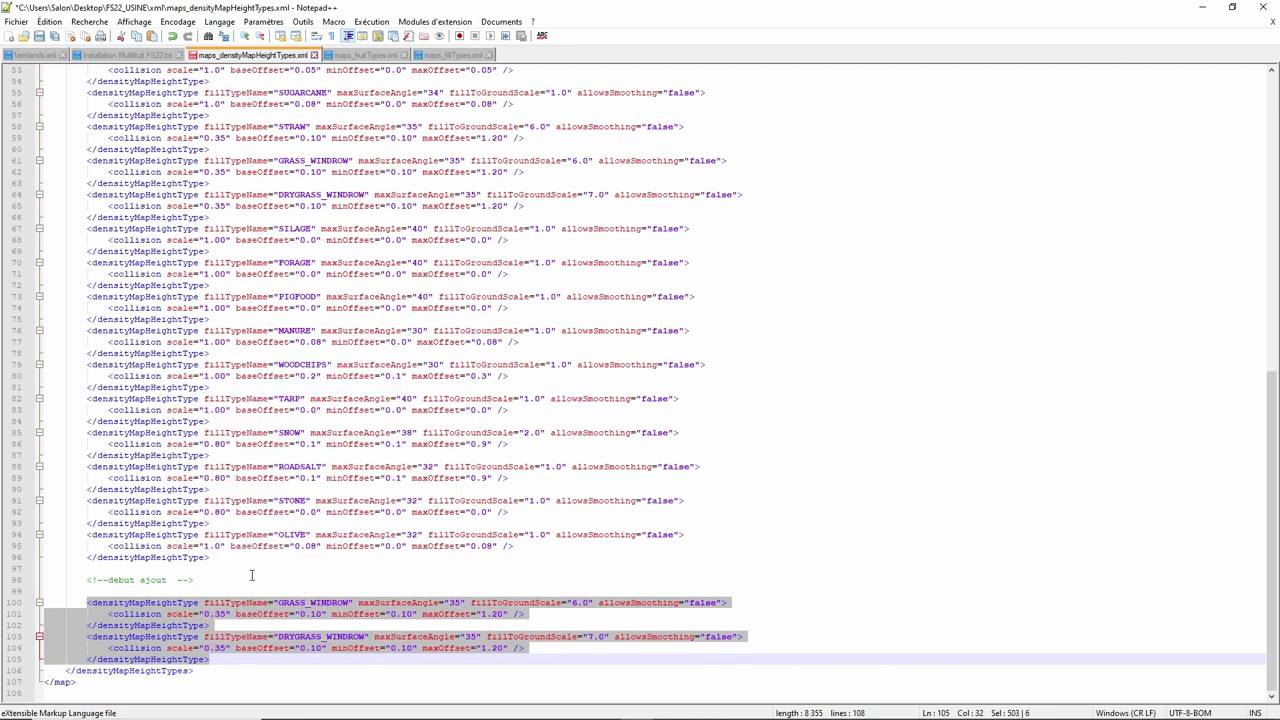
click(215, 661)
key(Return)
key(Return)
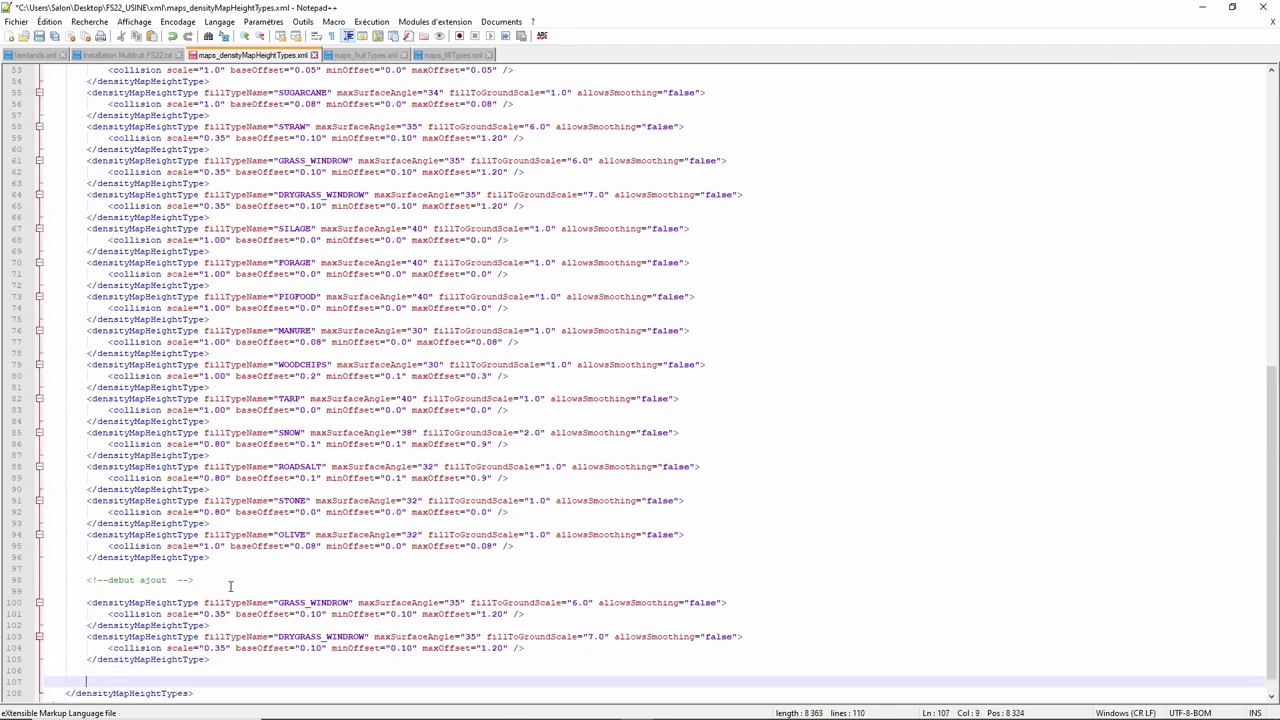
key(ctrl+v)
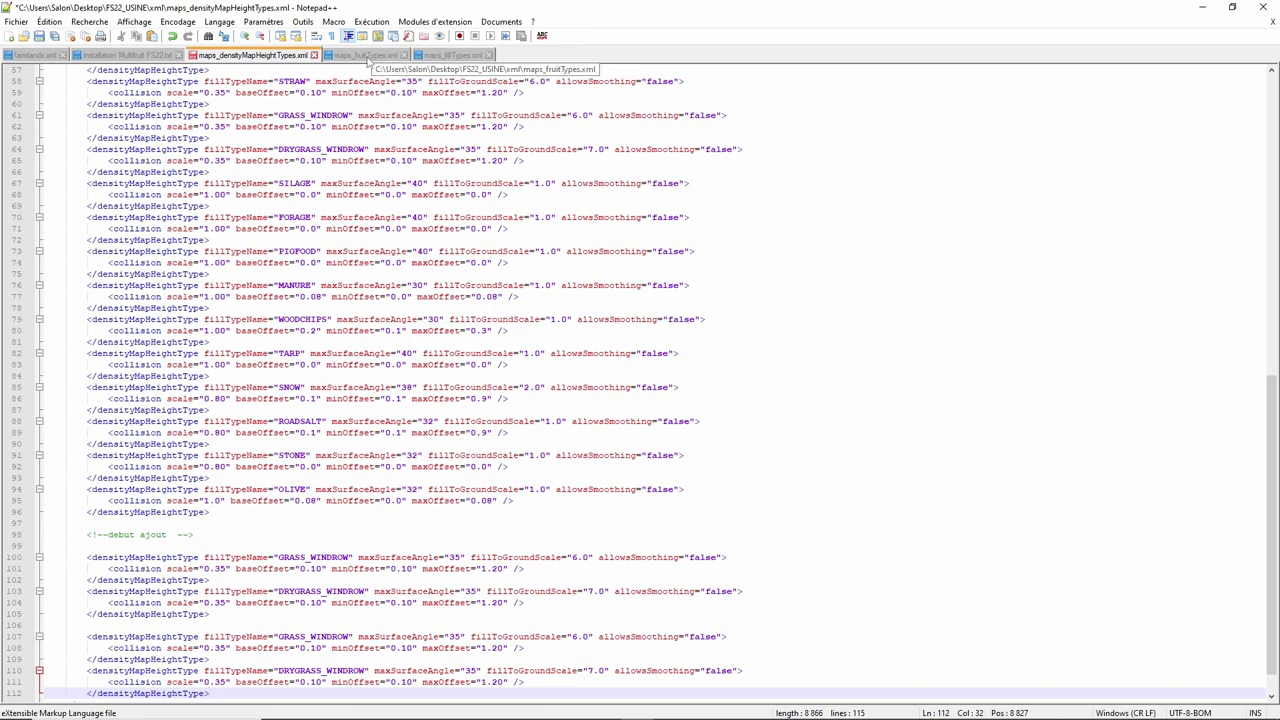
- Replace GRASS_WINDROW in the first added block with the name ALFALFA_WINDROW copied from maps_fillTypes.xml
click(455, 55)
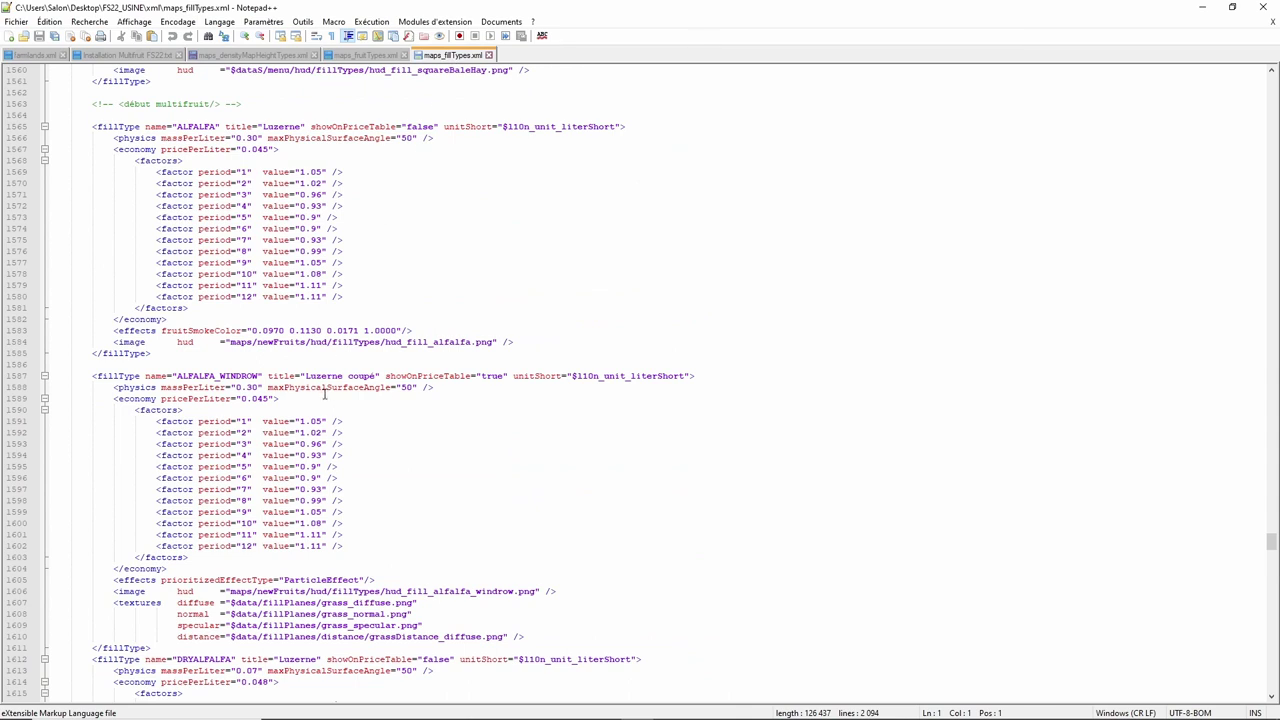
scroll(325, 394, down, 1)
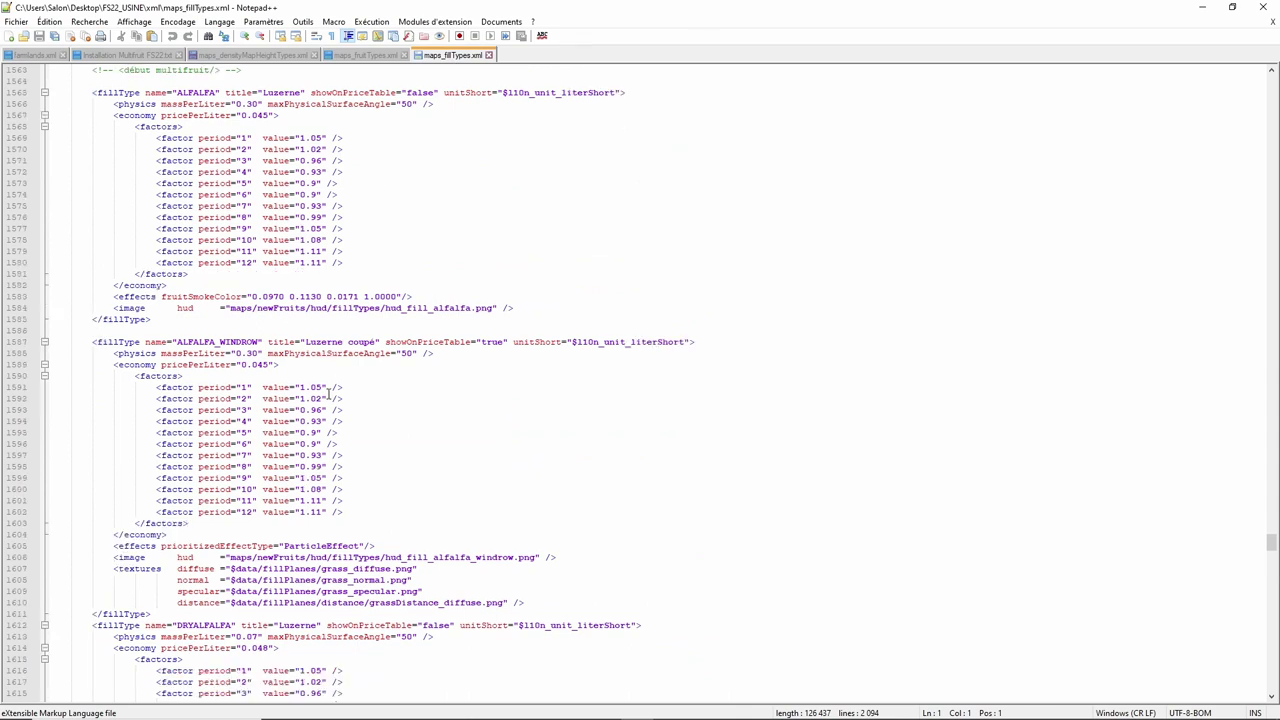
drag(176, 341, 257, 341)
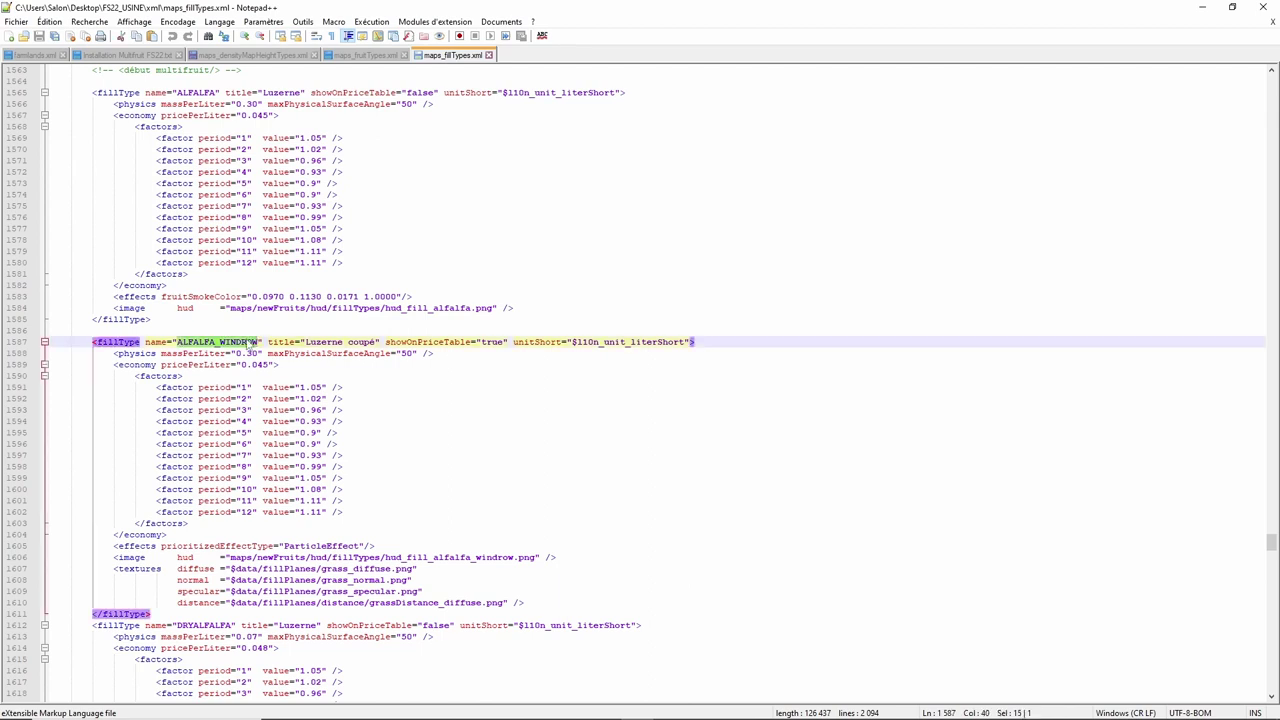
right_click(245, 340)
click(251, 363)
click(245, 56)
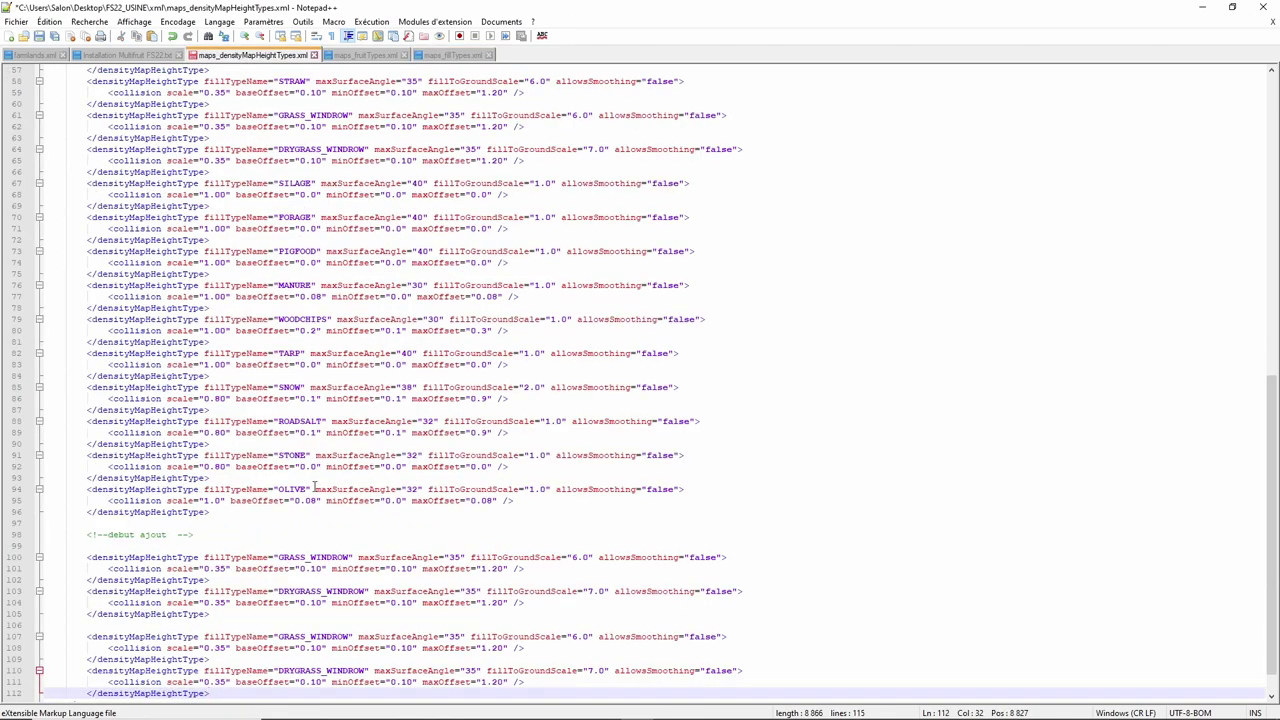
drag(279, 557, 349, 557)
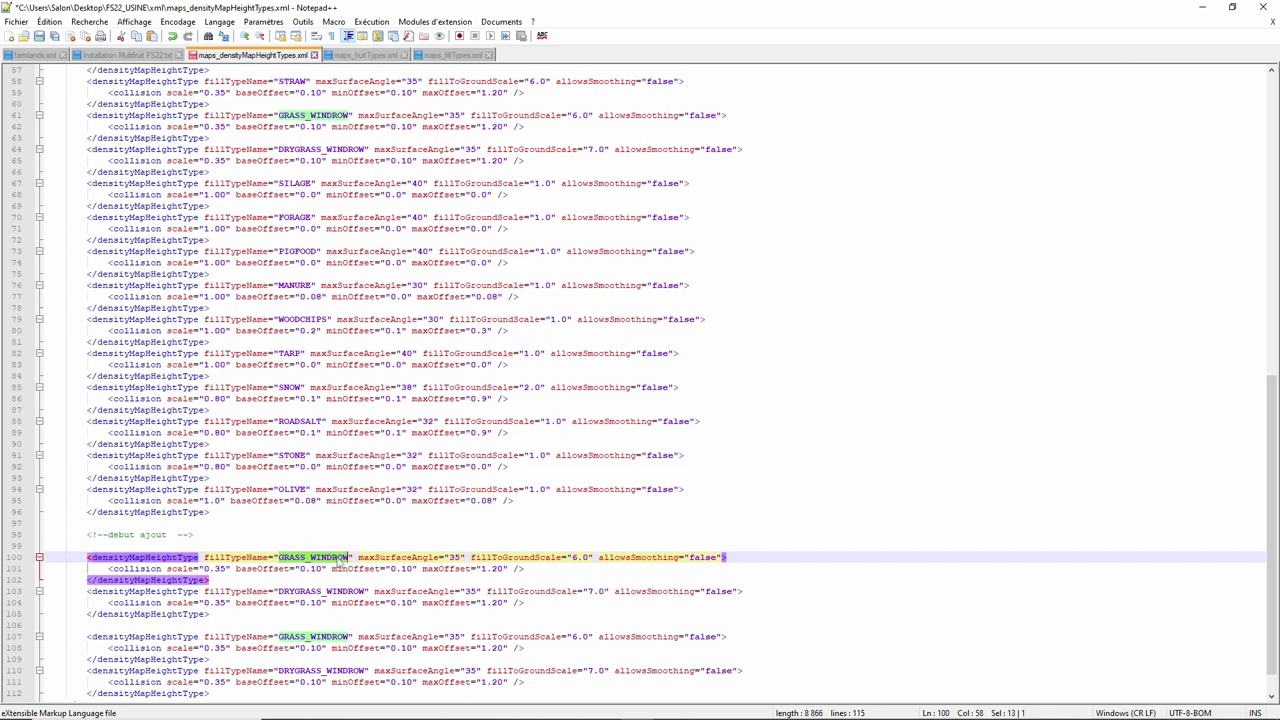
right_click(337, 557)
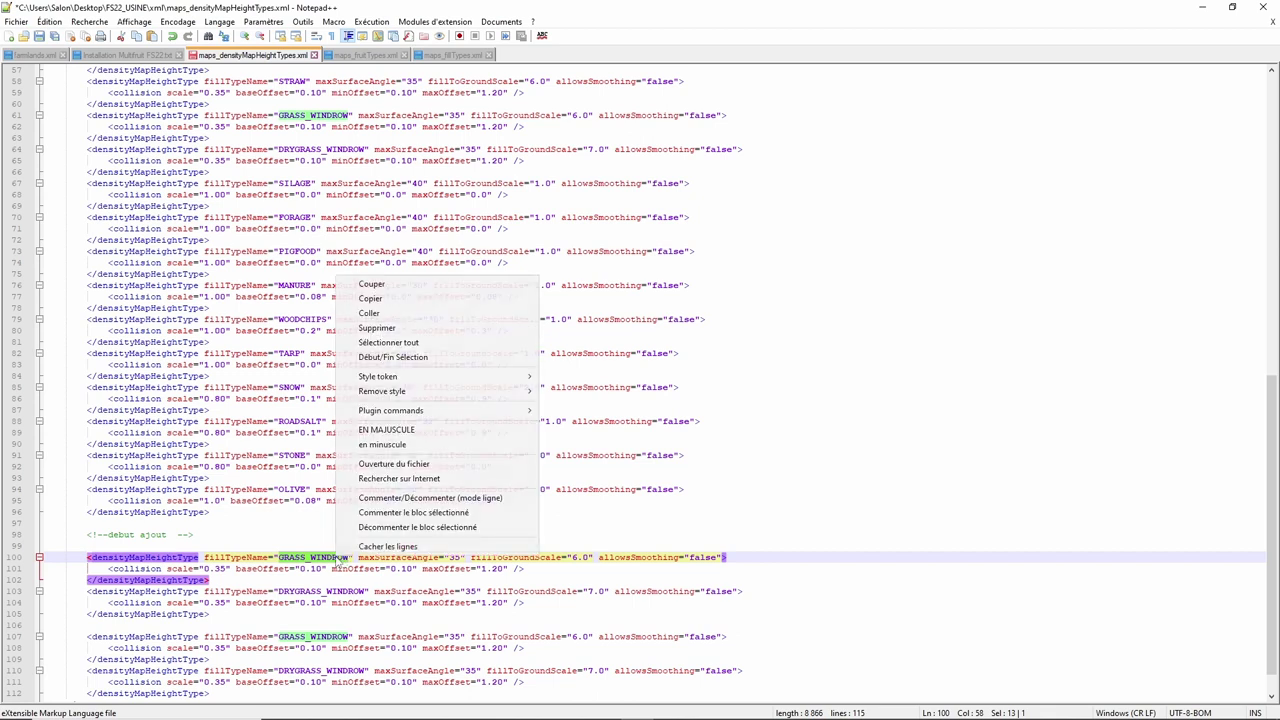
click(369, 313)
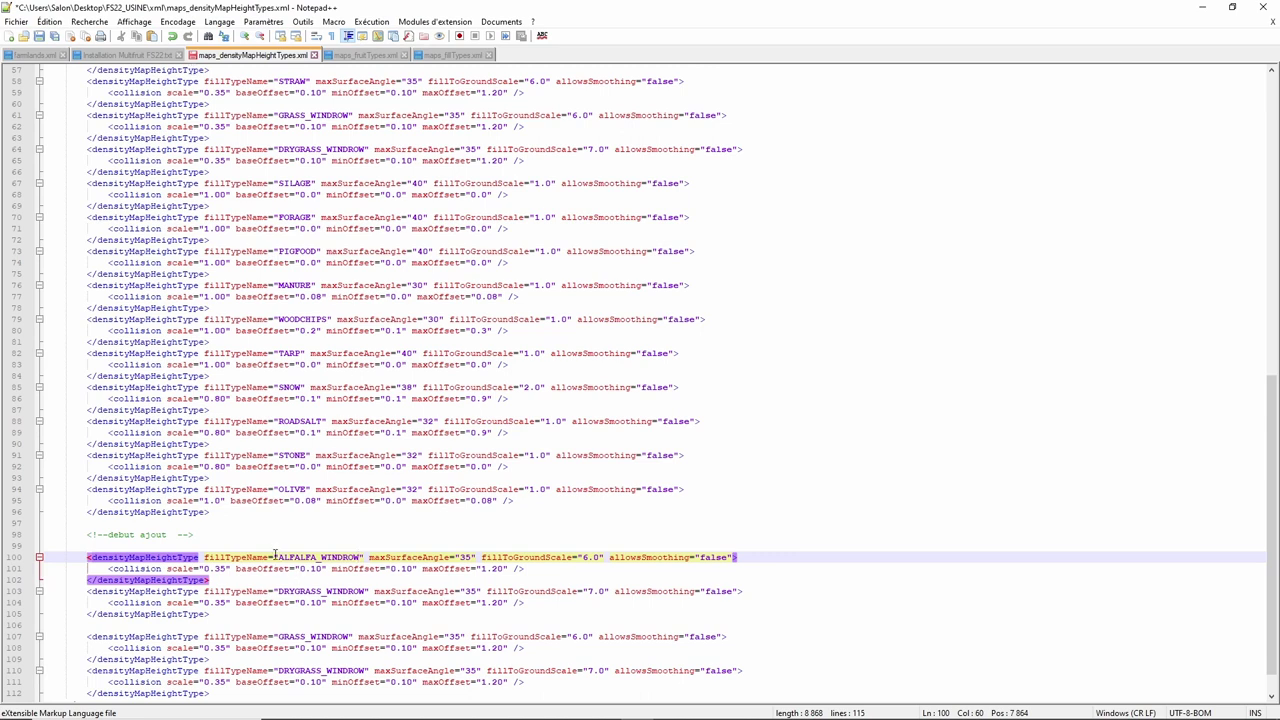
- Replace DRYGRASS_WINDROW in the first added pair with the name DRYALFALFA copied from maps_fillTypes.xml
scroll(276, 560, down, 1)
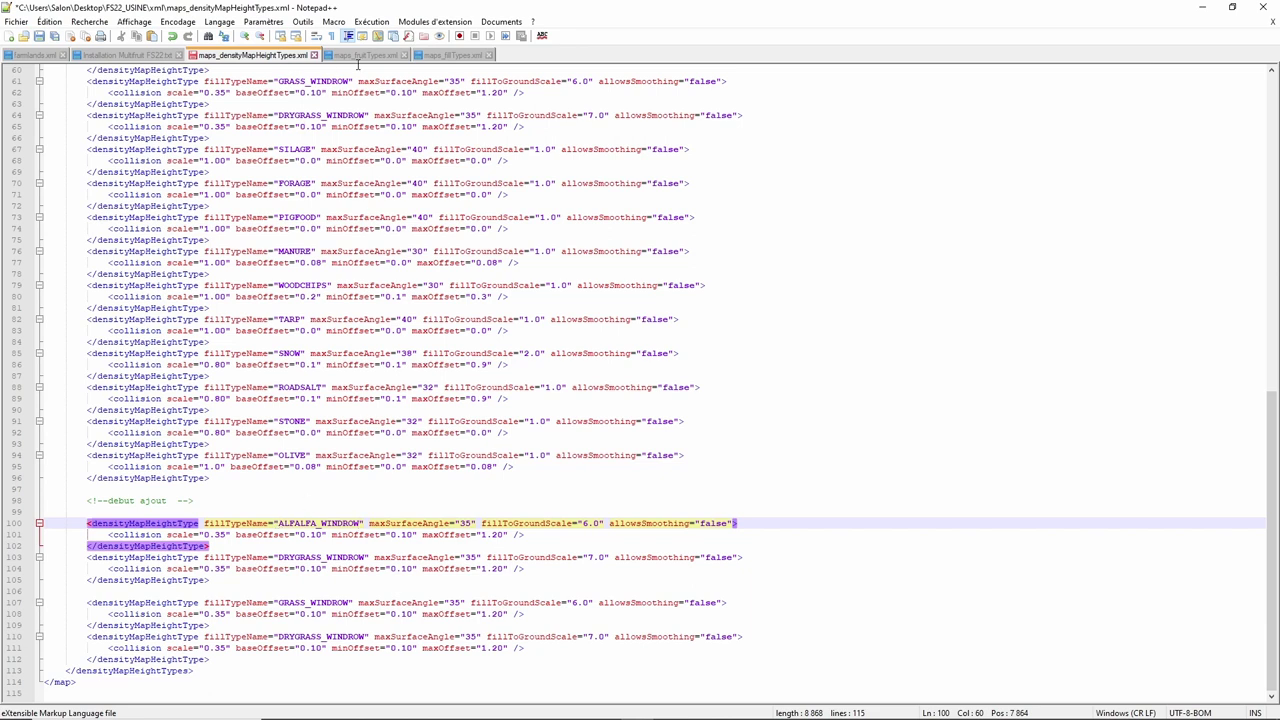
click(432, 56)
scroll(278, 492, down, 2)
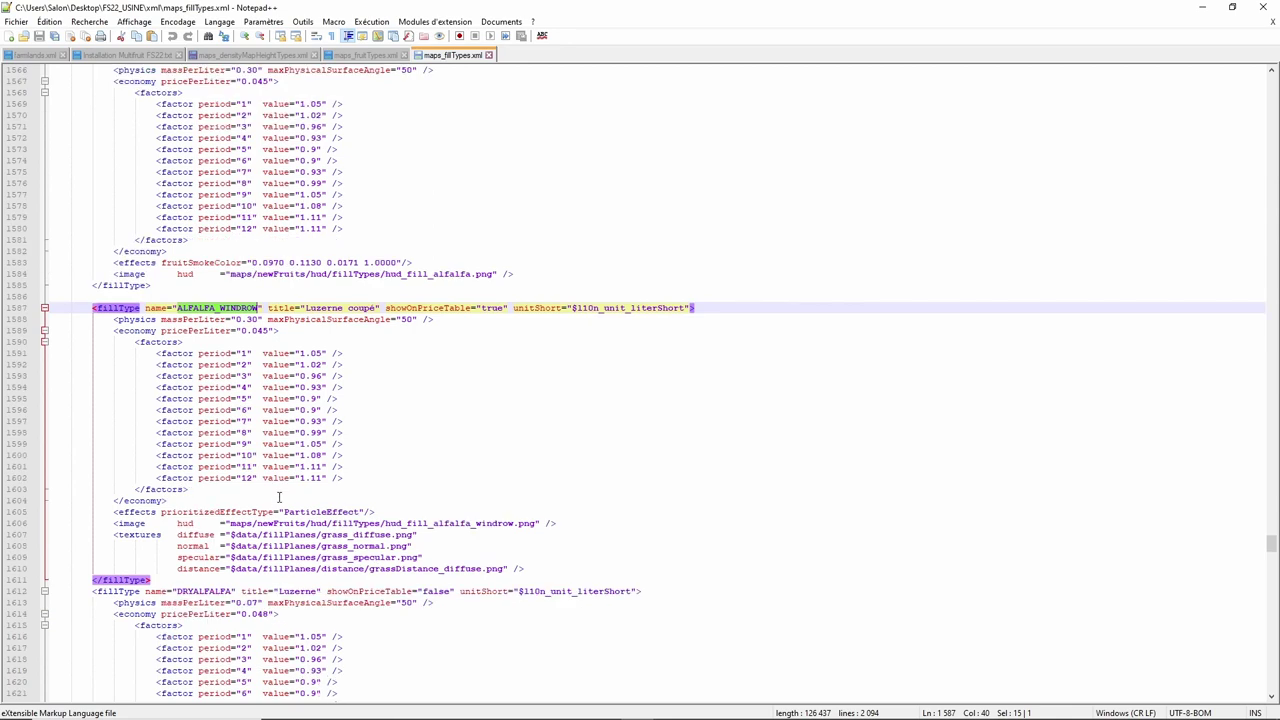
drag(177, 557, 234, 557)
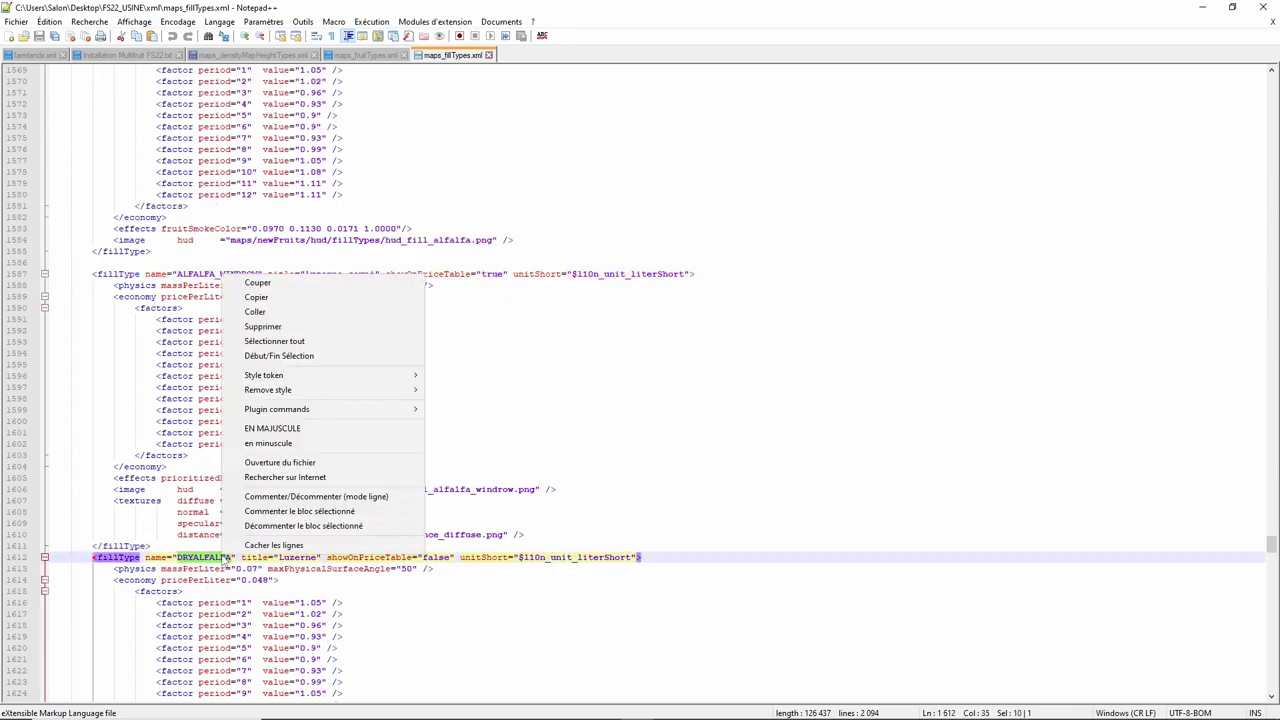
right_click(234, 557)
click(295, 298)
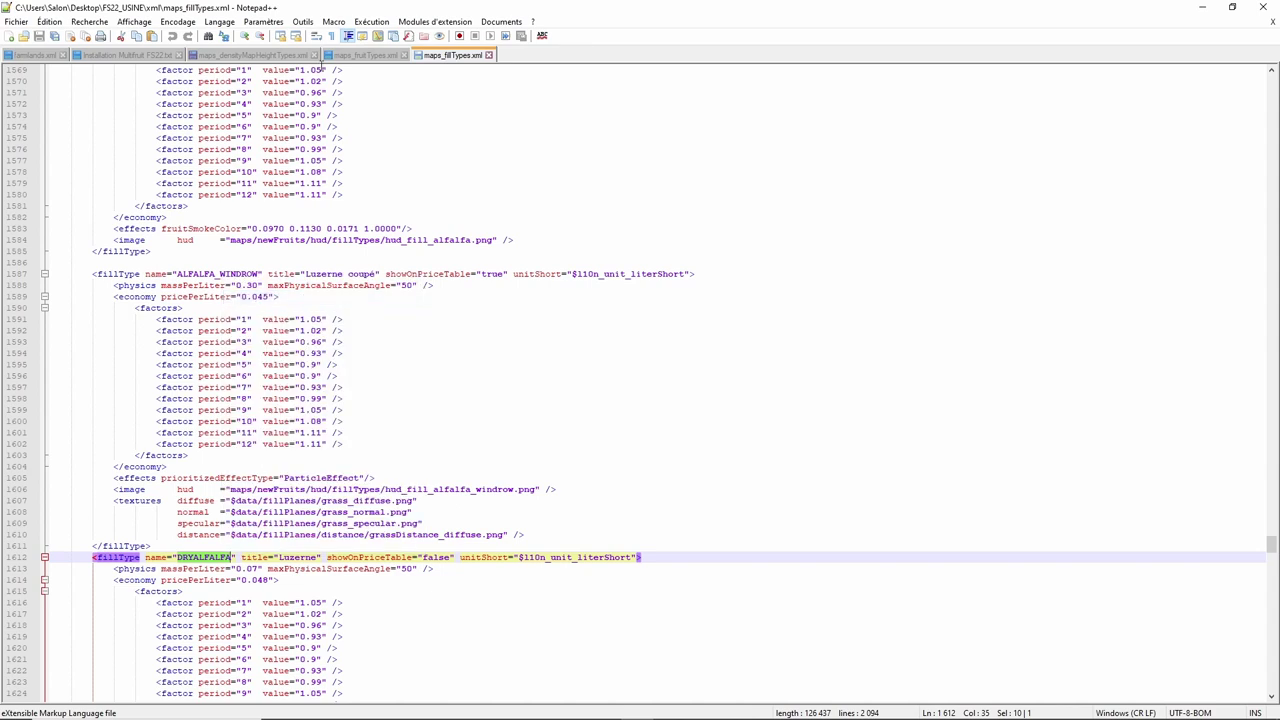
click(289, 56)
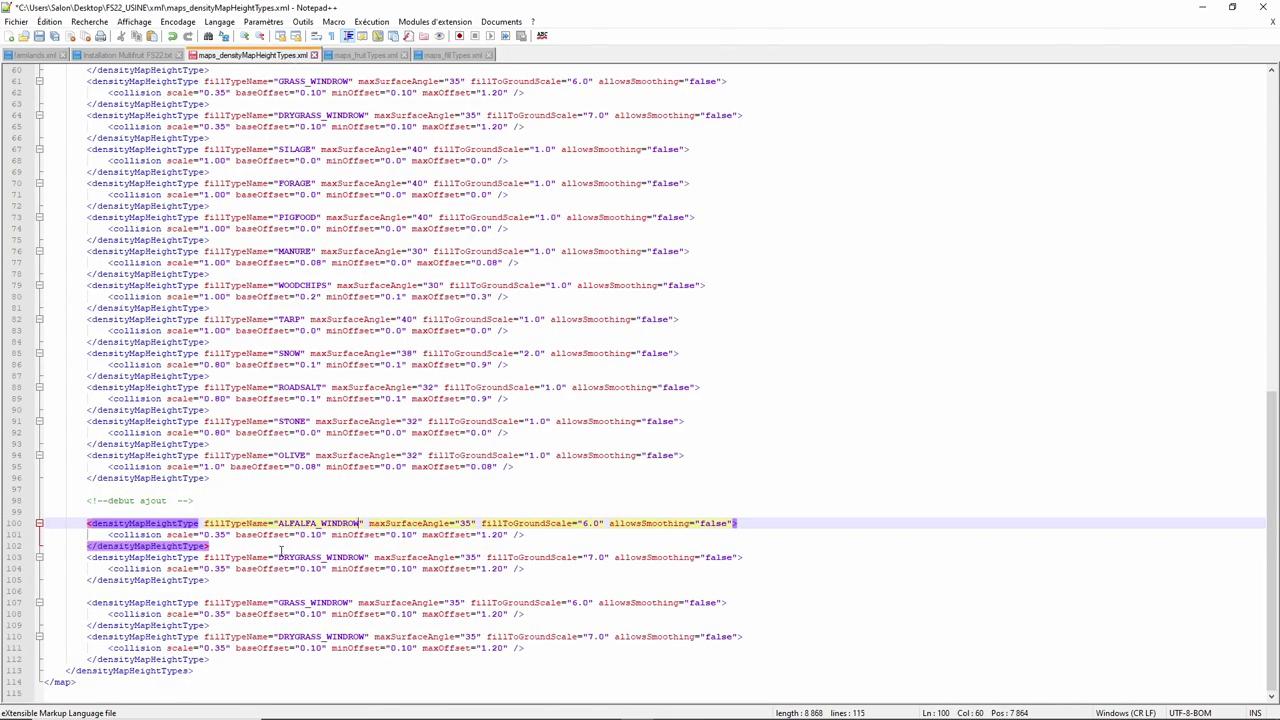
drag(278, 557, 364, 557)
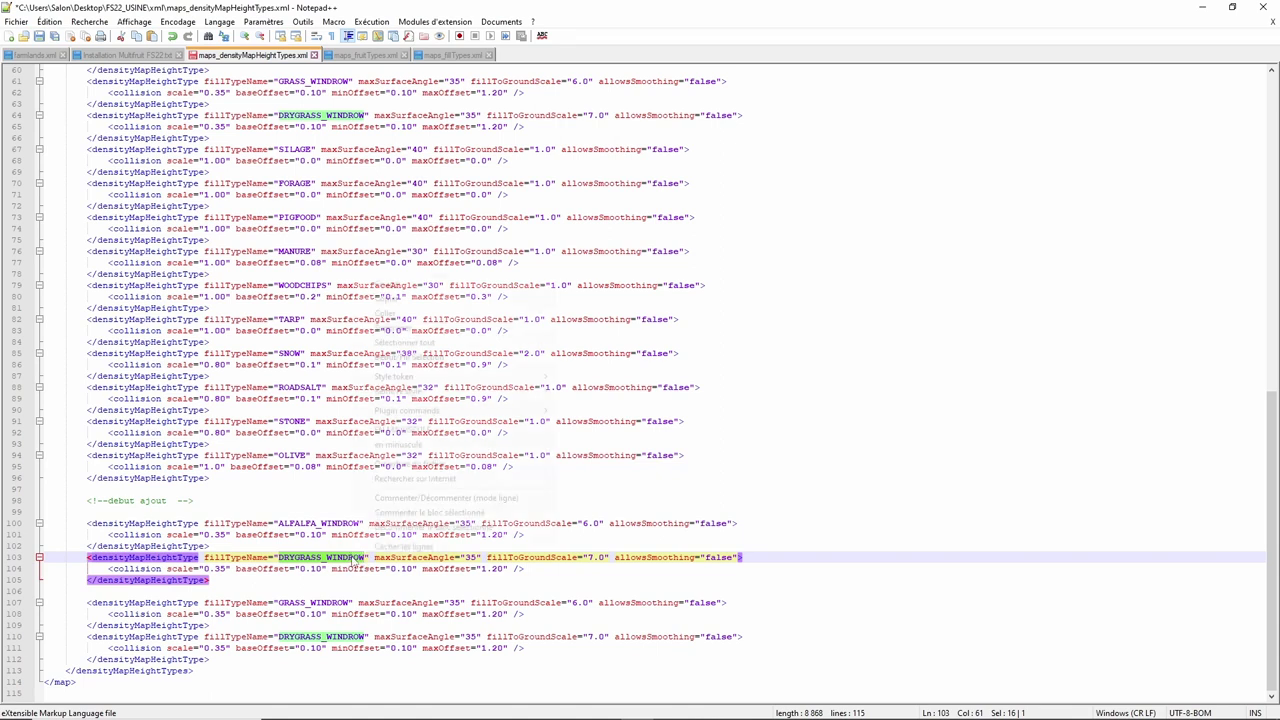
right_click(351, 557)
click(380, 314)
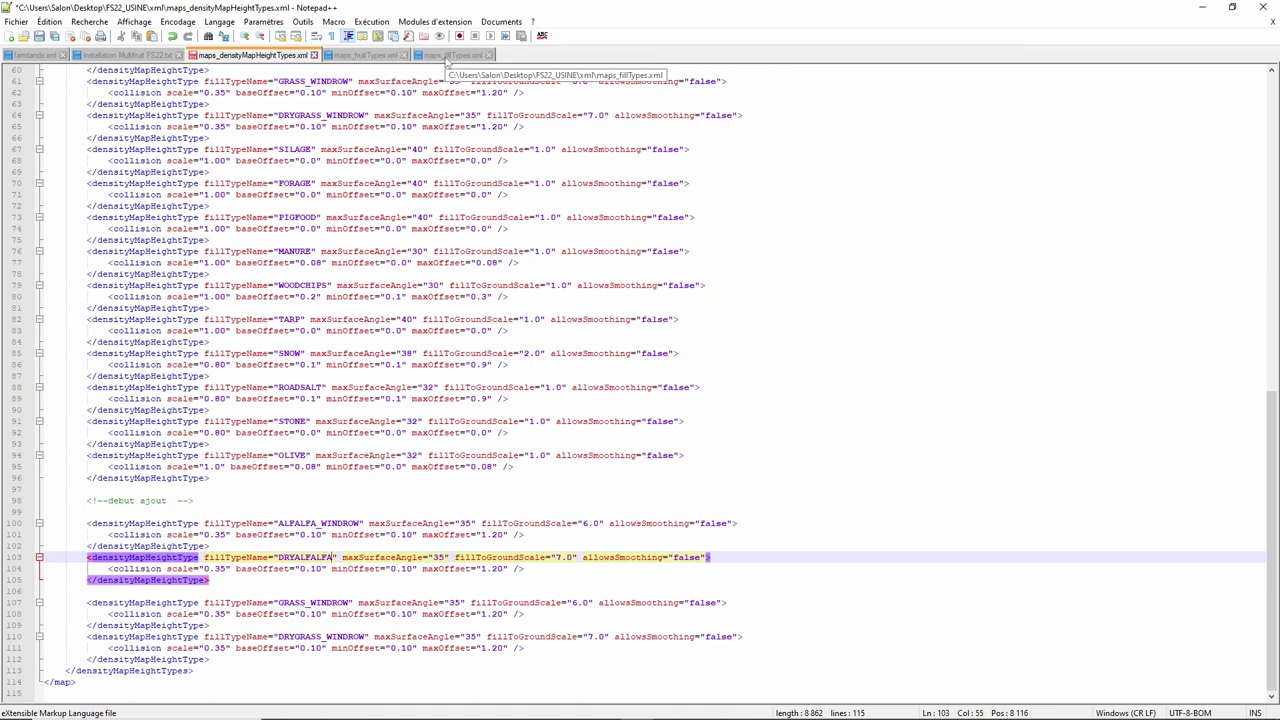
- Check the dry alfalfa entries in maps_fillTypes.xml and append _WINDROW, copied from DRYGRASS_WINDROW, to DRYALFALFA in maps_densityMapHeightTypes.xml
click(440, 55)
scroll(212, 570, down, 9)
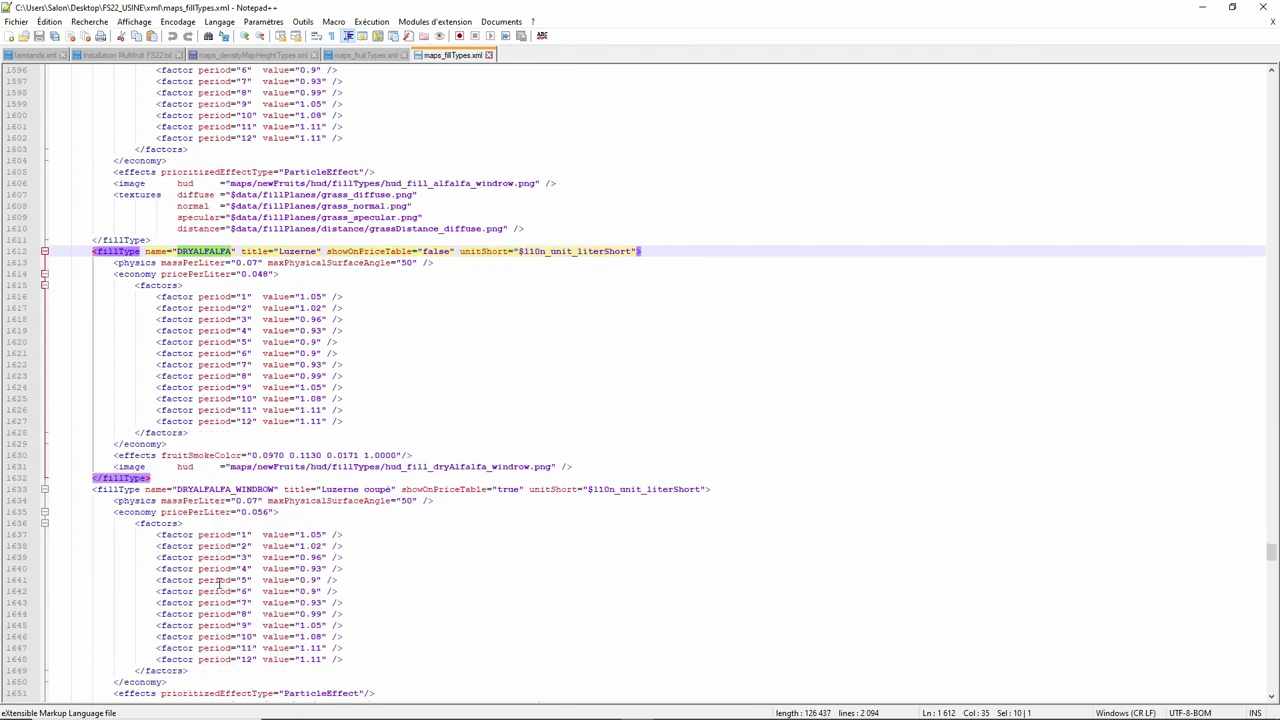
click(366, 57)
click(252, 55)
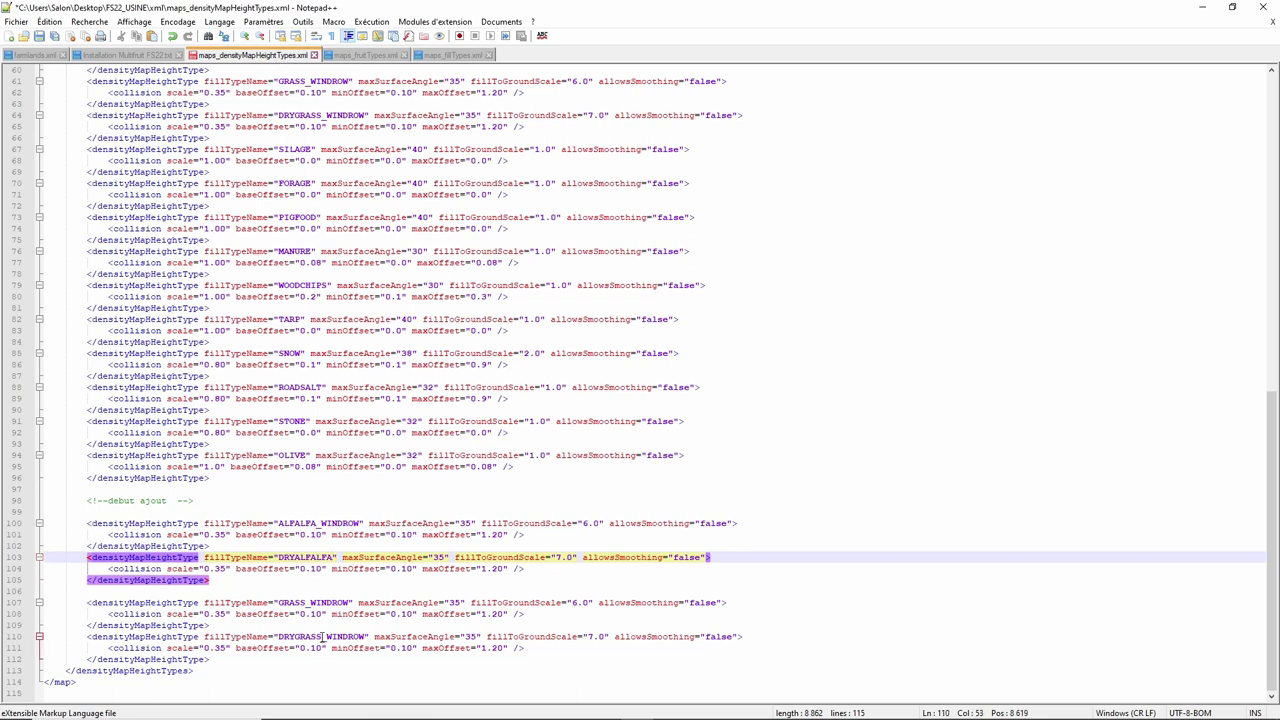
drag(320, 638, 362, 640)
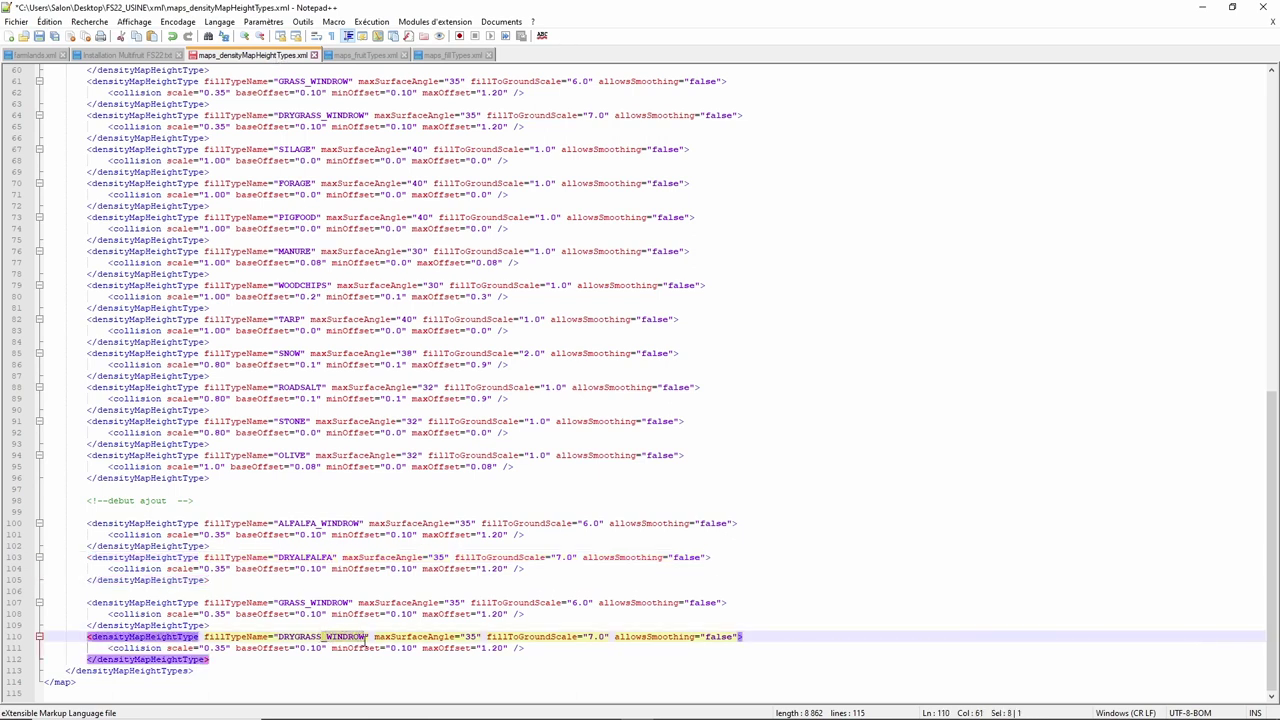
right_click(354, 638)
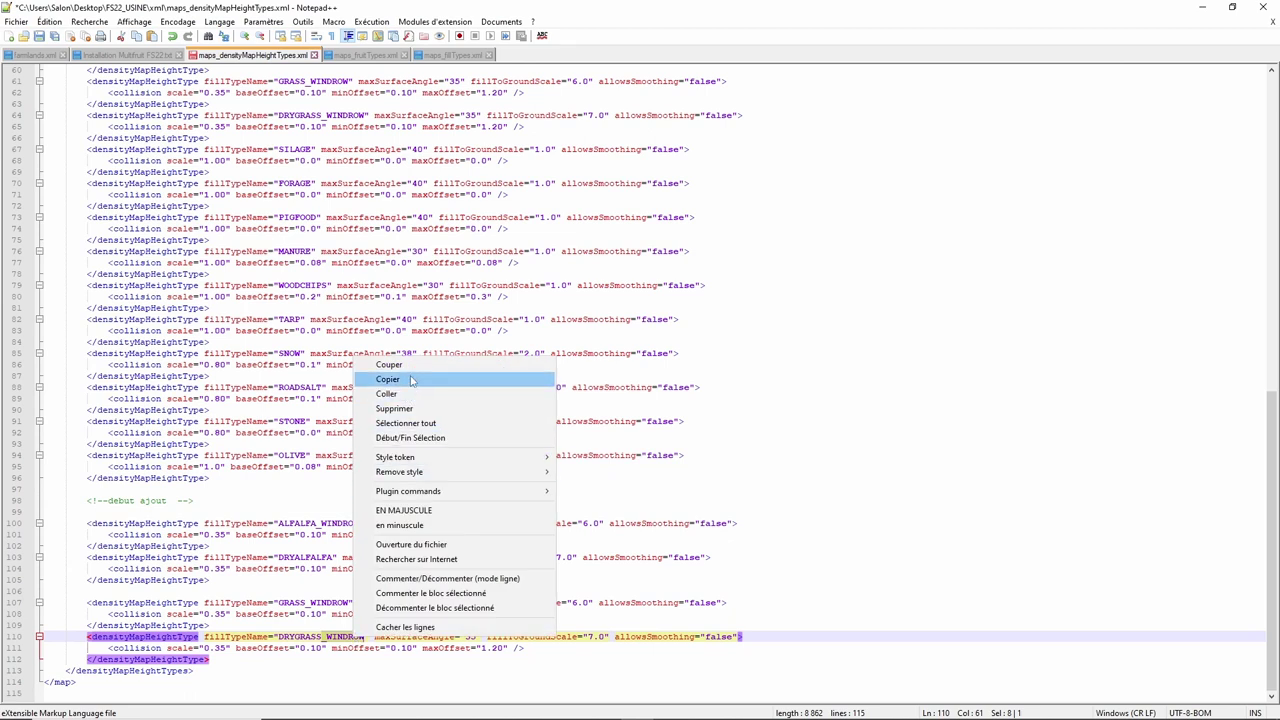
click(410, 382)
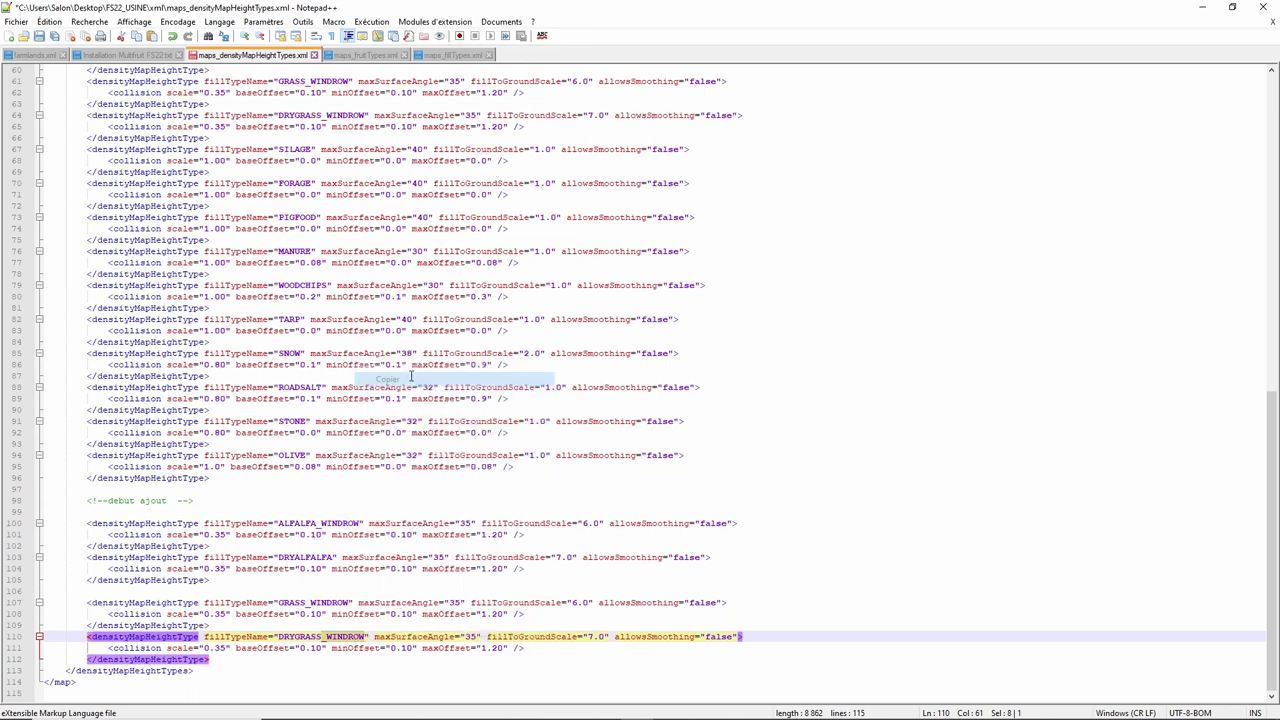
click(334, 558)
right_click(334, 558)
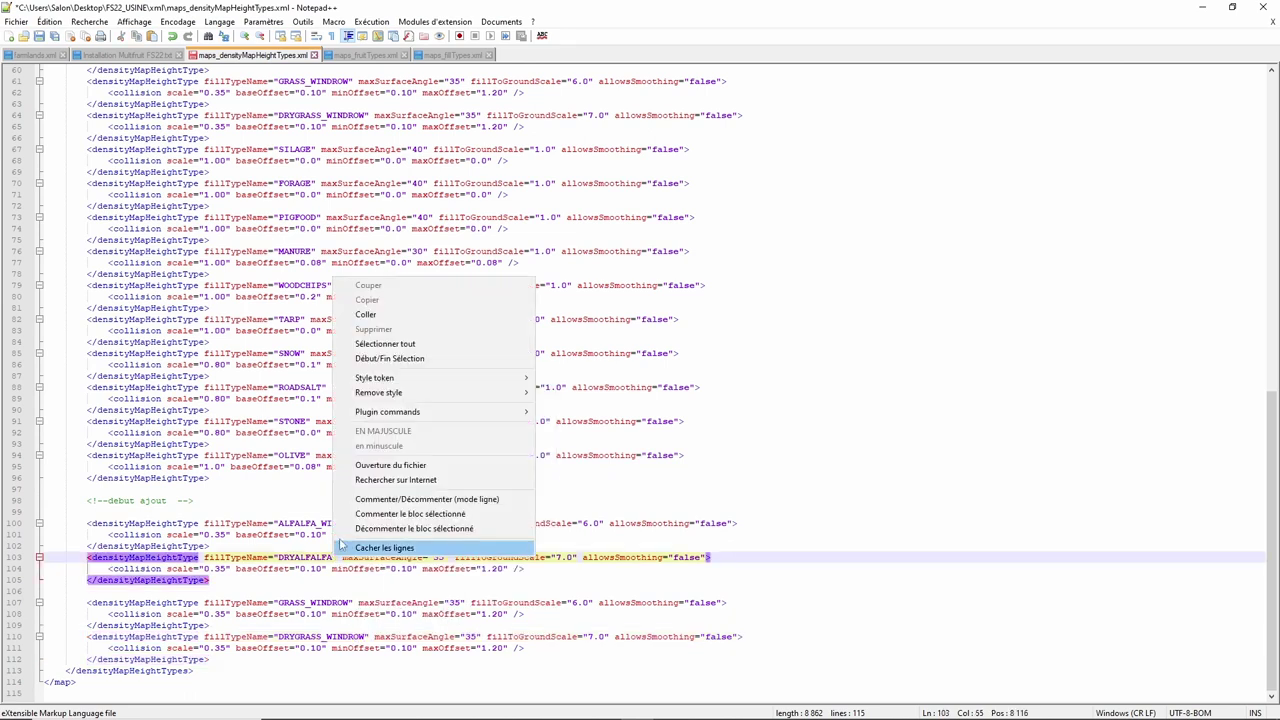
click(358, 319)
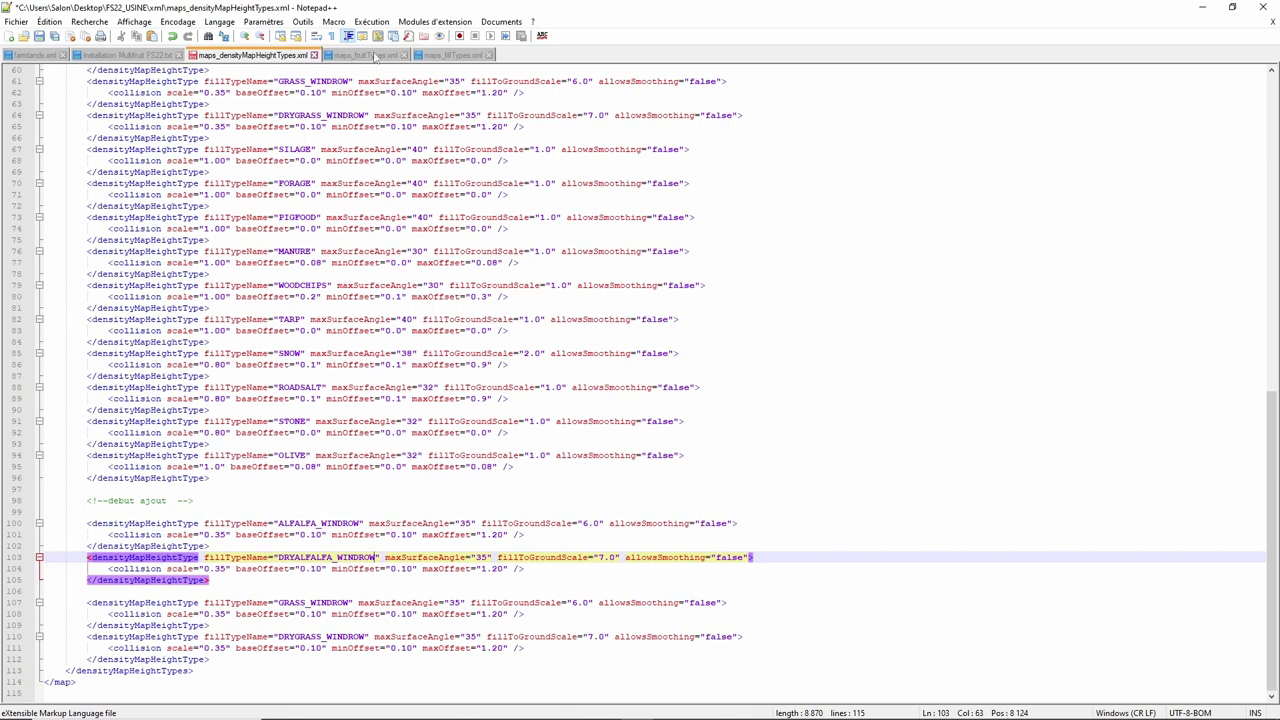
- Replace GRASS_WINDROW in the second added pair with the name CLOVER_WINDROW copied from maps_fillTypes.xml
click(436, 55)
scroll(350, 333, down, 6)
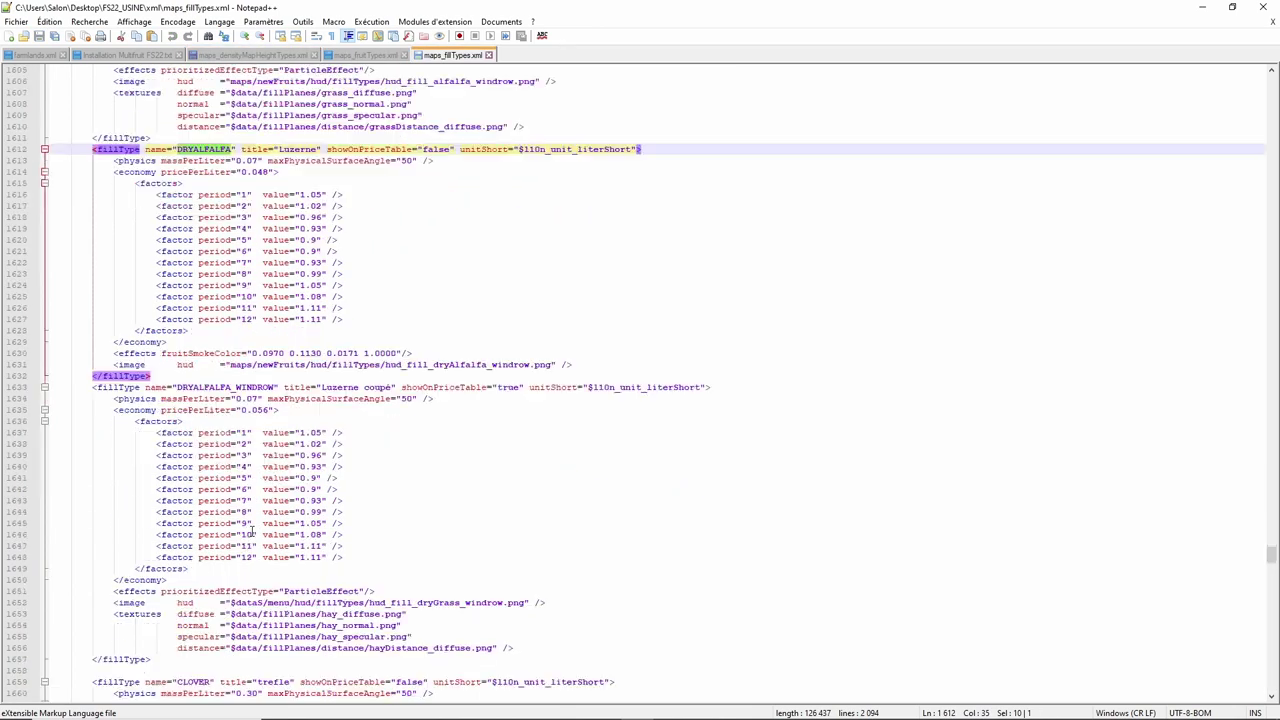
scroll(252, 523, down, 9)
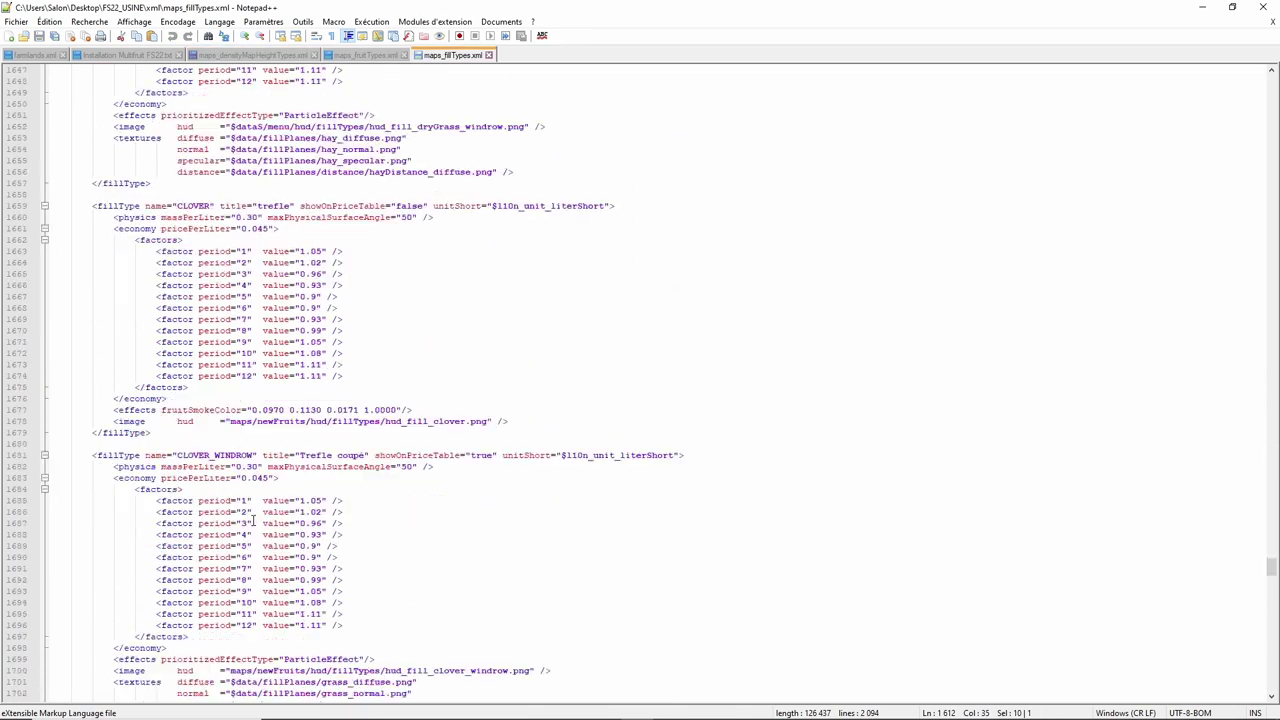
drag(176, 387, 250, 387)
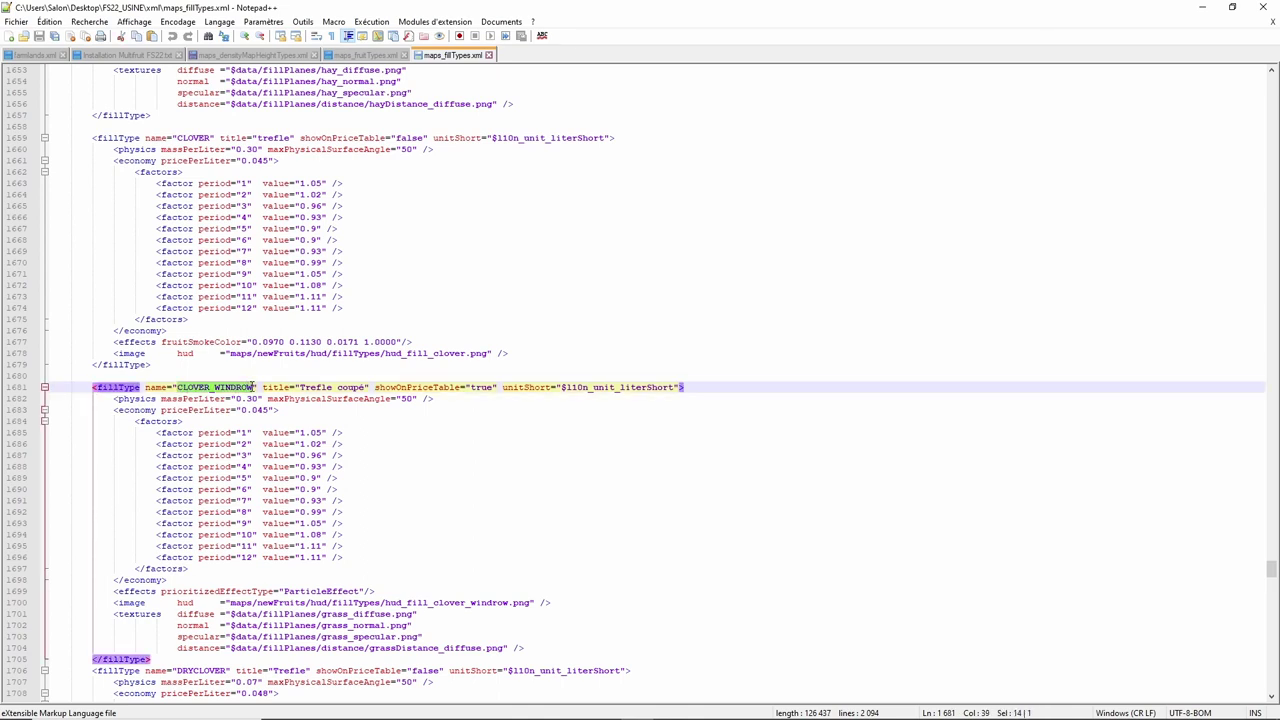
right_click(254, 387)
click(272, 411)
click(264, 57)
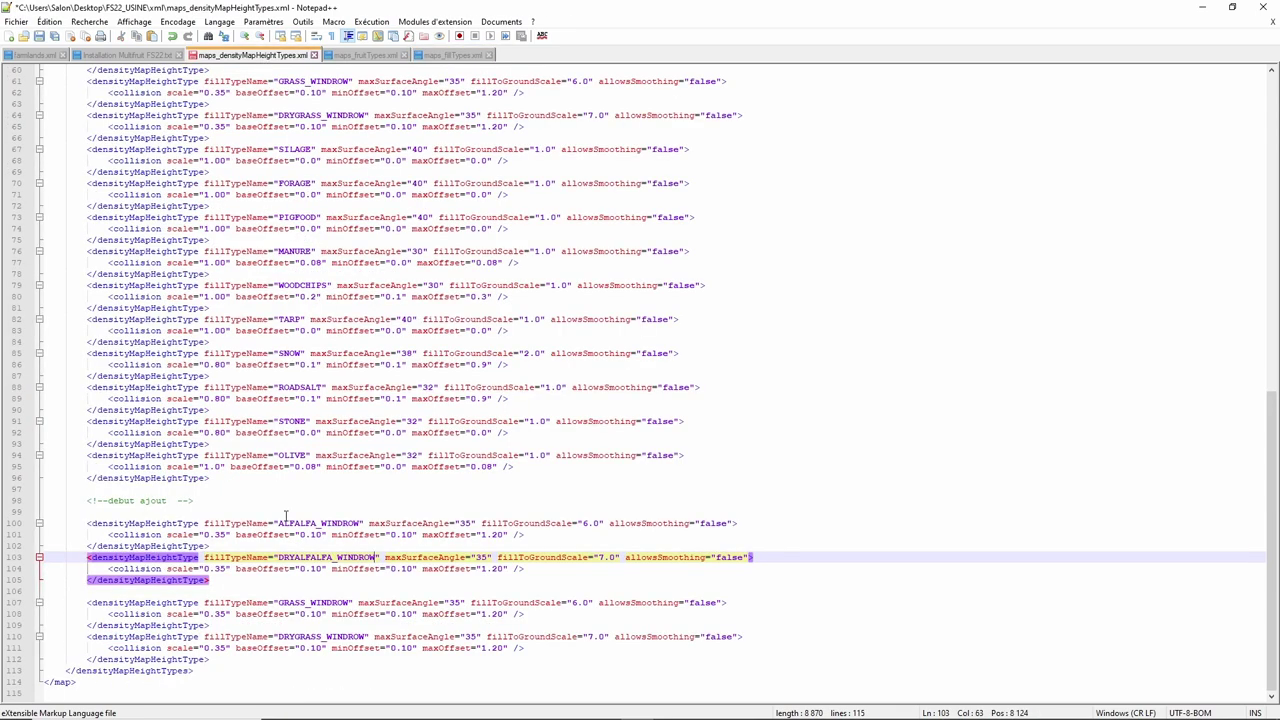
drag(280, 602, 348, 603)
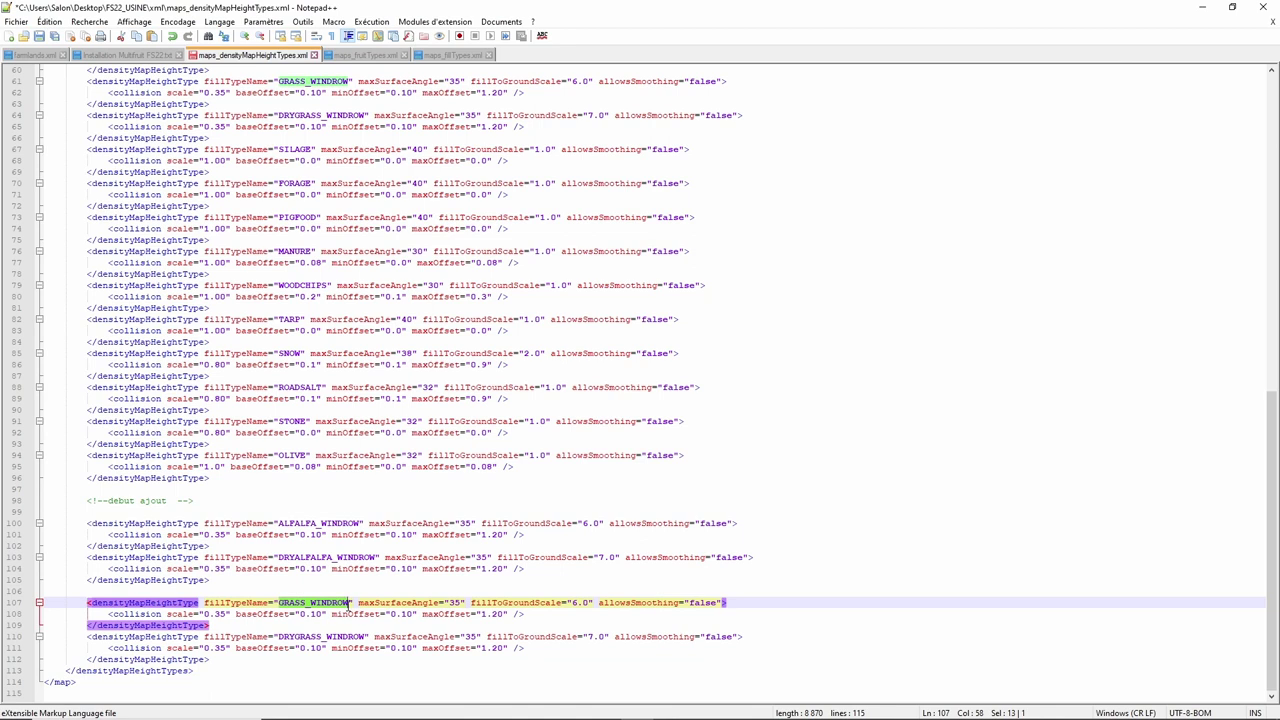
right_click(346, 604)
click(397, 360)
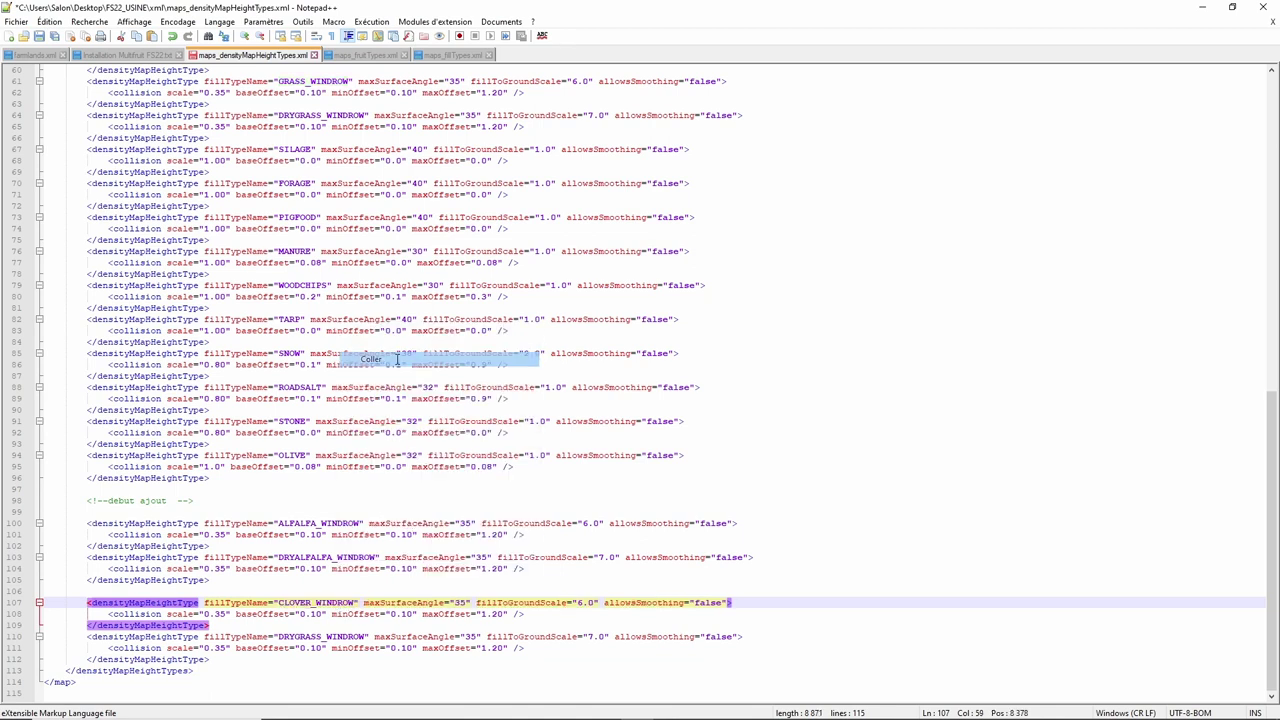
- Replace the GRASS_WINDROW part of DRYGRASS_WINDROW in the second added pair with CLOVER_WINDROW, making the name DRYCLOVER_WINDROW
drag(294, 637, 366, 637)
right_click(355, 638)
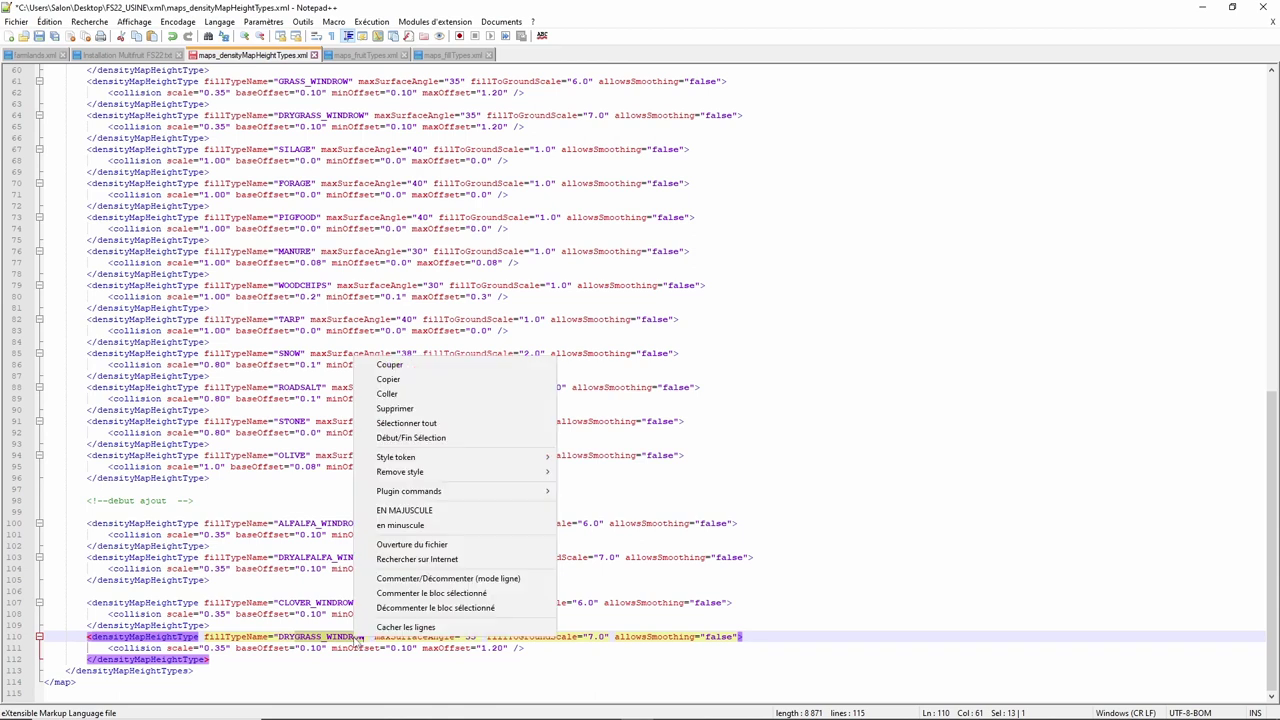
click(406, 396)
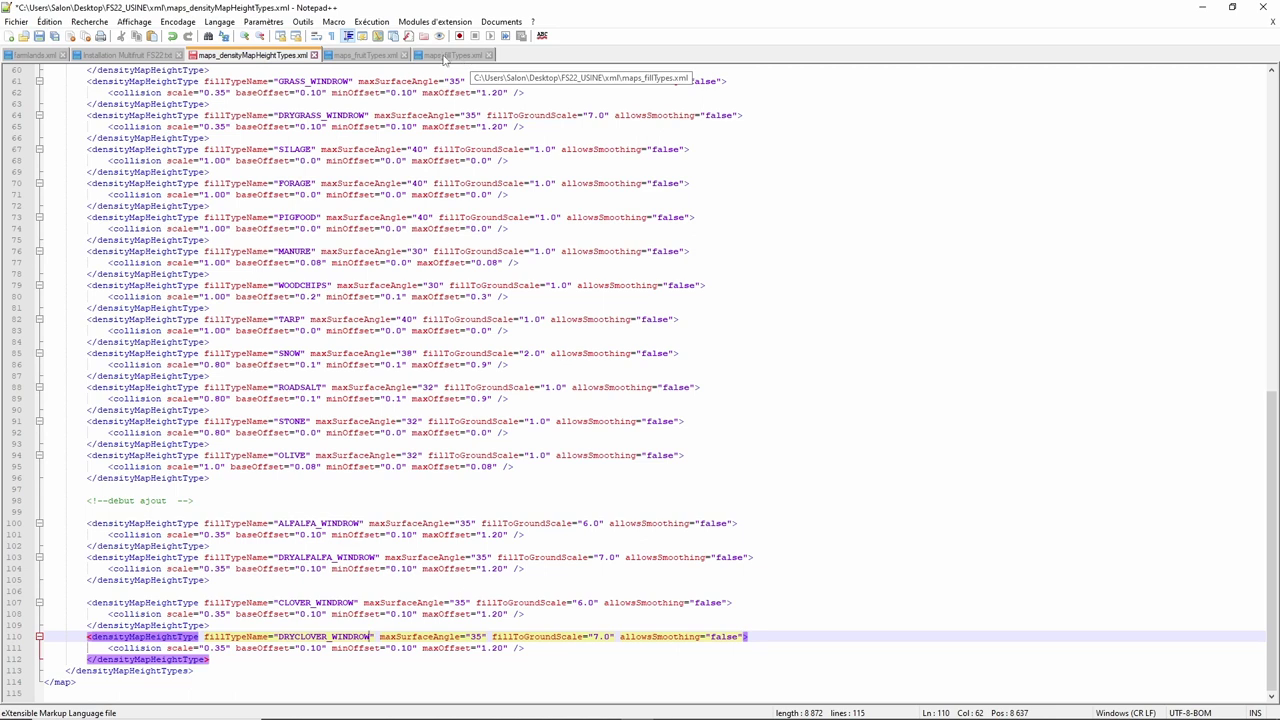
- Examine the fill types that follow the clover entries in maps_fillTypes.xml, from CARROT and ONION onward
click(447, 56)
scroll(310, 462, down, 13)
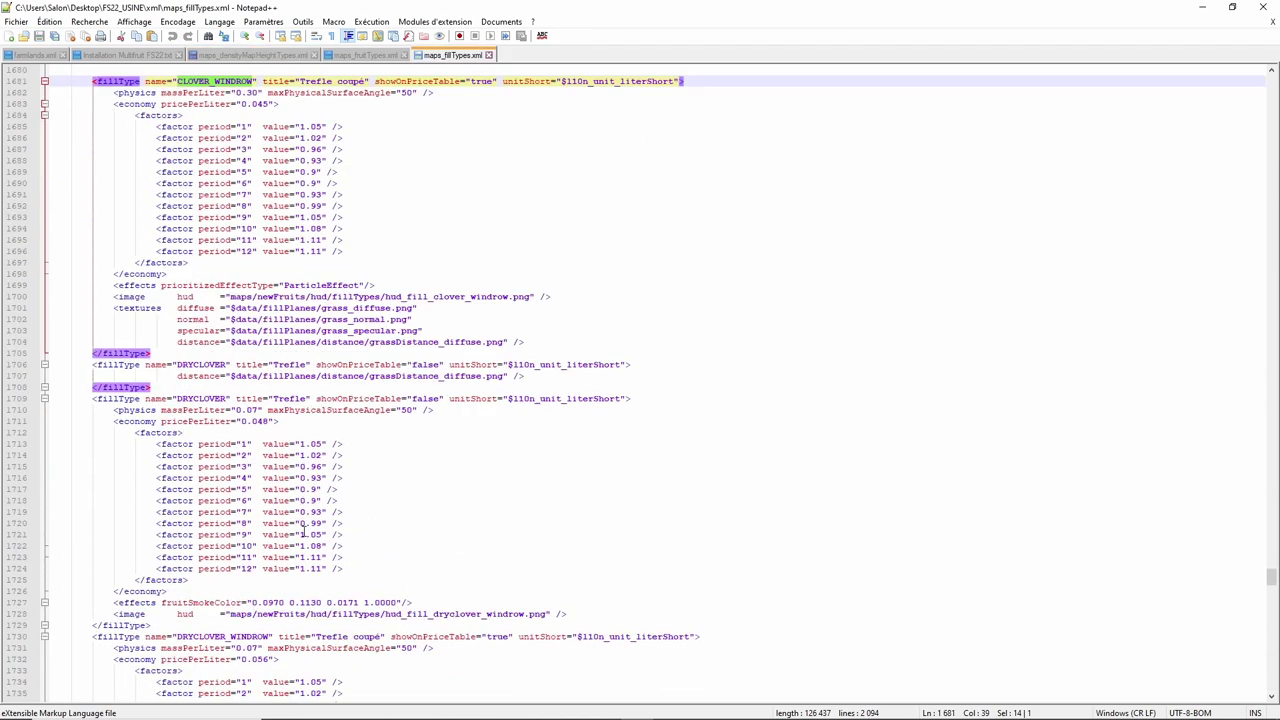
scroll(305, 527, down, 12)
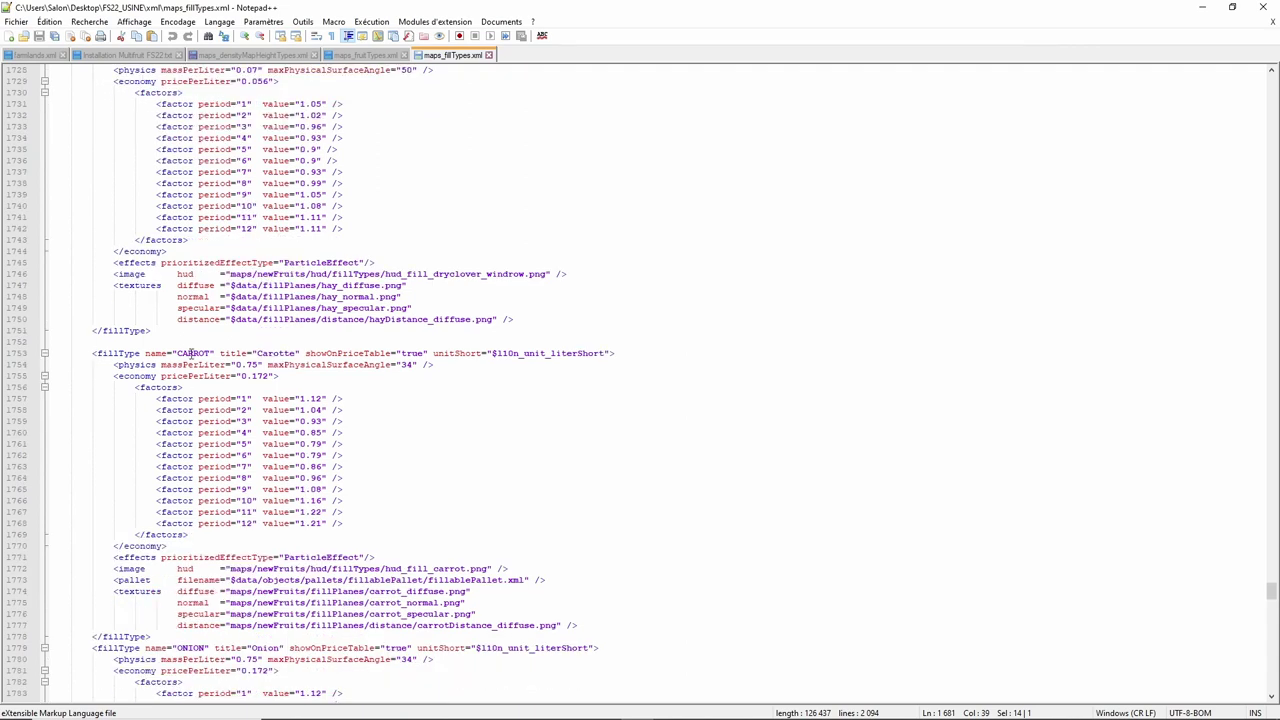
click(188, 353)
scroll(394, 424, down, 9)
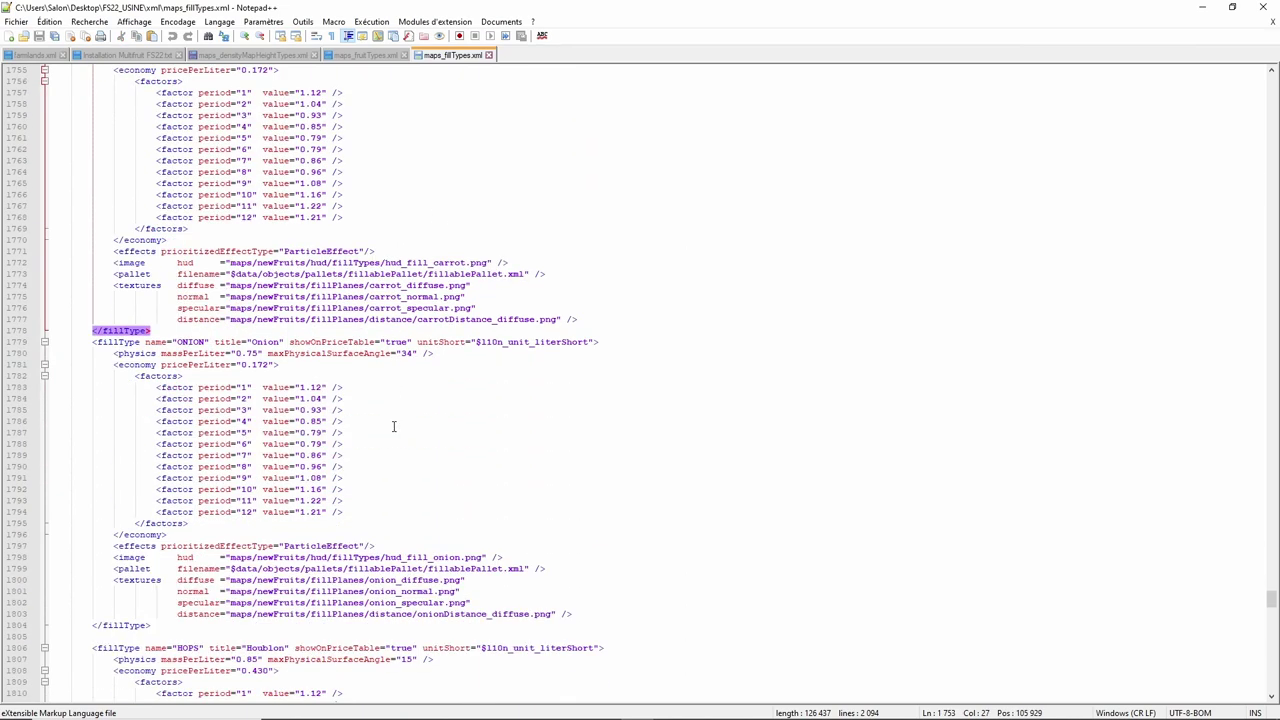
scroll(394, 426, up, 8)
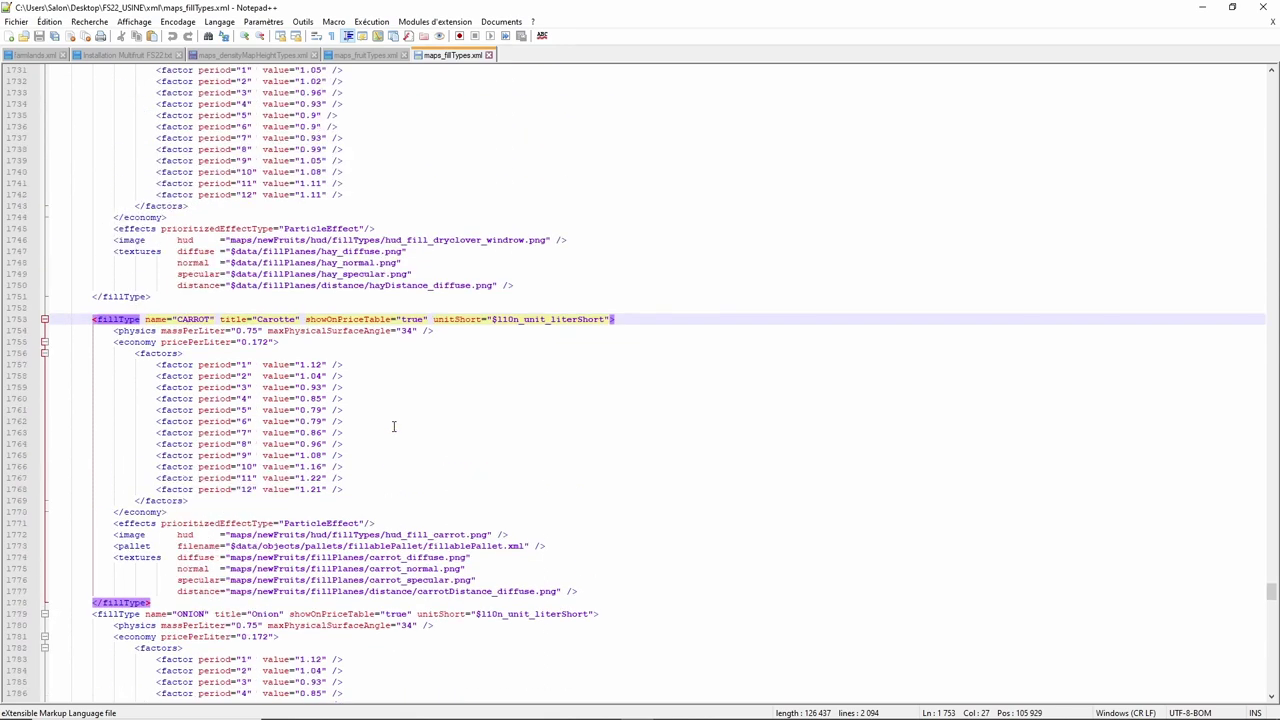
- Copy the complete SUGARBEET densityMapHeightType block in maps_densityMapHeightTypes.xml
click(246, 55)
scroll(305, 364, up, 3)
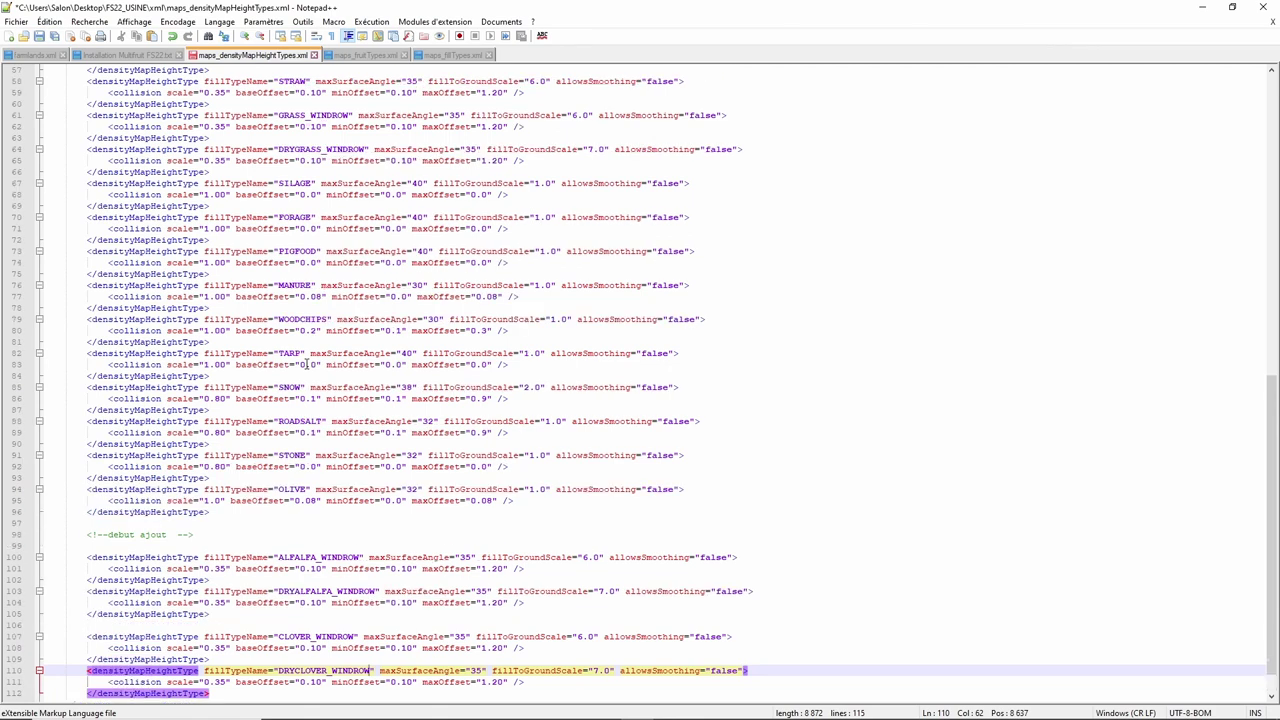
scroll(305, 364, up, 3)
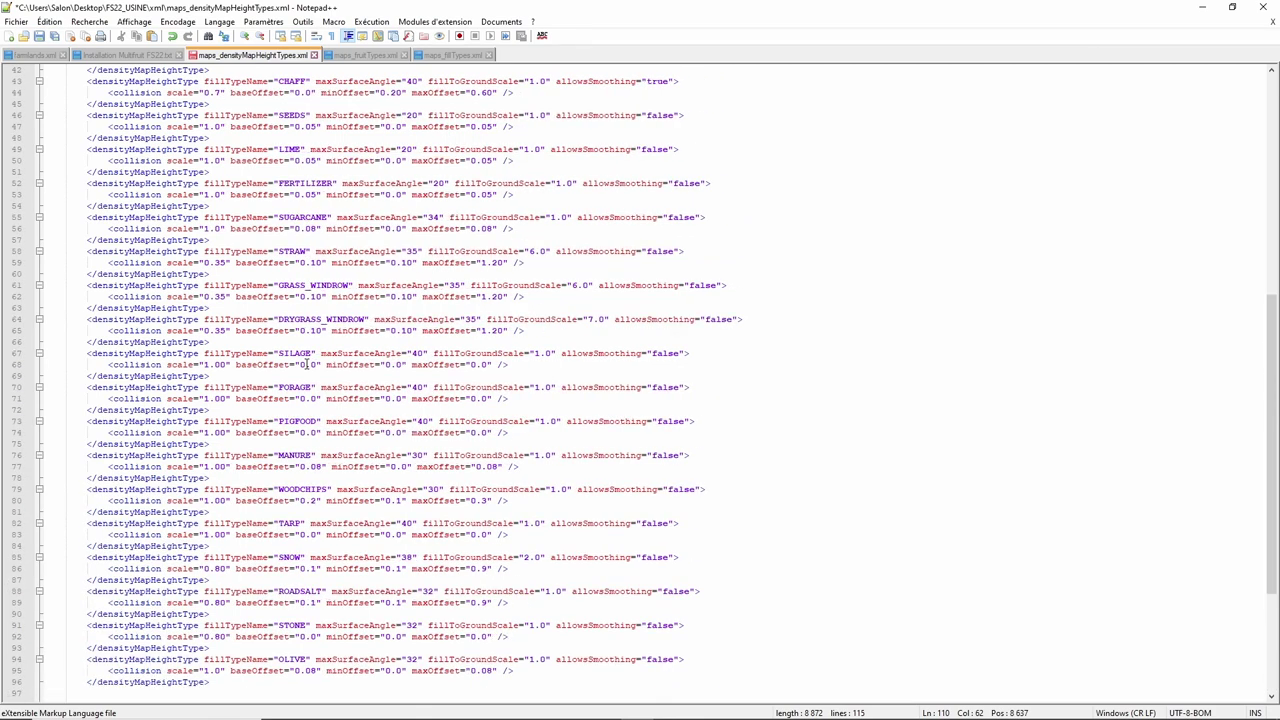
scroll(305, 364, up, 4)
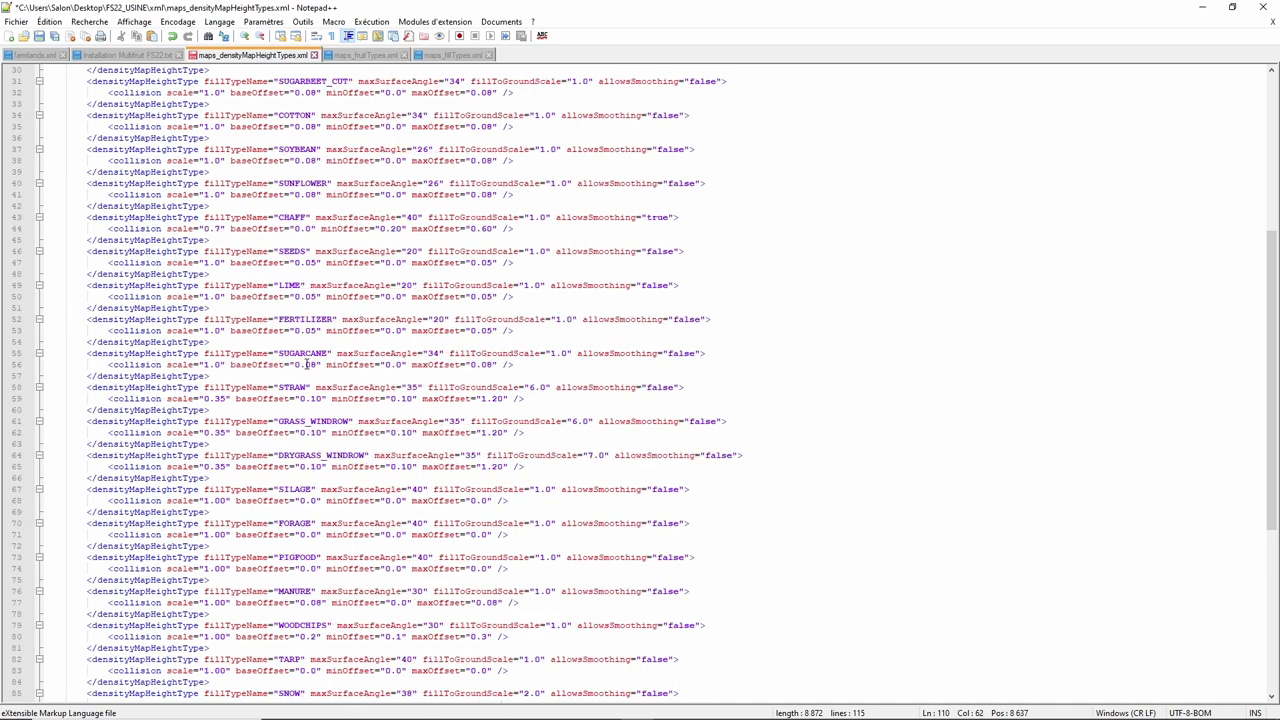
scroll(305, 364, up, 2)
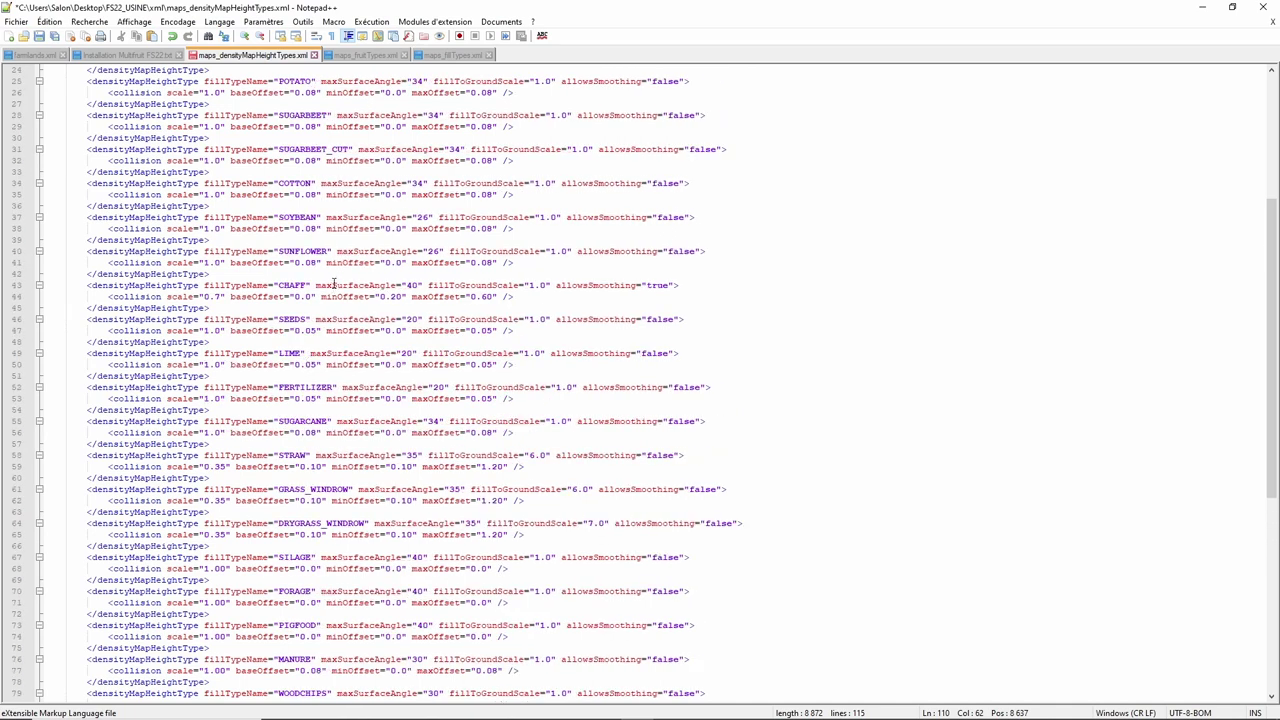
scroll(333, 284, up, 2)
click(310, 183)
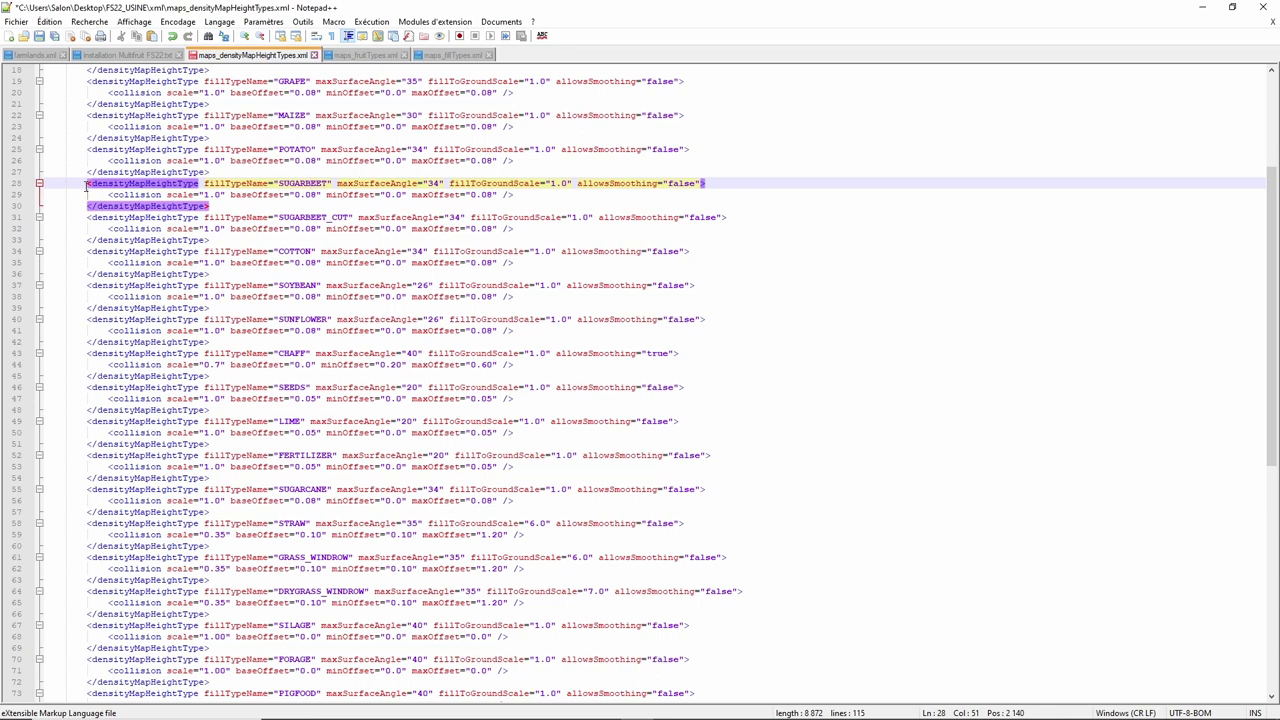
drag(87, 183, 209, 205)
right_click(211, 205)
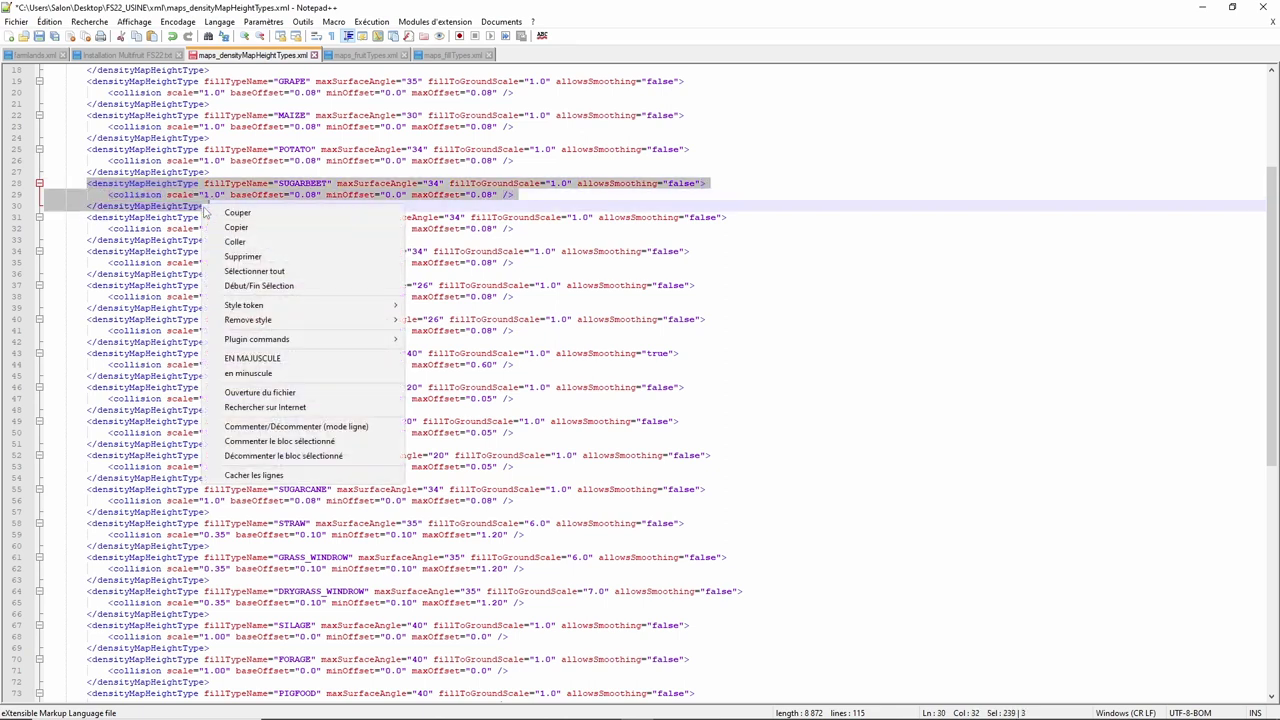
click(215, 227)
- Paste four copies of the SUGARBEET block below the DRYCLOVER_WINDROW block, leaving a blank line before the first copy
scroll(500, 434, down, 14)
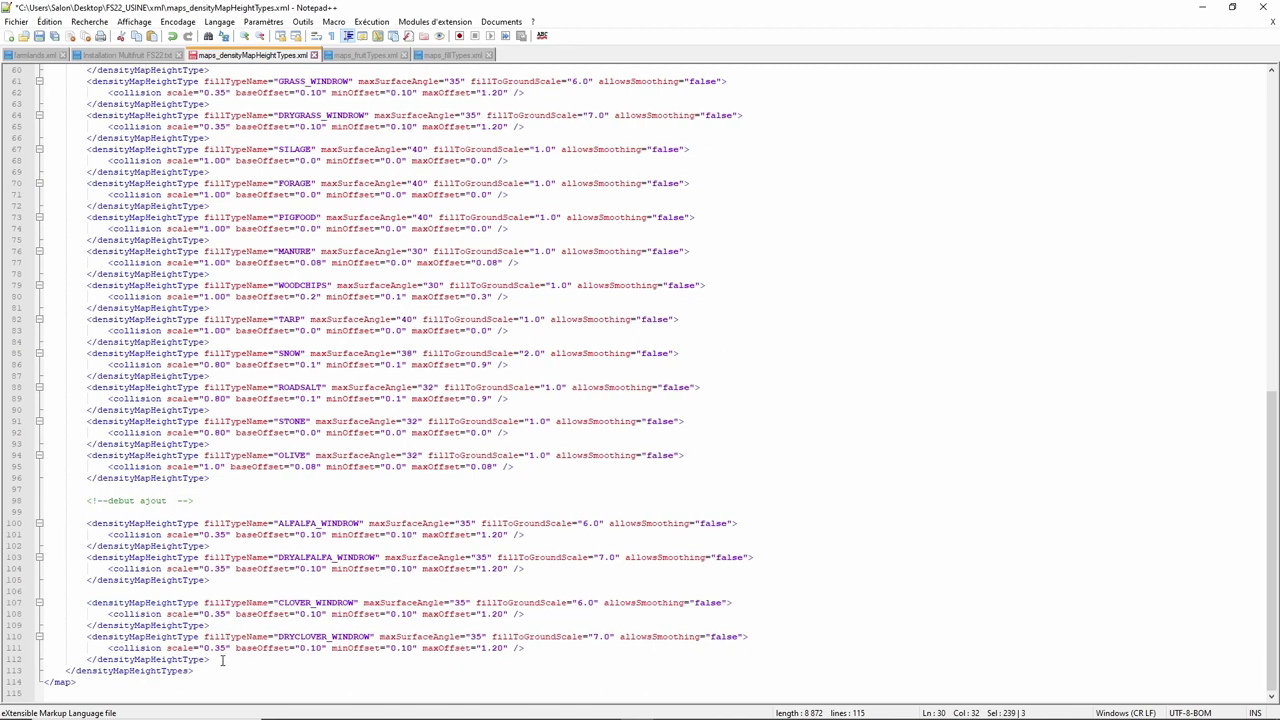
click(222, 660)
key(Return)
key(Return)
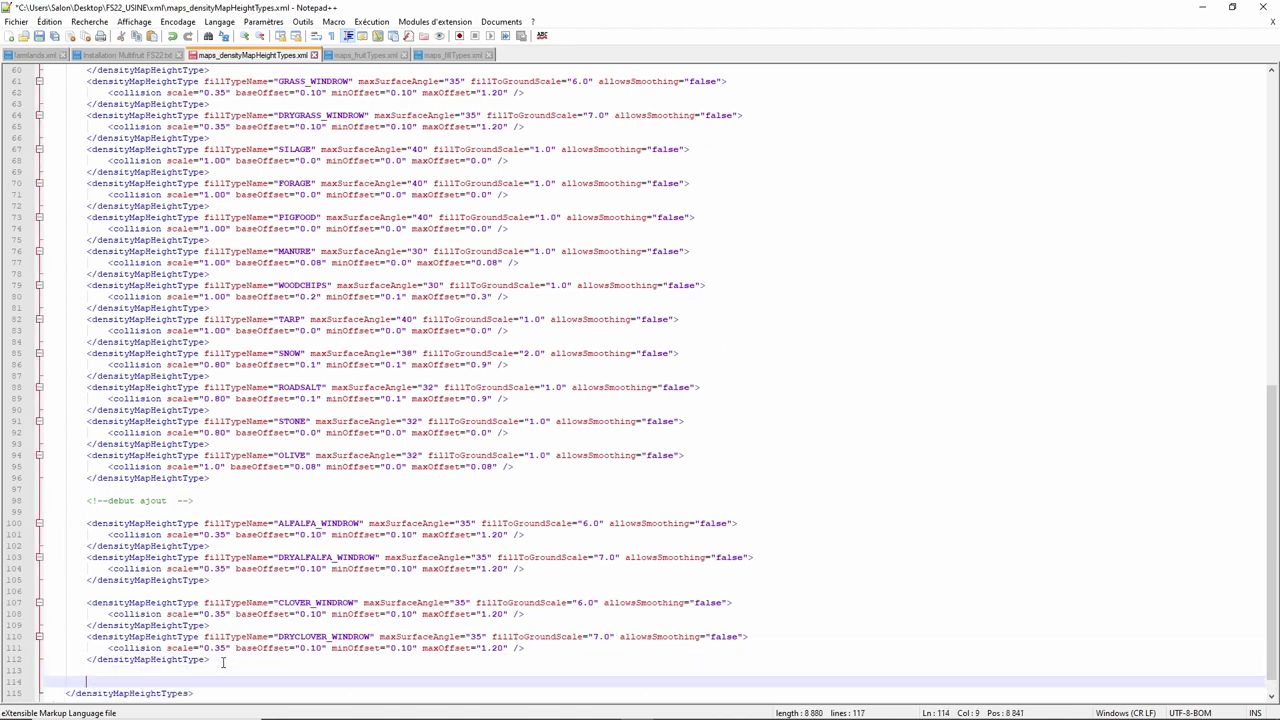
click(153, 37)
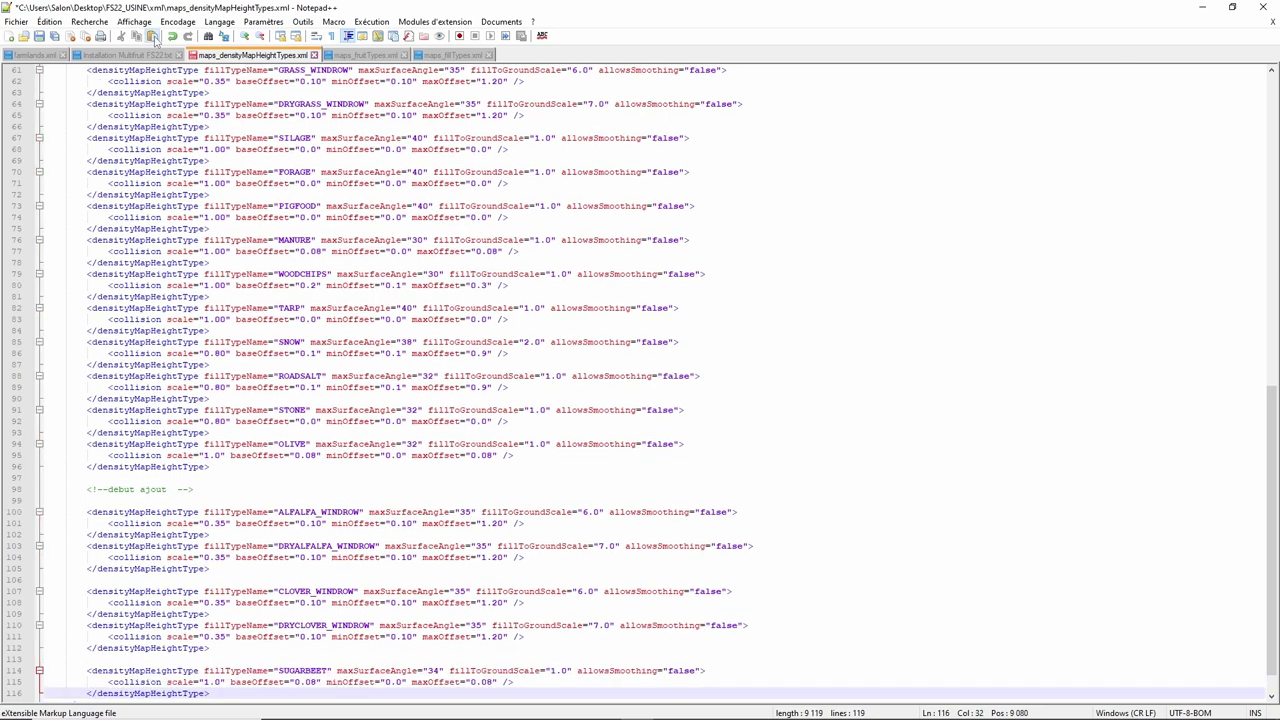
click(153, 37)
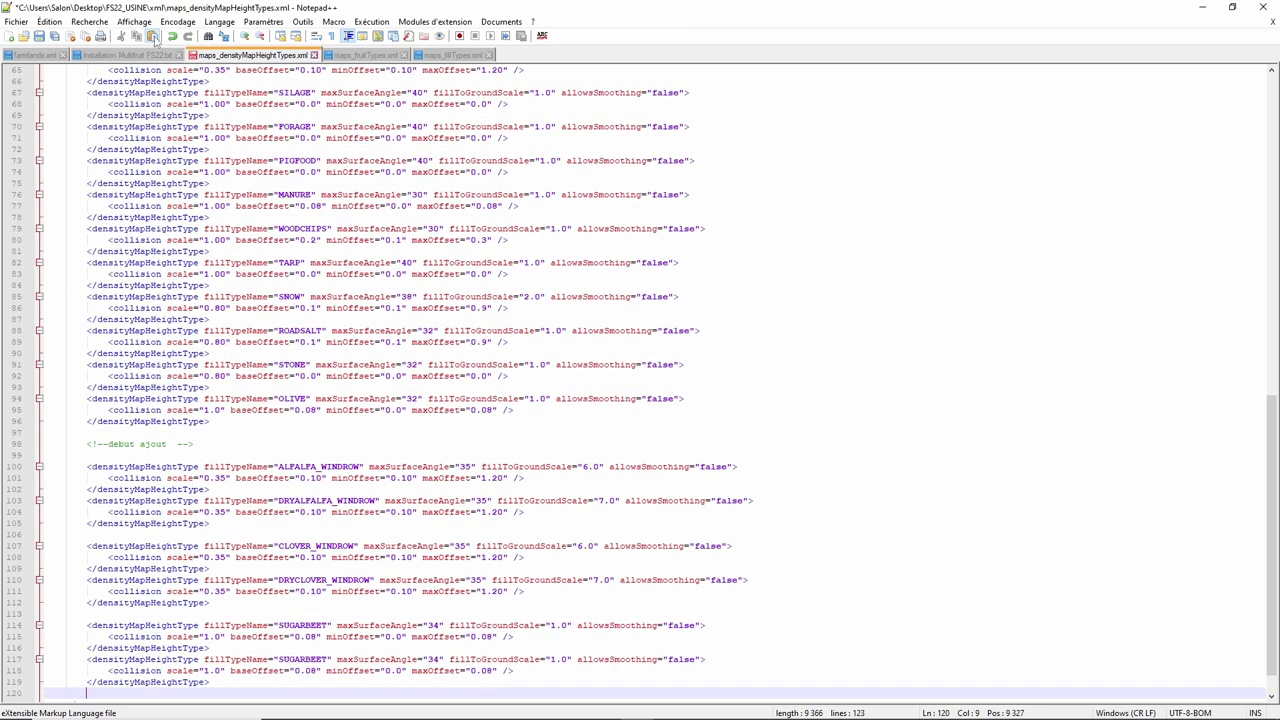
click(153, 37)
click(153, 37)
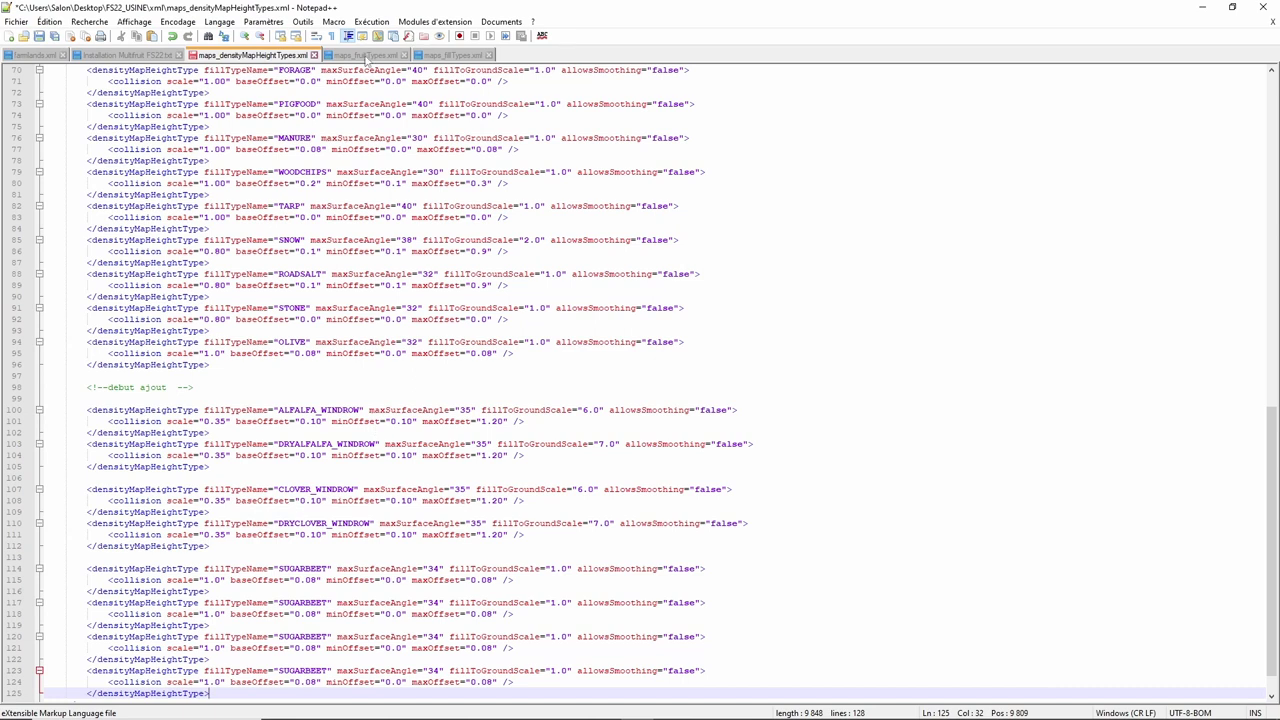
- Copy the fill type name CARROT from maps_fillTypes.xml and put it in place of SUGARBEET in the first pasted block of maps_densityMapHeightTypes.xml
click(450, 55)
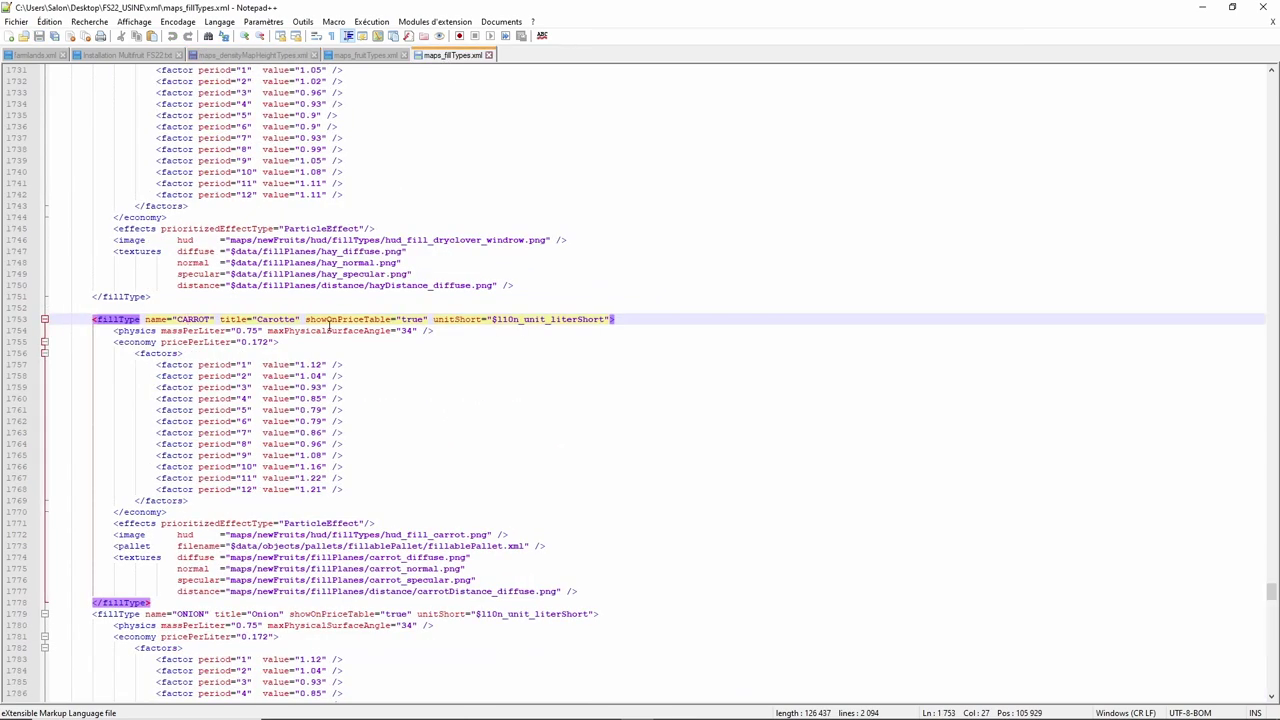
drag(179, 319, 212, 322)
right_click(206, 326)
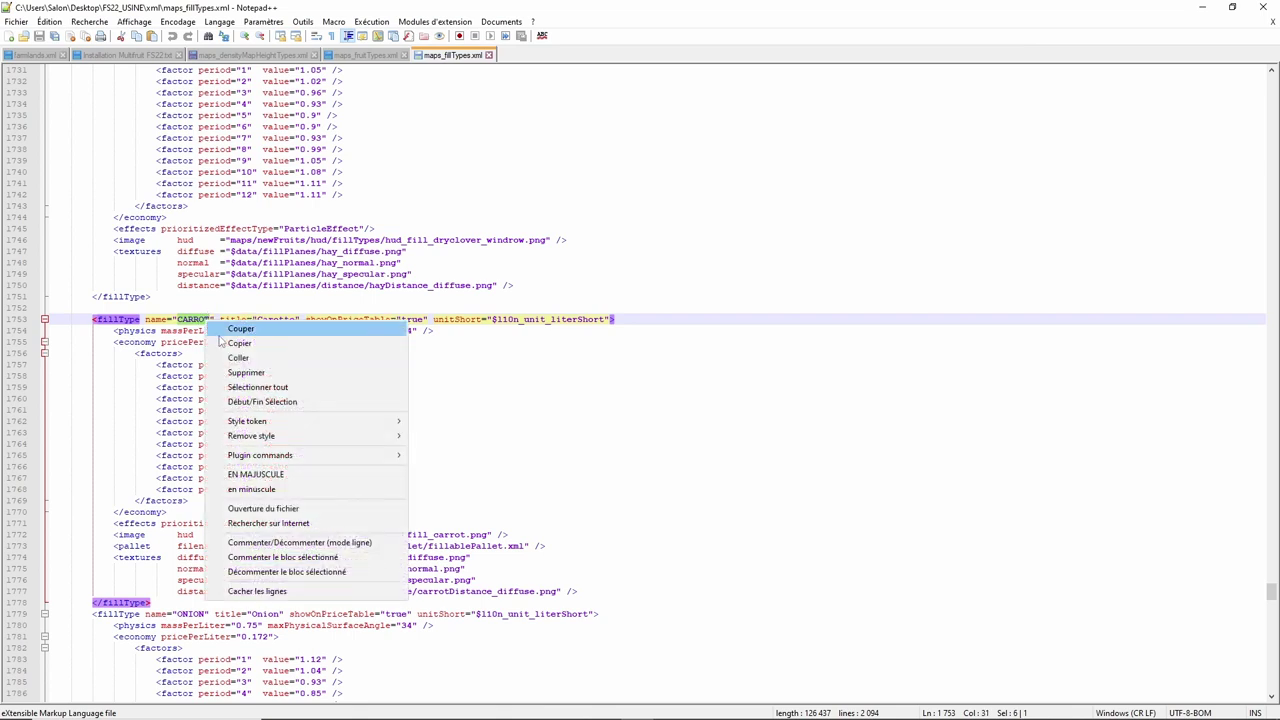
click(240, 341)
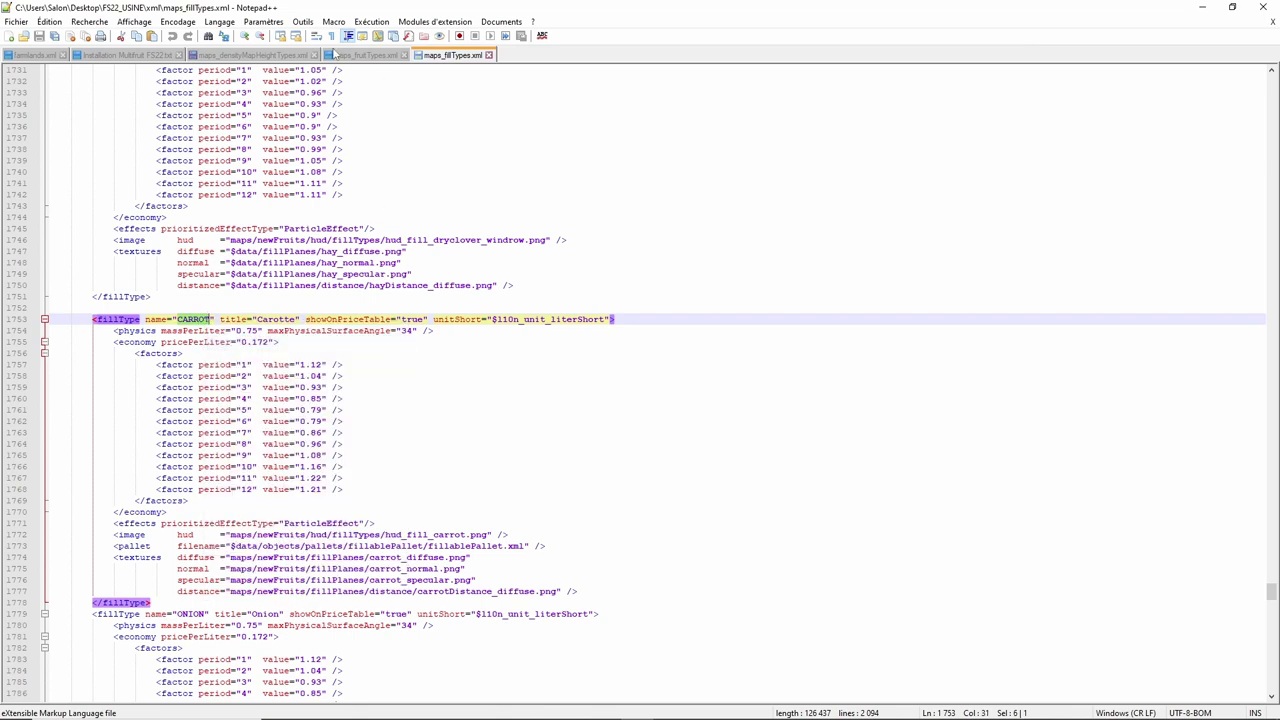
click(231, 55)
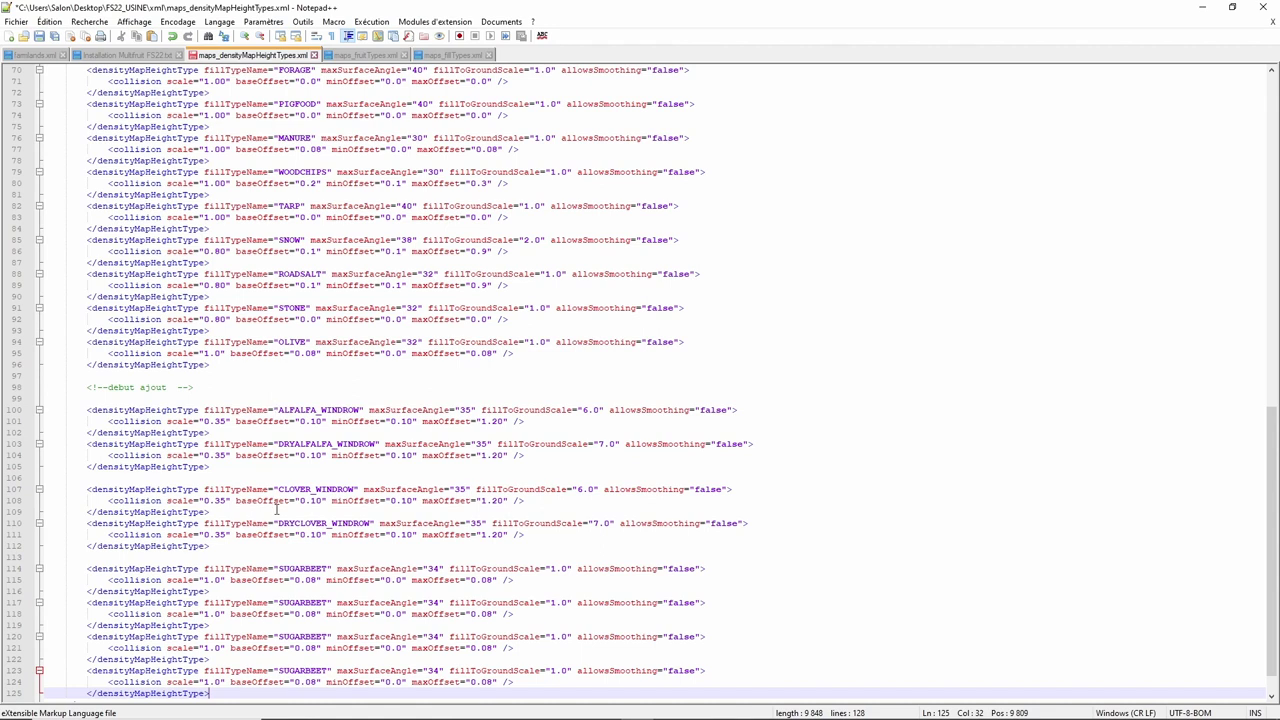
scroll(277, 511, down, 1)
drag(277, 534, 328, 536)
right_click(328, 536)
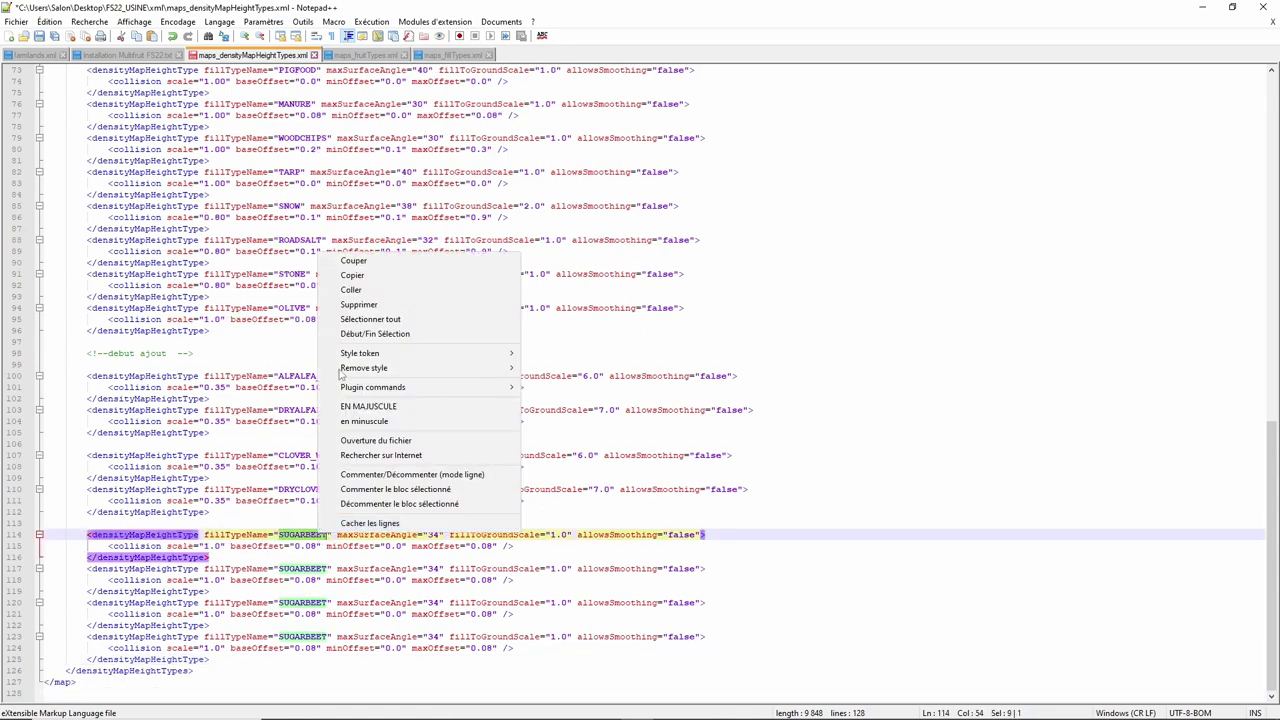
click(343, 290)
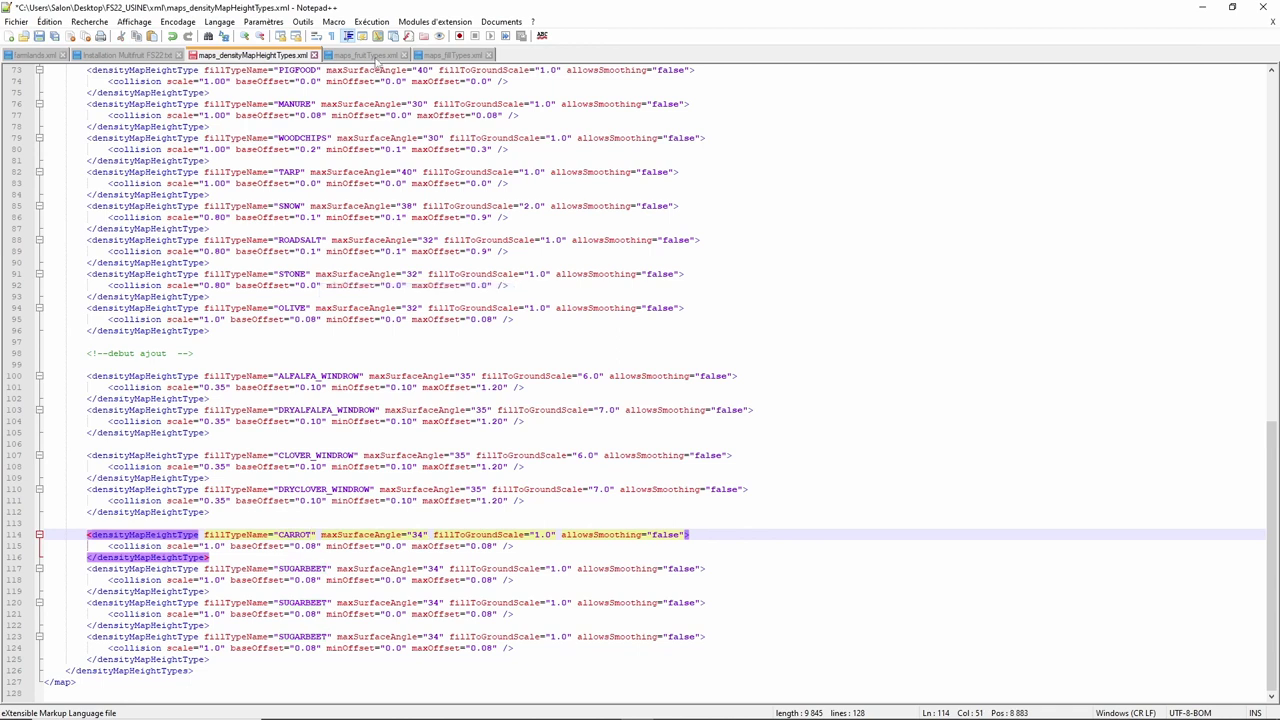
- Copy the name ONION from maps_fillTypes.xml over SUGARBEET in the second pasted block, directly below CARROT, in maps_densityMapHeightTypes.xml
click(445, 60)
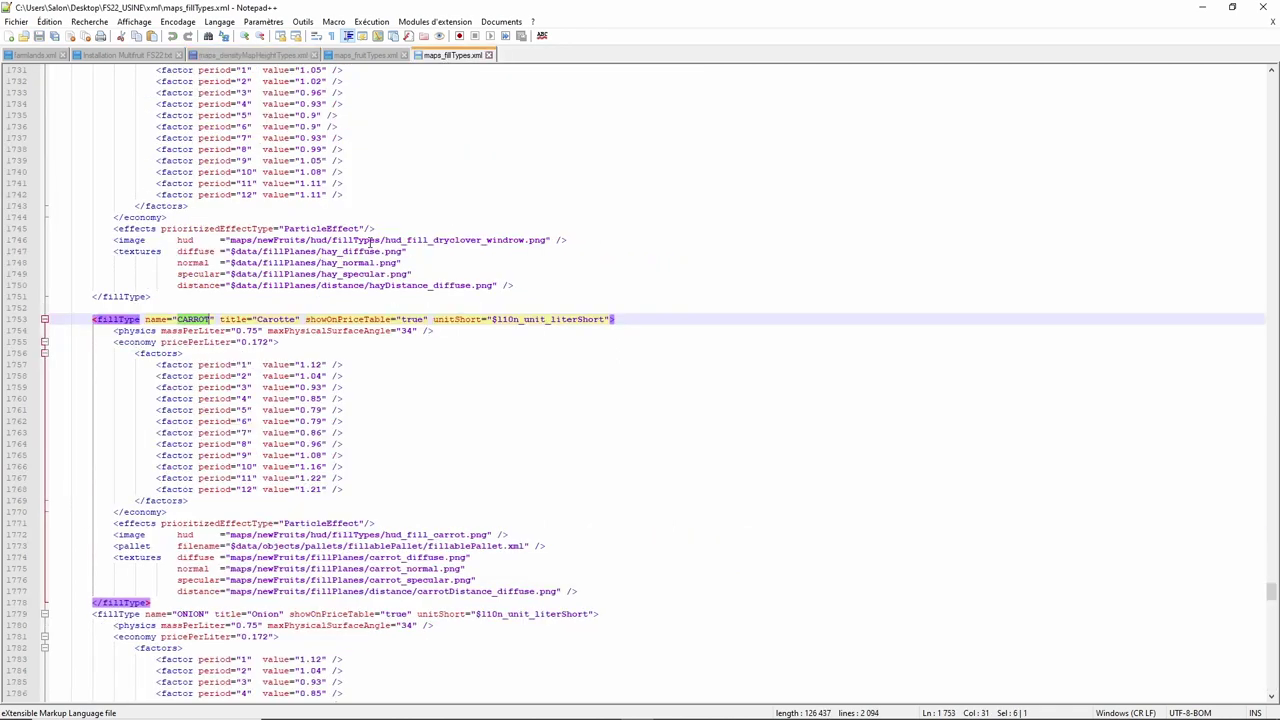
scroll(243, 522, down, 5)
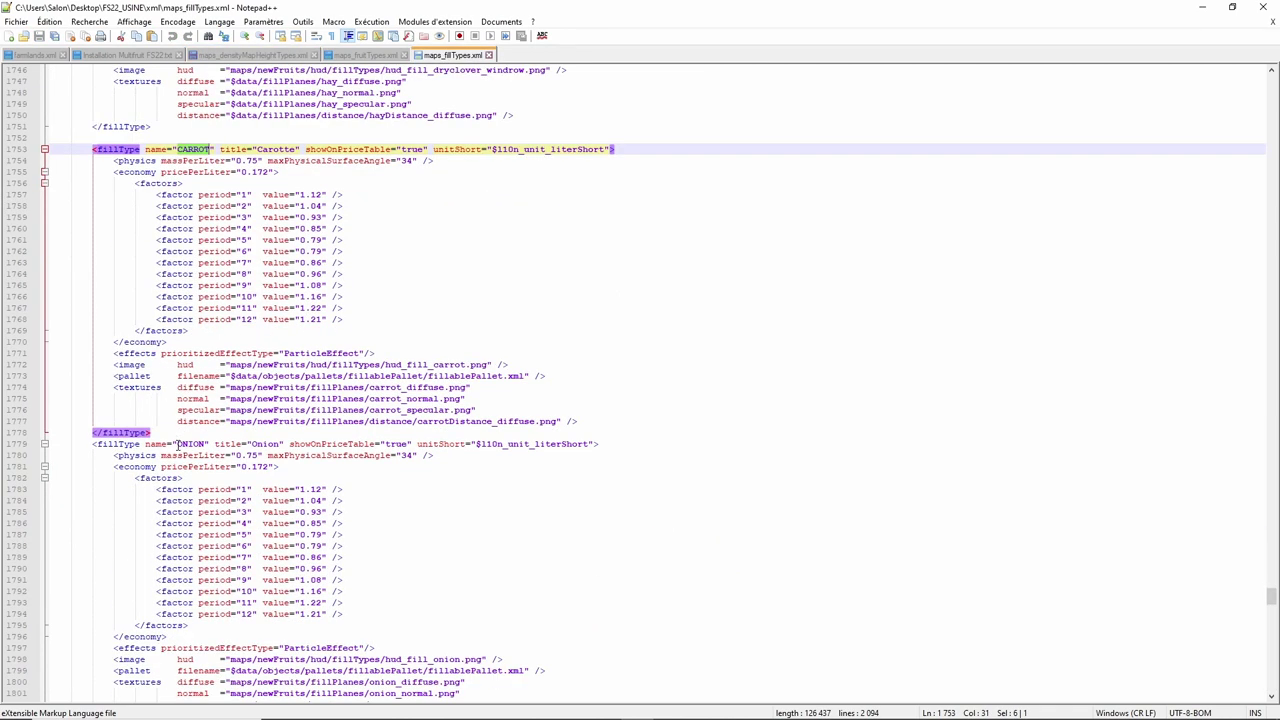
double_click(190, 444)
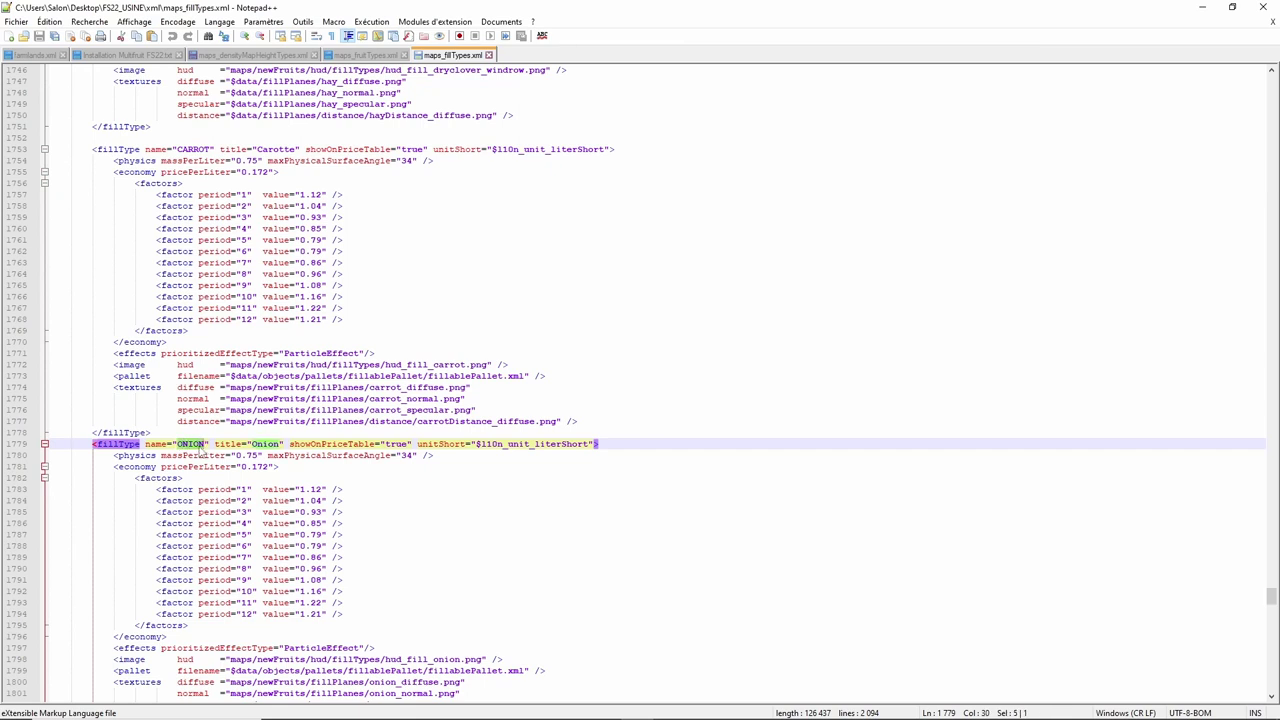
right_click(200, 450)
click(262, 192)
click(268, 56)
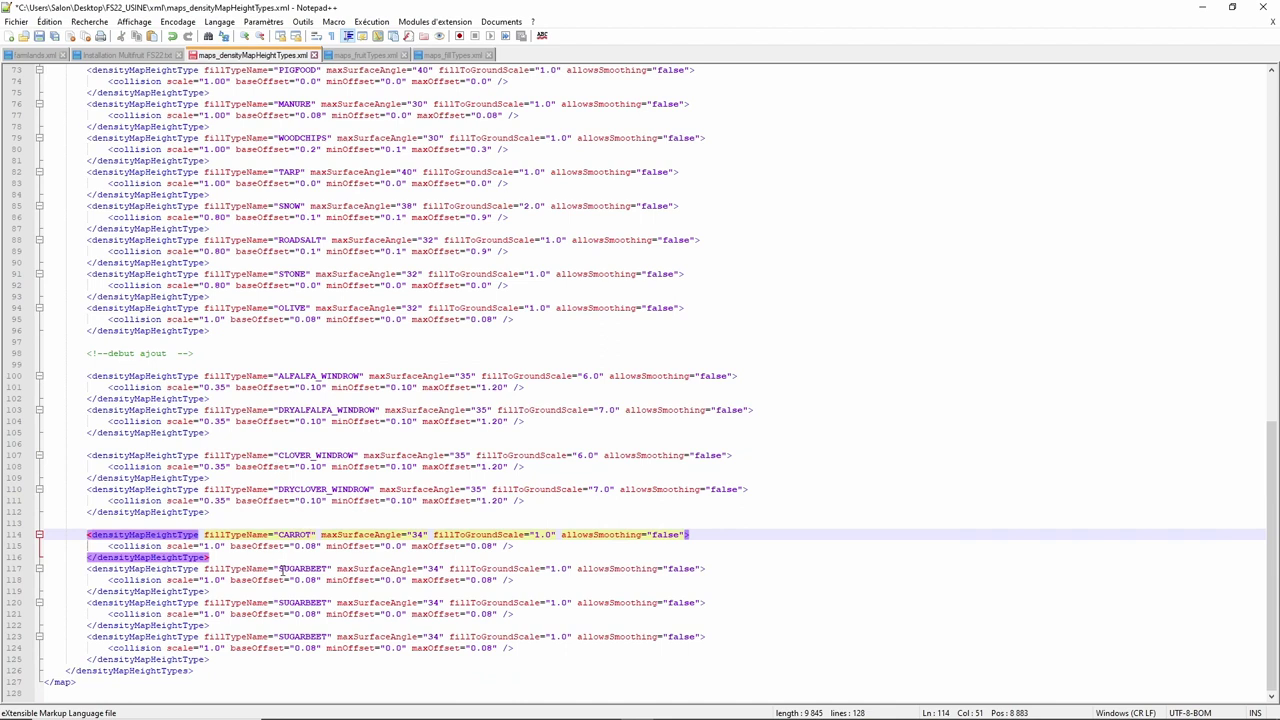
drag(281, 567, 330, 568)
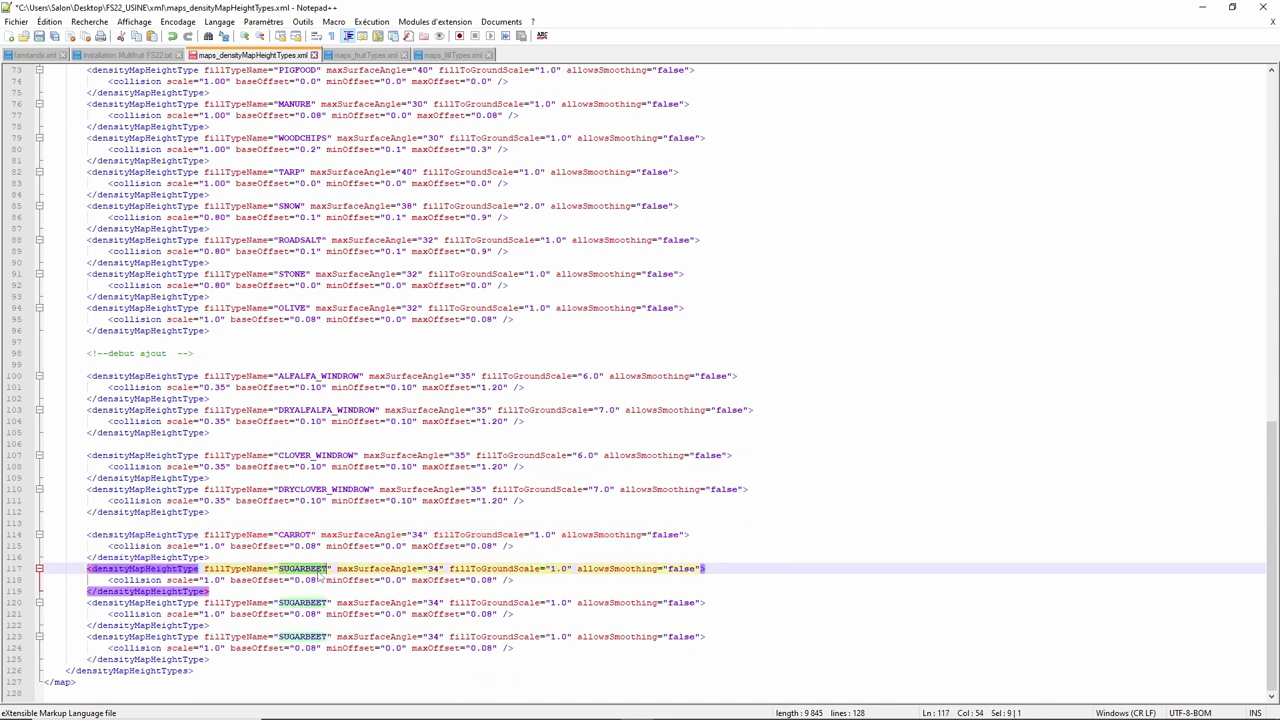
right_click(316, 570)
click(356, 328)
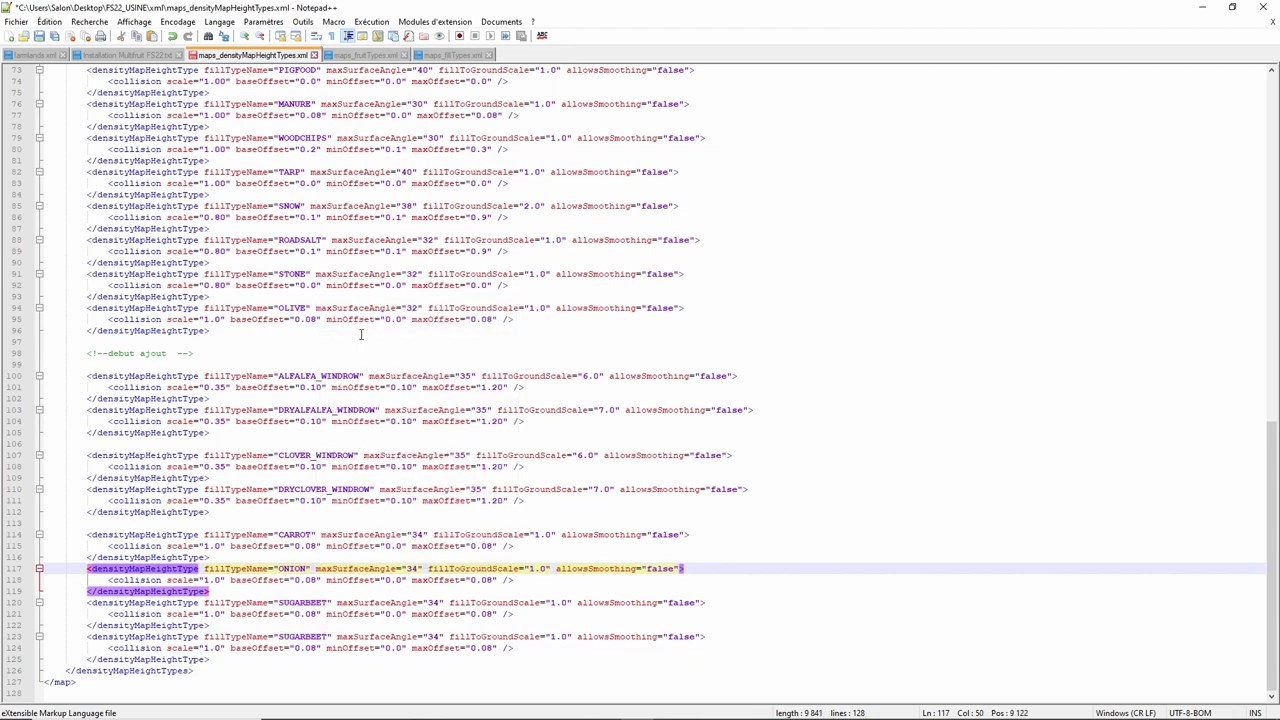
- Copy the name REDCABBAGE from maps_fillTypes.xml over SUGARBEET in the third pasted block, directly below ONION, in maps_densityMapHeightTypes.xml
click(455, 55)
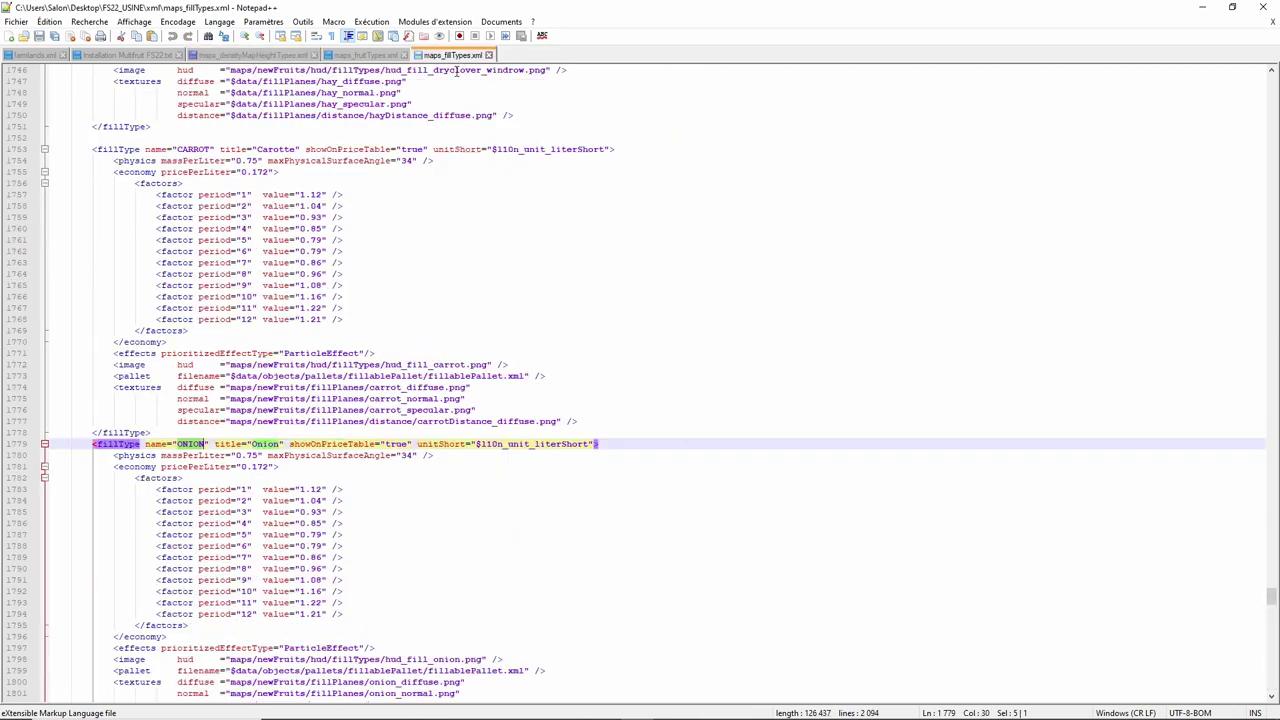
scroll(256, 563, down, 19)
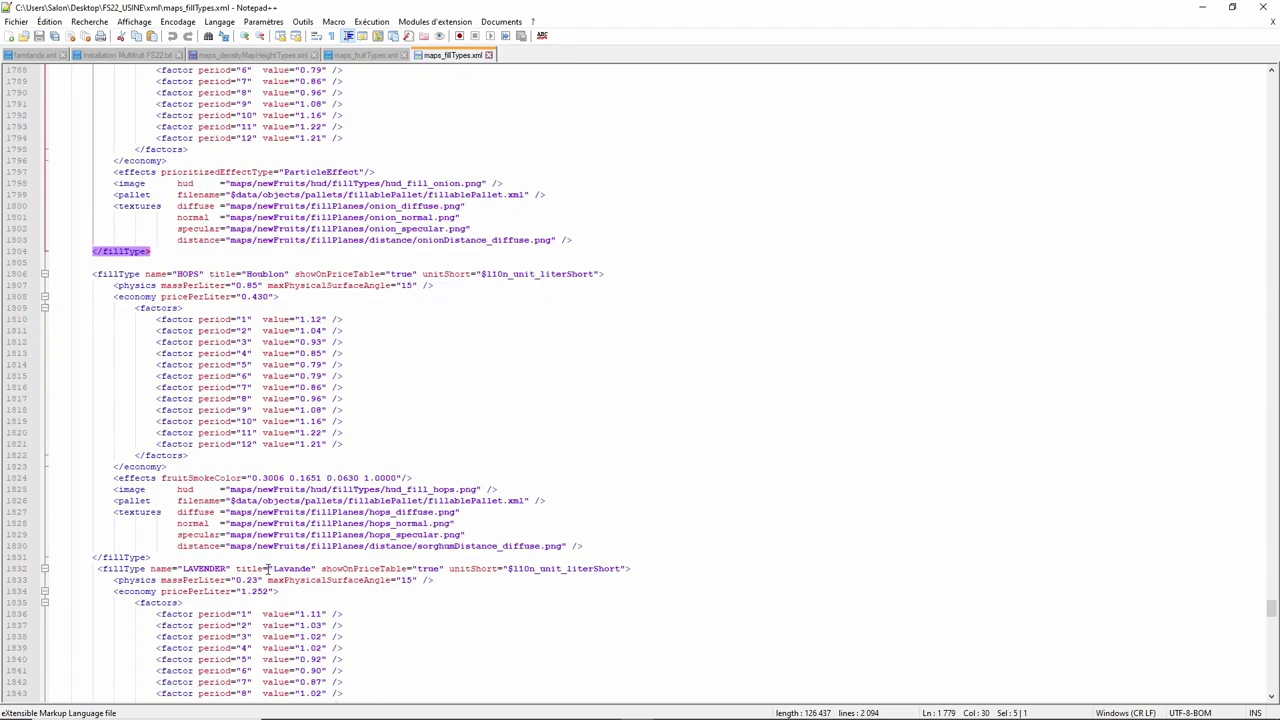
scroll(268, 578, down, 5)
scroll(272, 575, down, 15)
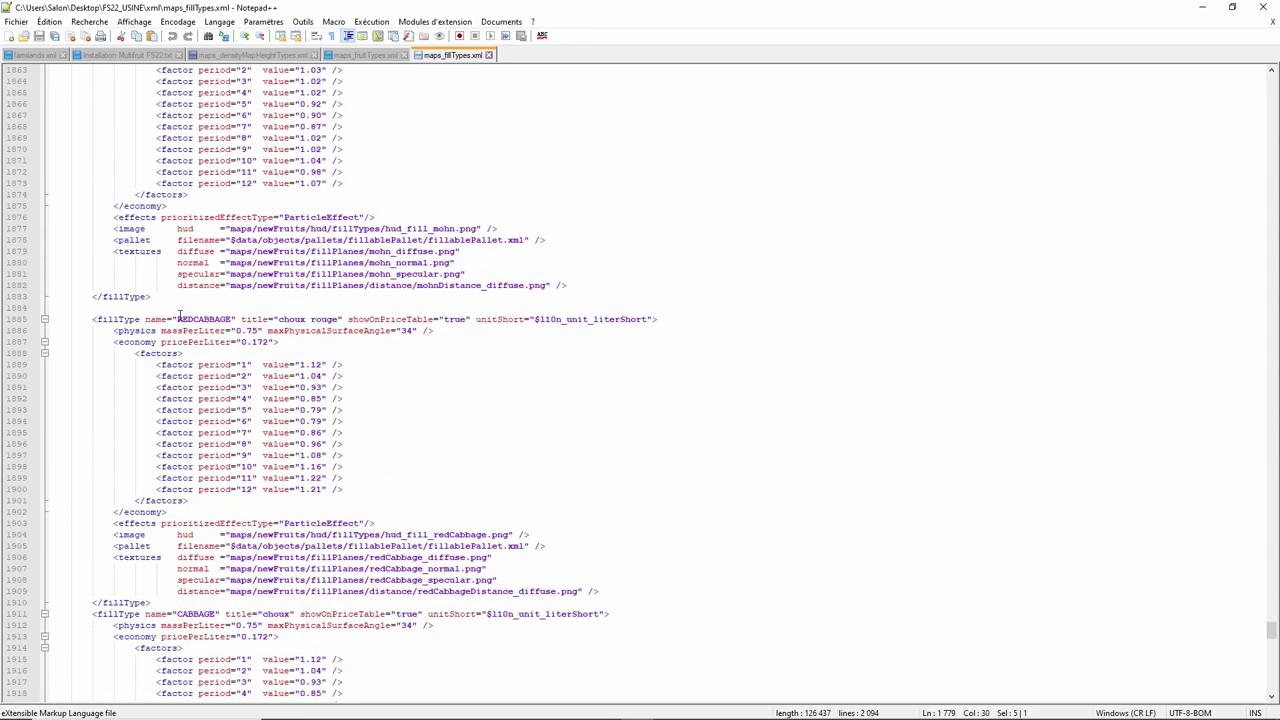
drag(177, 319, 231, 318)
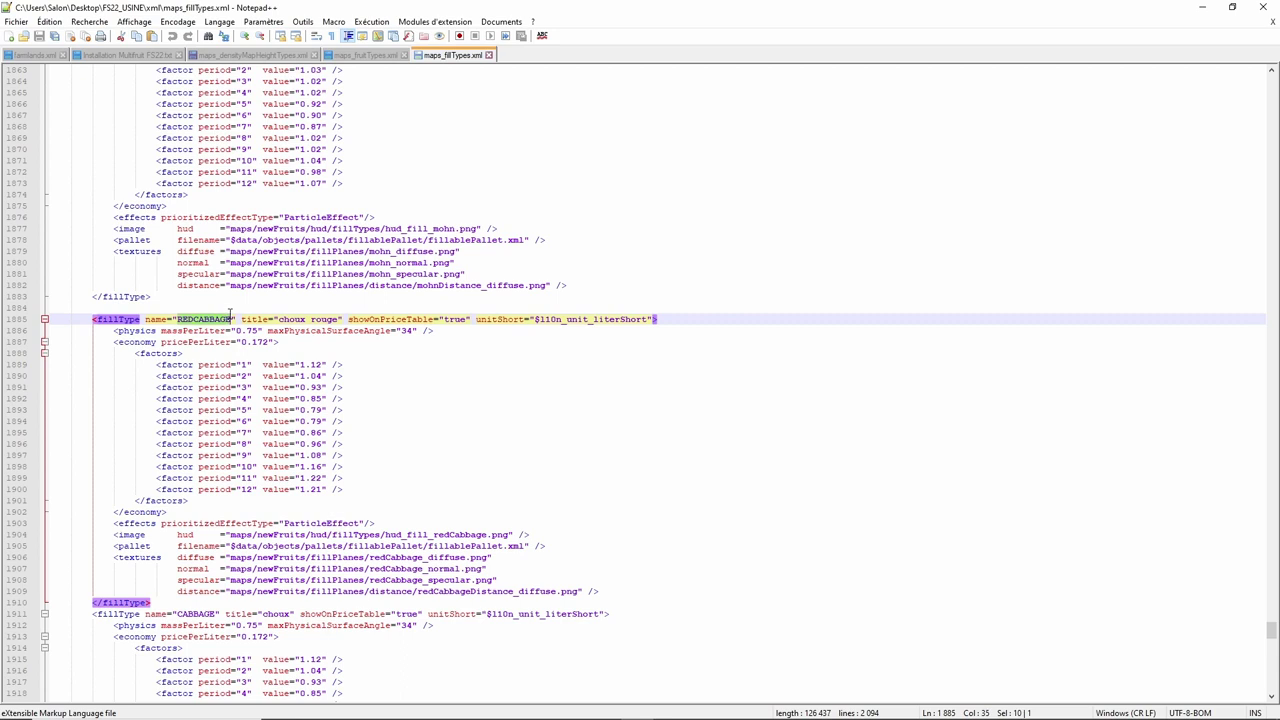
right_click(223, 319)
click(230, 341)
click(262, 56)
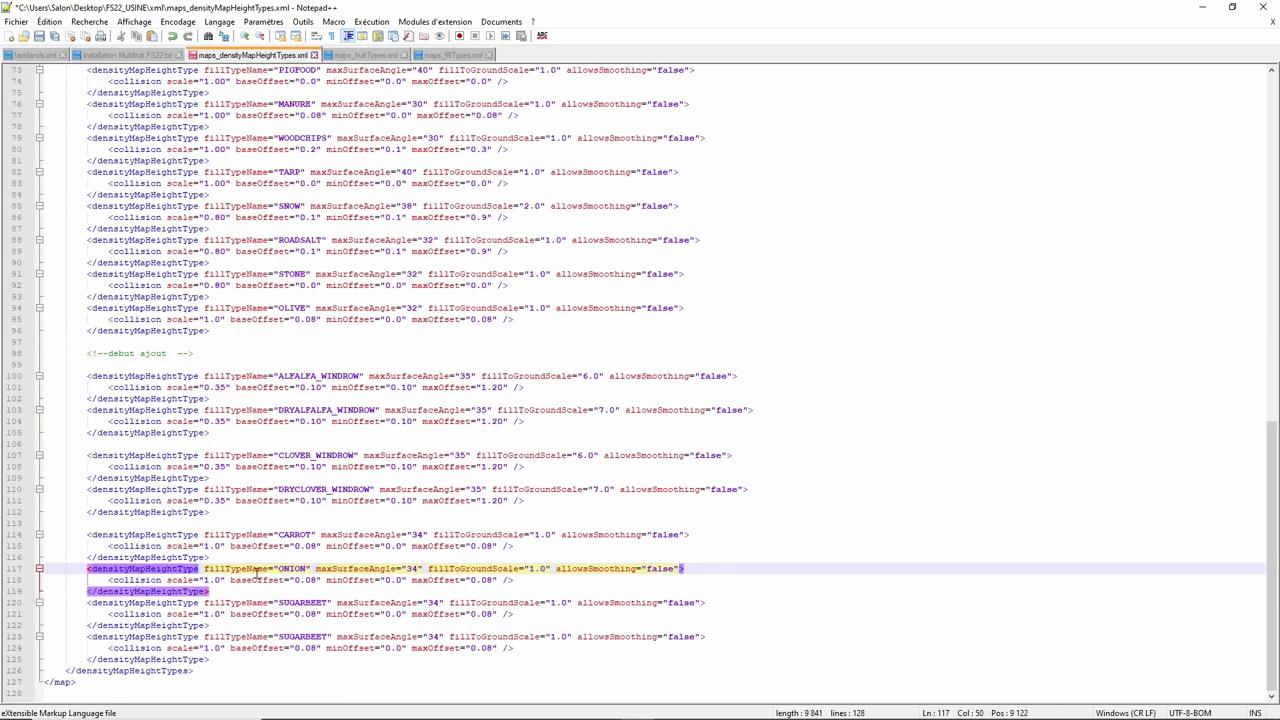
drag(279, 603, 326, 604)
right_click(322, 606)
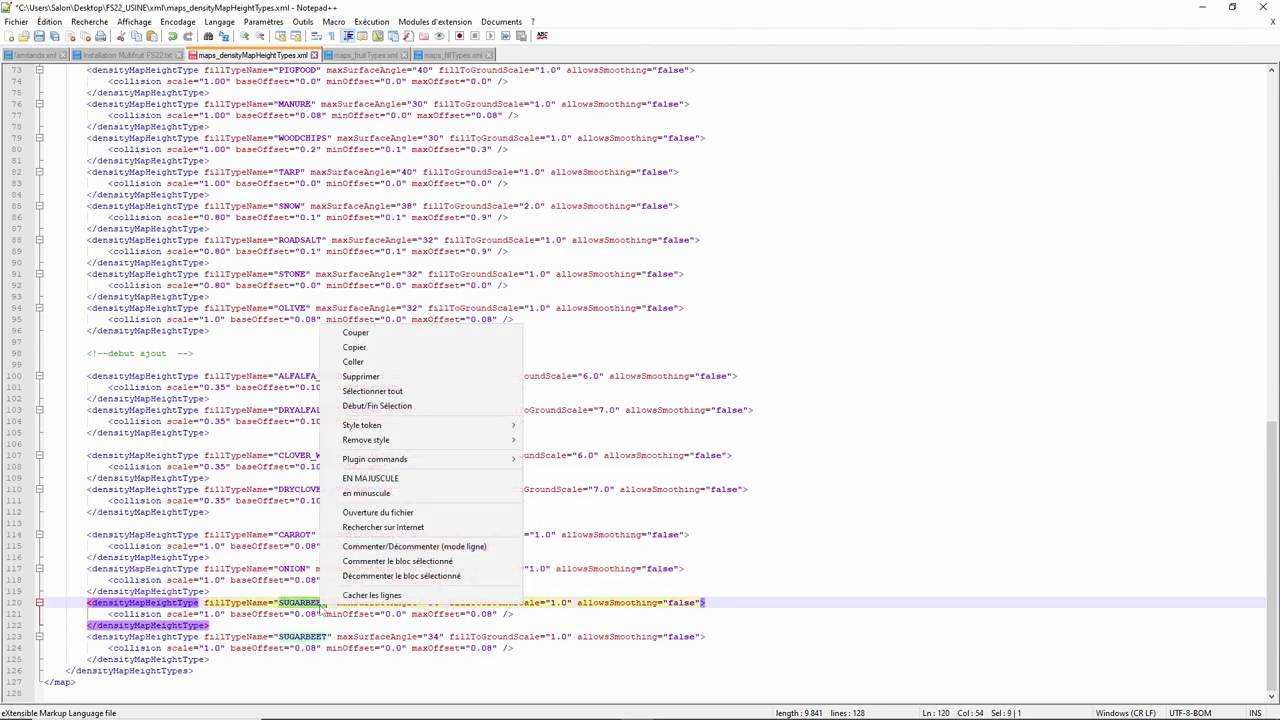
click(353, 361)
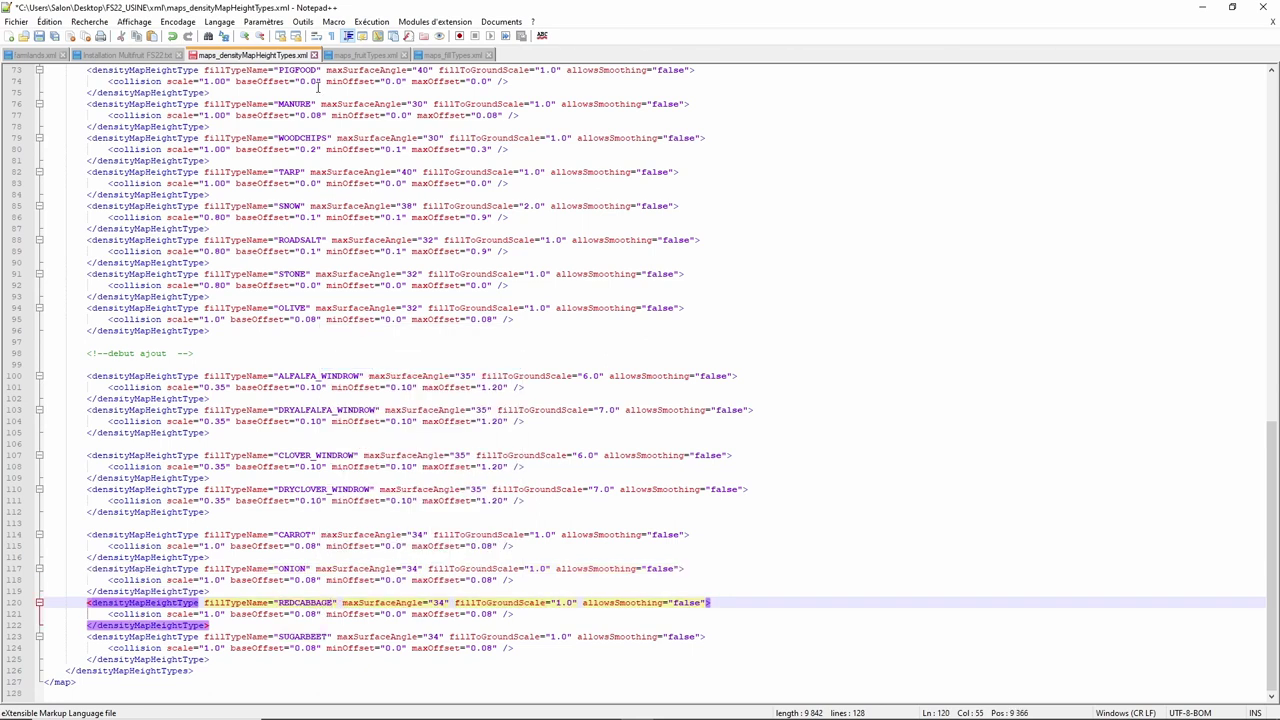
- Copy the name CABBAGE from maps_fillTypes.xml over SUGARBEET in the last pasted block, directly below REDCABBAGE, in maps_densityMapHeightTypes.xml
click(449, 56)
scroll(230, 476, down, 4)
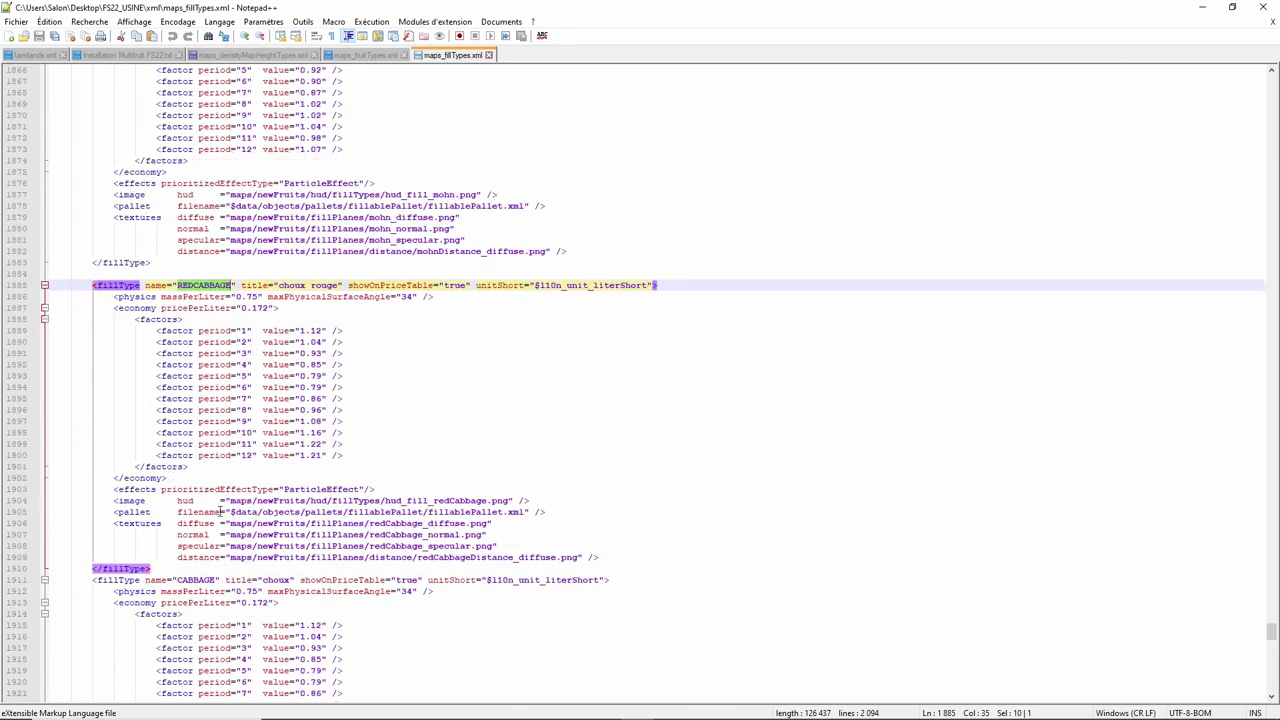
drag(178, 479, 216, 479)
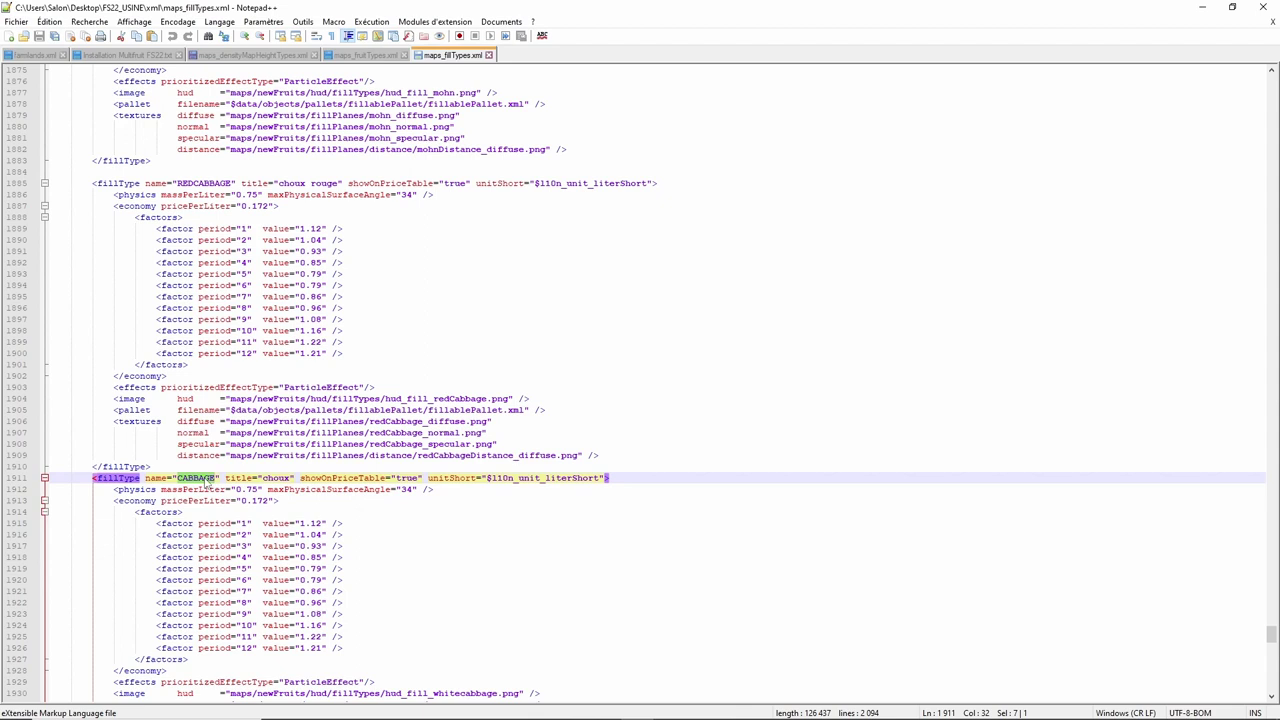
right_click(205, 483)
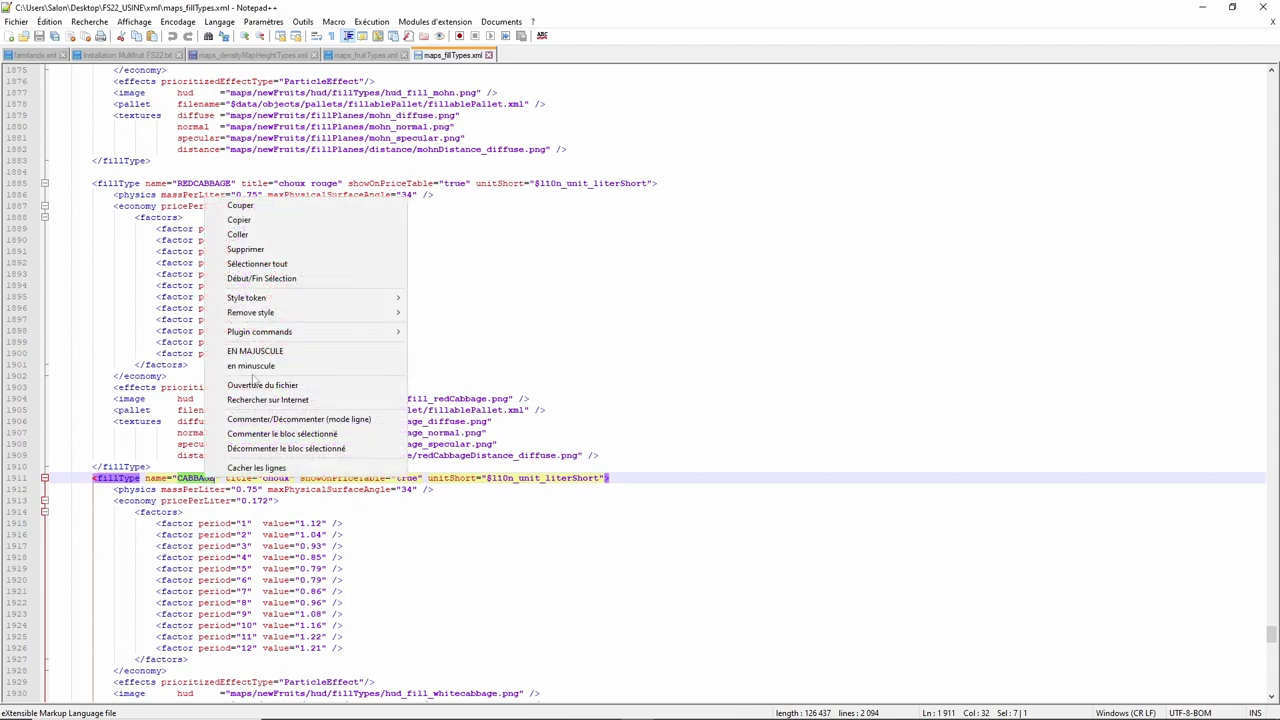
click(251, 222)
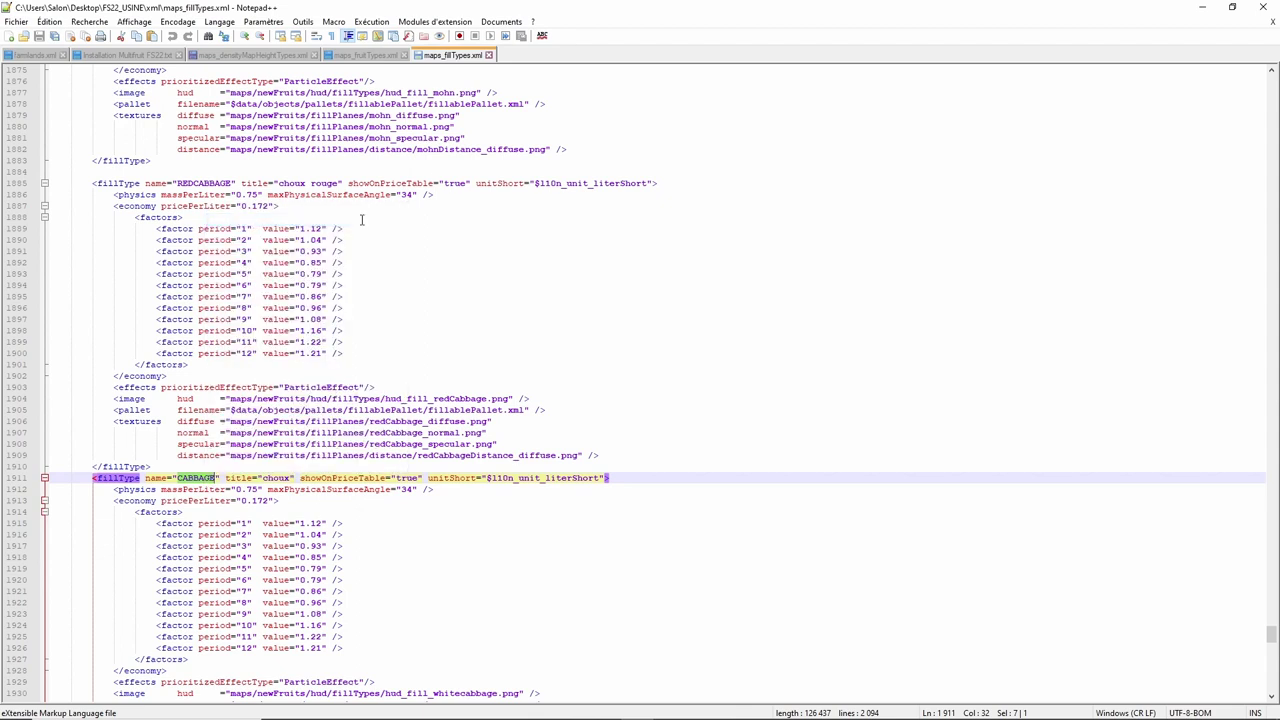
click(250, 55)
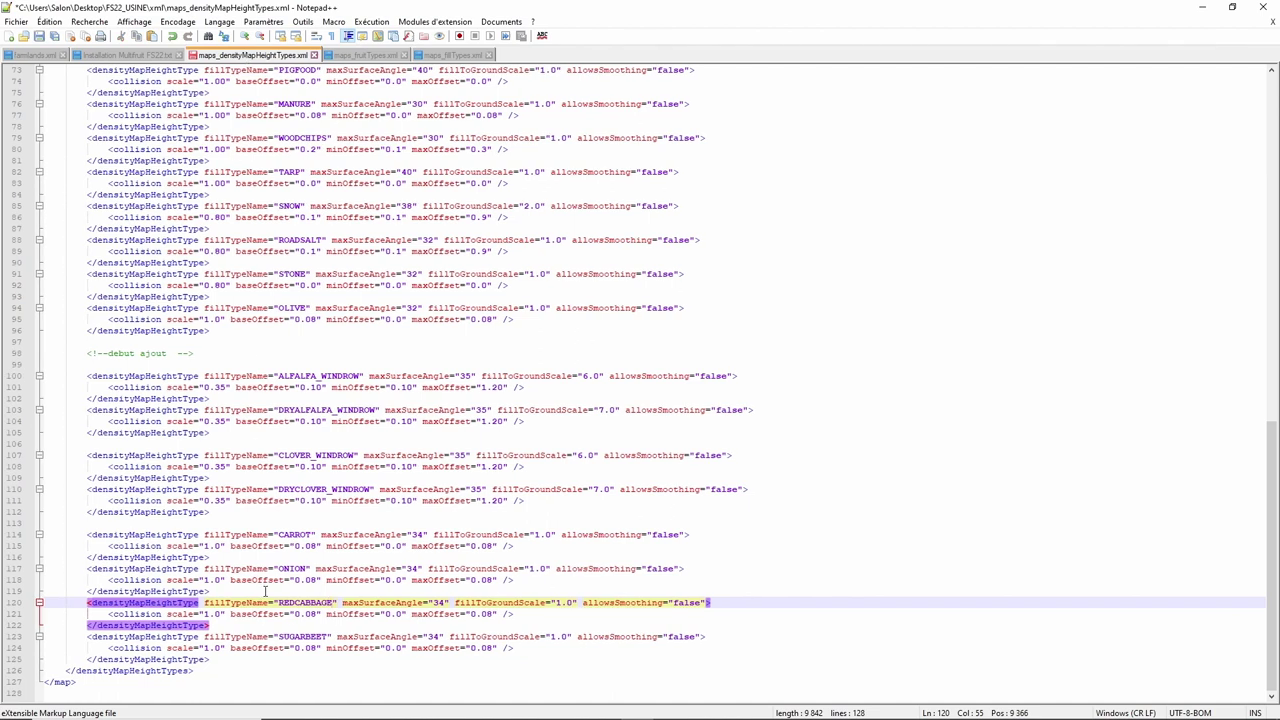
drag(280, 636, 329, 637)
right_click(322, 648)
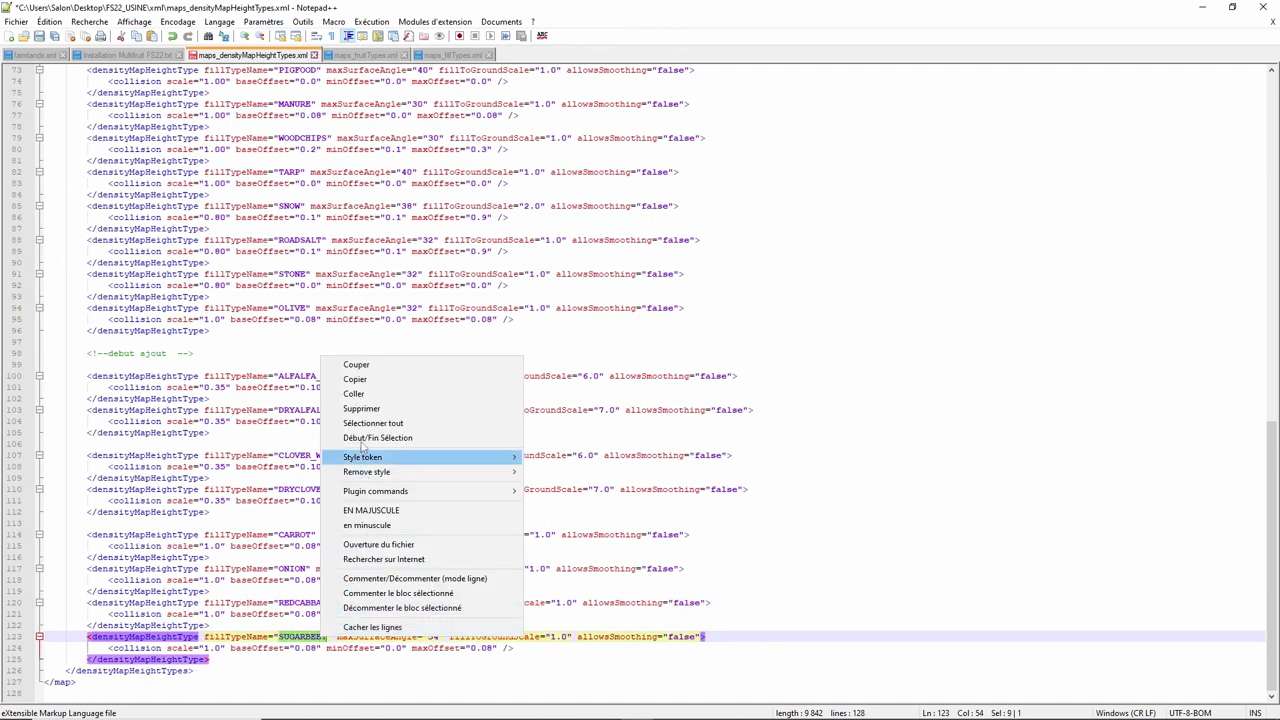
click(370, 396)
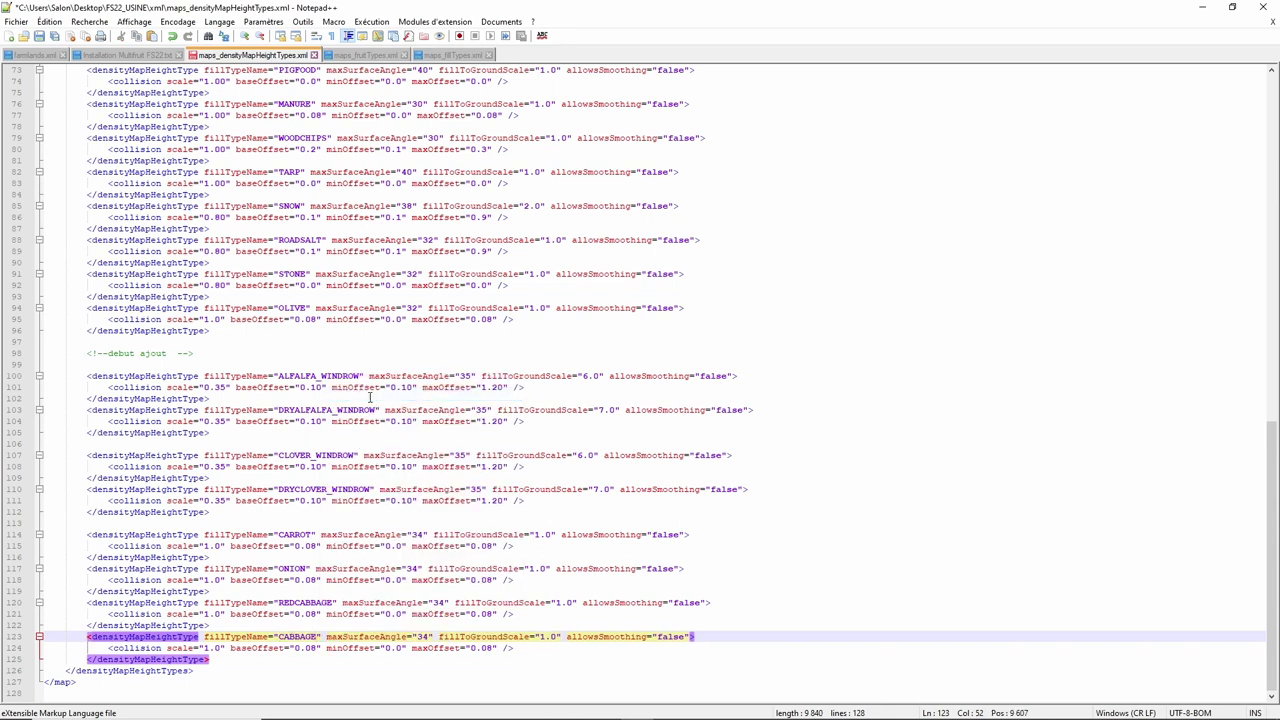
- Review the added fill types in maps_fillTypes.xml between DRYCLOVER_WINDROW and RYE to check which crops still need a height type
click(452, 55)
scroll(320, 456, down, 4)
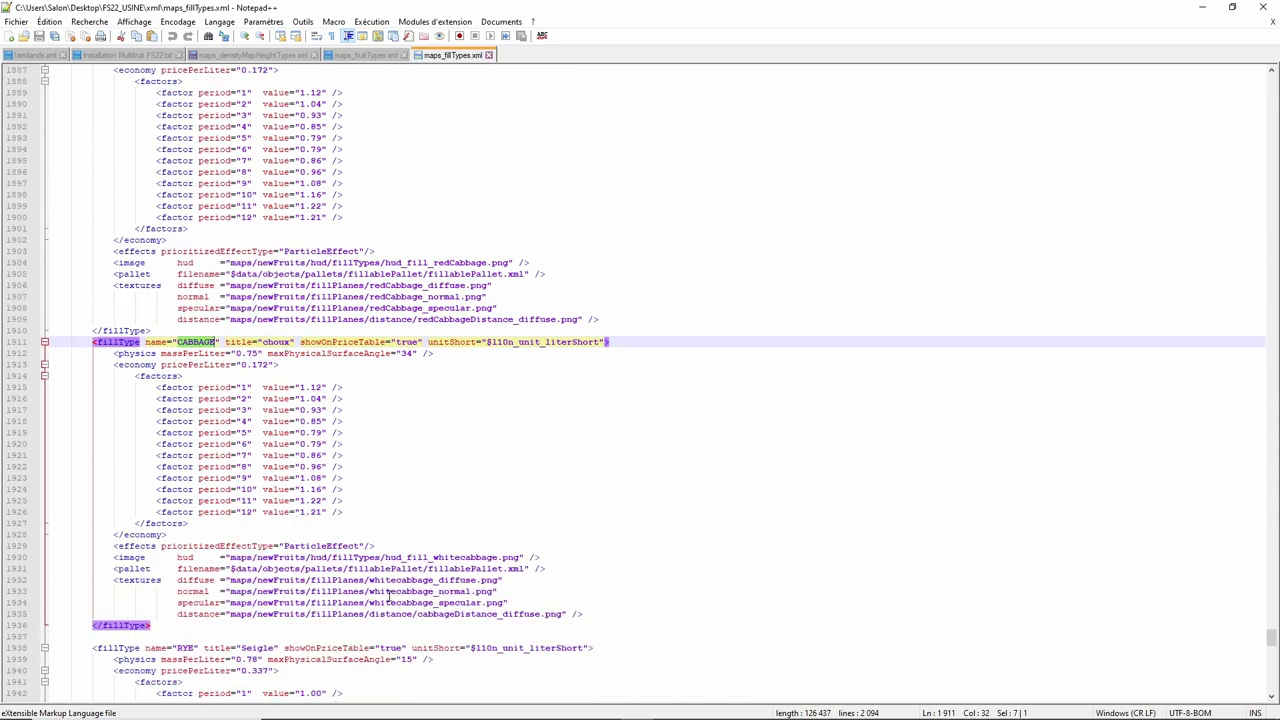
scroll(381, 541, up, 7)
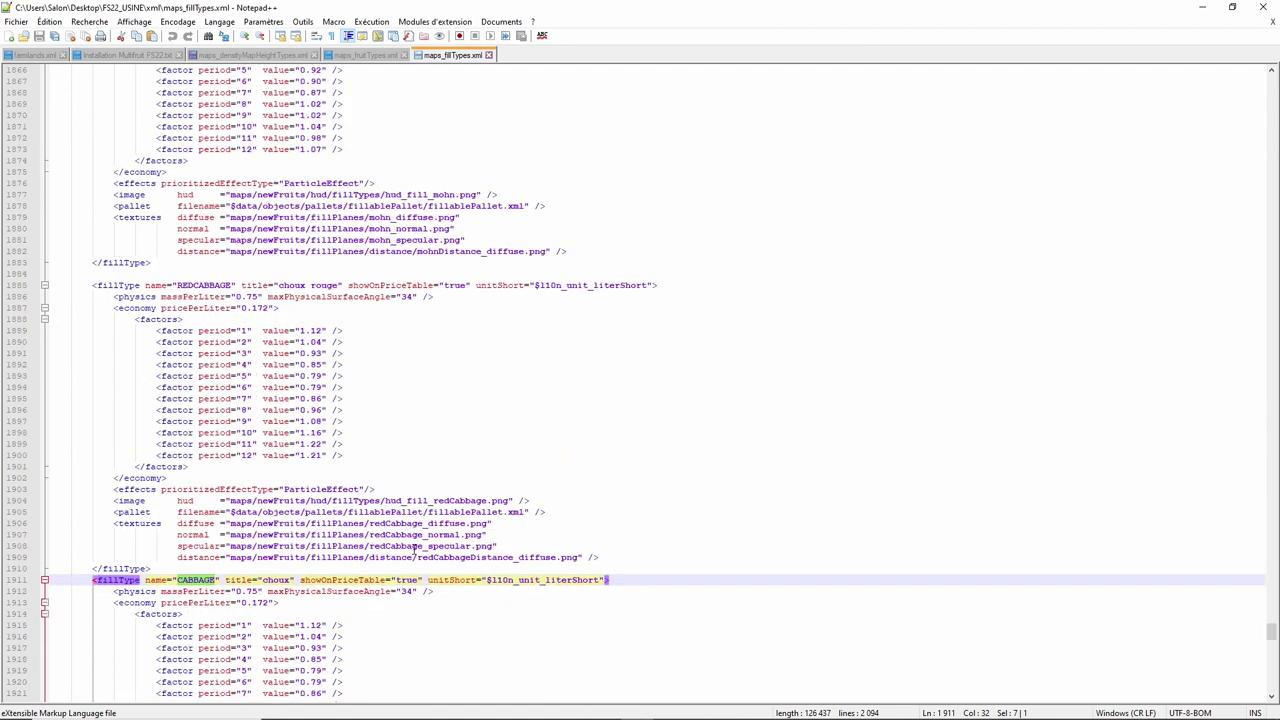
scroll(413, 553, up, 17)
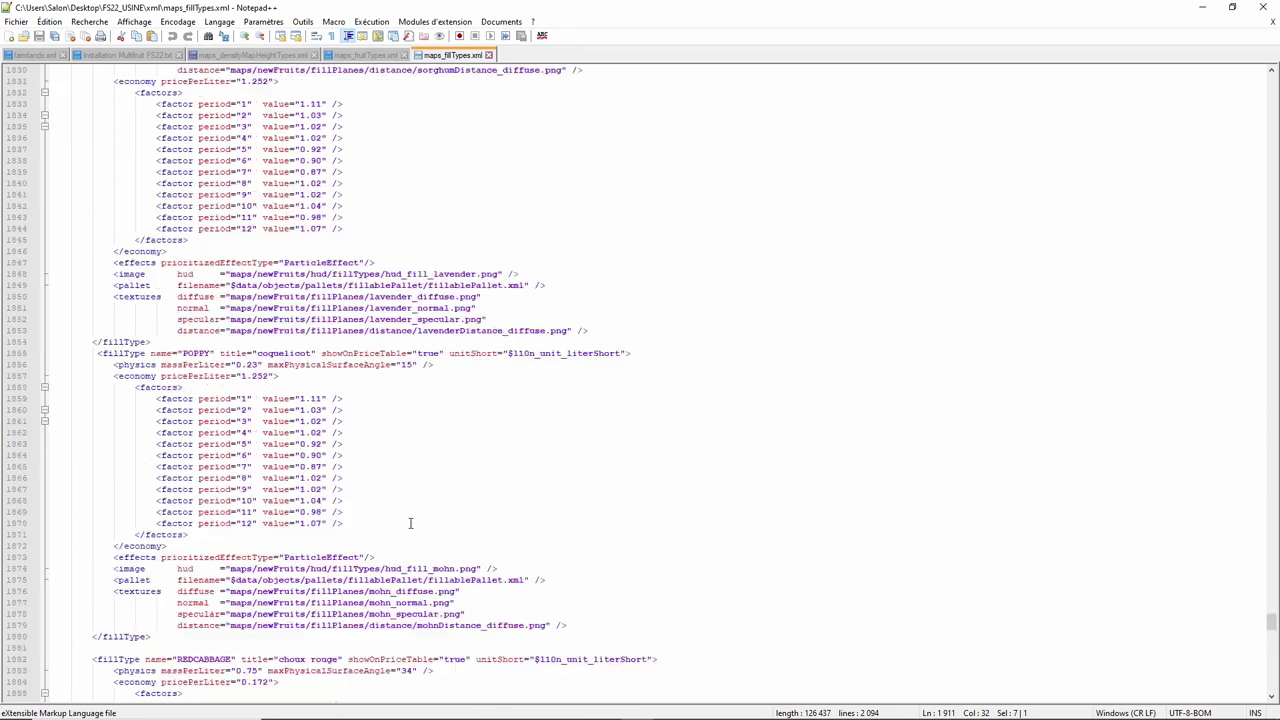
scroll(409, 523, up, 6)
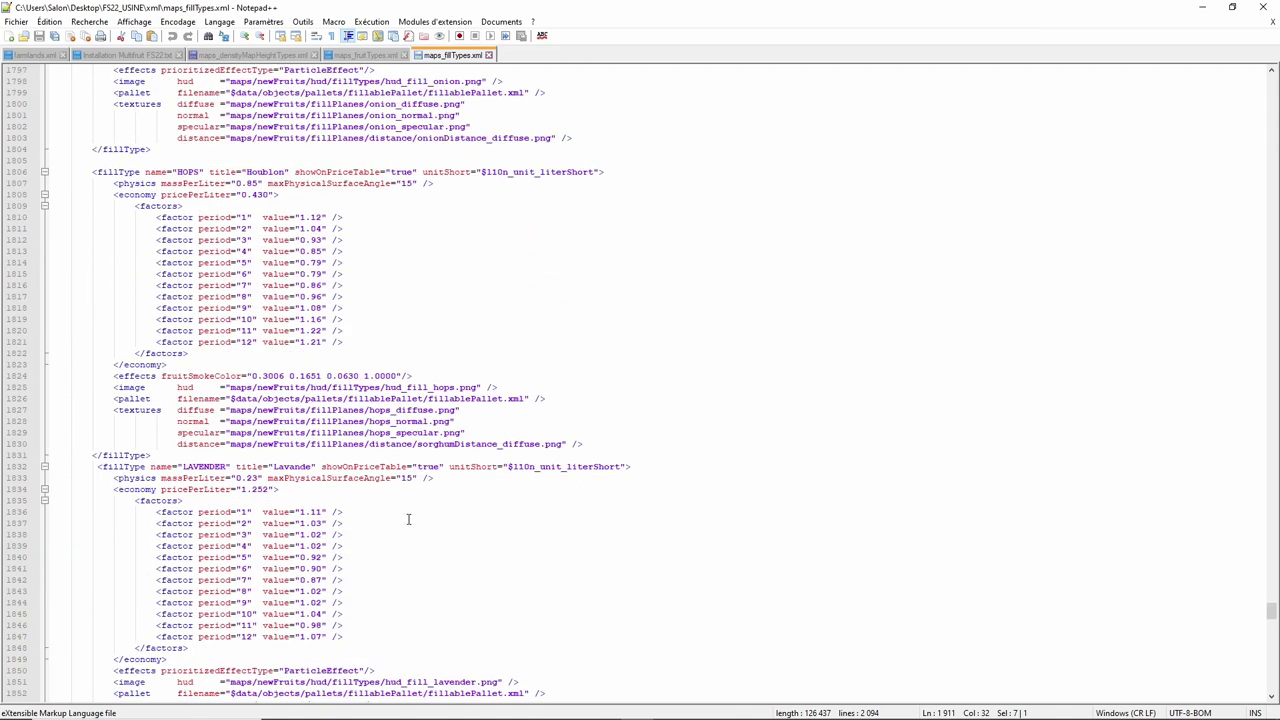
scroll(372, 496, up, 9)
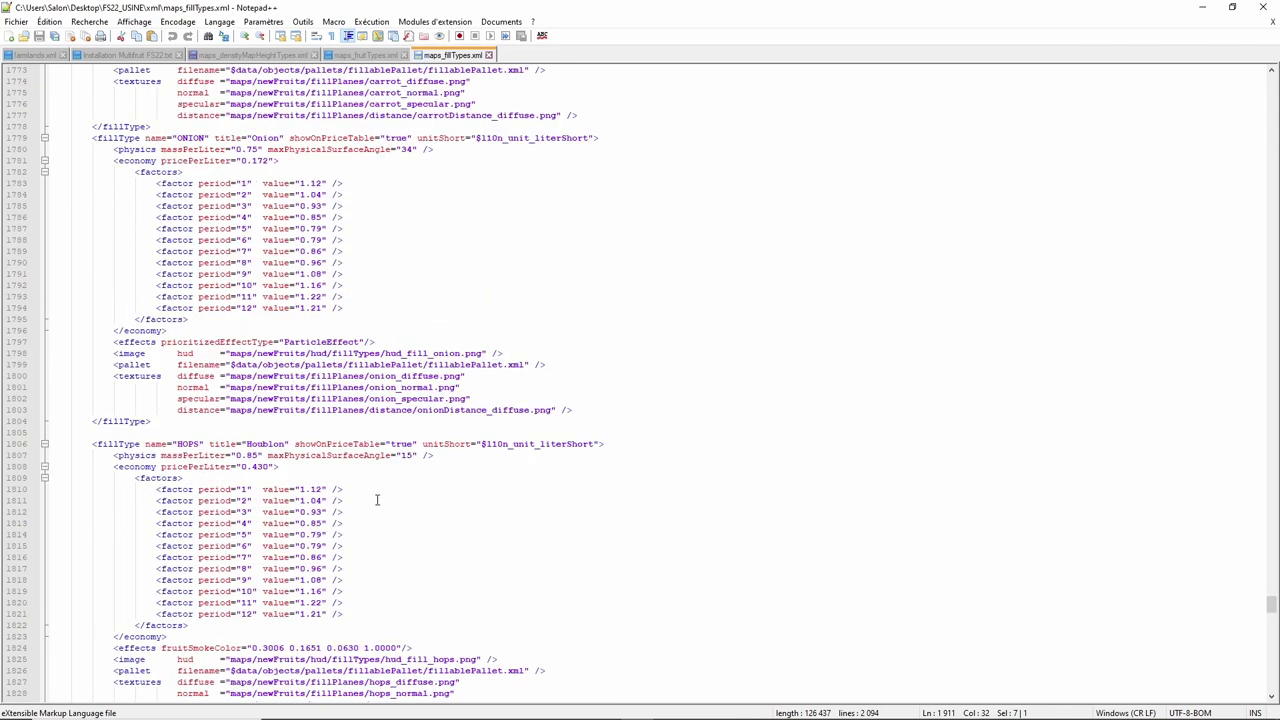
scroll(380, 498, up, 2)
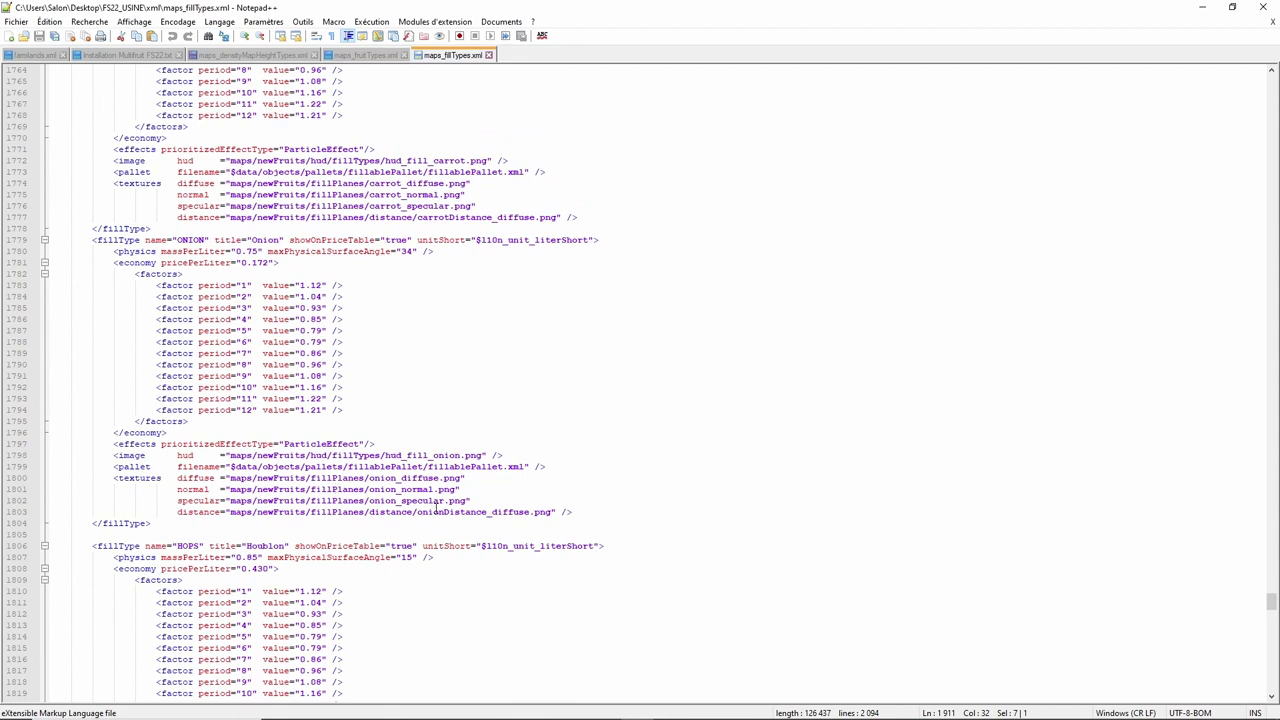
scroll(388, 487, up, 5)
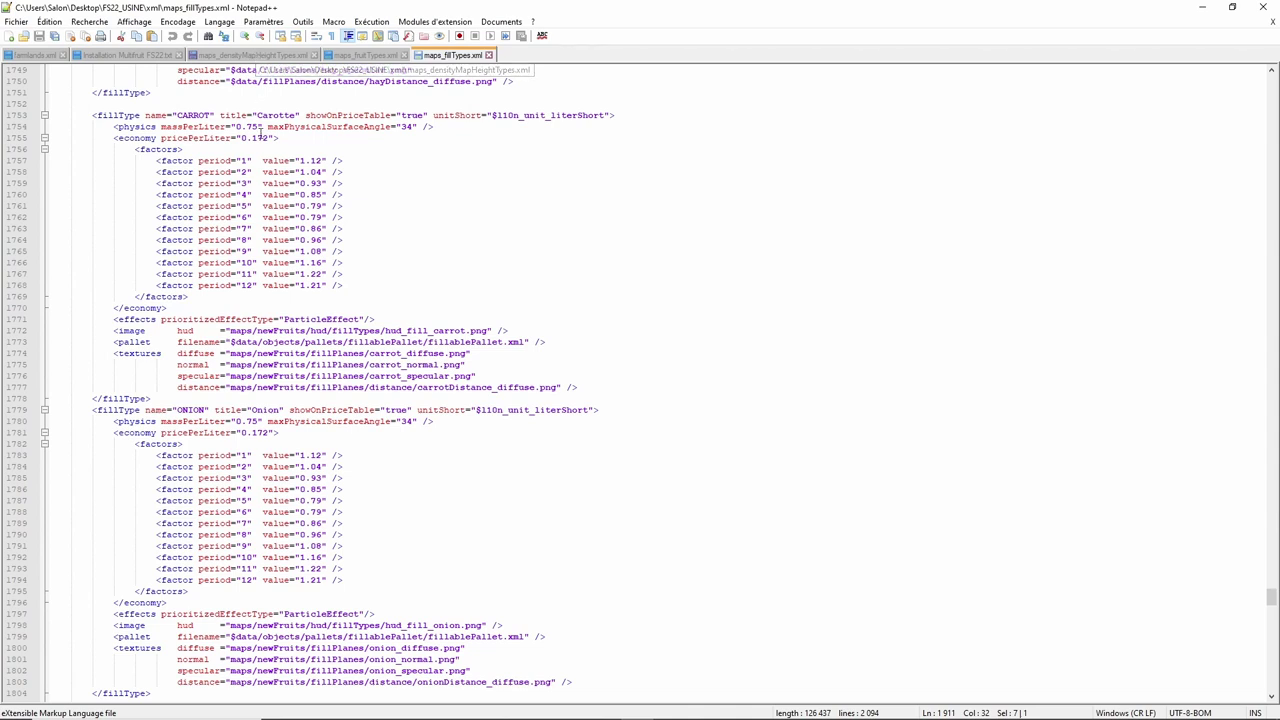
scroll(269, 252, up, 3)
scroll(269, 252, up, 5)
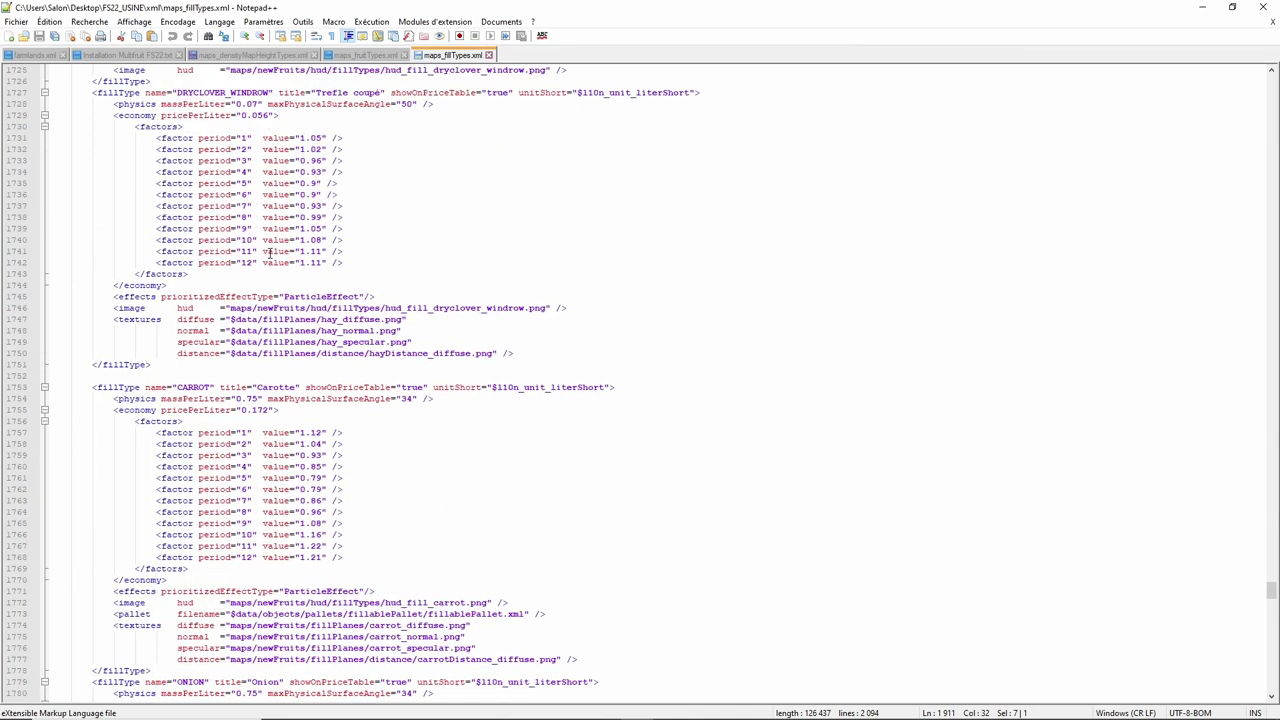
scroll(269, 252, down, 9)
scroll(269, 252, down, 11)
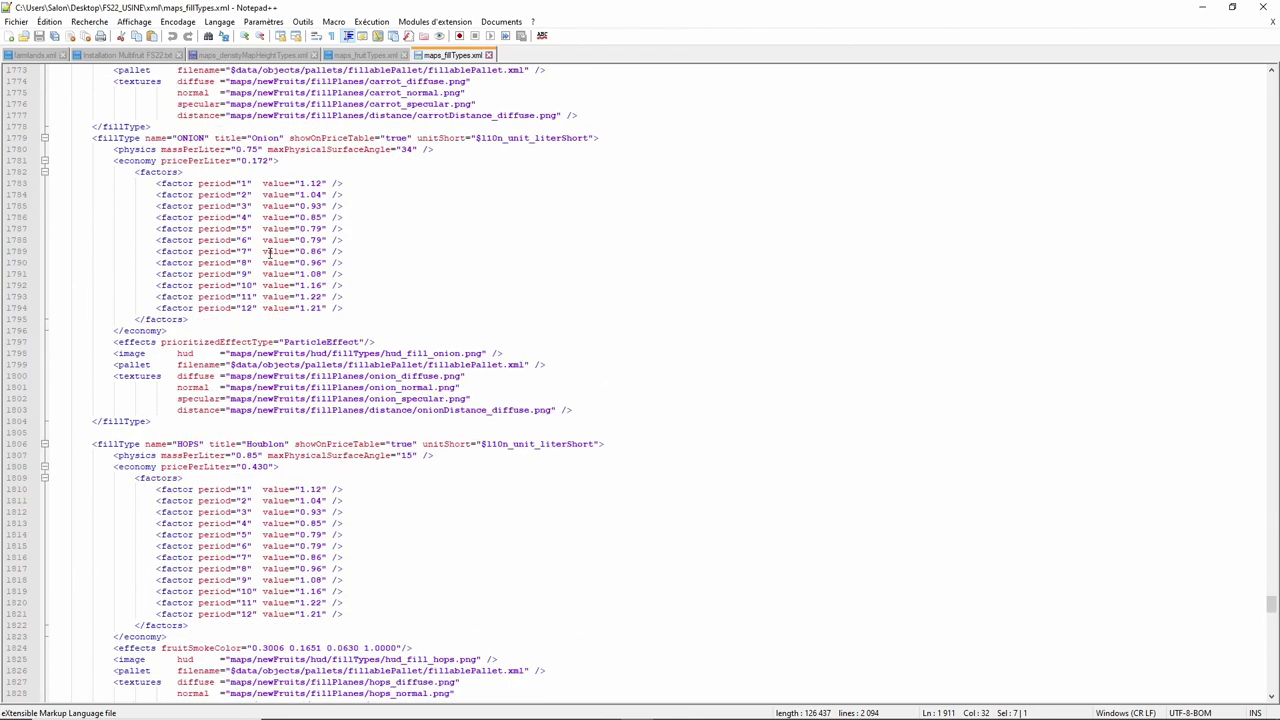
- Review the fill types from LAVENDER and HOPS back up to CLOVER_WINDROW in maps_fillTypes.xml
scroll(269, 252, down, 5)
scroll(269, 252, up, 2)
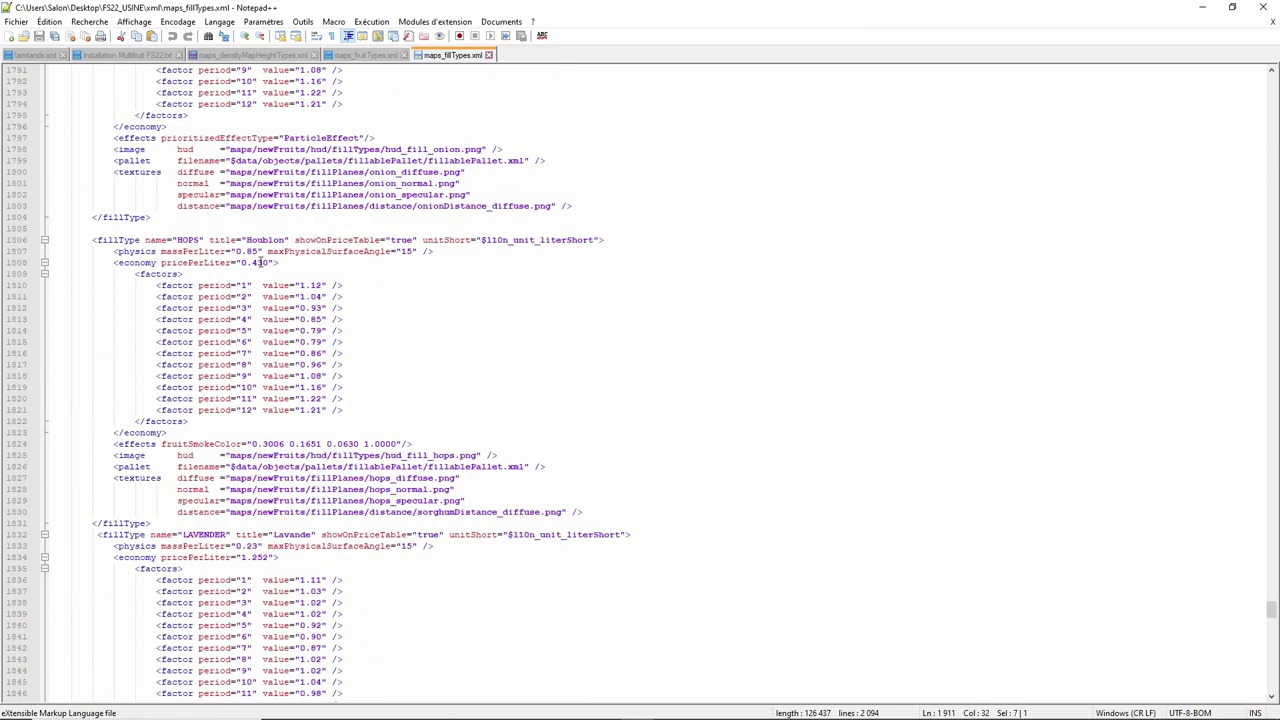
scroll(262, 258, down, 5)
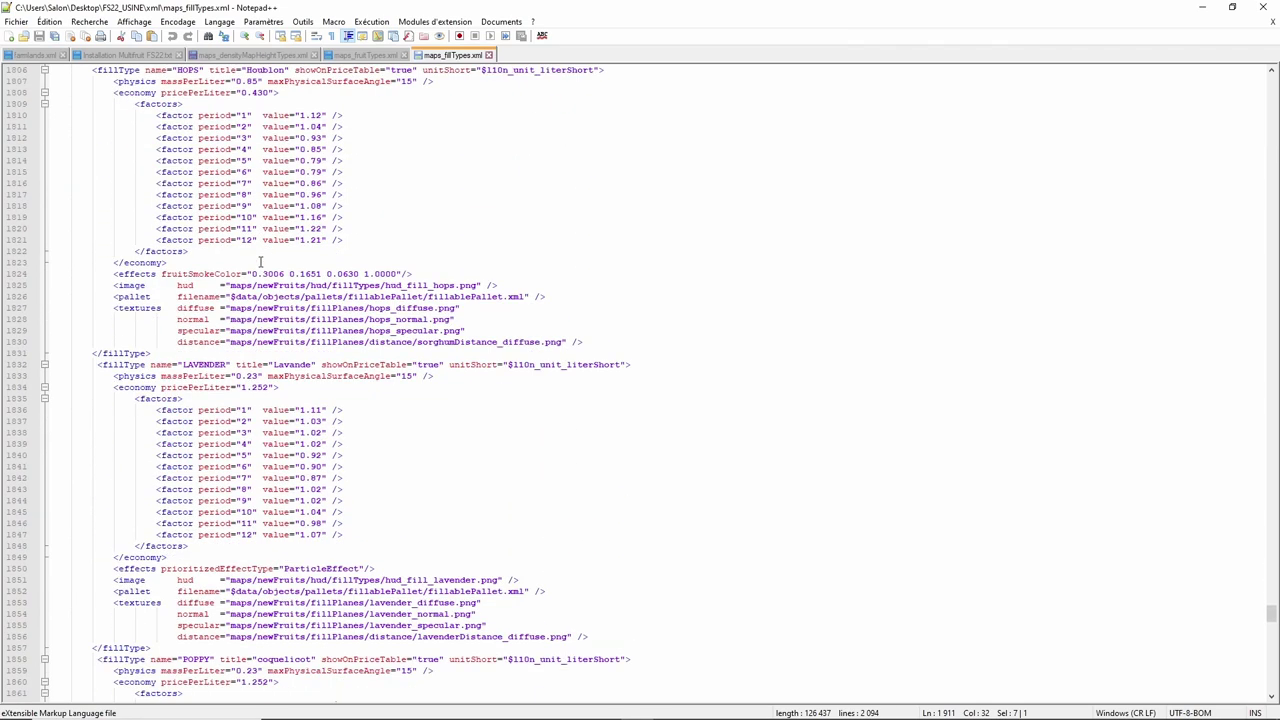
scroll(258, 263, up, 5)
scroll(258, 263, up, 20)
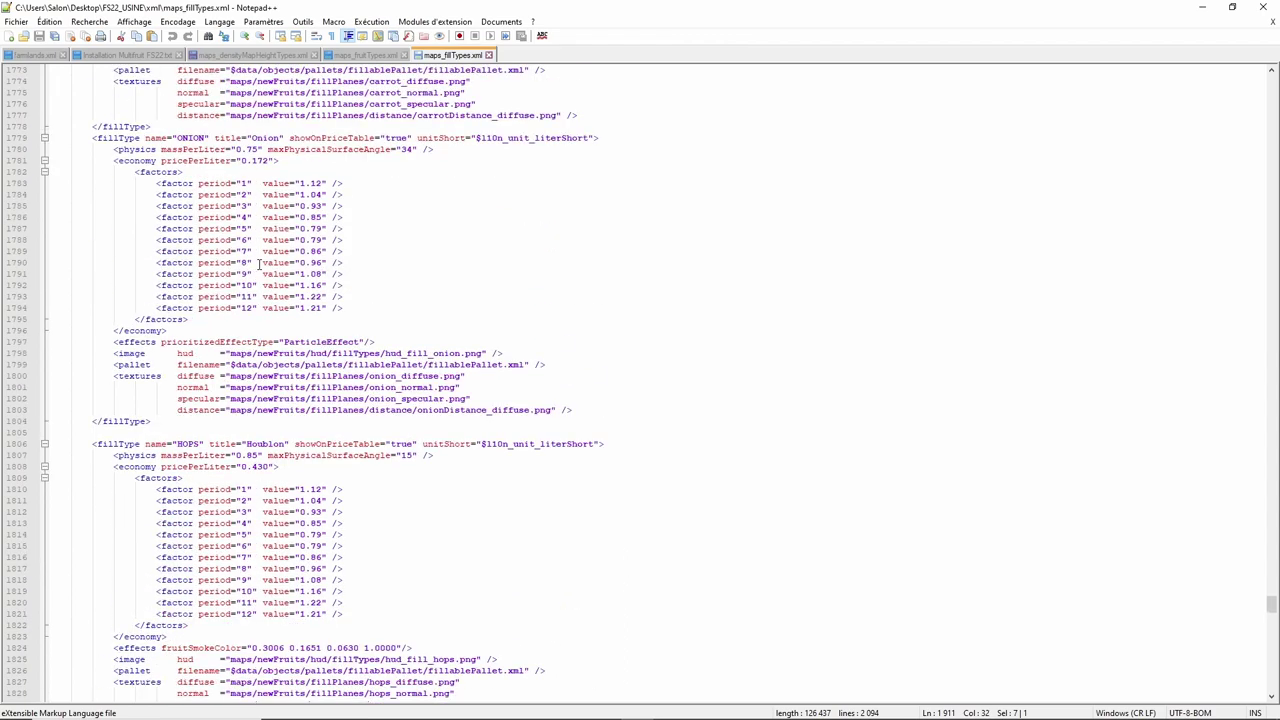
scroll(256, 267, up, 3)
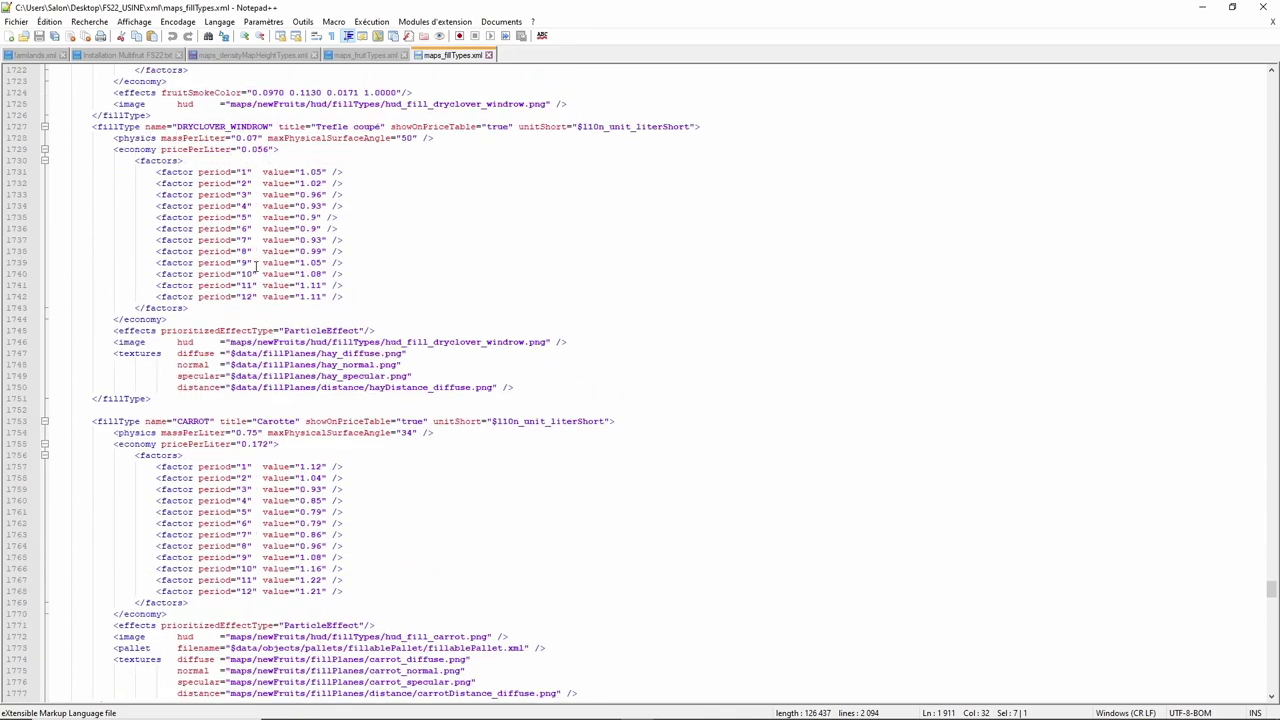
scroll(256, 267, up, 5)
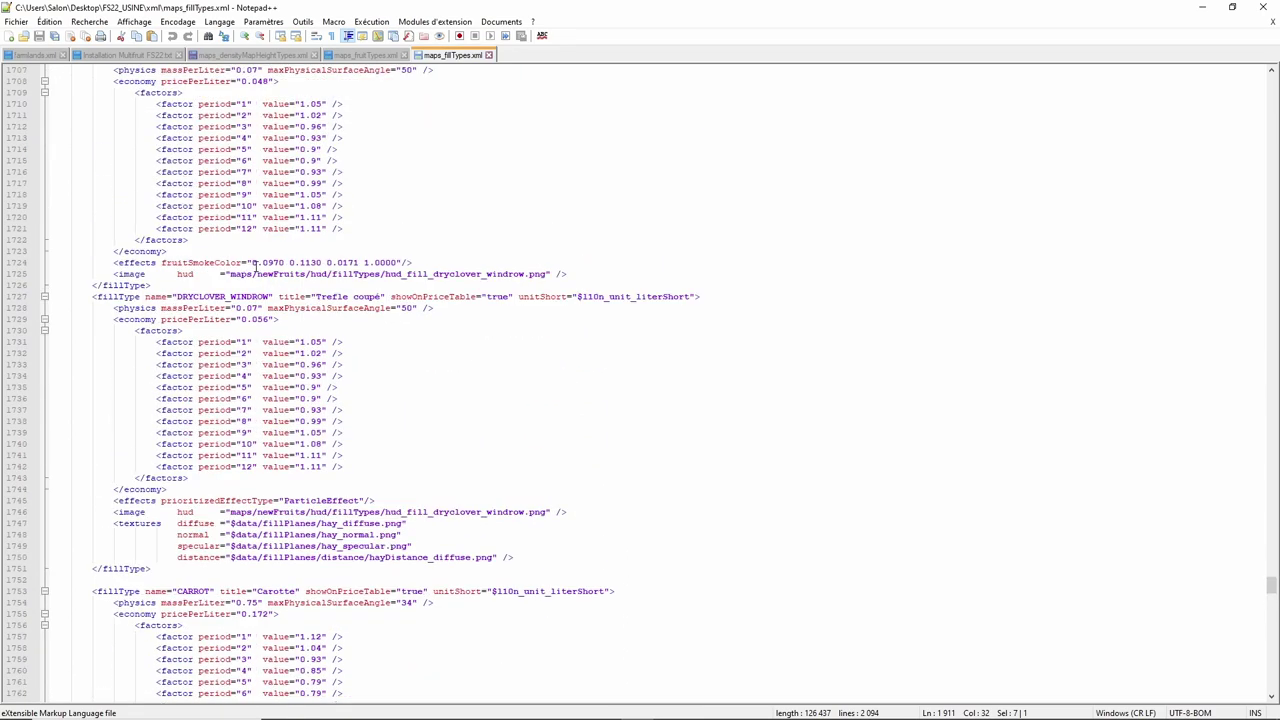
scroll(255, 266, up, 4)
scroll(256, 267, up, 8)
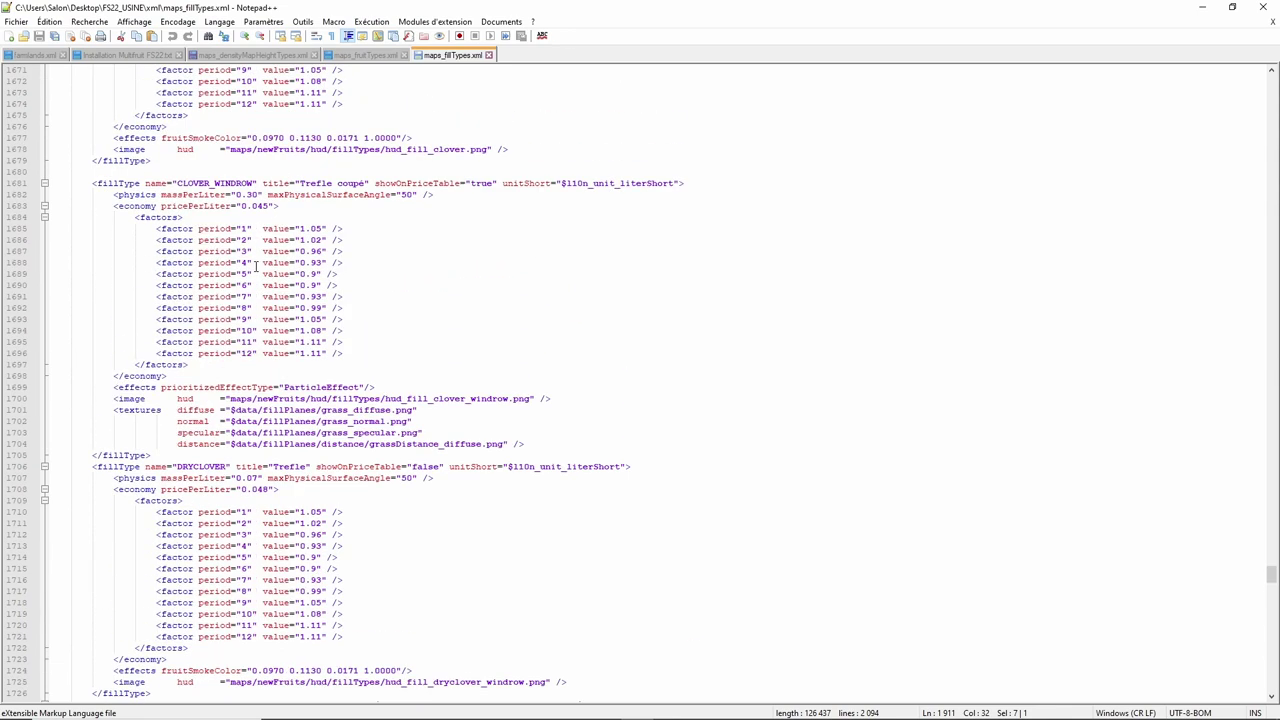
- Add two new lines after the CABBAGE block in maps_densityMapHeightTypes.xml
click(256, 55)
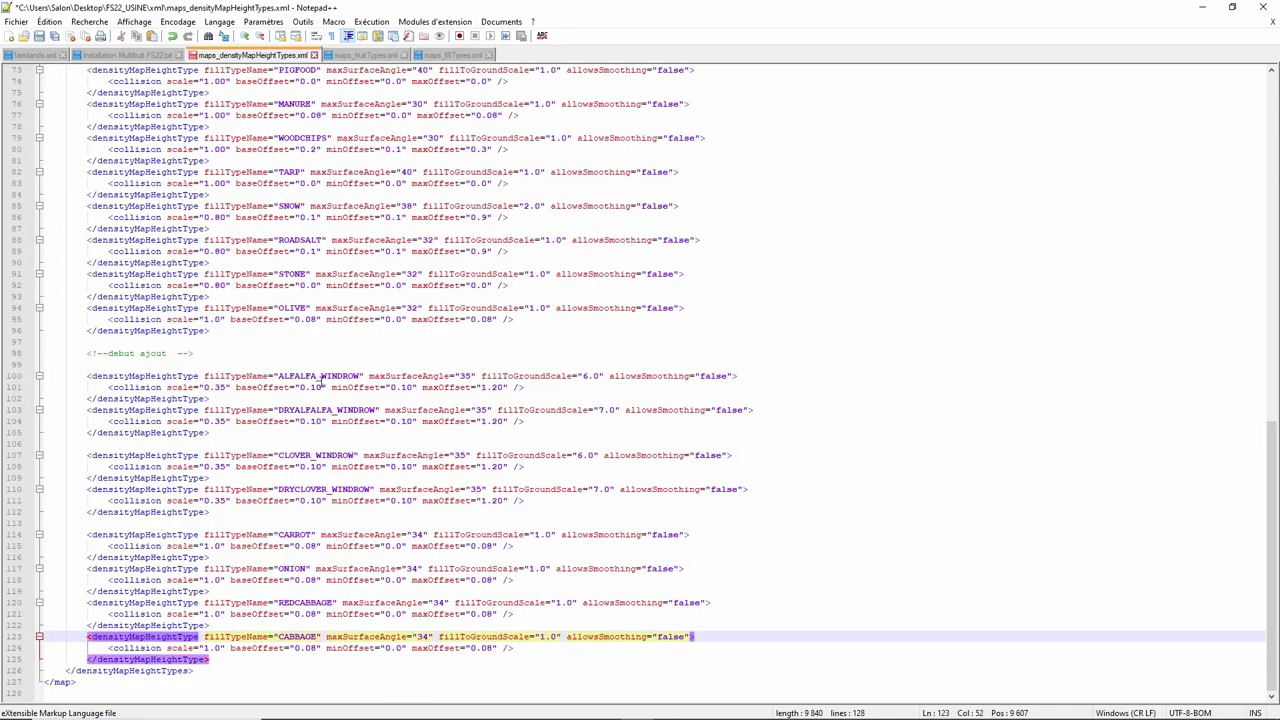
click(213, 660)
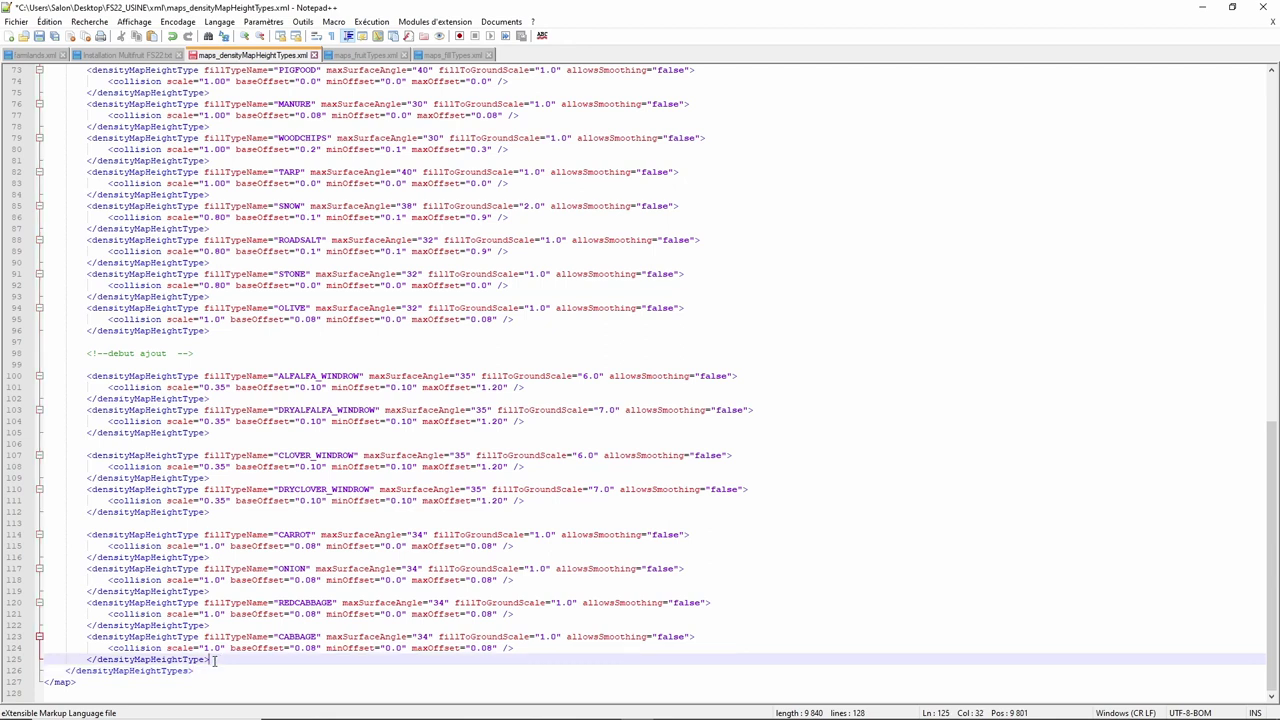
key(Return)
key(Return)
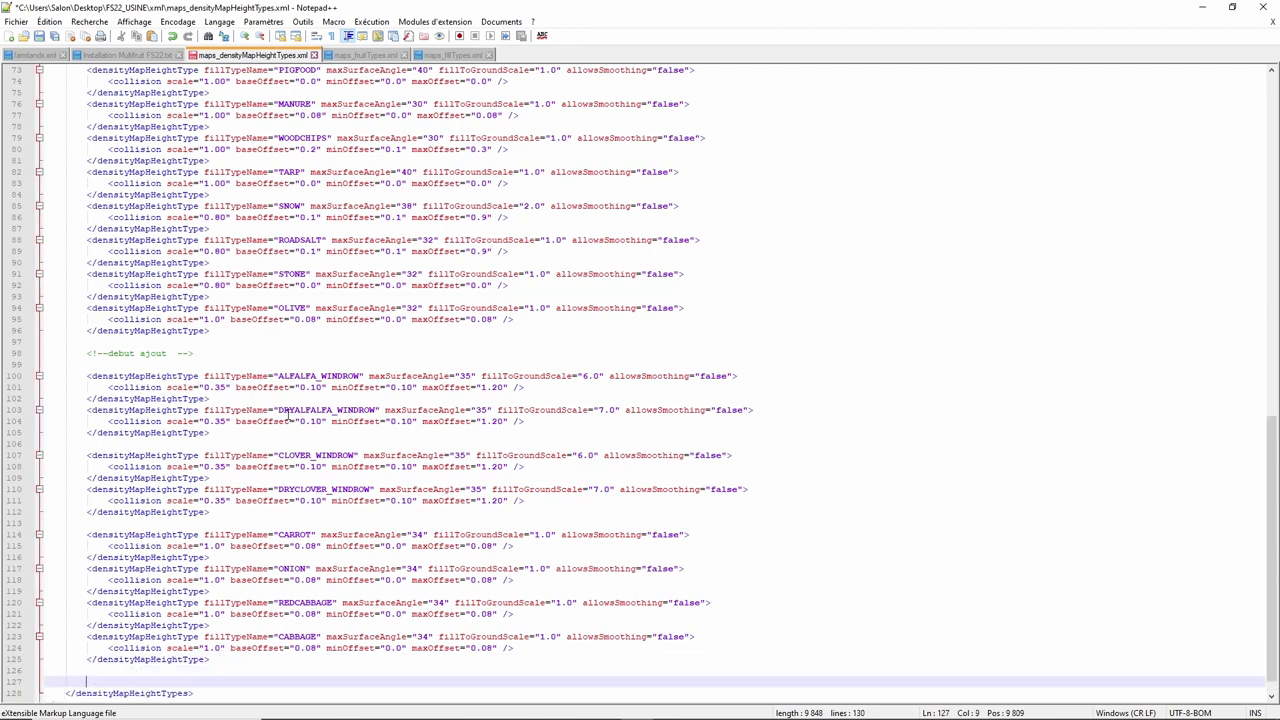
- Locate the HOPS fill type below ONION in maps_fillTypes.xml
click(448, 57)
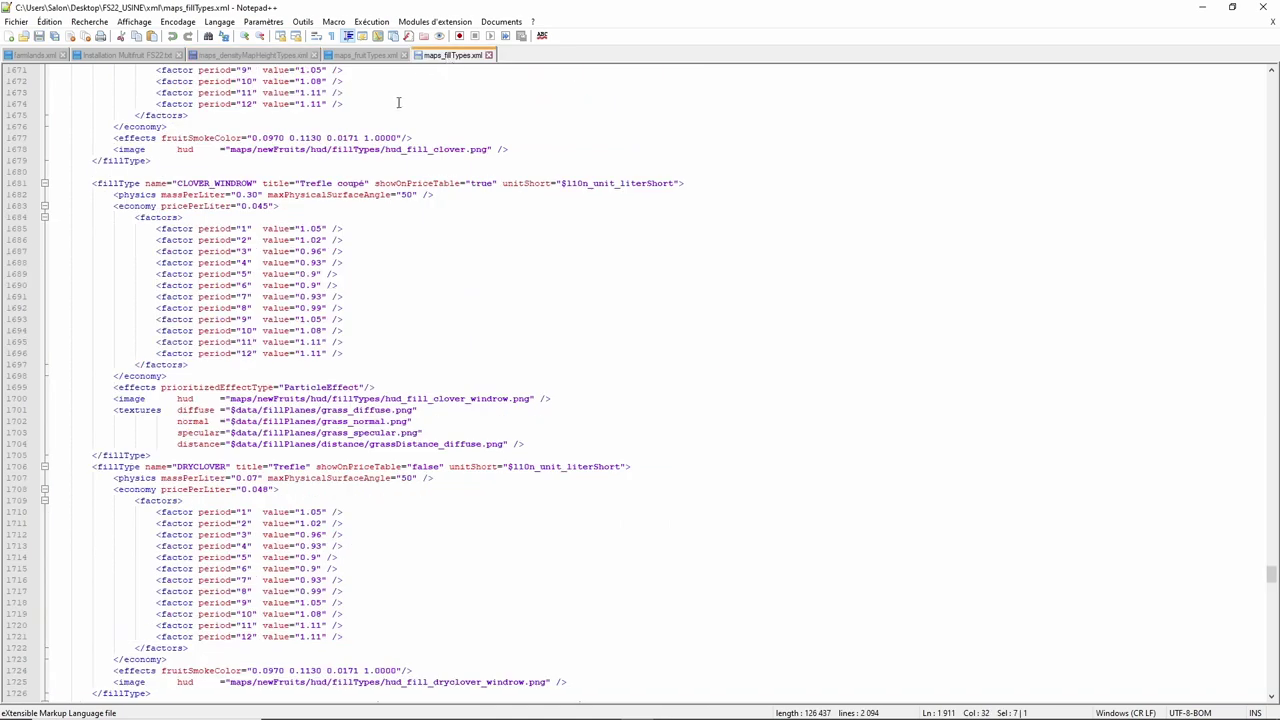
scroll(272, 300, down, 1)
scroll(272, 308, down, 16)
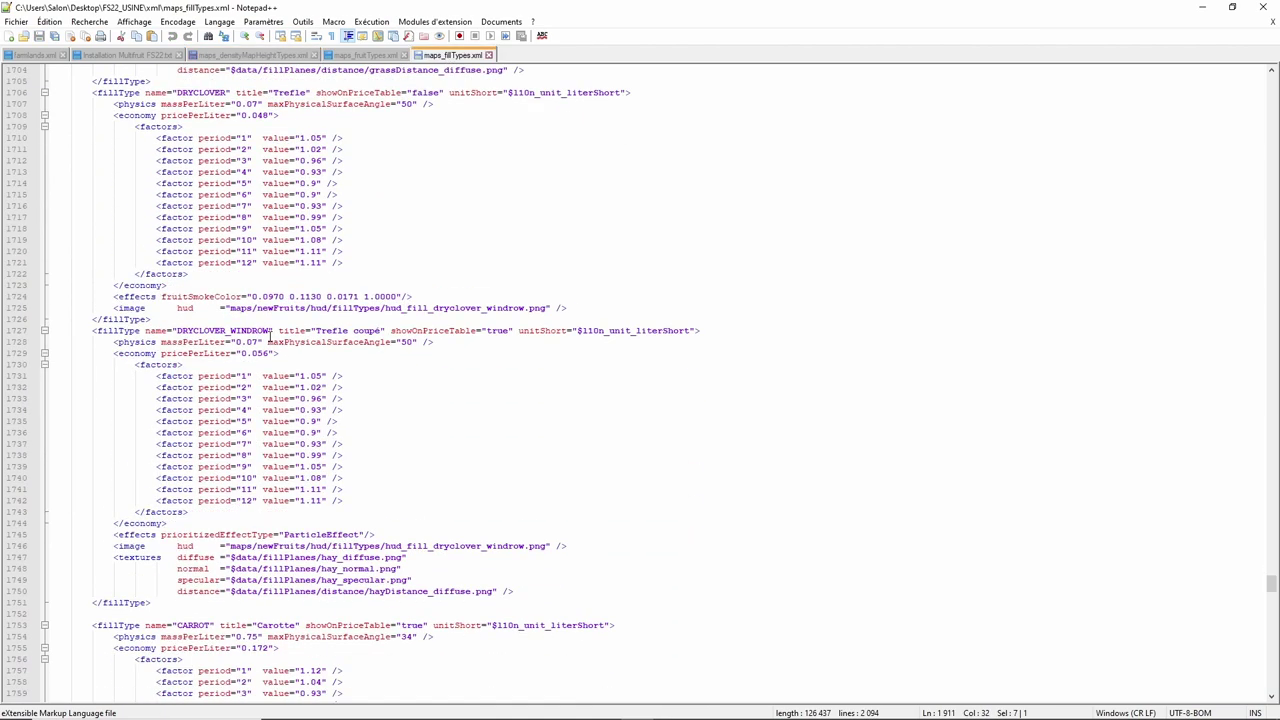
scroll(270, 342, down, 17)
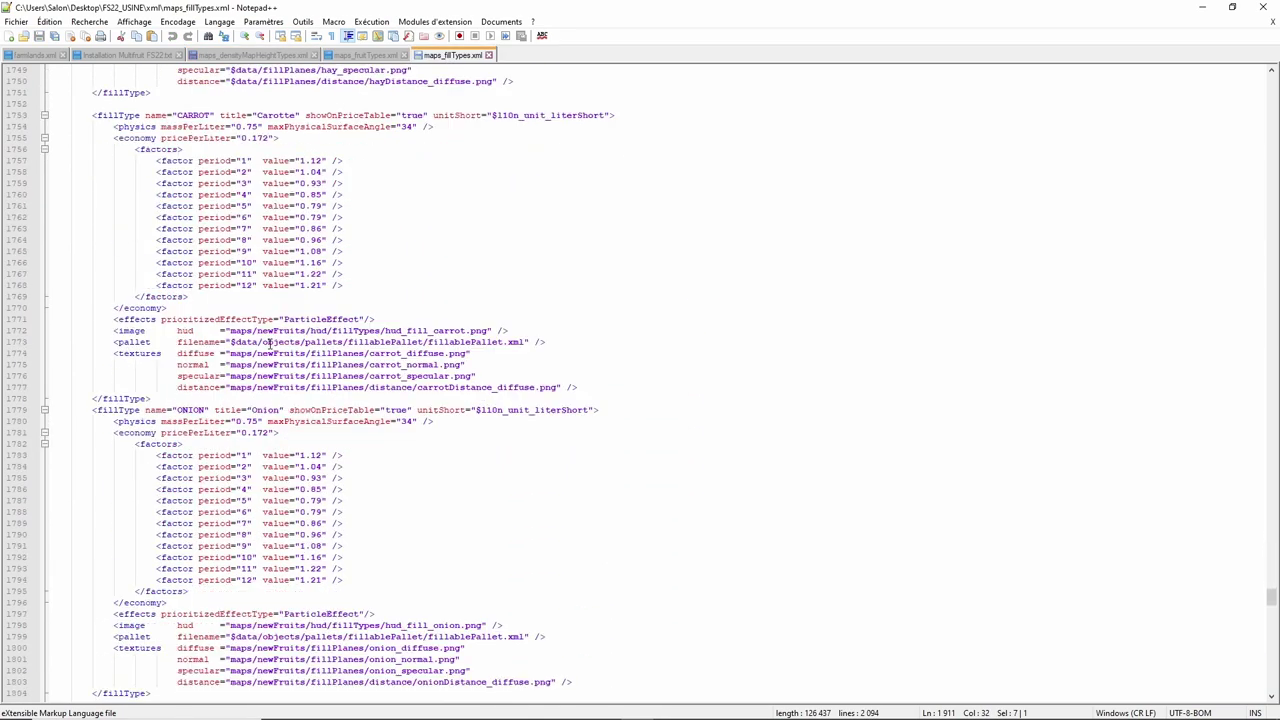
scroll(270, 346, down, 6)
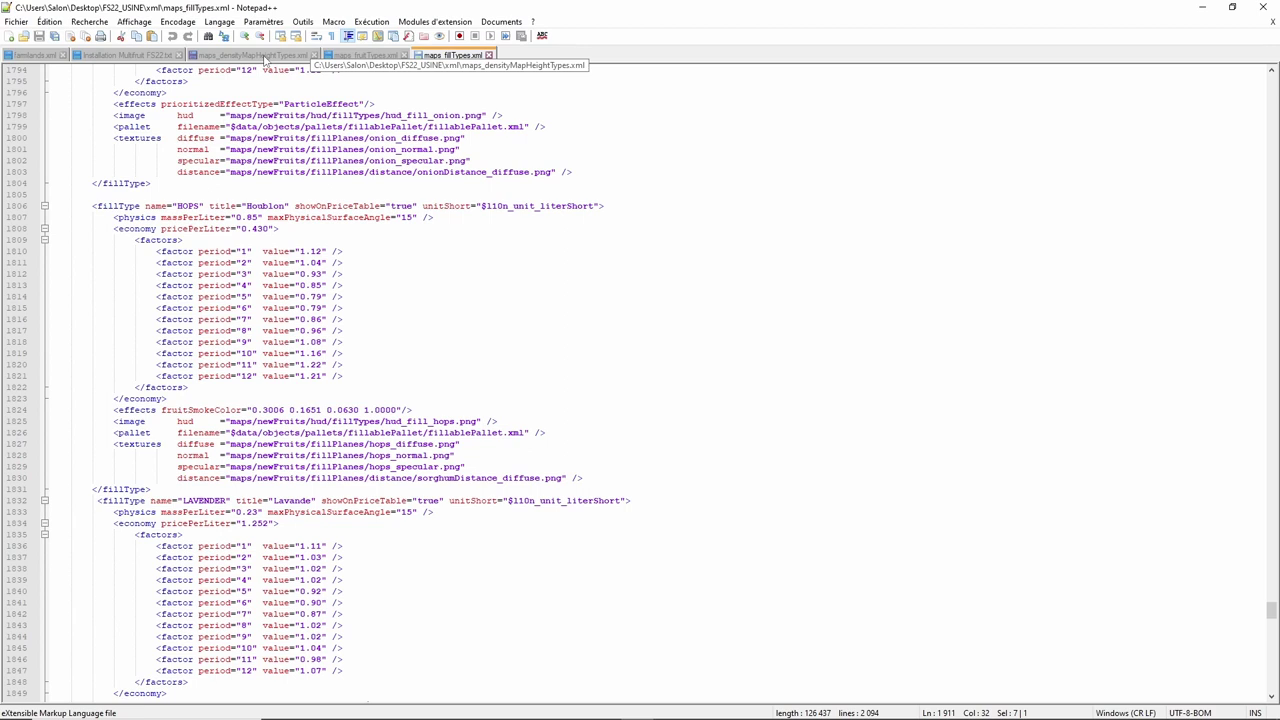
- Copy the complete MAIZE densityMapHeightType block in maps_densityMapHeightTypes.xml
click(258, 55)
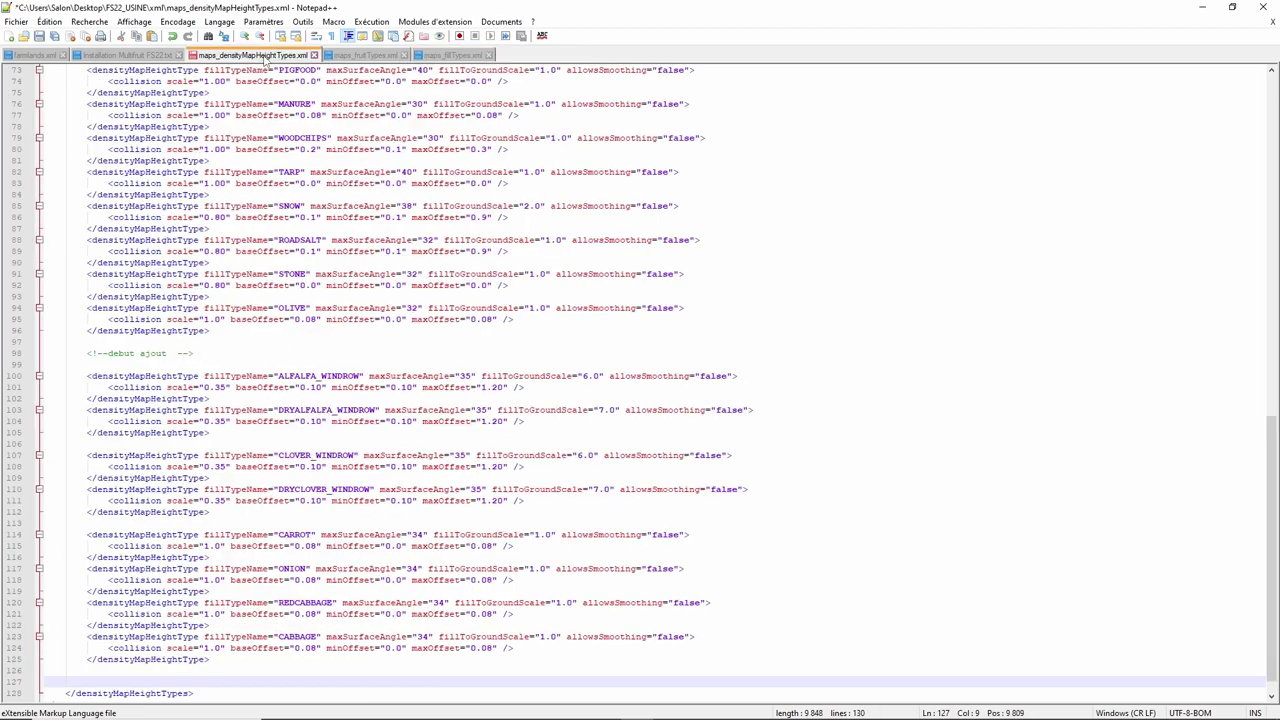
scroll(350, 390, down, 1)
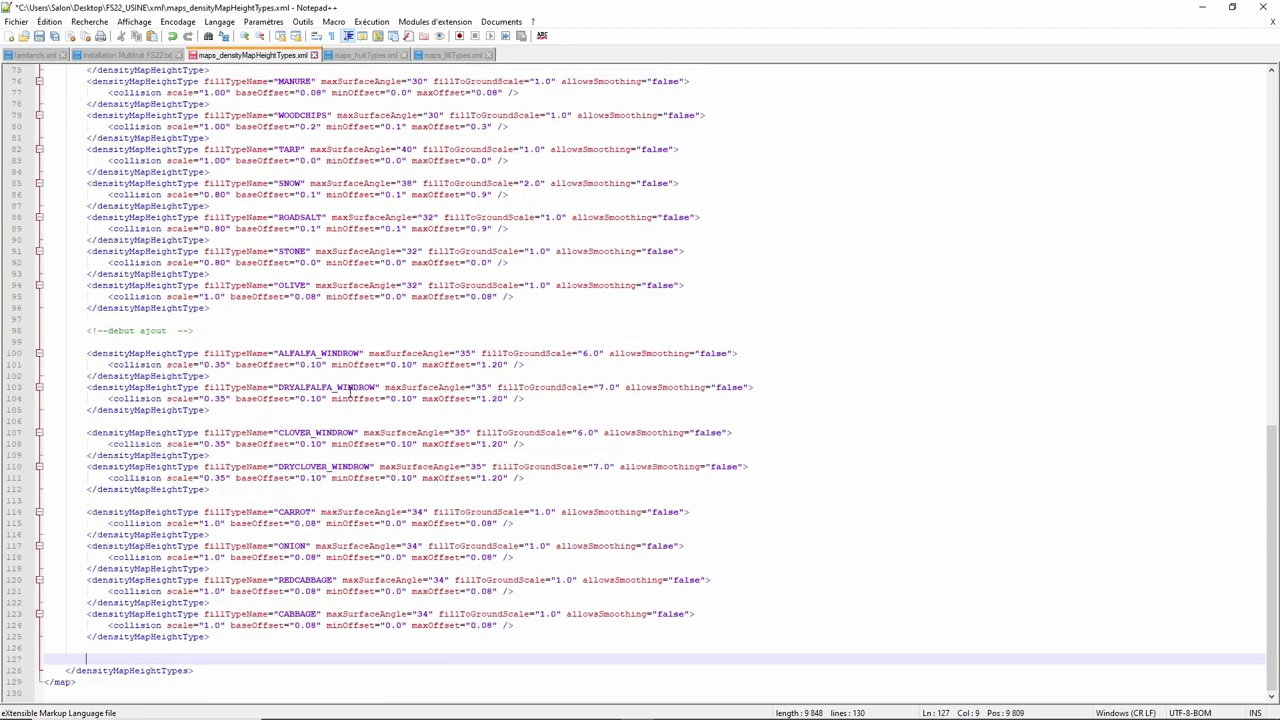
scroll(279, 331, up, 15)
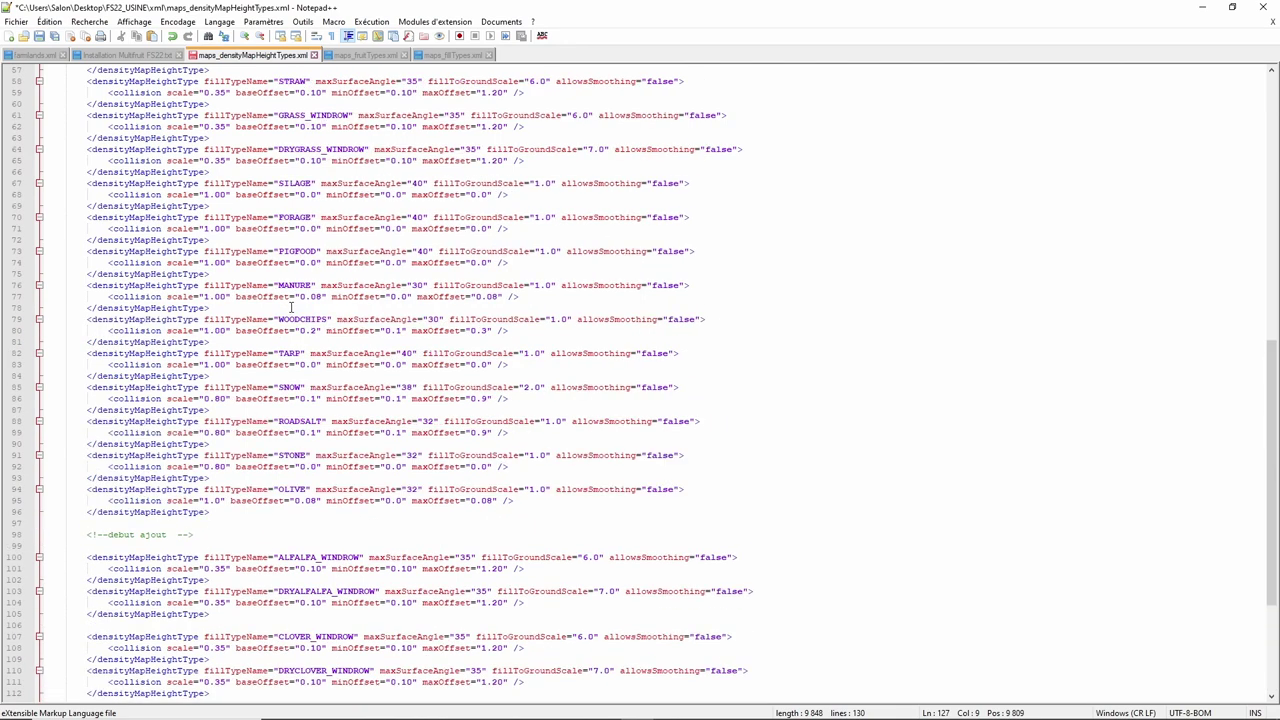
scroll(291, 307, up, 2)
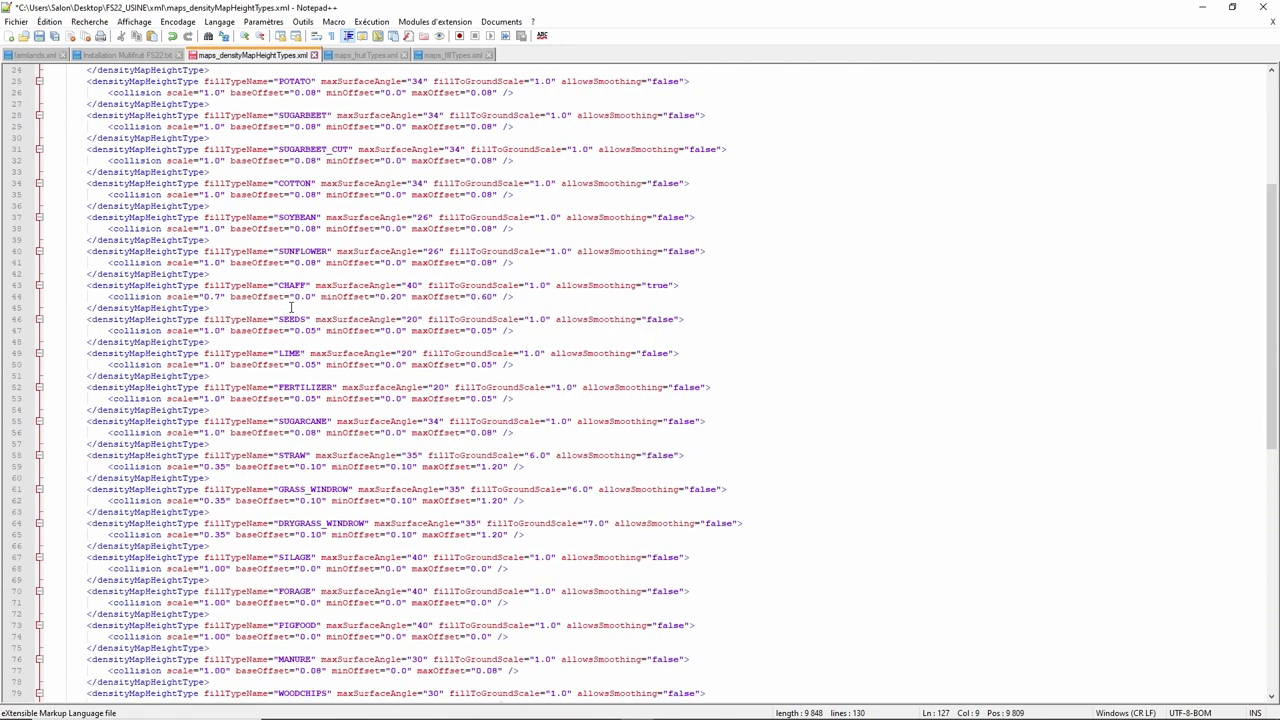
scroll(291, 307, up, 5)
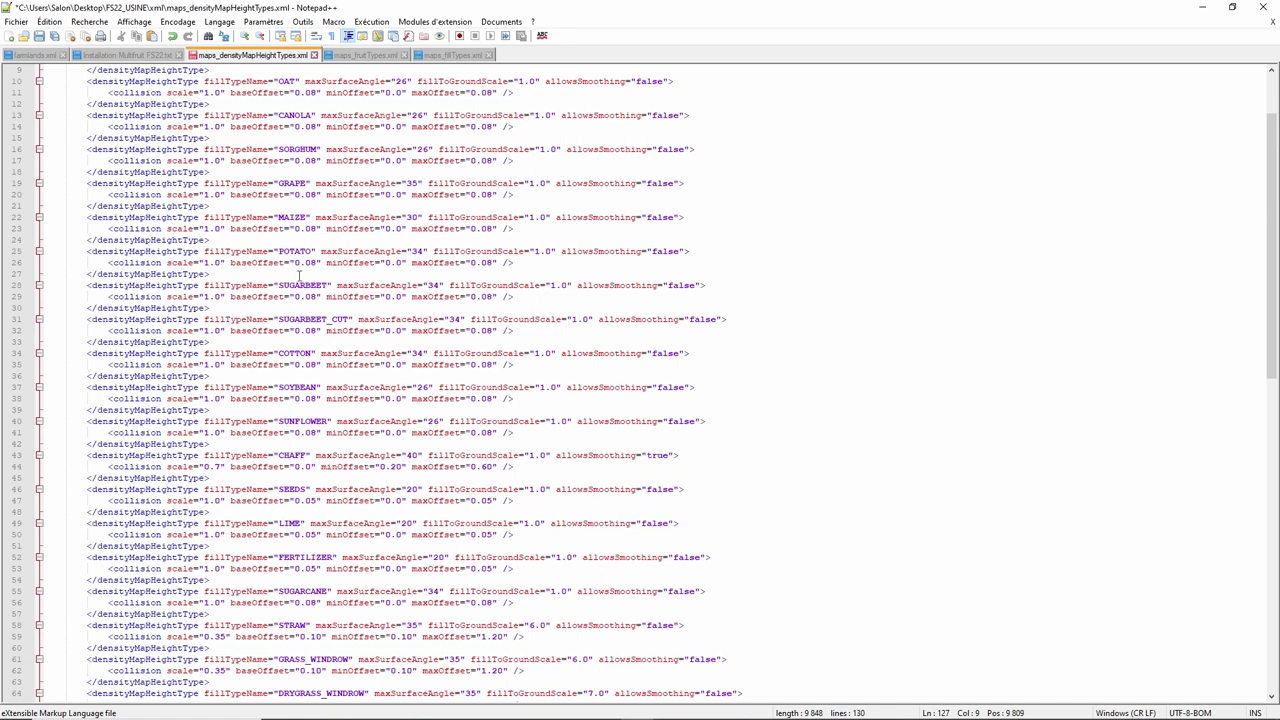
drag(86, 216, 212, 240)
key(ctrl+c)
right_click(292, 227)
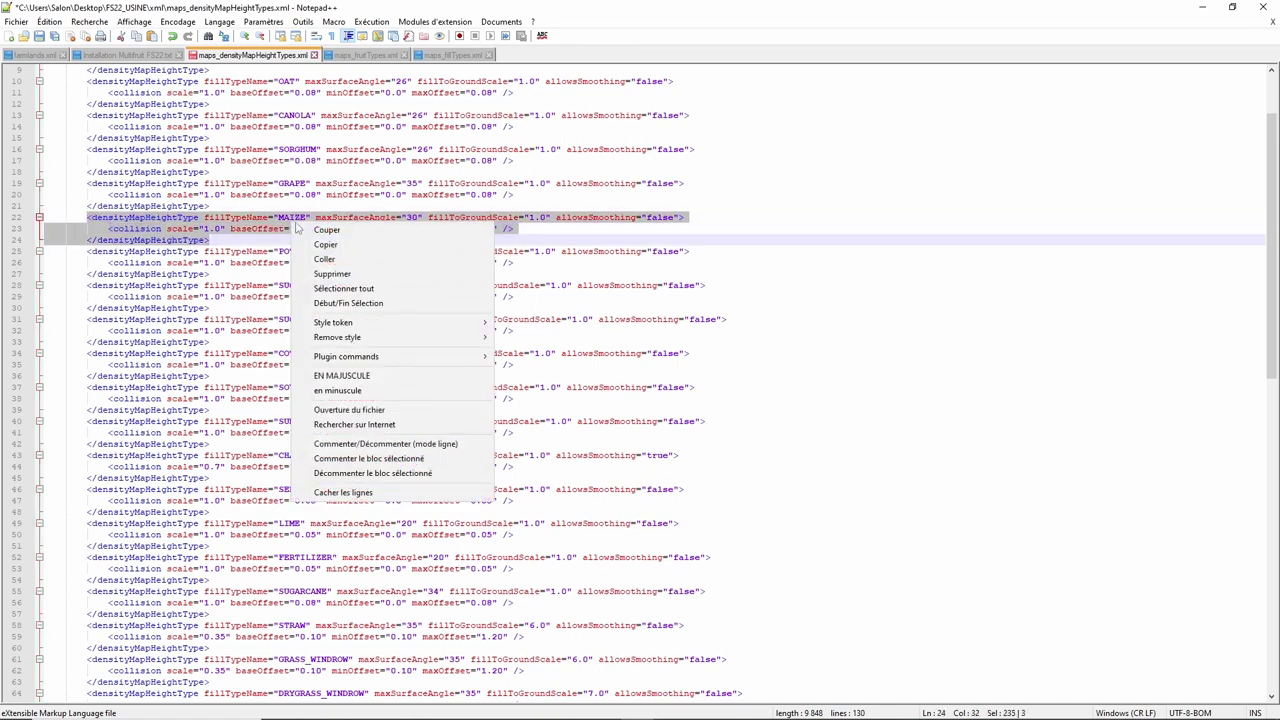
click(315, 248)
- Paste the copied MAIZE block below the CABBAGE block, separated from it by a blank line
scroll(352, 443, down, 20)
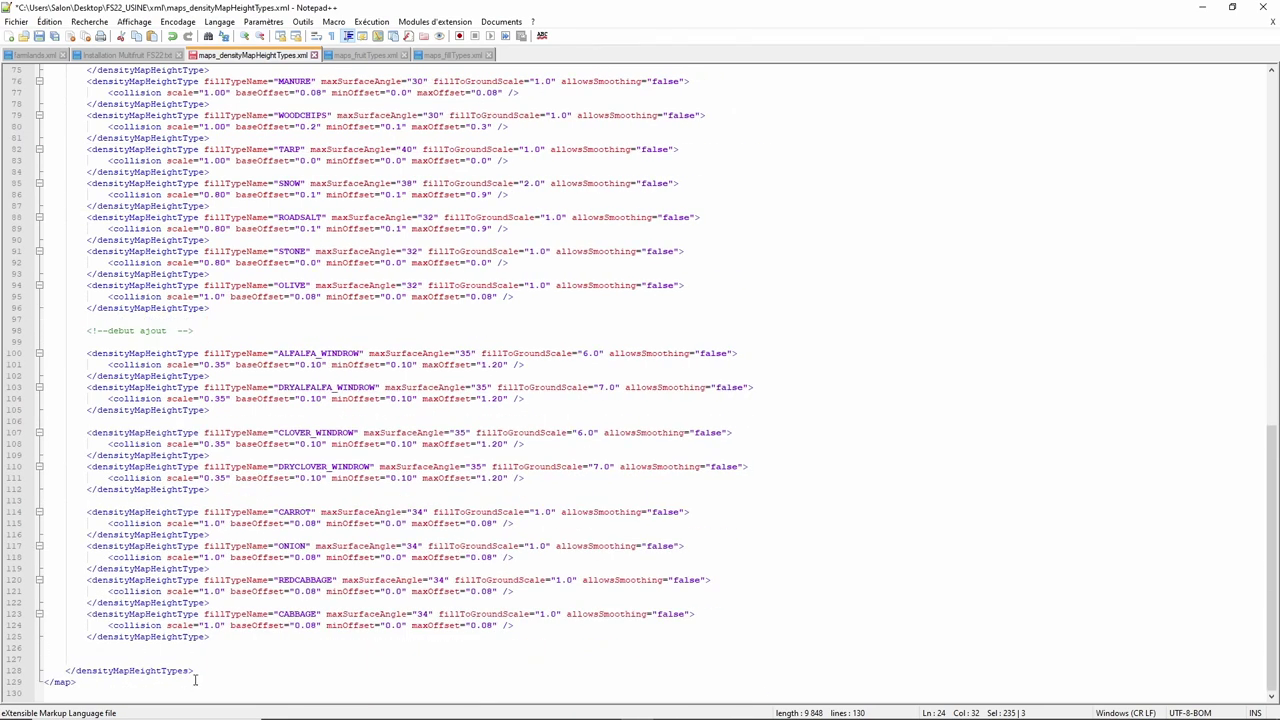
click(222, 638)
key(Return)
key(Return)
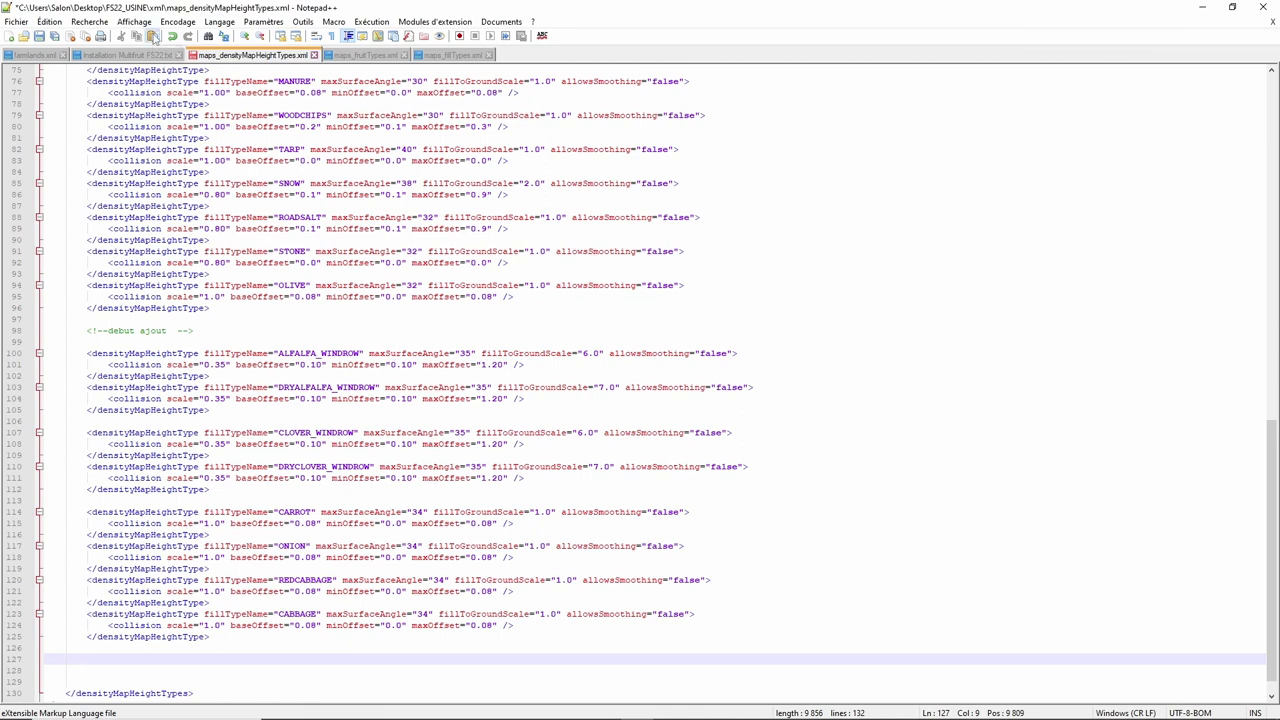
click(153, 36)
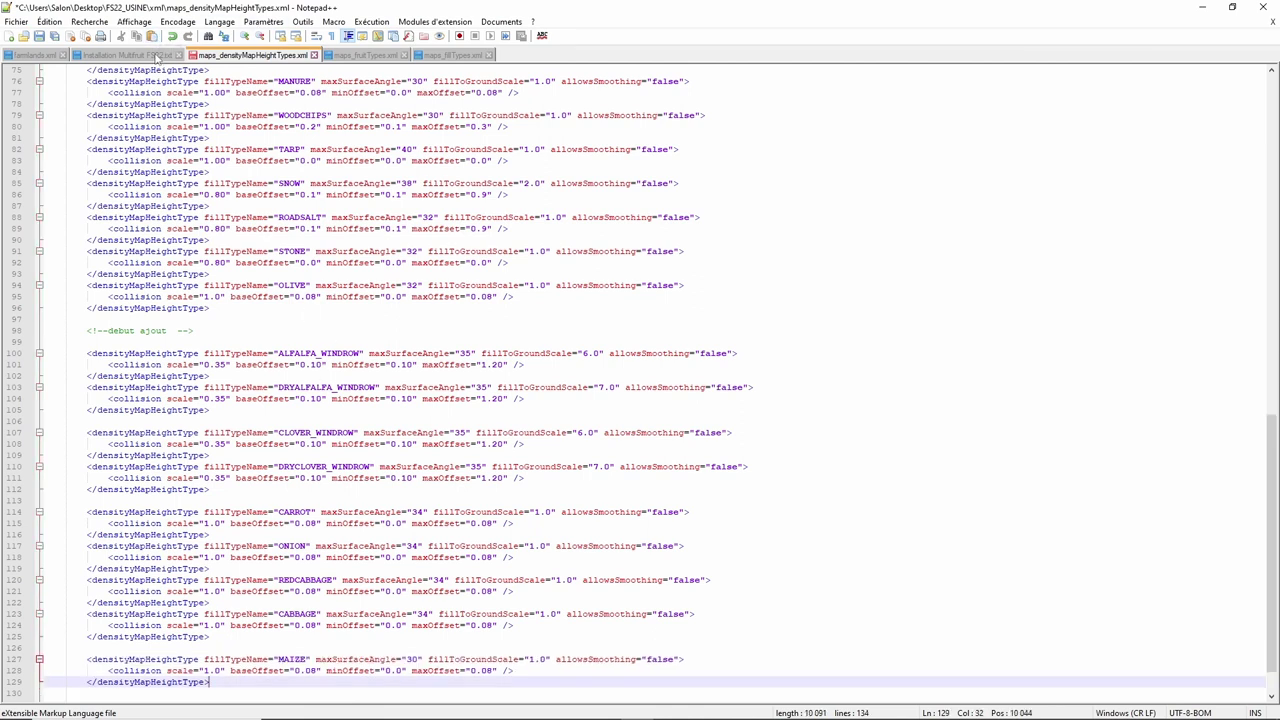
- Copy the name HOPS from maps_fillTypes.xml over MAIZE in the pasted block of maps_densityMapHeightTypes.xml
click(437, 60)
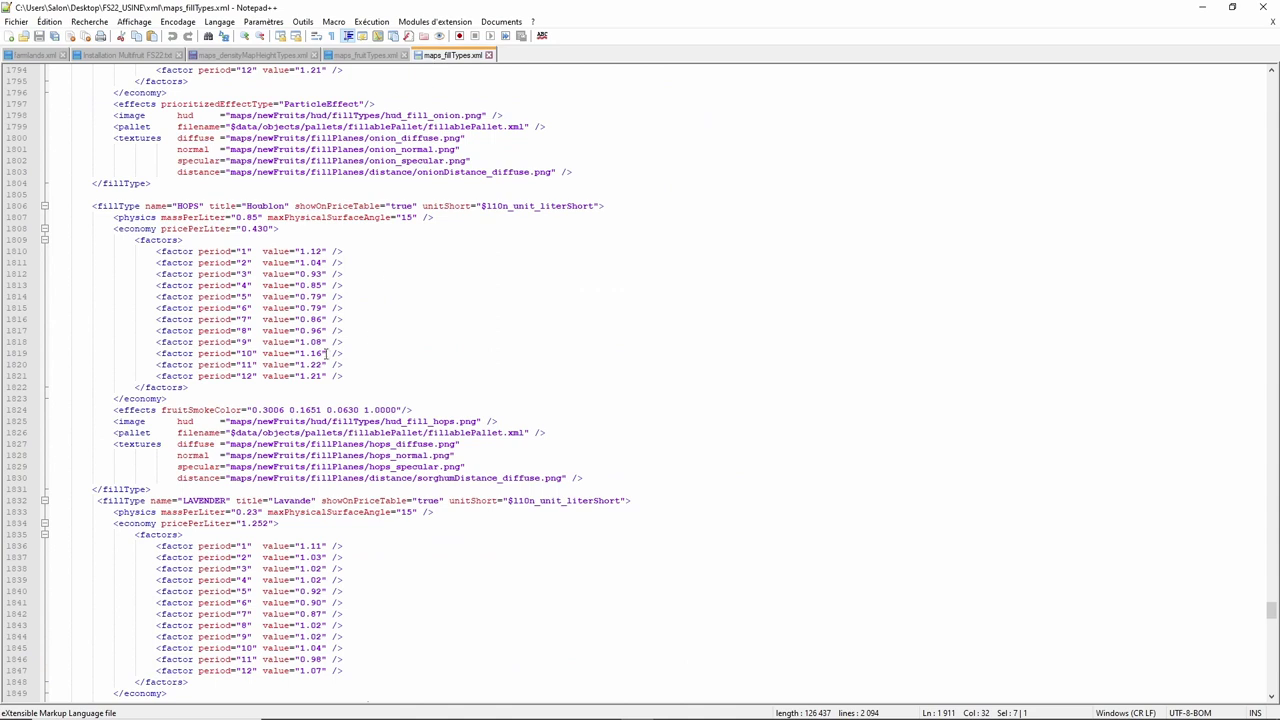
double_click(185, 206)
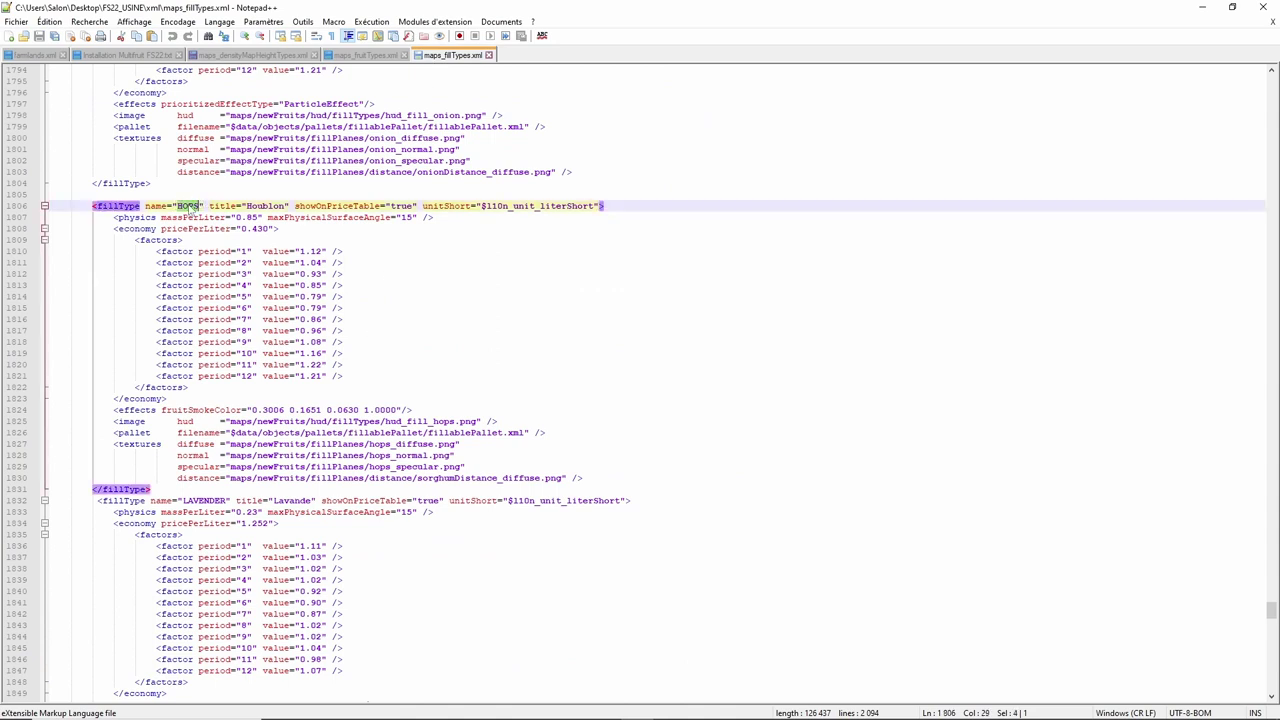
right_click(189, 208)
click(224, 228)
click(258, 56)
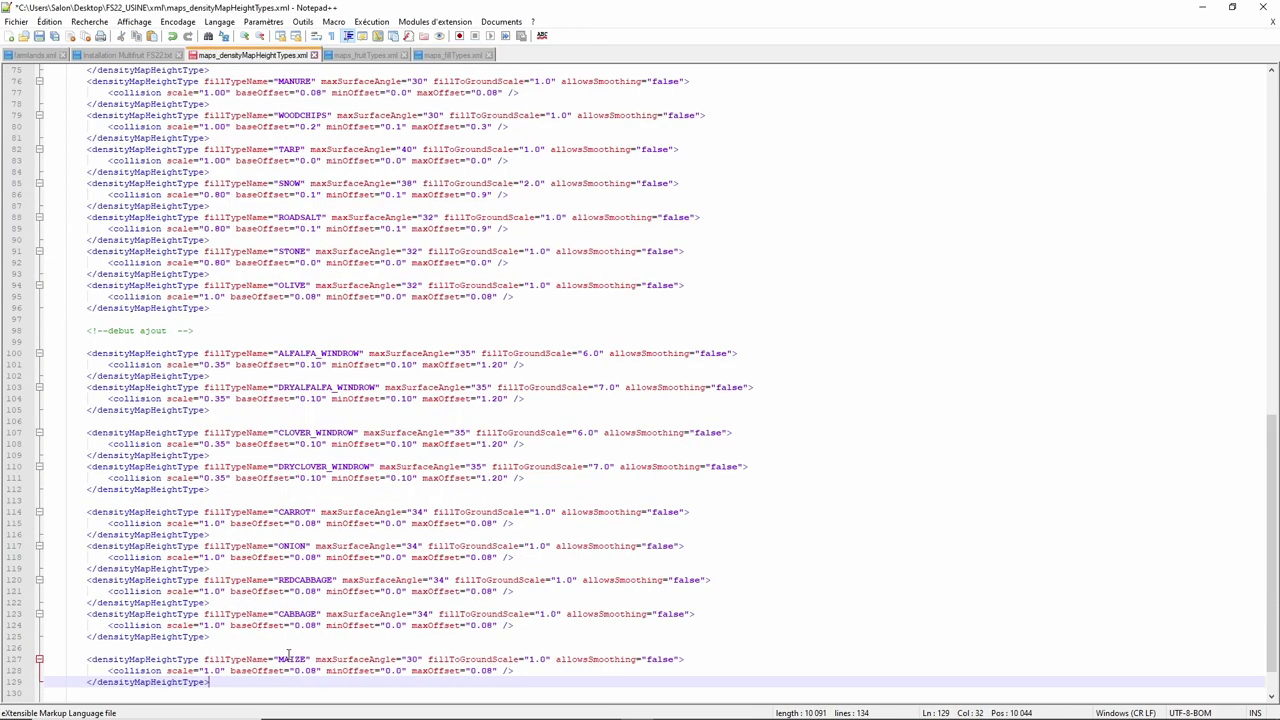
drag(278, 659, 307, 659)
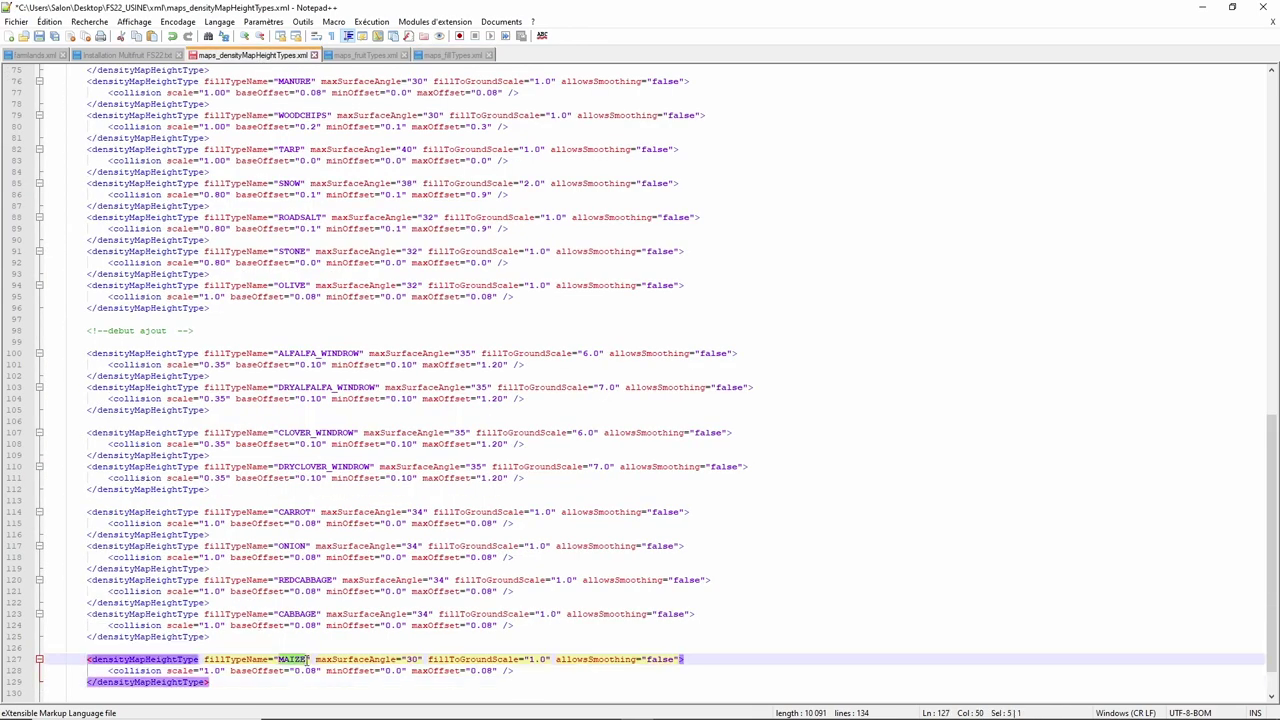
right_click(303, 664)
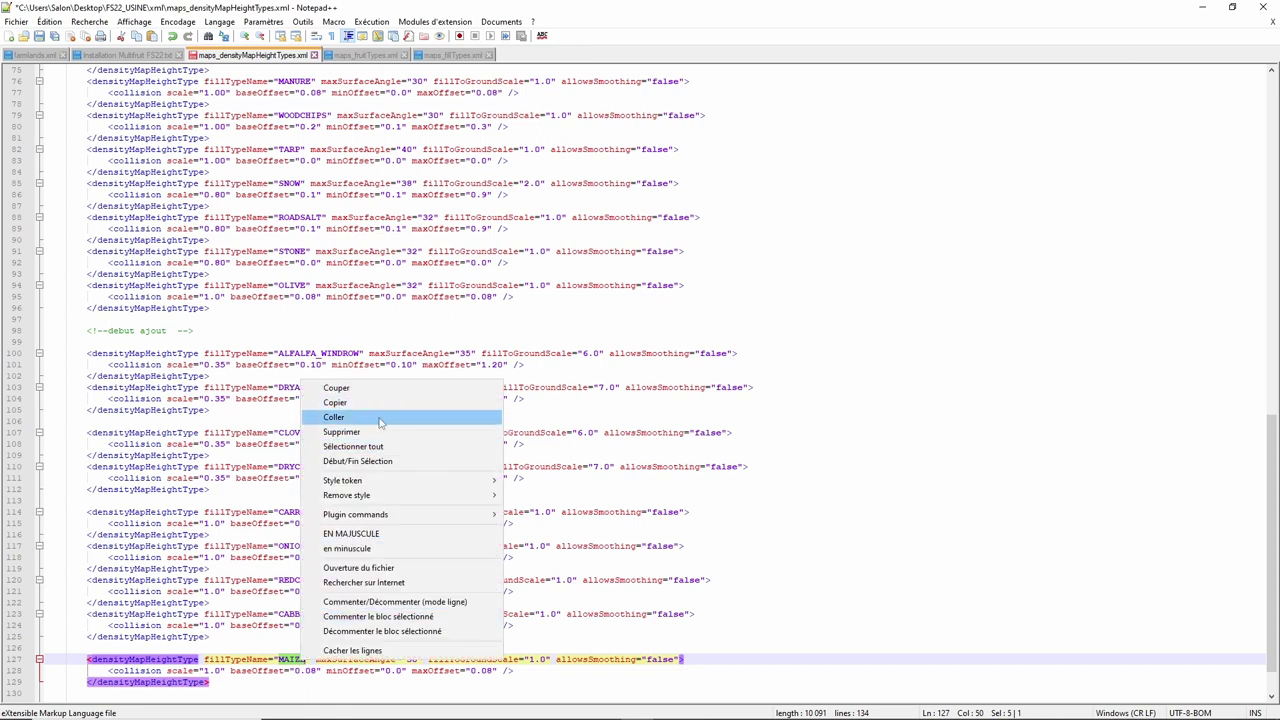
click(380, 418)
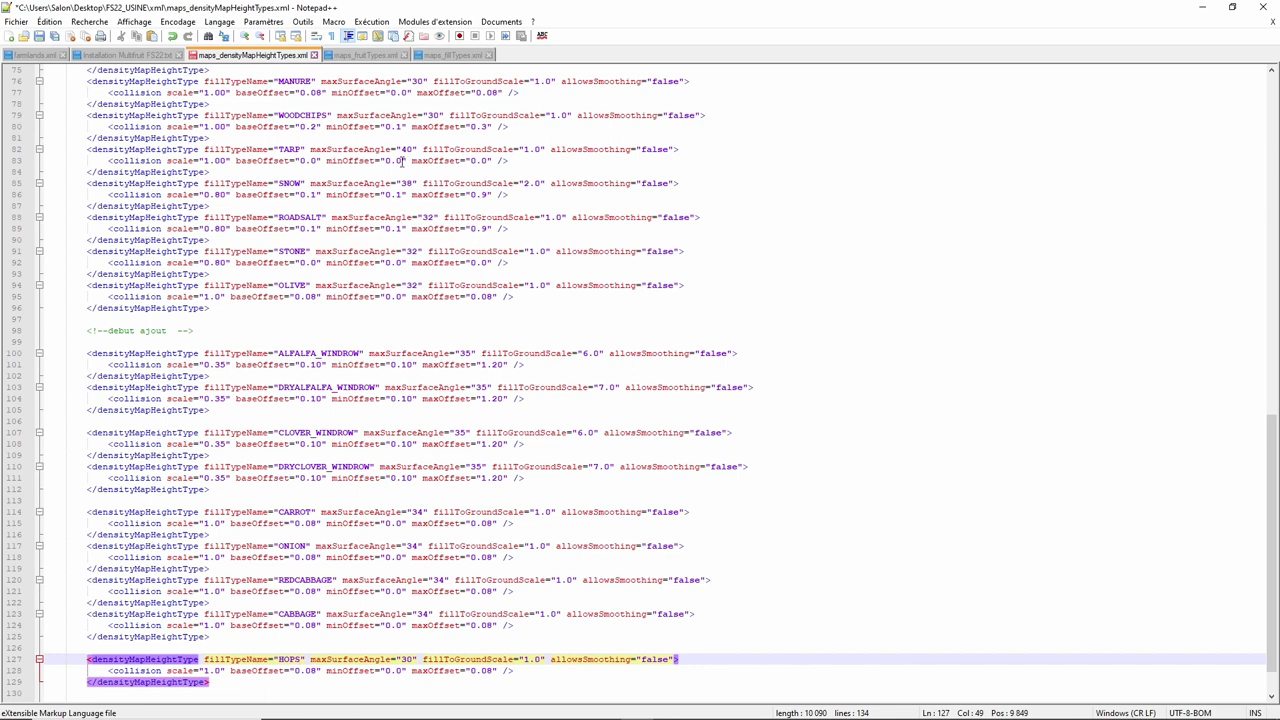
- Copy the complete WHEAT densityMapHeightType block at the beginning of maps_densityMapHeightTypes.xml
scroll(227, 310, up, 20)
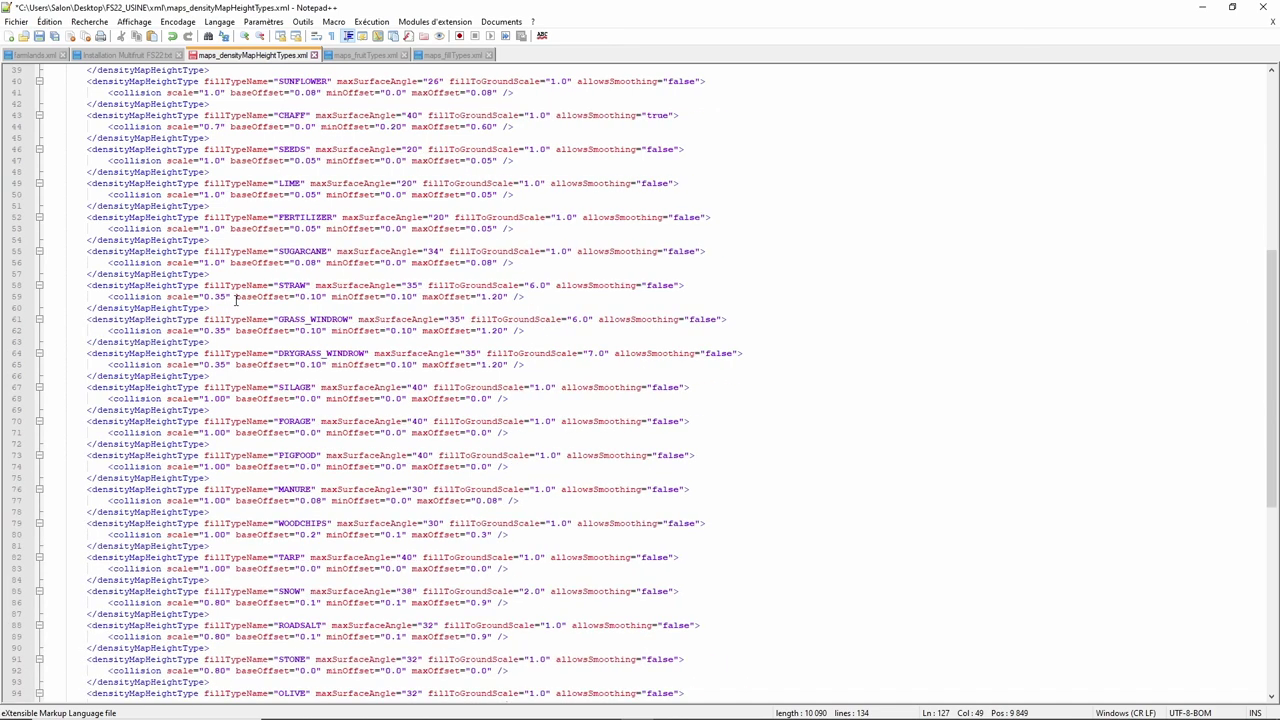
scroll(248, 296, up, 3)
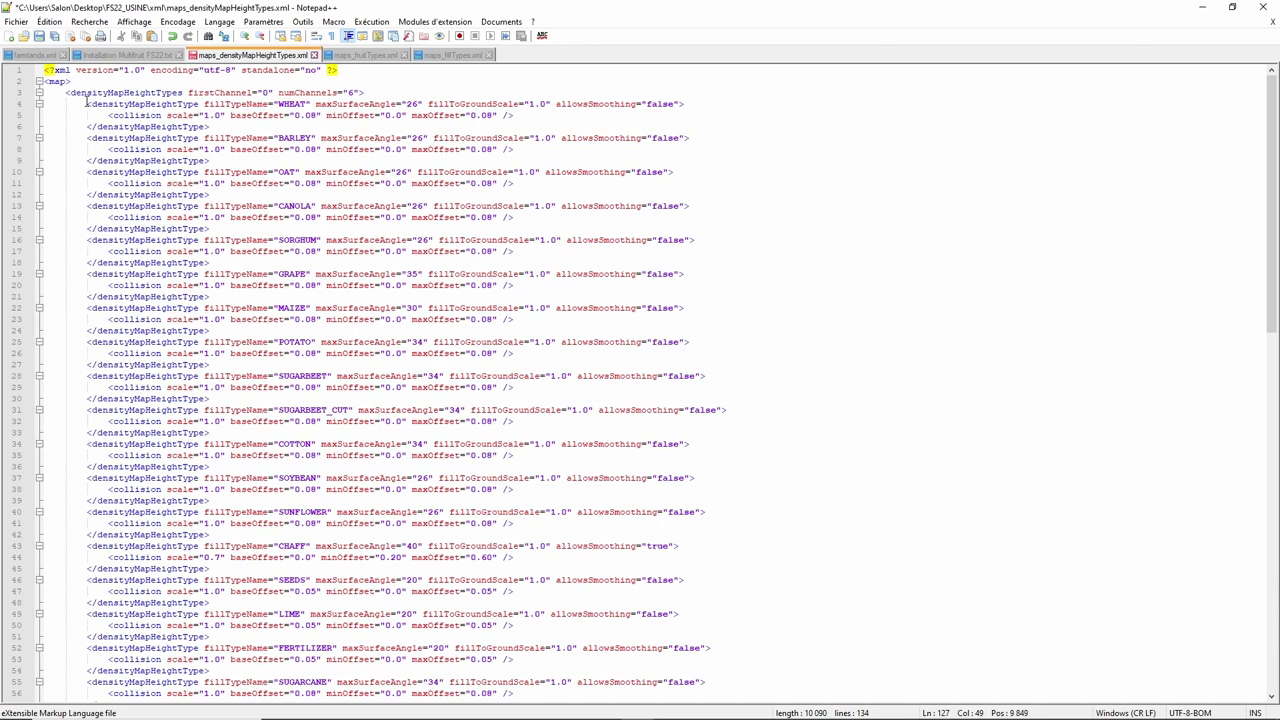
drag(86, 101, 212, 126)
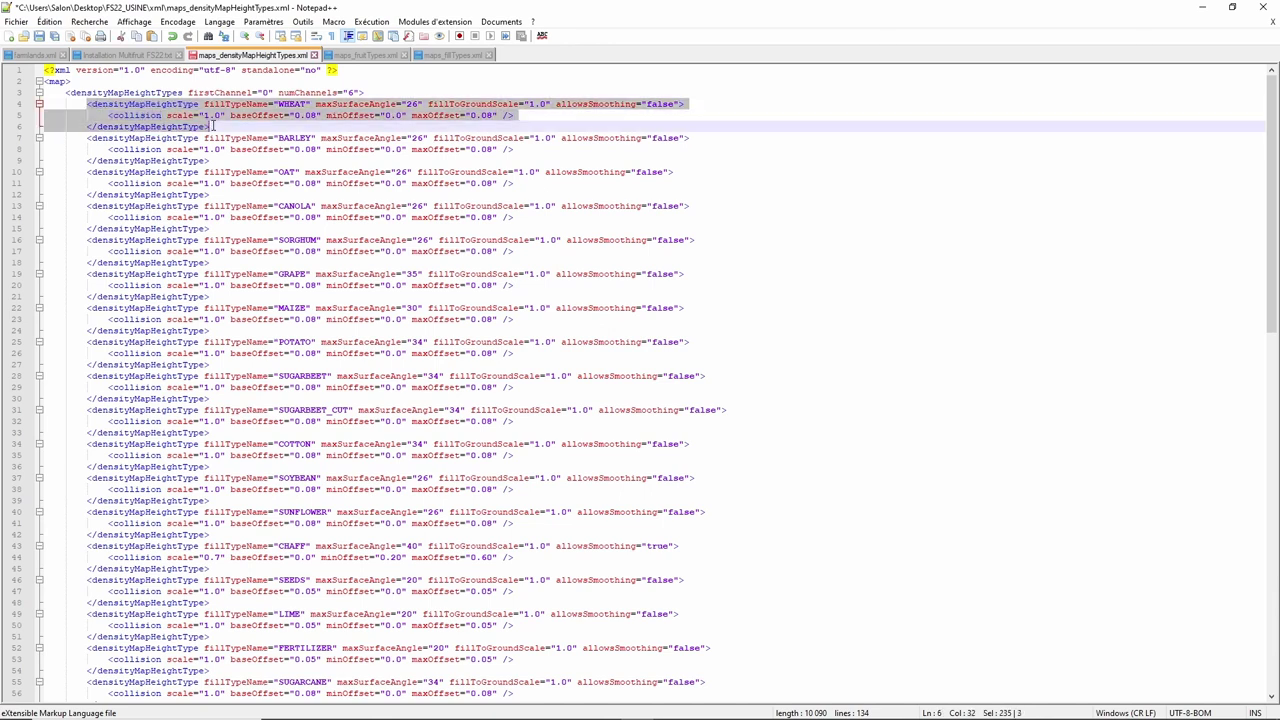
right_click(182, 106)
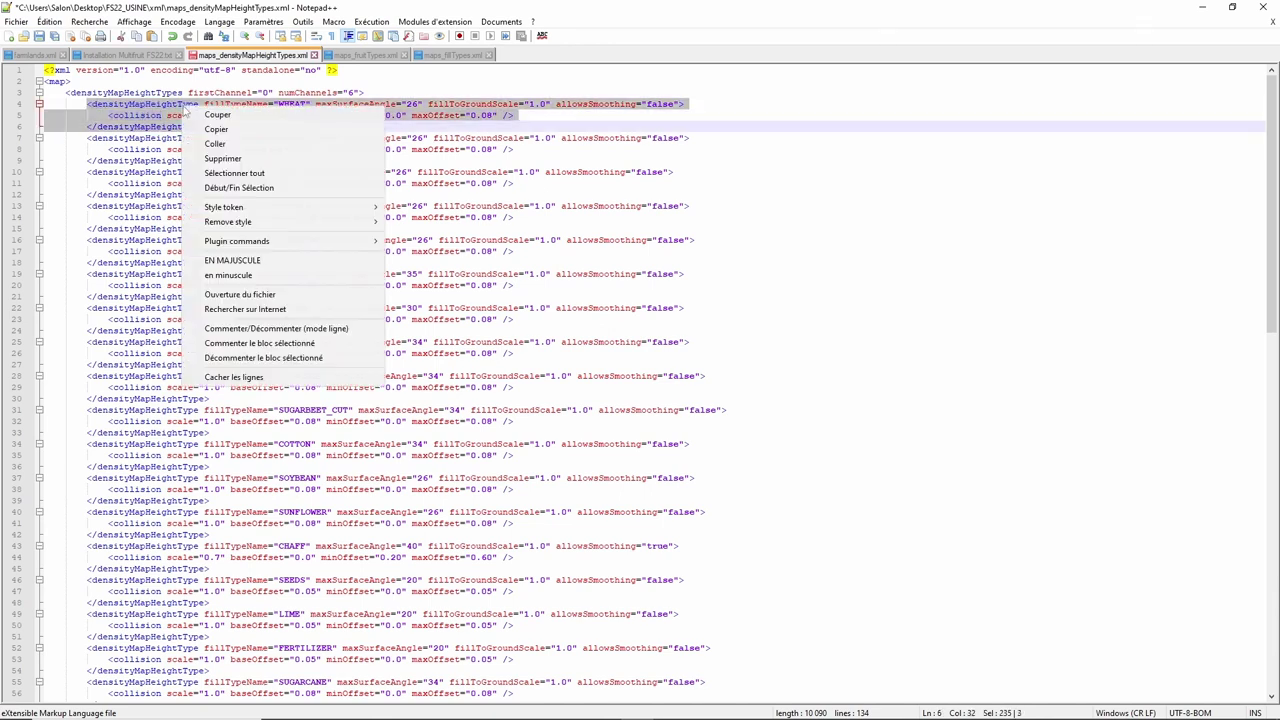
click(199, 131)
- Paste the copied WHEAT block twice below the HOPS block in maps_densityMapHeightTypes.xml, leaving a blank line after HOPS
scroll(352, 505, down, 20)
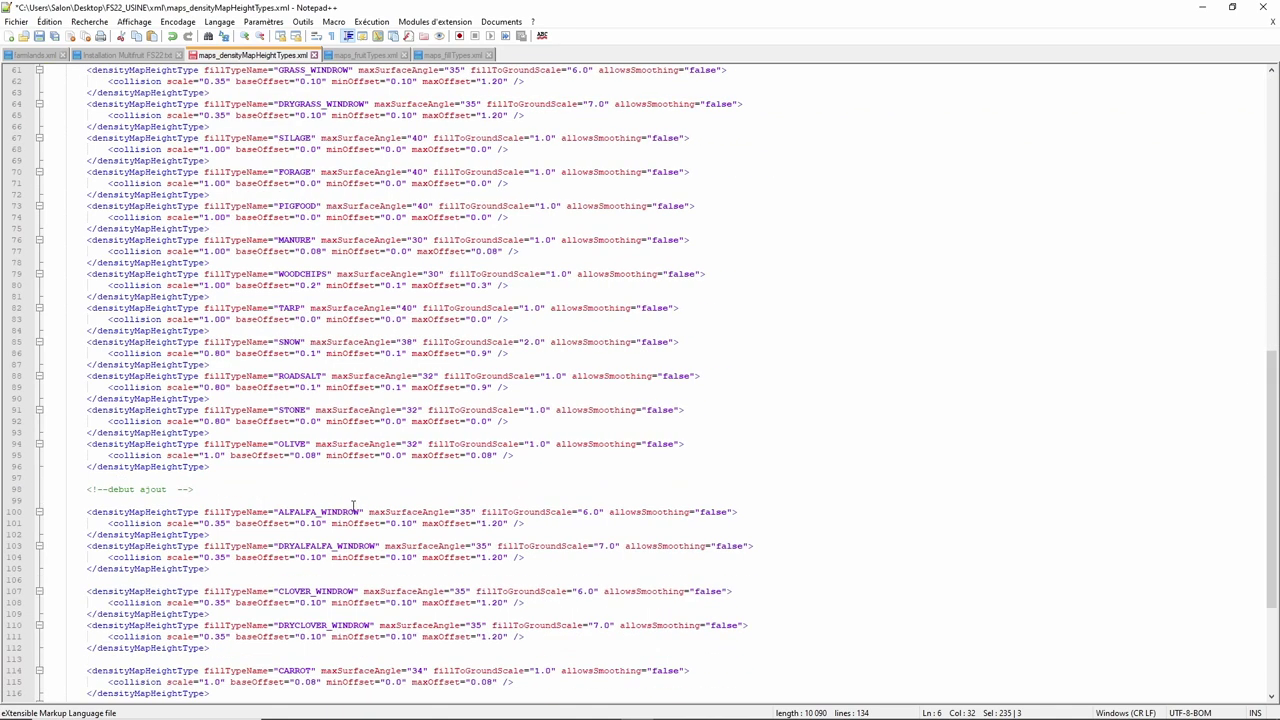
scroll(352, 505, down, 6)
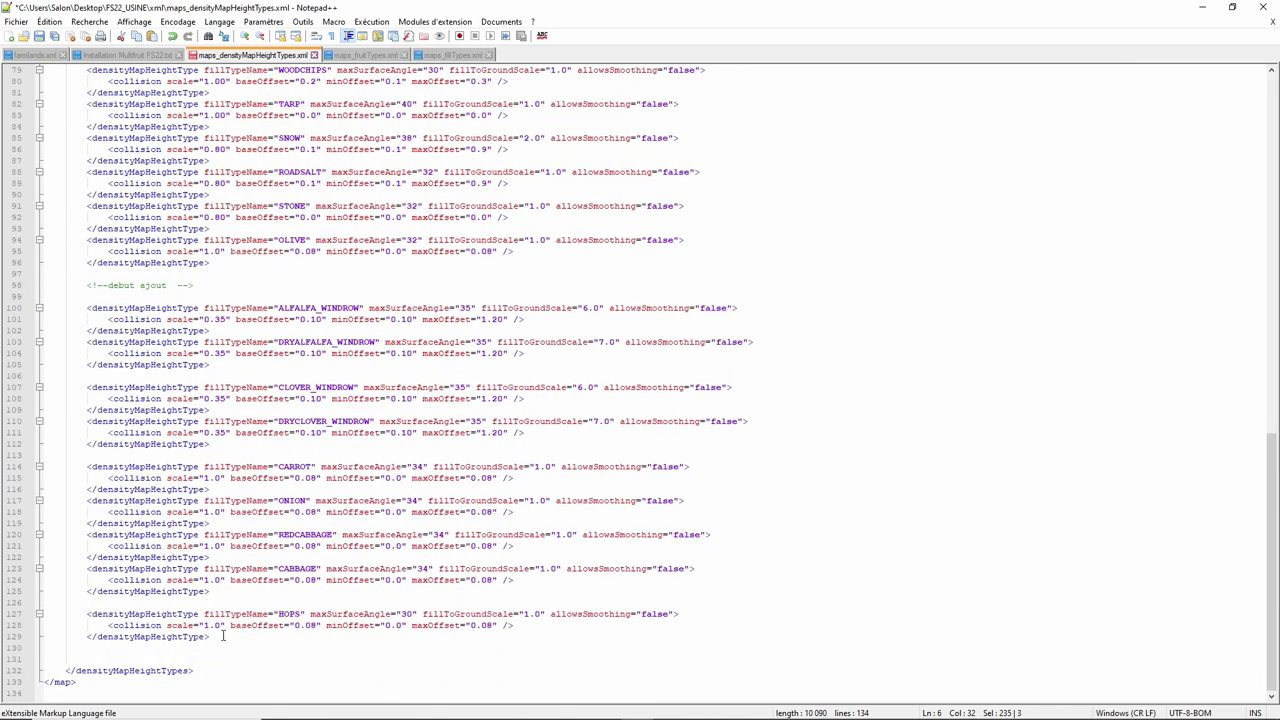
click(223, 636)
key(Return)
key(Return)
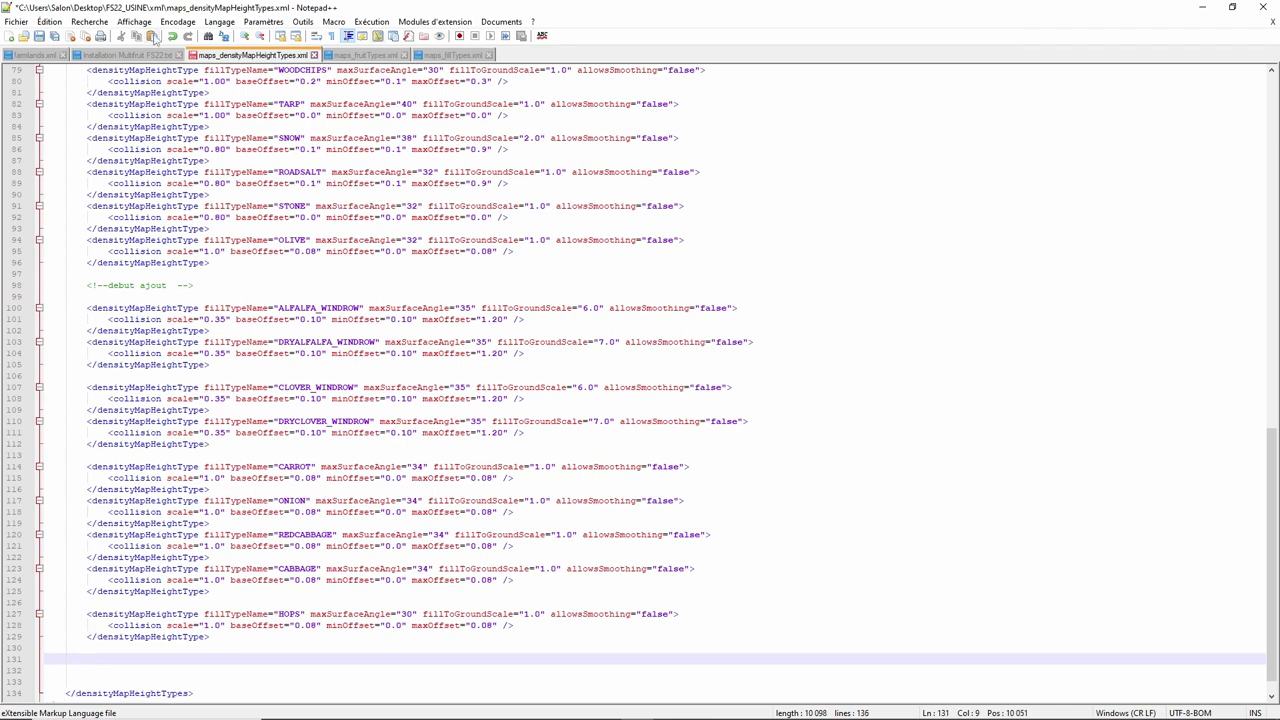
click(153, 36)
key(Return)
click(153, 36)
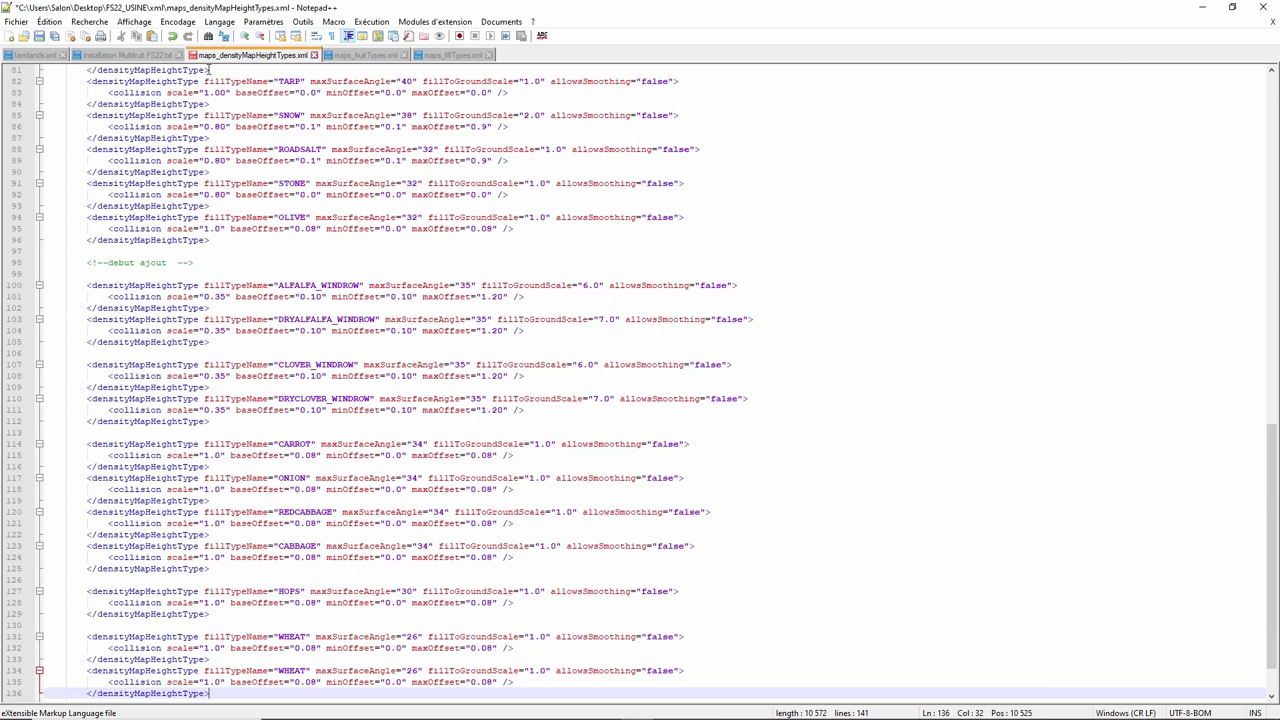
- Copy the name LAVENDER from maps_fillTypes.xml over WHEAT in the first pasted block of maps_densityMapHeightTypes.xml
click(453, 55)
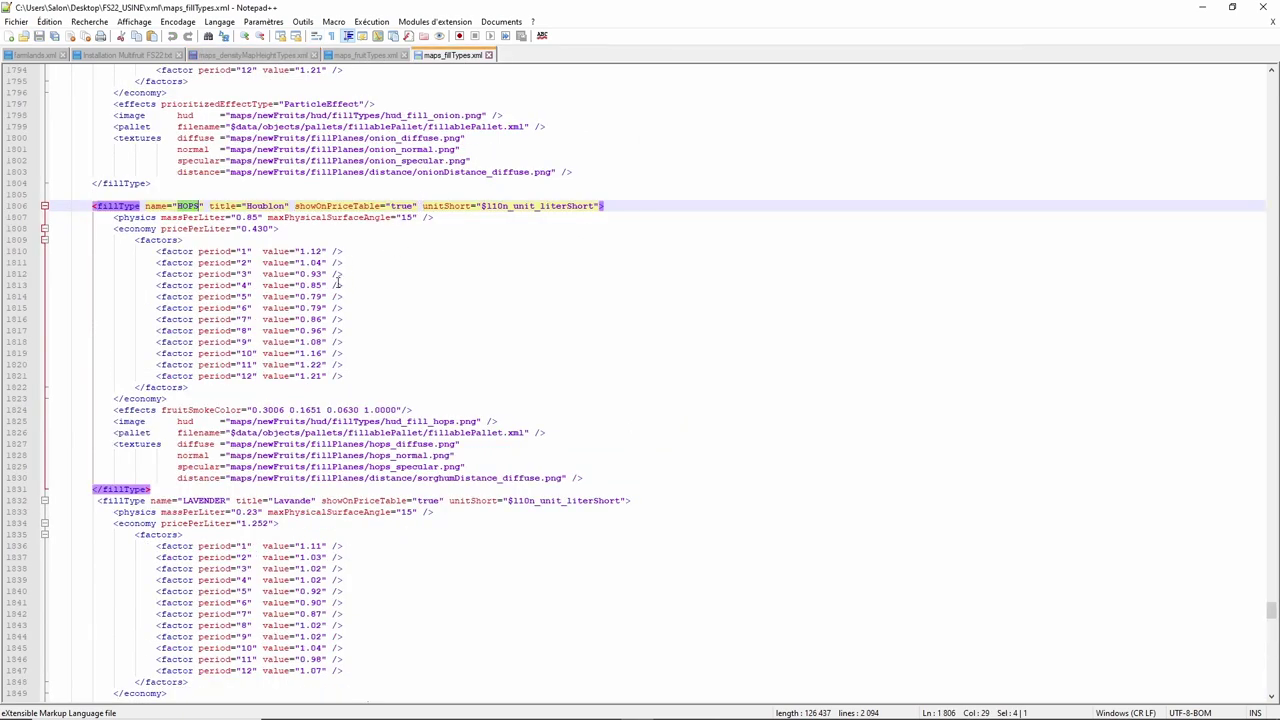
scroll(336, 313, down, 5)
scroll(336, 313, down, 1)
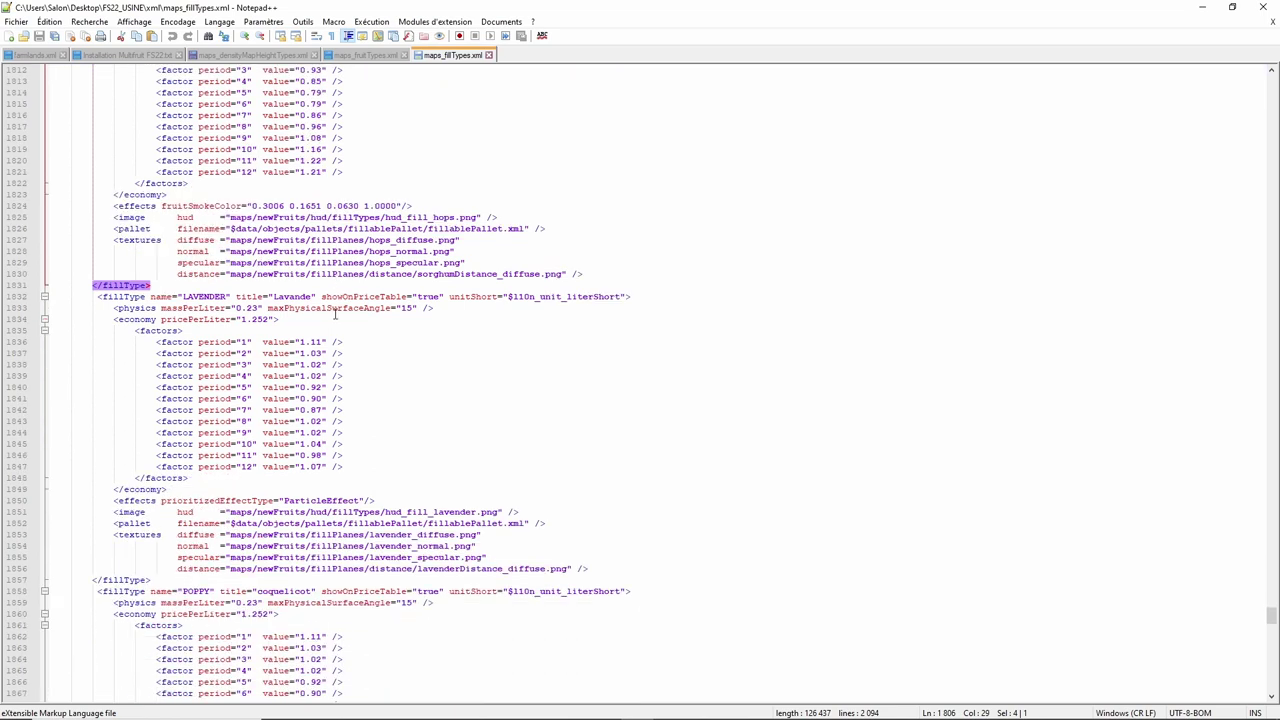
scroll(336, 313, down, 1)
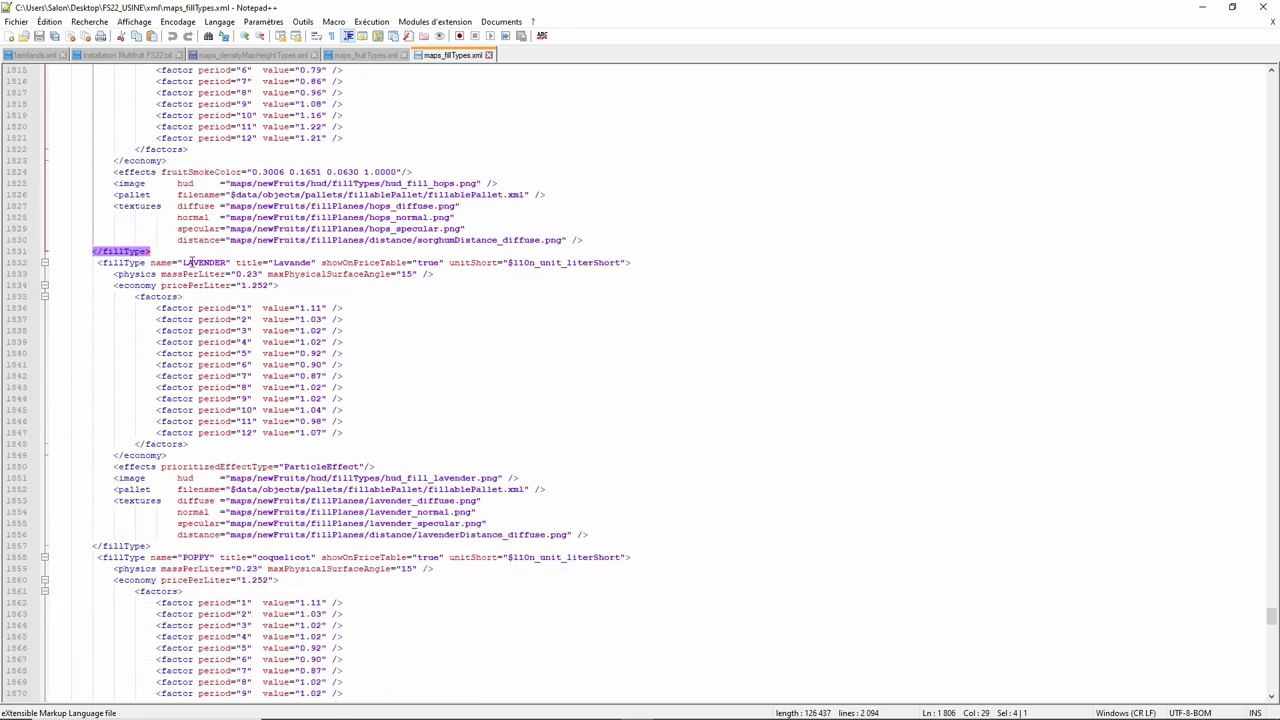
drag(182, 262, 227, 269)
right_click(226, 268)
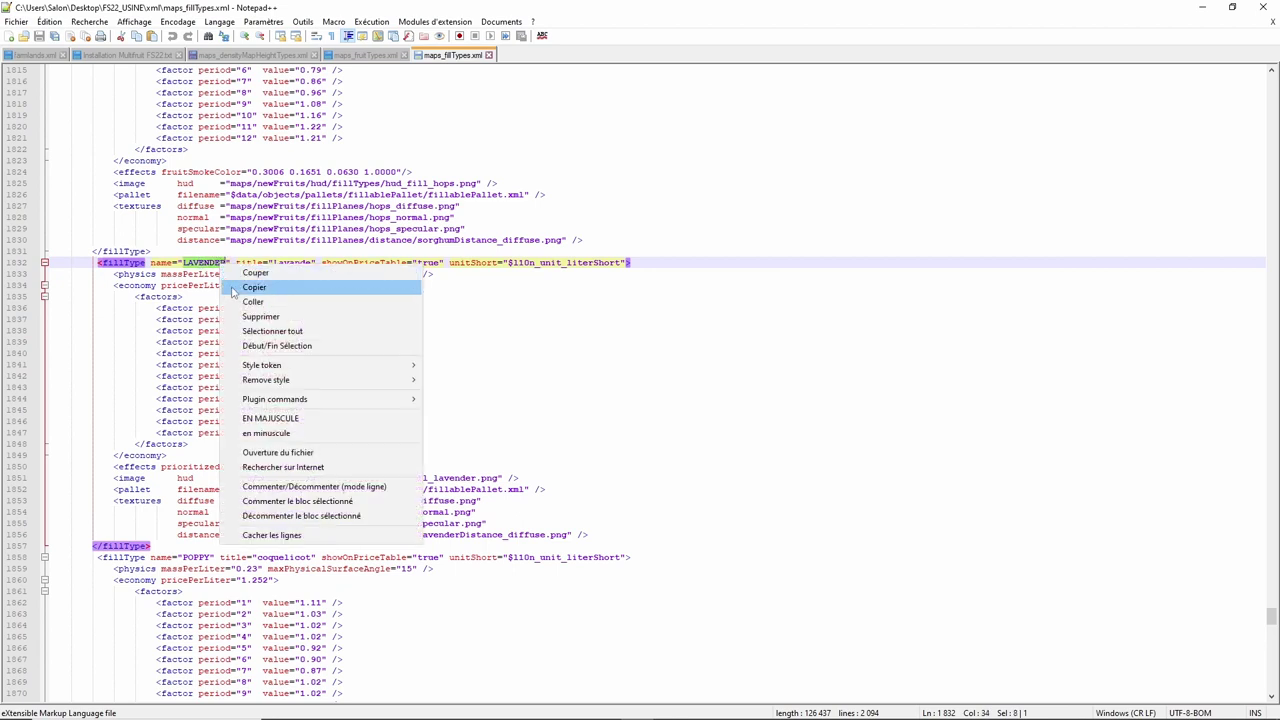
click(240, 288)
click(229, 56)
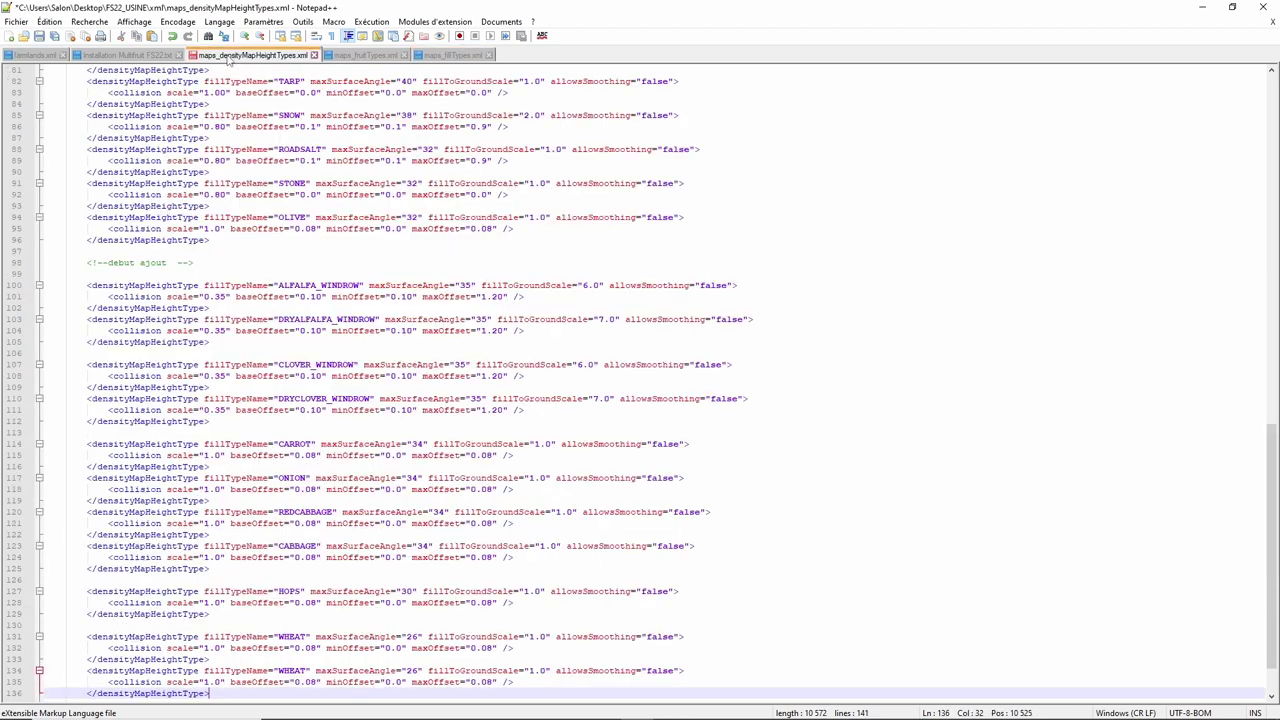
scroll(290, 455, down, 2)
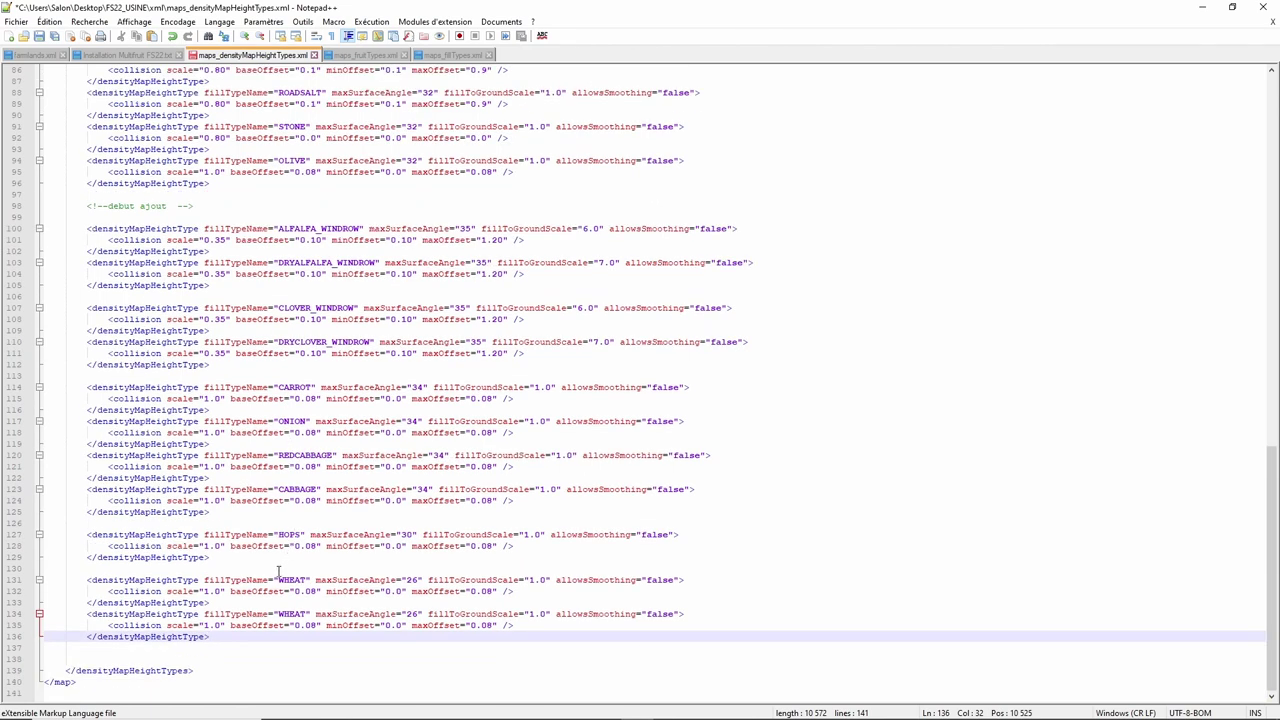
drag(277, 580, 308, 581)
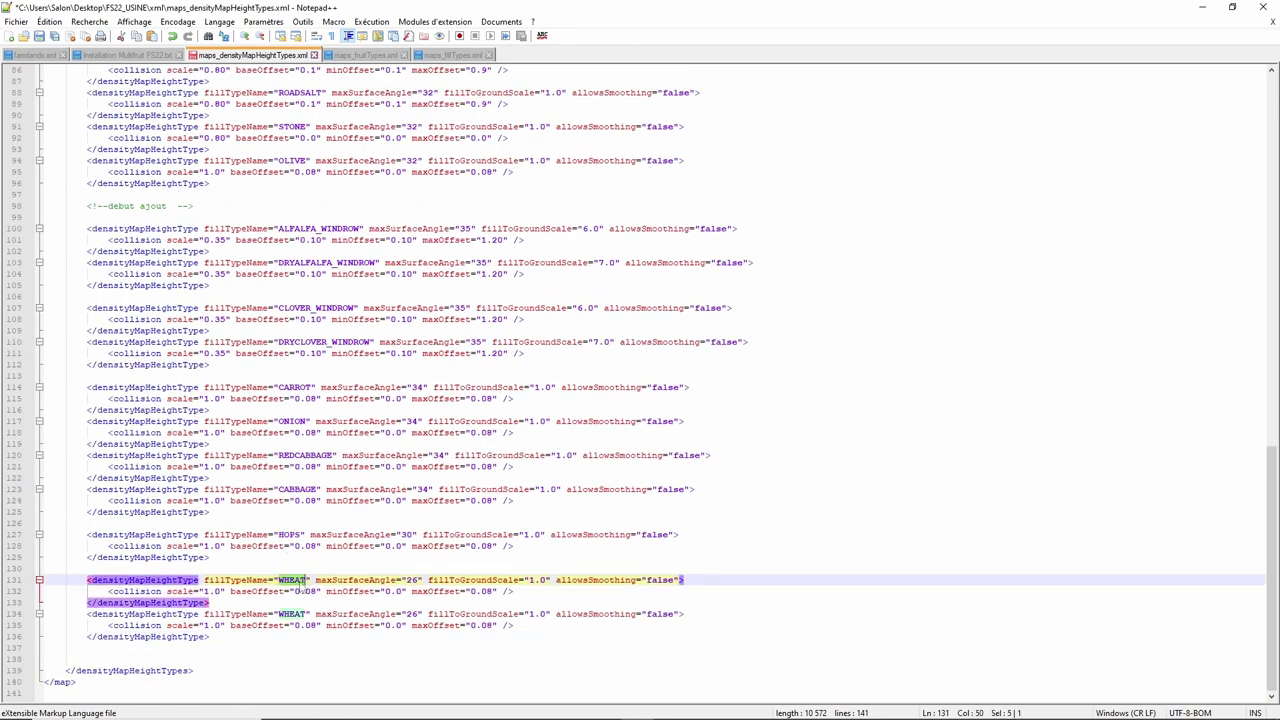
right_click(300, 590)
click(345, 338)
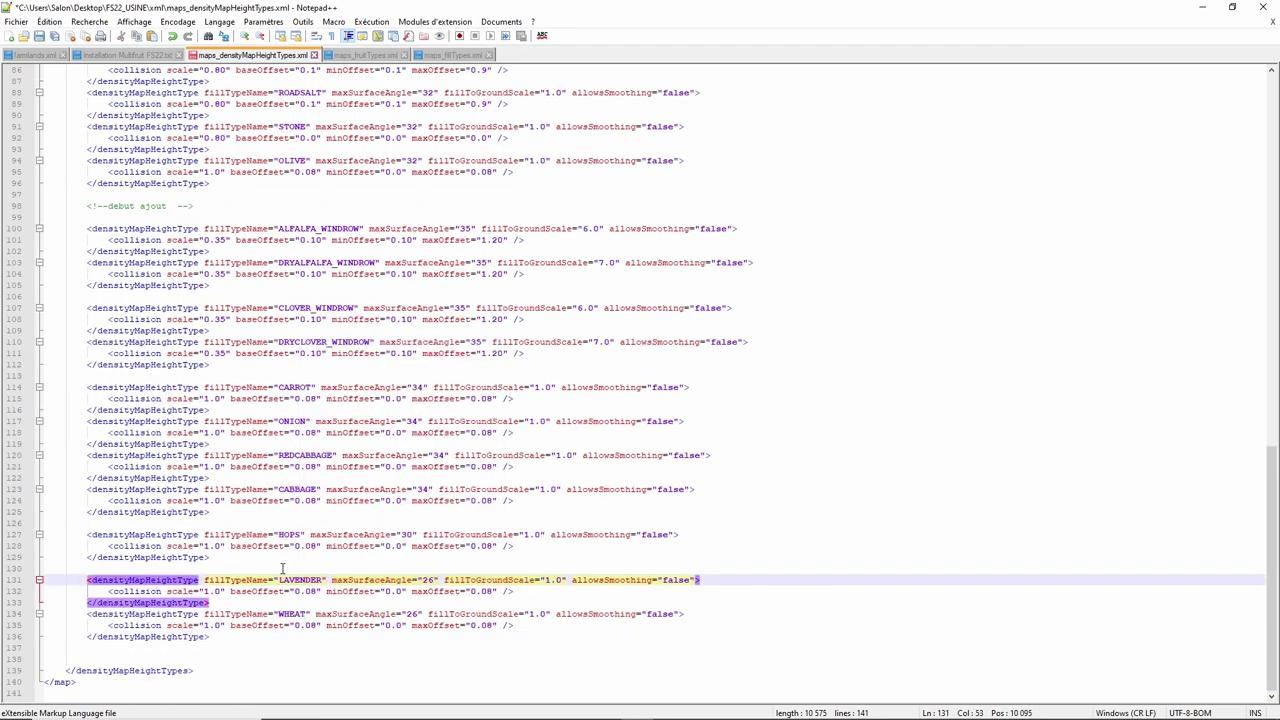
- Duplicate the complete WHEAT block below the LAVENDER block, placing the copy directly beneath it
drag(89, 614, 212, 637)
right_click(212, 637)
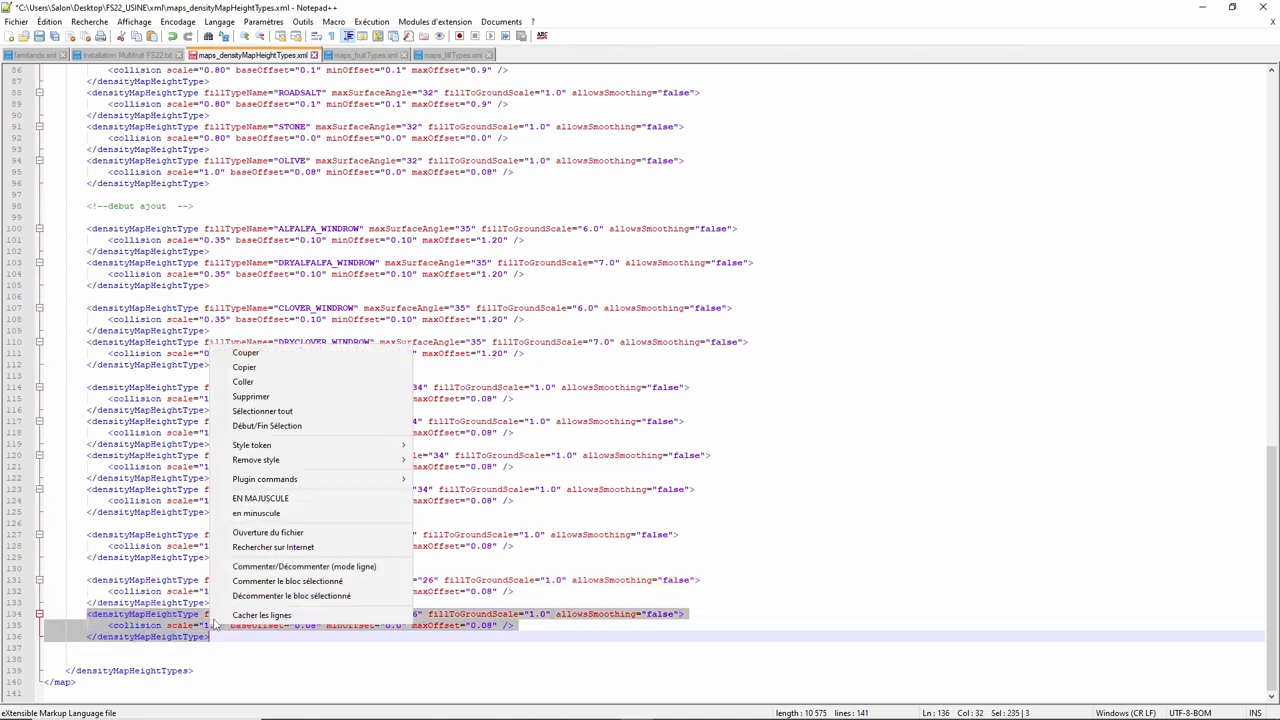
click(297, 368)
click(223, 641)
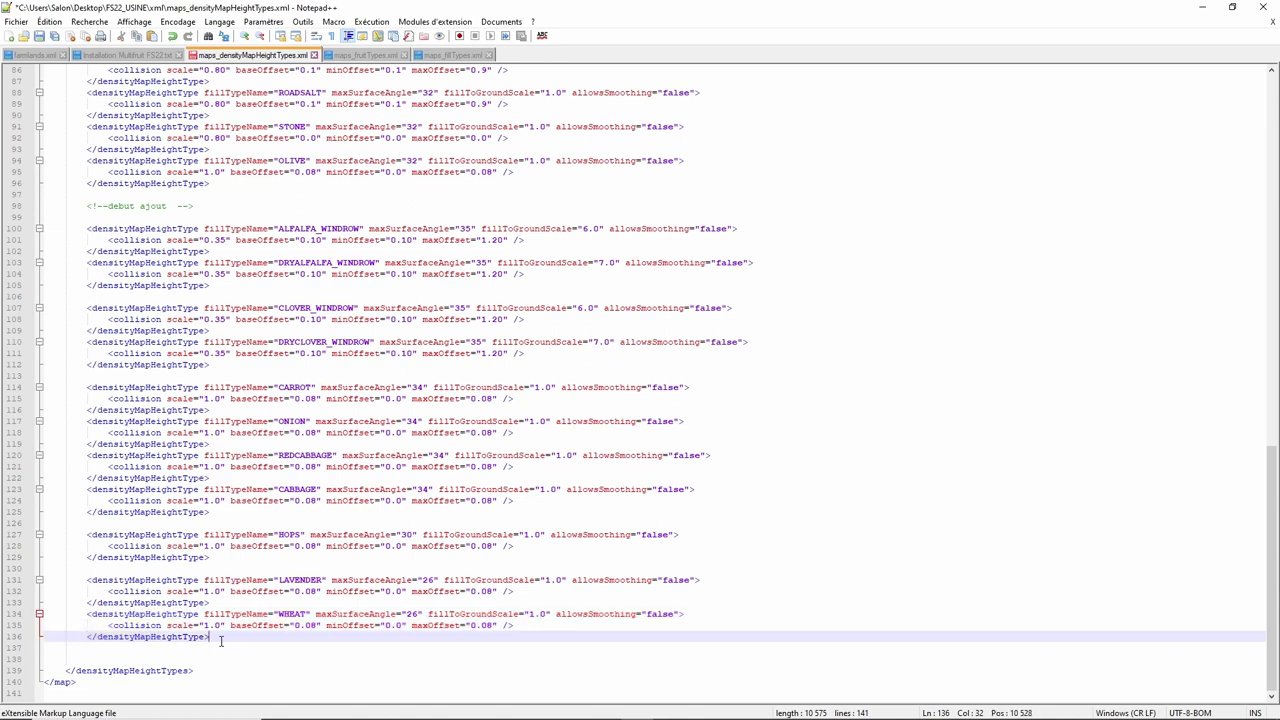
key(Return)
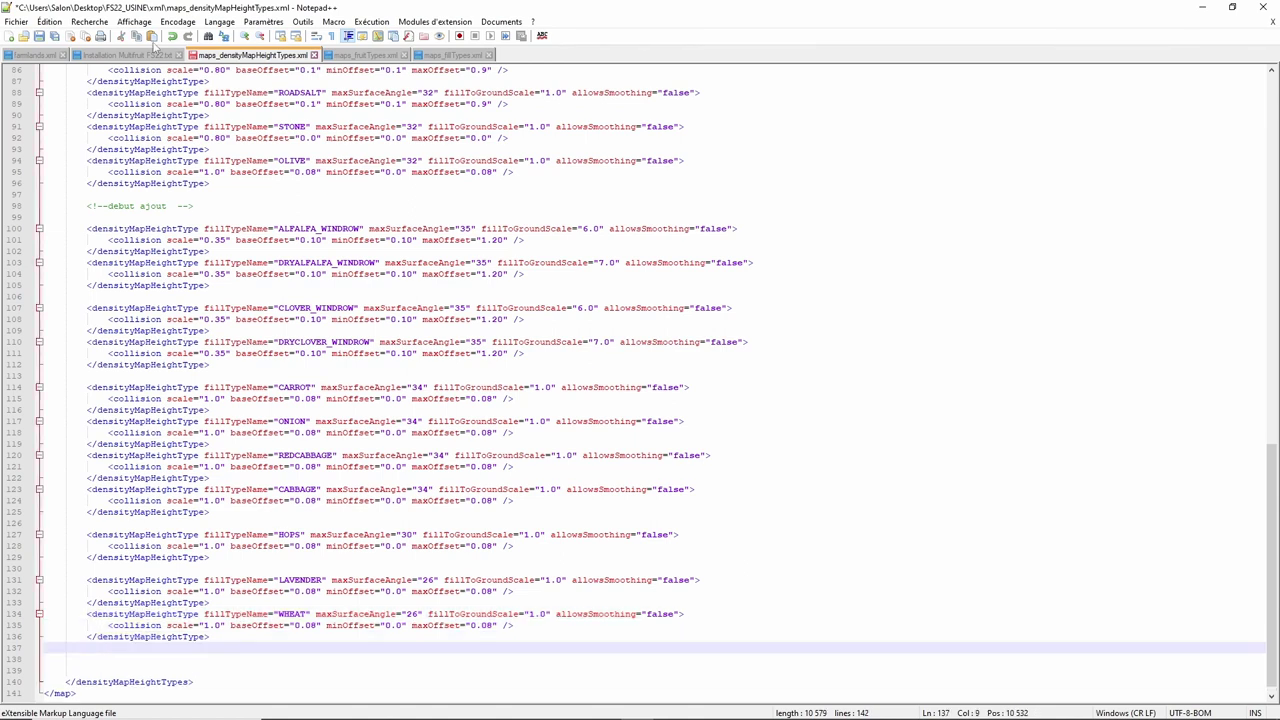
click(155, 36)
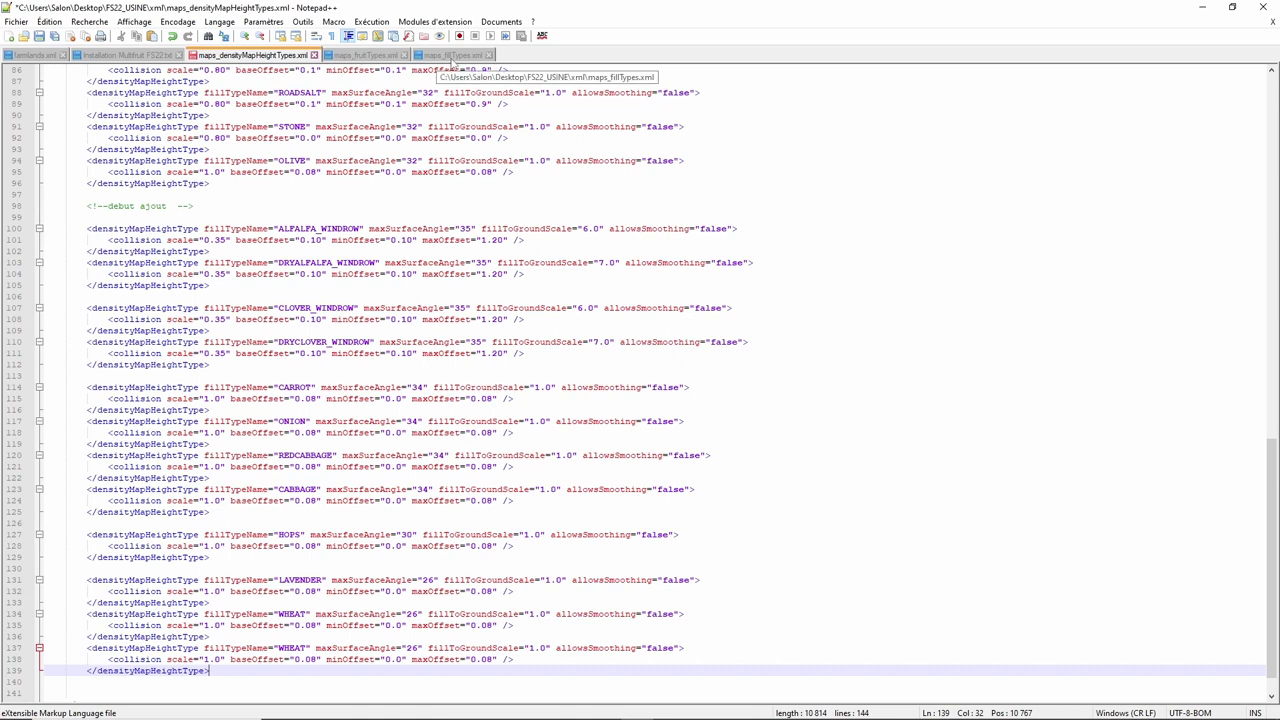
- Copy the name POPPY from maps_fillTypes.xml over WHEAT in the block directly below LAVENDER in maps_densityMapHeightTypes.xml
click(447, 55)
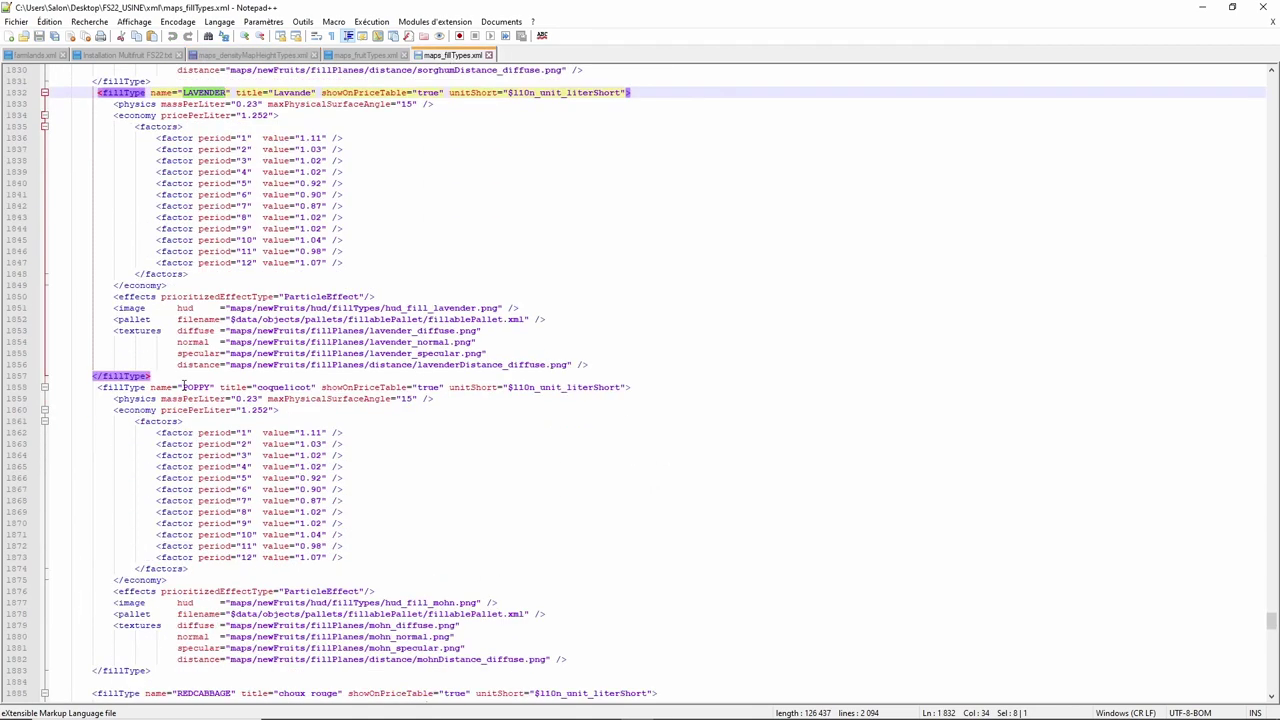
double_click(192, 387)
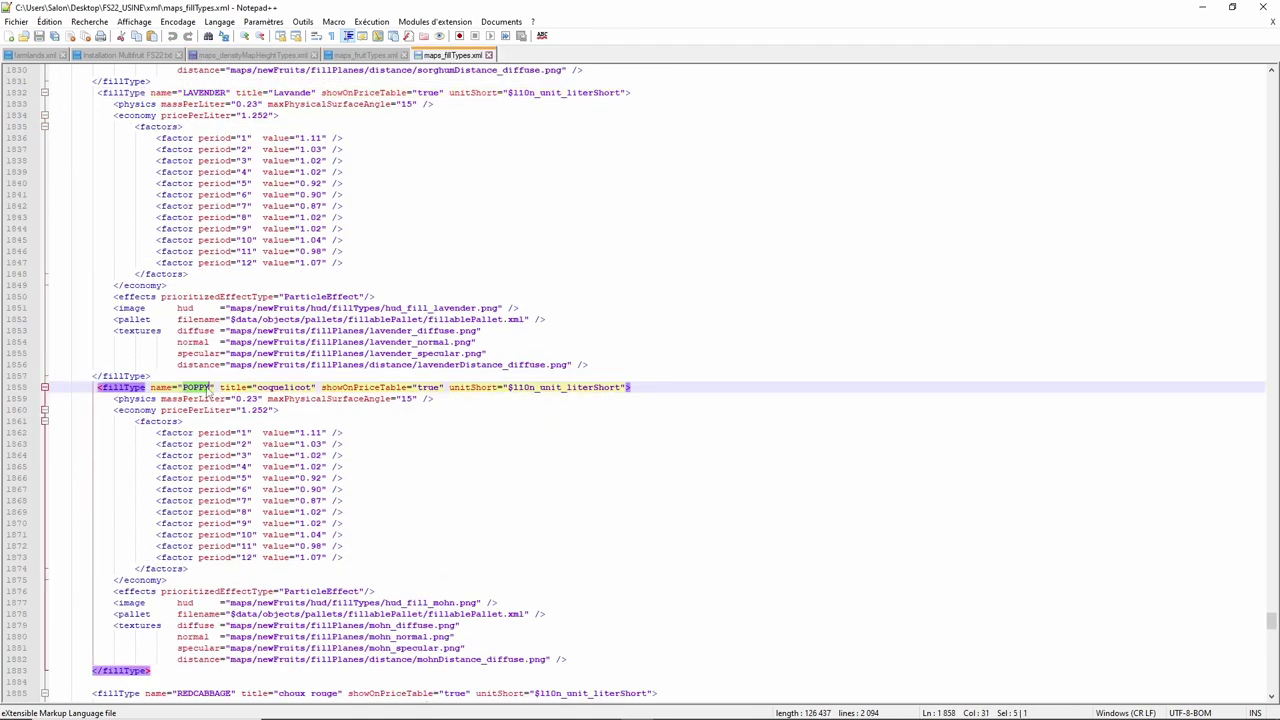
right_click(208, 390)
click(225, 411)
click(222, 57)
scroll(270, 603, down, 1)
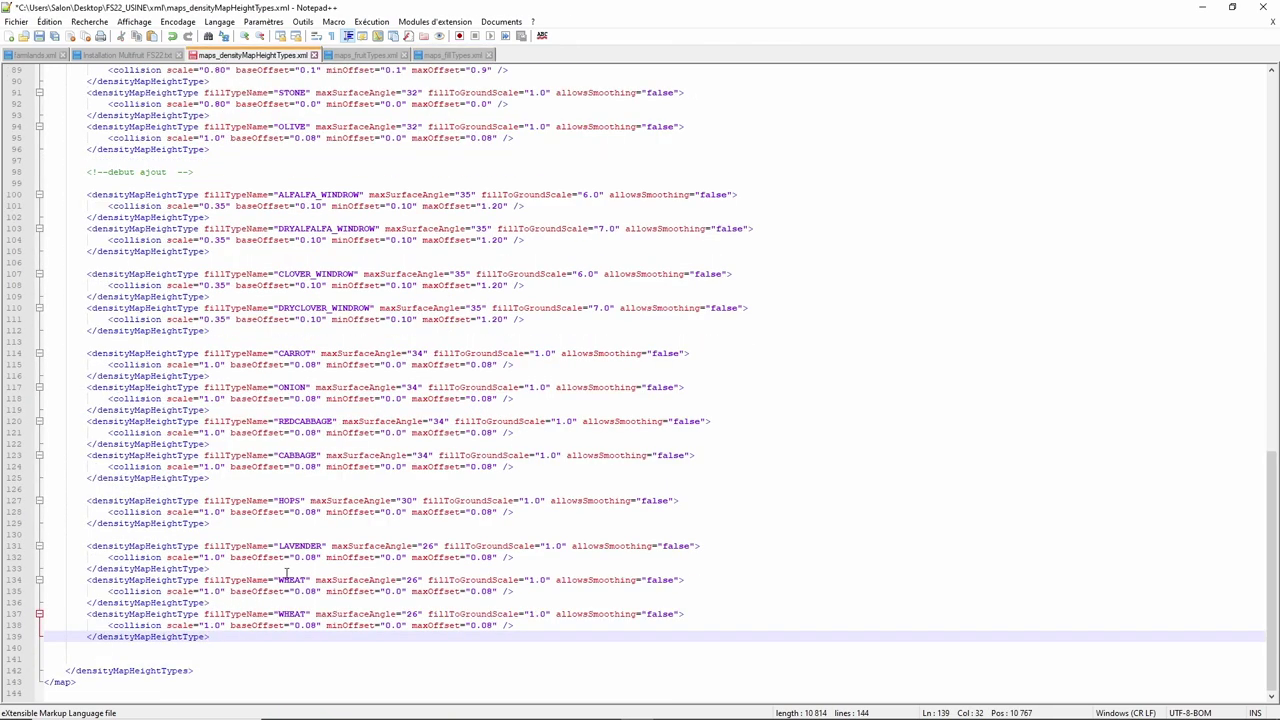
drag(279, 582, 306, 583)
right_click(306, 583)
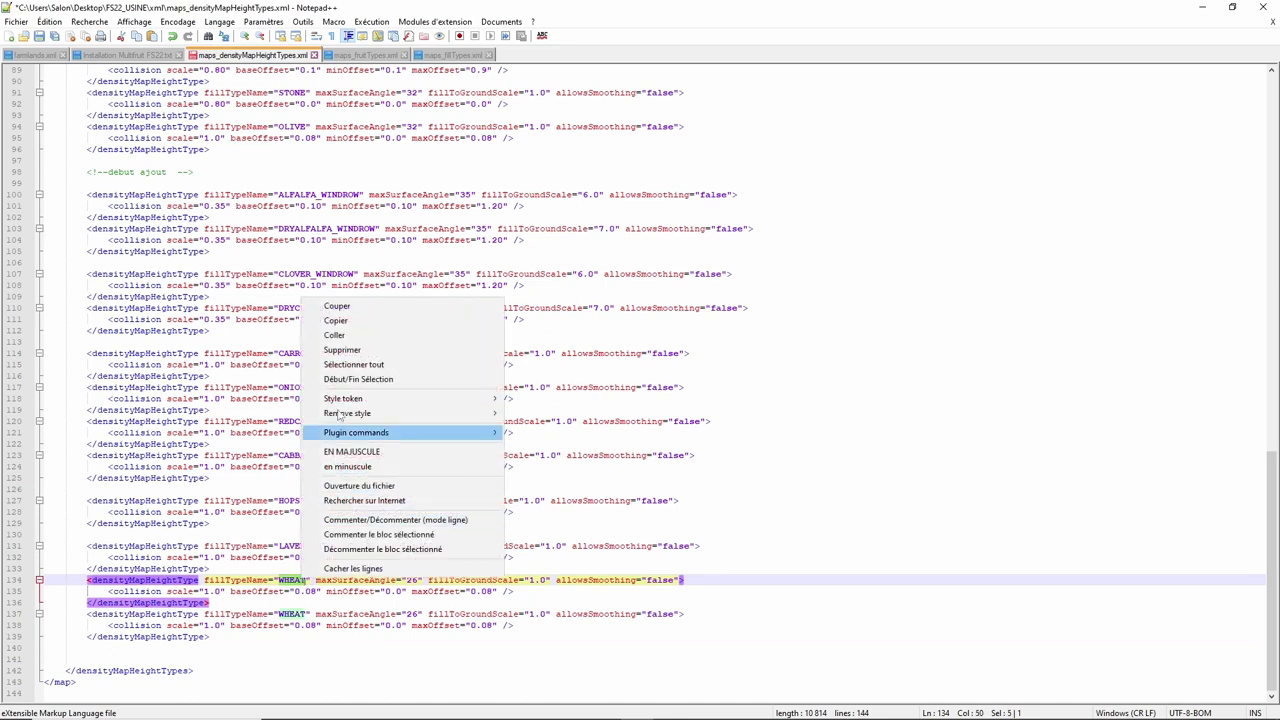
click(328, 335)
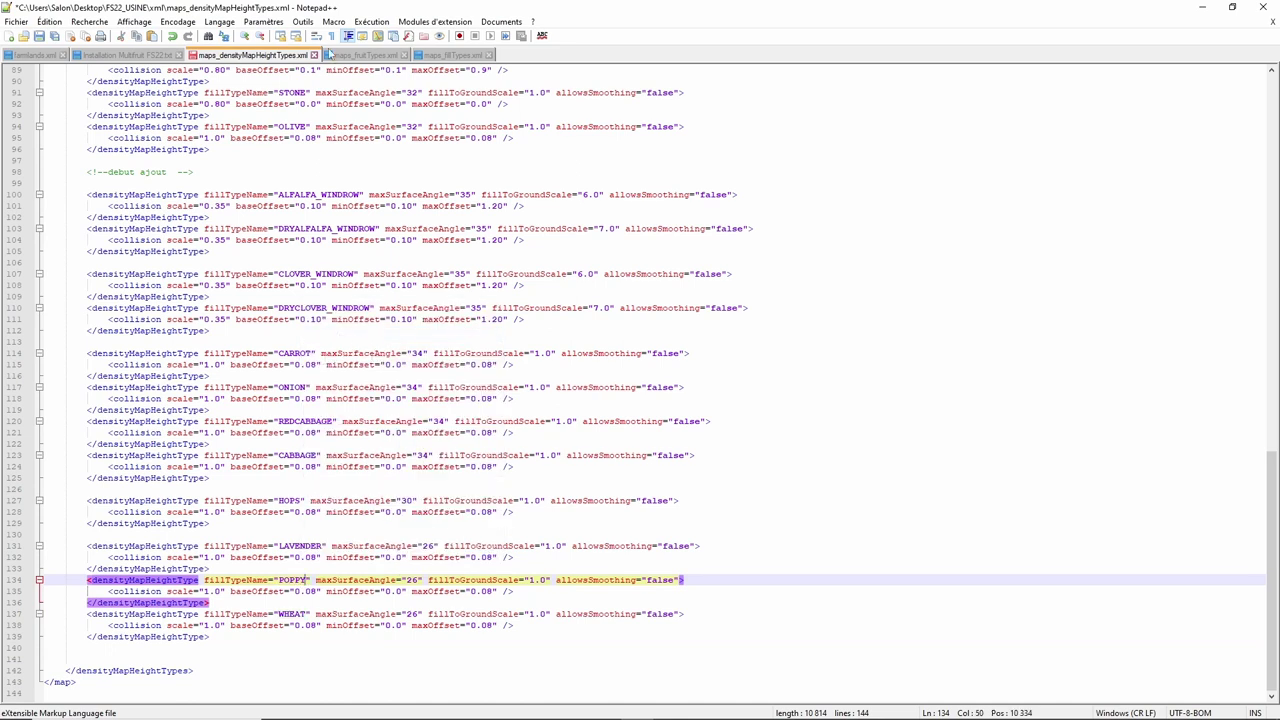
- Copy the name RYE from maps_fillTypes.xml over WHEAT in the last block of maps_densityMapHeightTypes.xml
click(449, 55)
scroll(239, 445, down, 11)
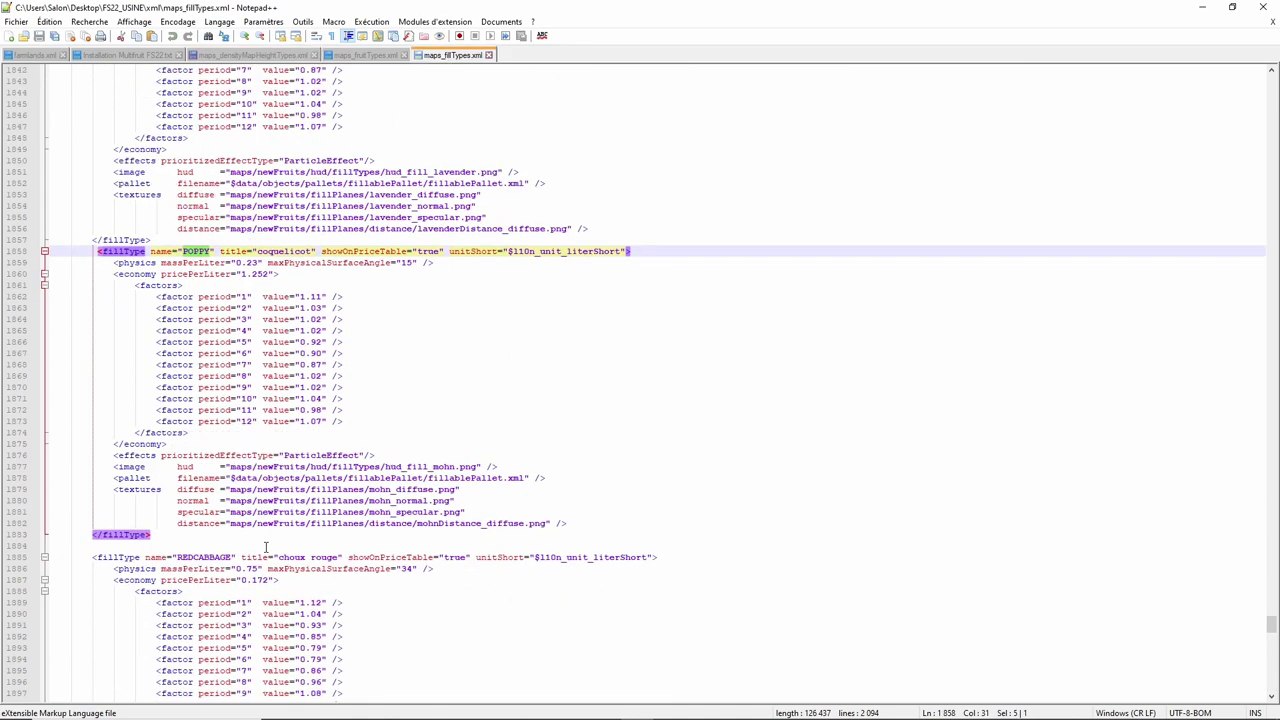
scroll(256, 517, down, 12)
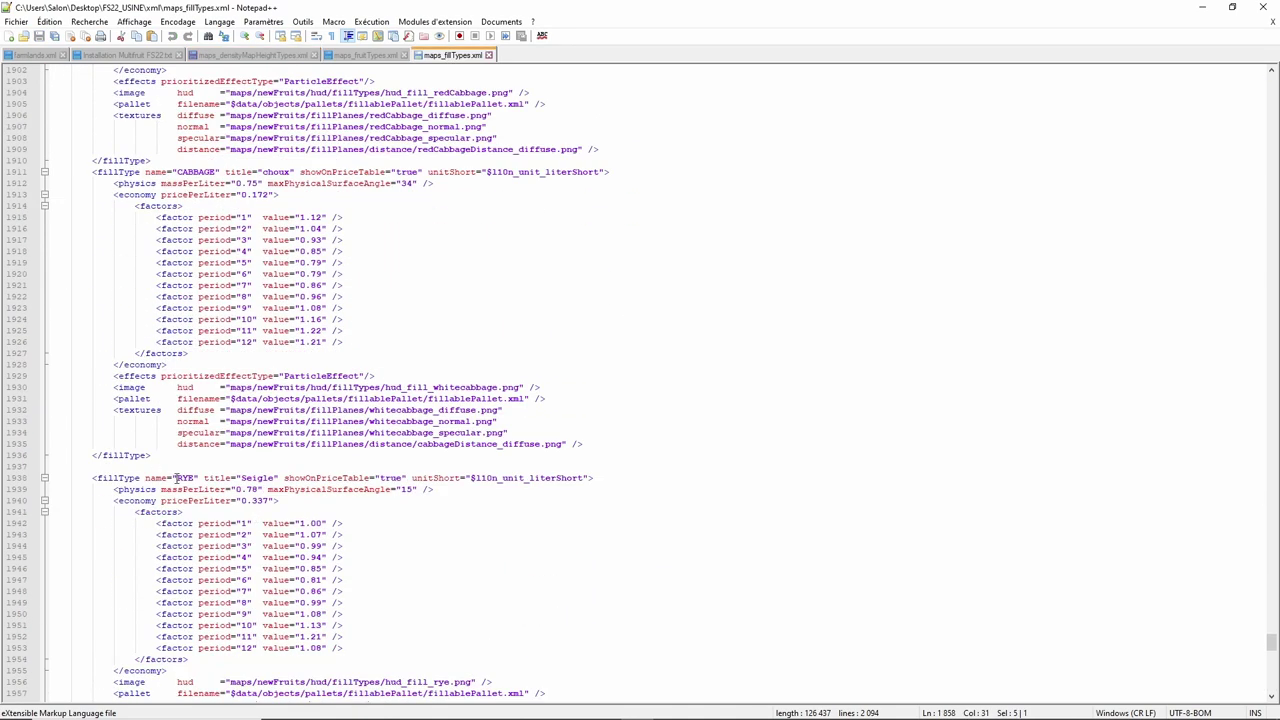
drag(177, 478, 196, 480)
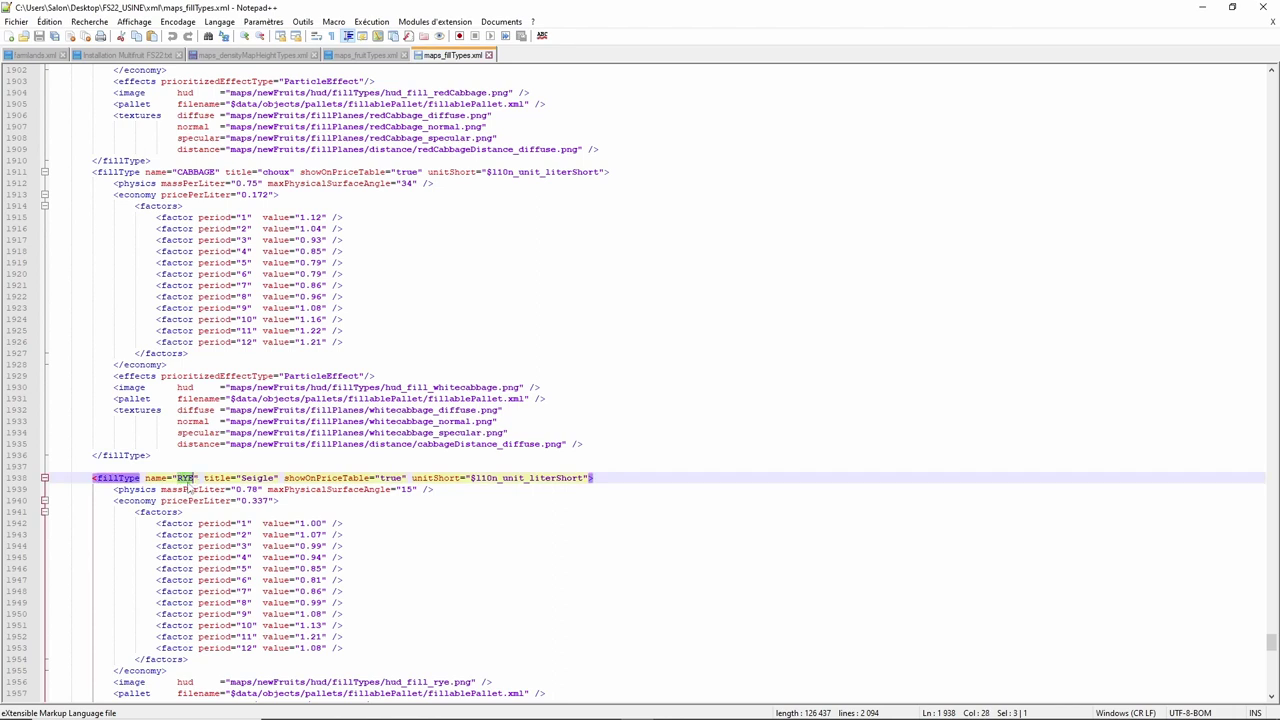
right_click(187, 488)
click(224, 221)
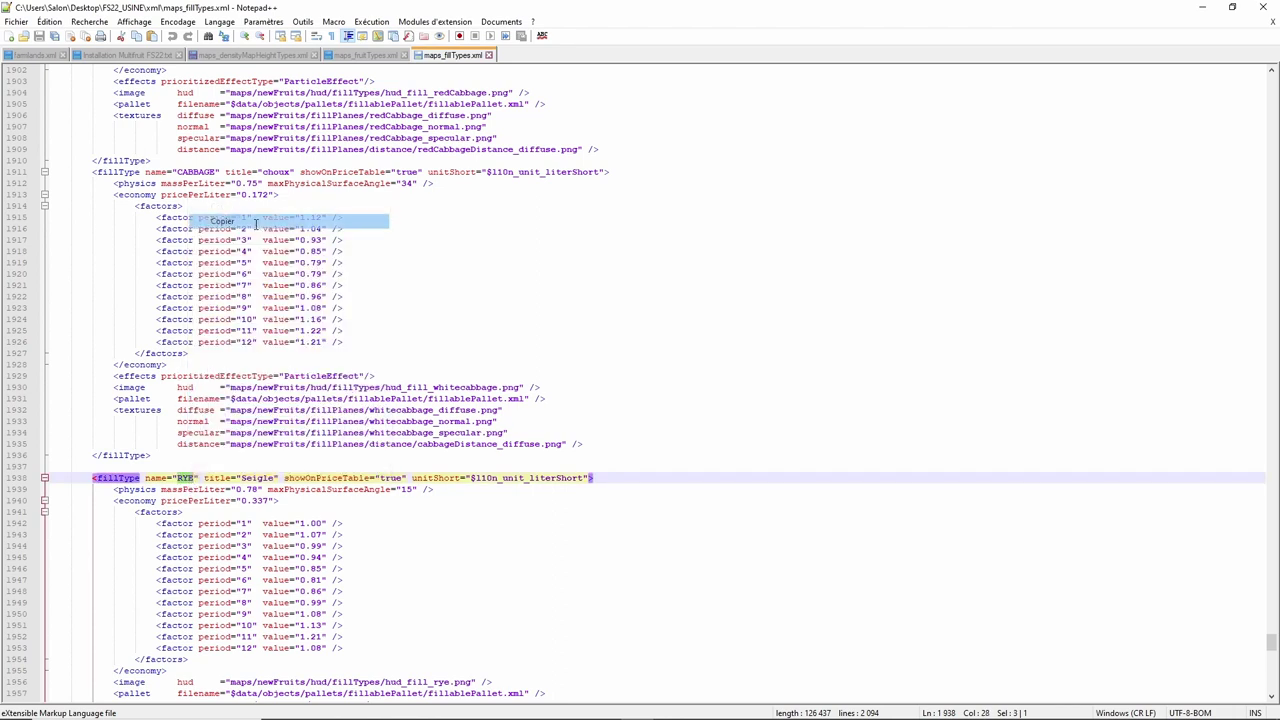
click(250, 56)
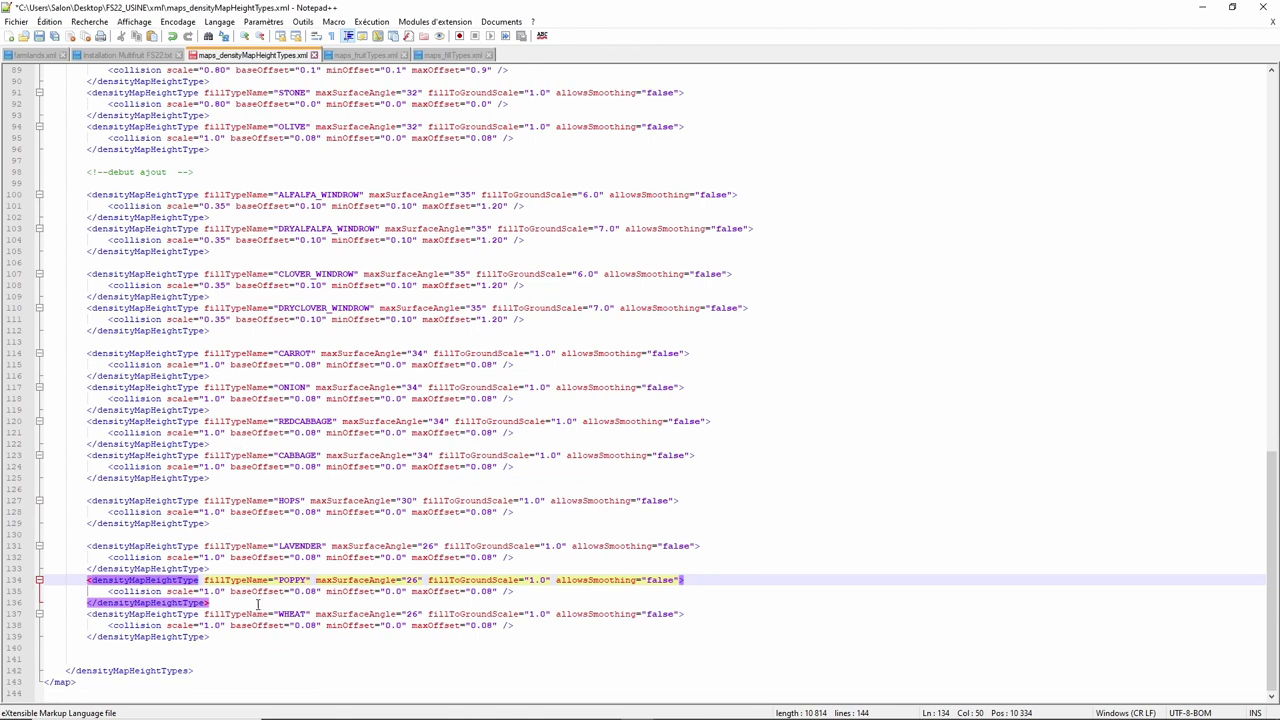
drag(281, 612, 297, 613)
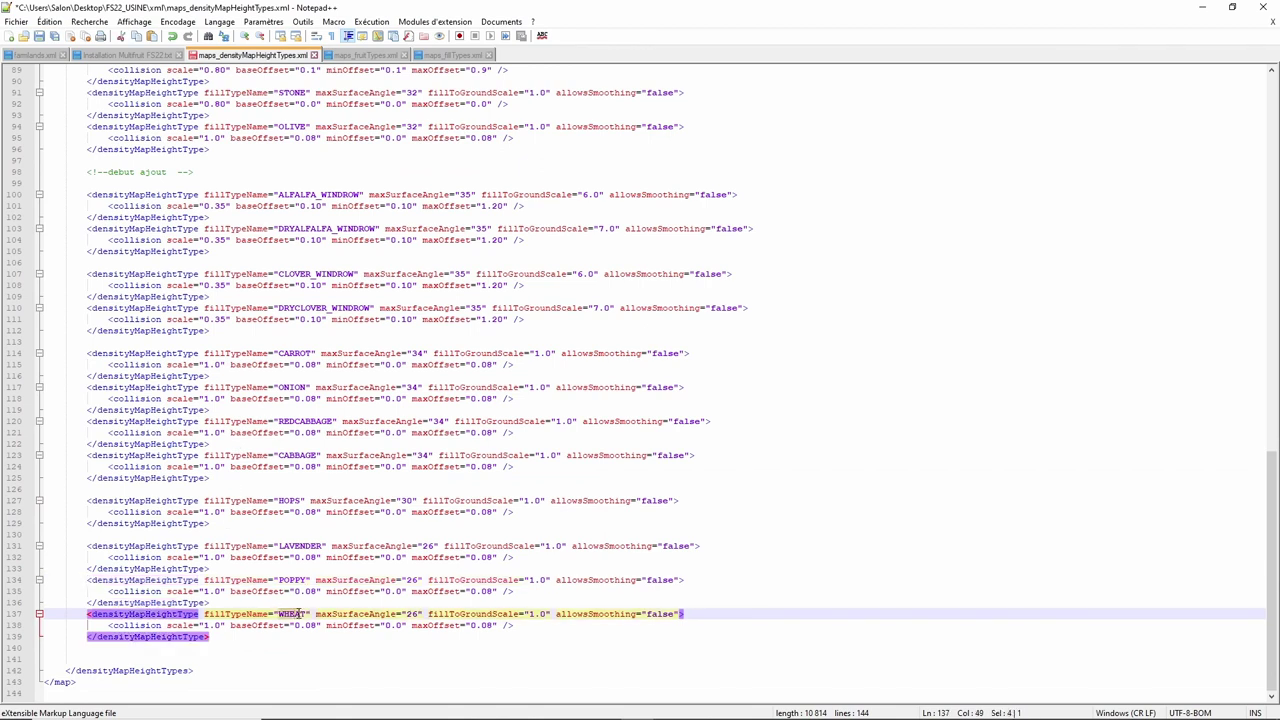
right_click(300, 612)
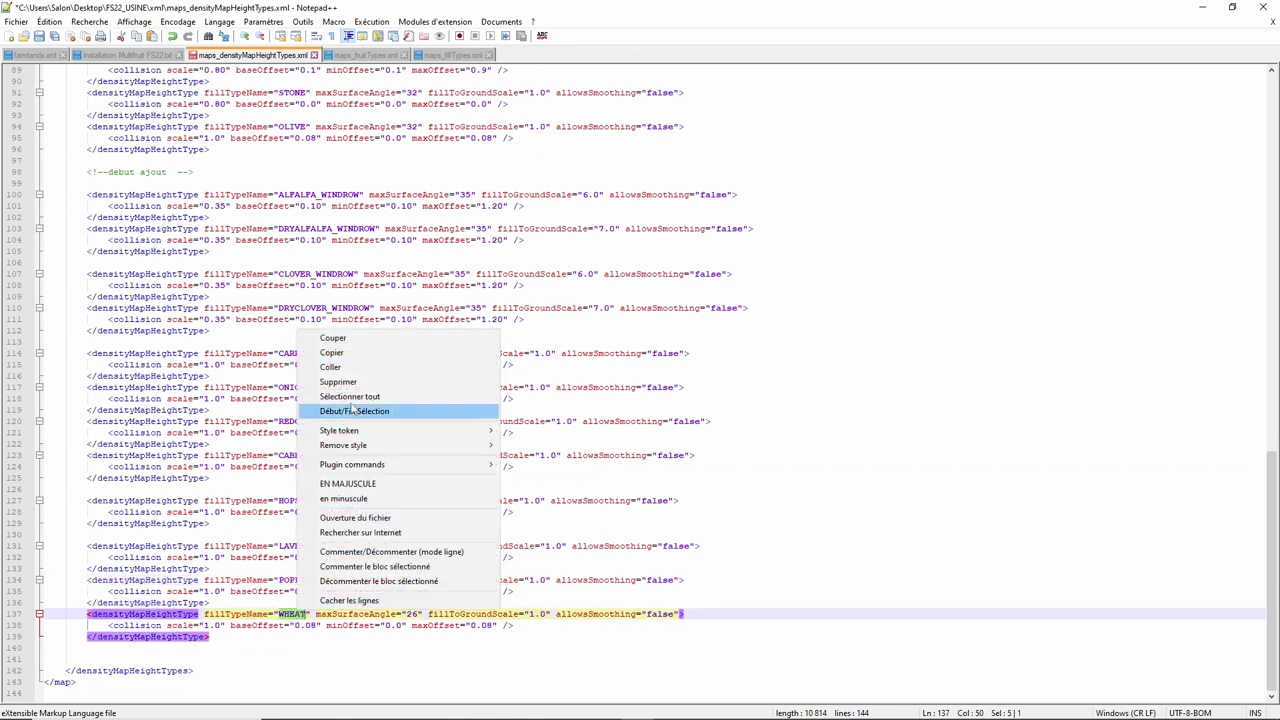
click(355, 367)
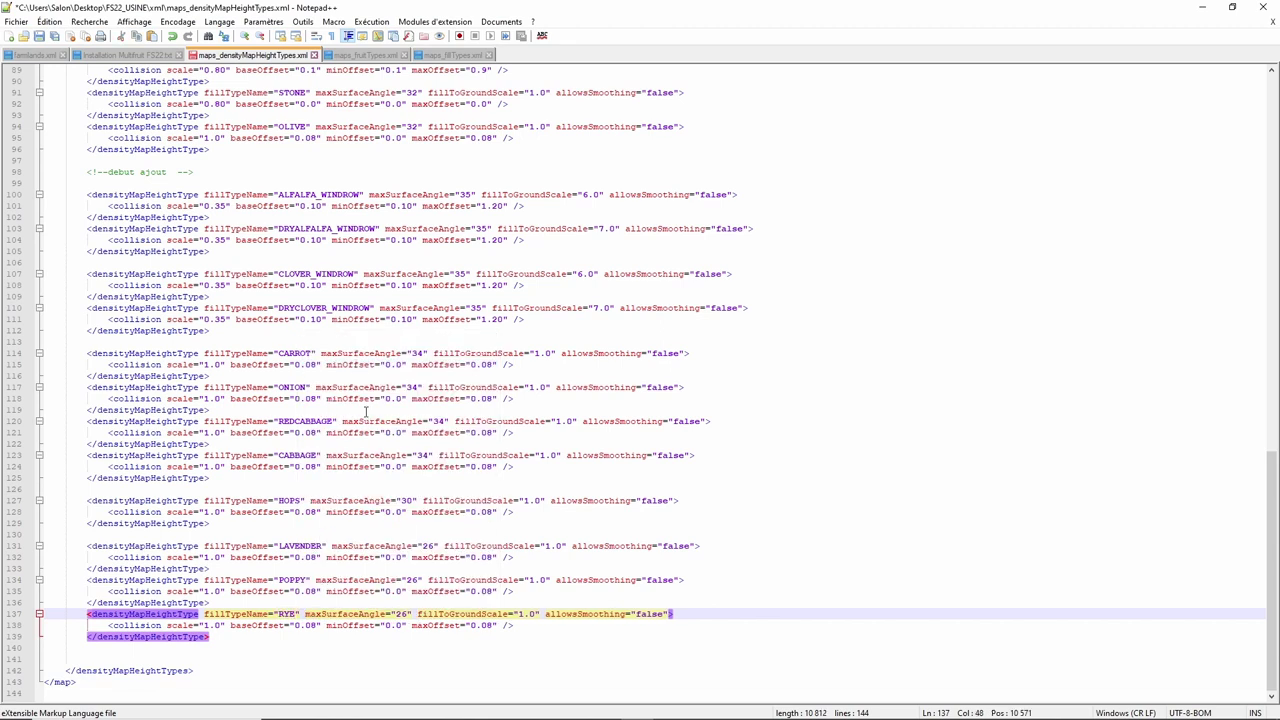
- Save maps_densityMapHeightTypes.xml, and close it together with maps_fruitTypes.xml and maps_fillTypes.xml
click(39, 36)
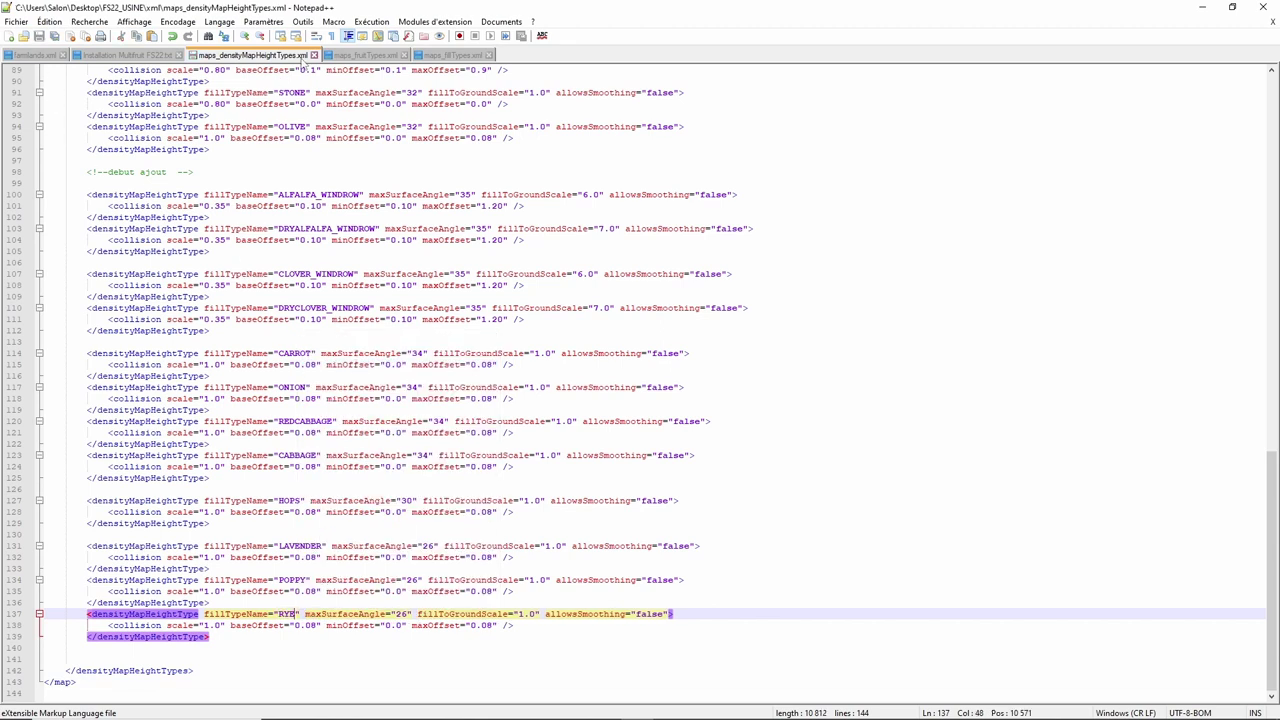
click(313, 55)
click(270, 55)
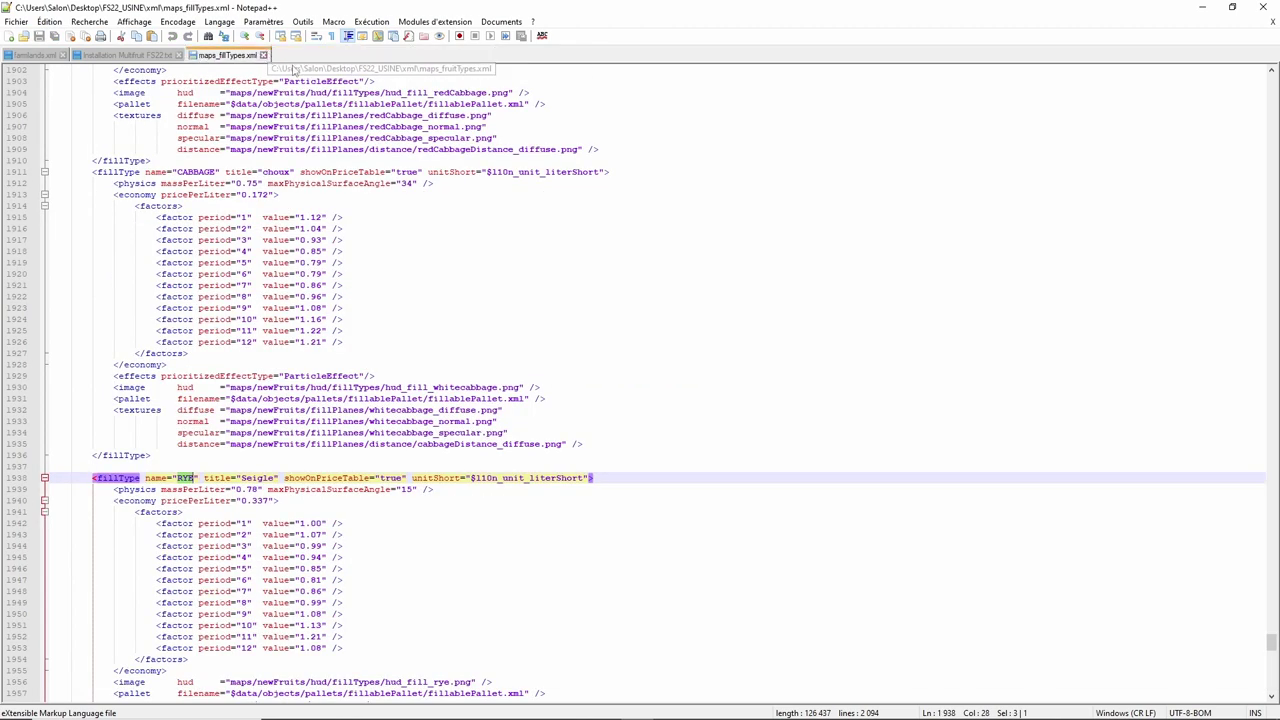
click(264, 55)
- Review Installation Multifruit FS22.txt from the modDesc store items and categories to the map's foliage file and FoliageType entries
click(130, 57)
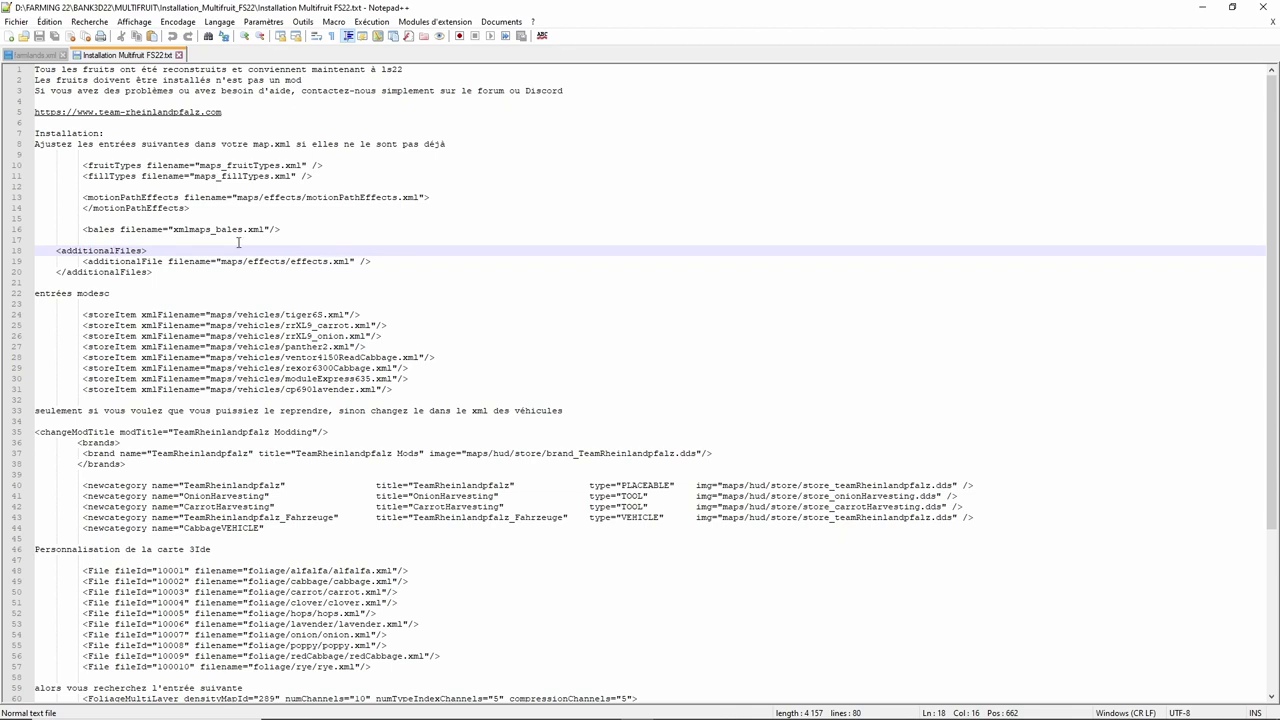
scroll(262, 408, down, 3)
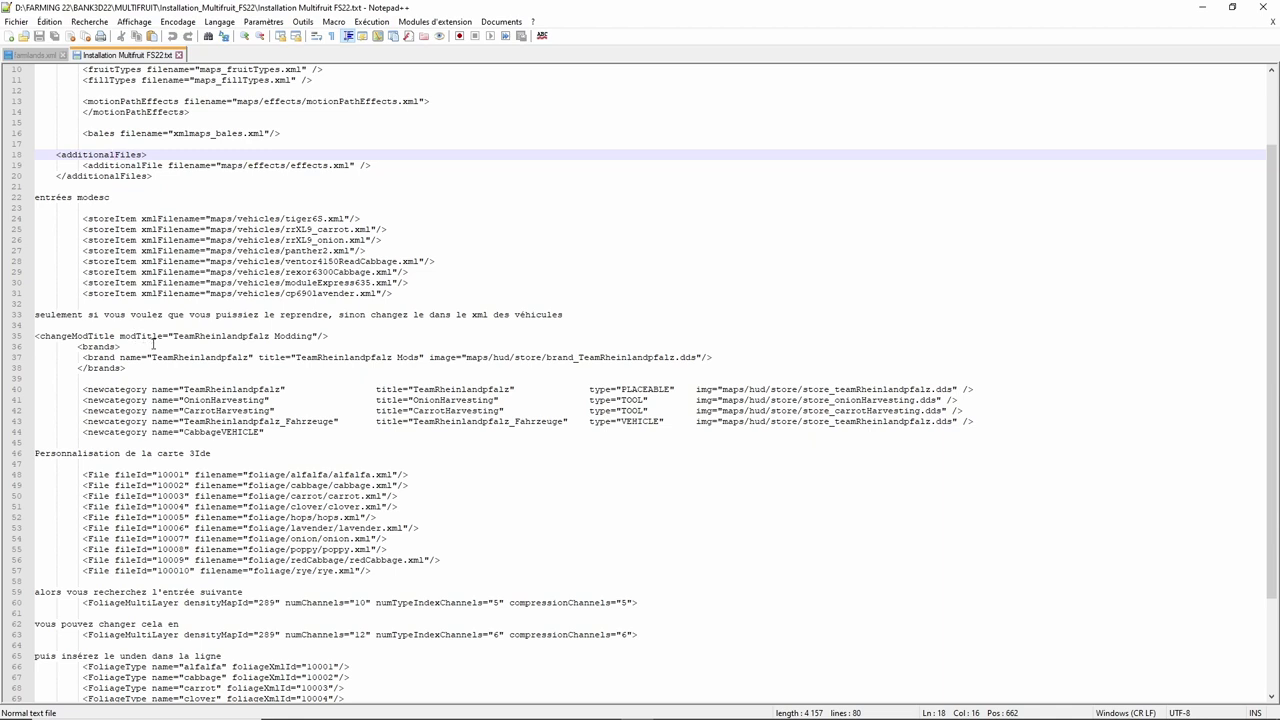
scroll(153, 343, down, 2)
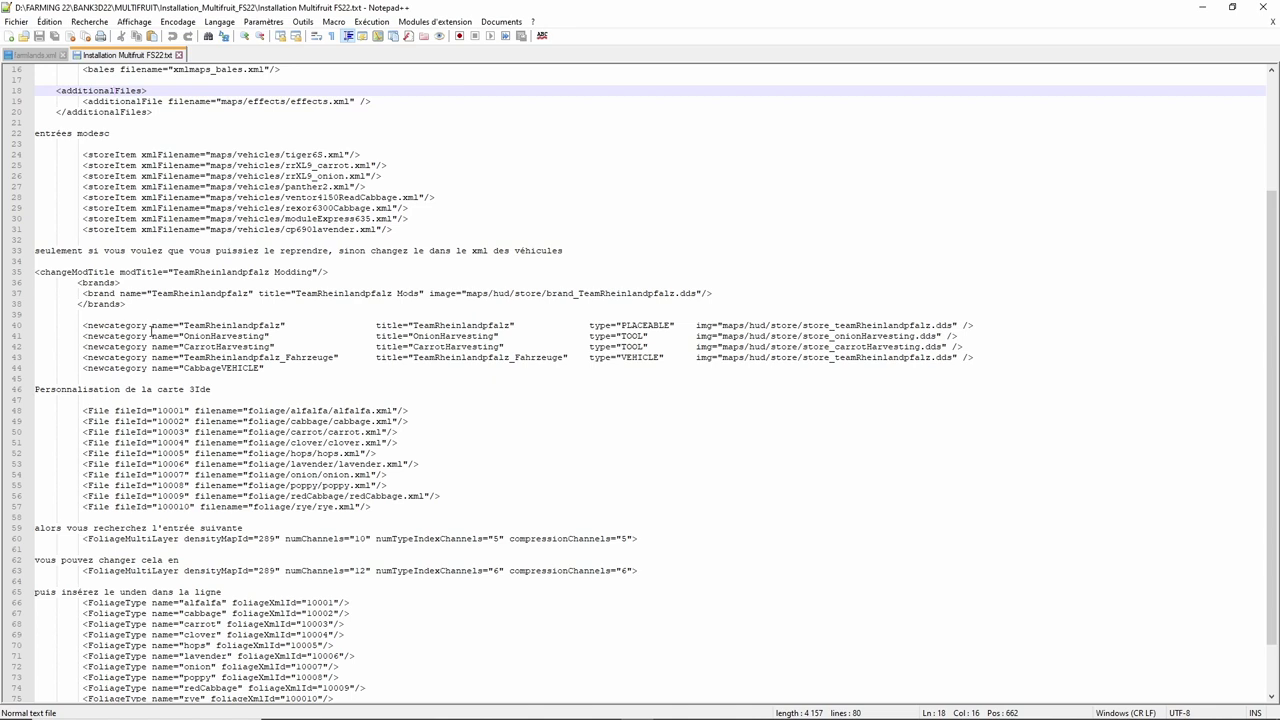
scroll(152, 331, down, 2)
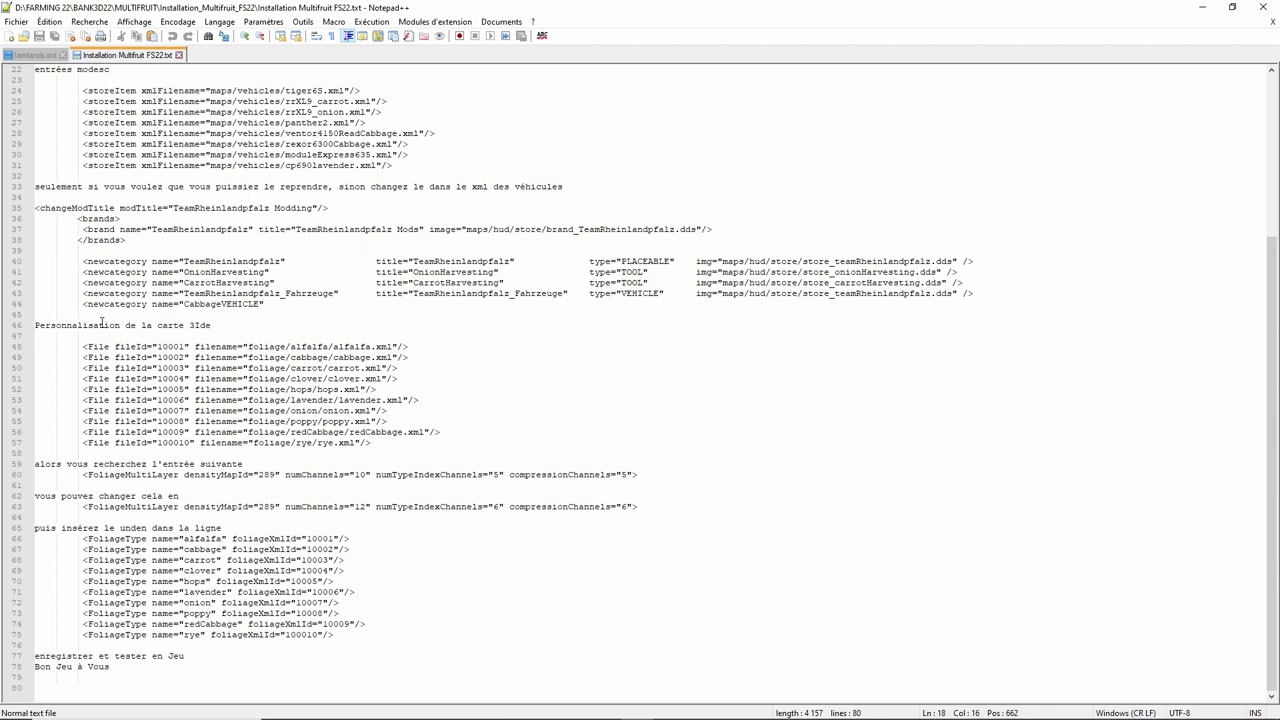
- Copy the folder name newFruits from the maps folder of FS22_USINE
click(105, 325)
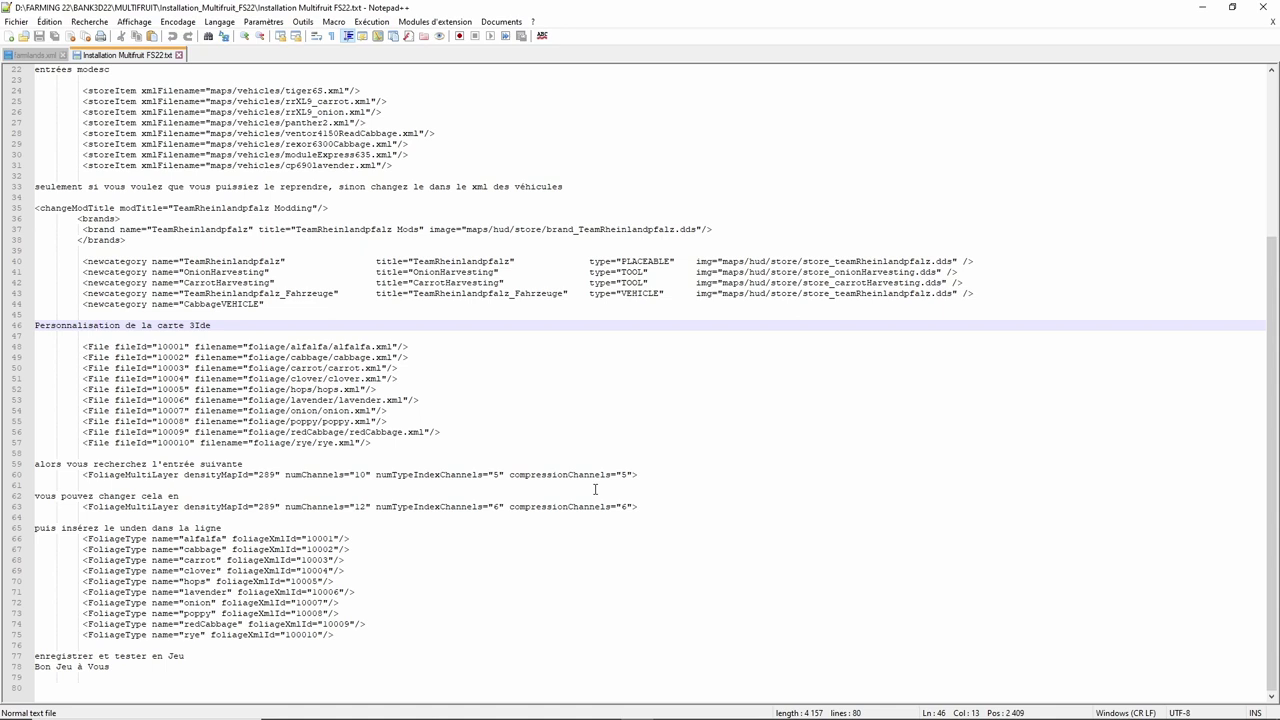
click(252, 347)
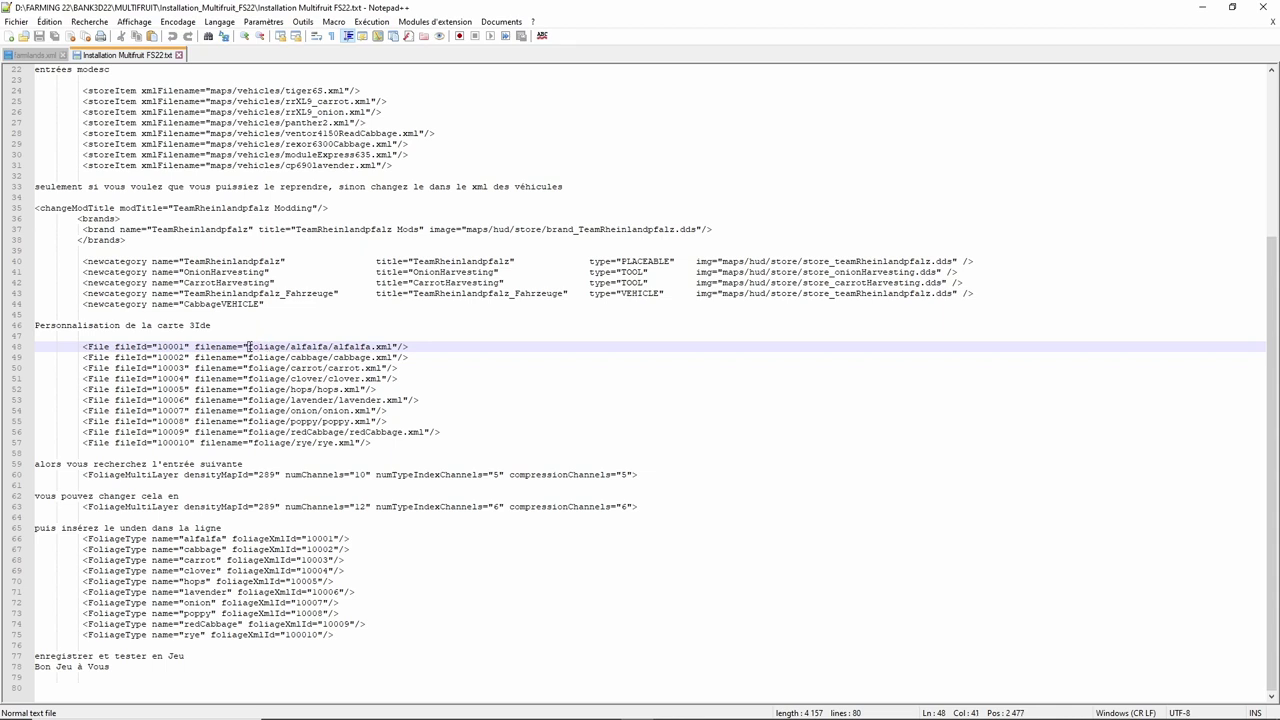
click(1202, 7)
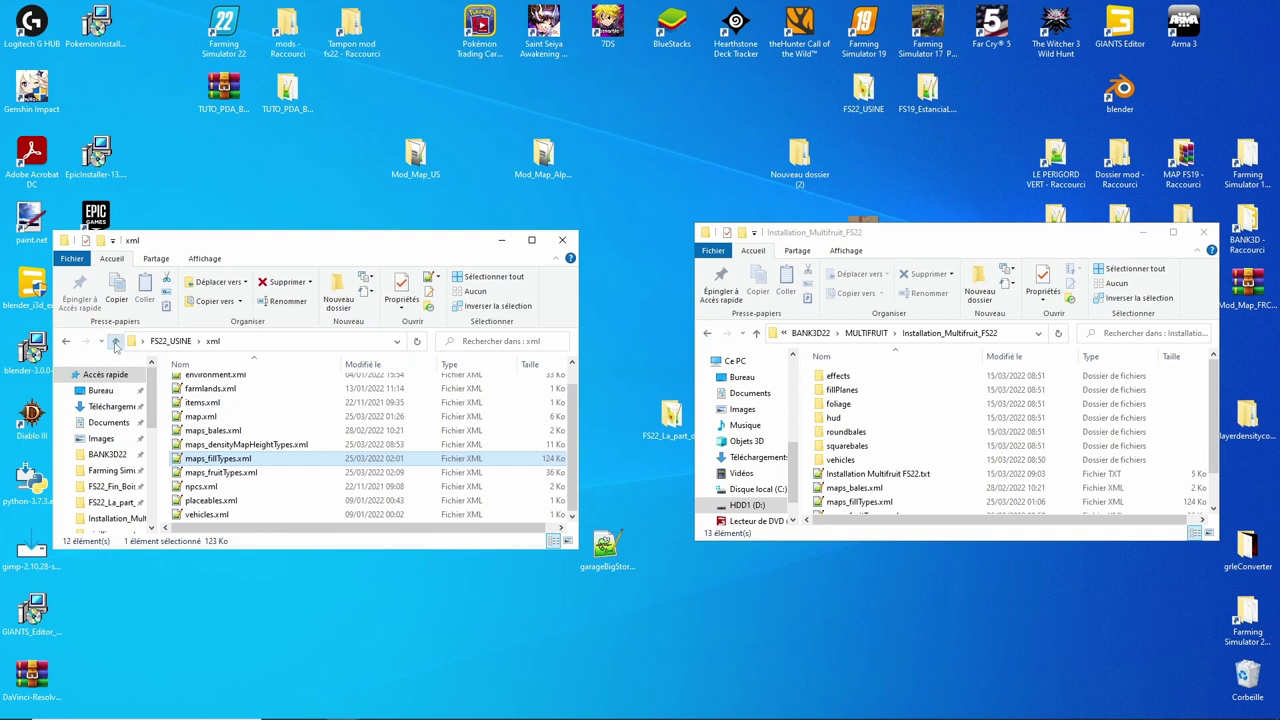
click(115, 341)
double_click(201, 386)
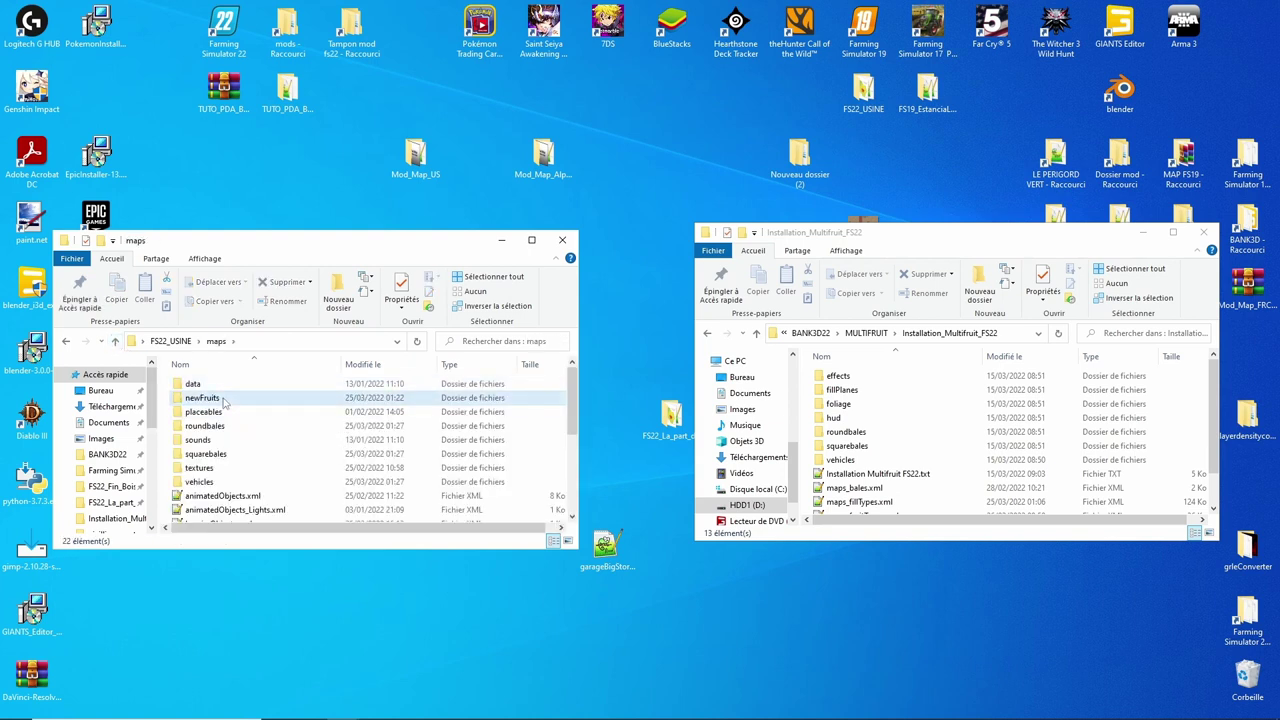
click(224, 400)
click(224, 400)
key(ctrl+c)
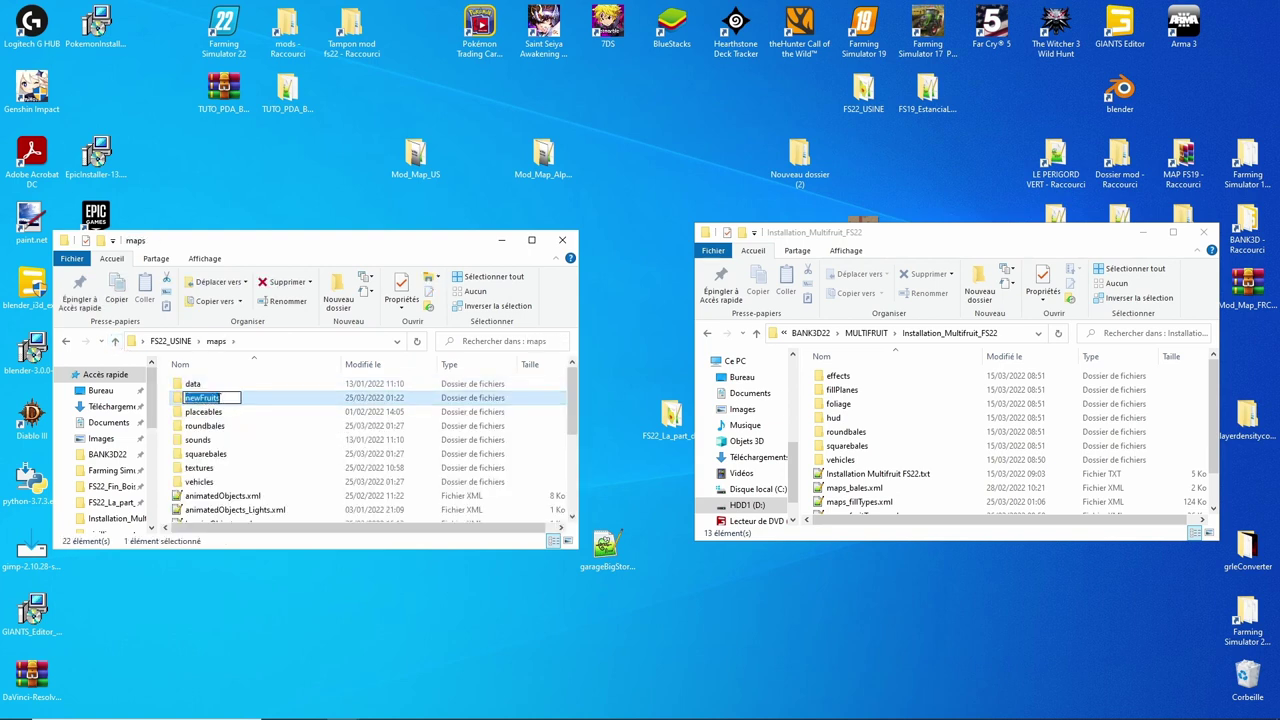
right_click(217, 399)
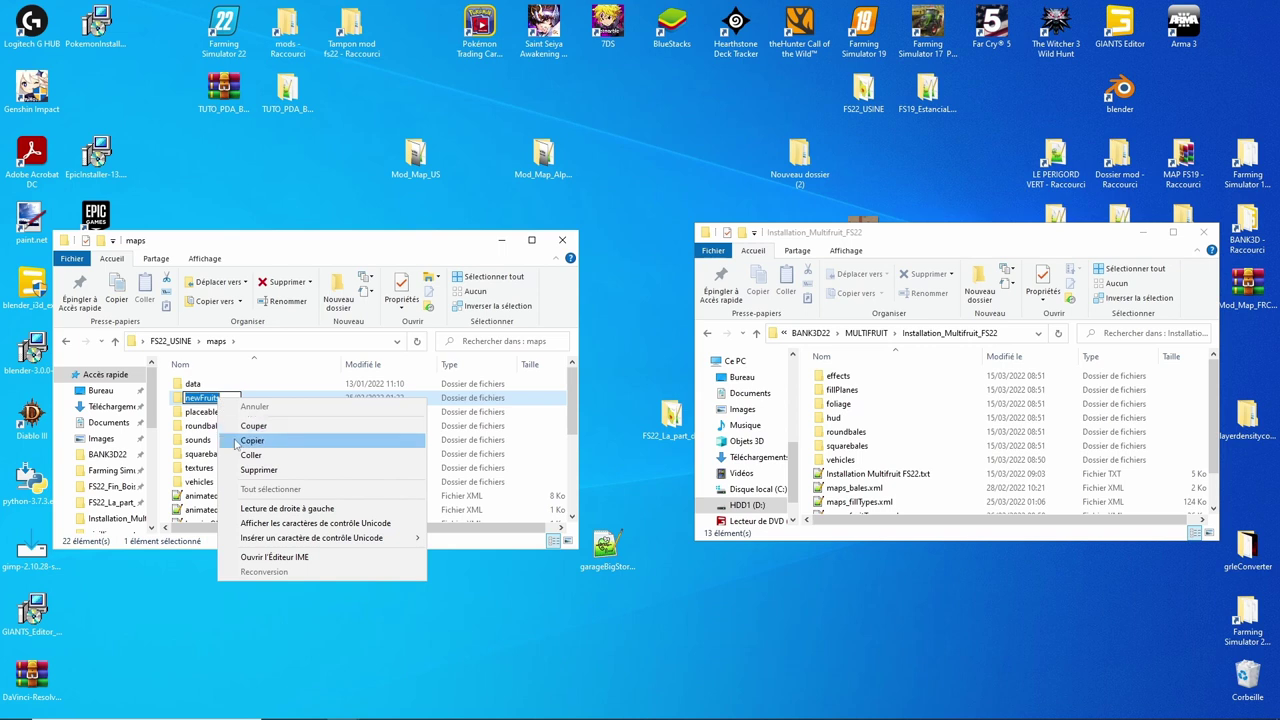
click(240, 441)
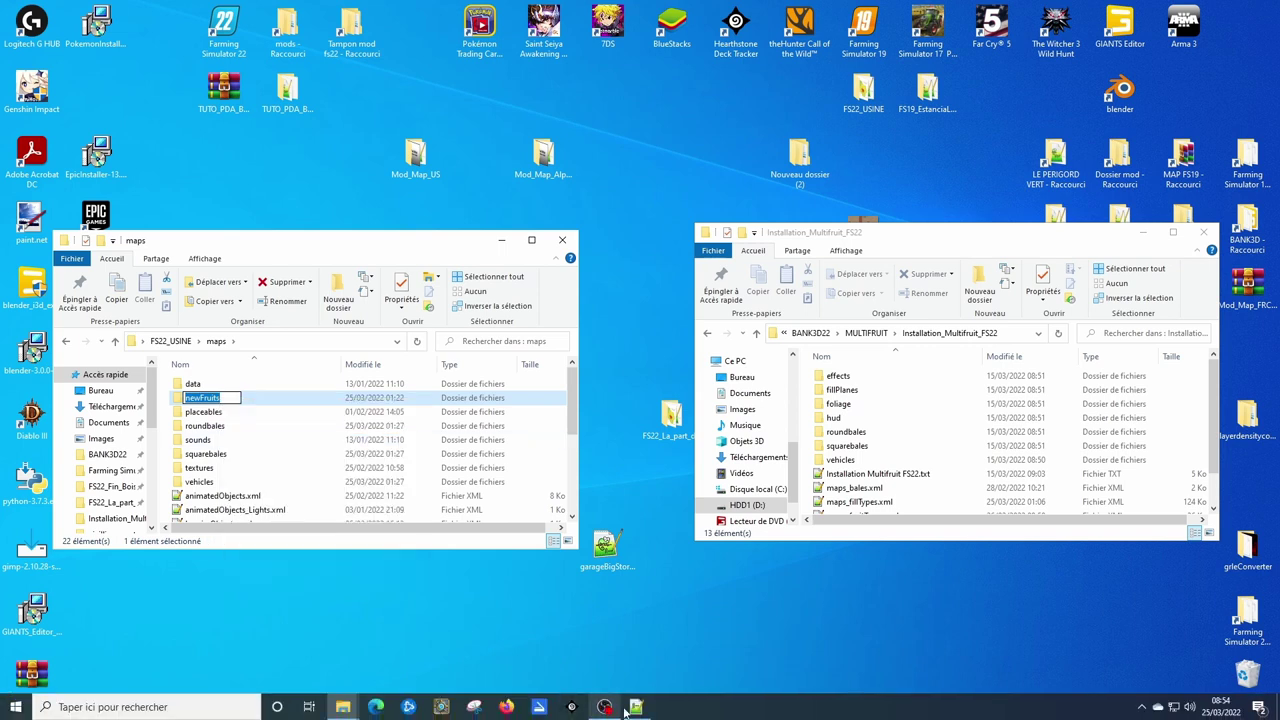
- Insert newFruits before foliage in the File paths from alfalfa to redCabbage in Installation Multifruit FS22.txt
click(634, 708)
click(250, 346)
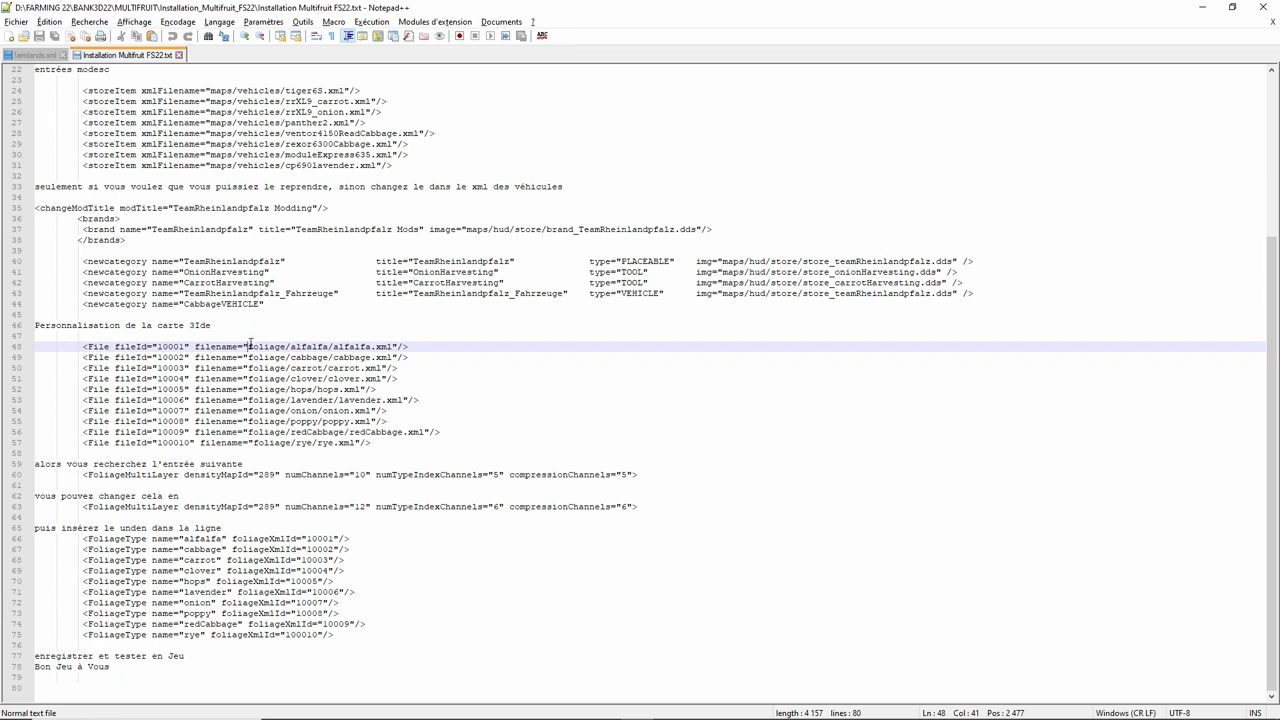
drag(250, 346, 250, 432)
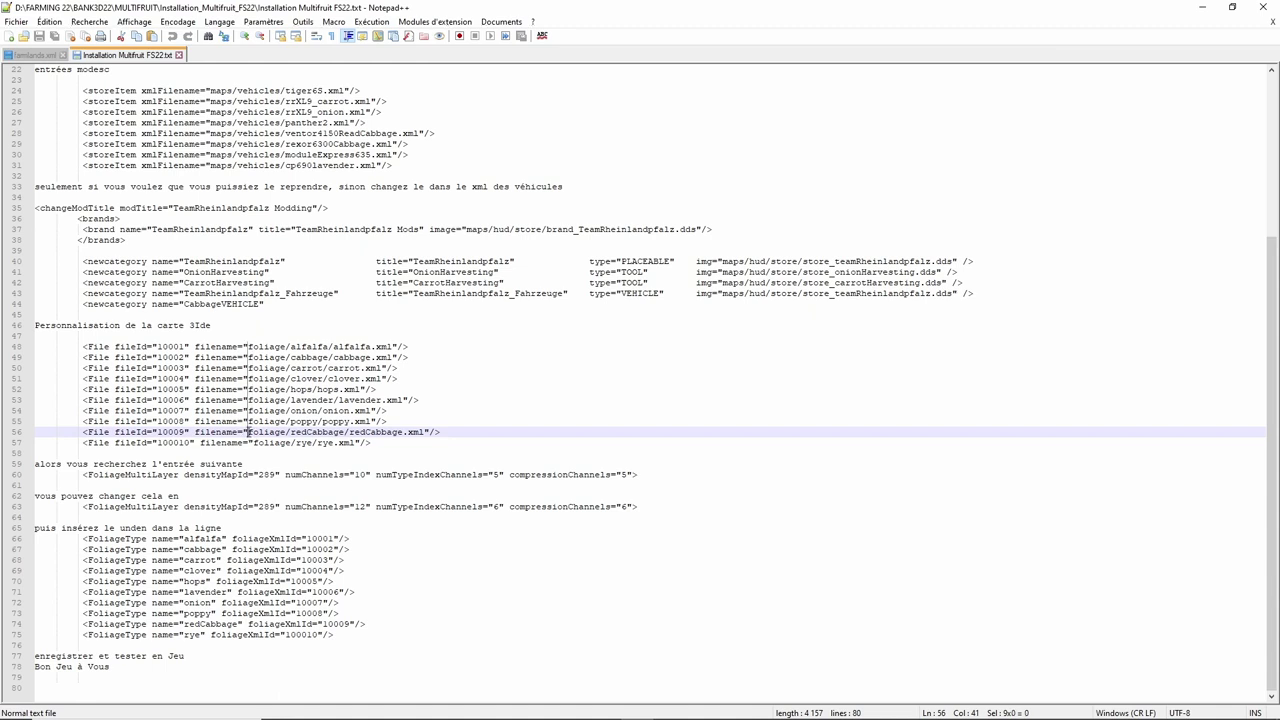
key(ctrl+v)
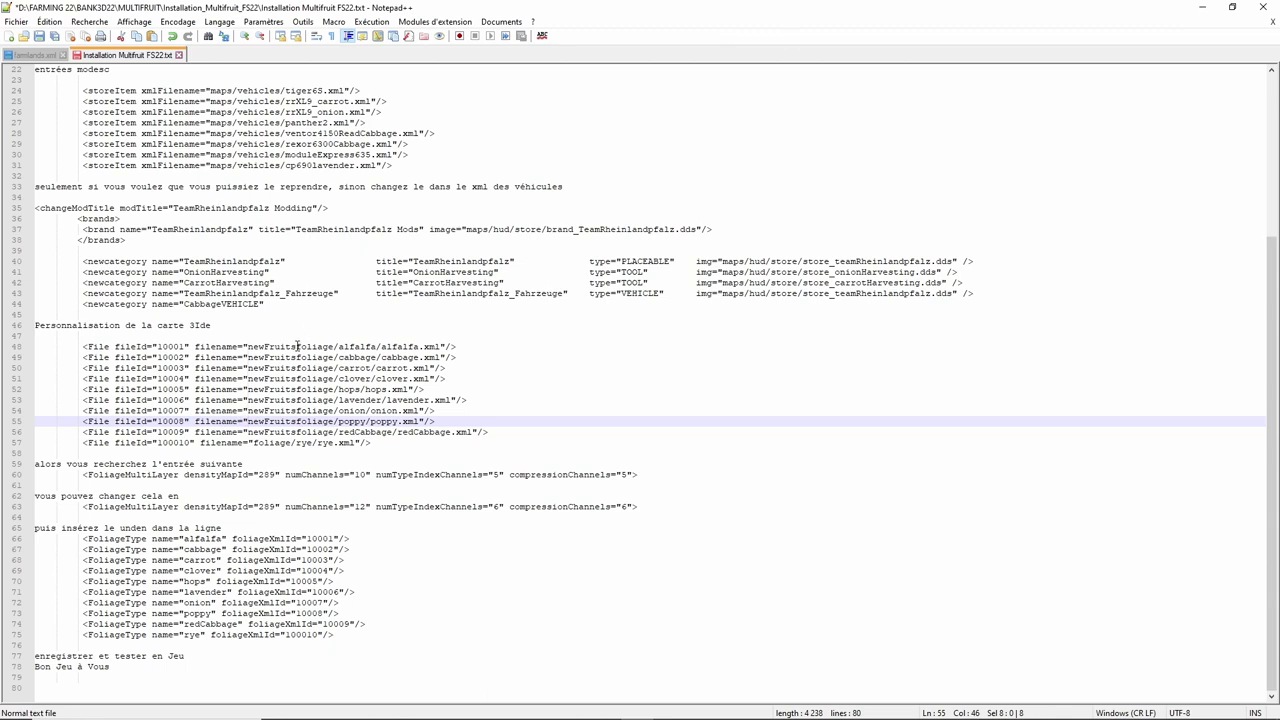
- Add a slash between newFruits and foliage in the File paths from alfalfa to redCabbage
click(297, 346)
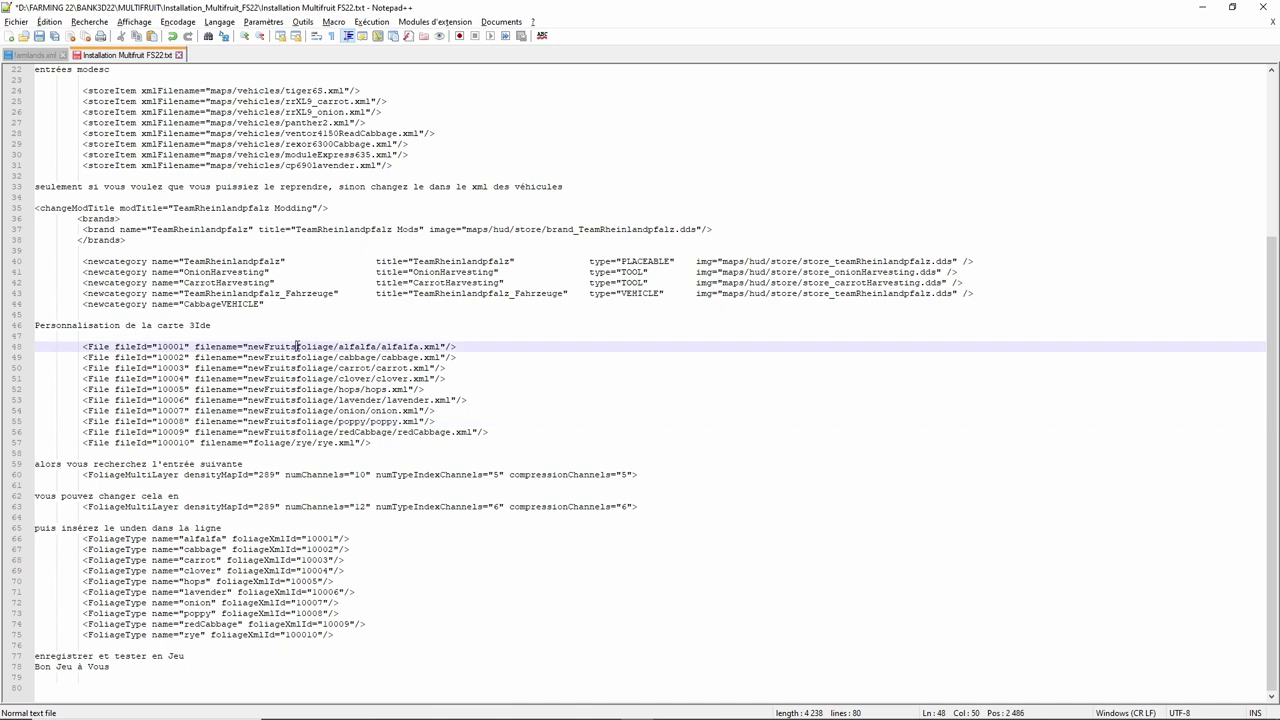
drag(297, 346, 297, 432)
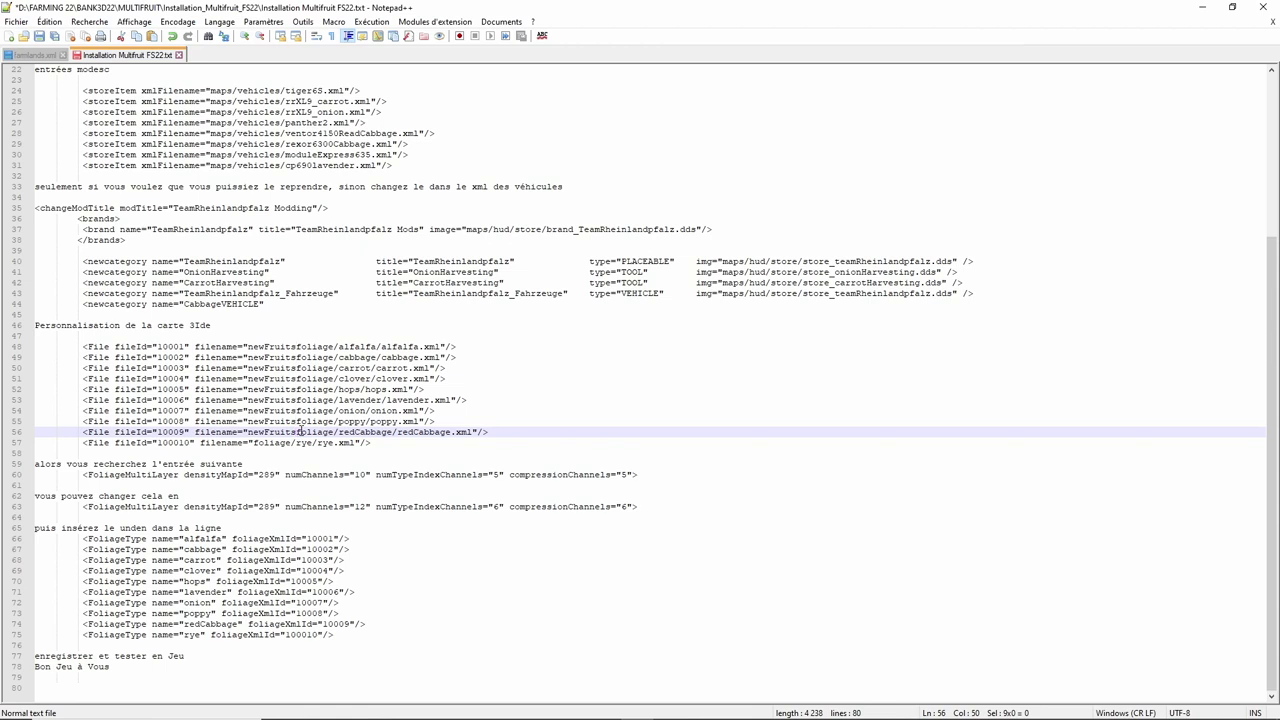
text(/)
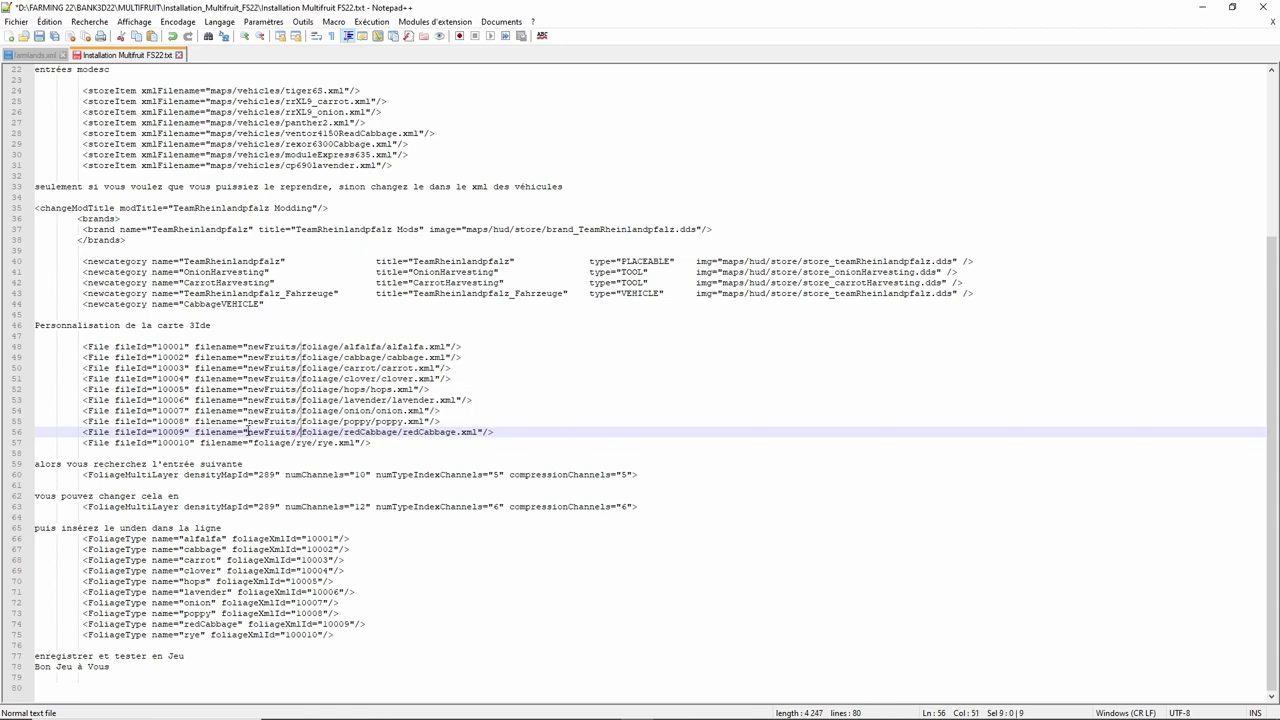
- Copy the prefix newFruits/ from the redCabbage path and insert it before foliage in the rye path
drag(245, 432, 301, 441)
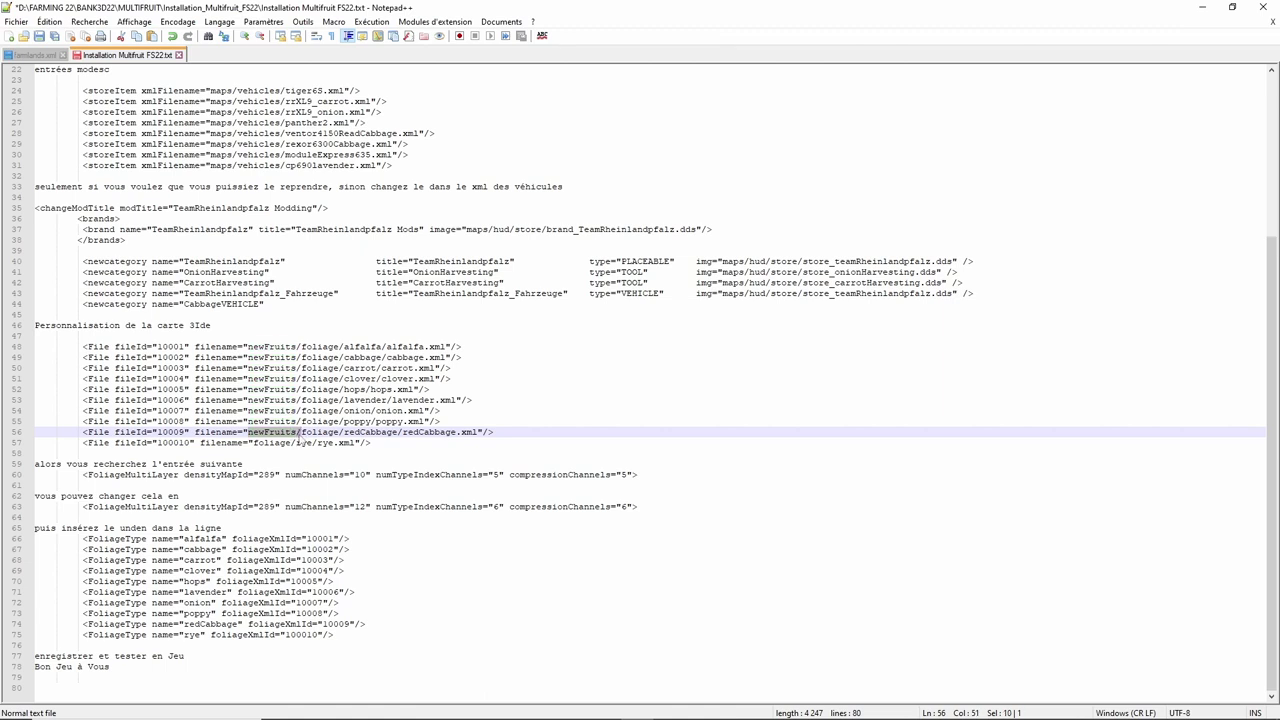
right_click(290, 437)
click(306, 458)
click(252, 443)
right_click(252, 443)
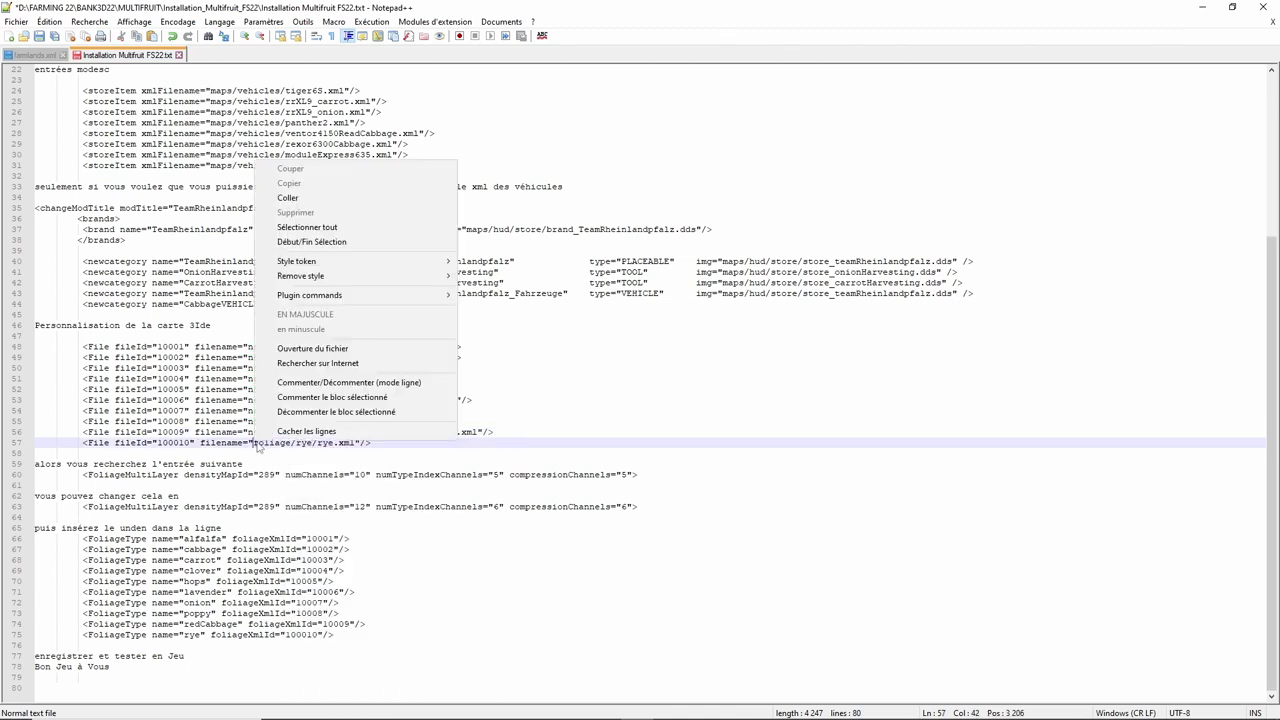
click(287, 199)
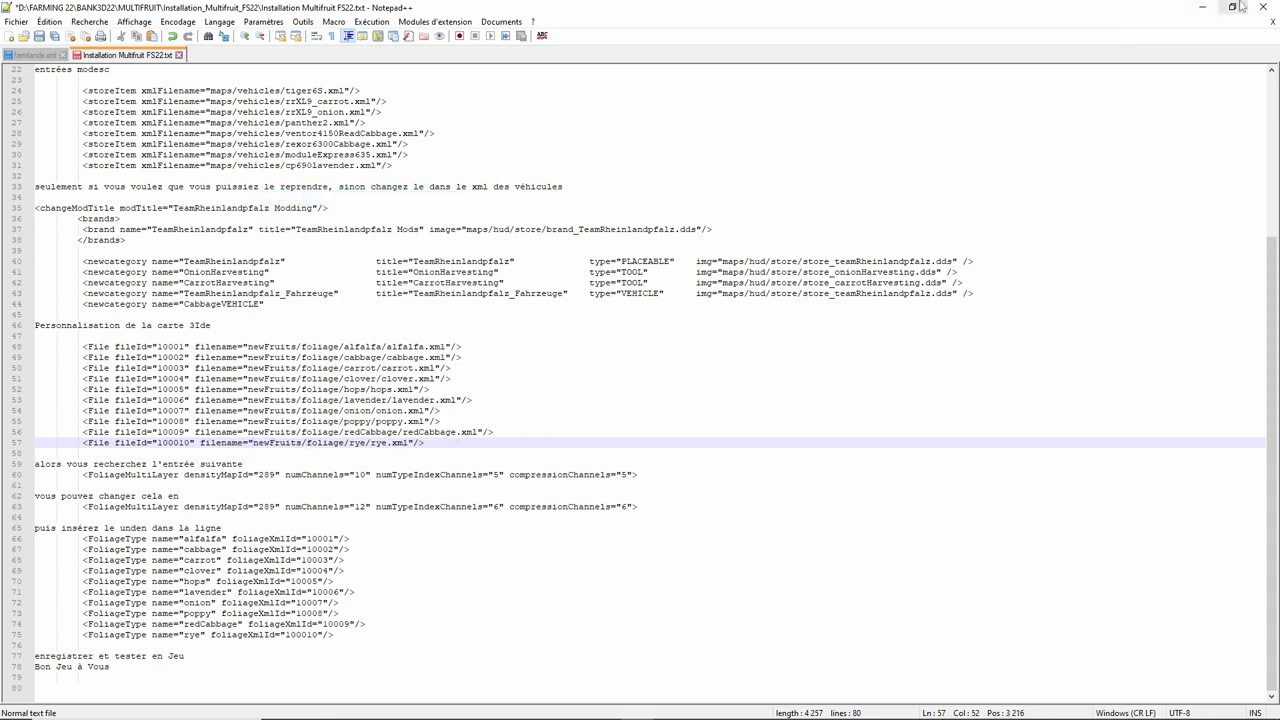
- Check the crop folders in maps/newFruits/foliage and the contents of alfalfa, and return to the maps folder
click(1203, 8)
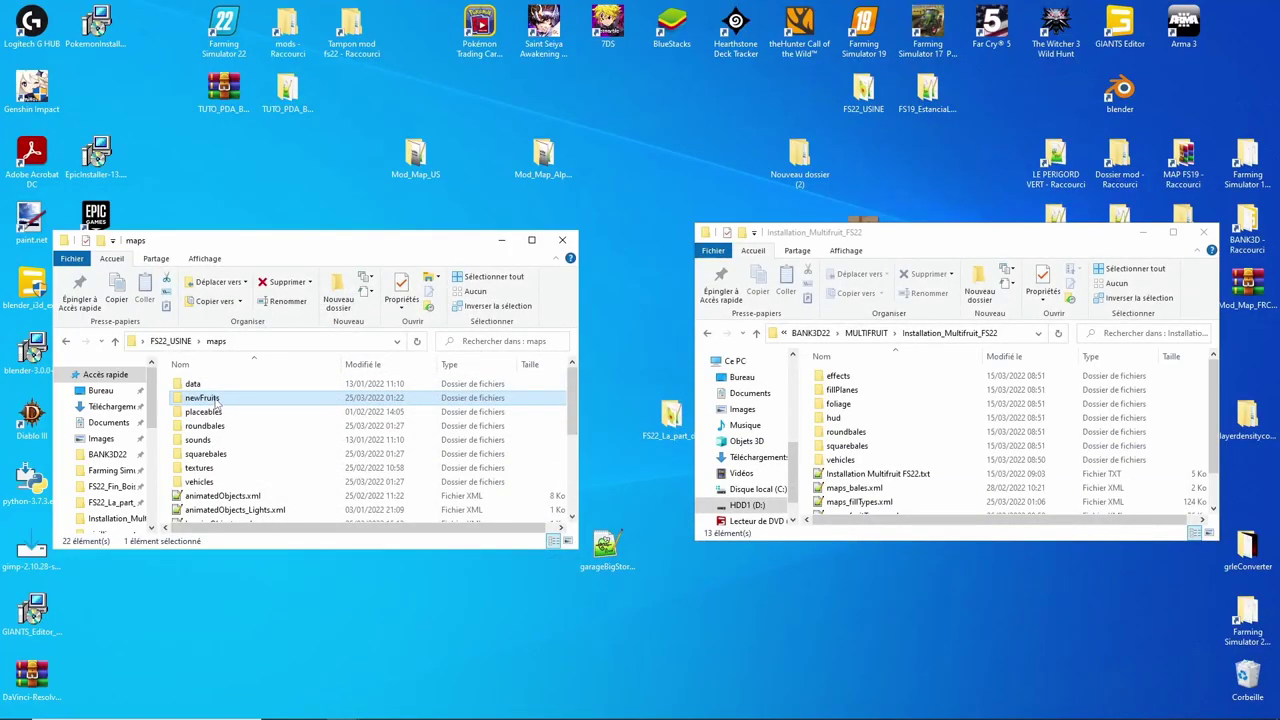
double_click(214, 412)
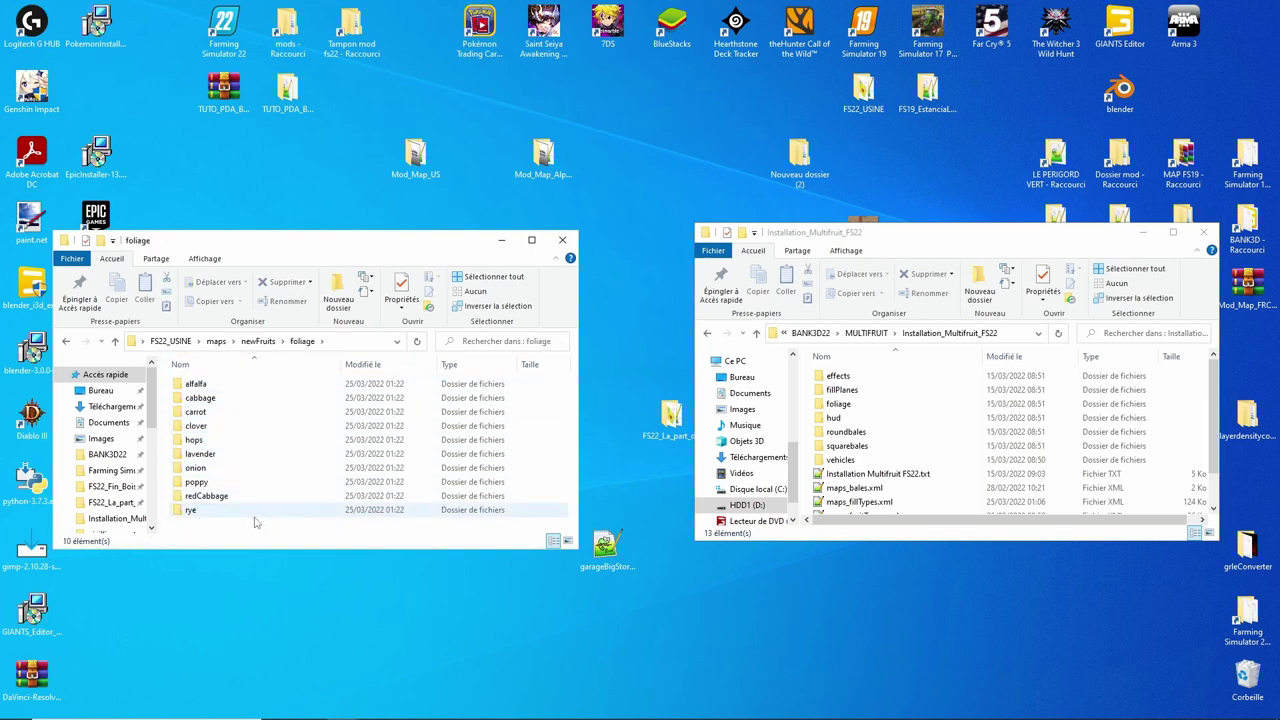
double_click(196, 384)
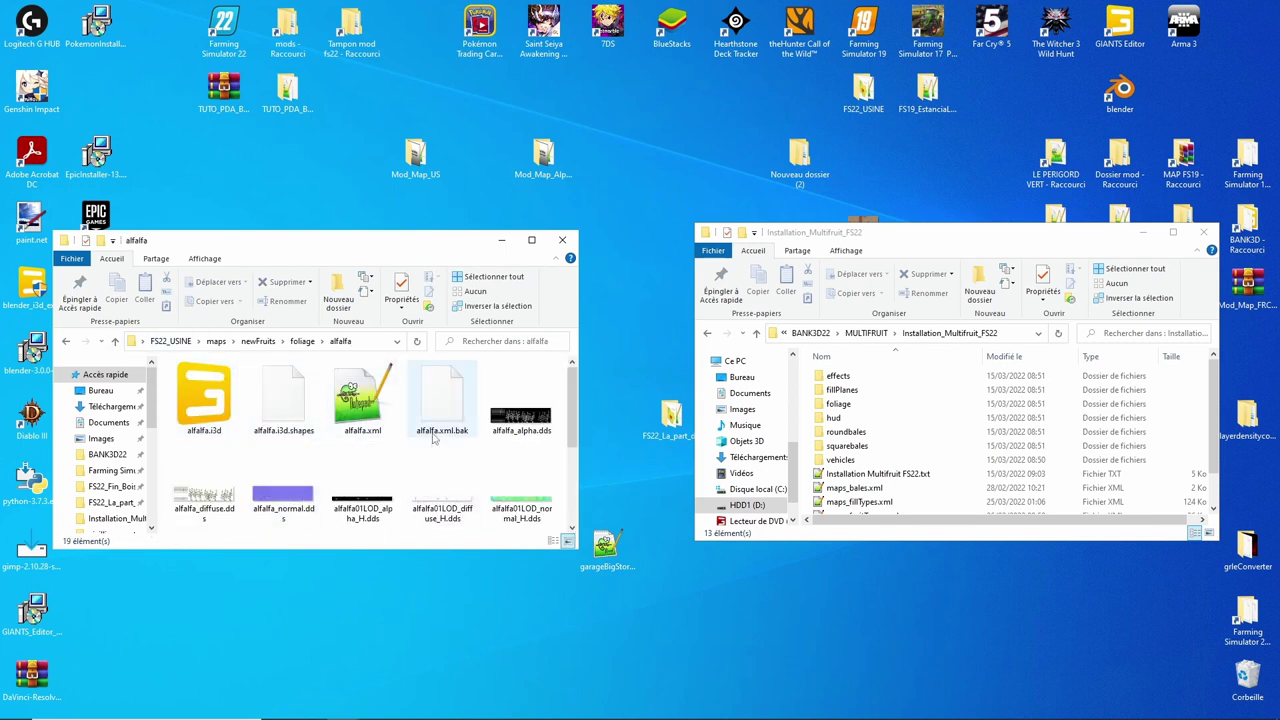
scroll(436, 440, down, 2)
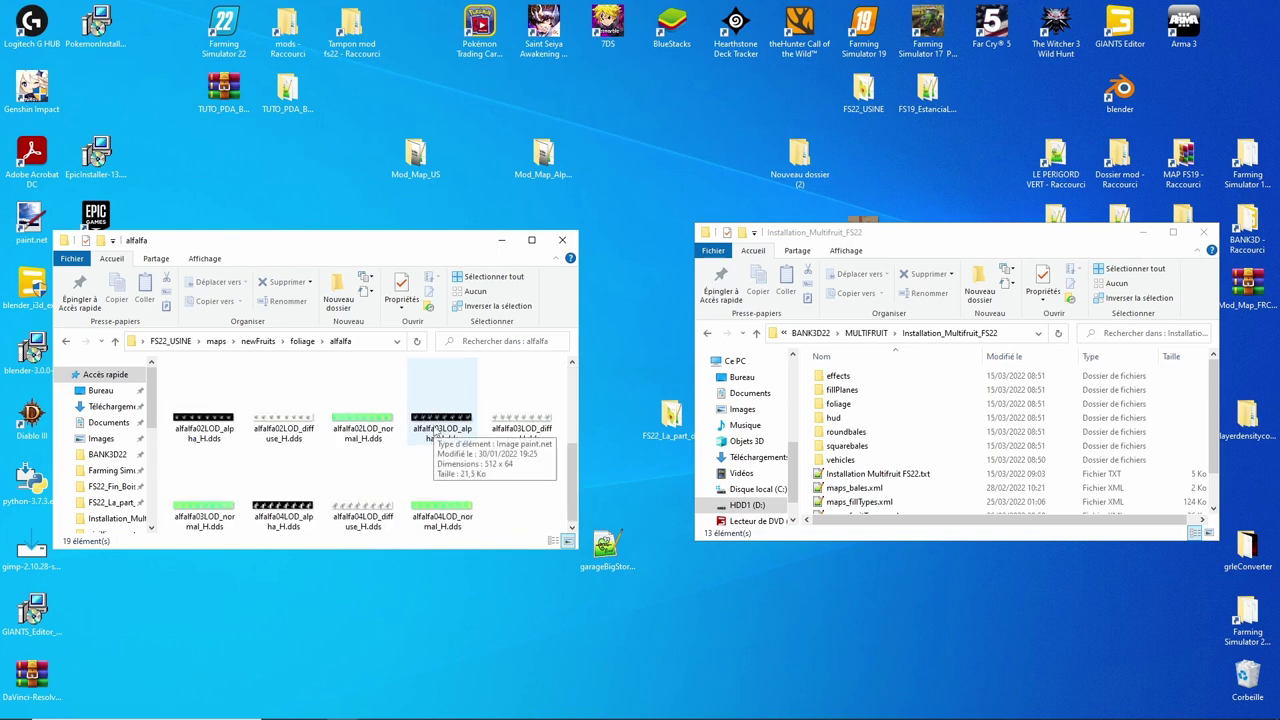
scroll(329, 482, up, 2)
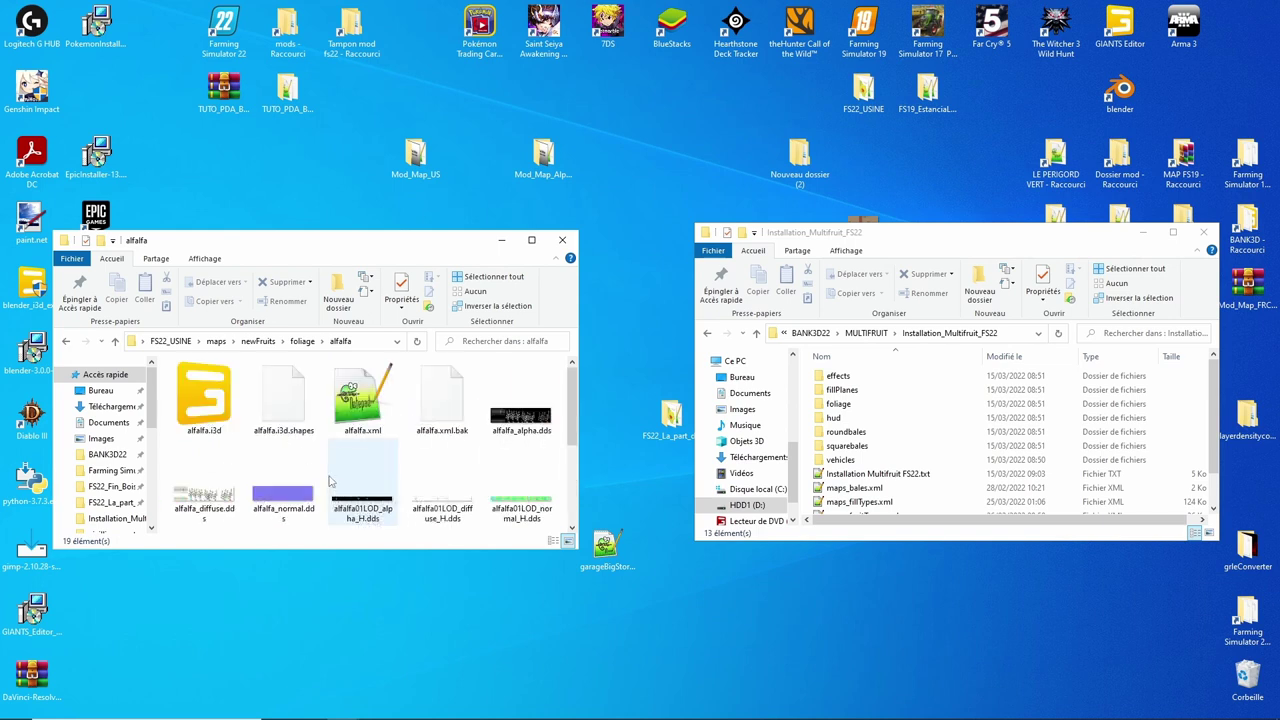
click(116, 341)
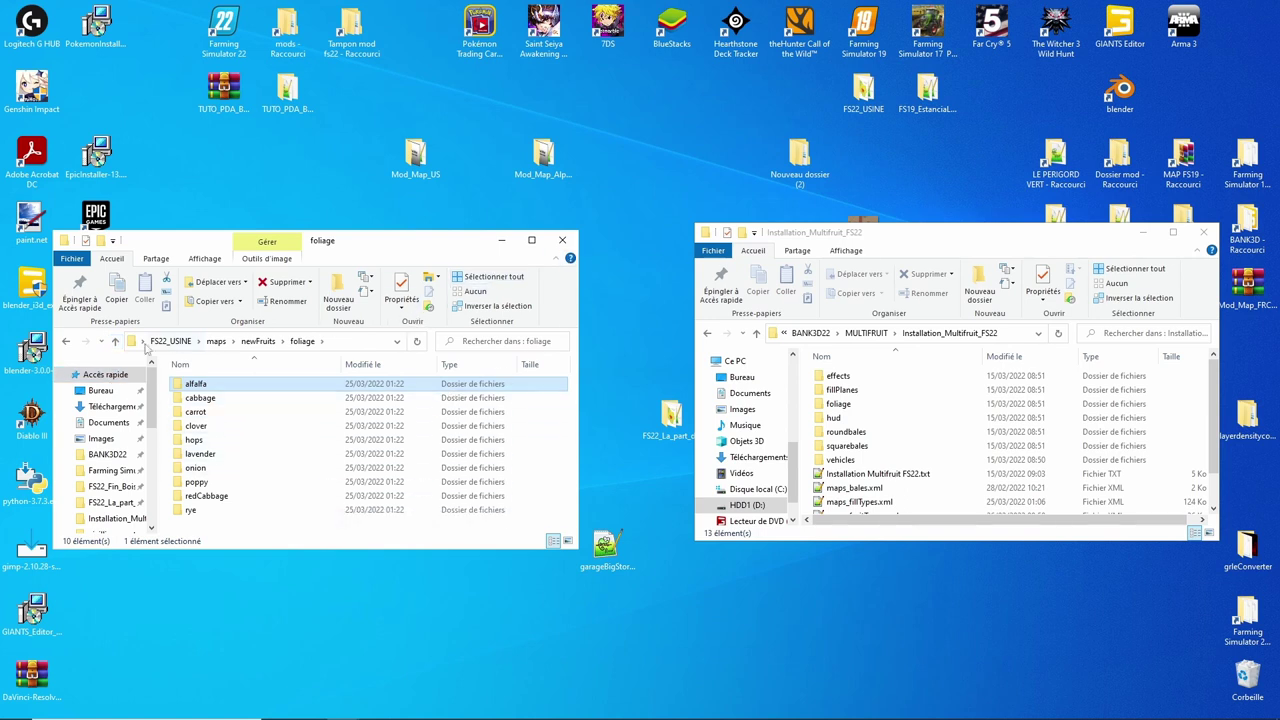
click(115, 342)
click(115, 342)
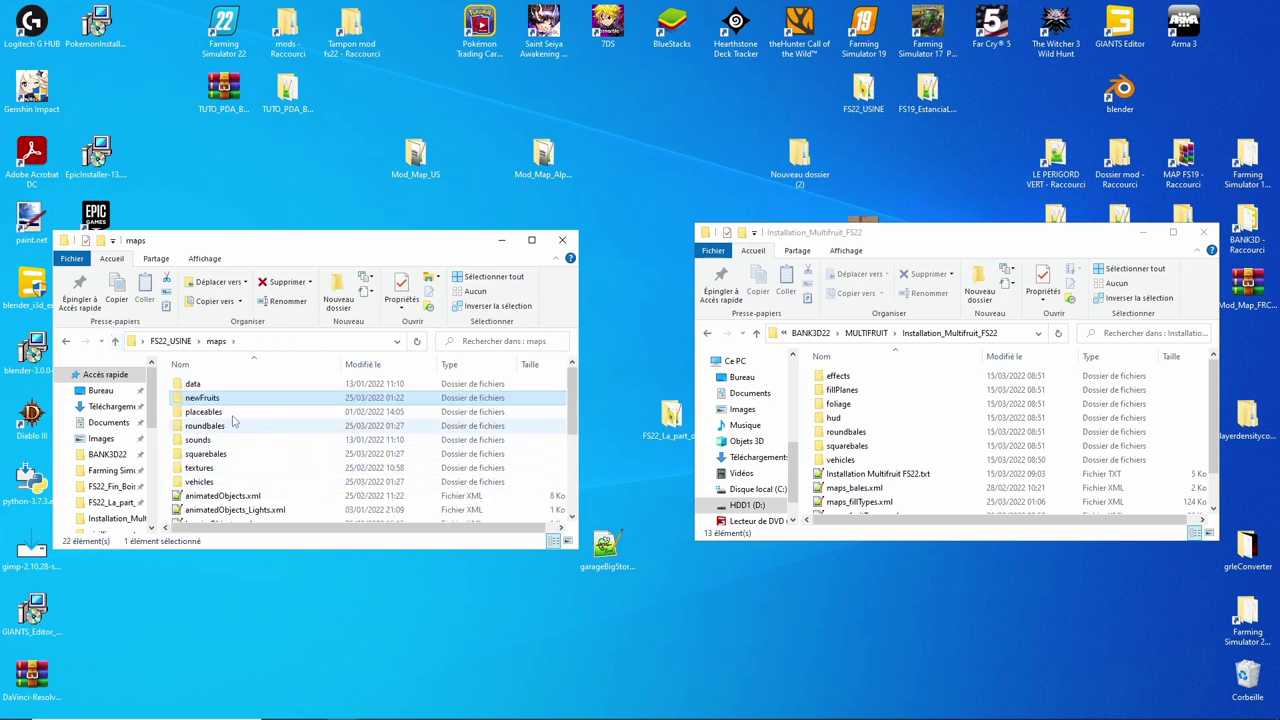
- Open map.i3d from the maps folder of FS22_USINE in Notepad++
scroll(232, 430, down, 3)
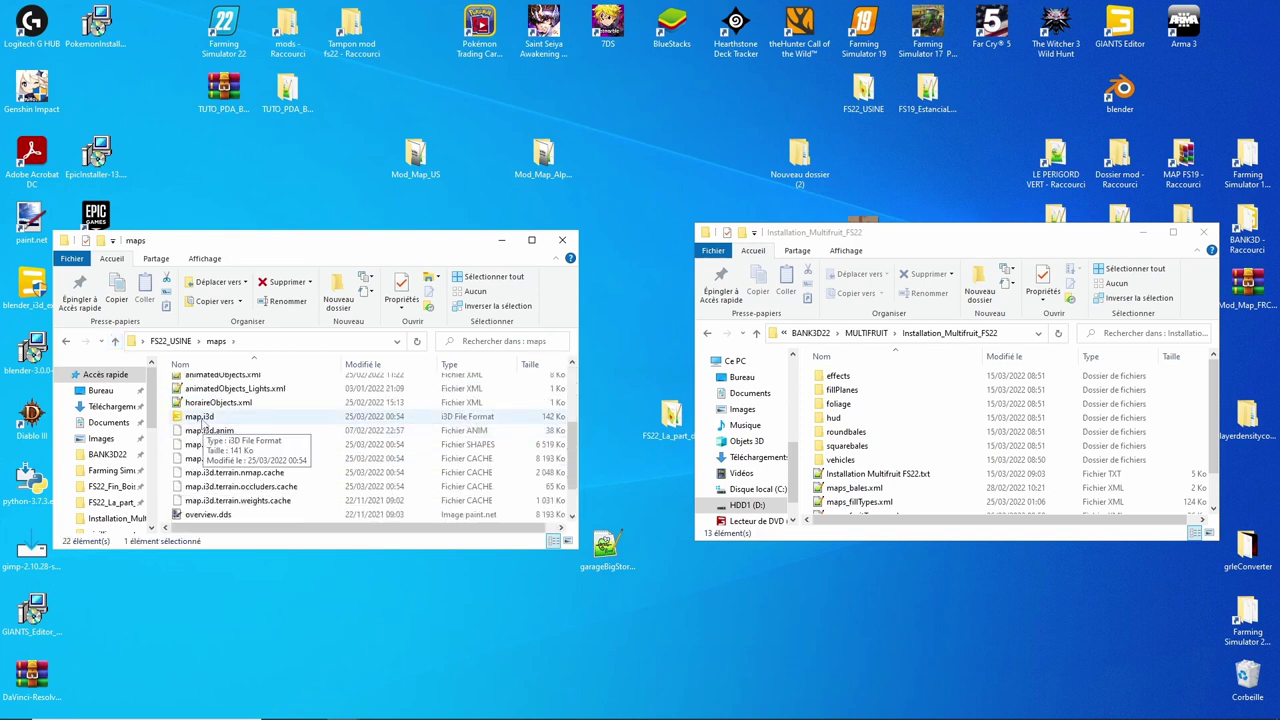
right_click(201, 419)
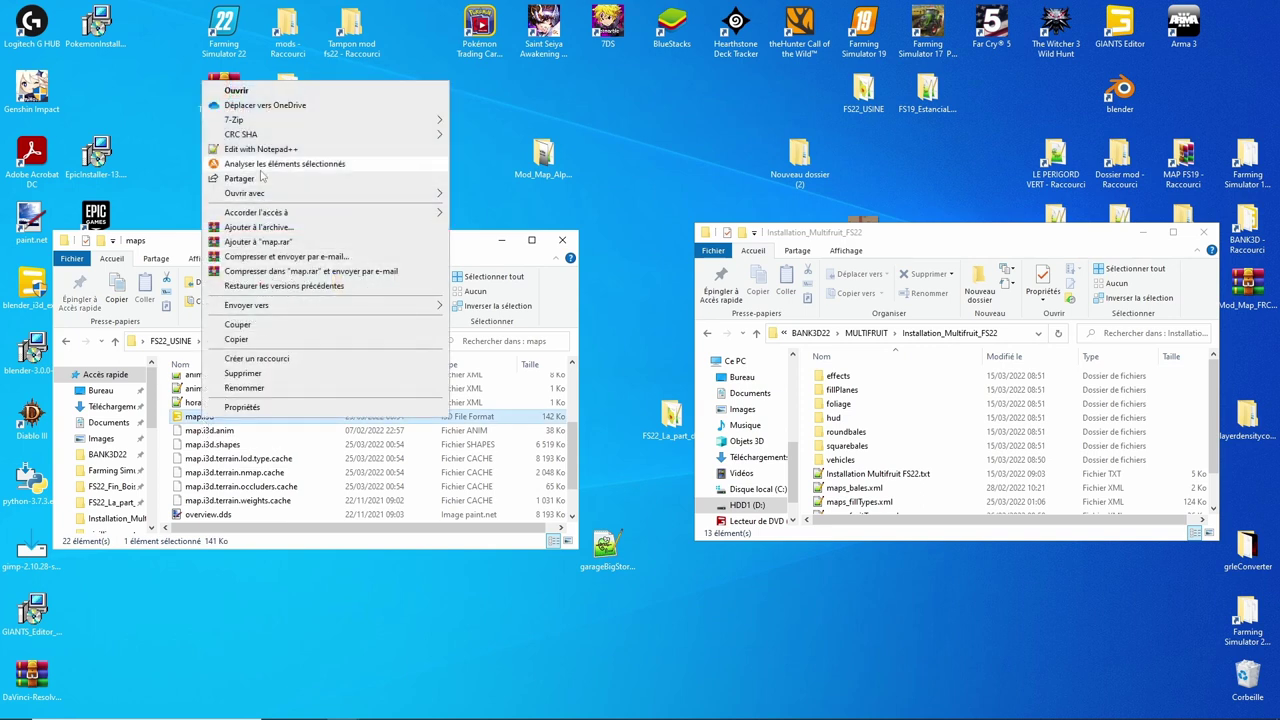
click(262, 149)
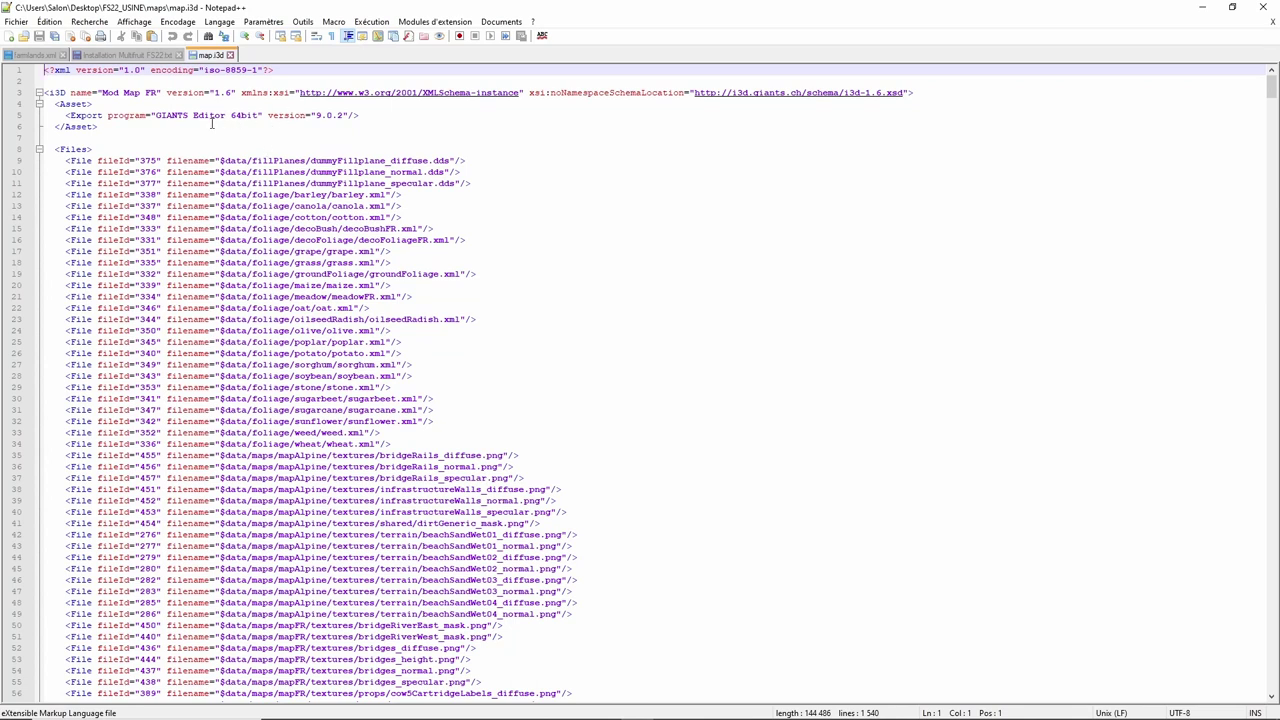
- Insert six blank lines directly below the <Files> tag in map.i3d and place the cursor on the first one
click(98, 148)
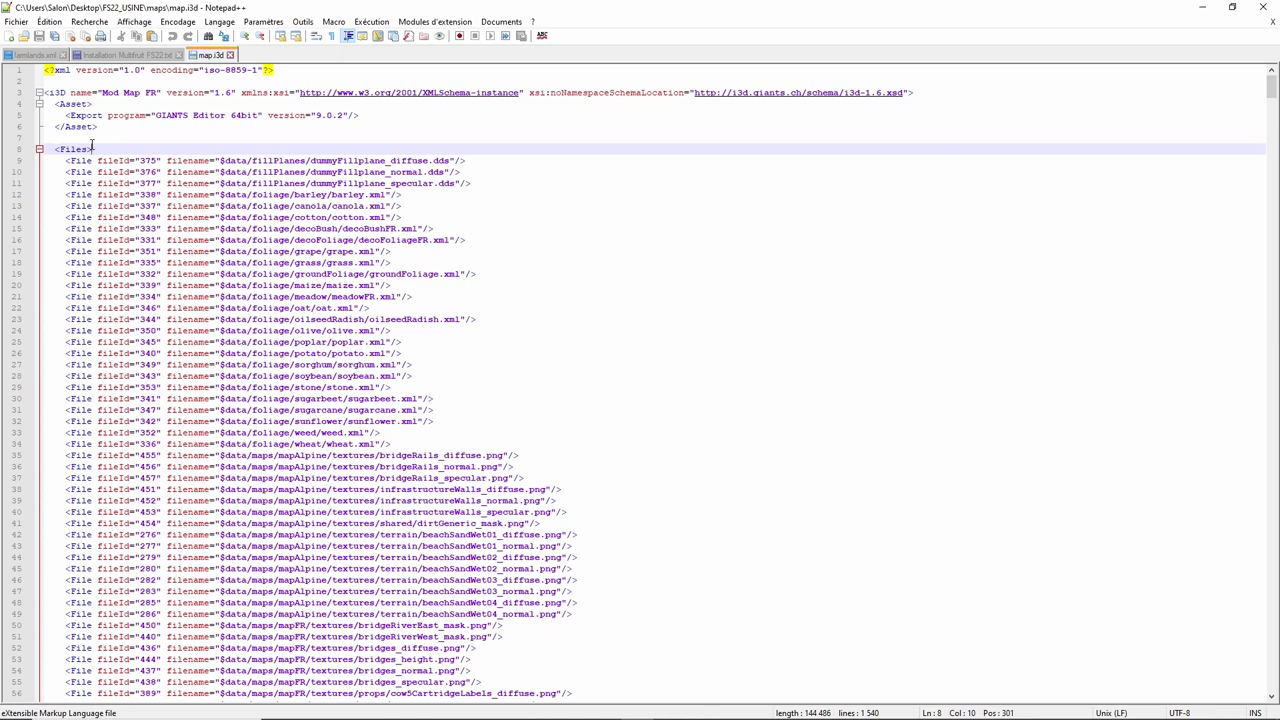
key(Return)
key(Return)
key(Return)
key(Return)
key(Return)
key(Return)
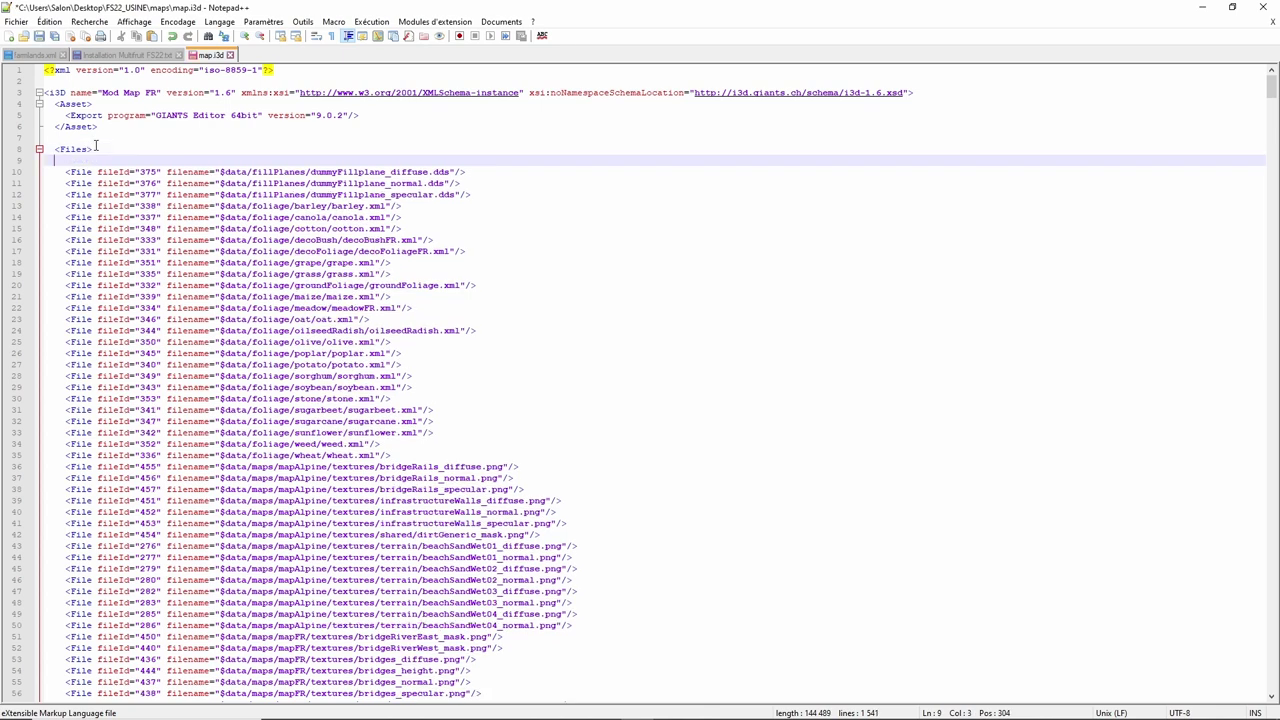
click(69, 170)
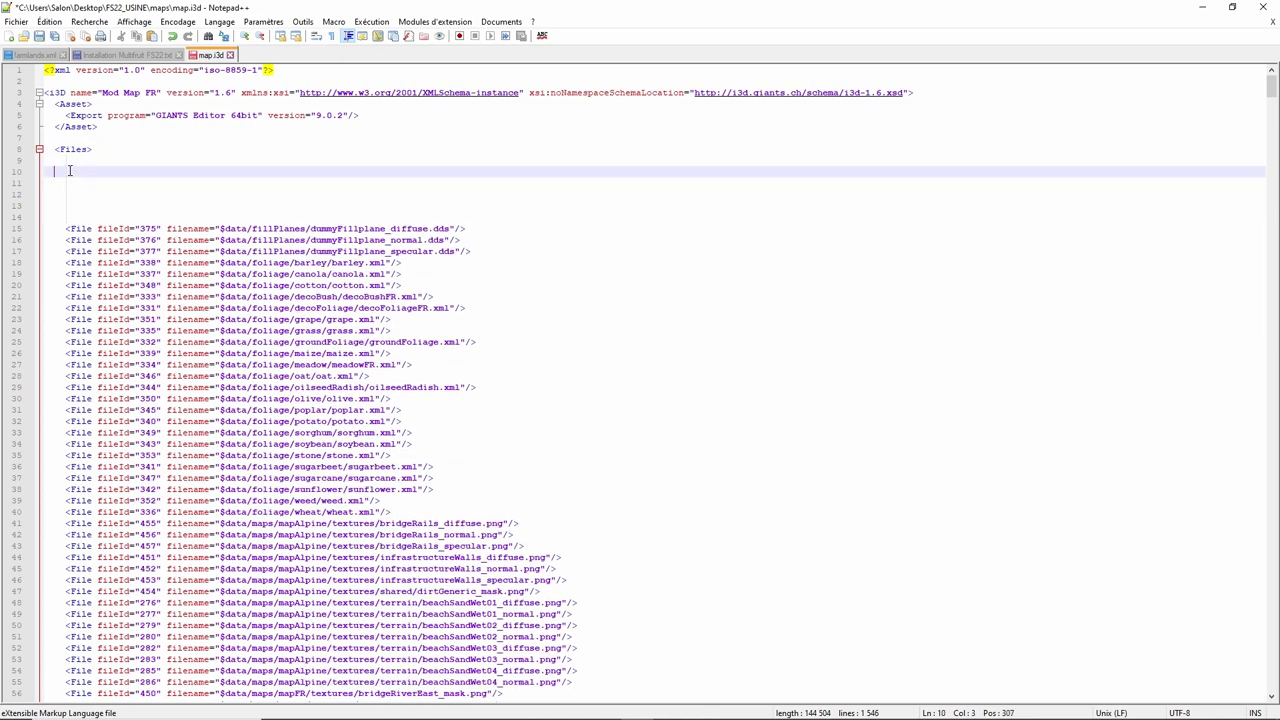
click(69, 162)
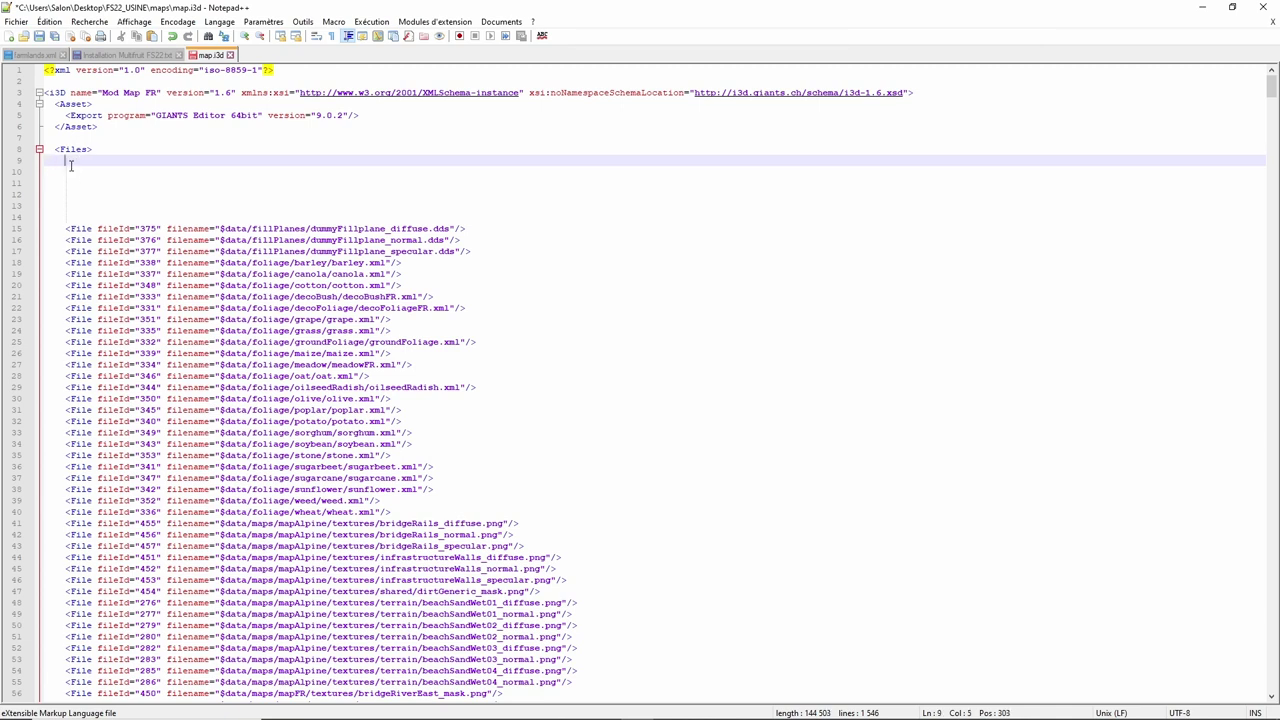
- Copy the ten newFruits/foliage File entries, alfalfa to rye, from Installation Multifruit FS22.txt into map.i3d below the <Files> tag
click(140, 54)
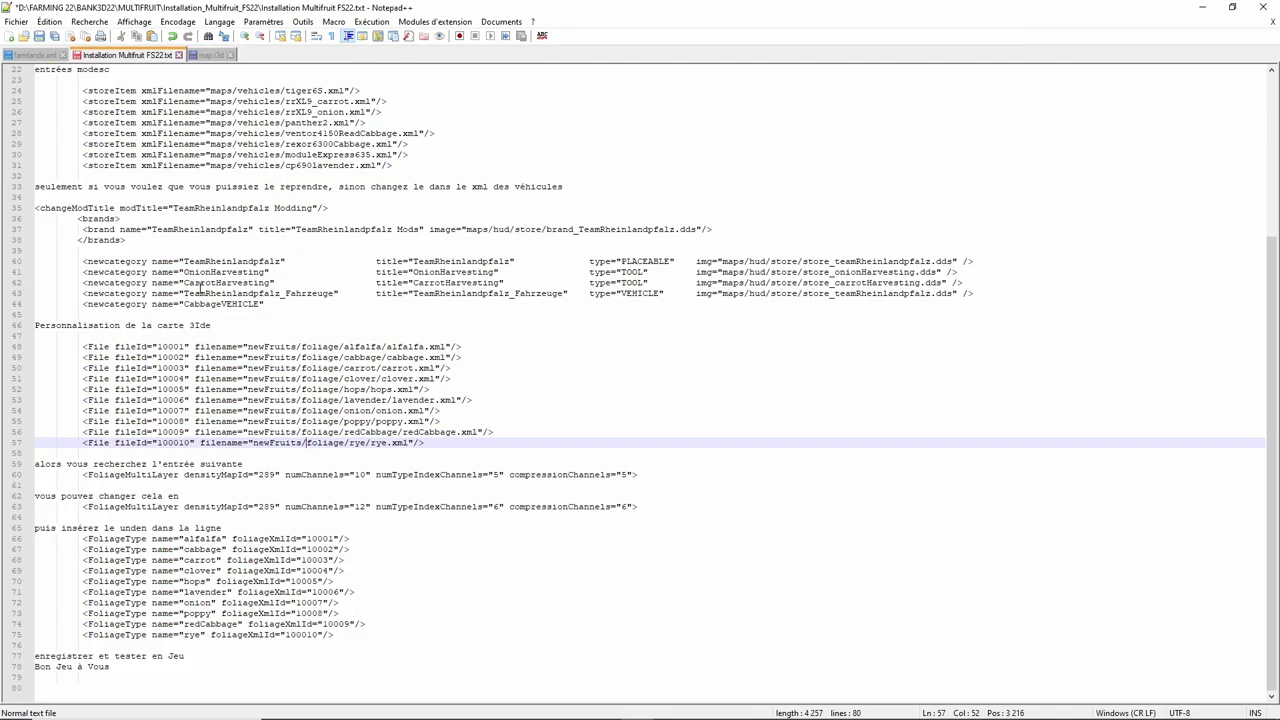
click(83, 347)
drag(83, 347, 437, 443)
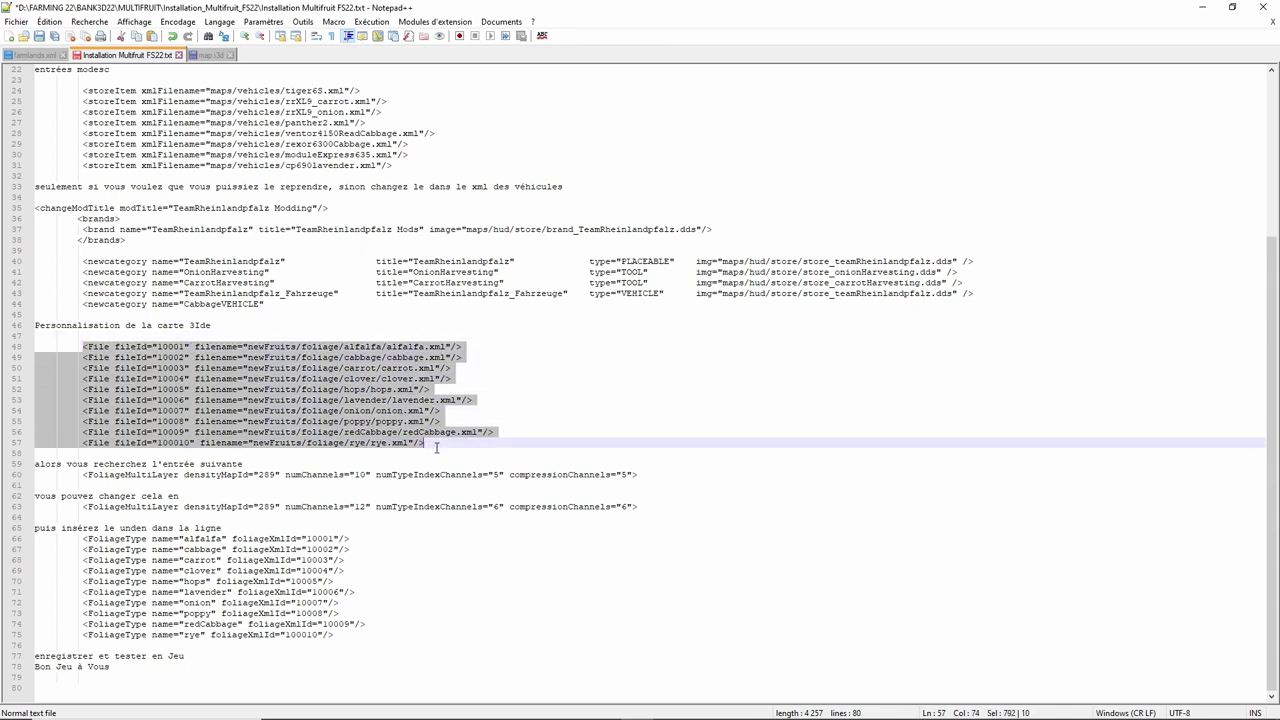
right_click(331, 411)
click(364, 435)
click(212, 56)
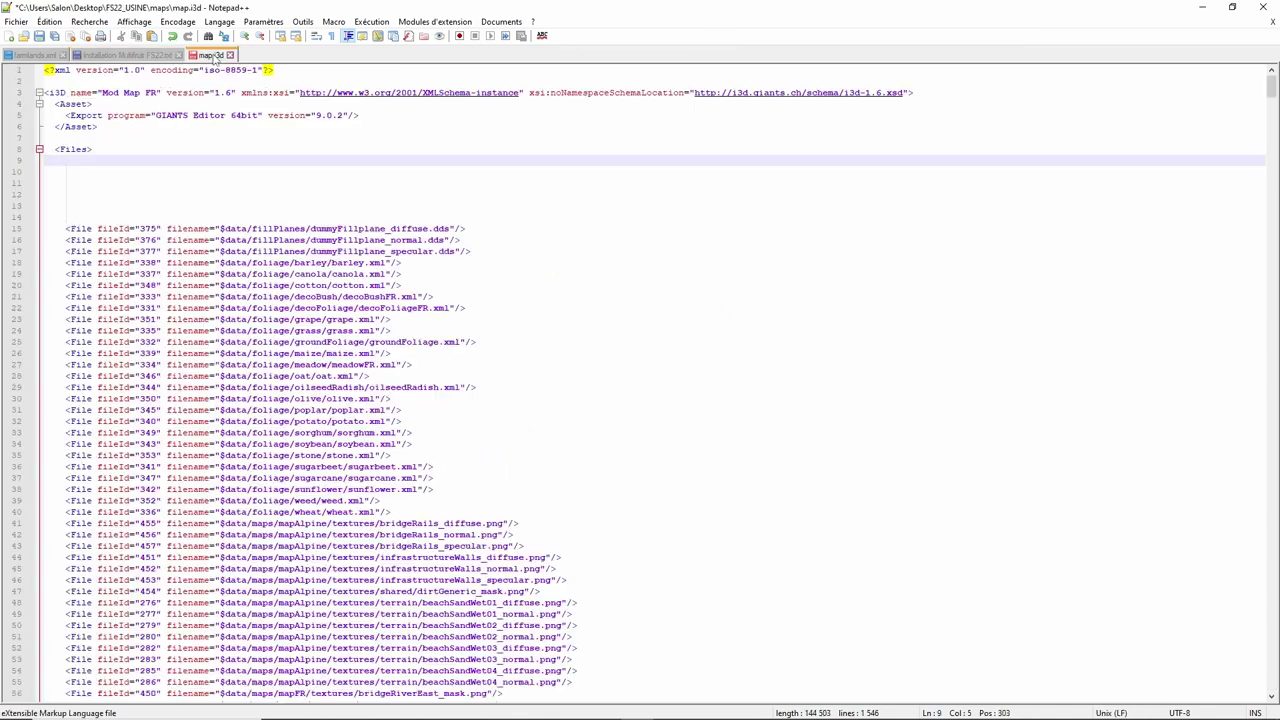
right_click(73, 157)
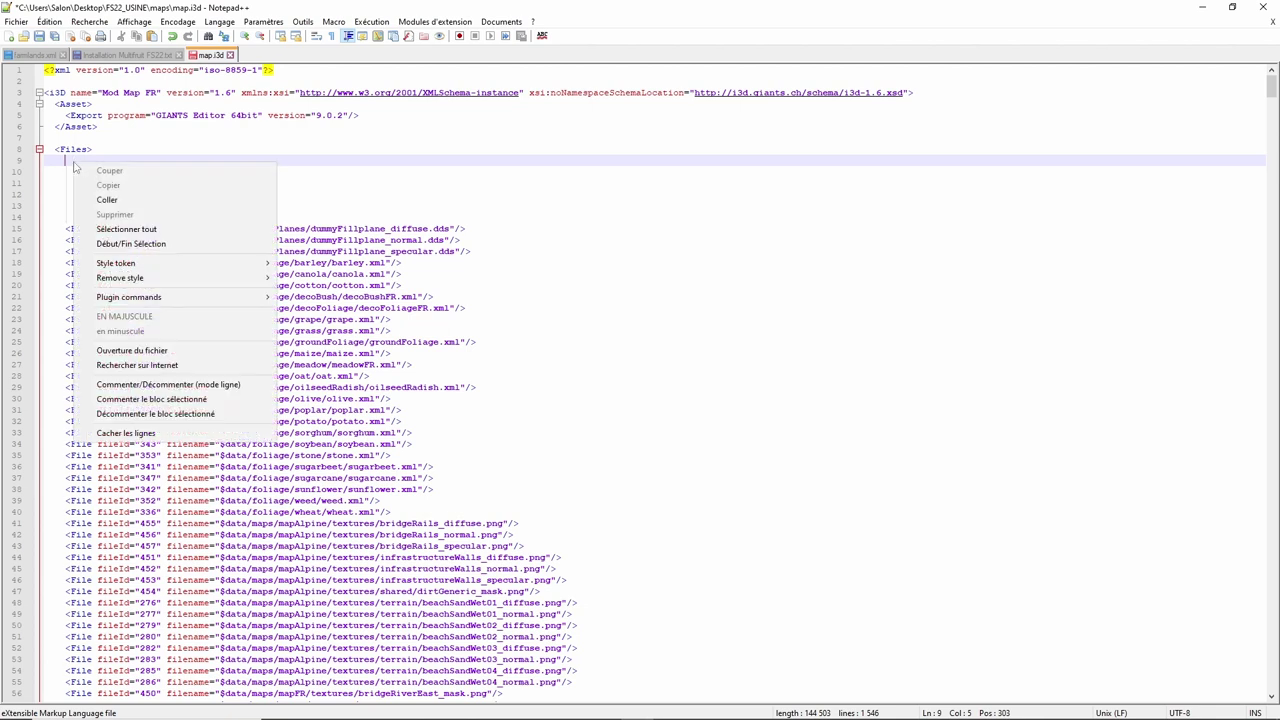
click(93, 200)
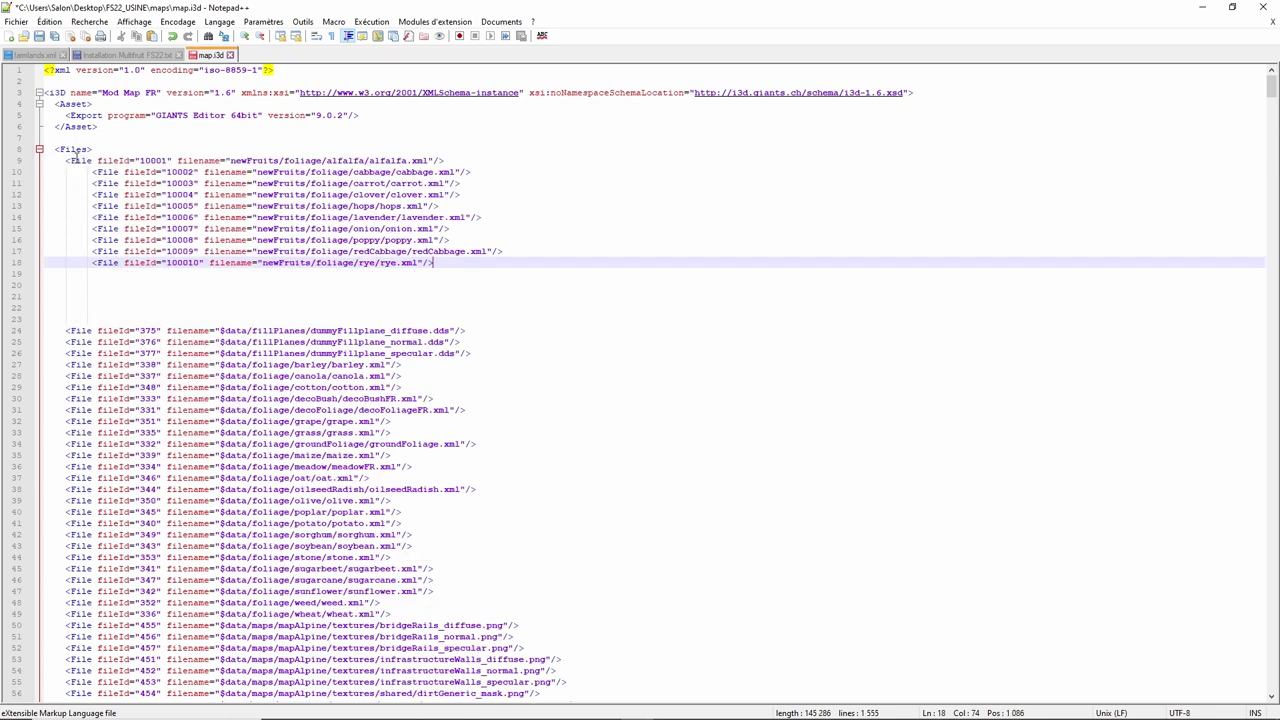
- Reduce the indentation of the nine pasted File entries from cabbage to rye in map.i3d so they align with the alfalfa line
click(94, 172)
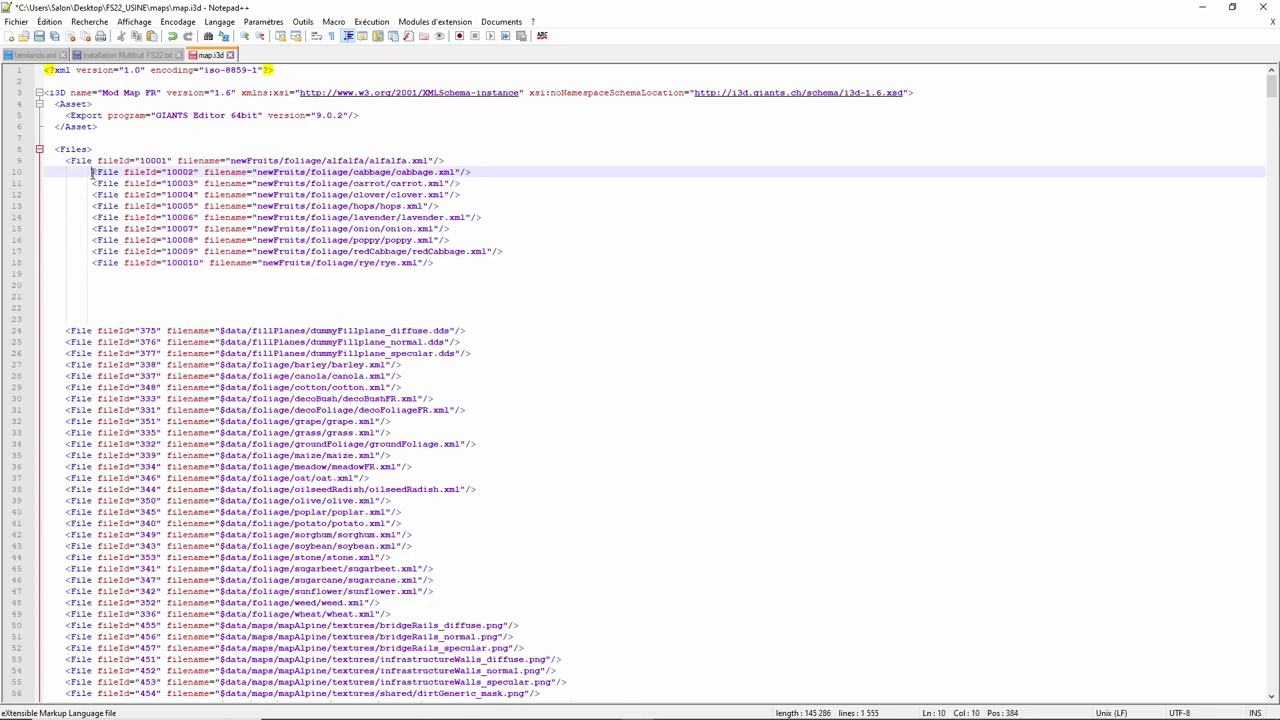
key(BackSpace)
key(BackSpace)
key(BackSpace)
key(BackSpace)
key(BackSpace)
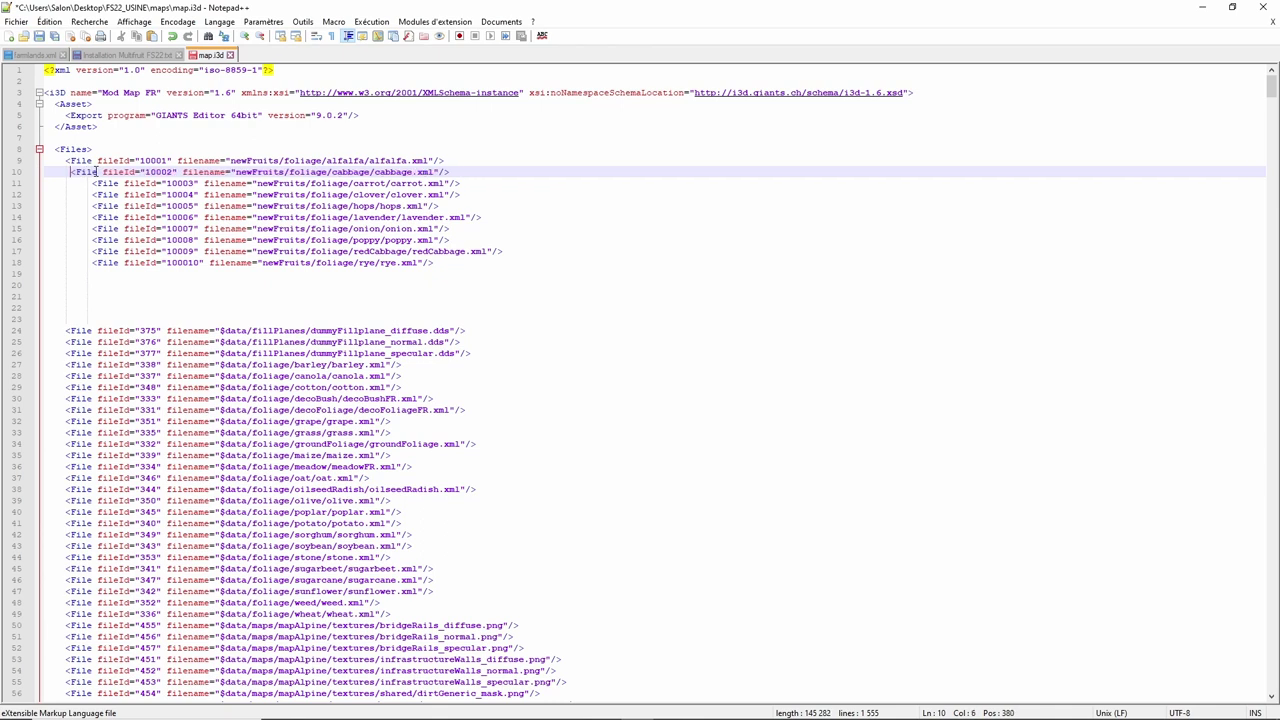
click(93, 184)
key(BackSpace)
key(BackSpace)
key(BackSpace)
key(BackSpace)
key(BackSpace)
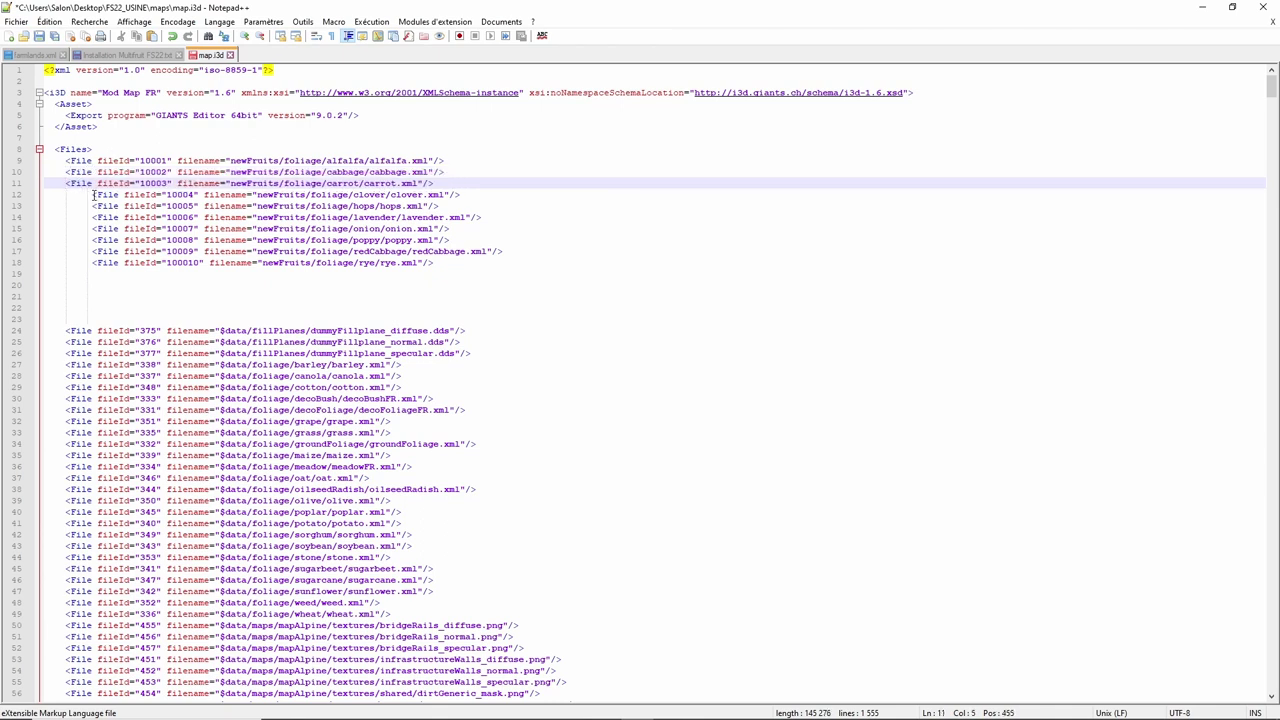
click(93, 195)
key(BackSpace)
key(BackSpace)
key(BackSpace)
key(BackSpace)
key(BackSpace)
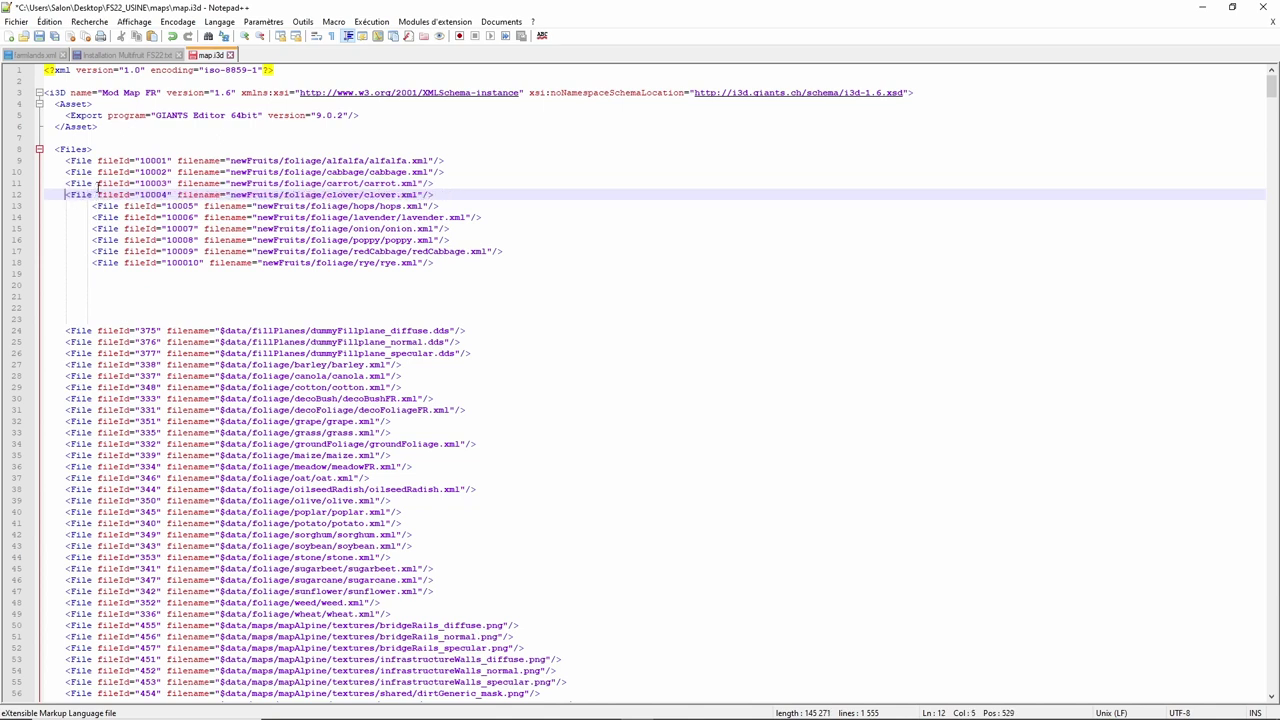
click(93, 206)
key(BackSpace)
key(BackSpace)
key(BackSpace)
key(BackSpace)
key(BackSpace)
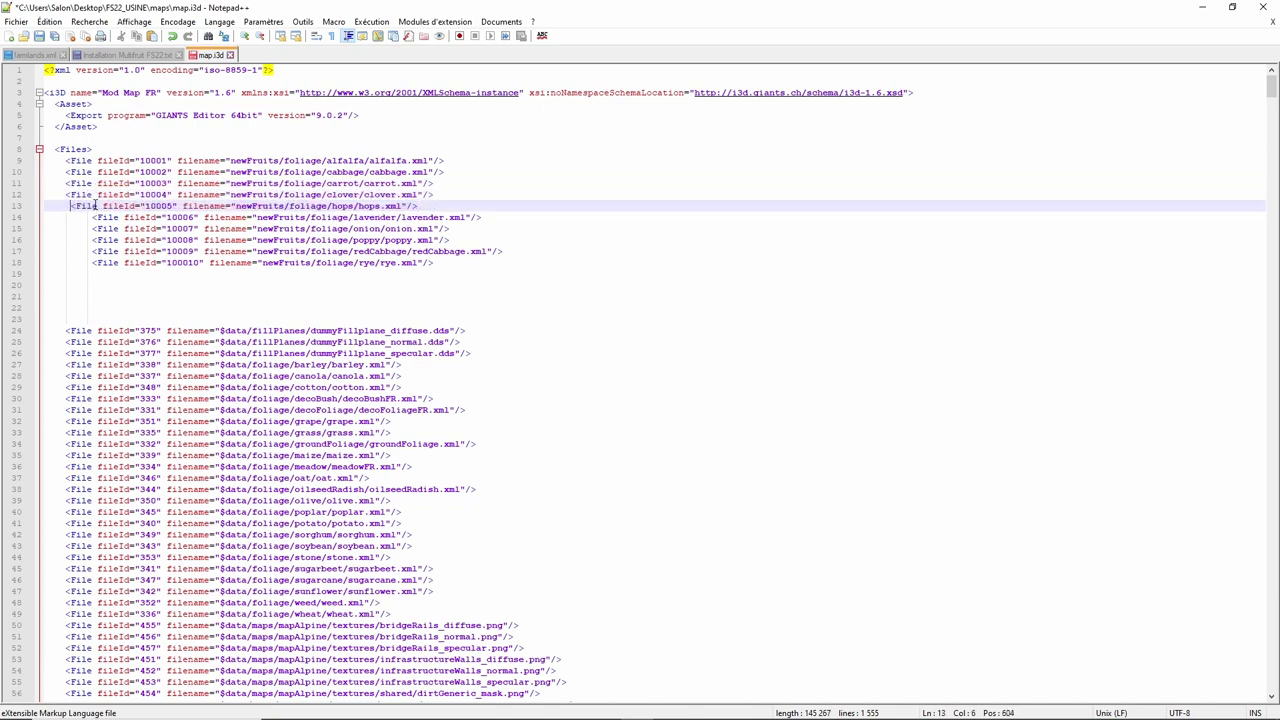
click(93, 217)
key(BackSpace)
key(BackSpace)
key(BackSpace)
key(BackSpace)
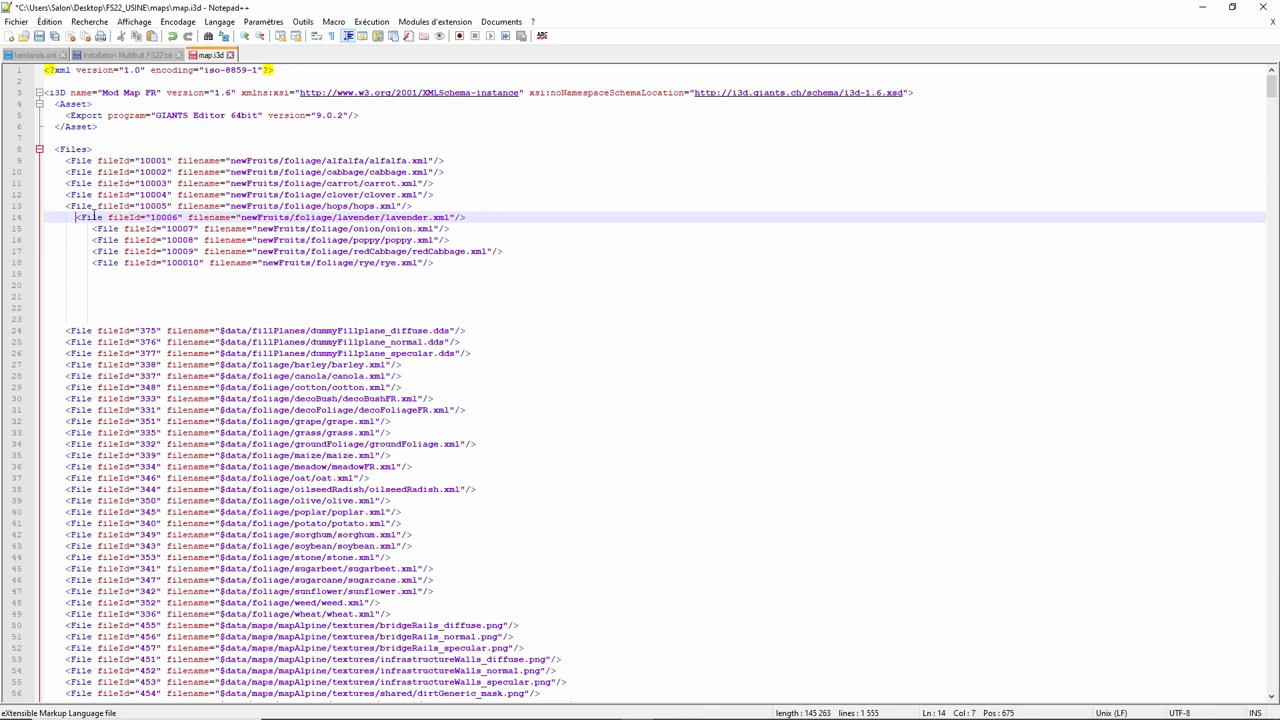
key(BackSpace)
click(88, 228)
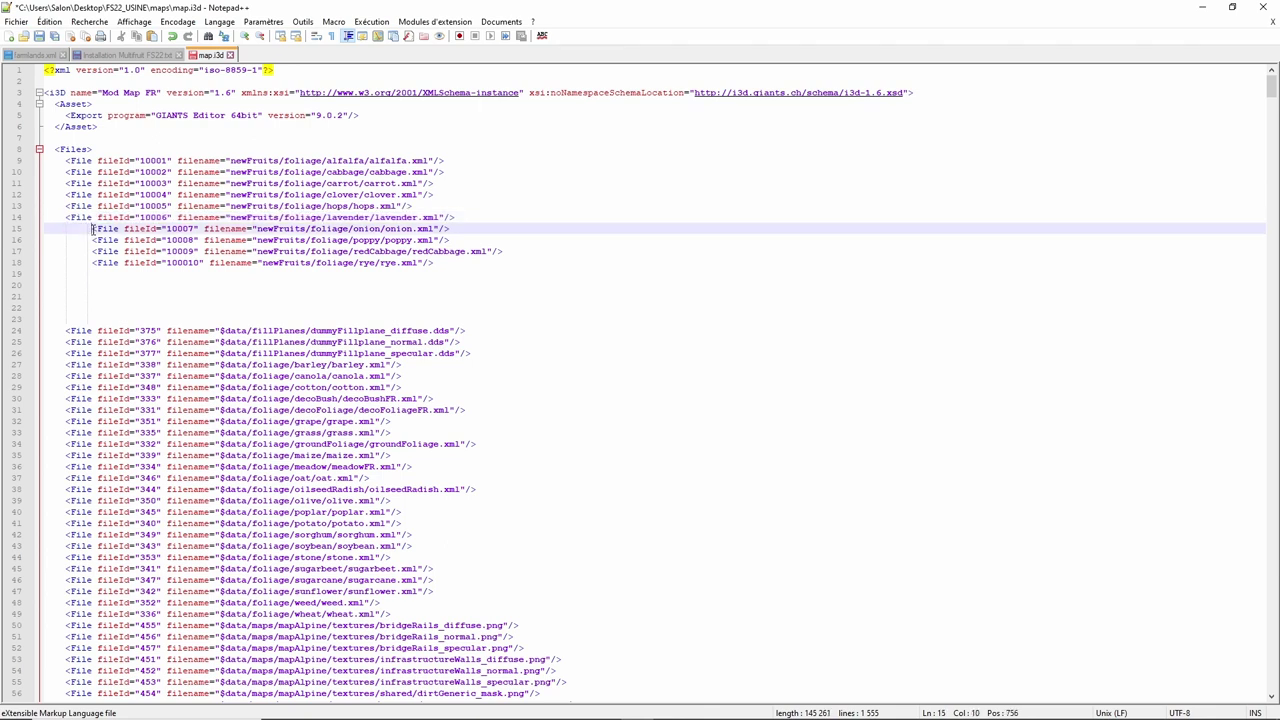
key(BackSpace)
key(BackSpace)
key(BackSpace)
key(BackSpace)
key(BackSpace)
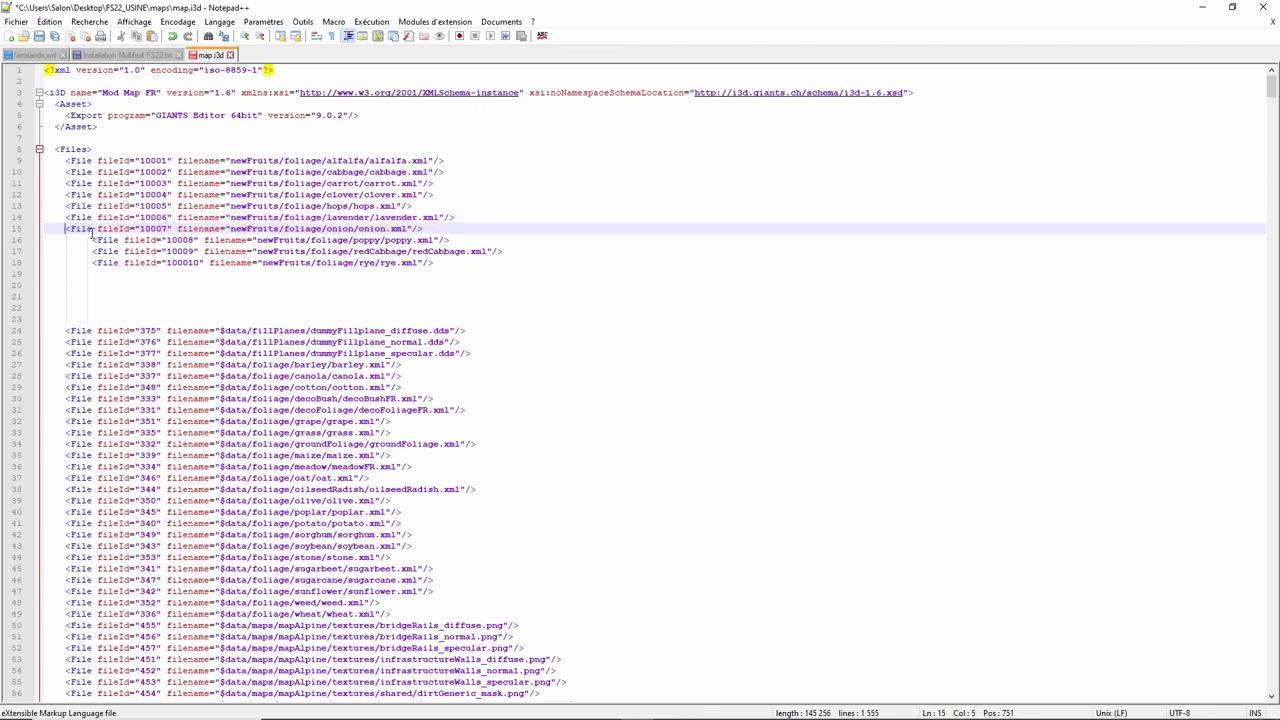
click(91, 240)
key(BackSpace)
key(BackSpace)
key(BackSpace)
key(BackSpace)
key(BackSpace)
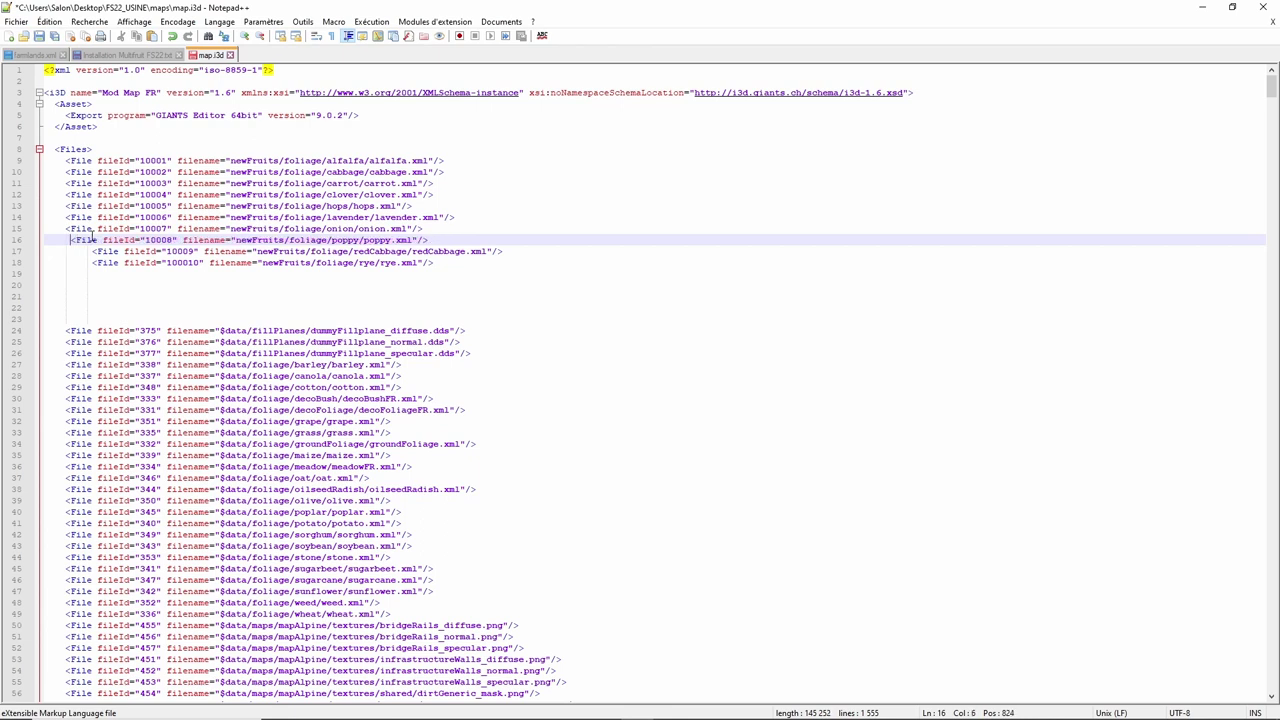
click(93, 251)
key(BackSpace)
key(BackSpace)
key(BackSpace)
key(BackSpace)
key(BackSpace)
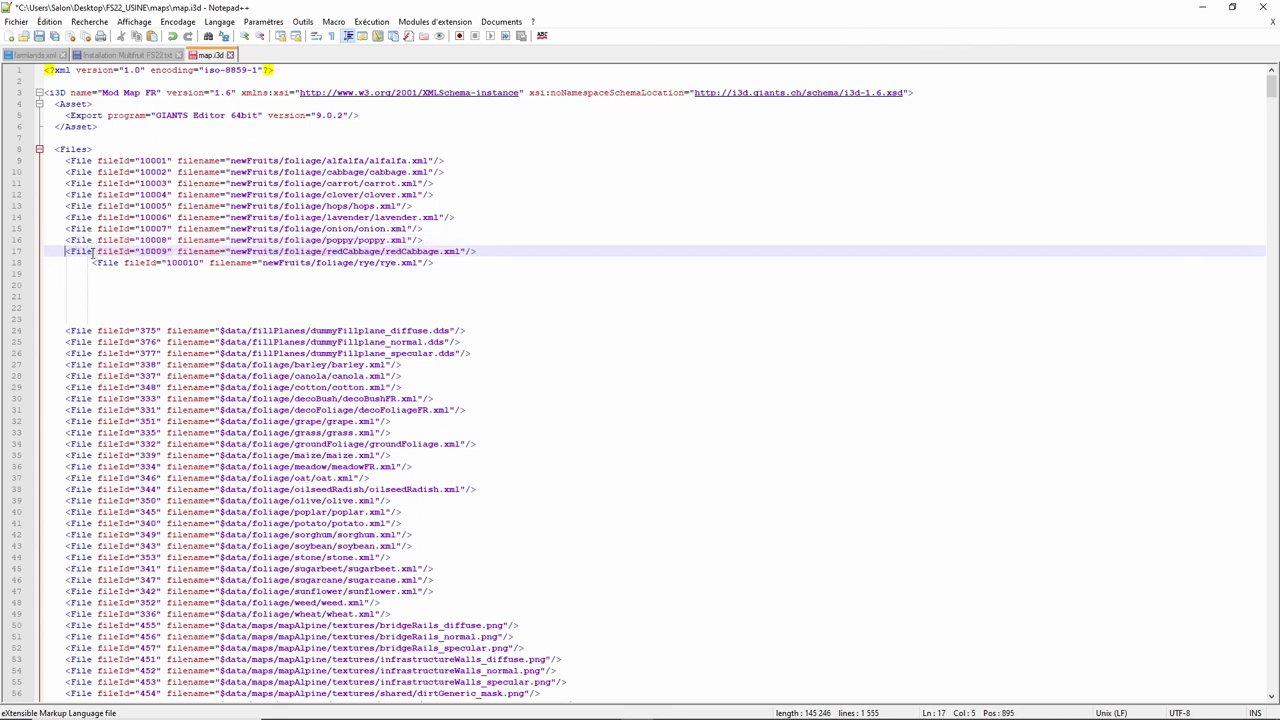
click(92, 262)
key(BackSpace)
key(BackSpace)
key(BackSpace)
key(BackSpace)
key(BackSpace)
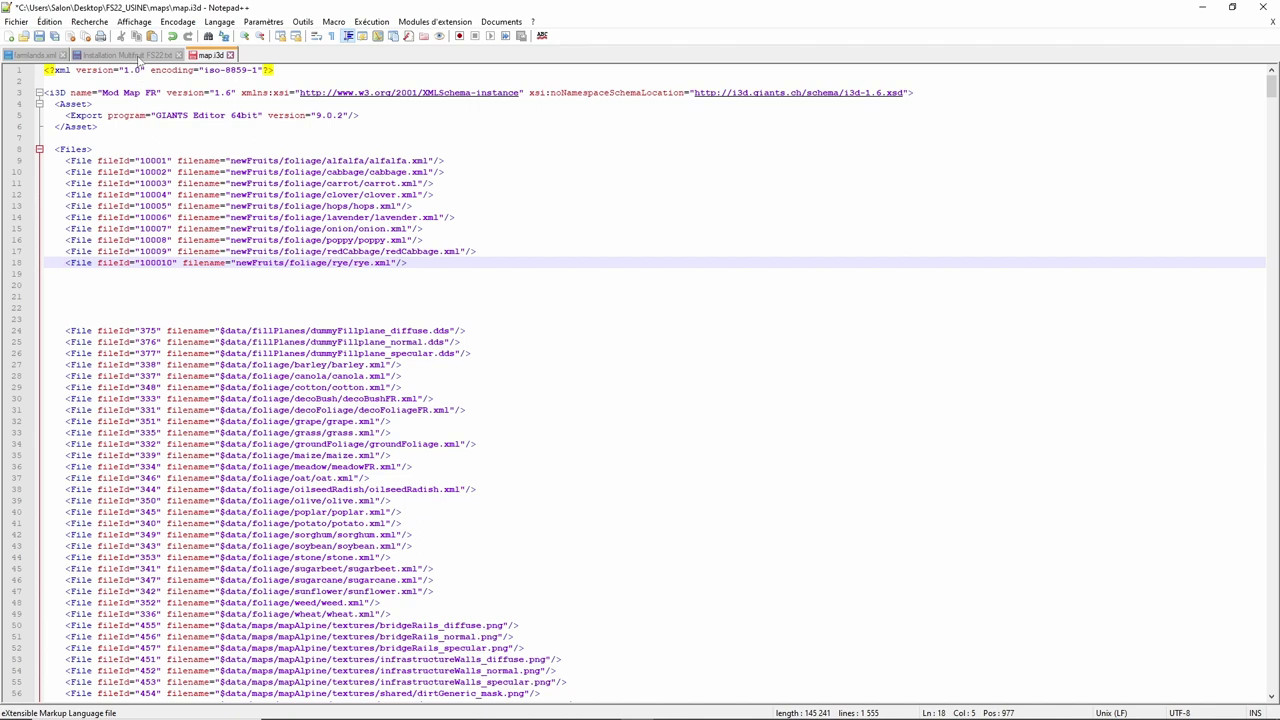
- Take the term FoliageMultiLayer from Installation Multifruit FS22.txt and find its first occurrence in map.i3d
click(138, 57)
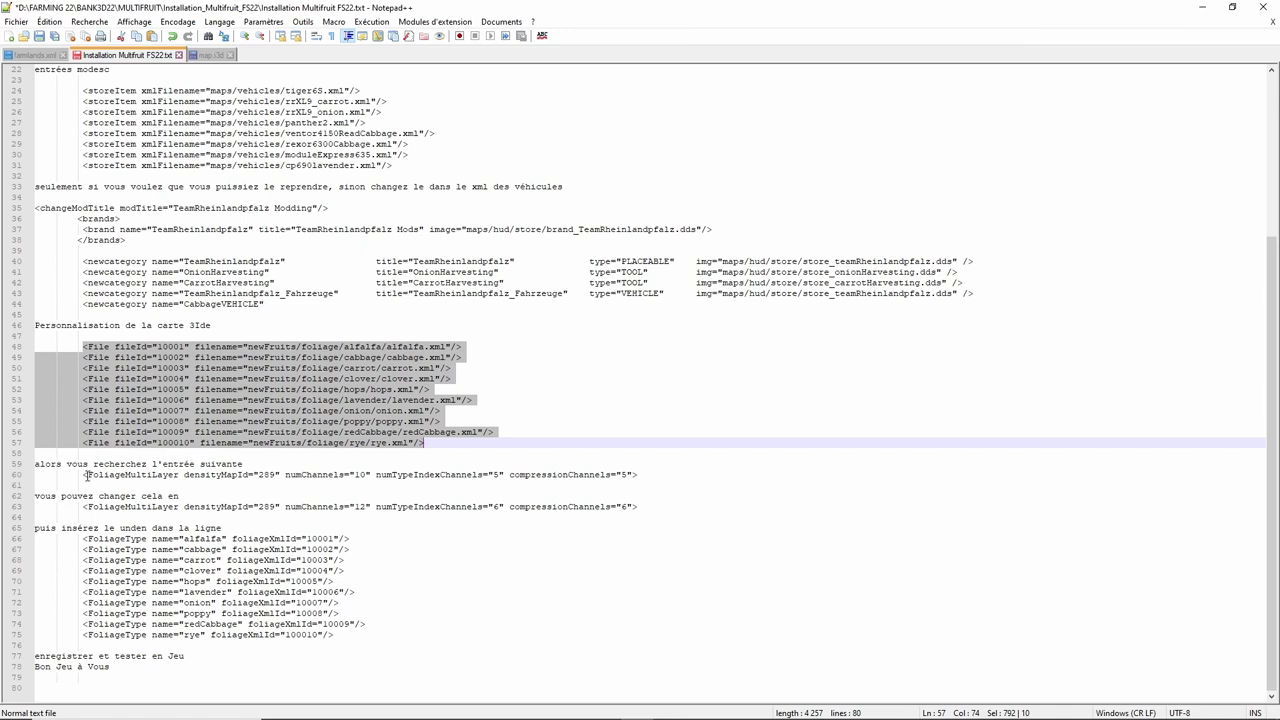
drag(87, 474, 180, 478)
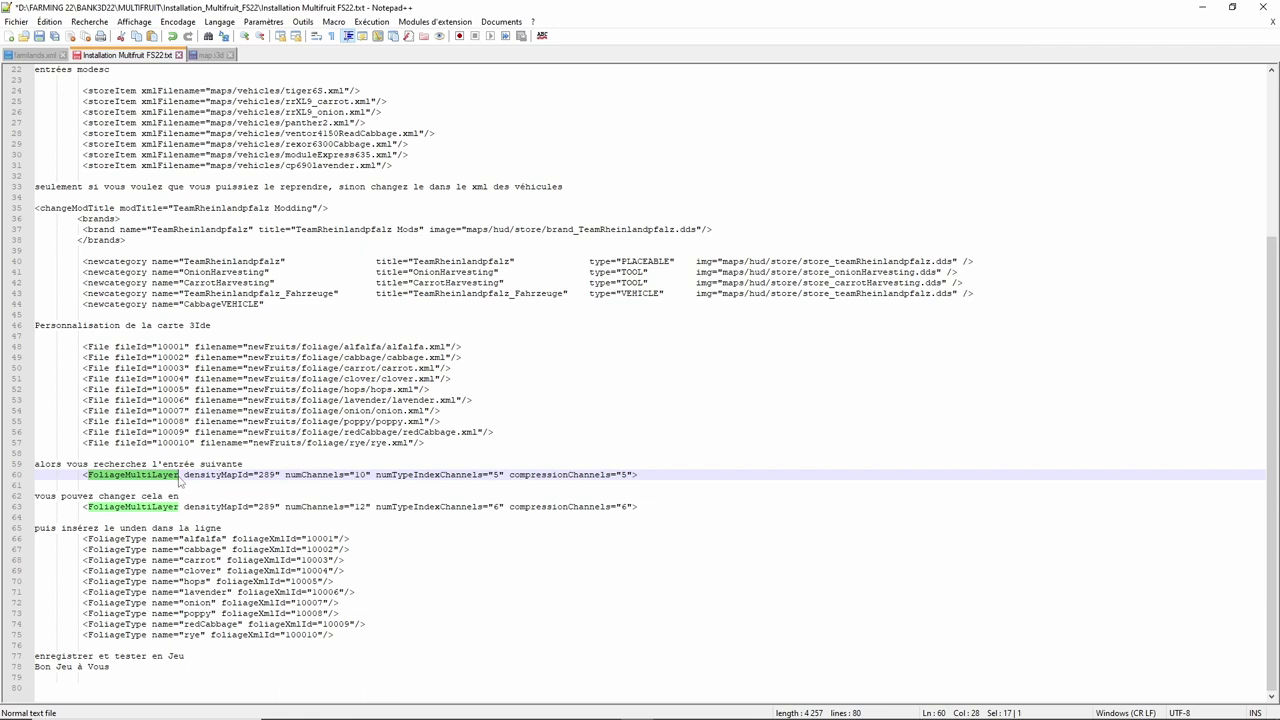
key(ctrl+f)
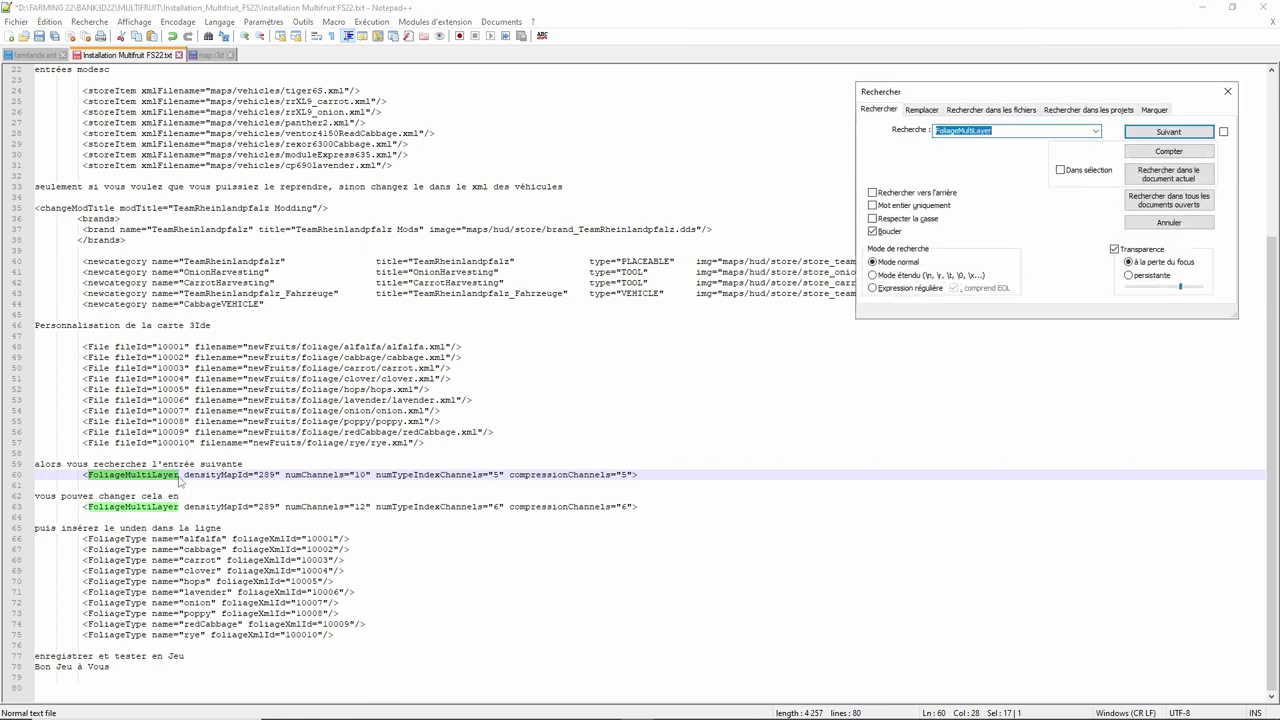
click(210, 55)
click(1163, 134)
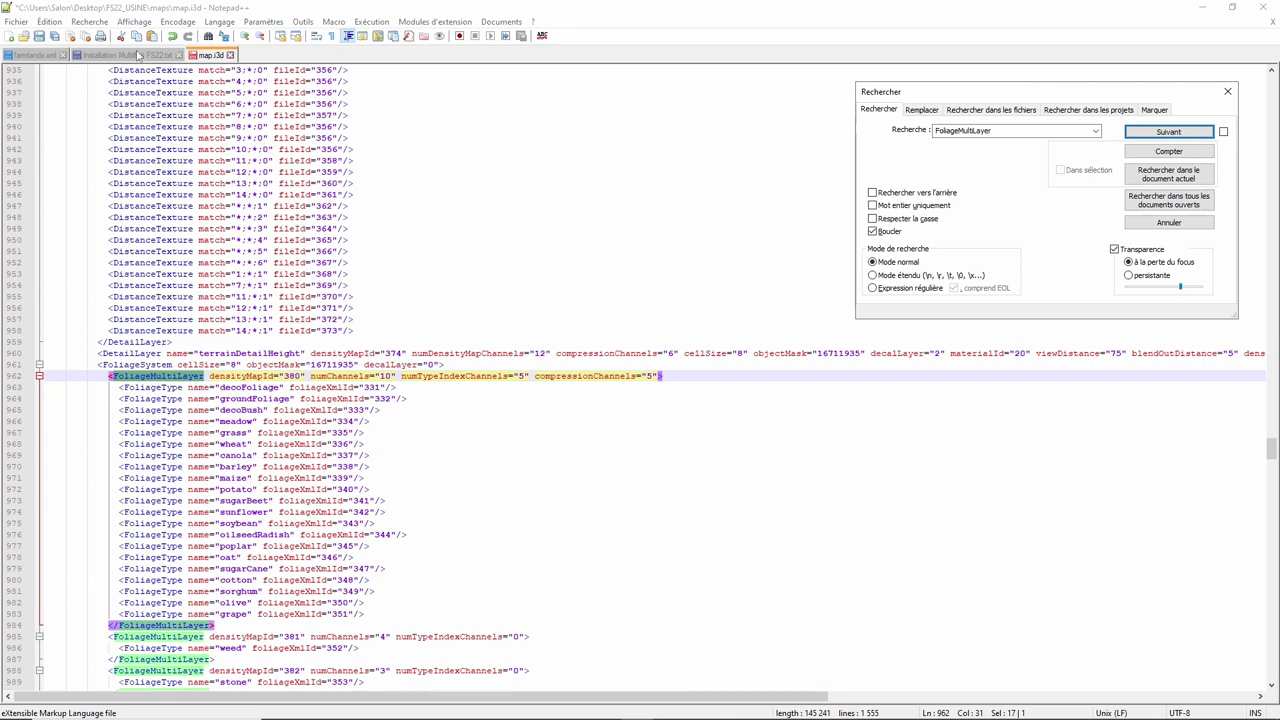
- Compare the FoliageMultiLayer entries in map.i3d with the original and replacement lines given in Installation Multifruit FS22.txt
click(138, 55)
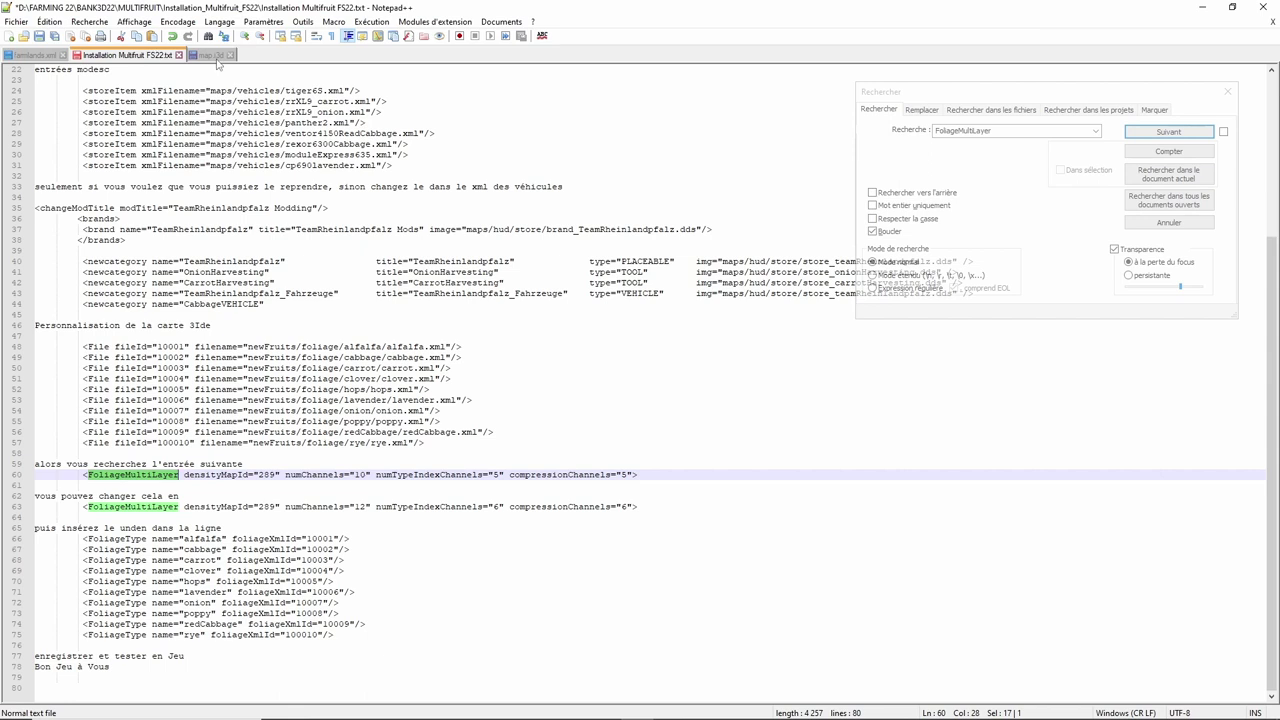
click(214, 55)
scroll(276, 516, down, 5)
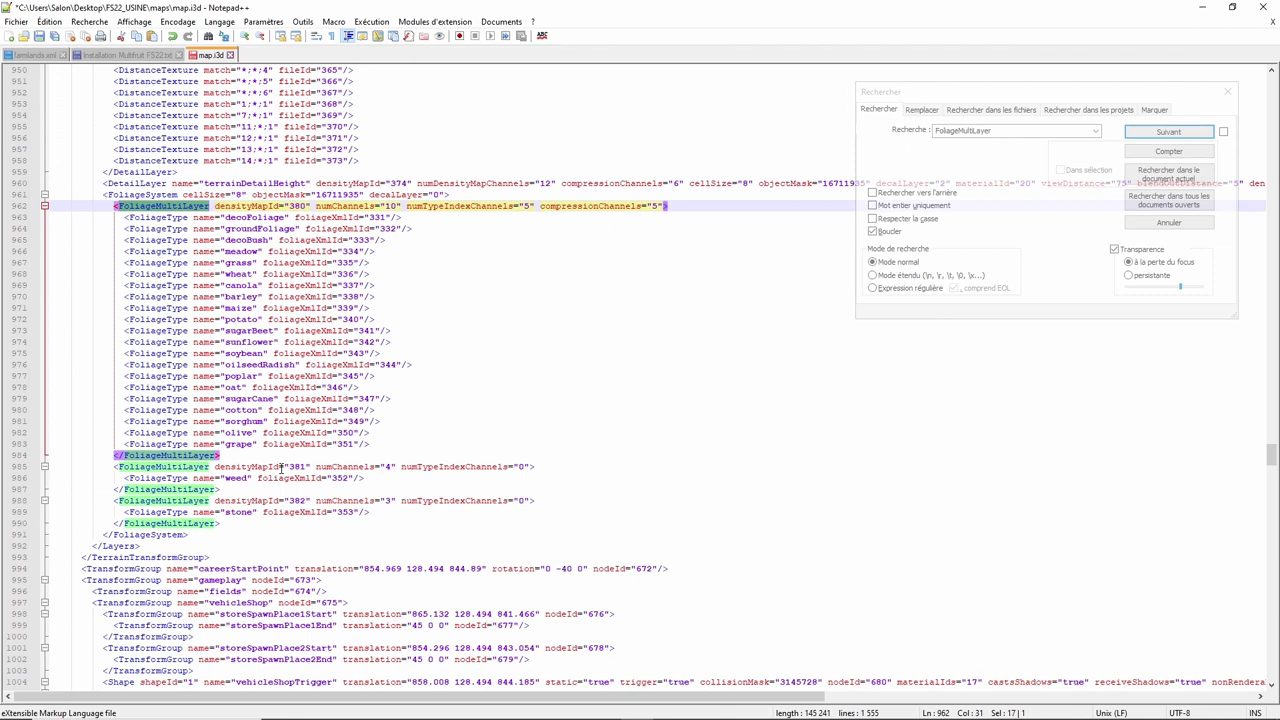
click(167, 500)
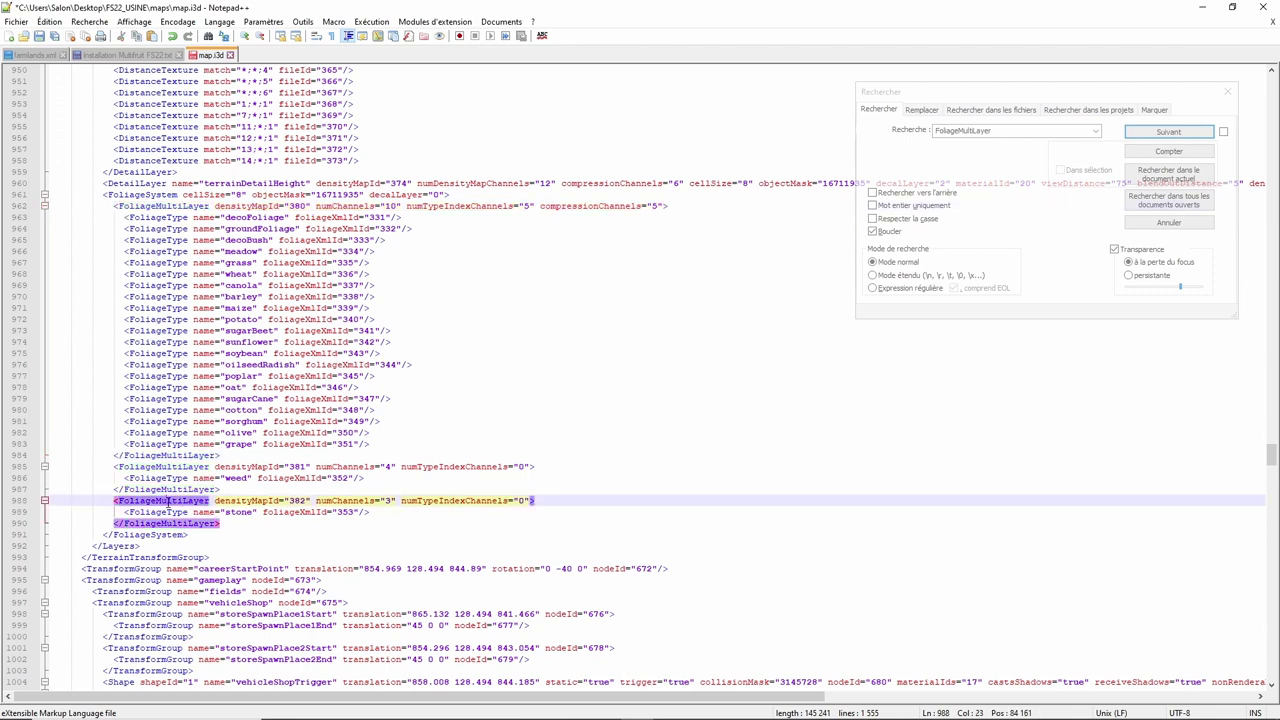
scroll(170, 478, up, 2)
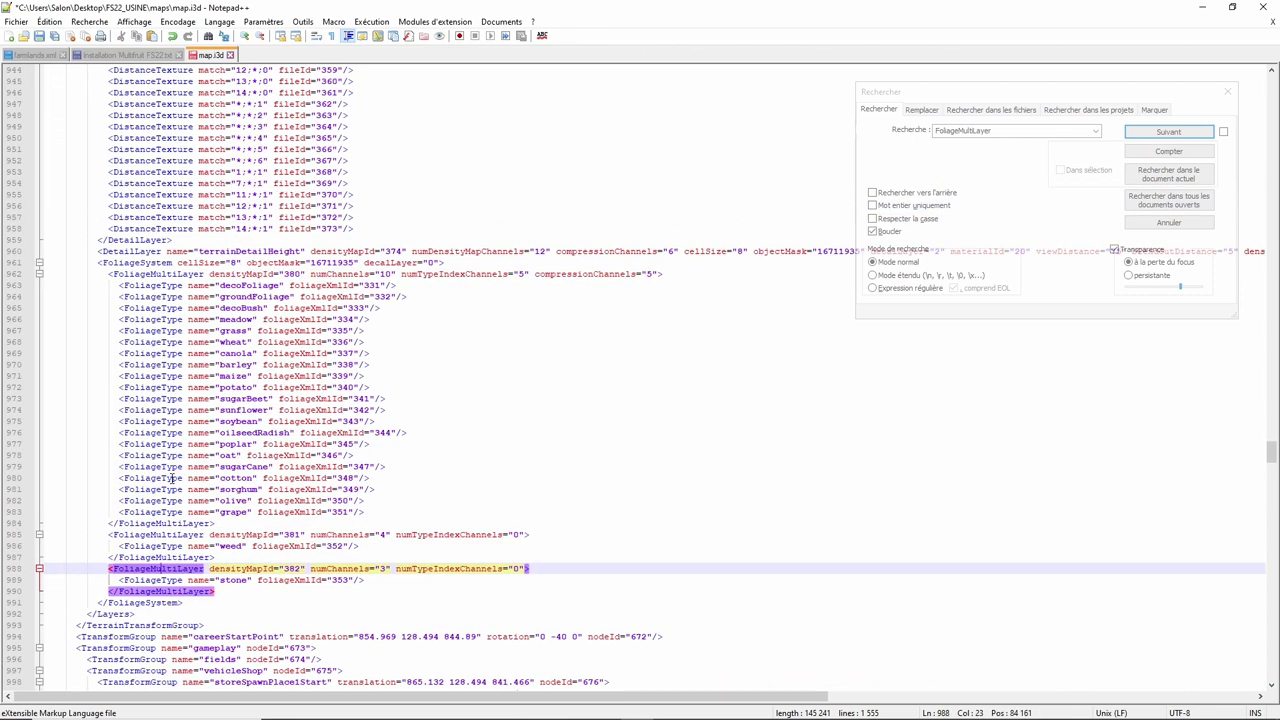
scroll(165, 420, up, 1)
click(145, 296)
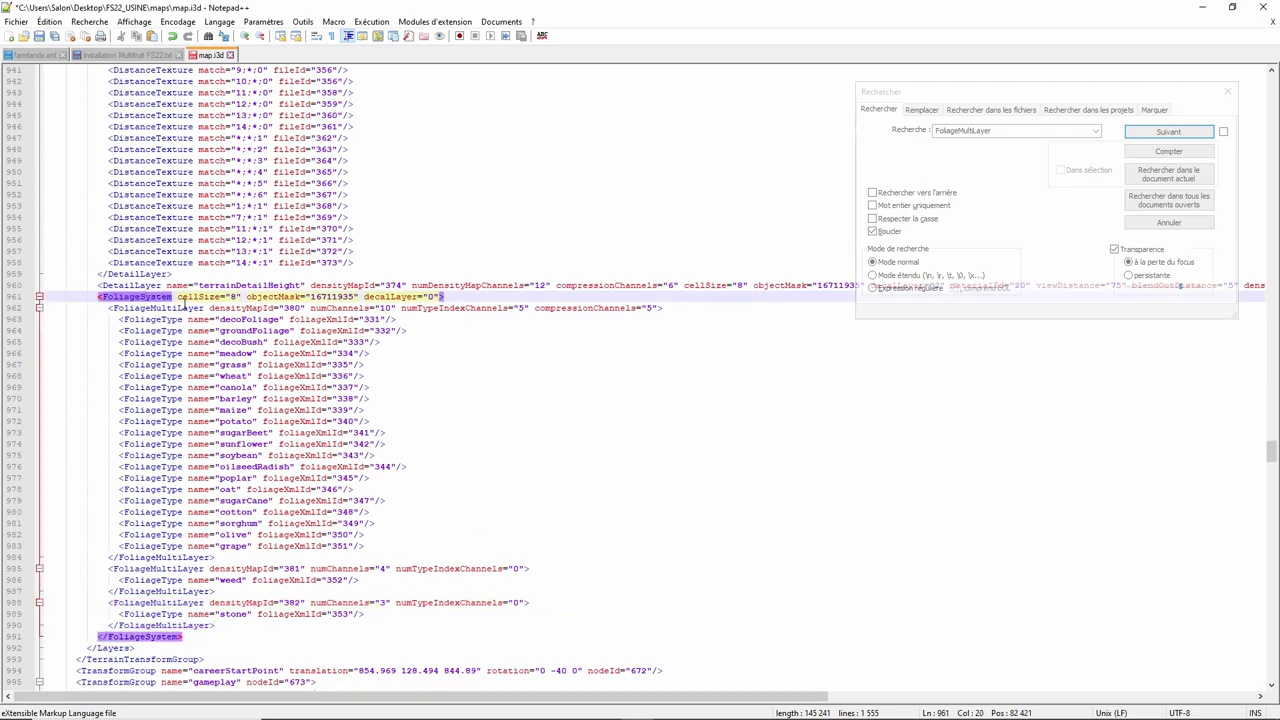
click(206, 308)
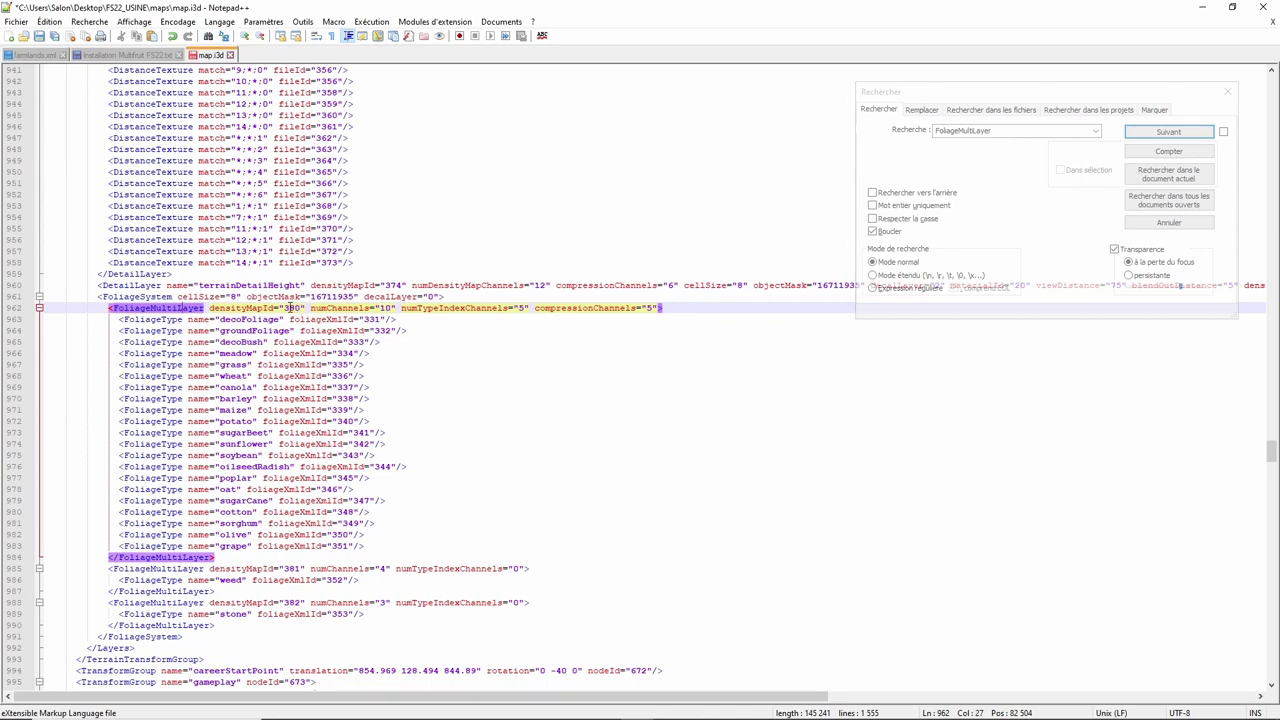
click(349, 310)
click(157, 56)
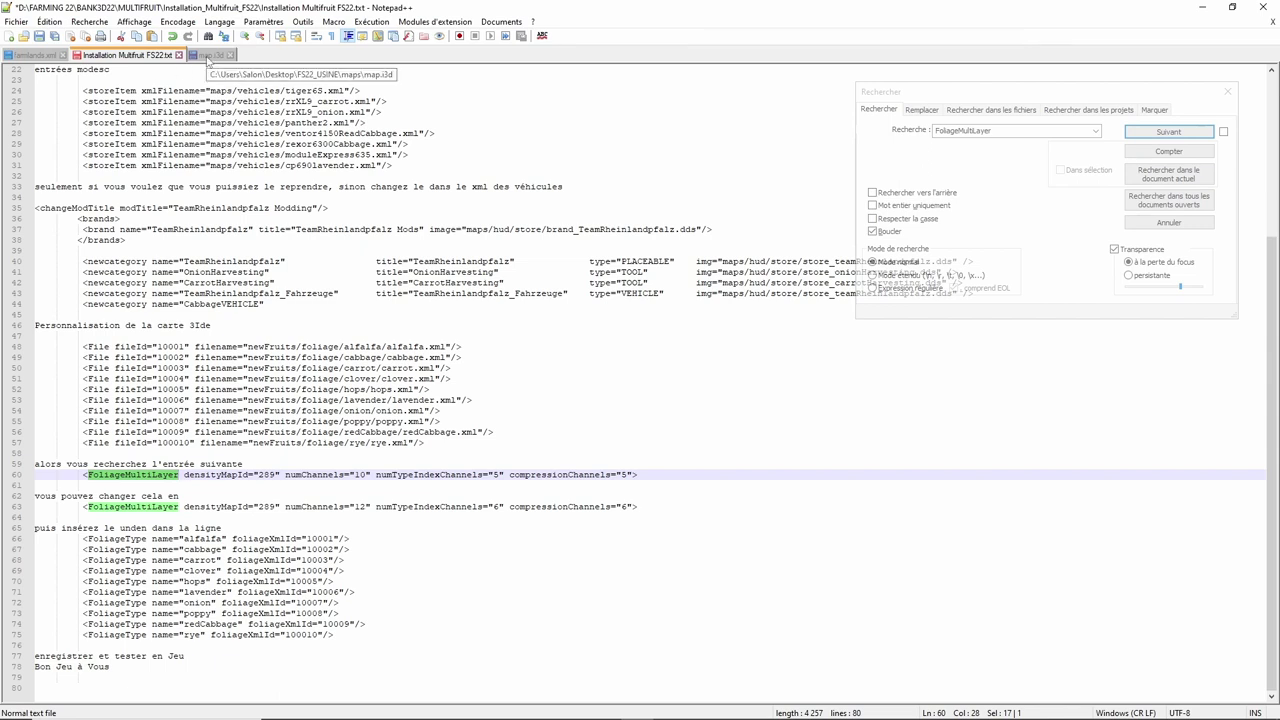
click(207, 55)
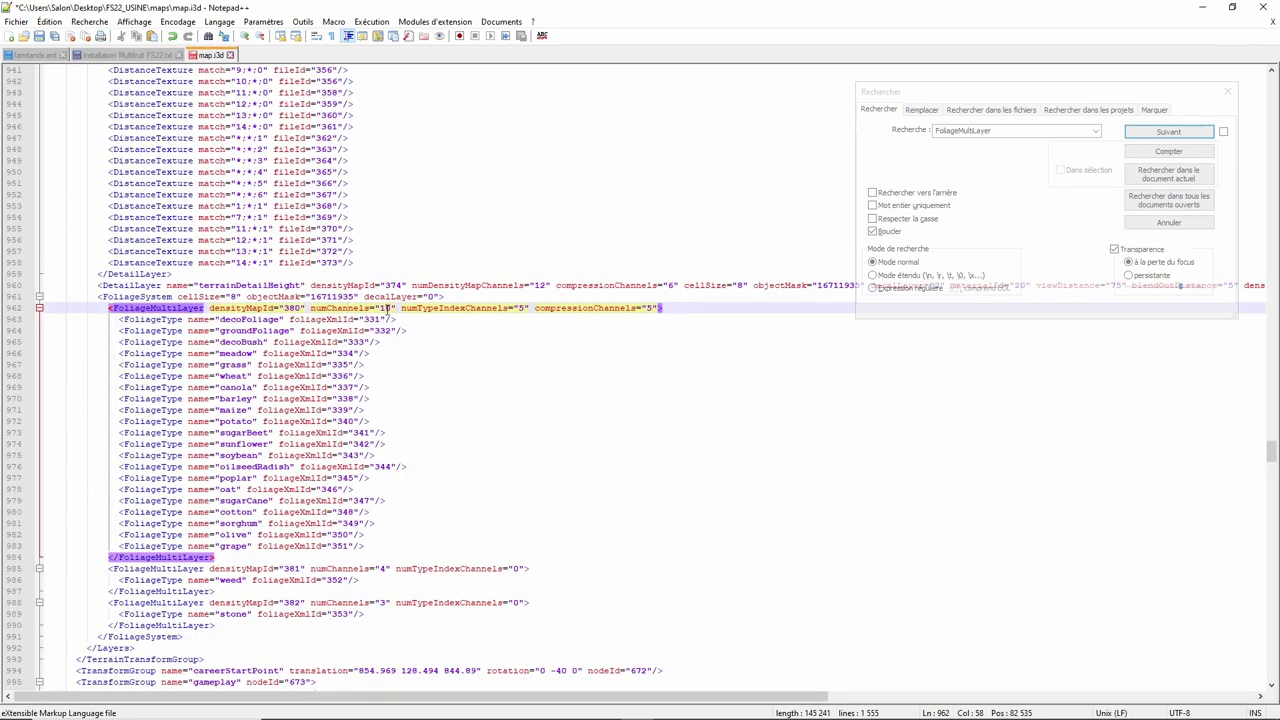
- In the first FoliageMultiLayer line of map.i3d, set numChannels to 12, numTypeIndexChannels to 6 and compressionChannels to 6
drag(384, 308, 390, 308)
text(2)
double_click(520, 308)
text(6)
double_click(648, 308)
text(6)
- Copy the ten FoliageType lines, alfalfa to rye, from Installation Multifruit FS22.txt onto a new line below the grape entry in map.i3d
click(366, 547)
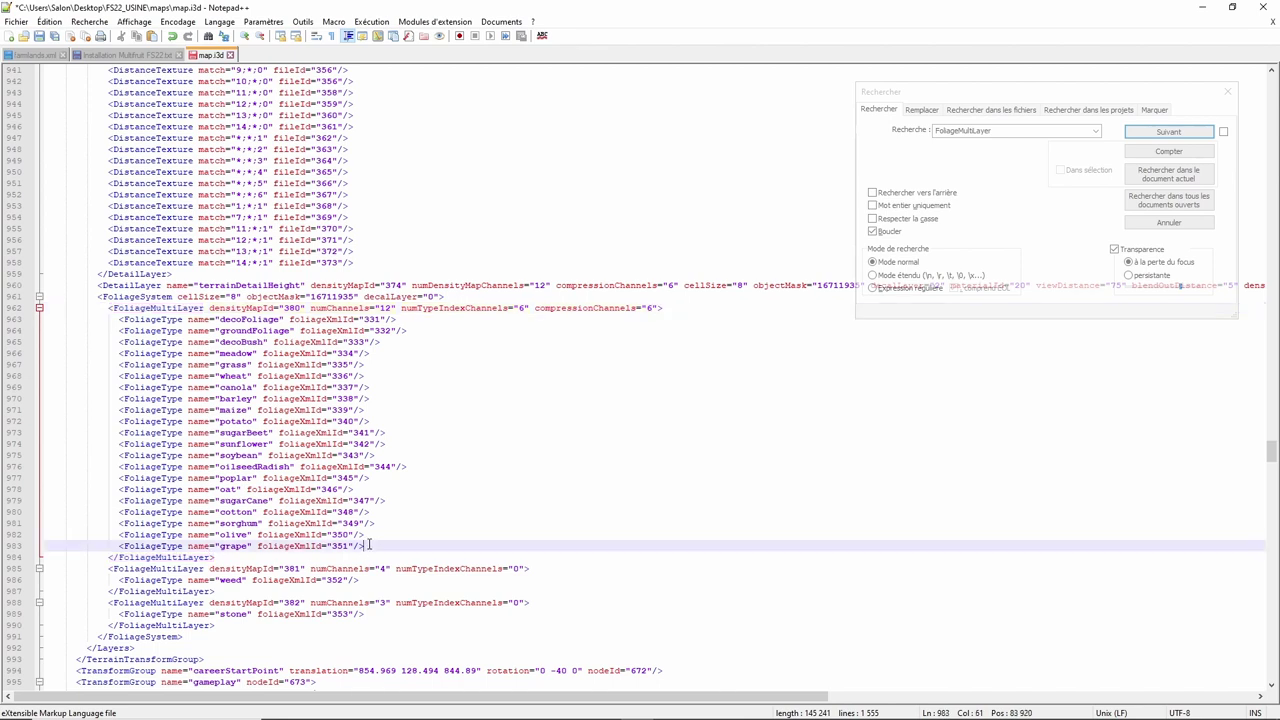
key(Return)
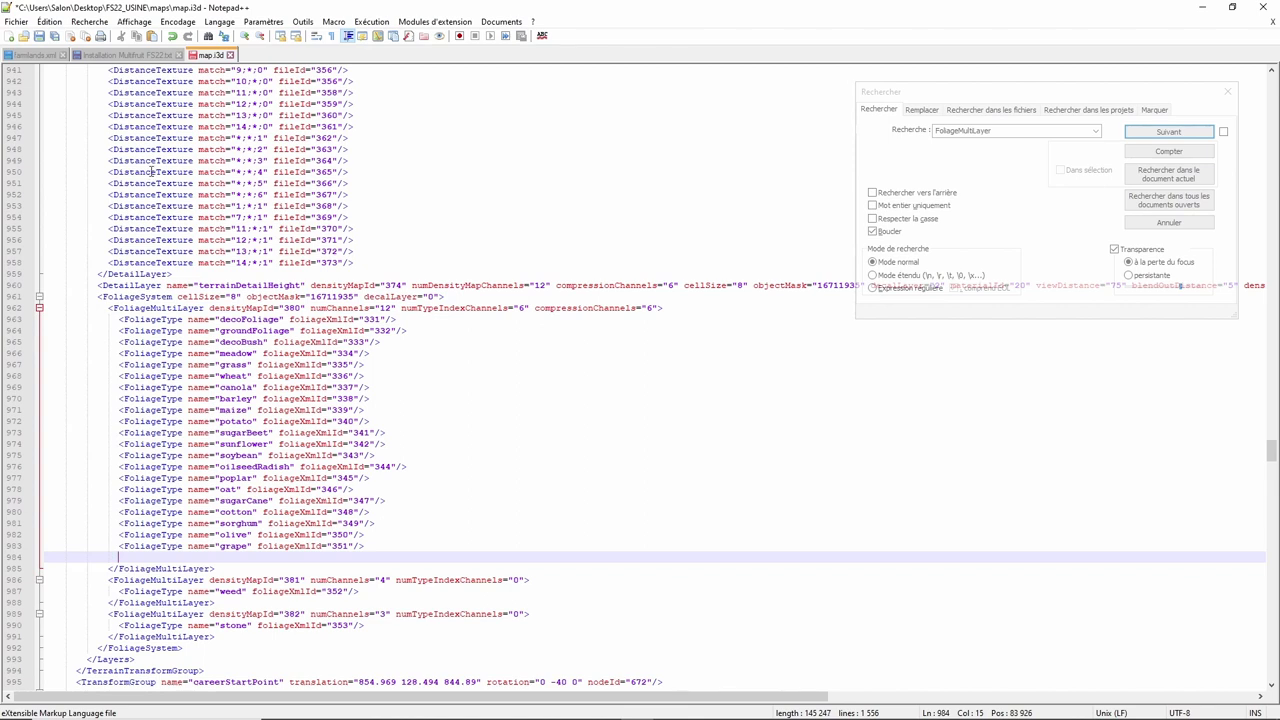
click(137, 55)
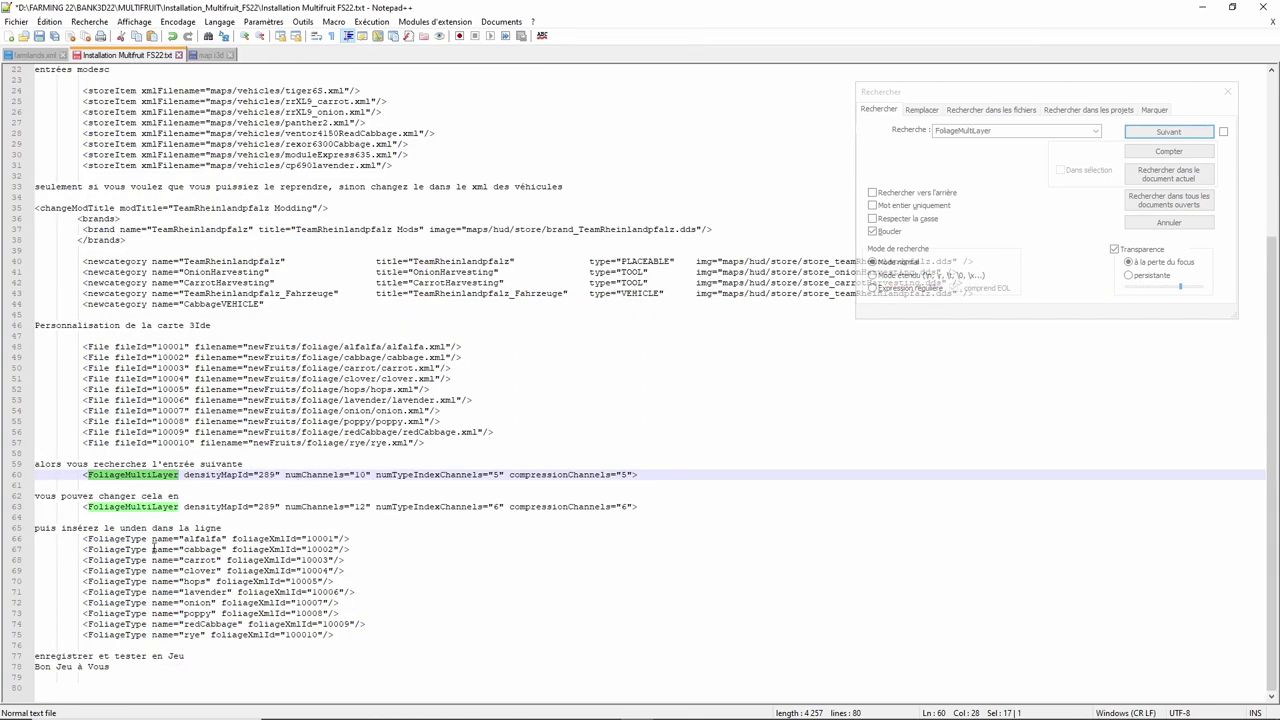
click(84, 539)
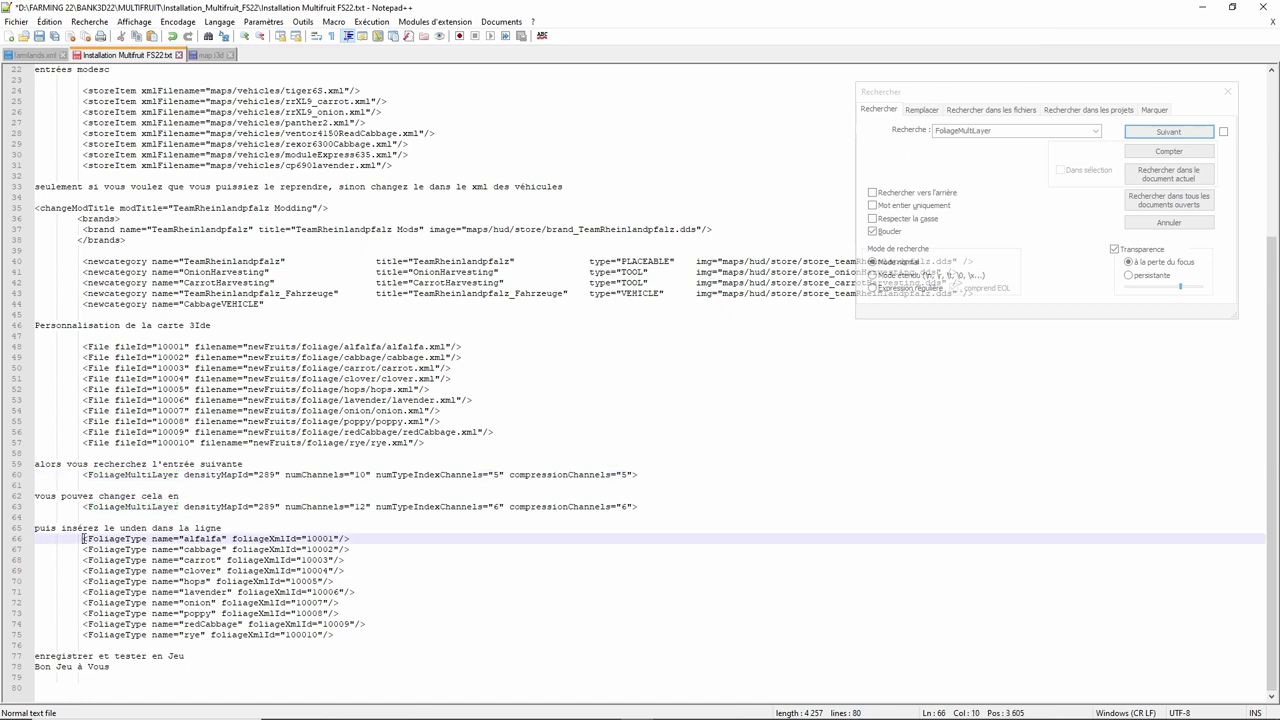
drag(84, 539, 337, 634)
key(ctrl+c)
right_click(230, 612)
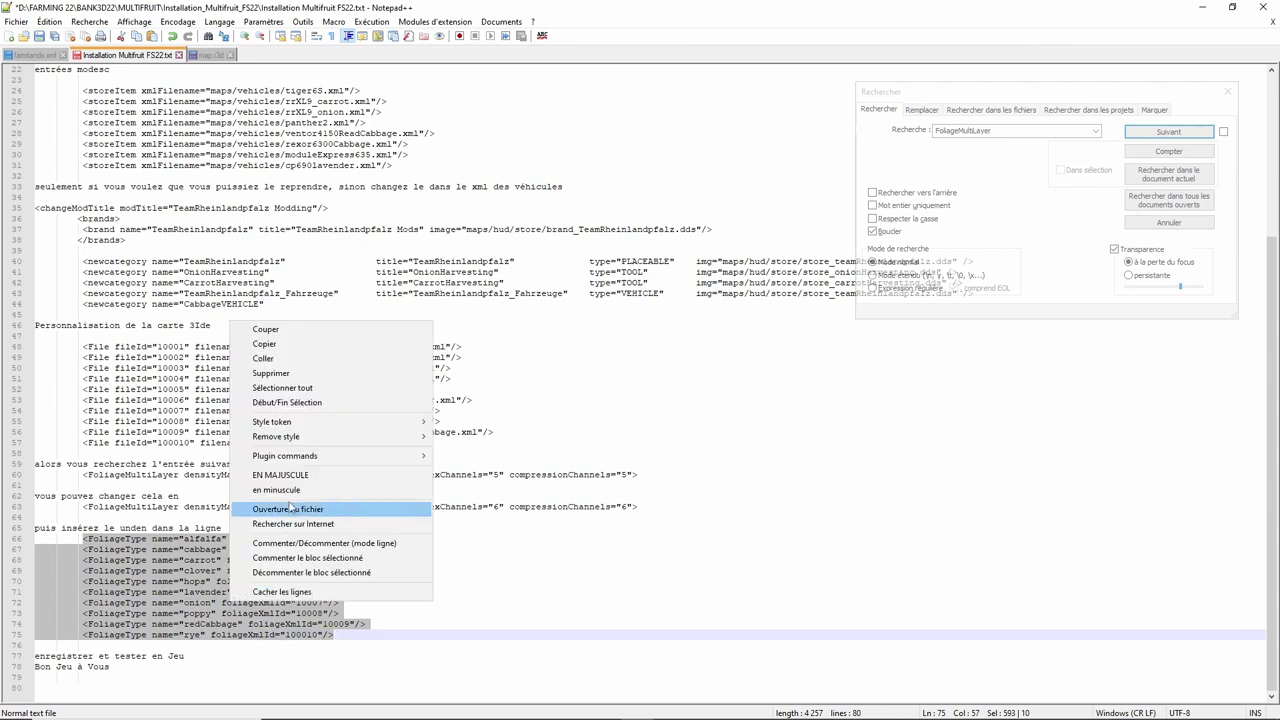
click(265, 344)
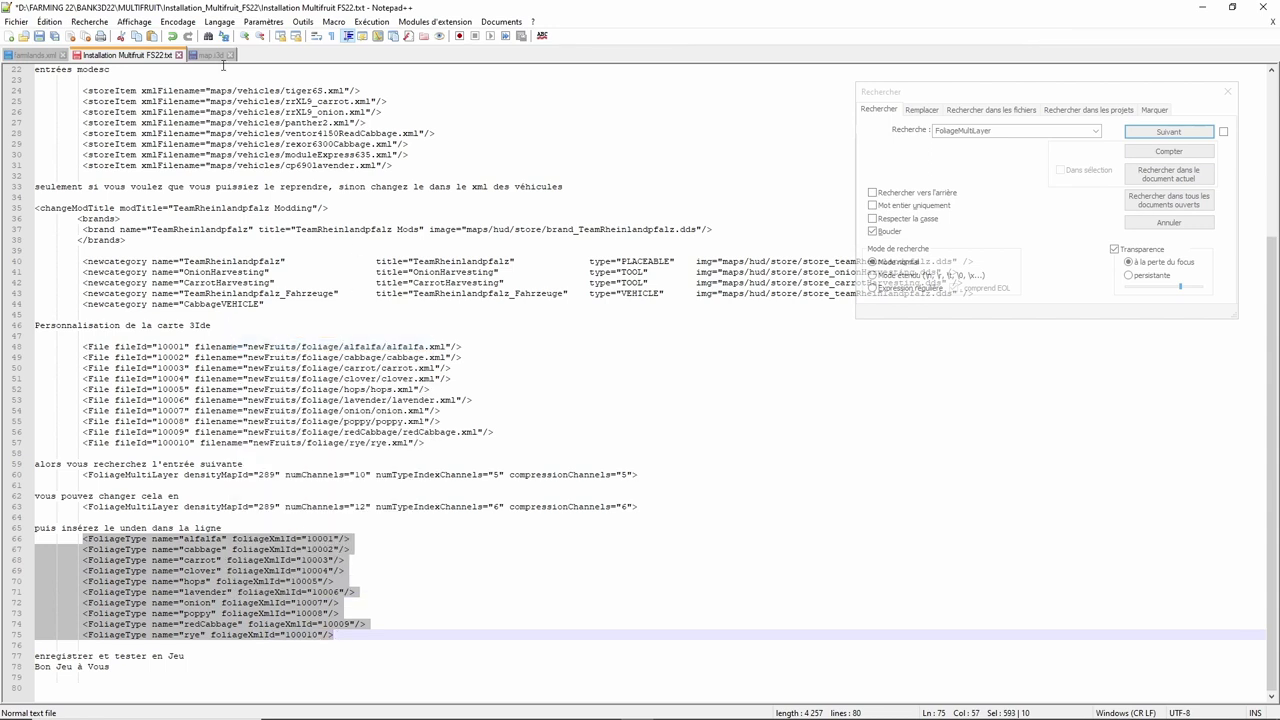
click(215, 56)
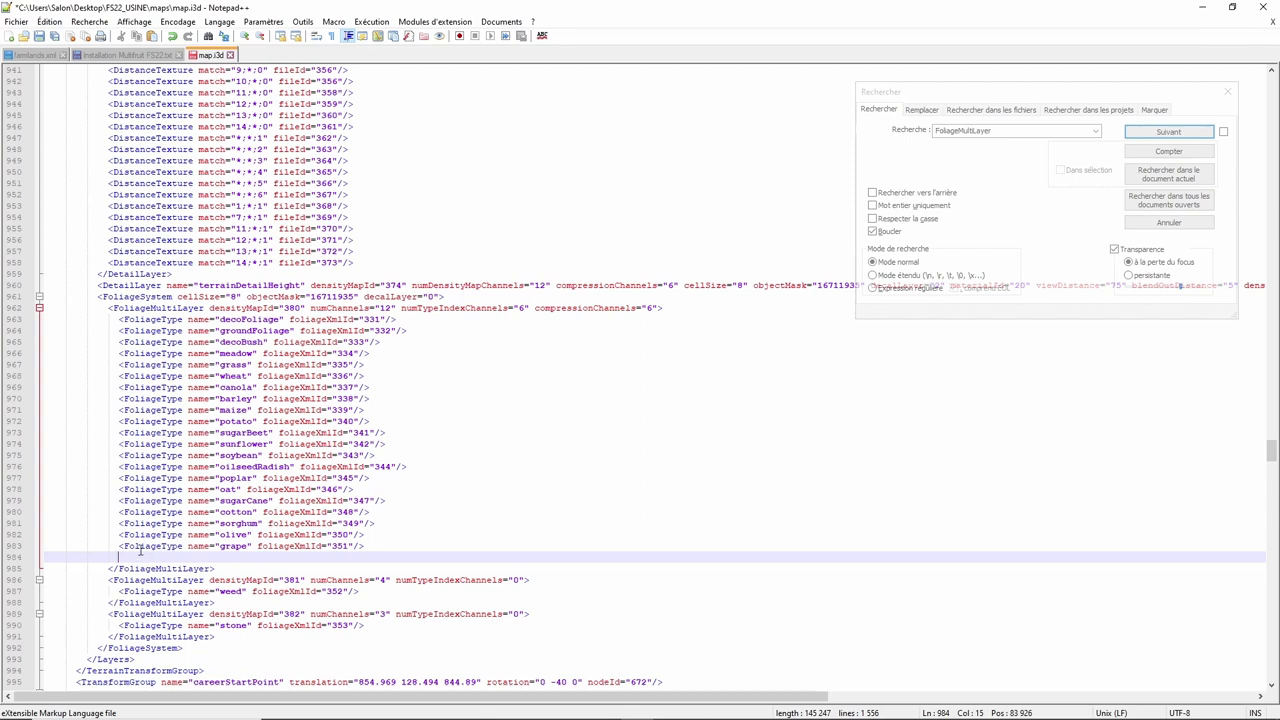
click(152, 36)
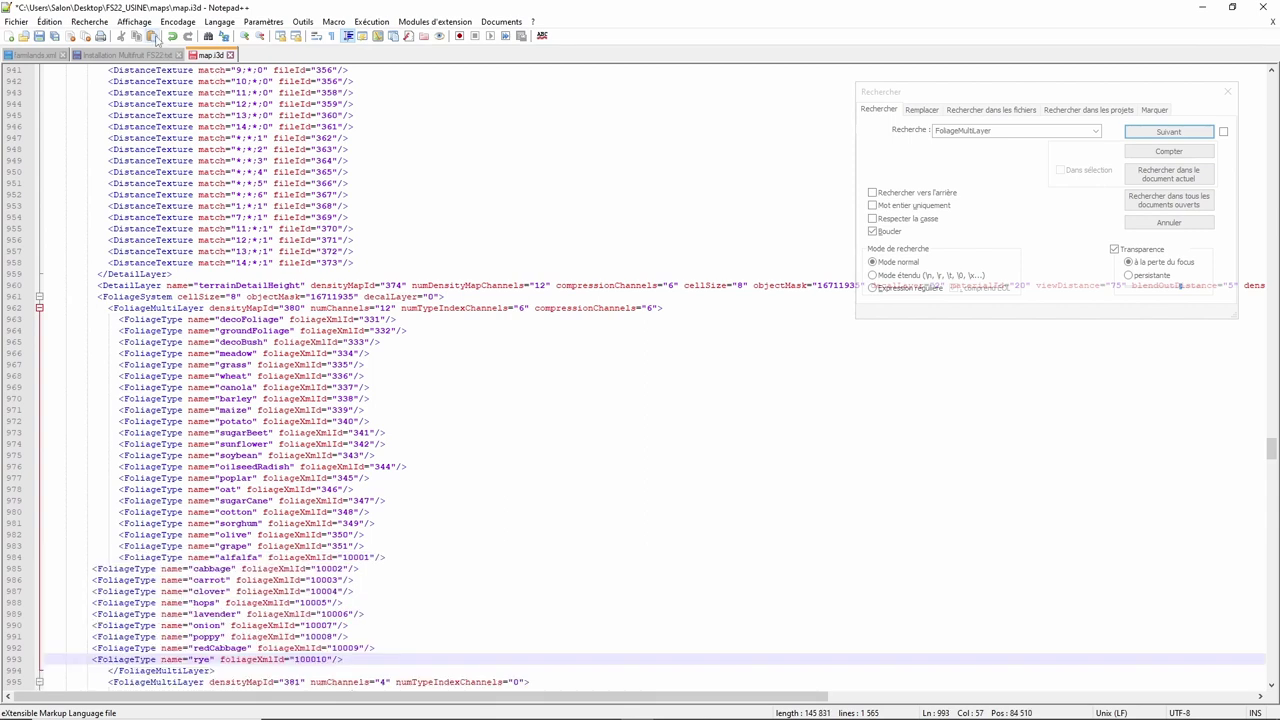
- Align the cabbage FoliageType line in map.i3d with the indentation of the alfalfa line above it
click(94, 568)
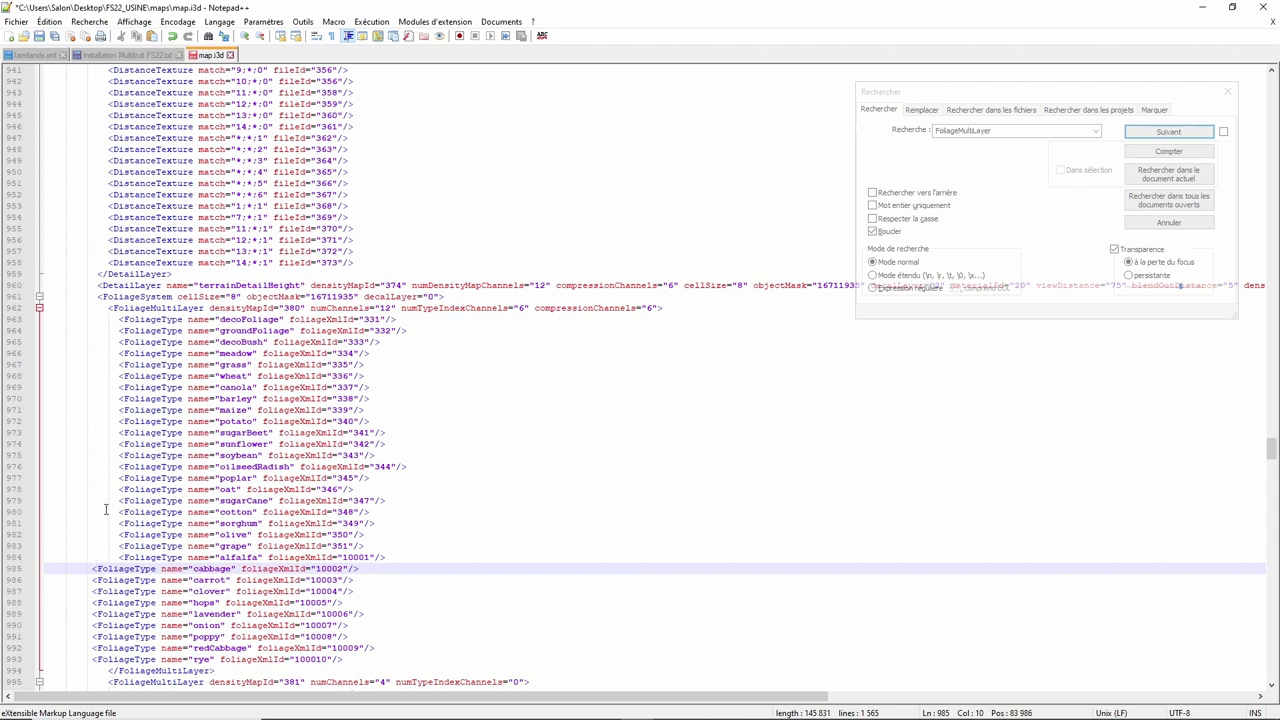
key(Tab)
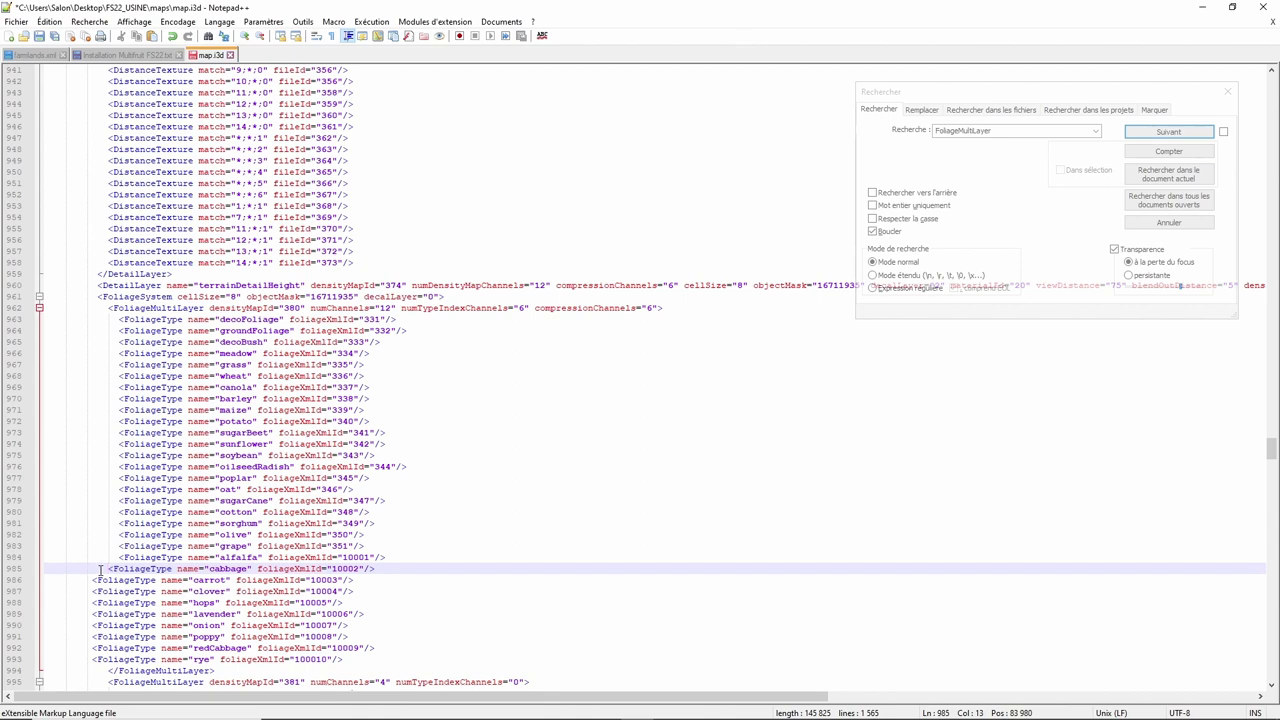
key(Tab)
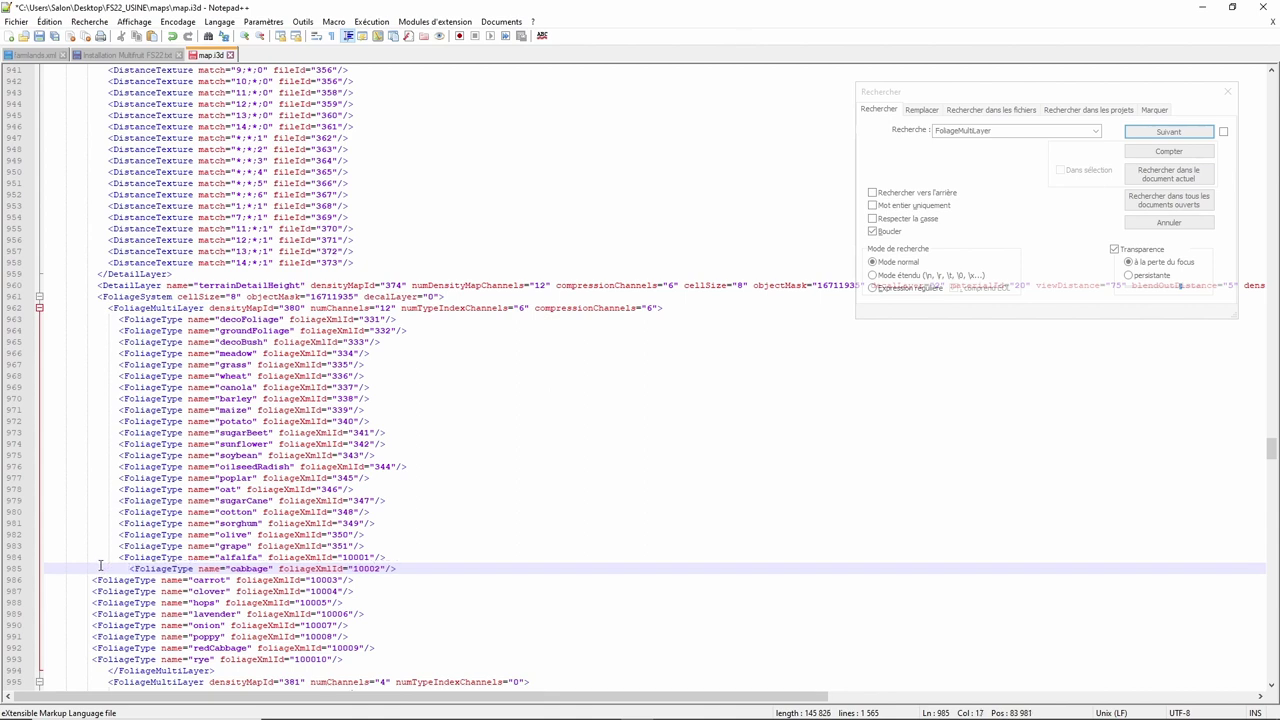
key(BackSpace)
key(BackSpace)
key(BackSpace)
key(BackSpace)
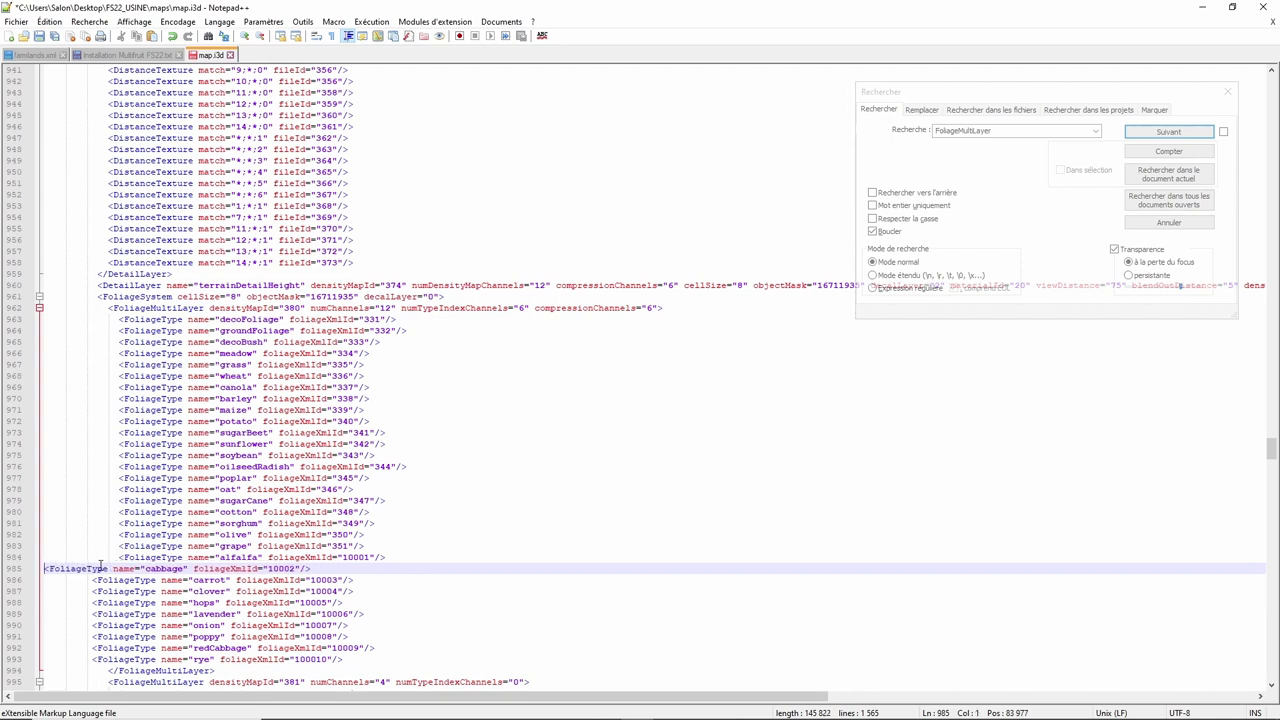
key(Tab)
key(Tab)
key(Tab)
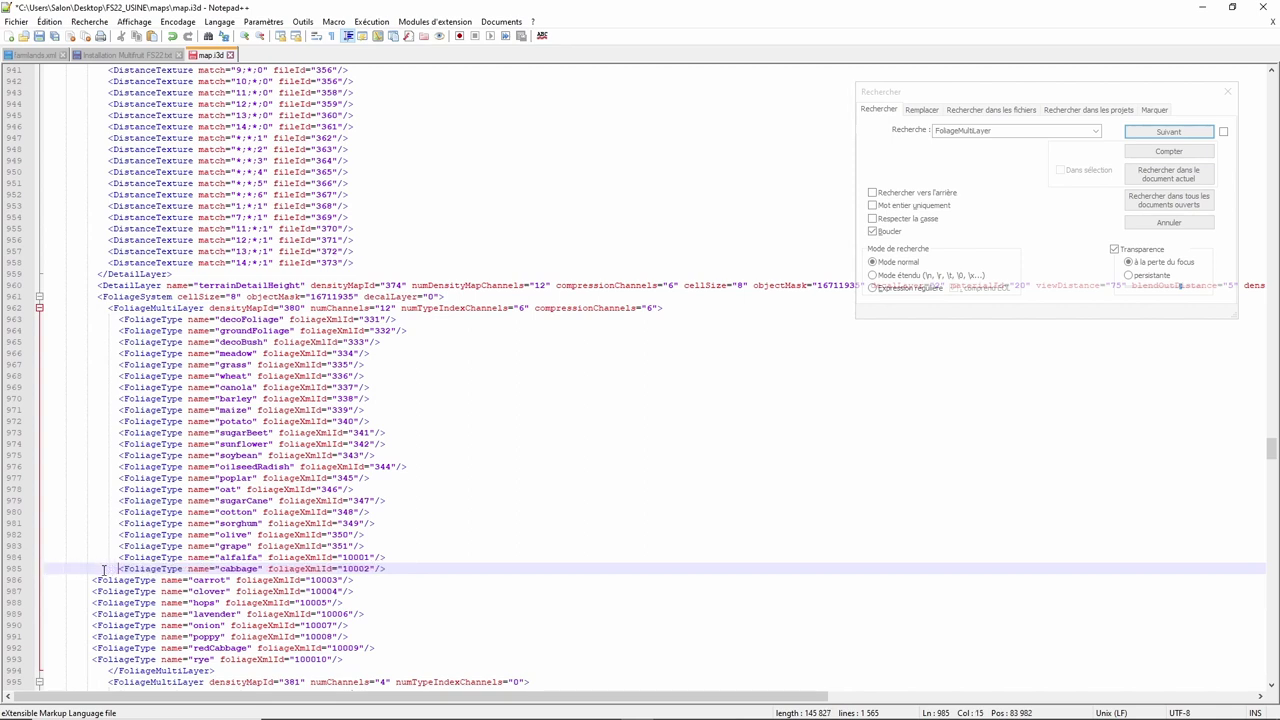
- Re-indent the carrot FoliageType line so it aligns with the cabbage entry above
click(92, 580)
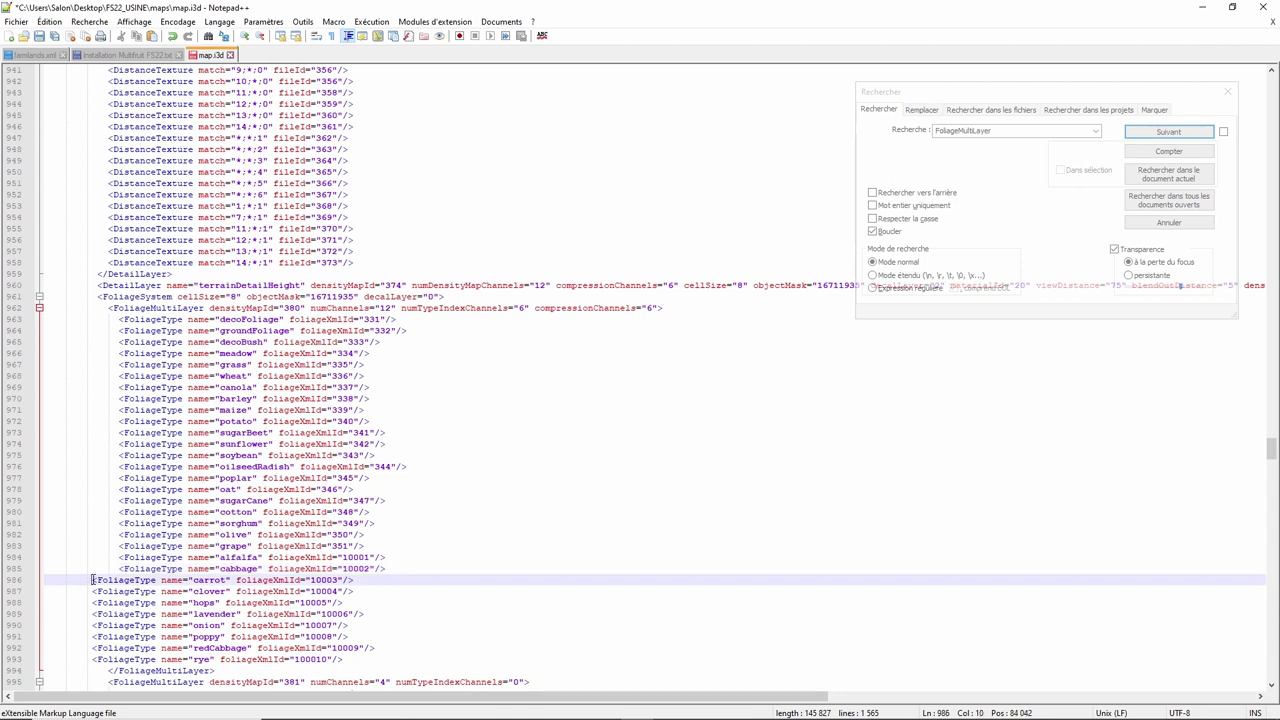
key(BackSpace)
key(BackSpace)
key(BackSpace)
key(BackSpace)
key(BackSpace)
key(BackSpace)
key(BackSpace)
key(BackSpace)
key(BackSpace)
key(Tab)
key(Tab)
key(Tab)
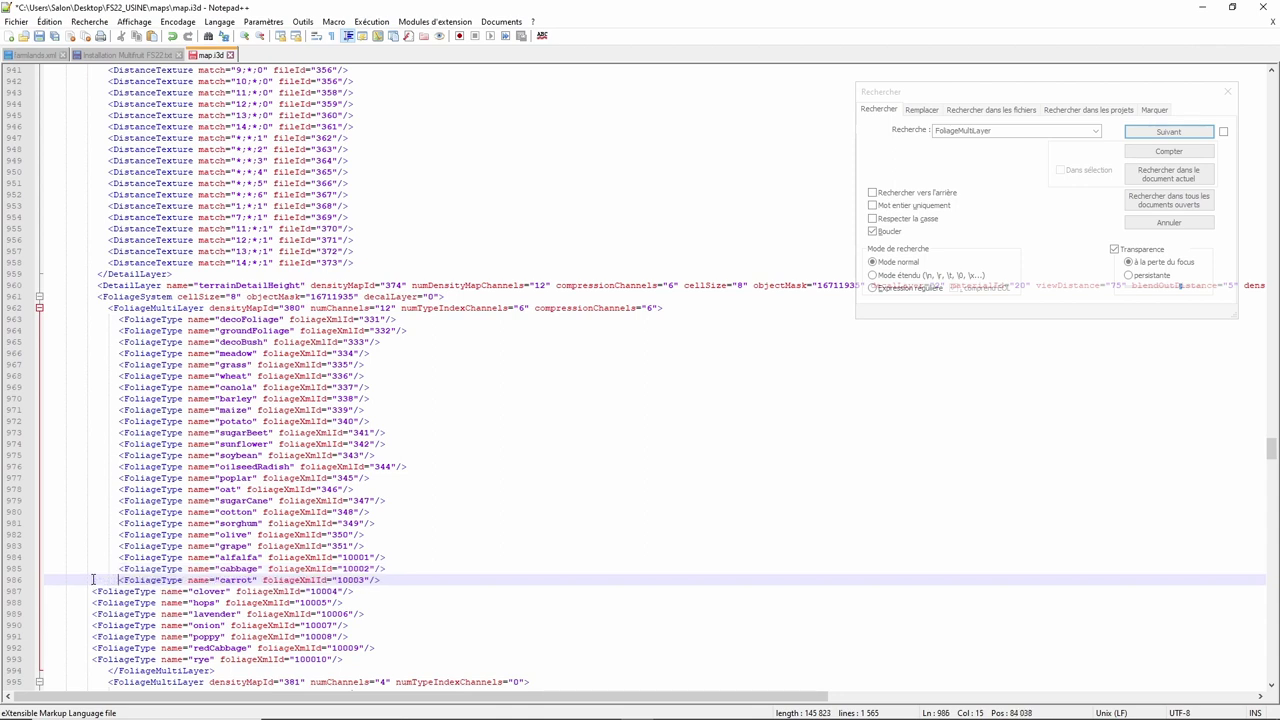
- Re-indent the clover FoliageType line so it aligns with the carrot entry above
click(91, 591)
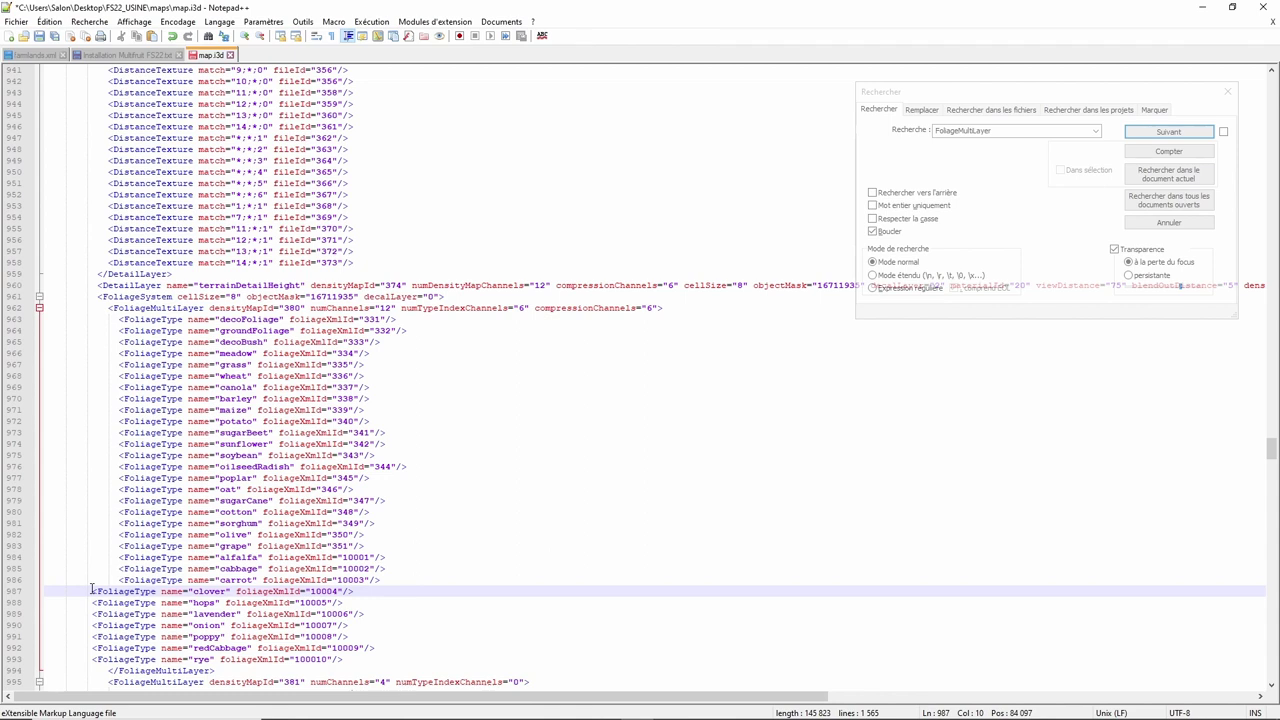
key(BackSpace)
key(BackSpace)
key(BackSpace)
key(BackSpace)
key(BackSpace)
key(BackSpace)
key(BackSpace)
key(BackSpace)
key(BackSpace)
key(Tab)
key(Tab)
key(Tab)
- Re-indent the hops FoliageType line so it aligns with the clover entry above
click(92, 602)
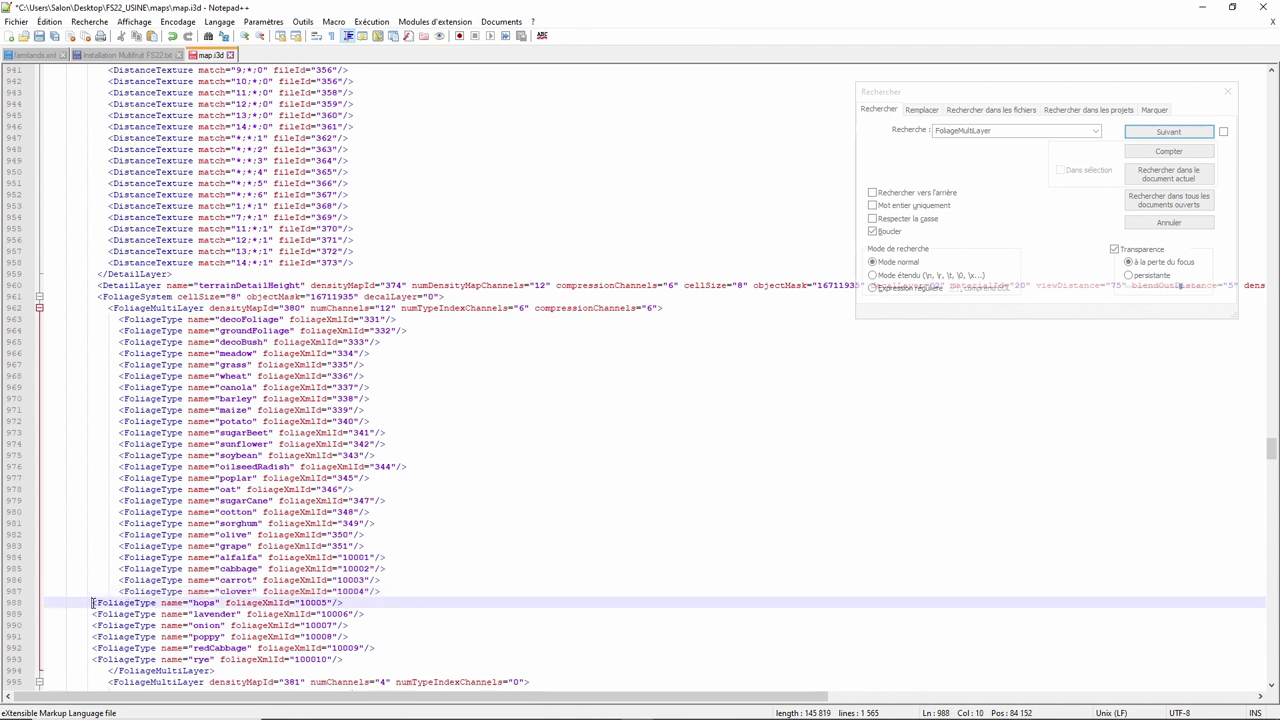
key(BackSpace)
key(BackSpace)
key(BackSpace)
key(BackSpace)
key(BackSpace)
key(BackSpace)
key(BackSpace)
key(BackSpace)
key(BackSpace)
key(Tab)
key(Tab)
key(Tab)
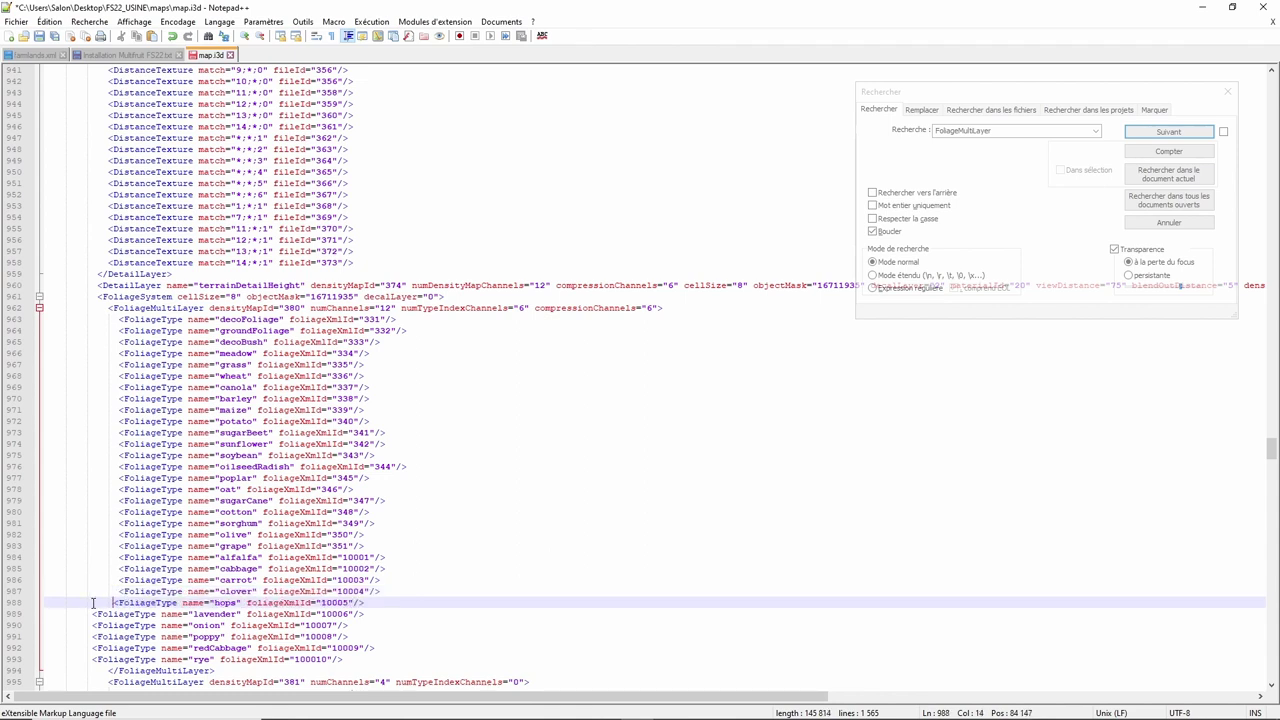
- Re-indent the lavender FoliageType line so it aligns with the hops entry above
click(91, 613)
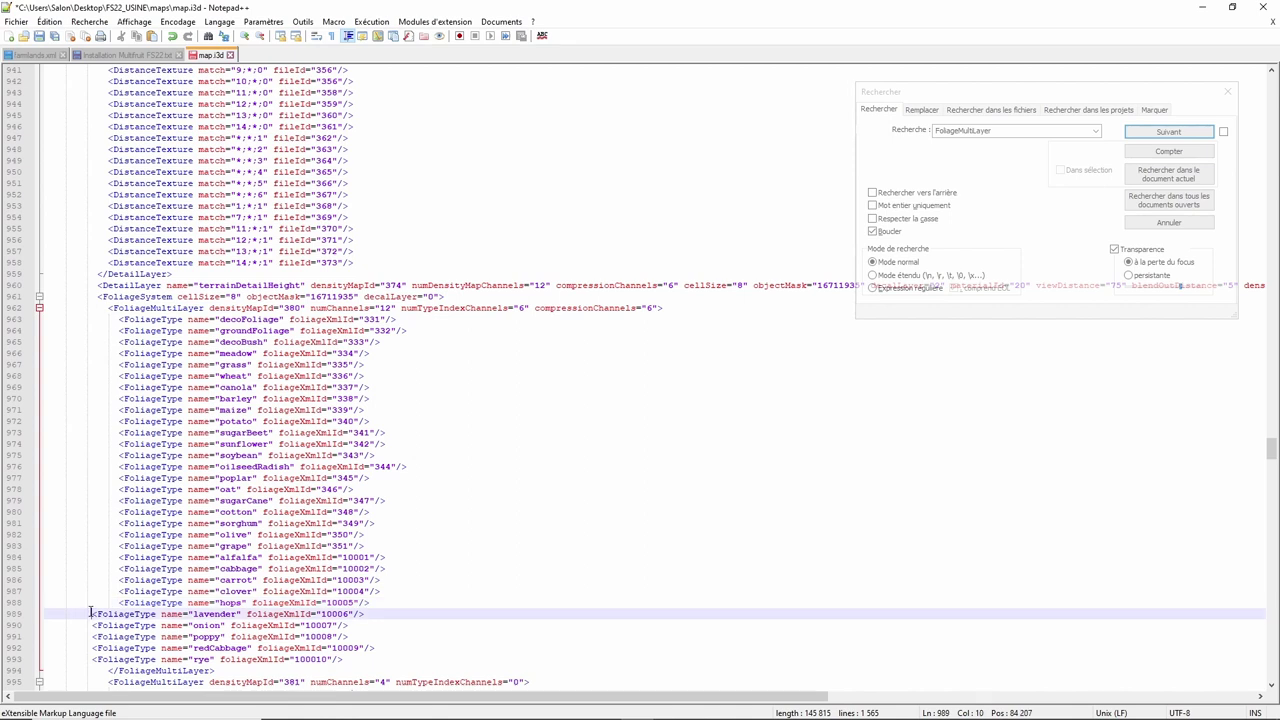
key(BackSpace)
key(BackSpace)
key(BackSpace)
key(BackSpace)
key(BackSpace)
key(BackSpace)
key(BackSpace)
key(BackSpace)
key(BackSpace)
key(Tab)
key(Tab)
key(Tab)
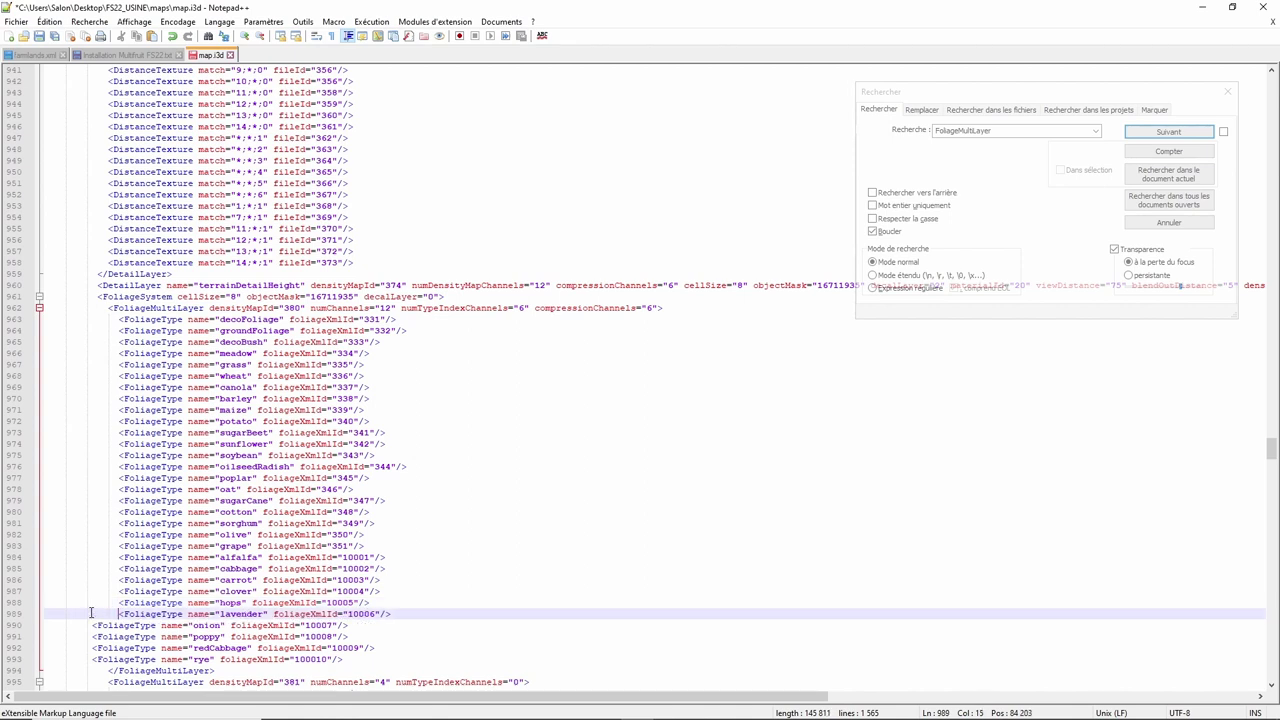
- Align the onion and poppy FoliageType lines with the lavender entry above them
scroll(97, 591, down, 4)
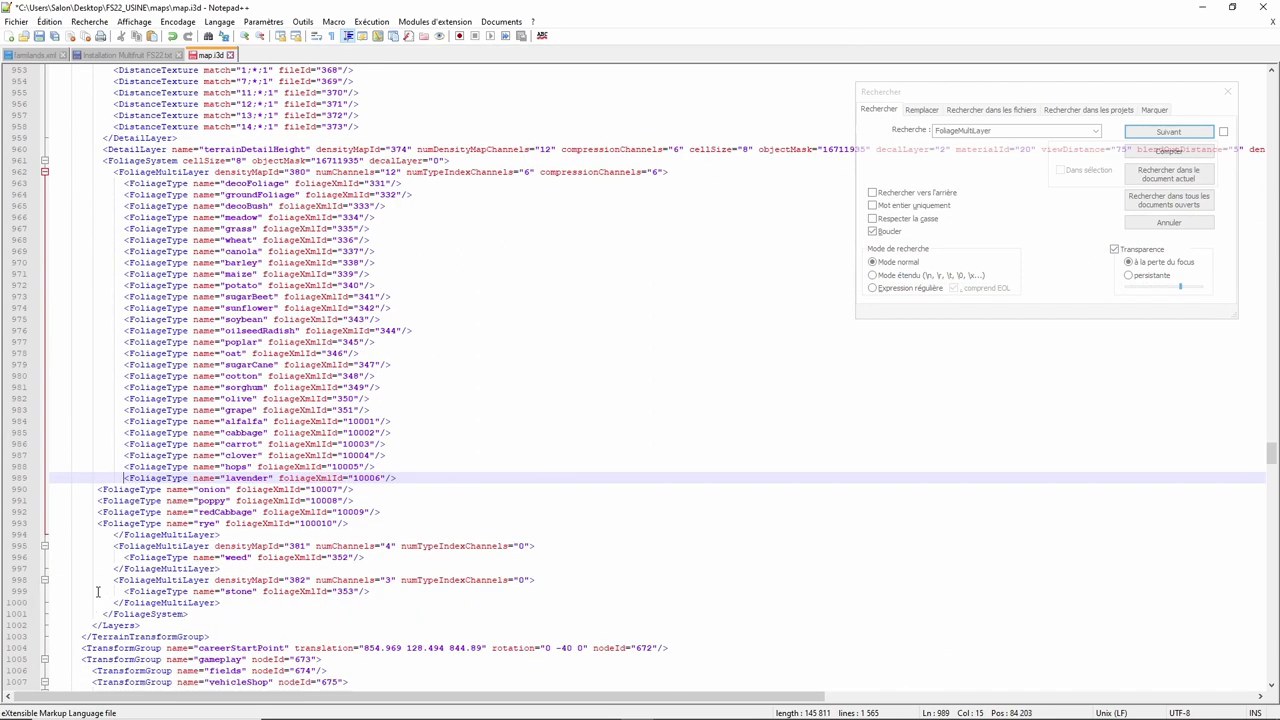
click(99, 489)
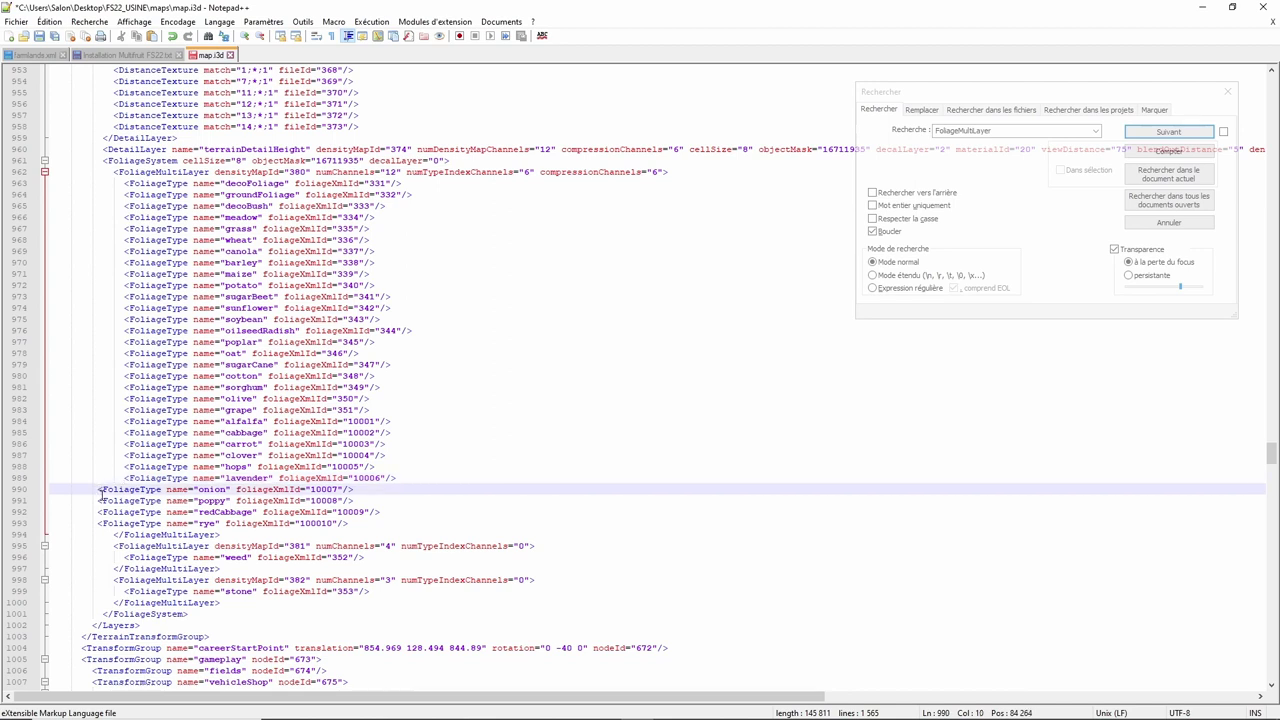
key(BackSpace)
key(BackSpace)
key(BackSpace)
key(BackSpace)
key(BackSpace)
key(BackSpace)
key(BackSpace)
key(BackSpace)
key(BackSpace)
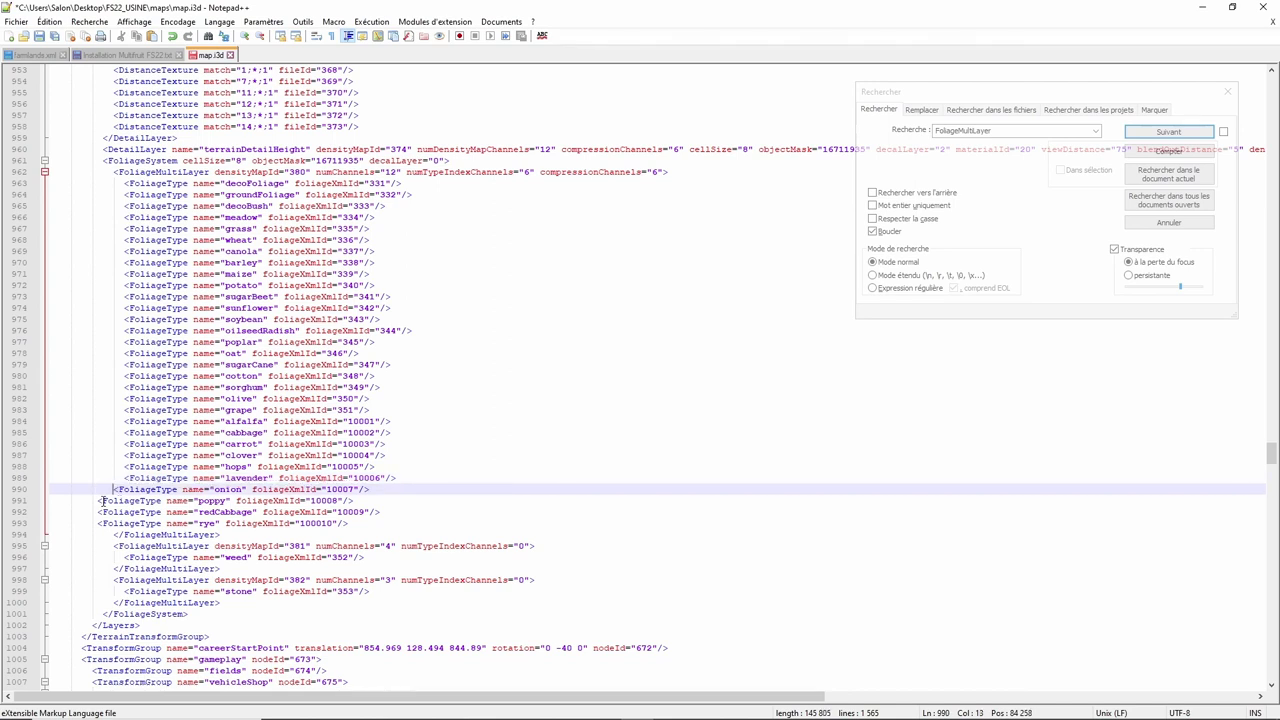
key(Tab)
key(Tab)
key(Tab)
click(97, 501)
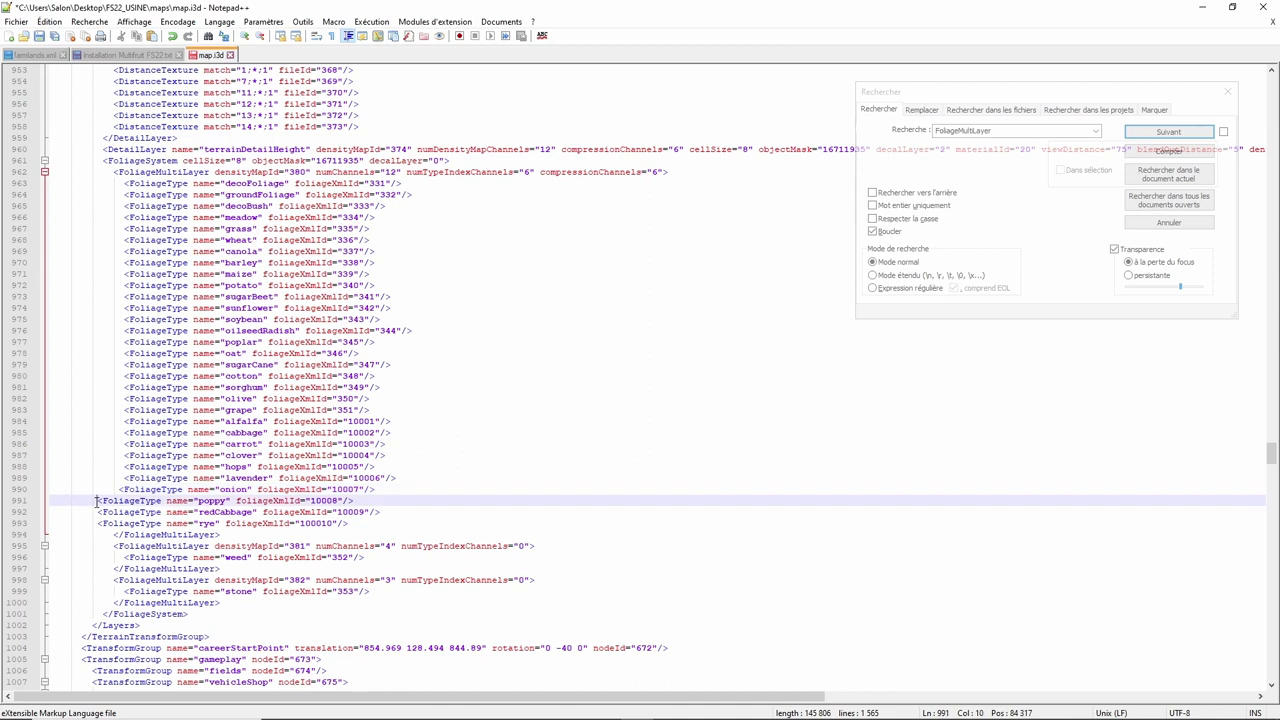
key(Tab)
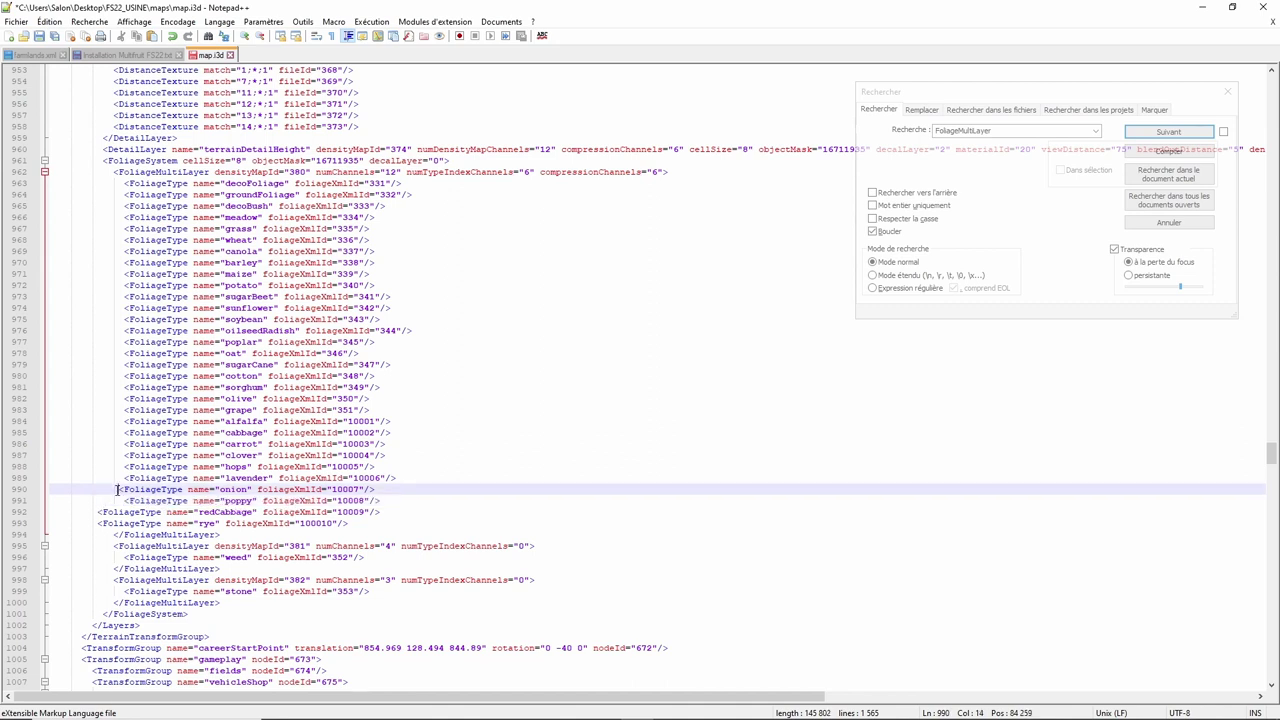
click(117, 489)
- Align the redCabbage and rye FoliageType lines with the other crop entries in the first FoliageMultiLayer
click(99, 512)
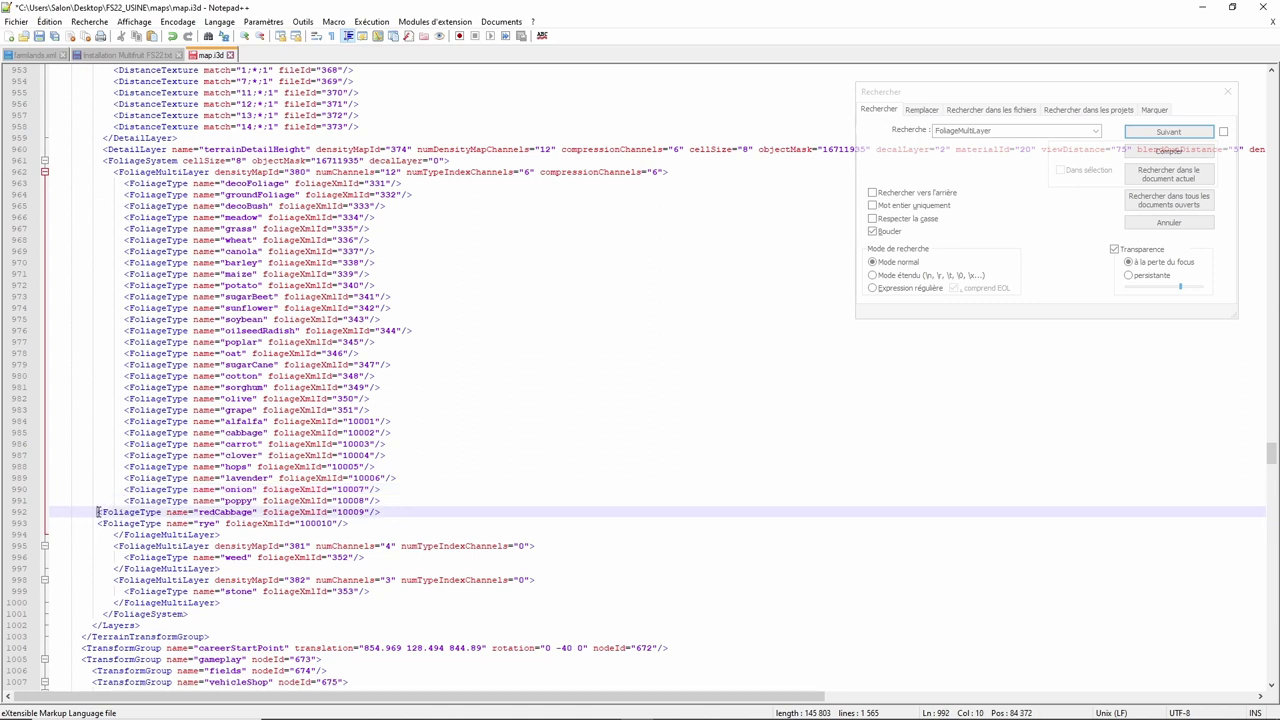
key(Tab)
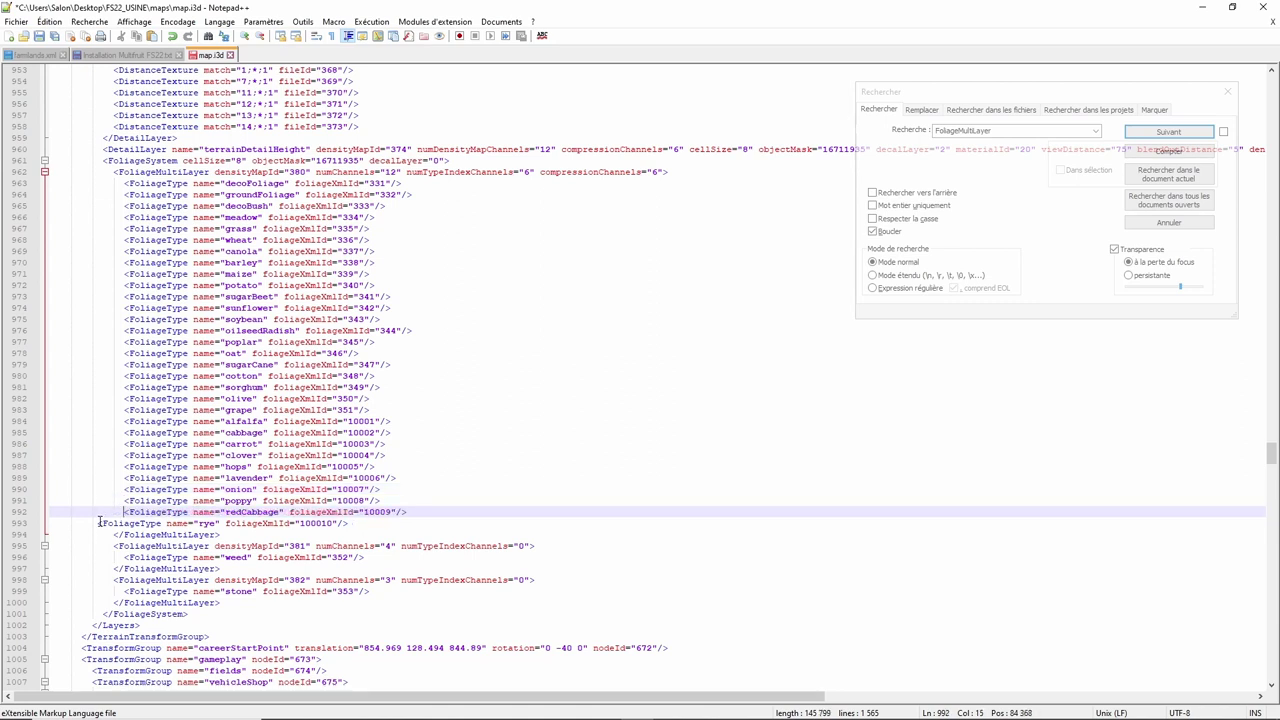
click(98, 522)
key(Tab)
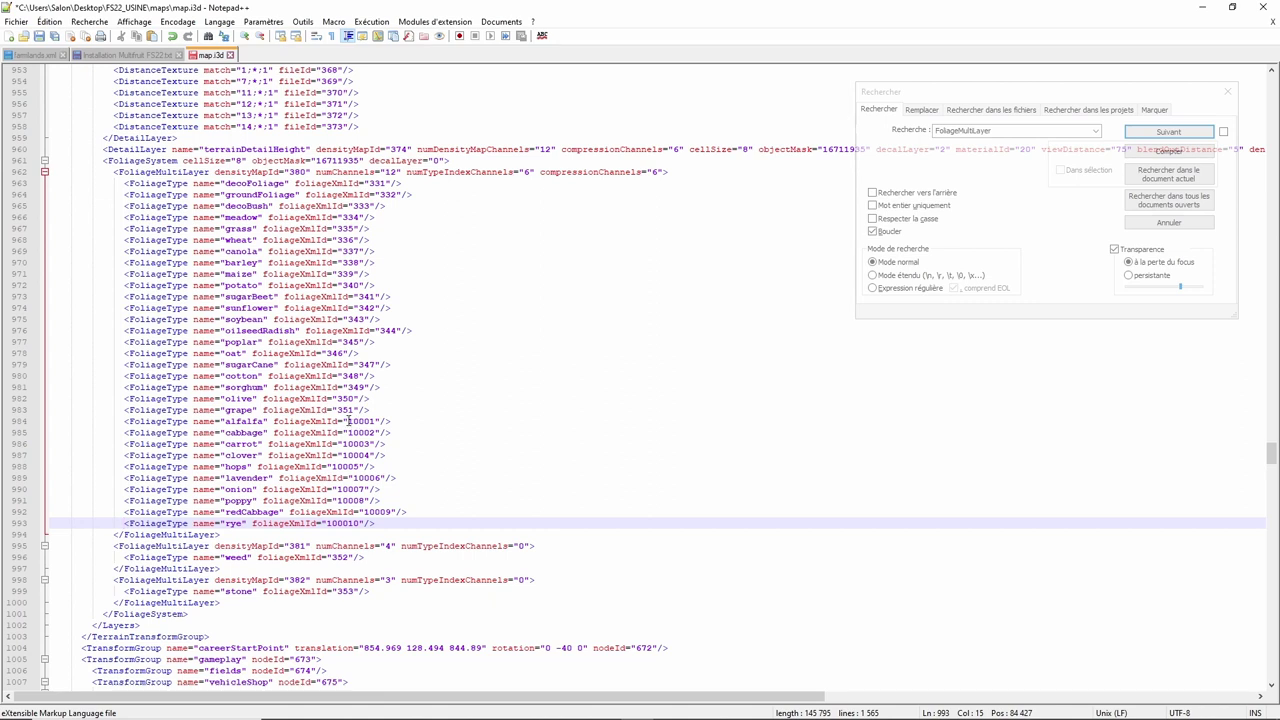
- Compare the alfalfa foliageXmlId in map.i3d with the lines in Installation Multifruit FS22.txt and save map.i3d
drag(347, 421, 377, 421)
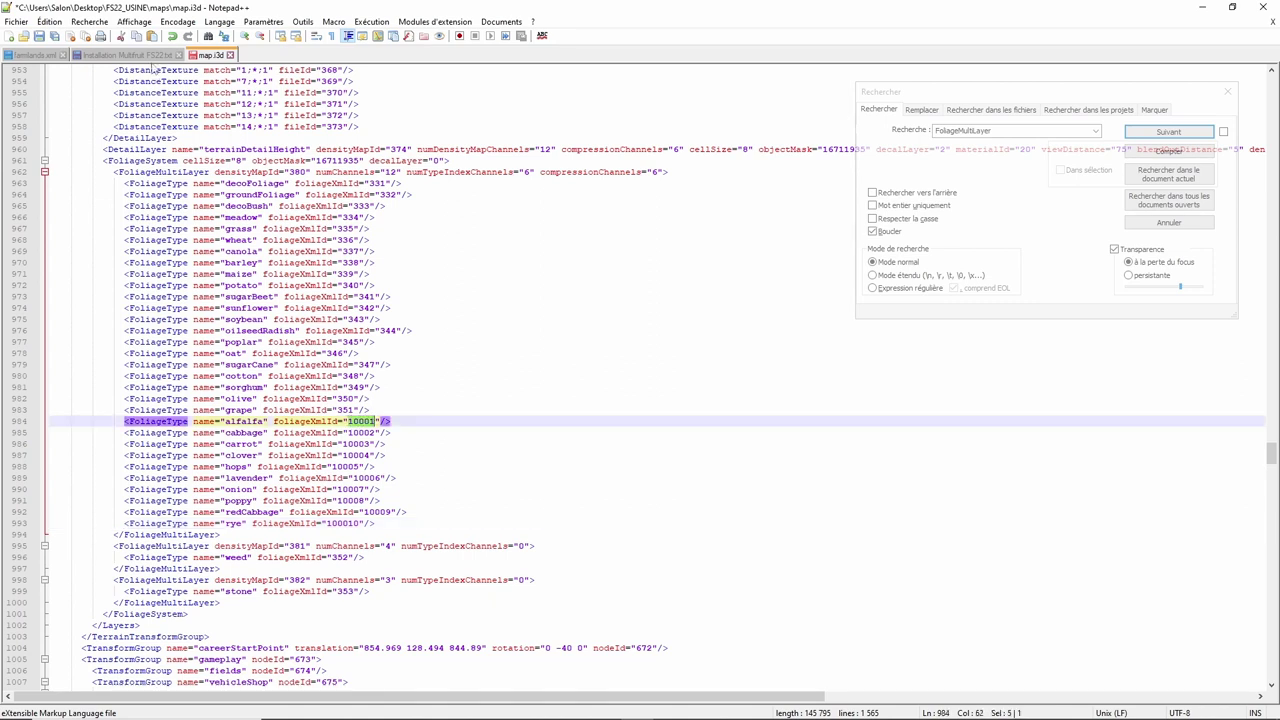
click(150, 56)
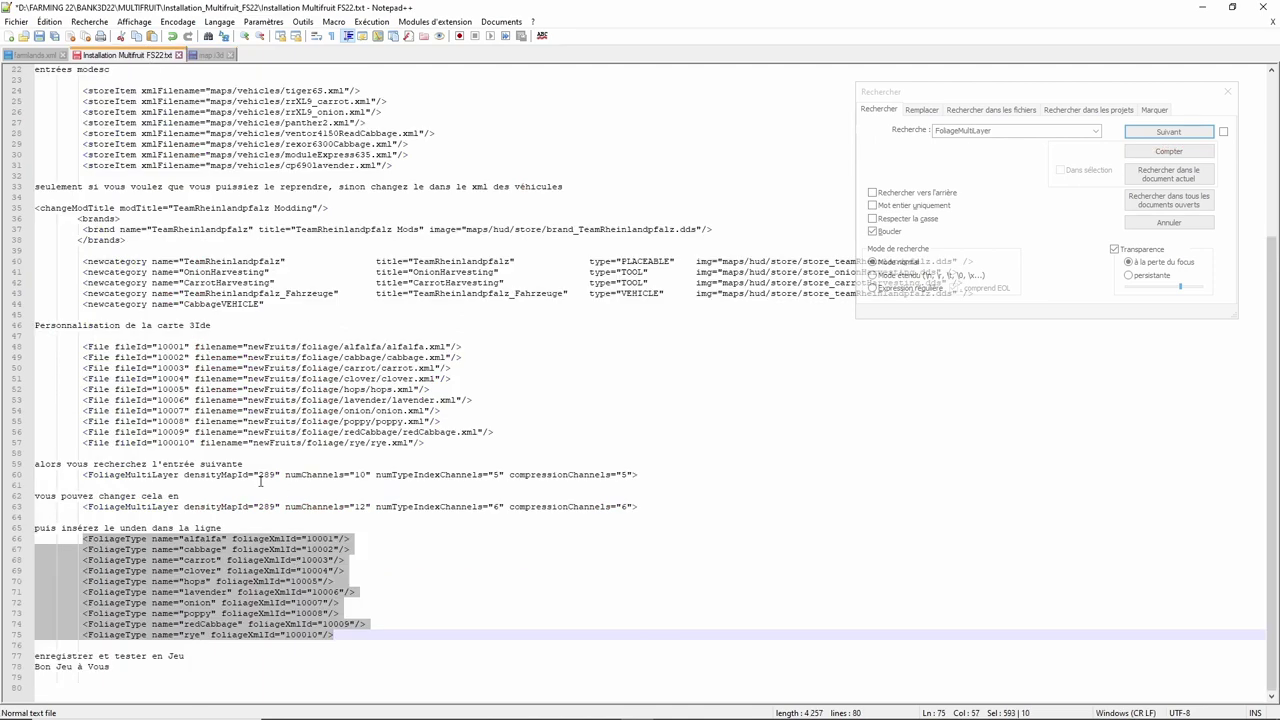
click(306, 538)
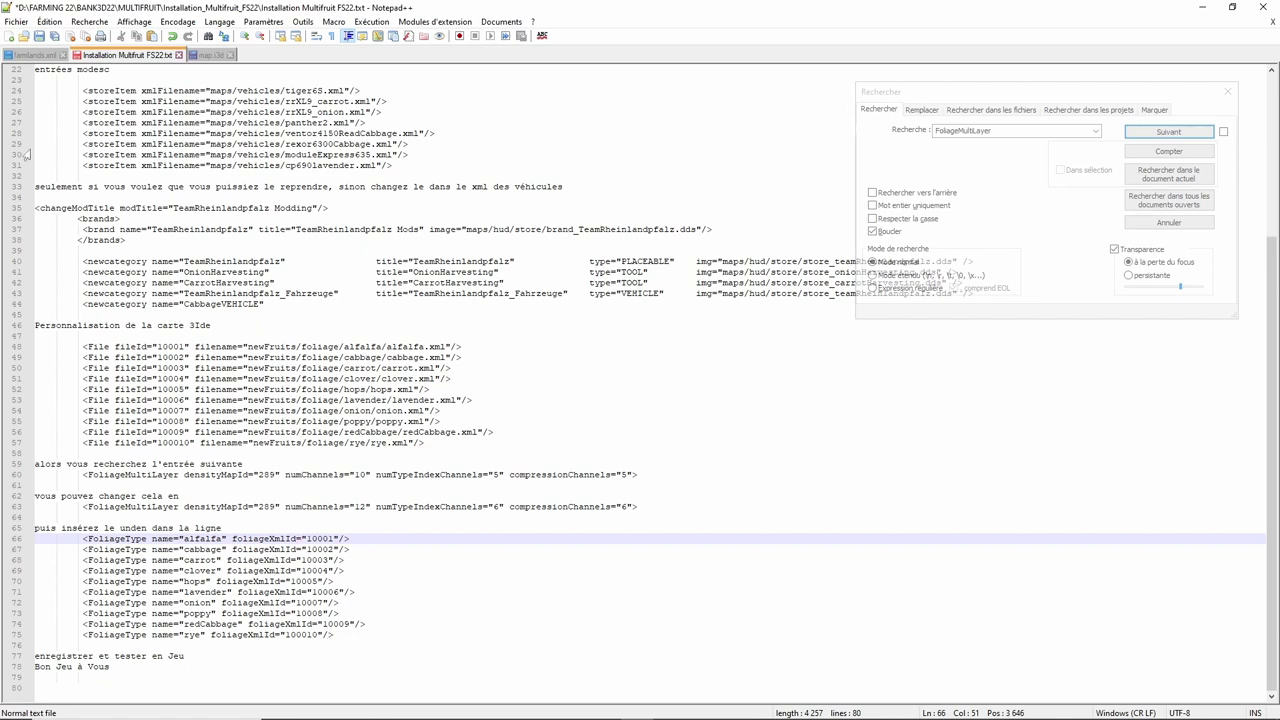
click(205, 56)
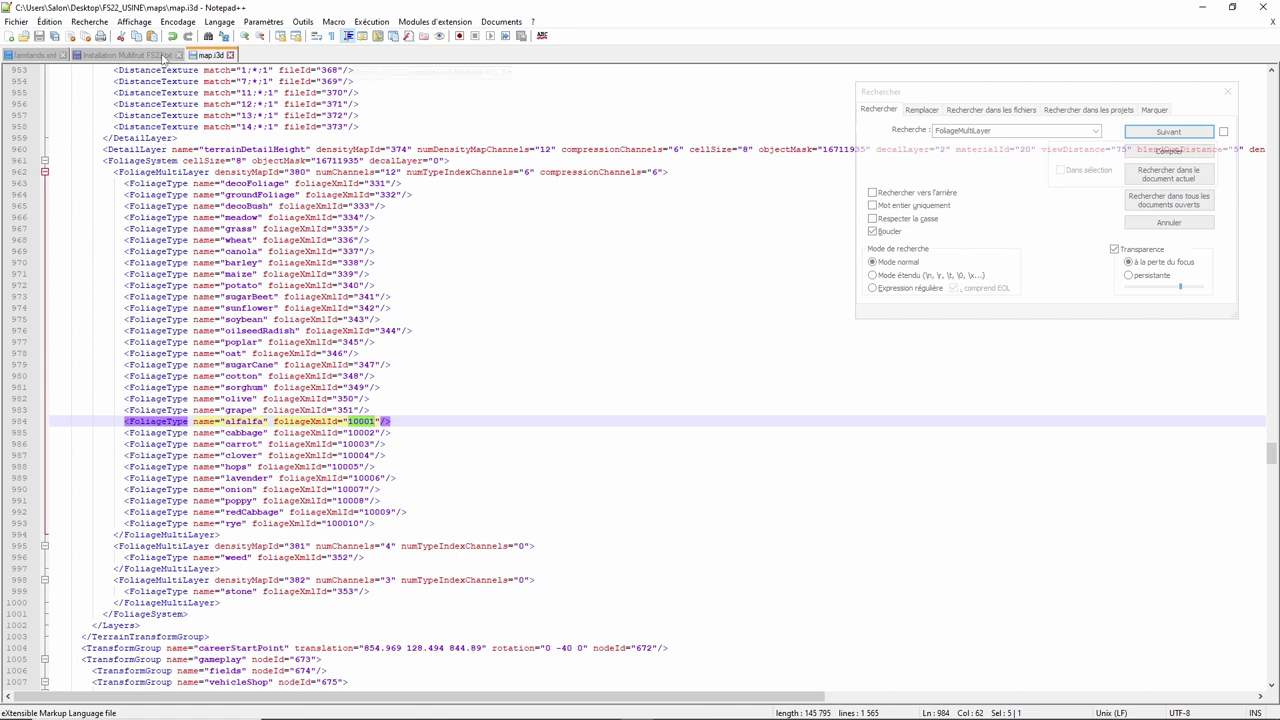
- Minimize the text editor and check the crop folders in FS22_USINE\maps\newFruits\foliage, returning to the maps folder
click(1202, 7)
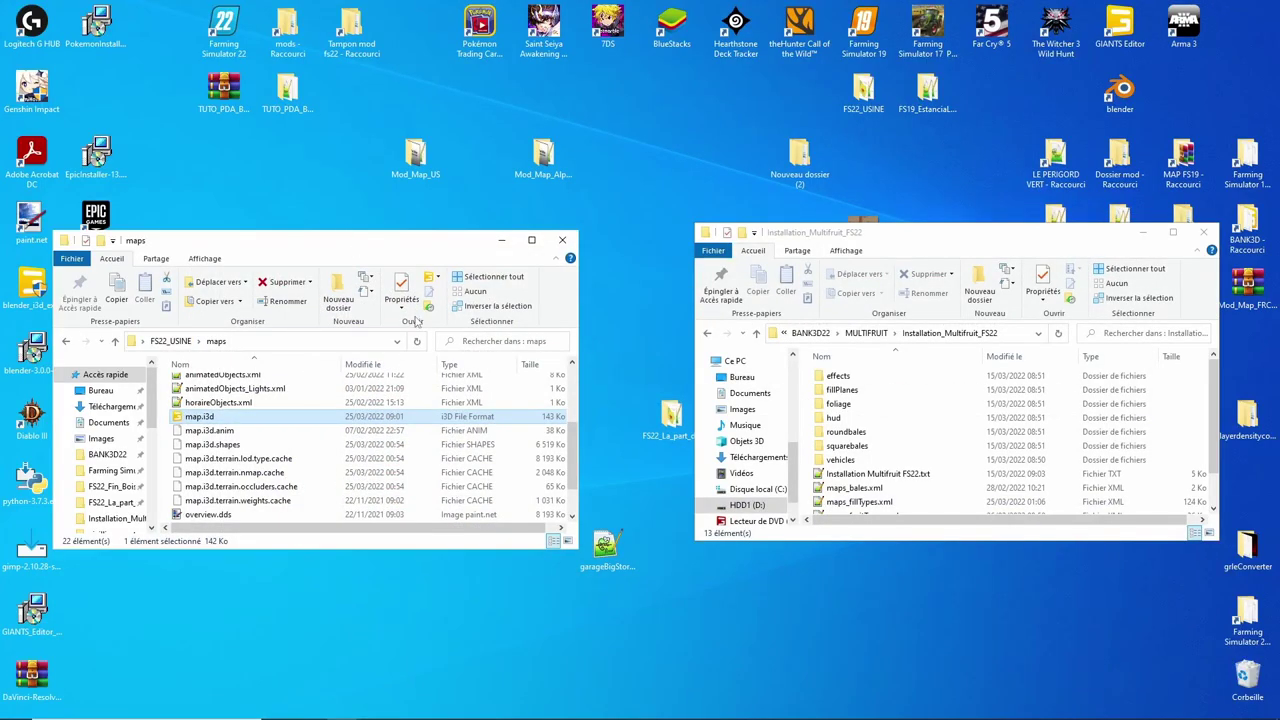
mouse_move(636, 708)
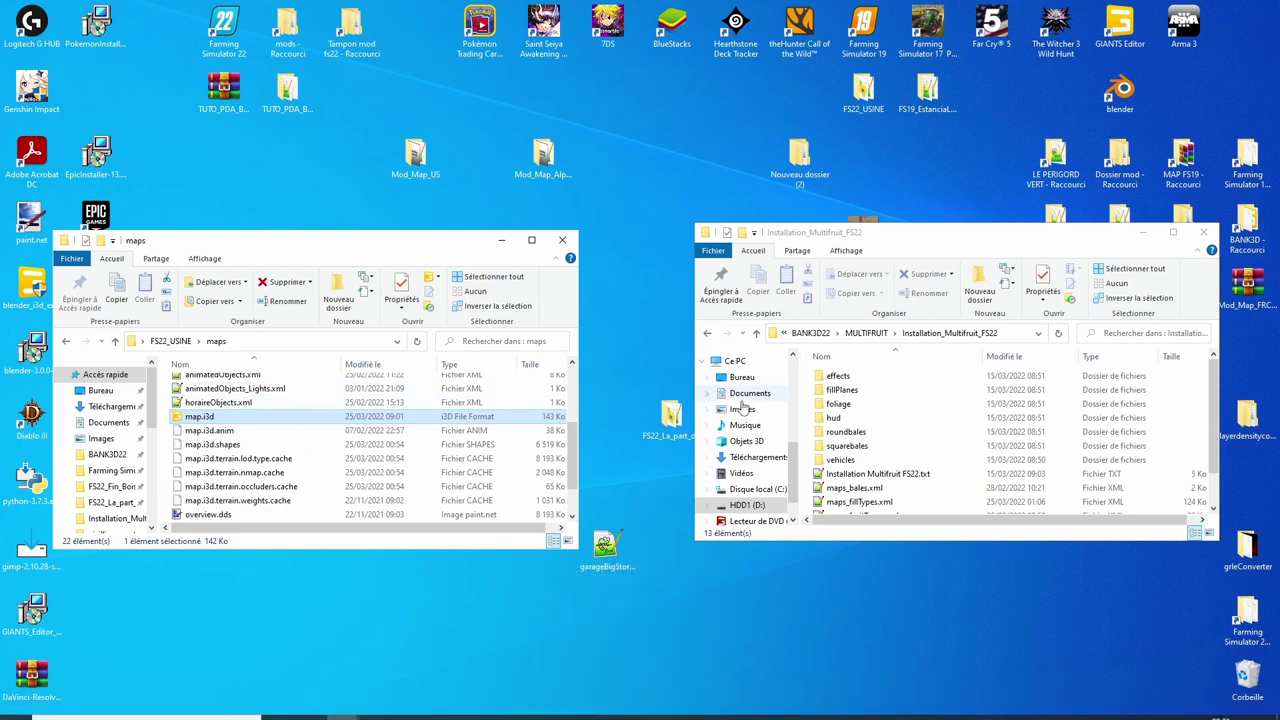
scroll(300, 410, up, 3)
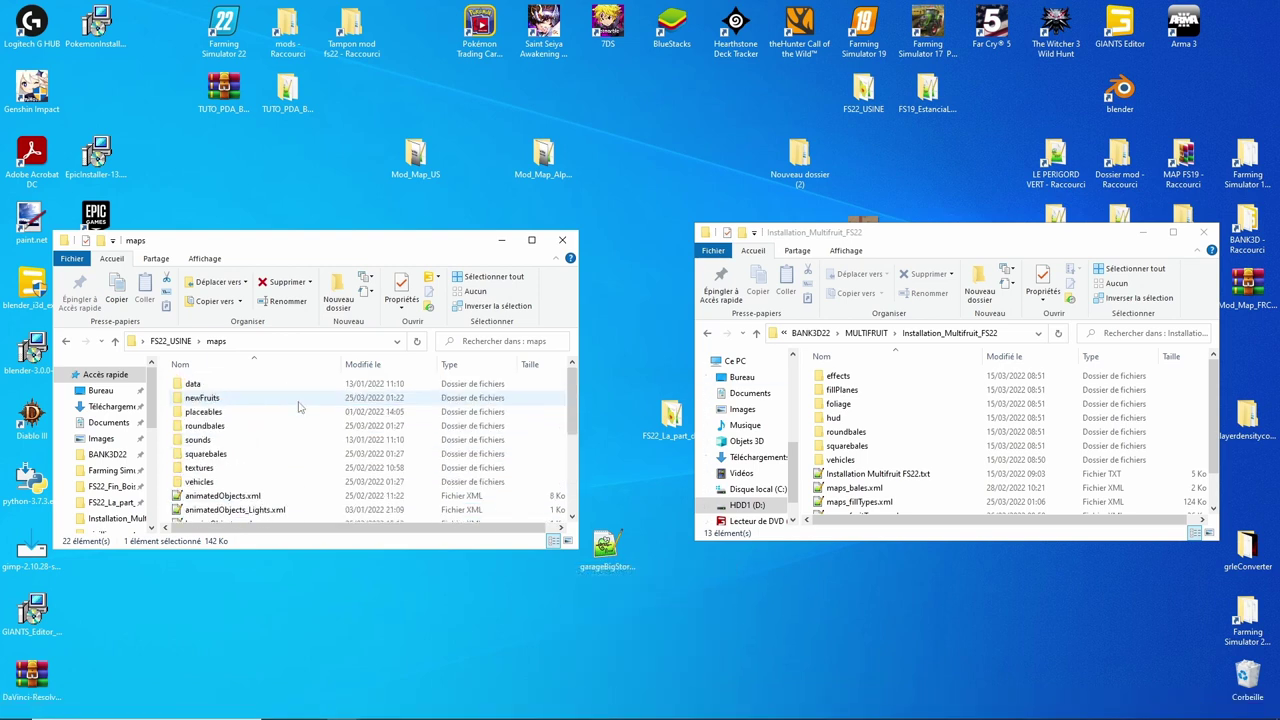
double_click(233, 398)
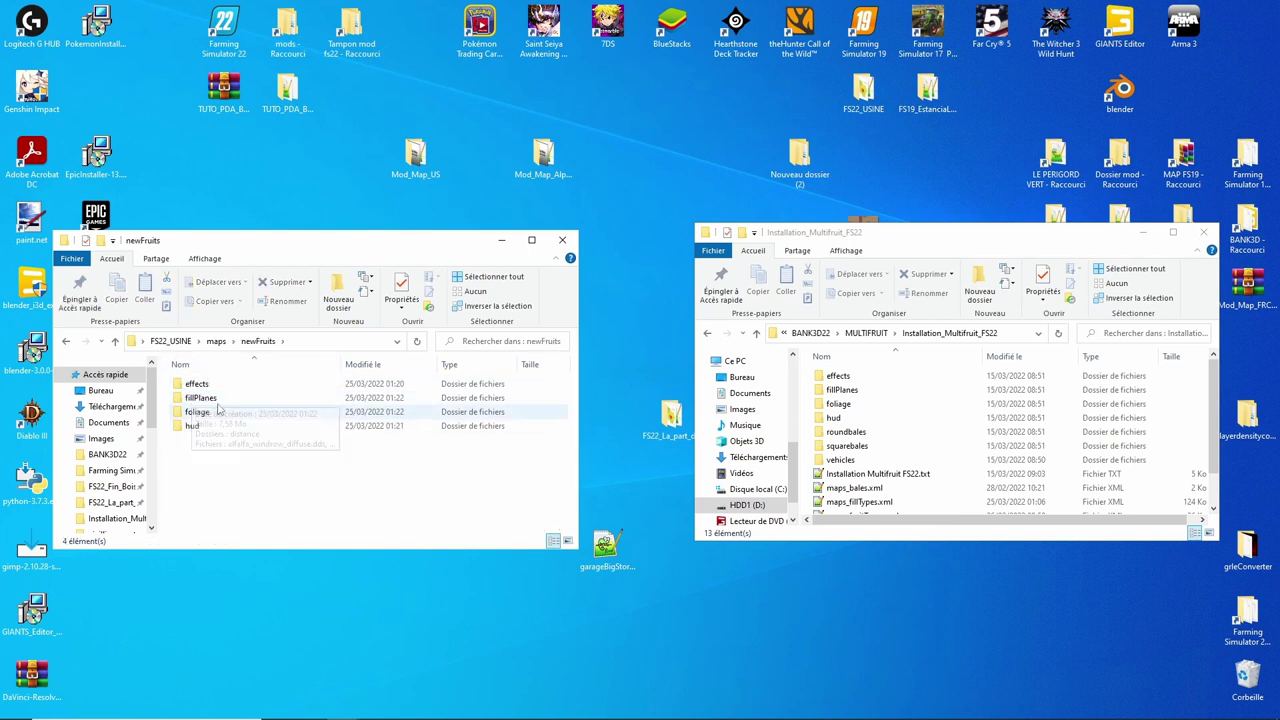
double_click(201, 414)
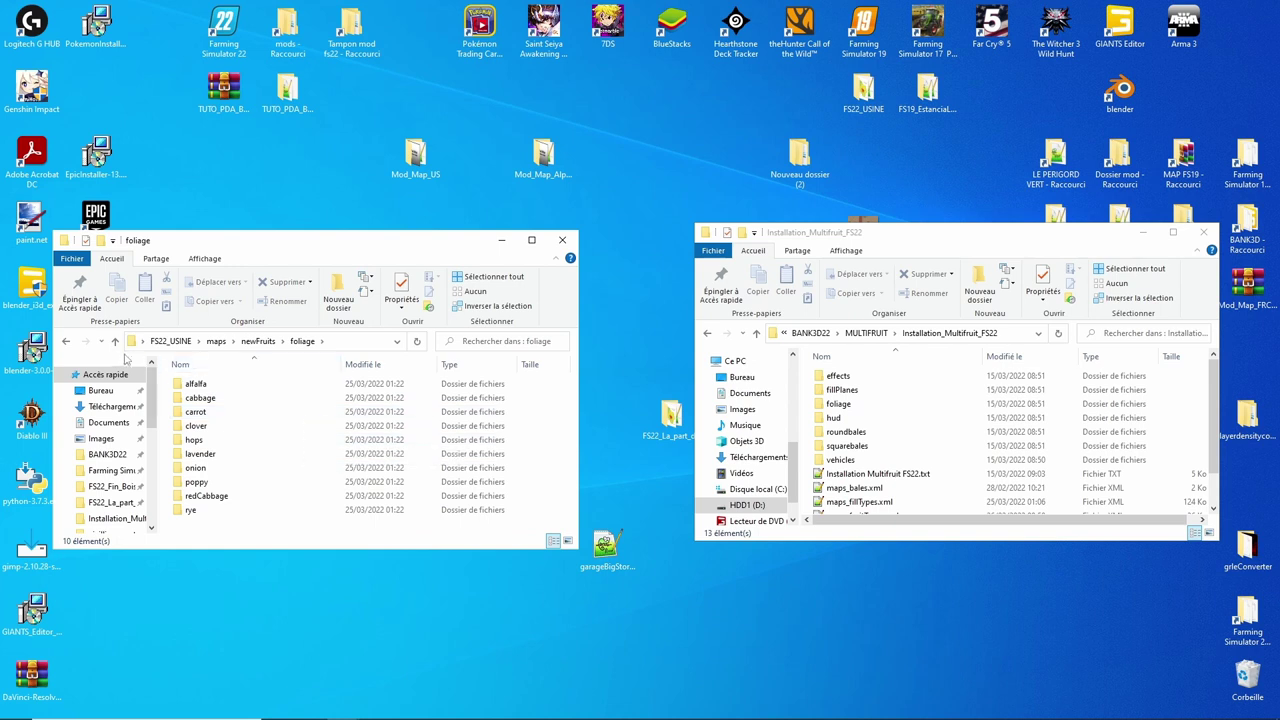
click(115, 341)
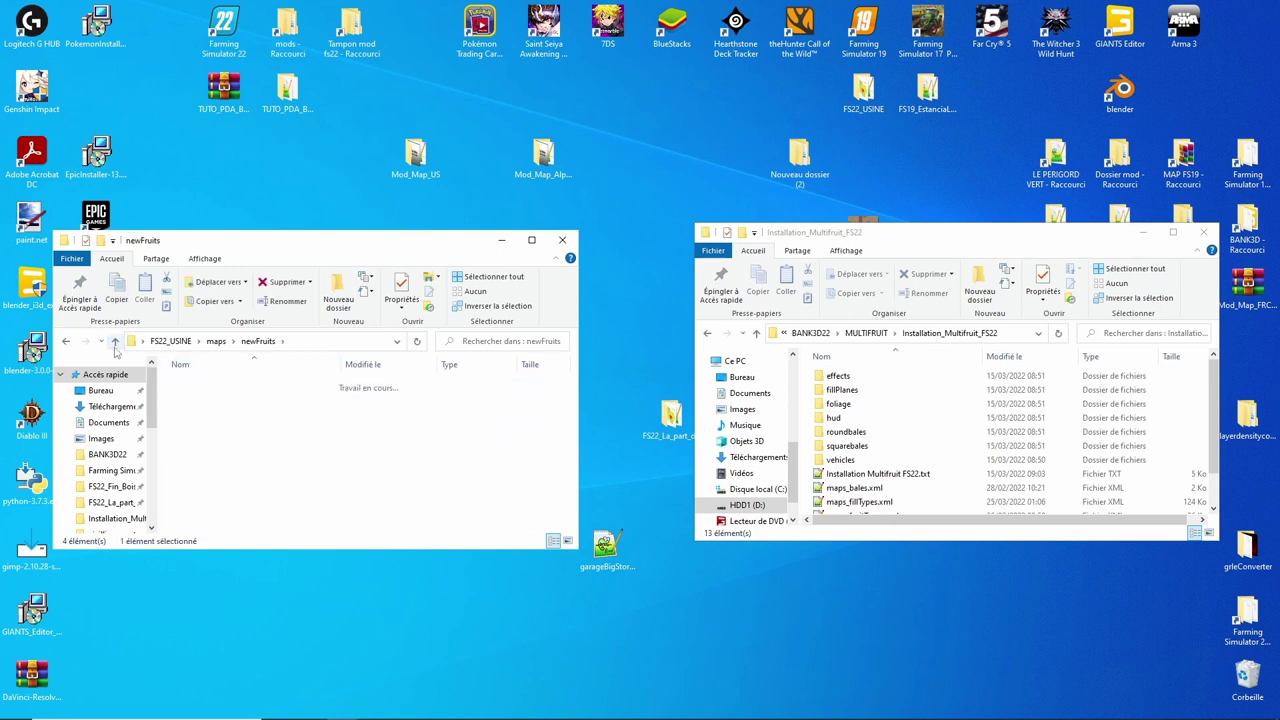
click(115, 341)
scroll(200, 440, down, 5)
scroll(188, 422, up, 2)
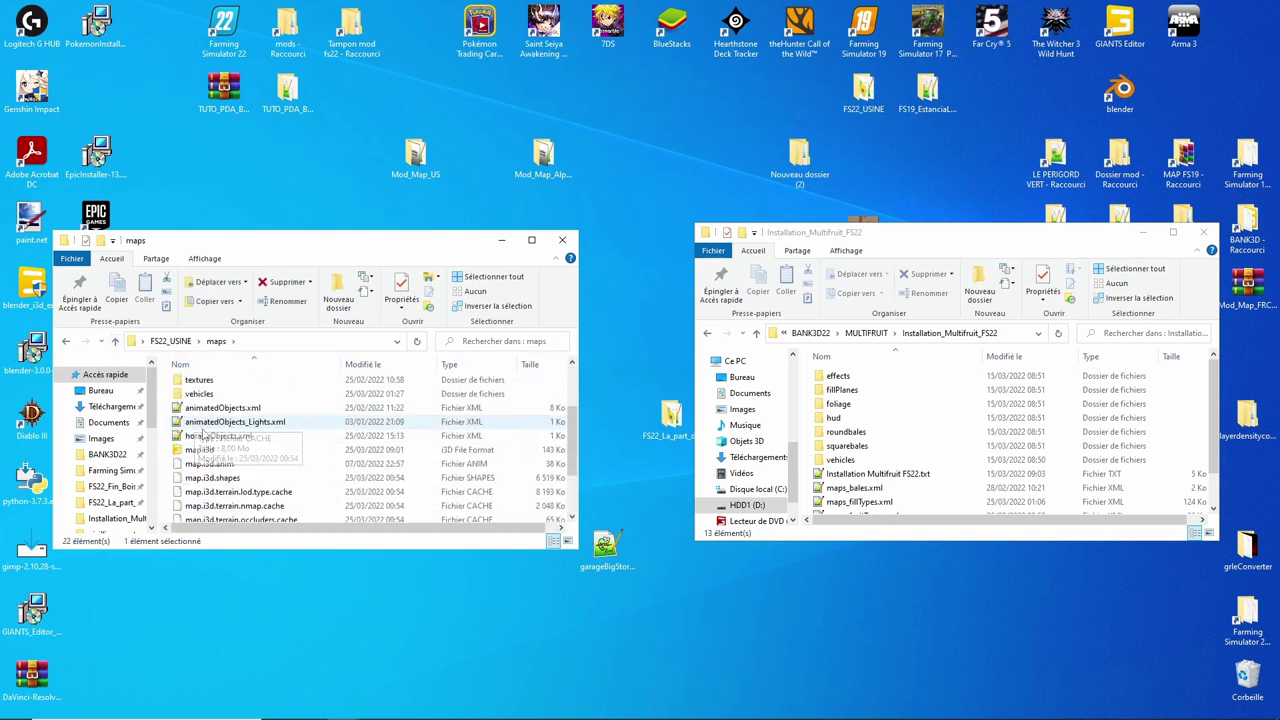
- Open map.i3d from the maps folder with GIANTS Editor version 9.0.2
double_click(199, 450)
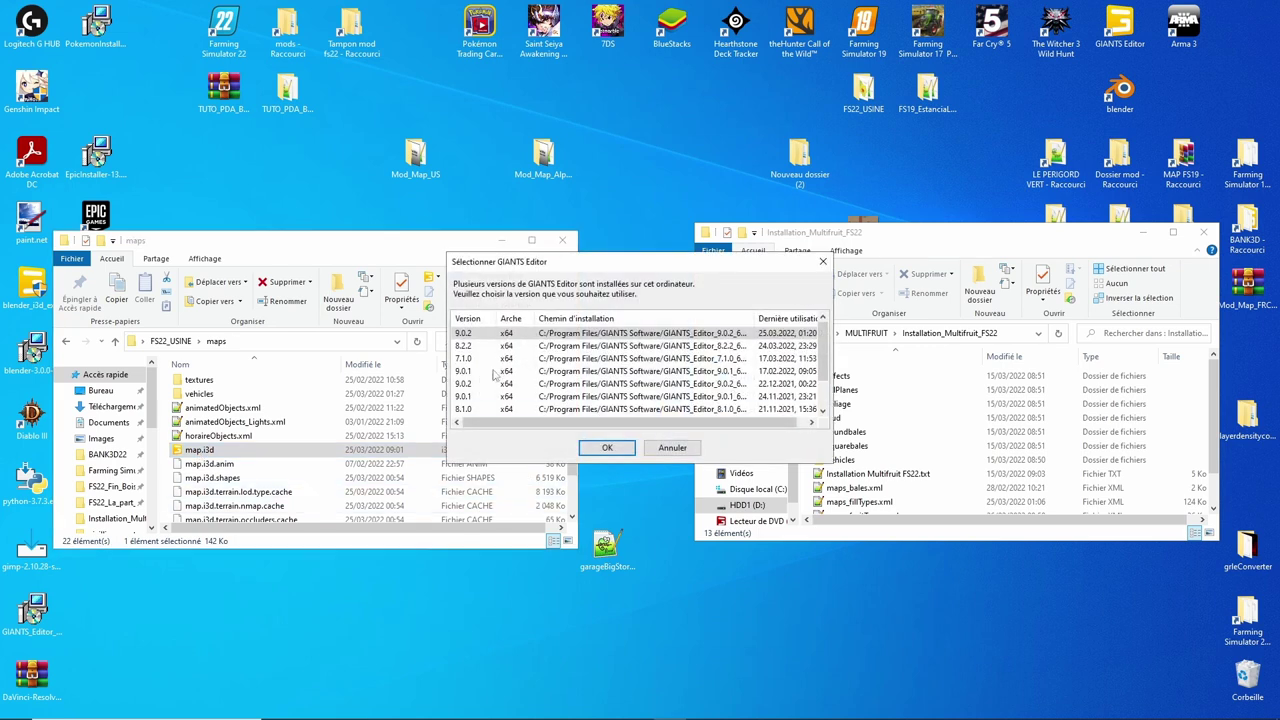
click(604, 451)
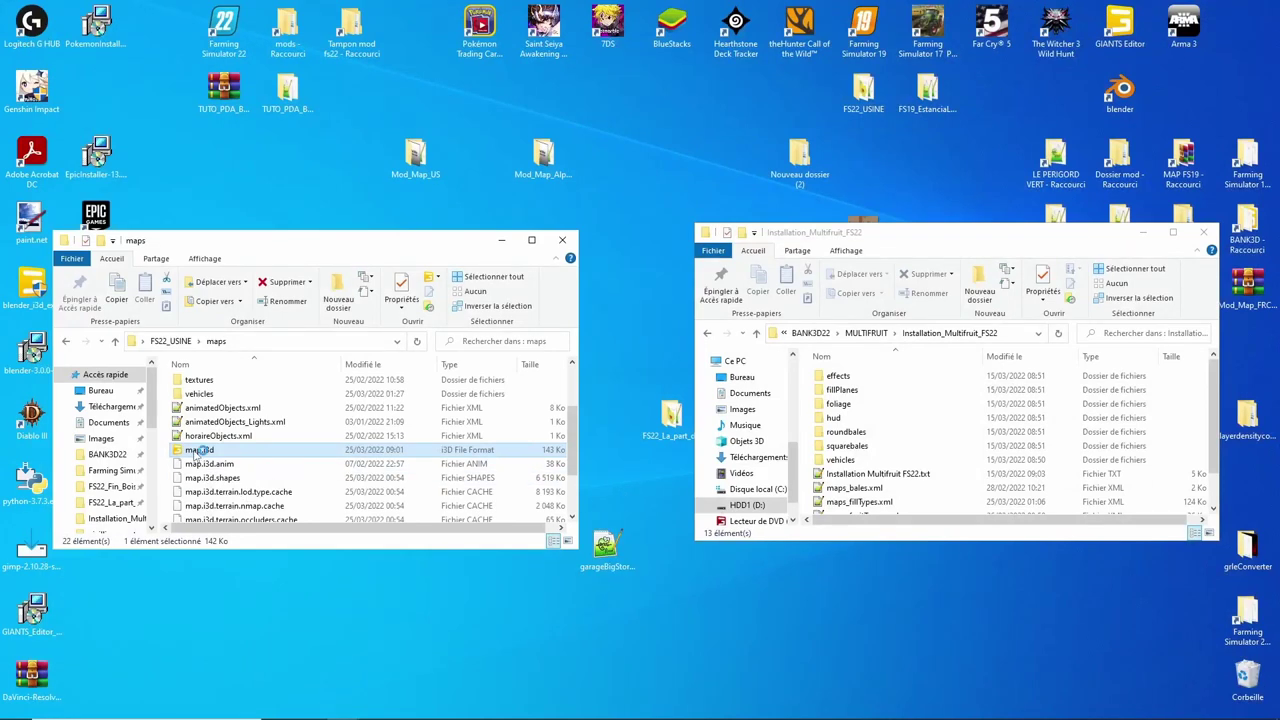
double_click(200, 450)
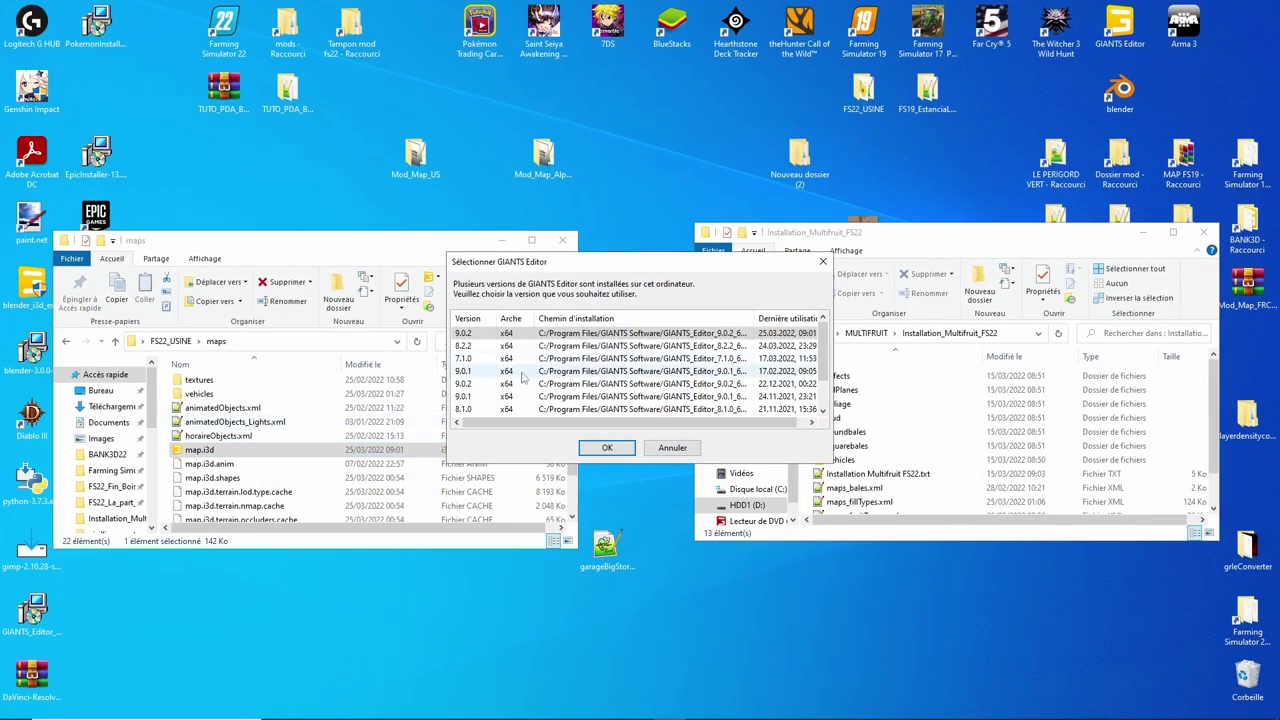
click(608, 448)
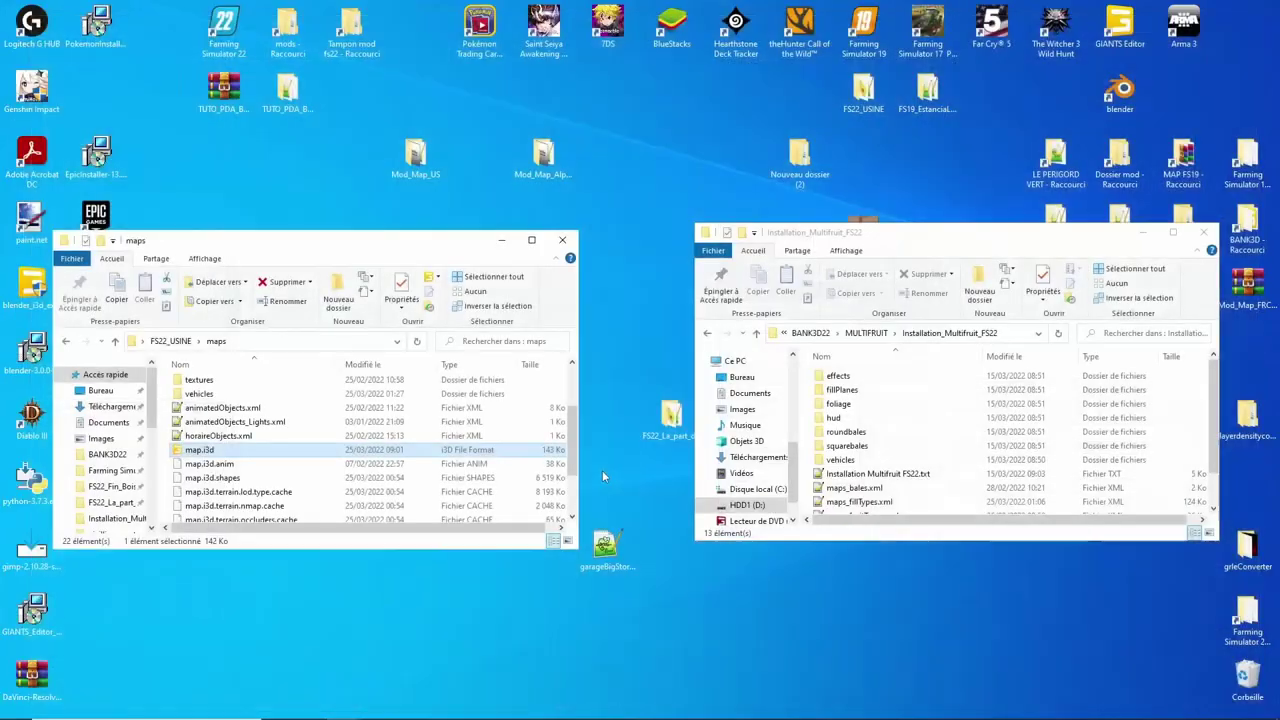
- Switch back to Notepad++ and compare the crop fileId entries in the Files section of map.i3d with the foliageXmlId values in the first FoliageMultiLayer
click(634, 707)
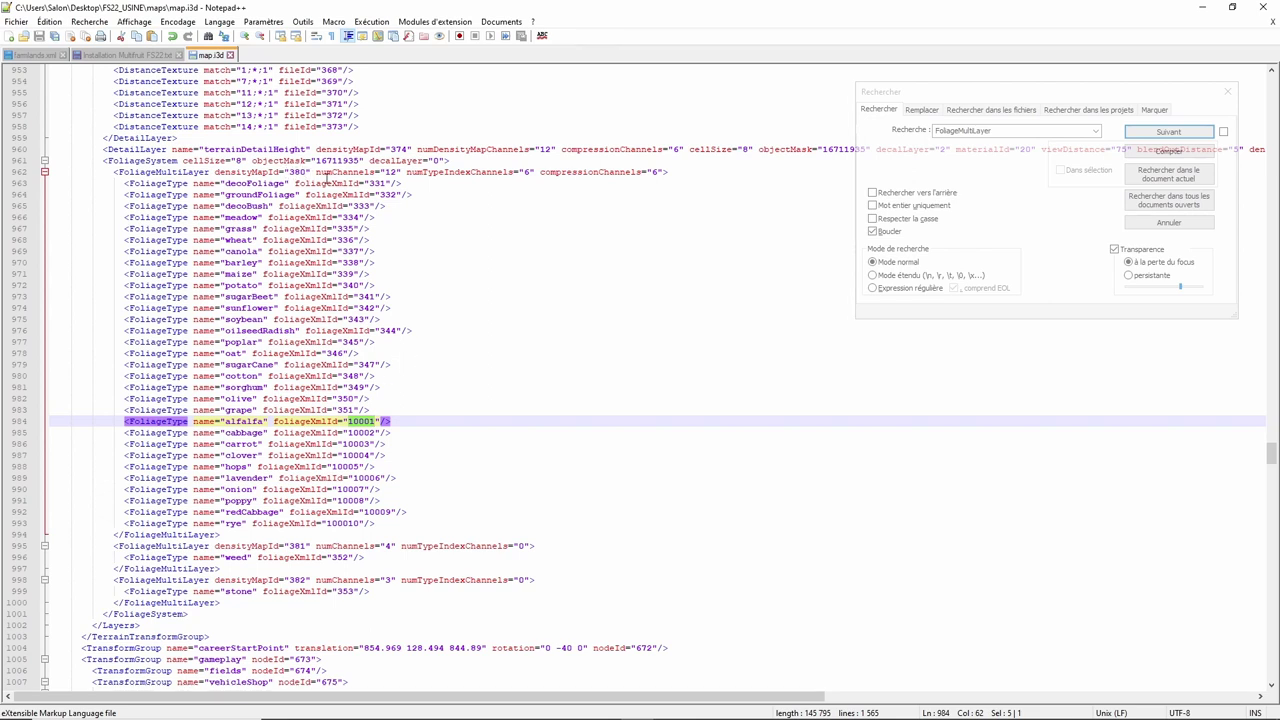
drag(1271, 450, 1271, 78)
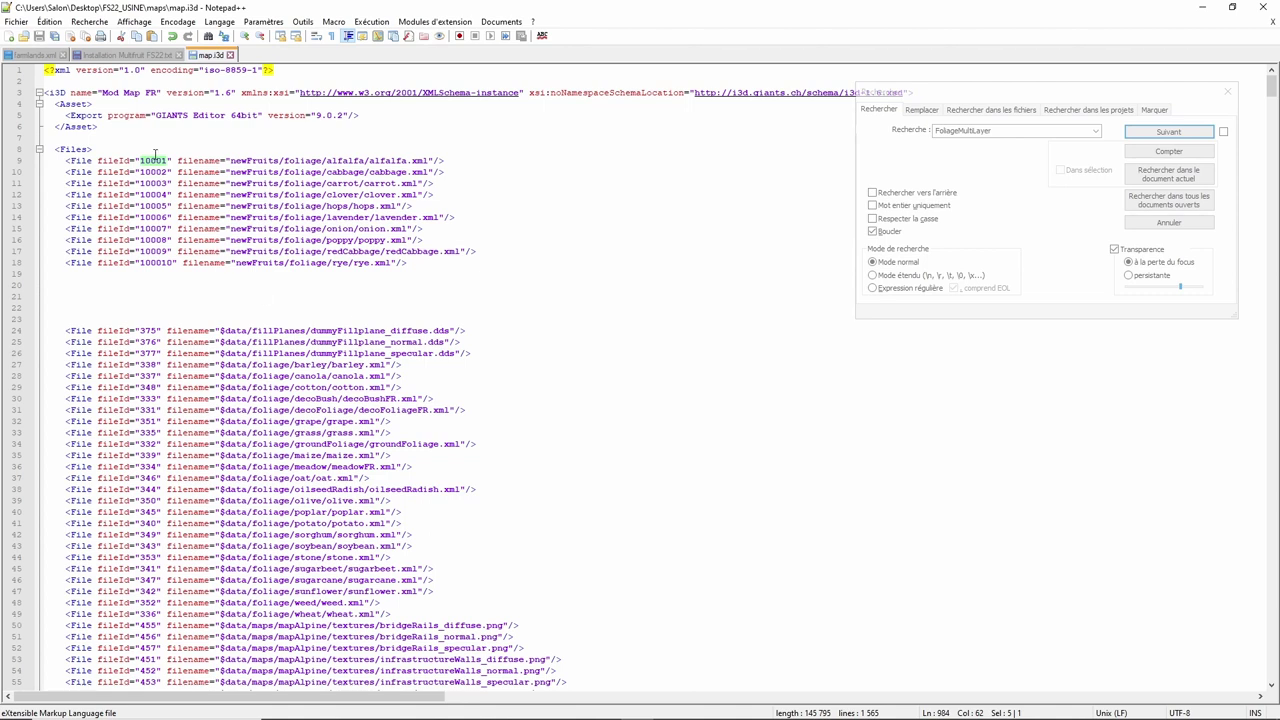
scroll(254, 397, down, 20)
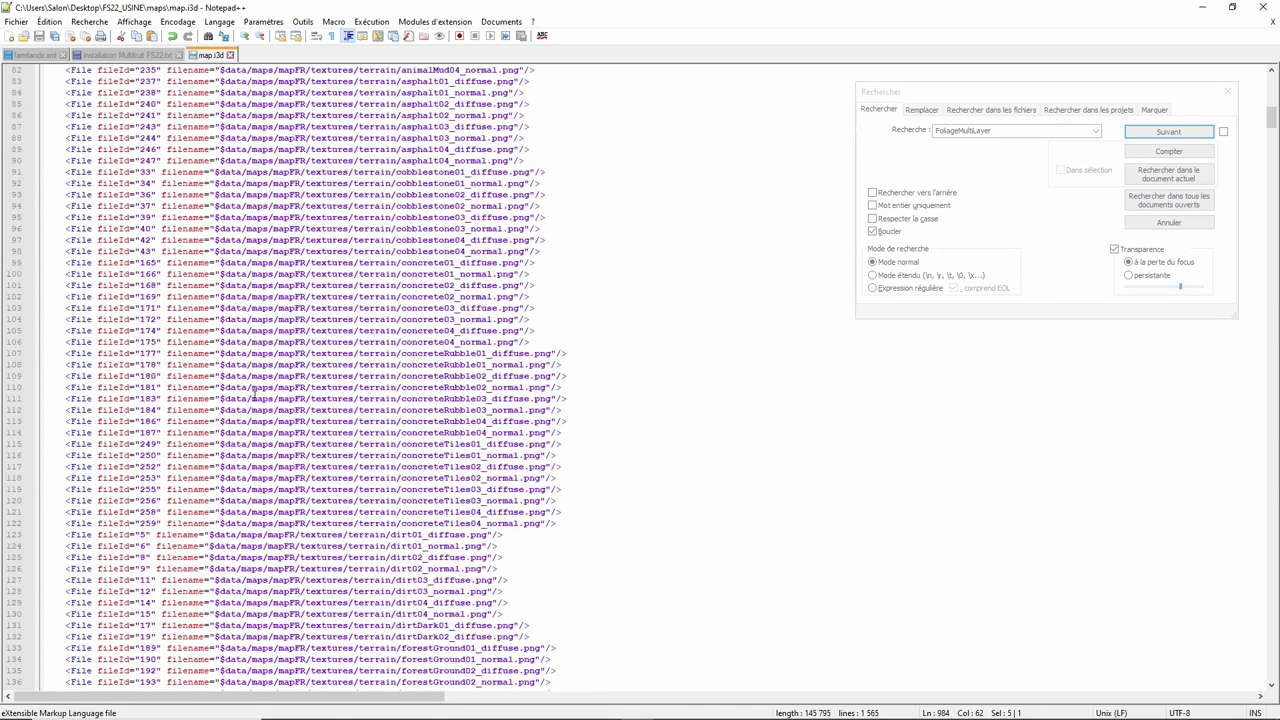
scroll(258, 395, up, 3)
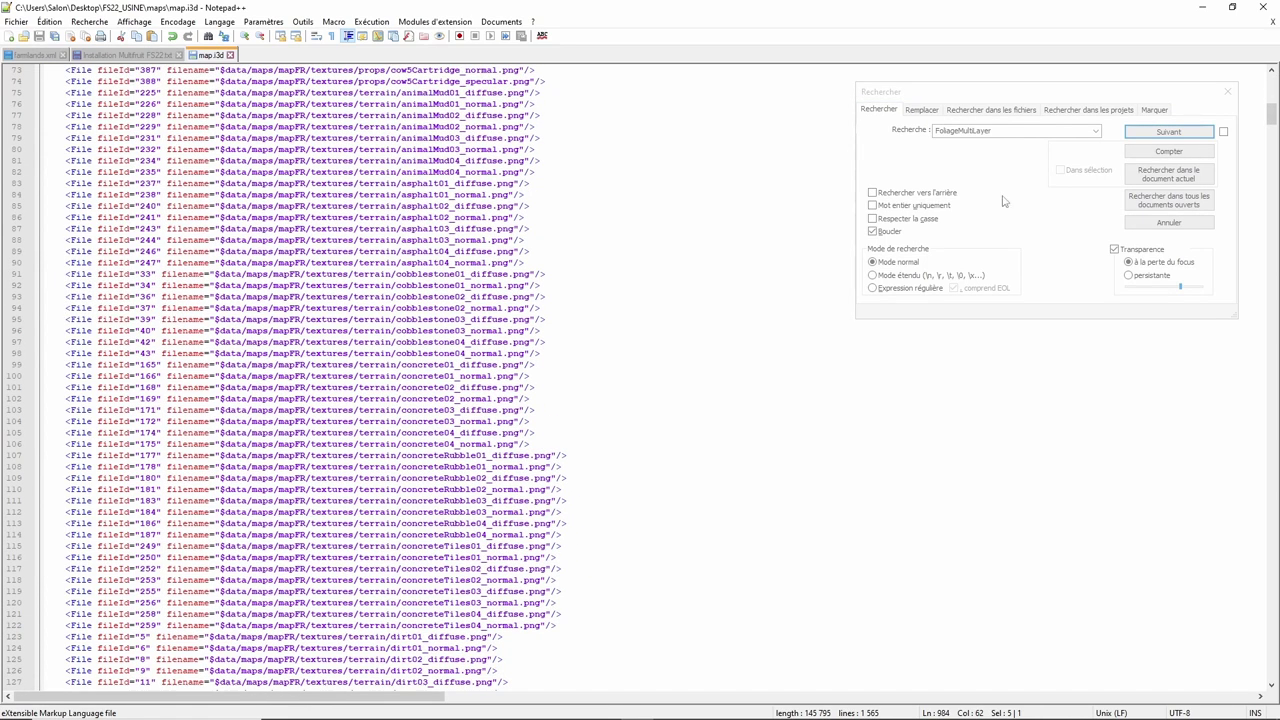
click(1166, 132)
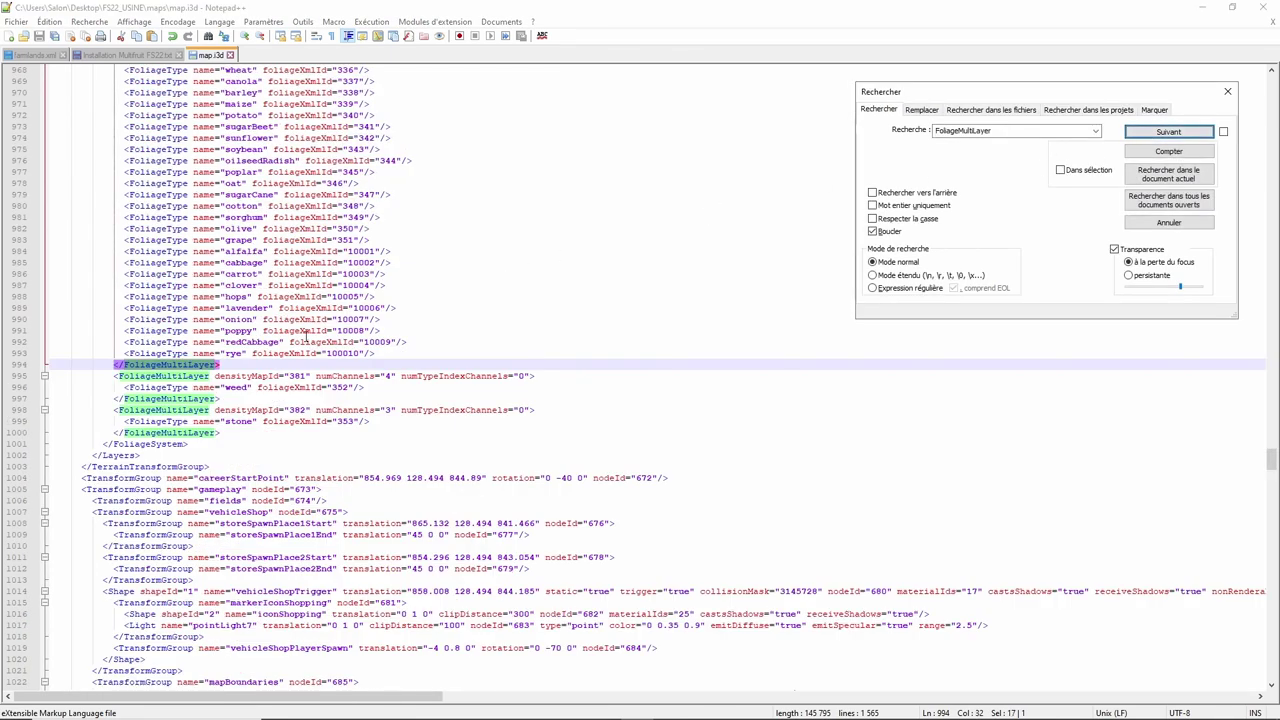
click(186, 366)
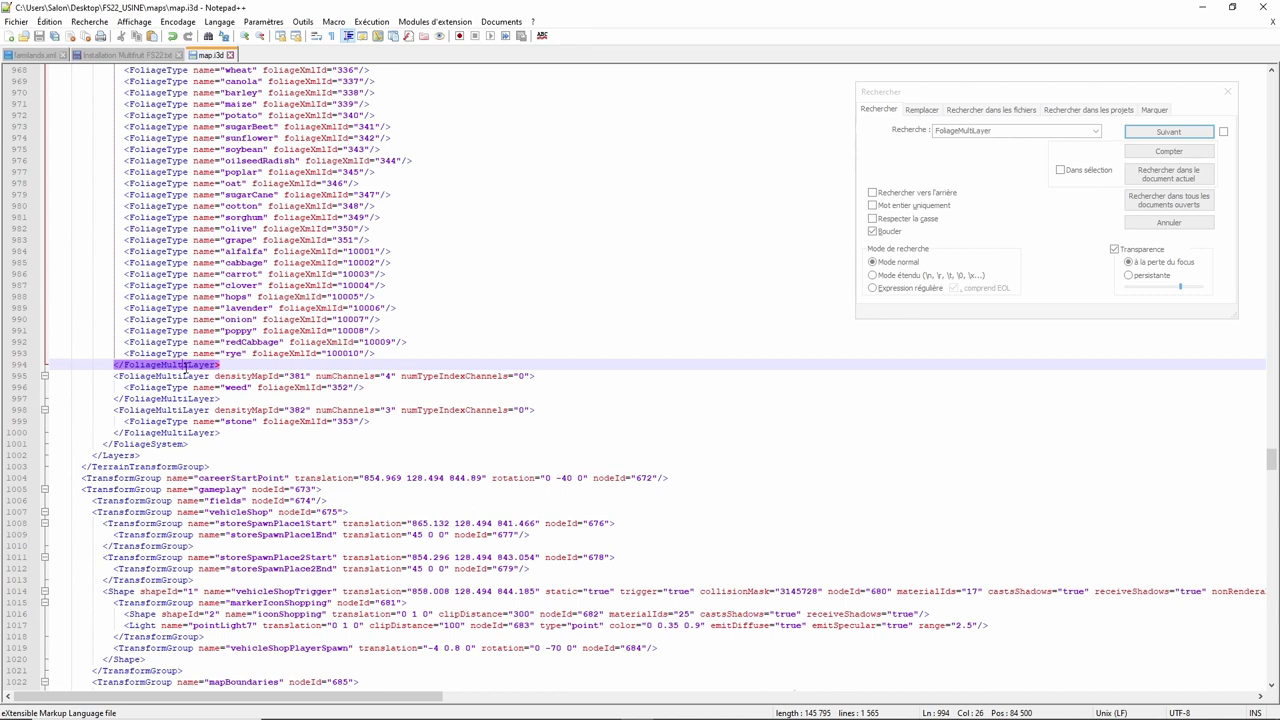
- In map.i3d, set the added FoliageType lines from alfalfa to rye apart with a blank line before and after the block
scroll(186, 366, up, 5)
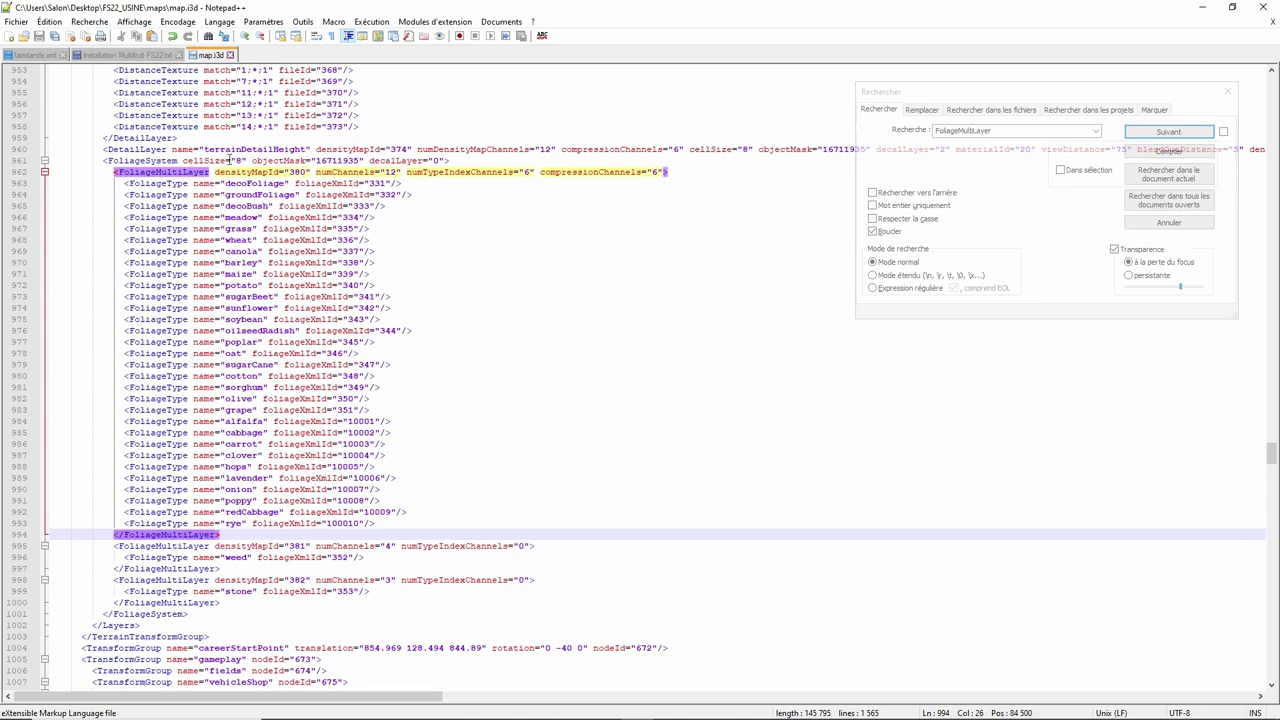
click(123, 55)
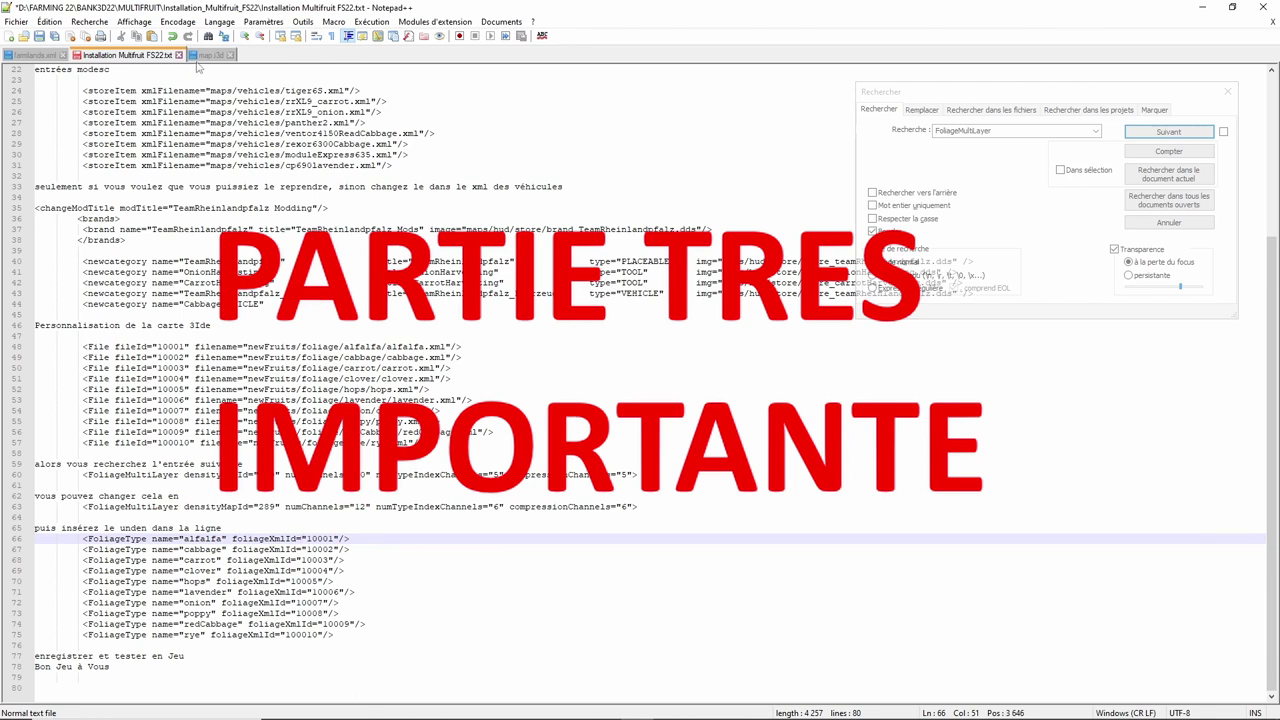
click(208, 55)
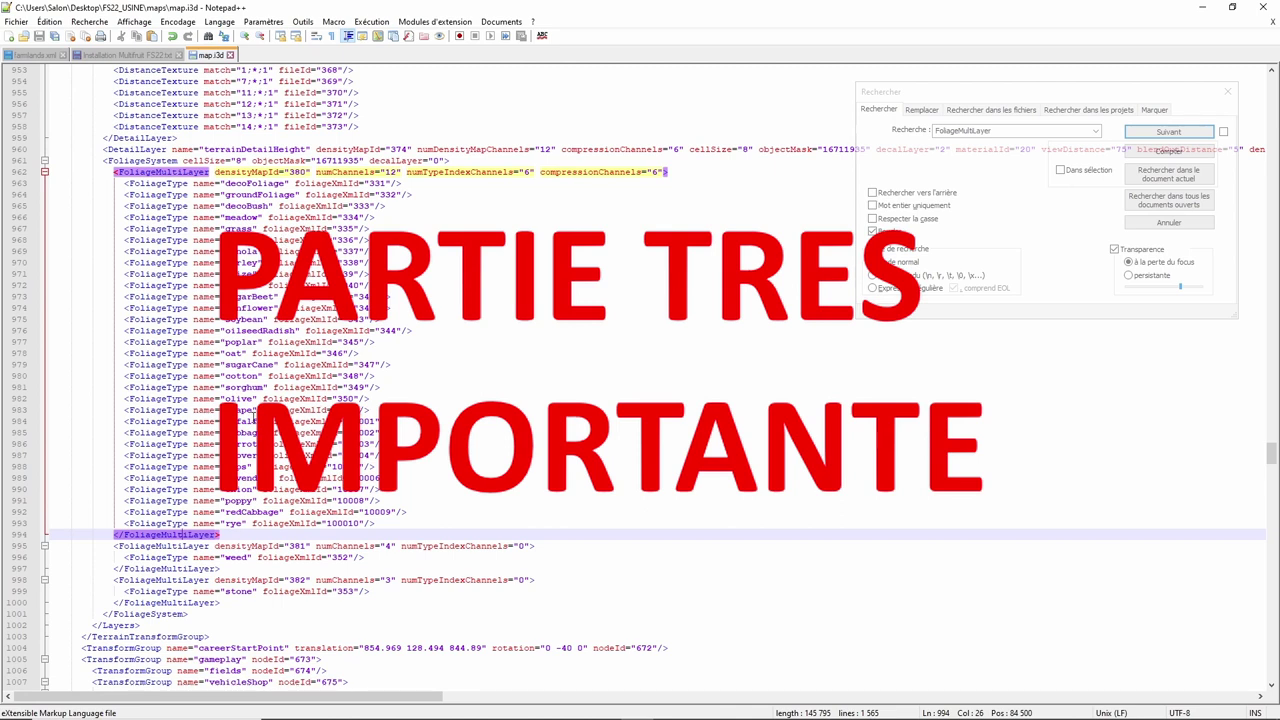
click(125, 421)
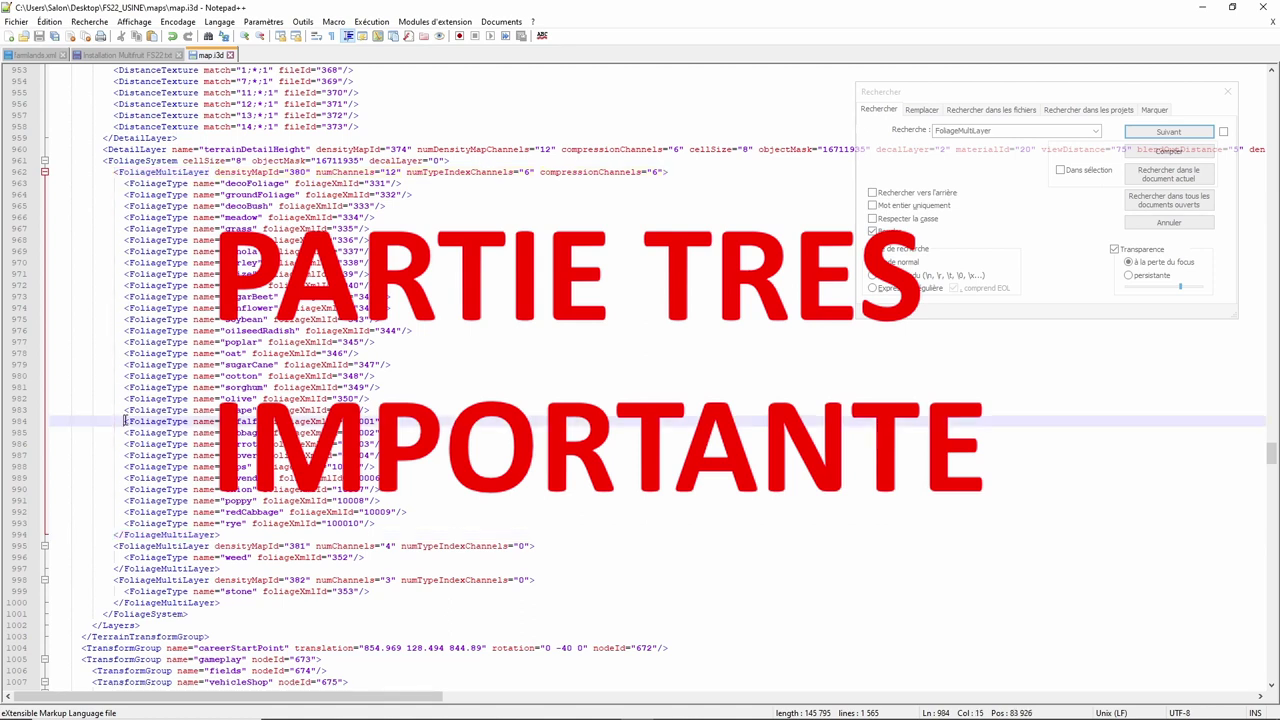
key(Return)
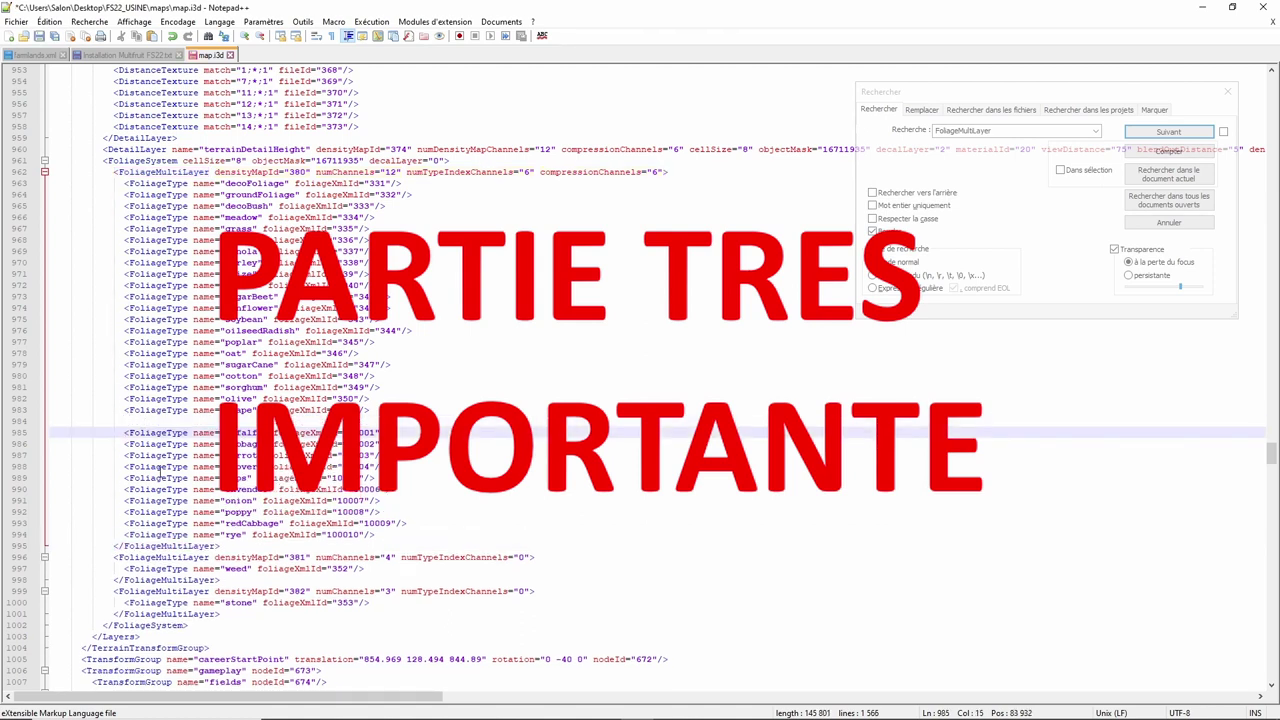
click(114, 545)
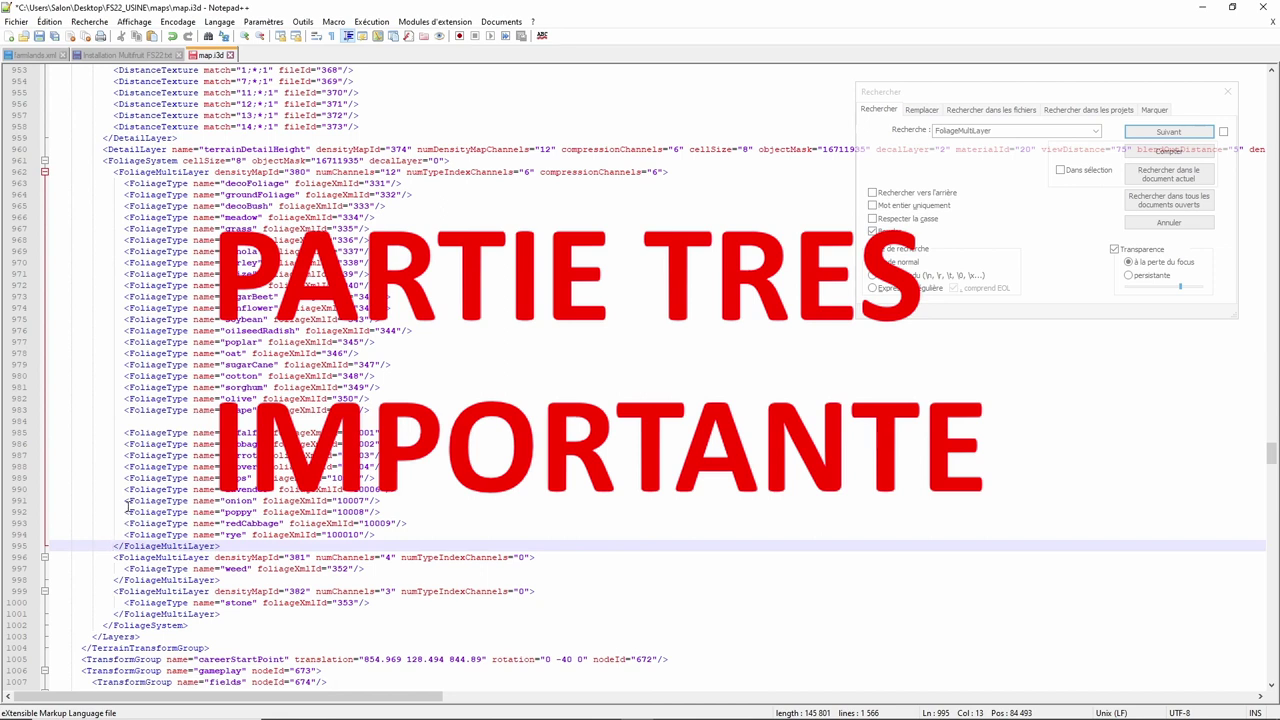
key(Return)
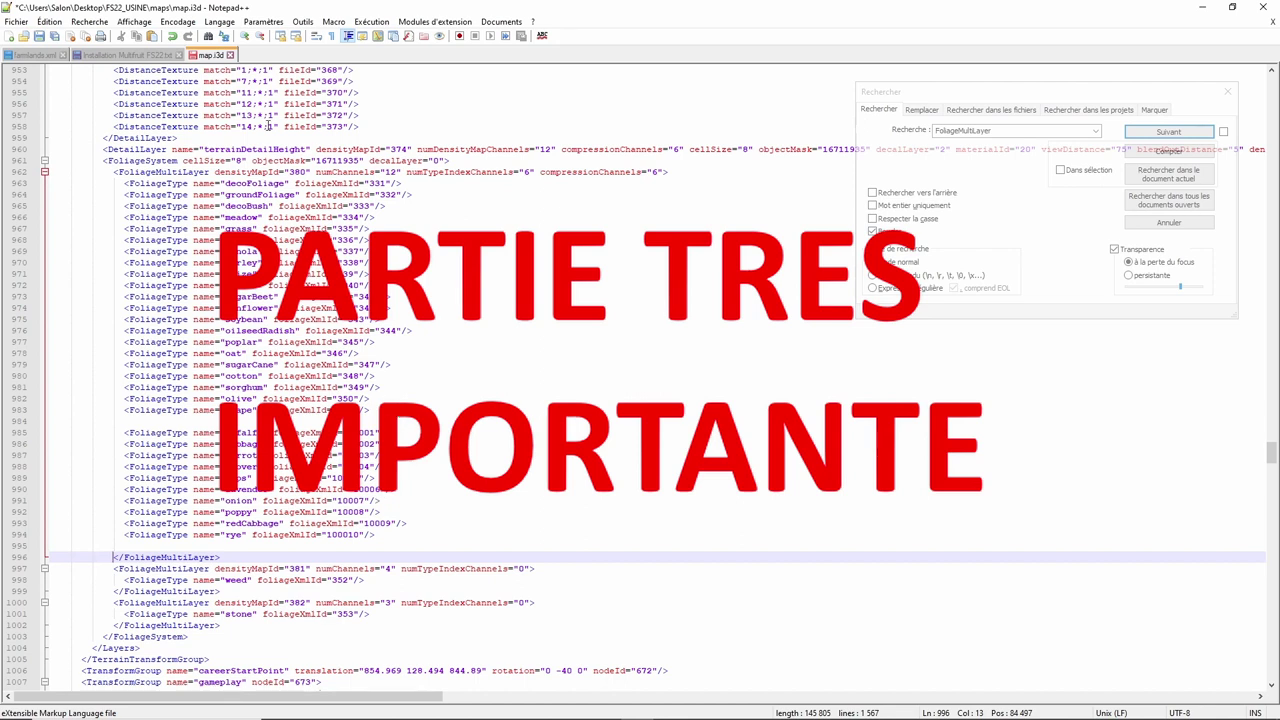
- Save the Installation Multifruit FS22 notes as an eXtensible Markup Language file, Installation Multifruit FS22.xml, in the same folder
click(148, 56)
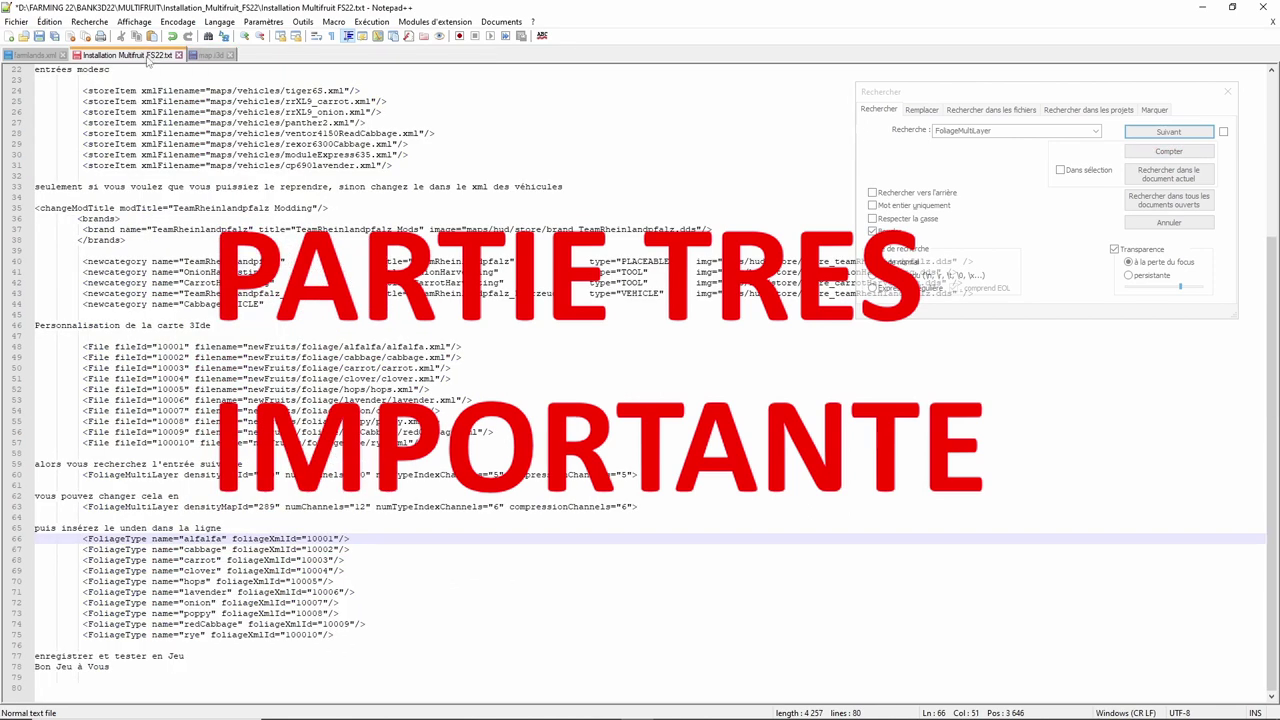
scroll(77, 103, up, 3)
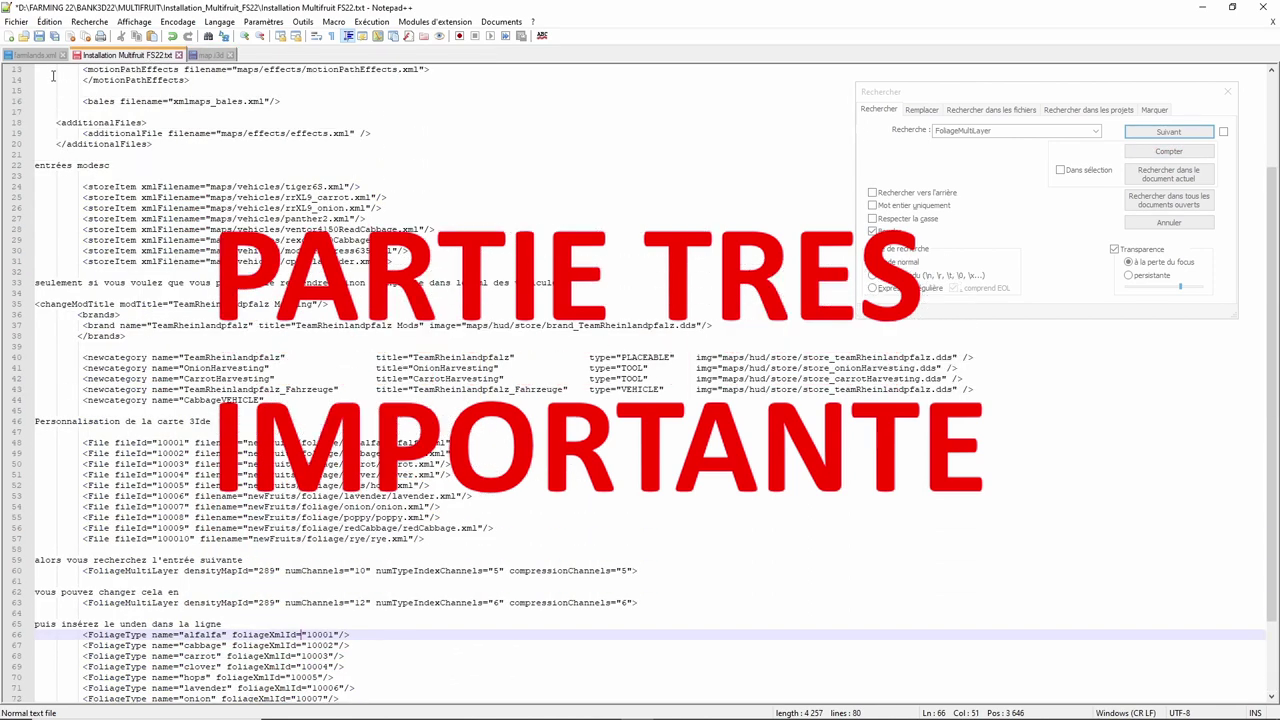
scroll(53, 76, down, 1)
click(16, 21)
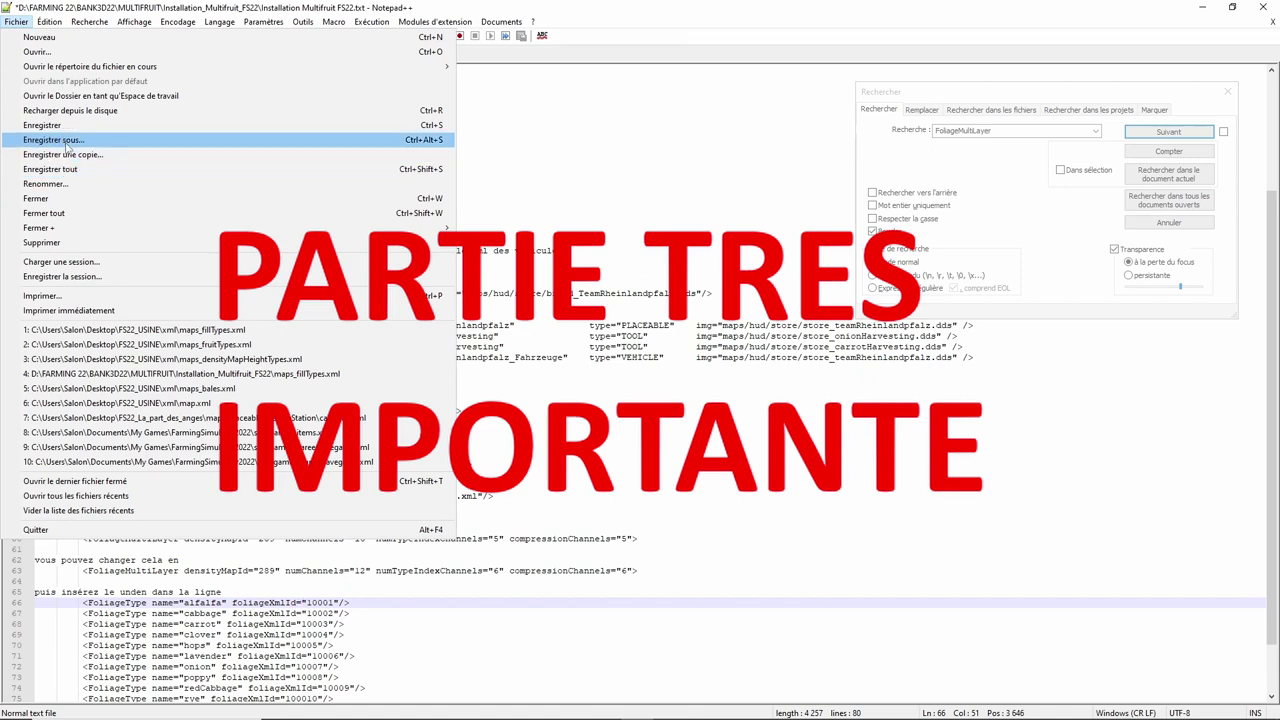
click(67, 140)
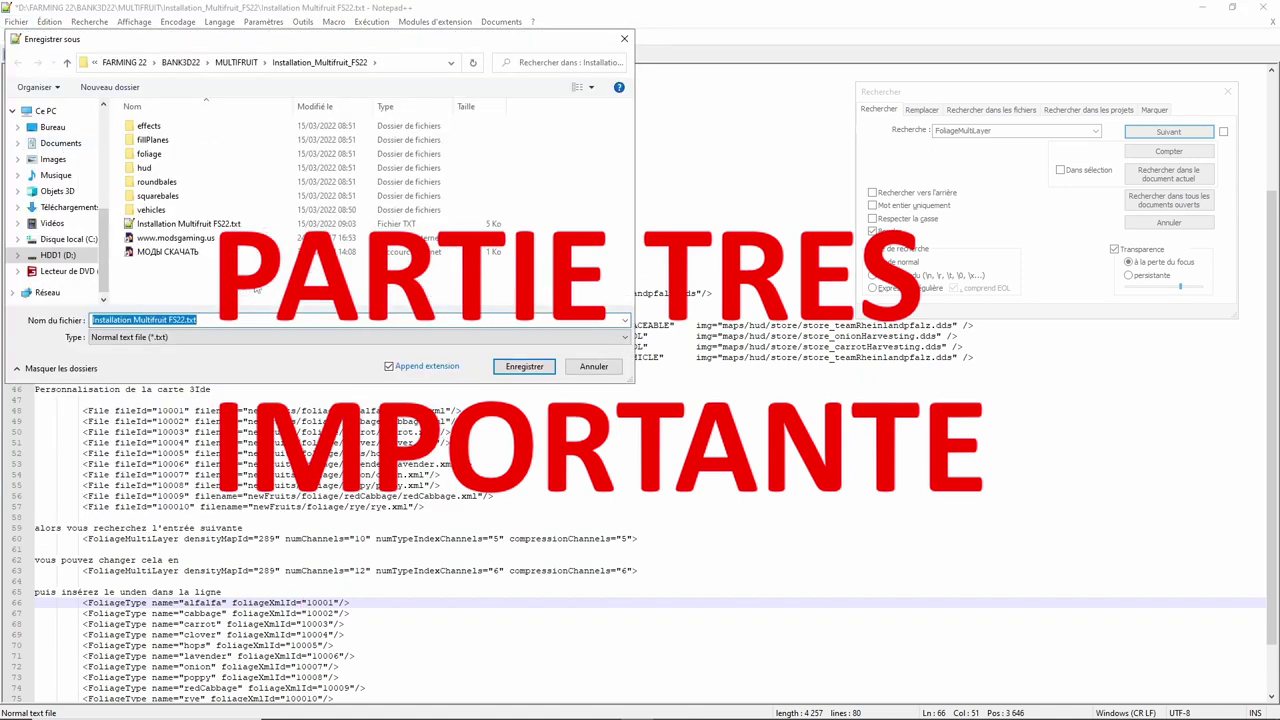
click(255, 337)
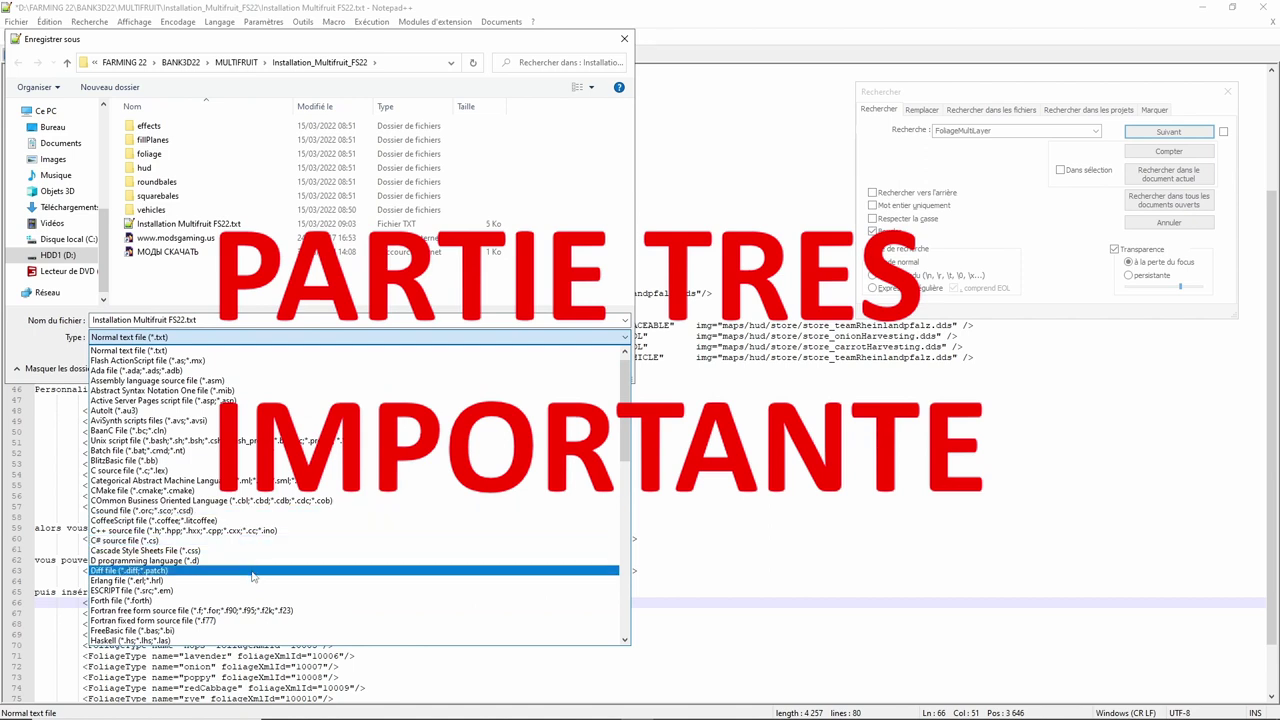
scroll(253, 580, down, 7)
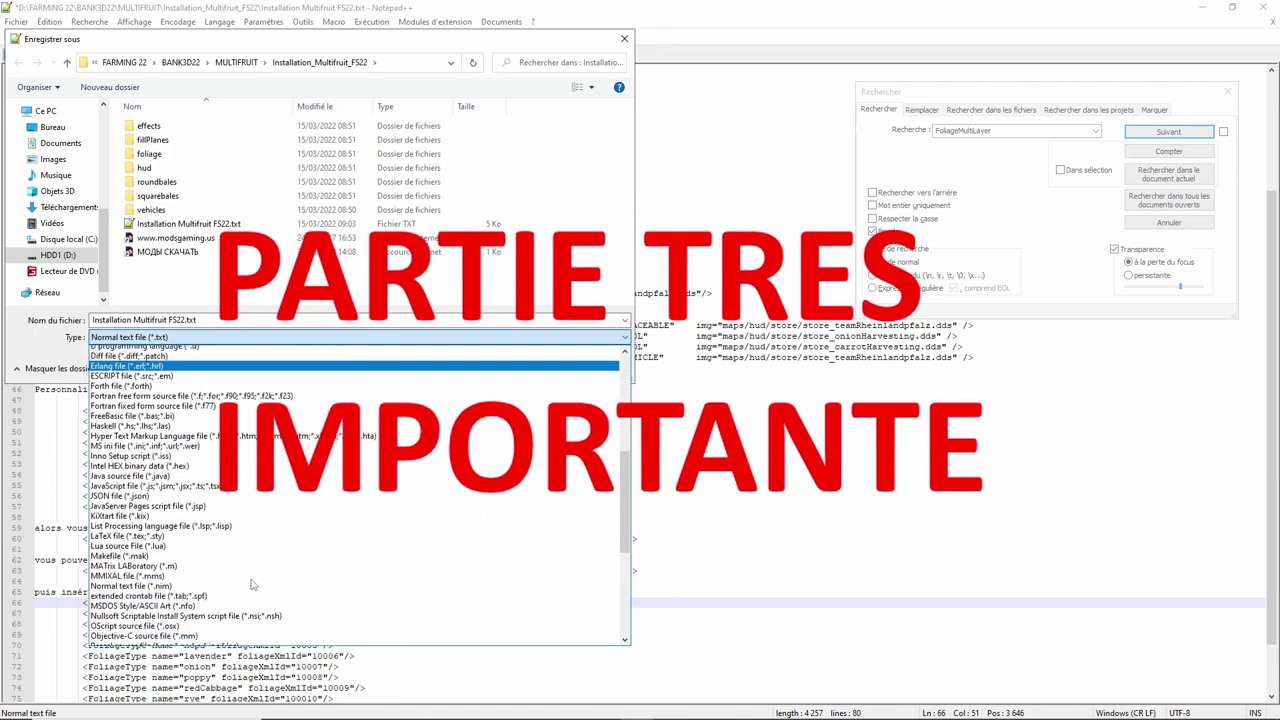
scroll(253, 583, down, 10)
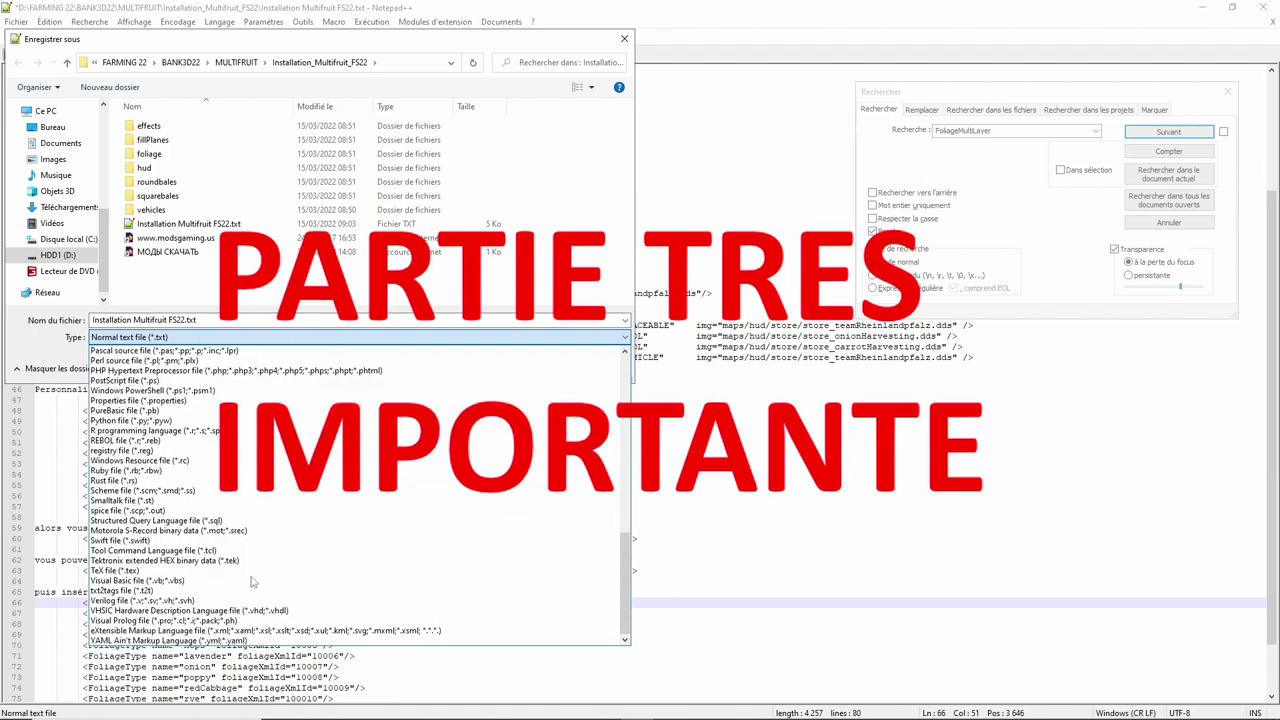
click(232, 631)
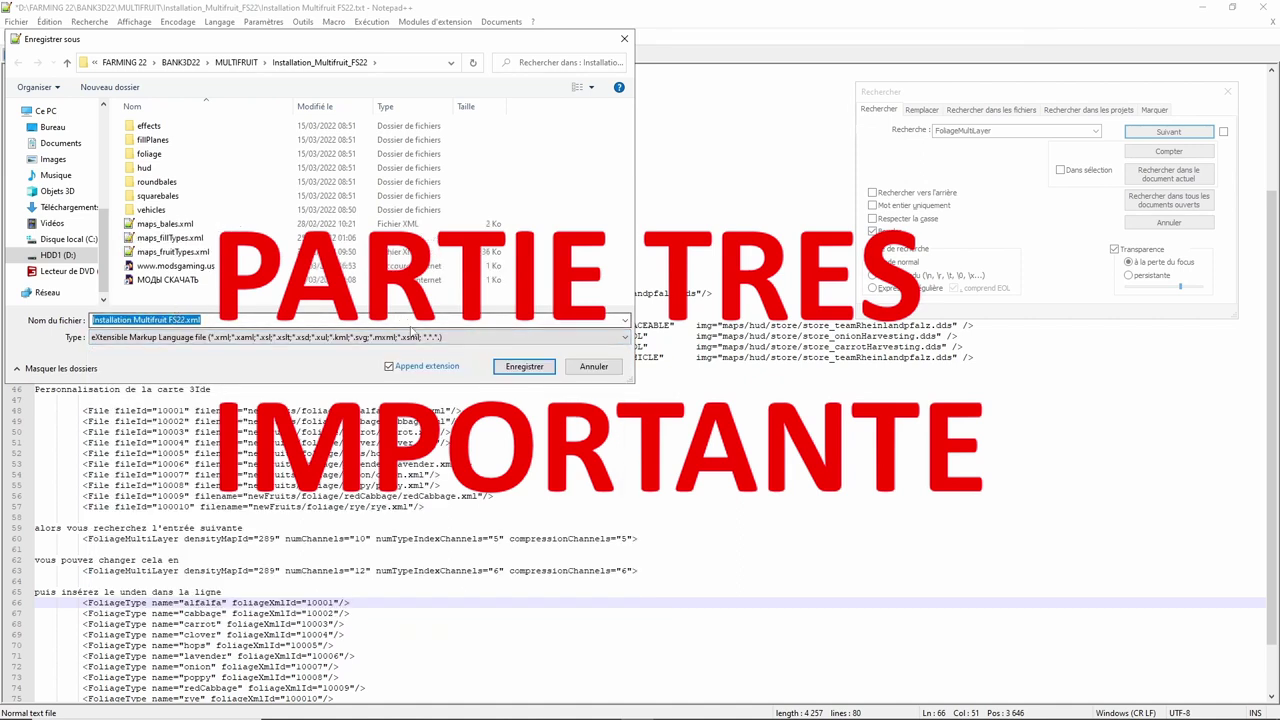
click(515, 366)
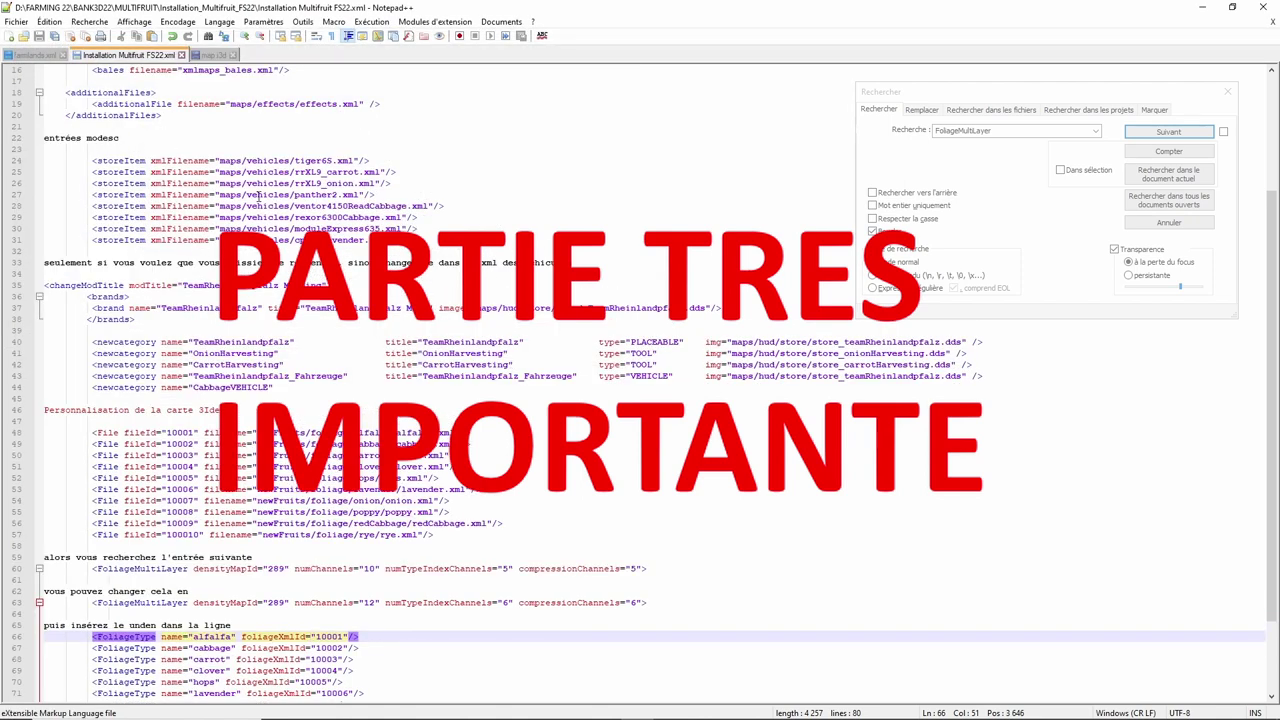
- Compare the foliageXmlId of each FoliageType line, alfalfa to rye, with the matching fileId in the notes' File list
scroll(256, 210, down, 3)
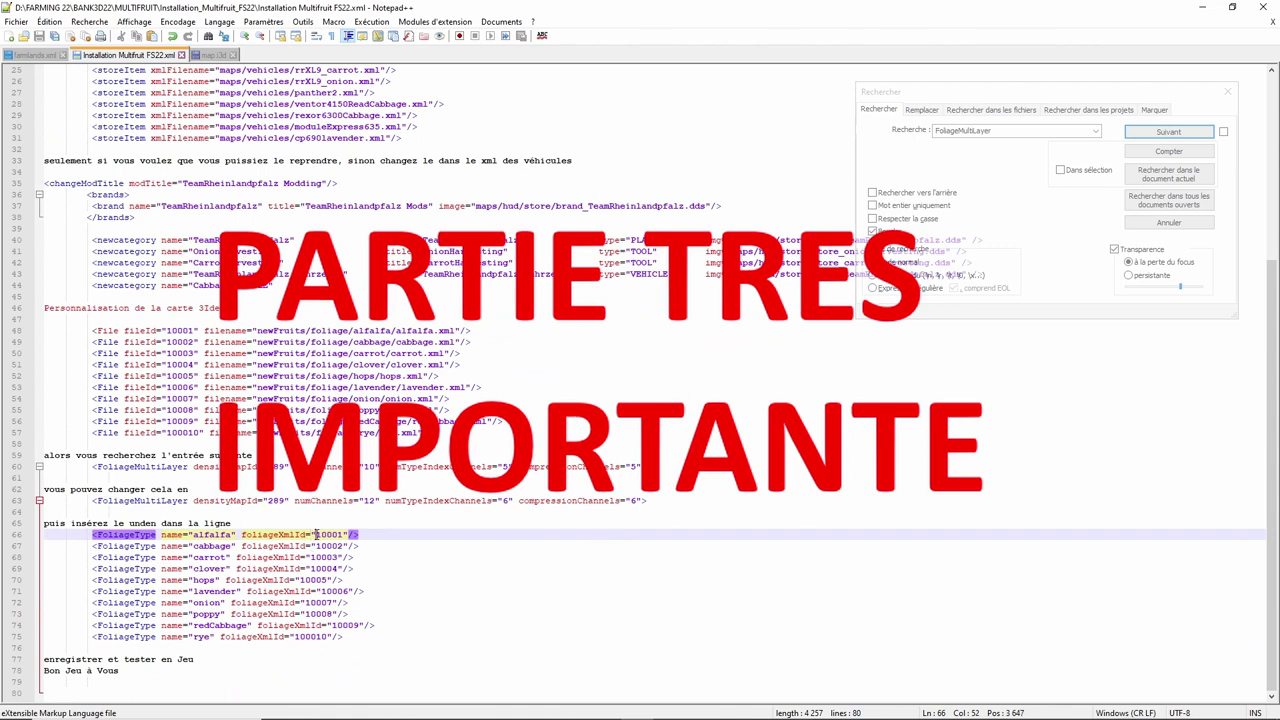
drag(316, 534, 343, 535)
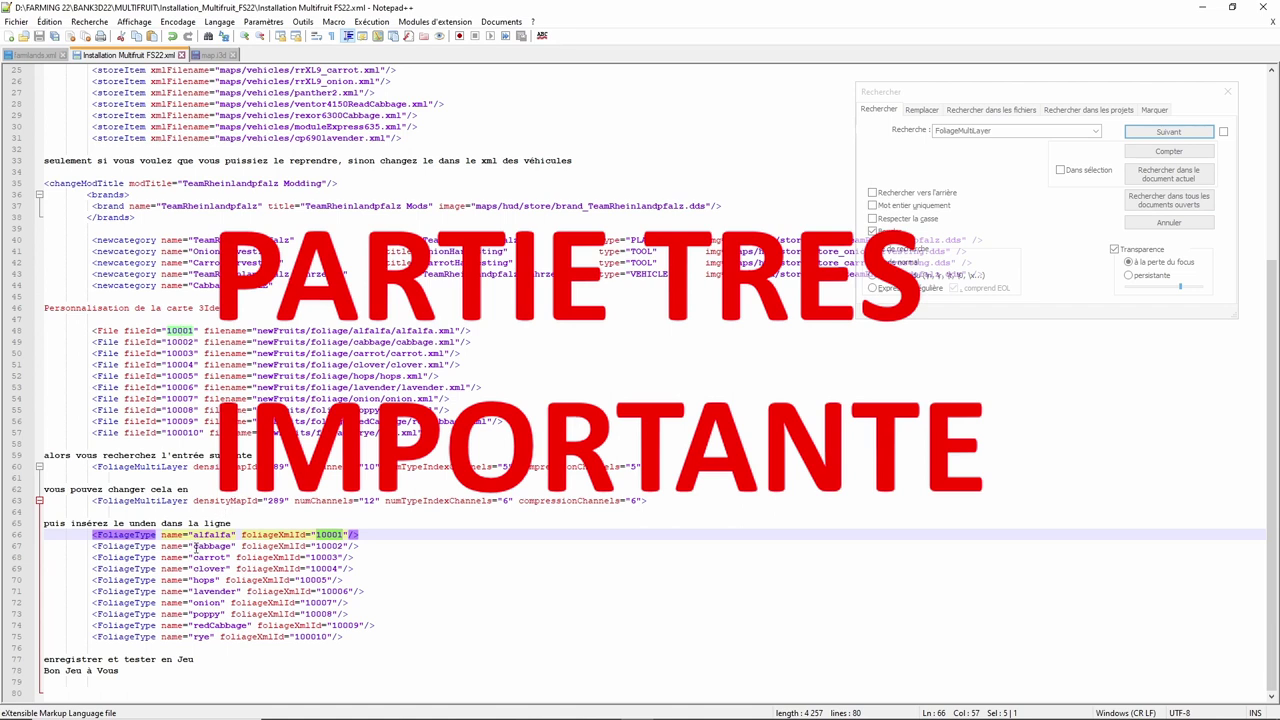
drag(193, 547, 232, 547)
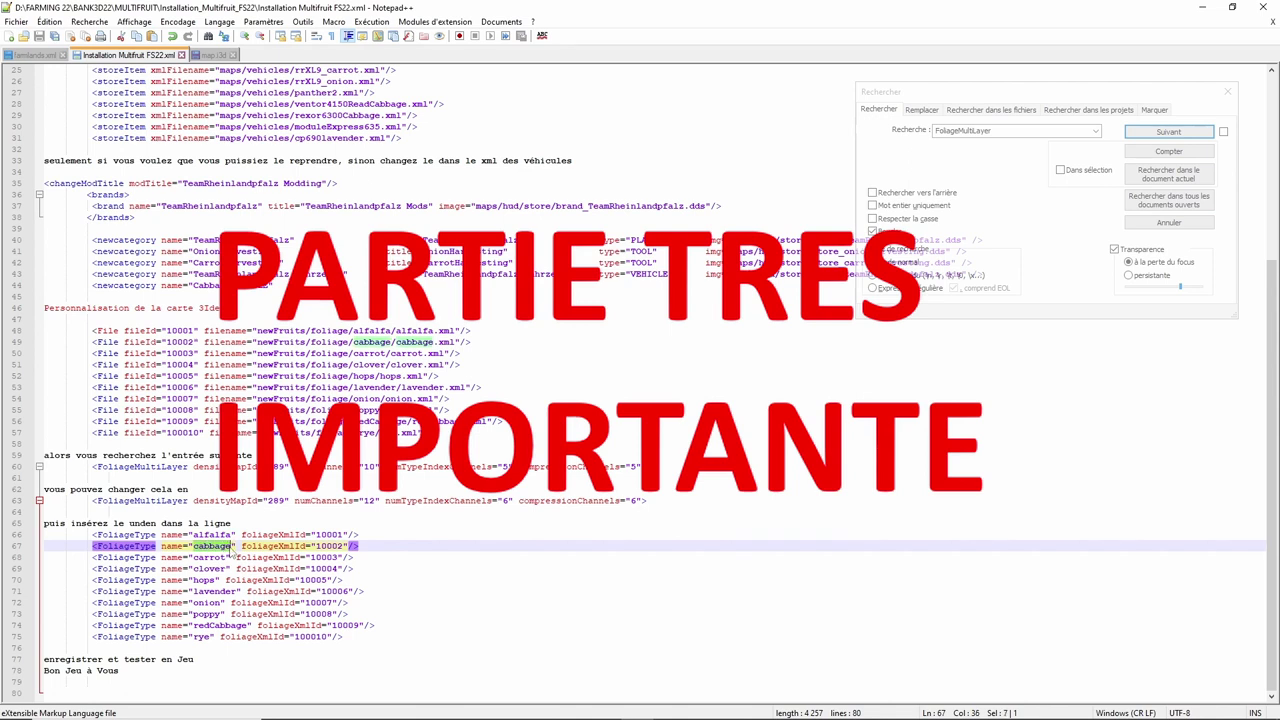
drag(316, 547, 344, 547)
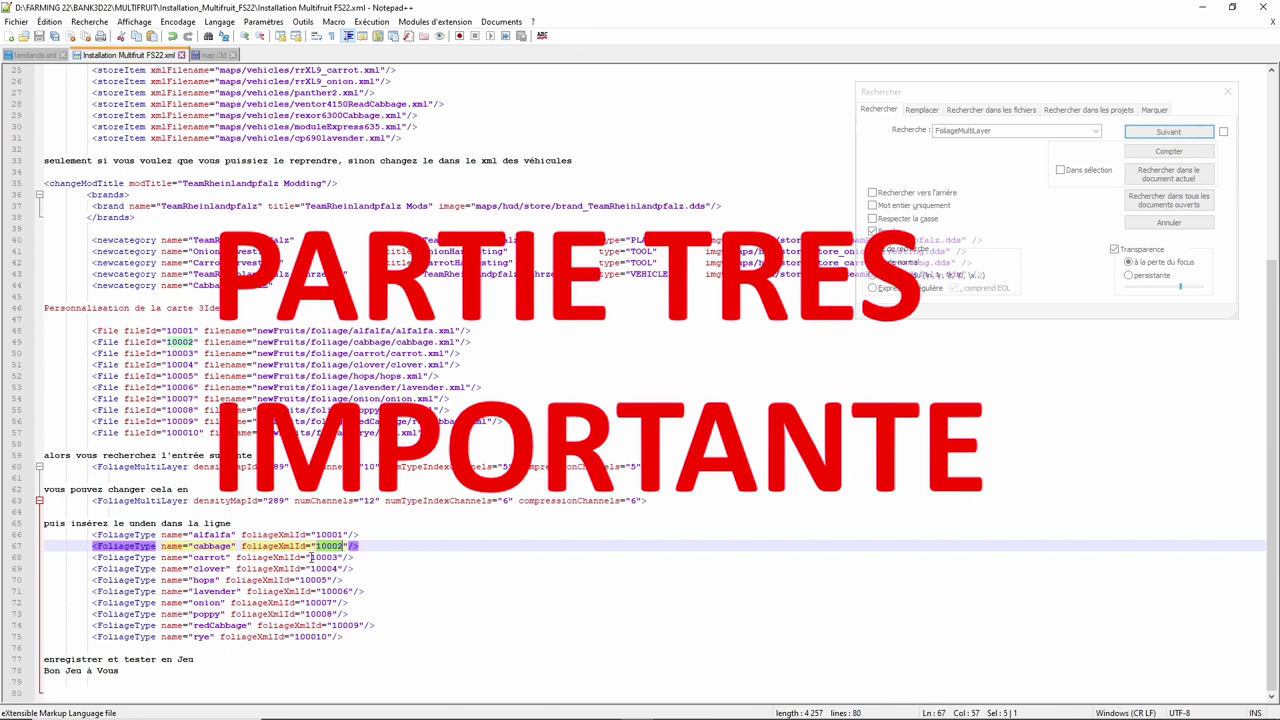
drag(310, 557, 341, 557)
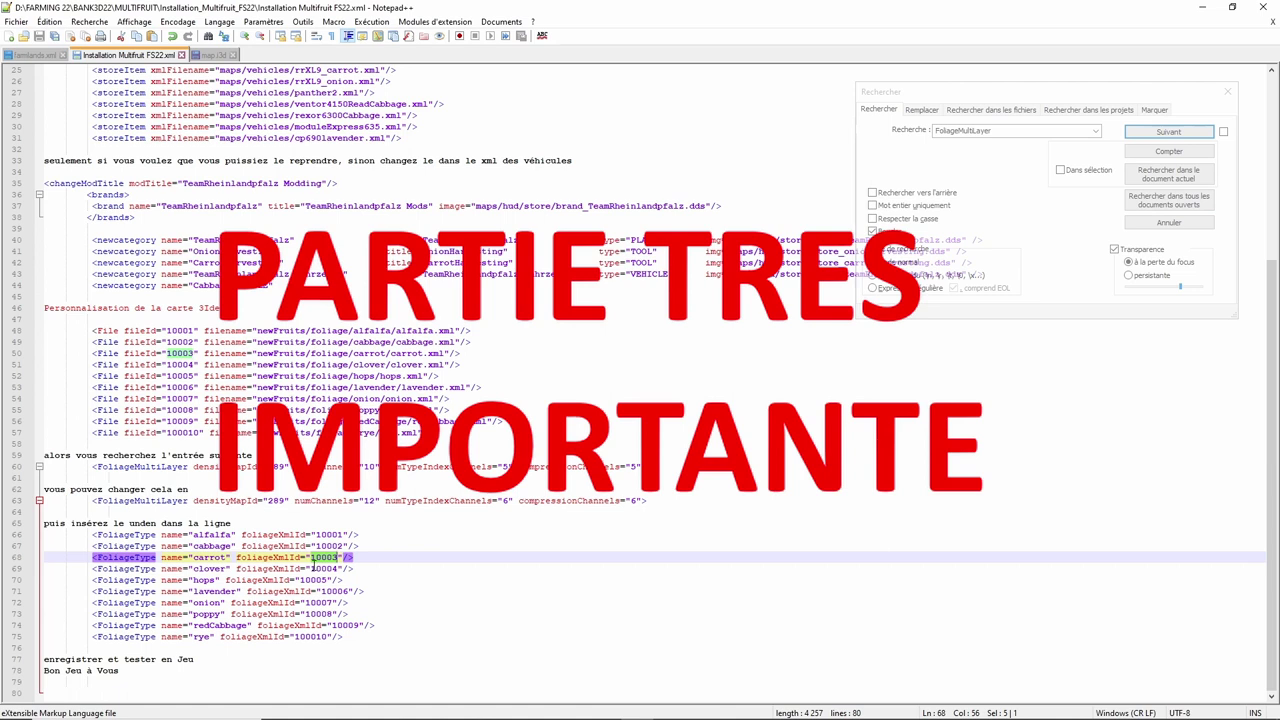
double_click(316, 568)
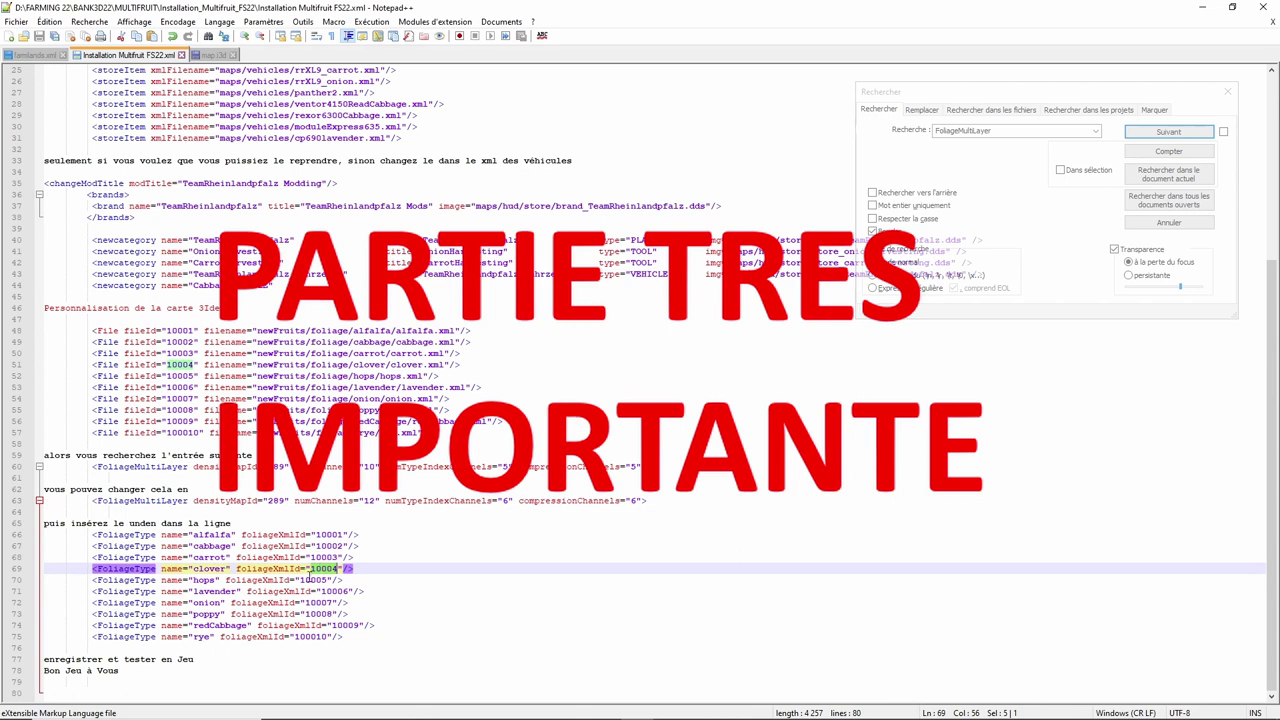
drag(300, 580, 350, 591)
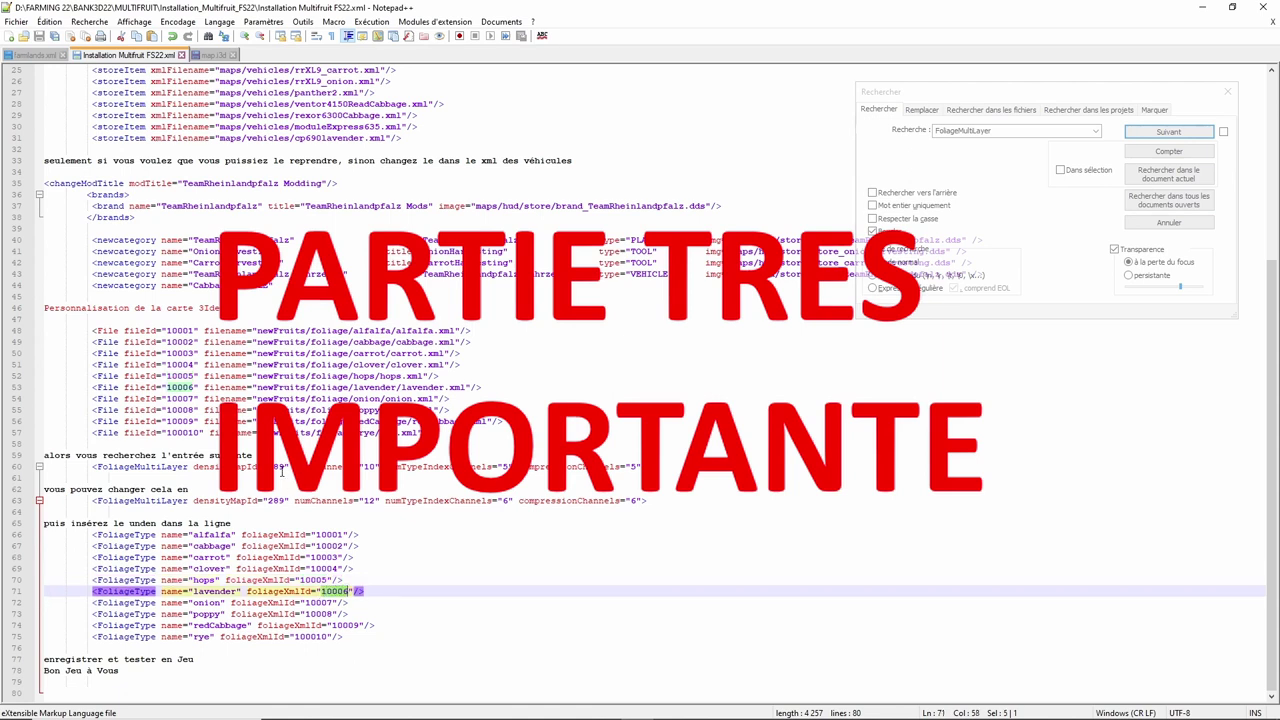
drag(305, 602, 333, 637)
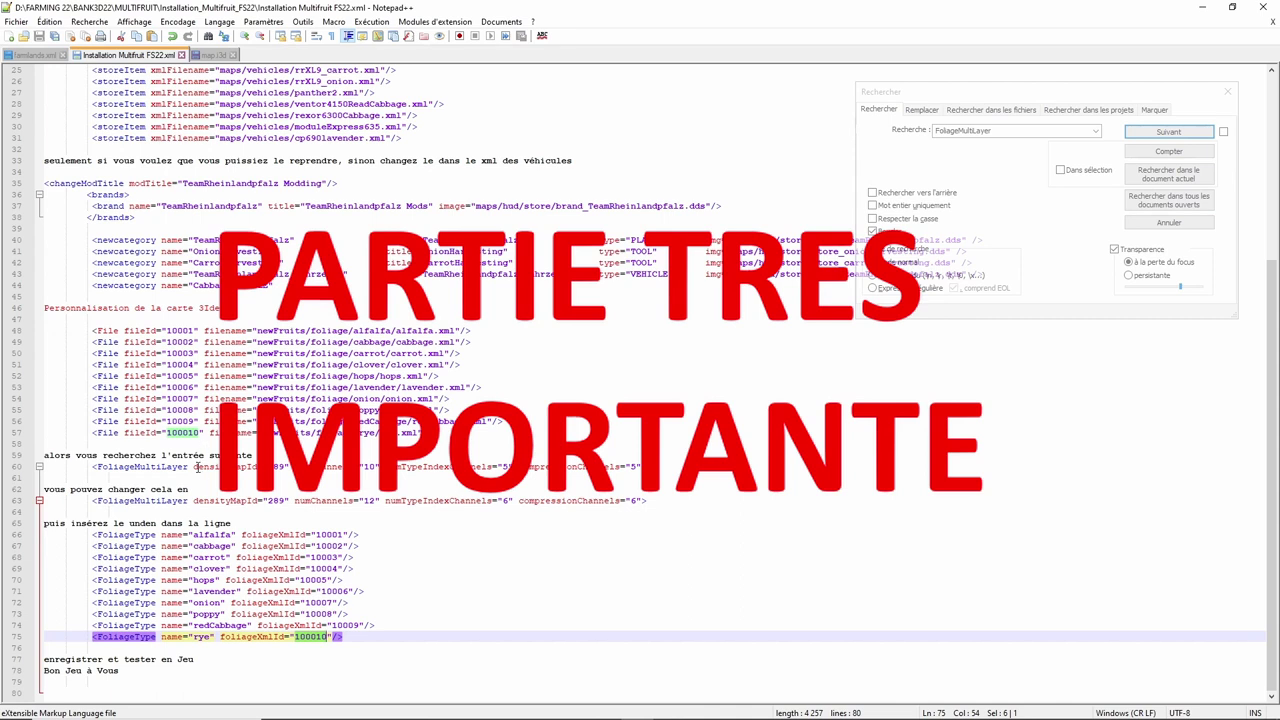
- Search map.i3d from its beginning for "densityMap" and go through the matches in the File entries
drag(193, 466, 250, 467)
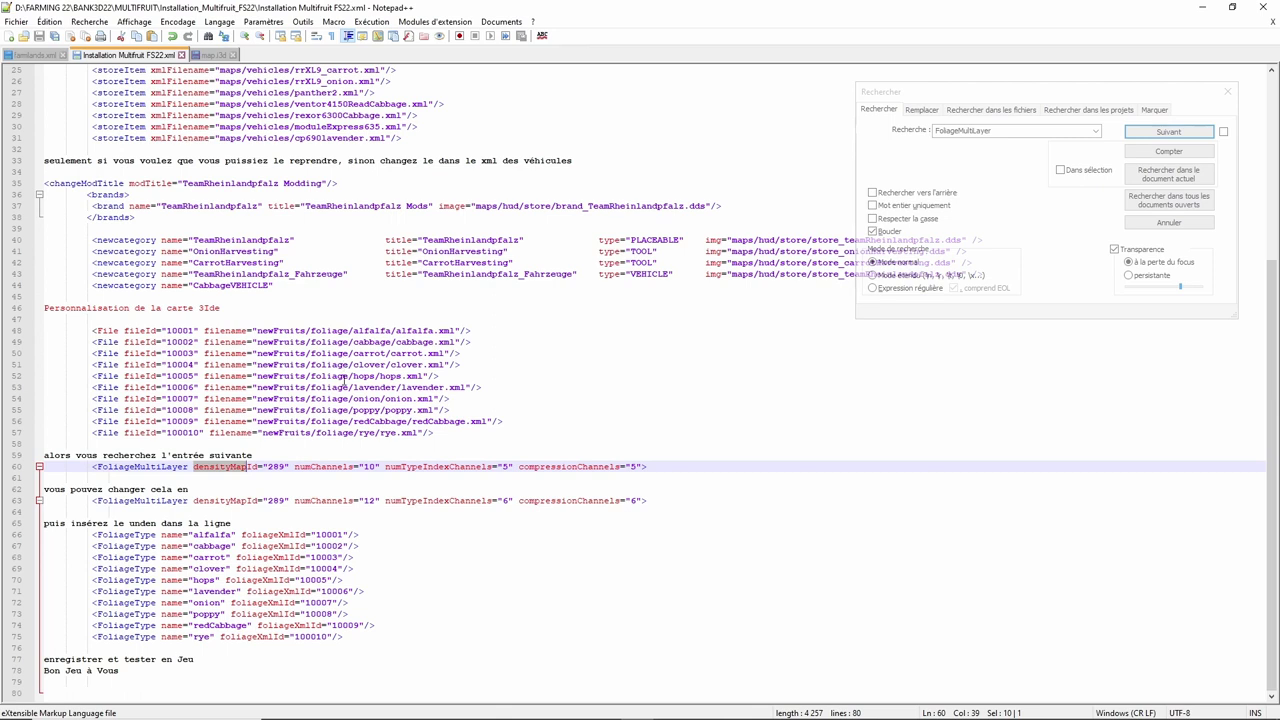
key(ctrl+f)
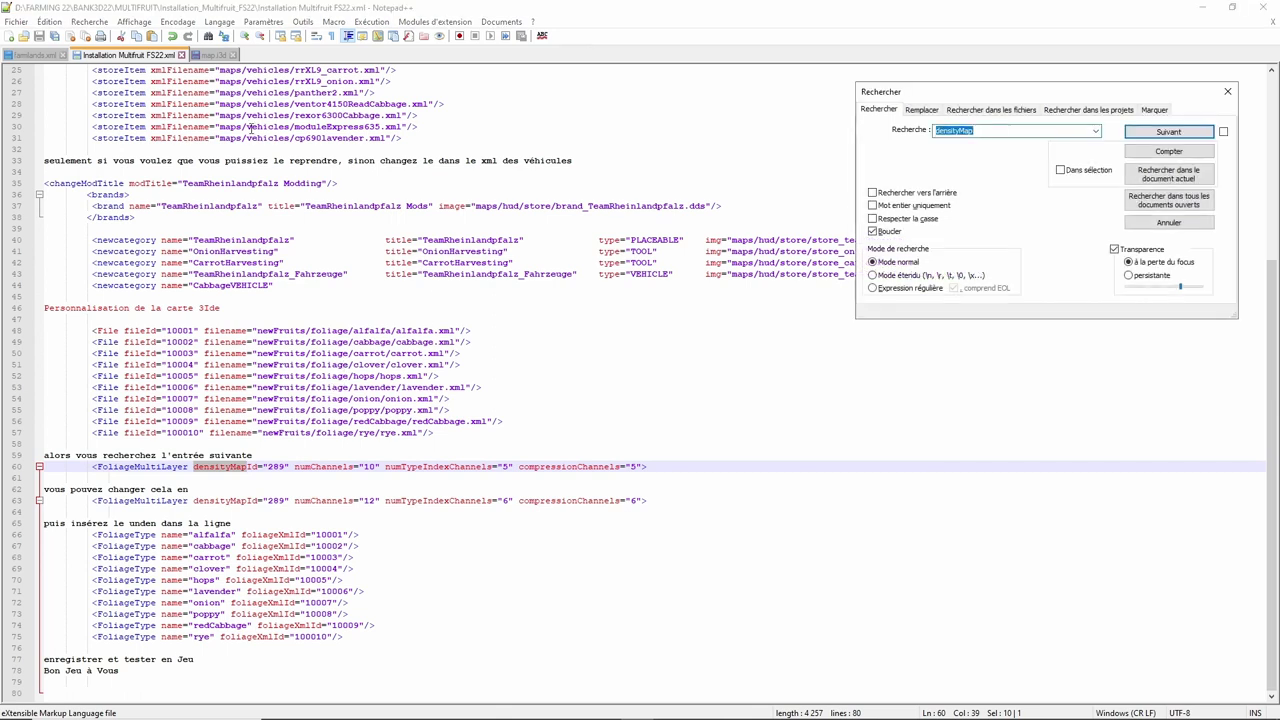
click(213, 55)
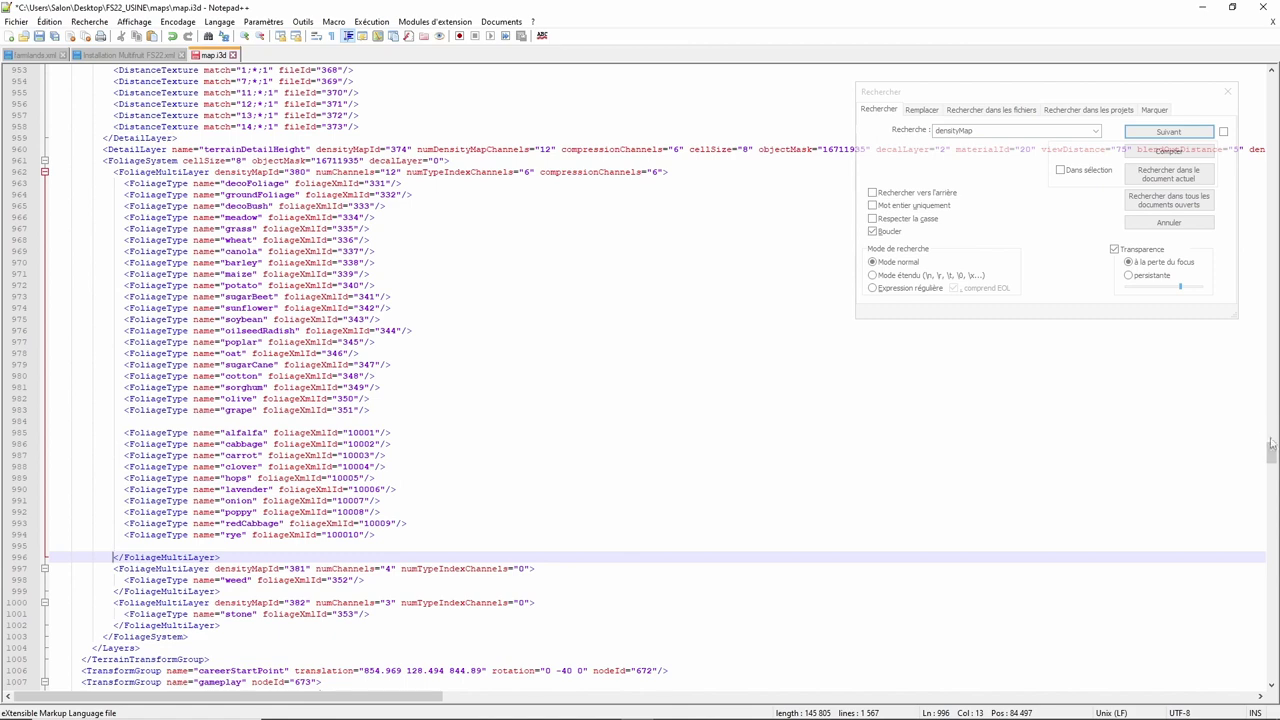
drag(1271, 445, 1271, 78)
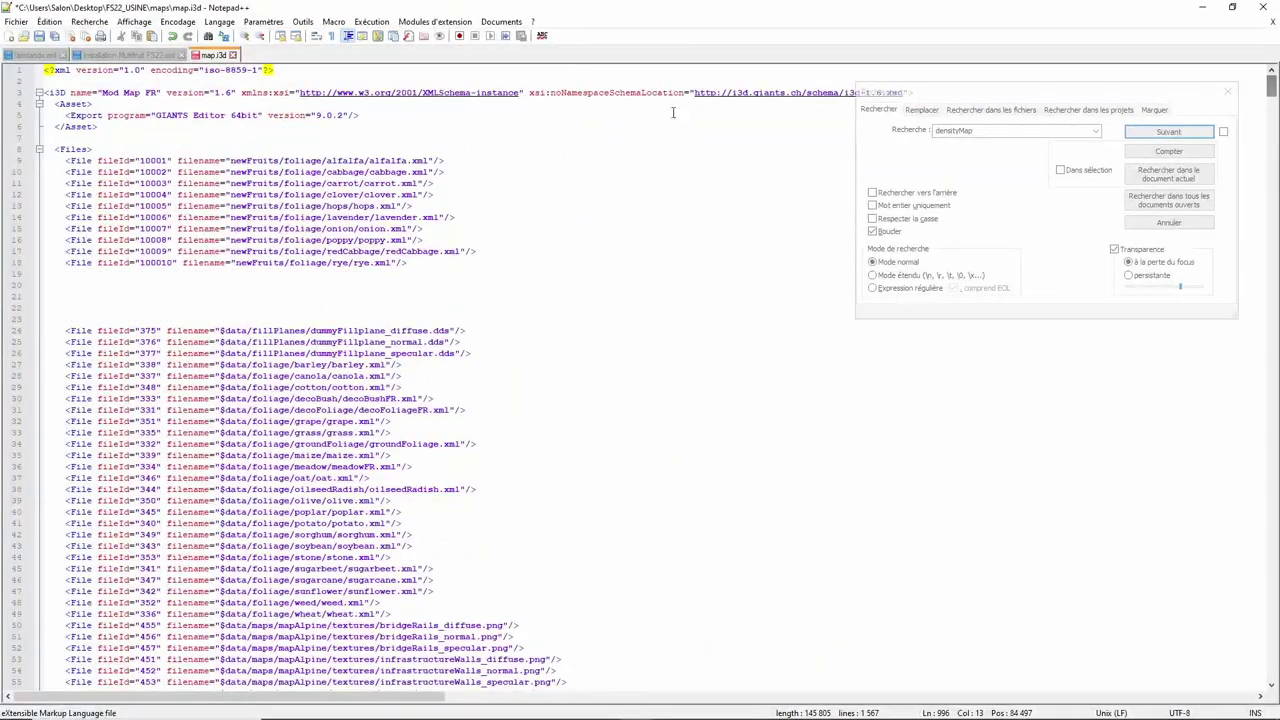
click(169, 293)
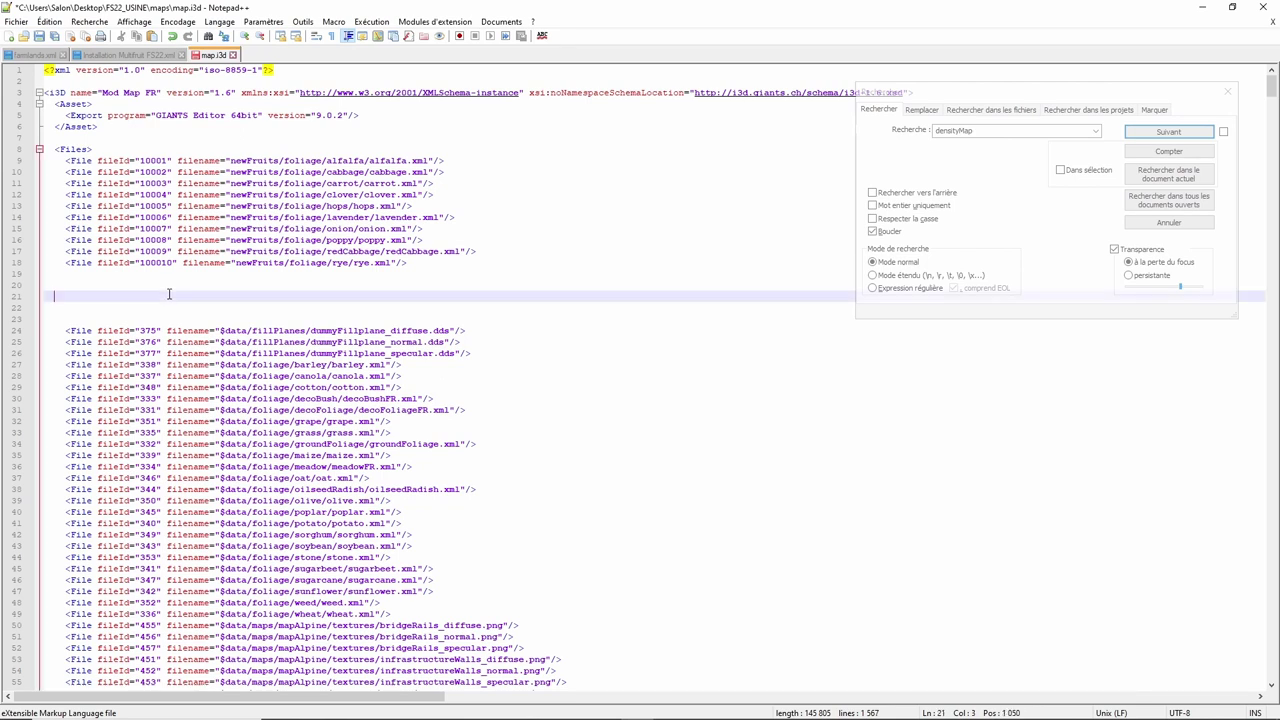
click(1162, 137)
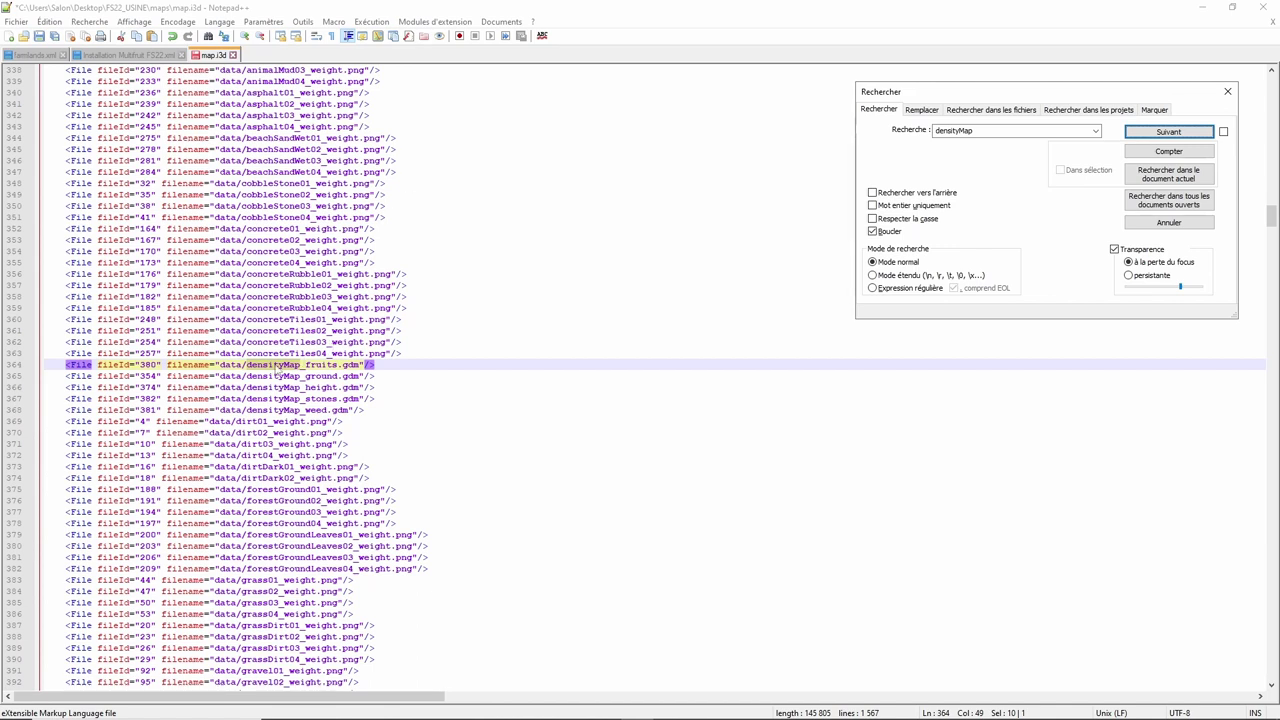
click(1152, 133)
click(1152, 133)
click(1152, 133)
click(1152, 133)
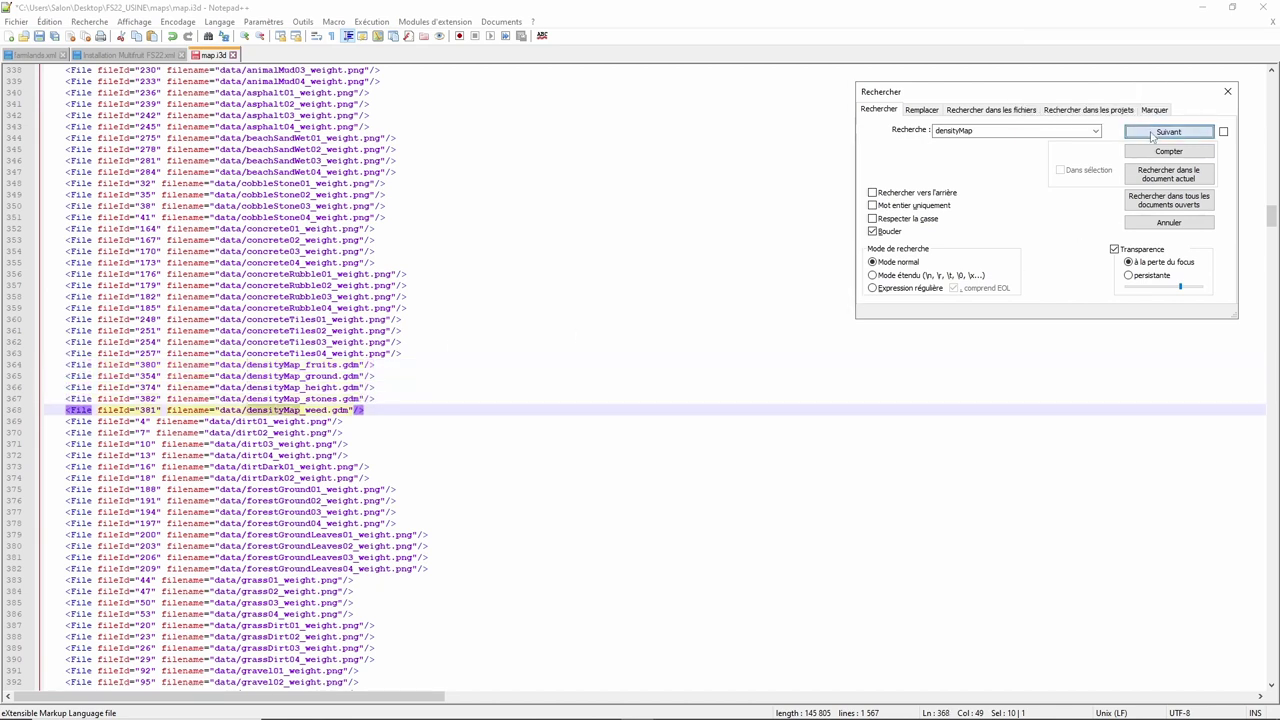
- Continue through the "densityMap" matches in the DetailLayer entries and locate the densityMapId of the crops' FoliageMultiLayer
click(1152, 135)
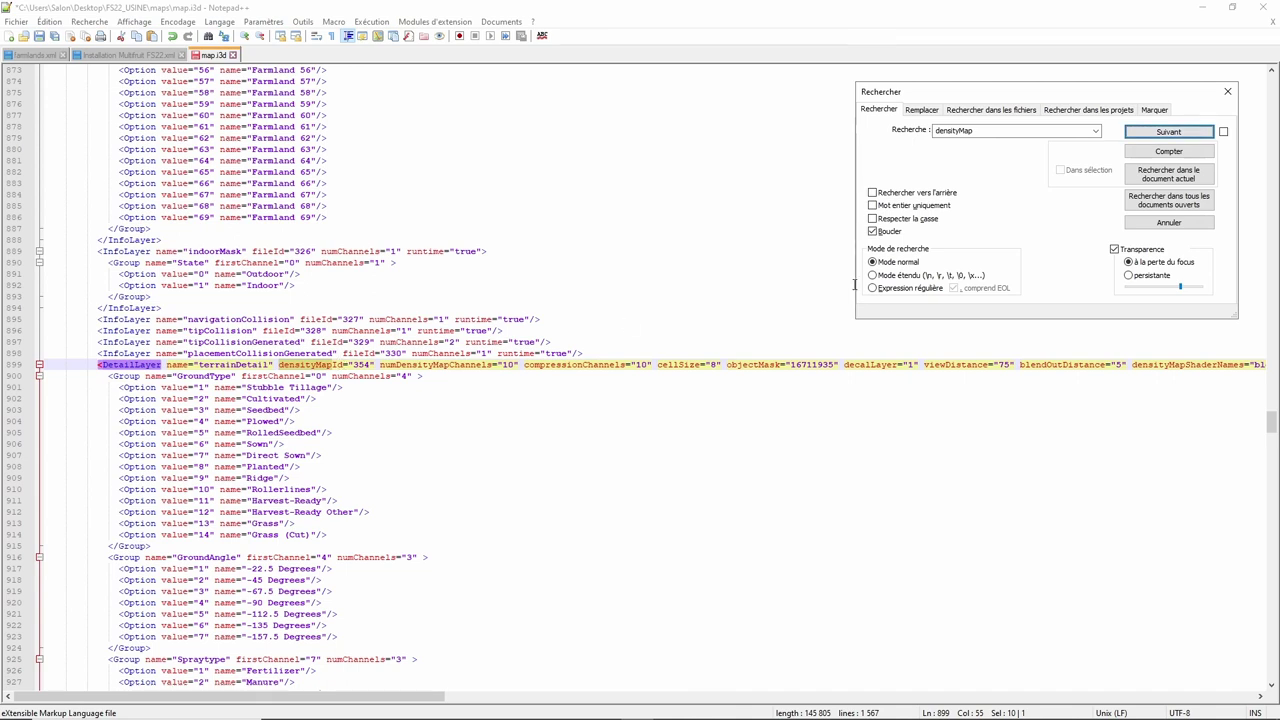
click(1150, 134)
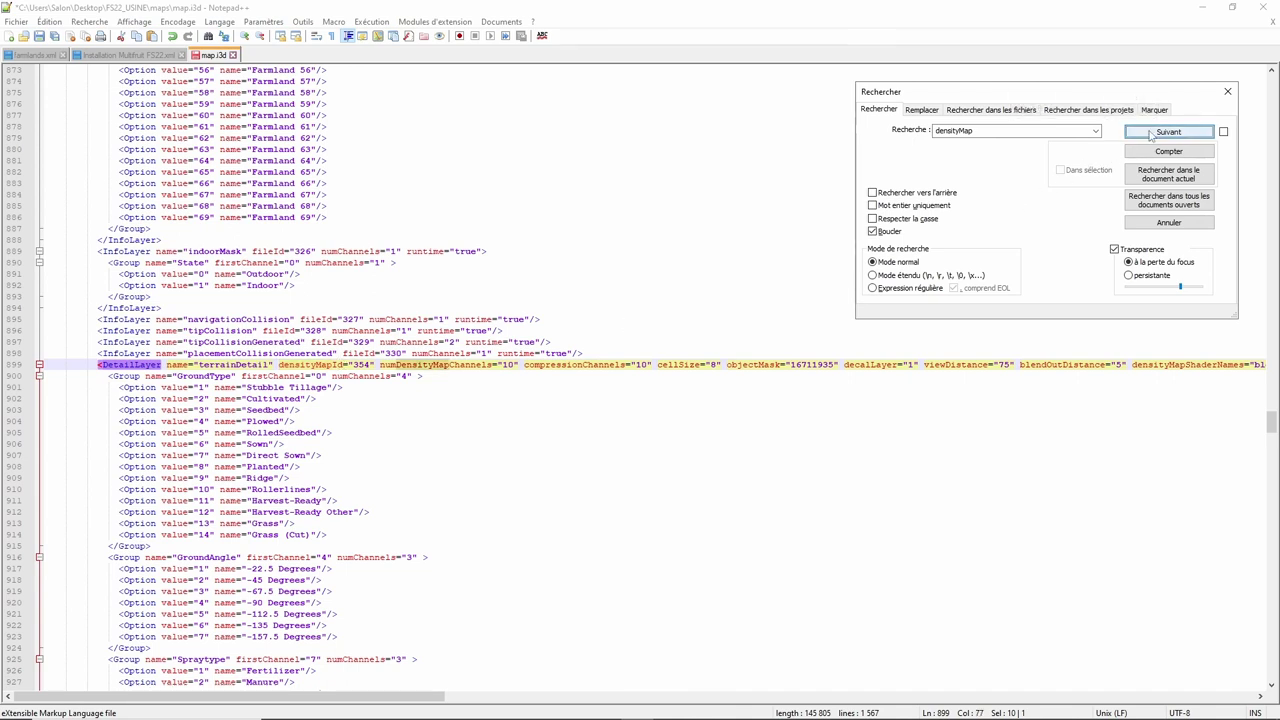
click(1150, 134)
click(1150, 134)
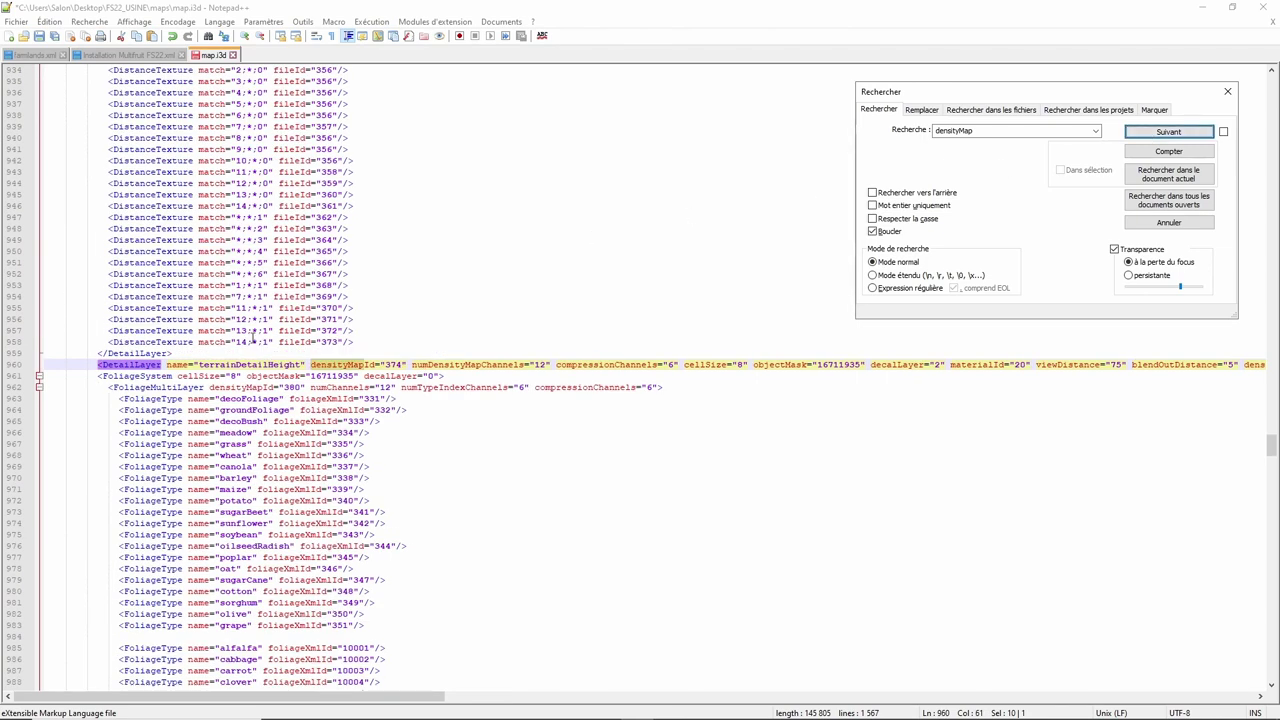
click(284, 386)
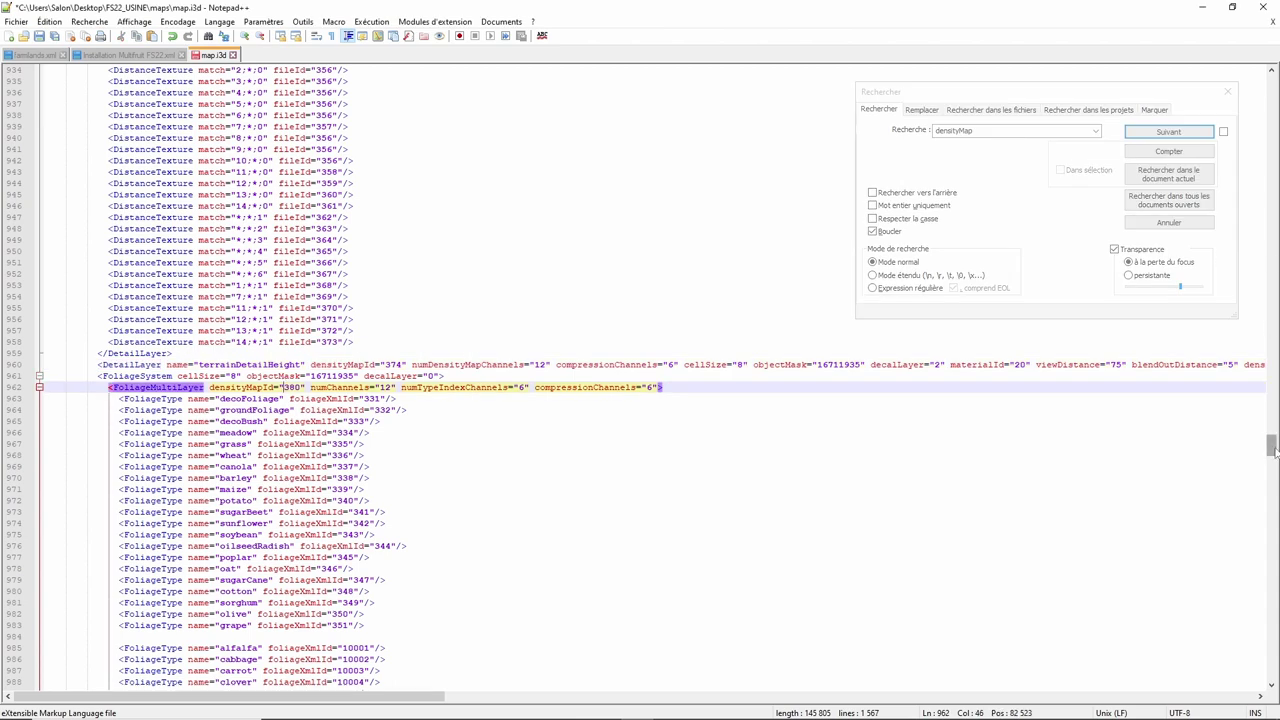
- Search map.i3d from its beginning for "densityMap" to locate the densityMap_fruits File entry
drag(1271, 446, 1271, 84)
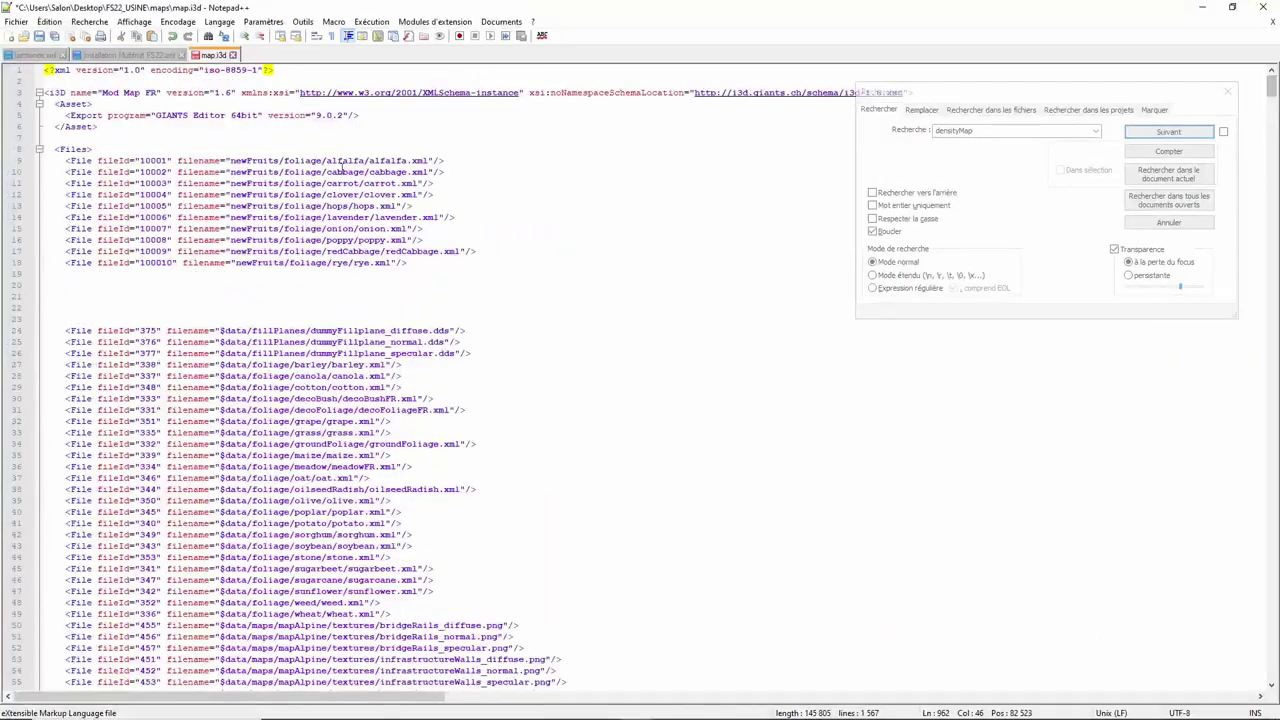
click(216, 288)
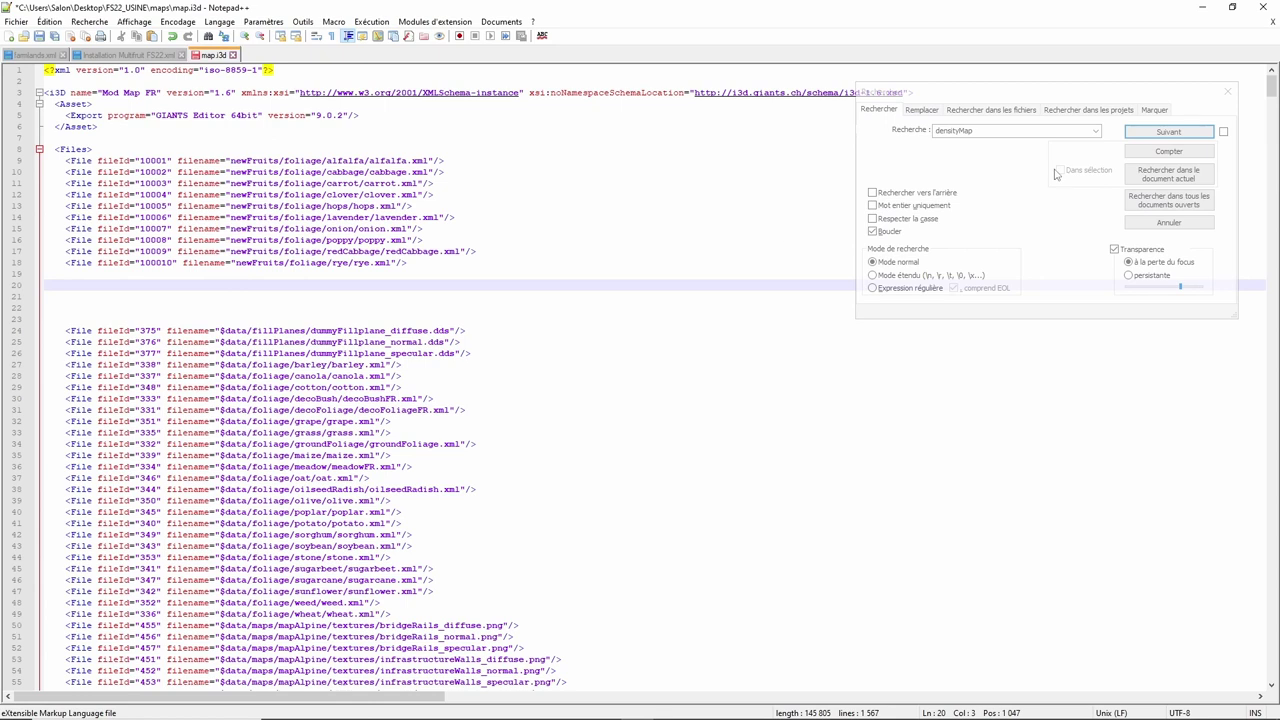
click(1135, 131)
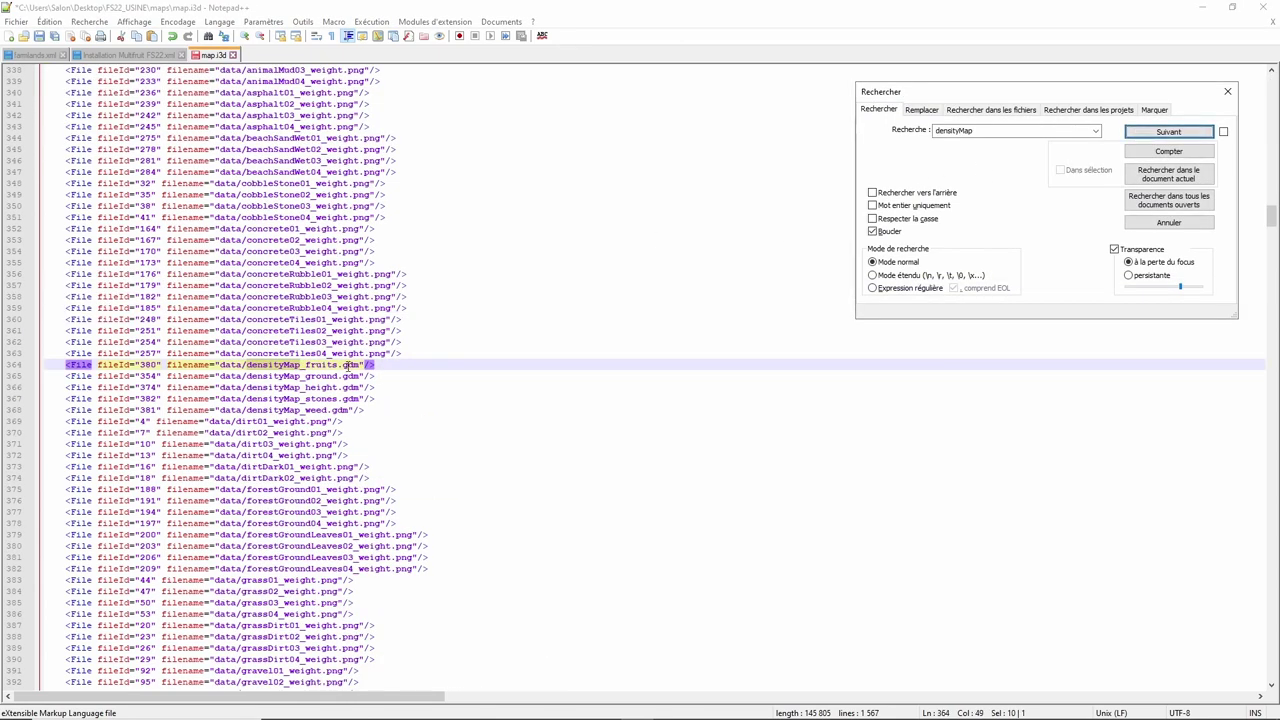
- Try changing the file extension in the densityMap_fruits File entry to png, and undo the edit
click(350, 365)
double_click(349, 364)
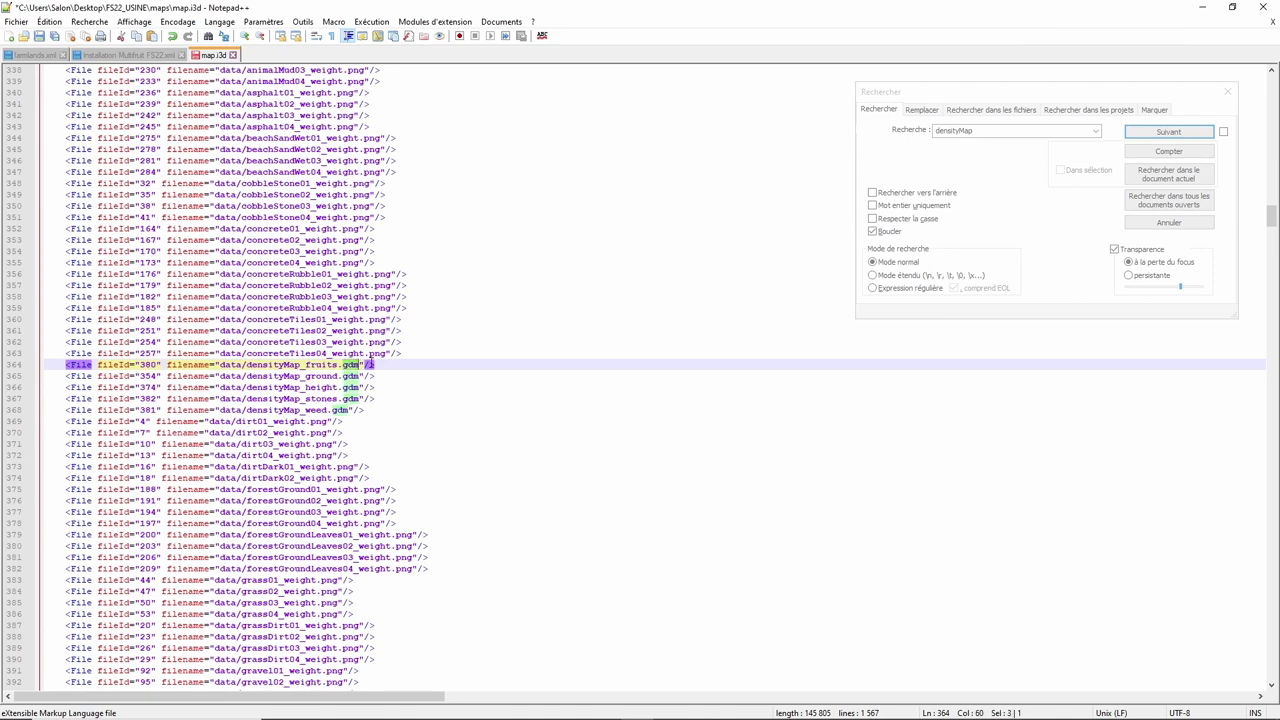
text(pn)
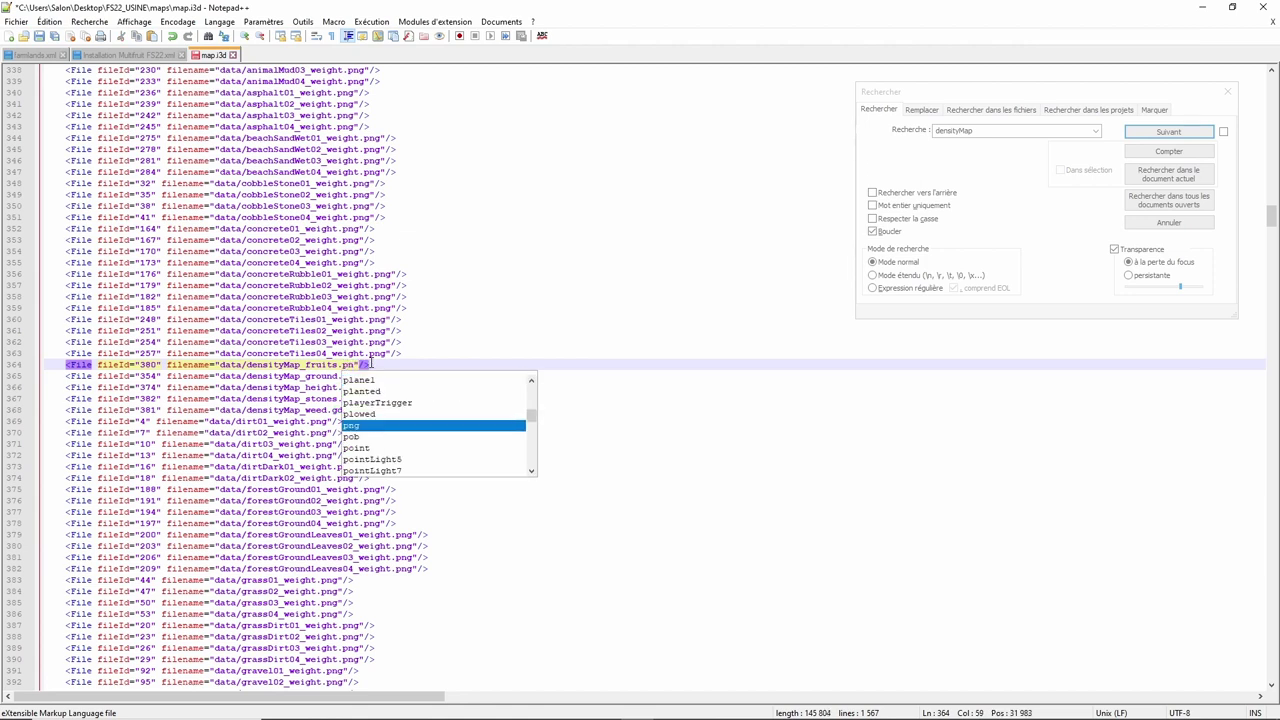
text(g)
click(174, 38)
click(174, 38)
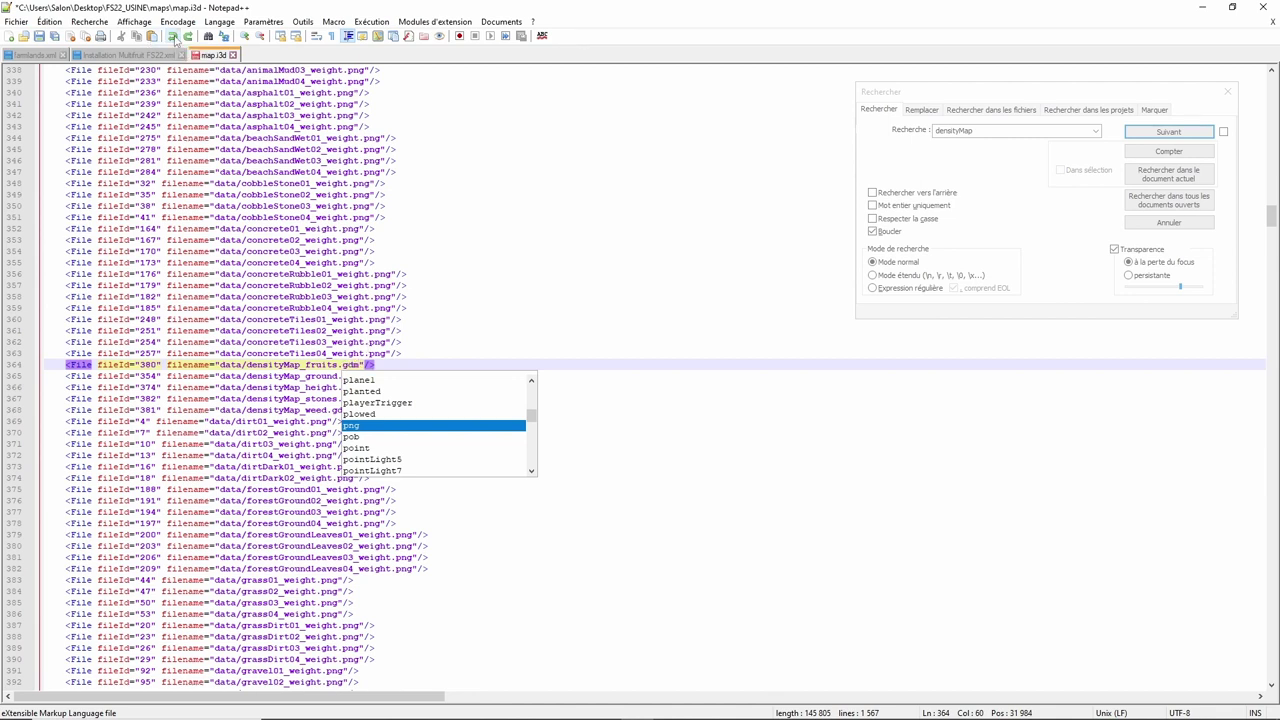
- Save map.i3d and open it from the FS22_USINE maps folder in File Explorer
click(39, 36)
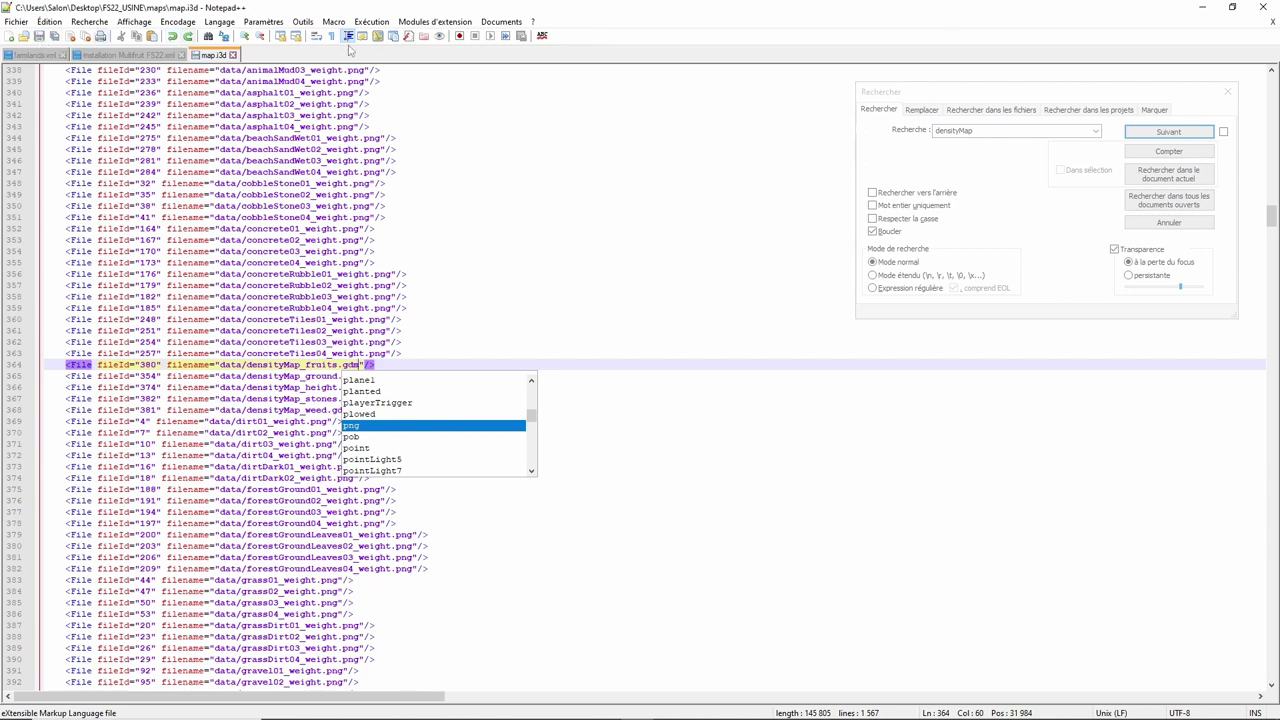
click(1204, 9)
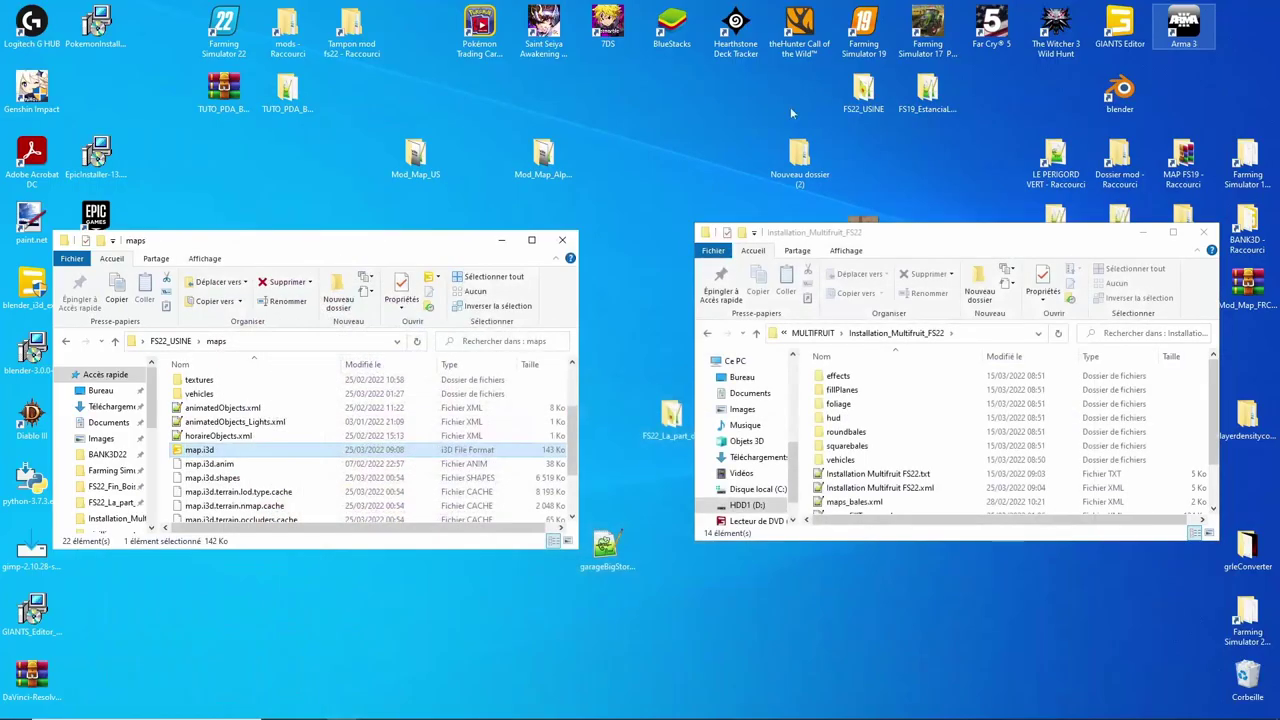
double_click(200, 450)
click(588, 447)
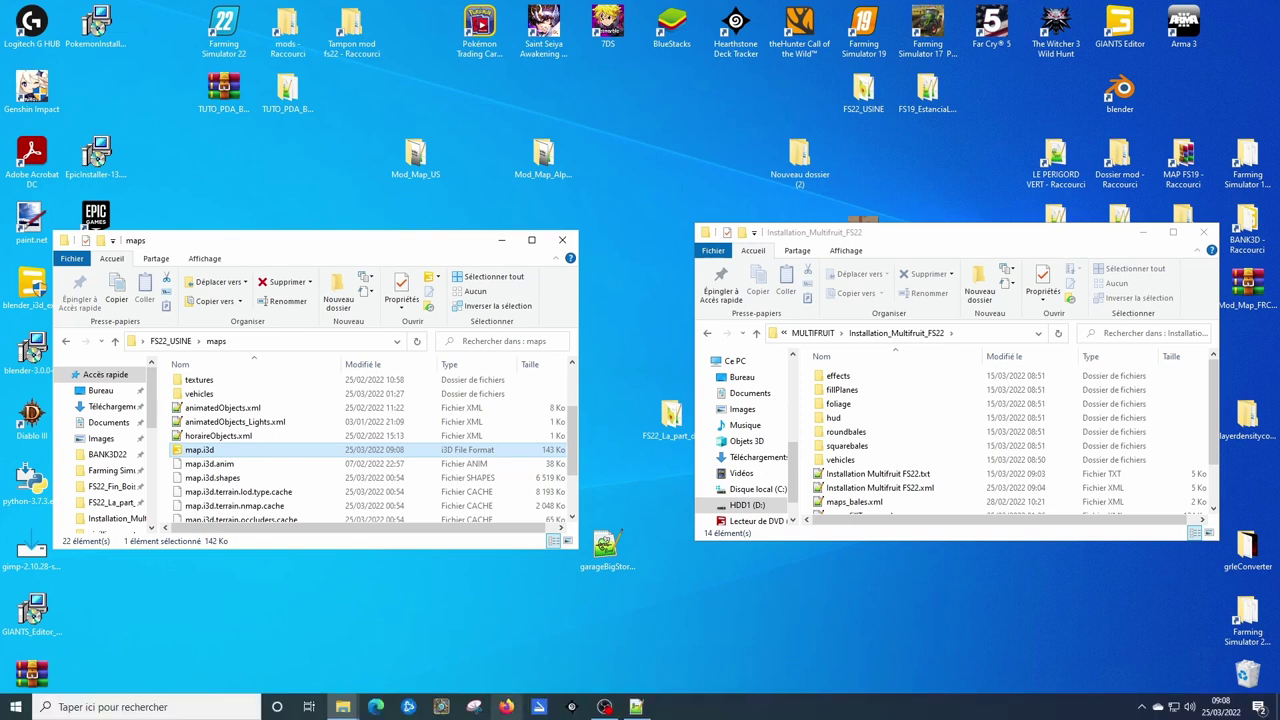
- Back in Notepad++, change the extension in the densityMap_fruits File entry to png and save map.i3d
click(636, 706)
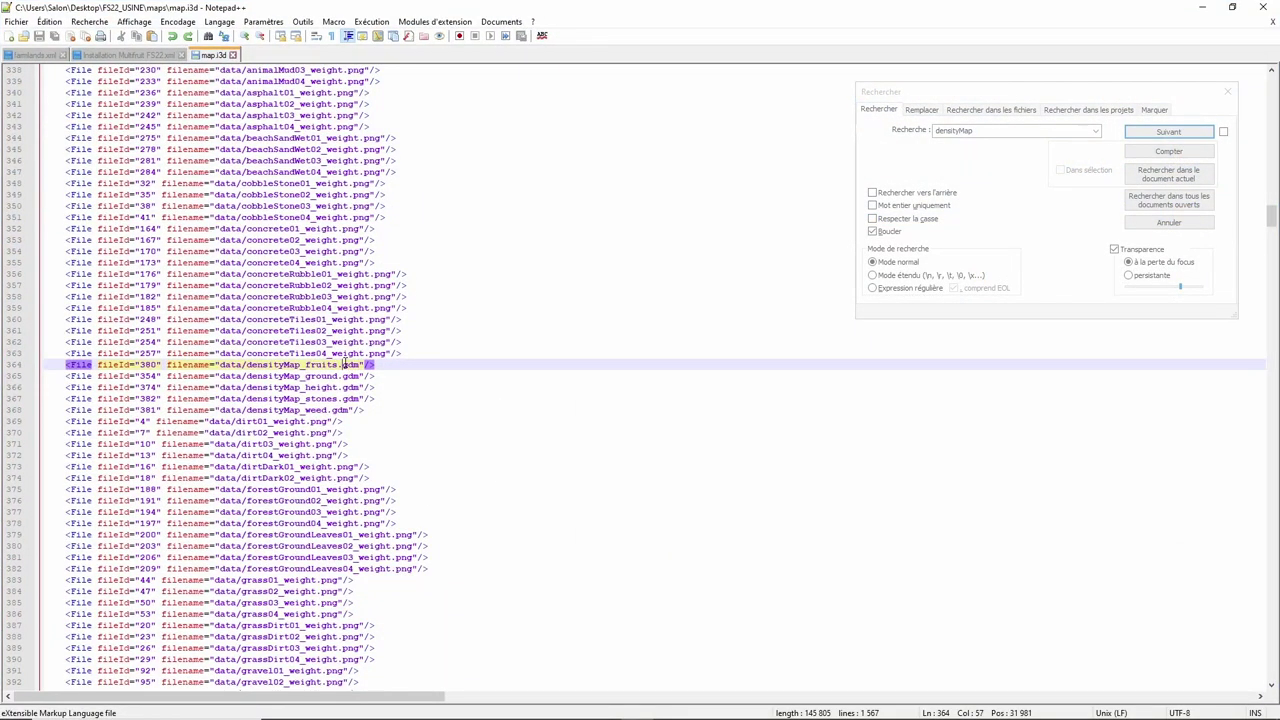
drag(344, 365, 361, 365)
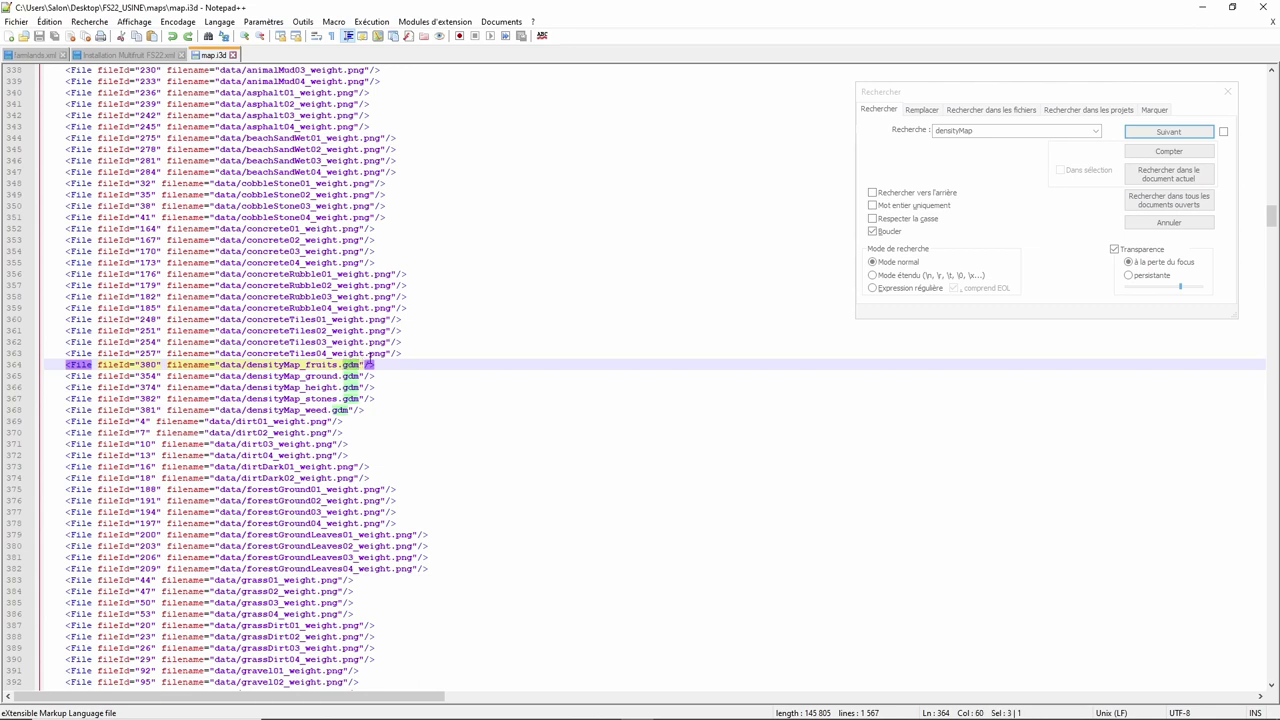
text(p)
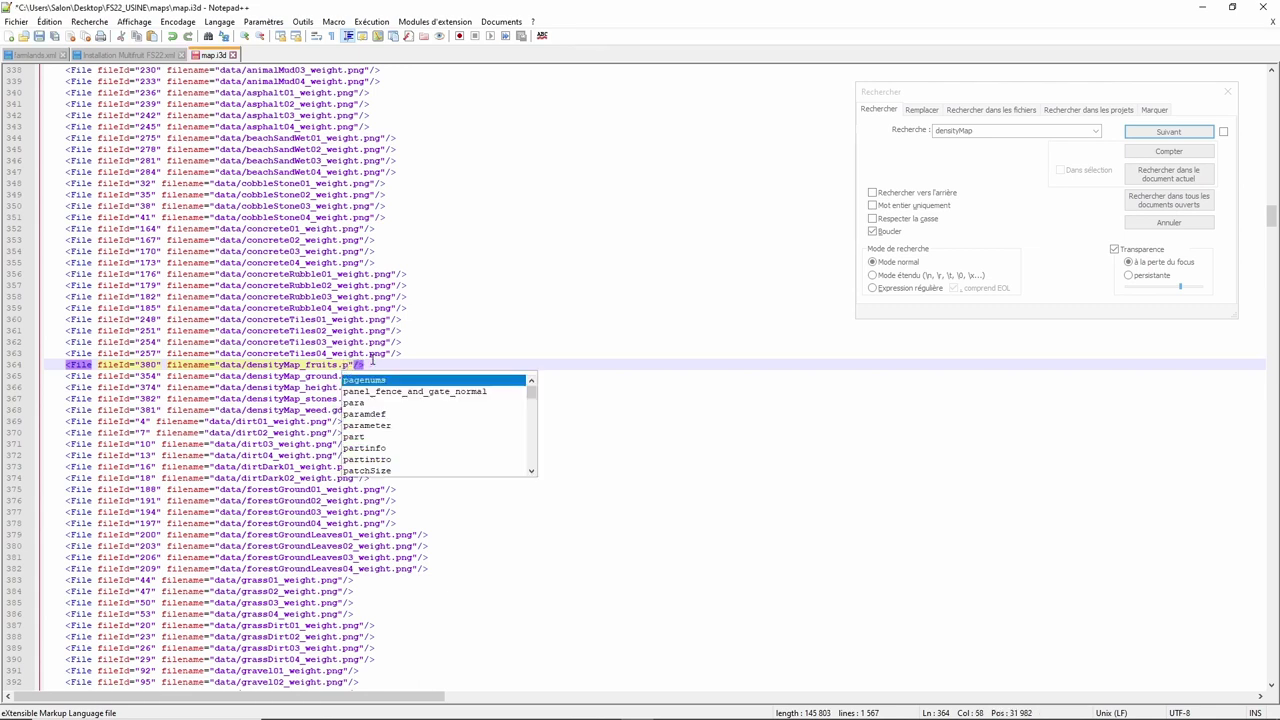
text(ng)
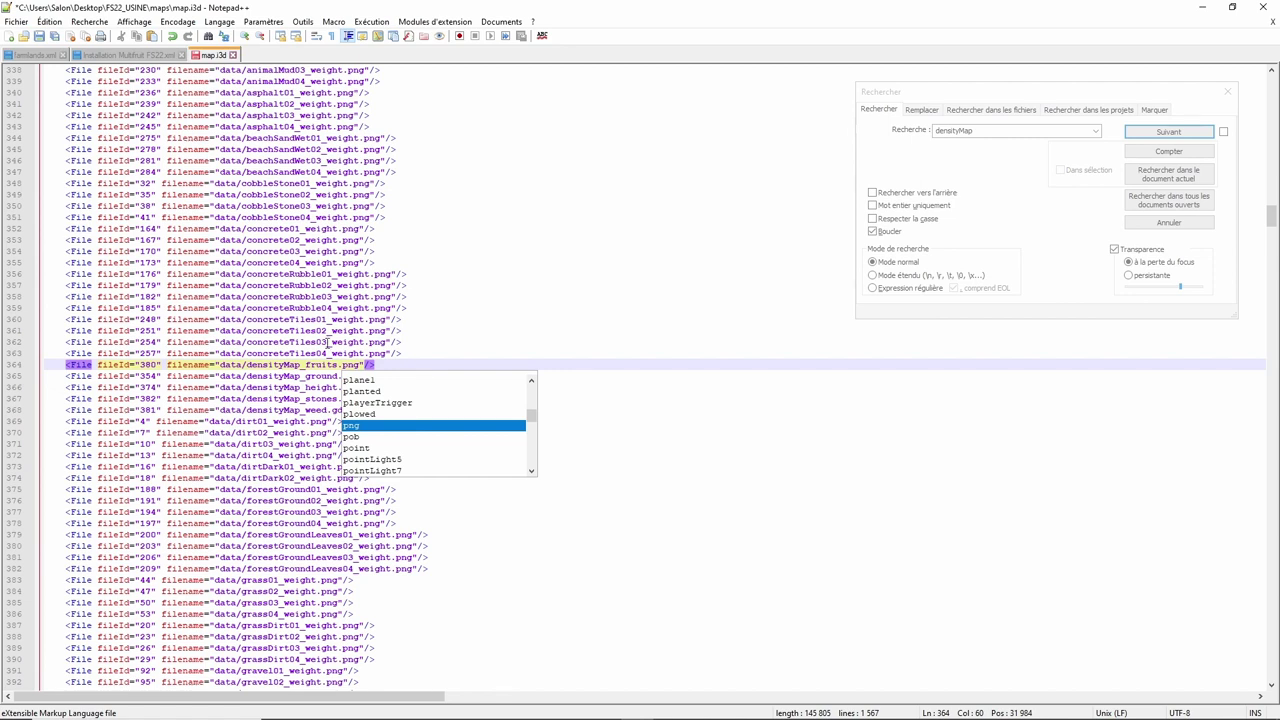
click(39, 37)
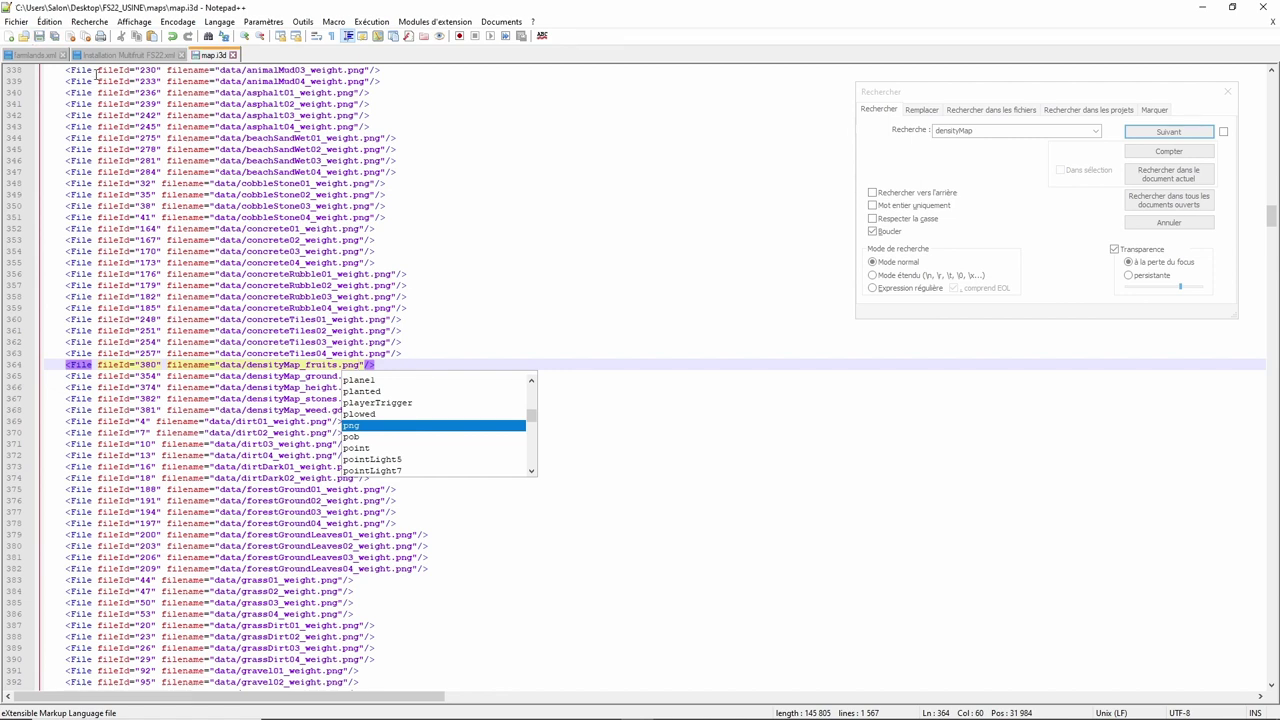
- Switch to File Explorer and copy densityMap_fruits.gdm from the data folder inside FS22_USINE's maps folder
click(1202, 7)
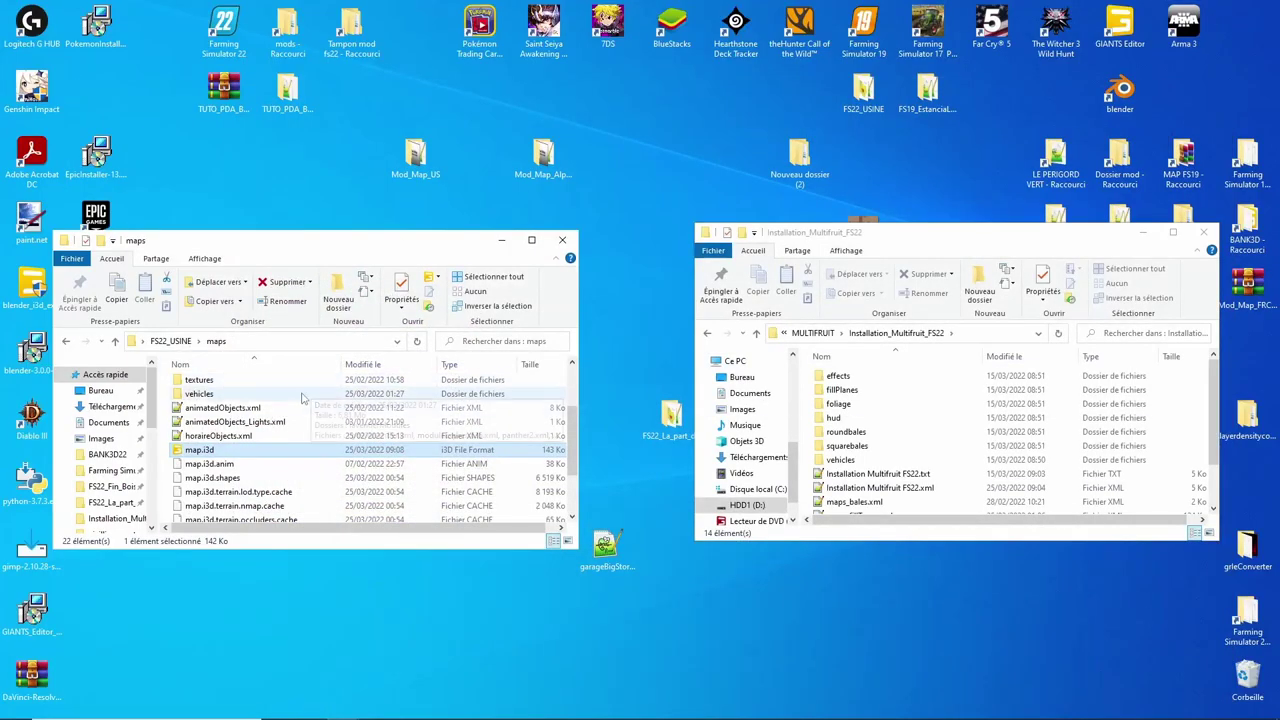
scroll(311, 426, up, 2)
double_click(250, 380)
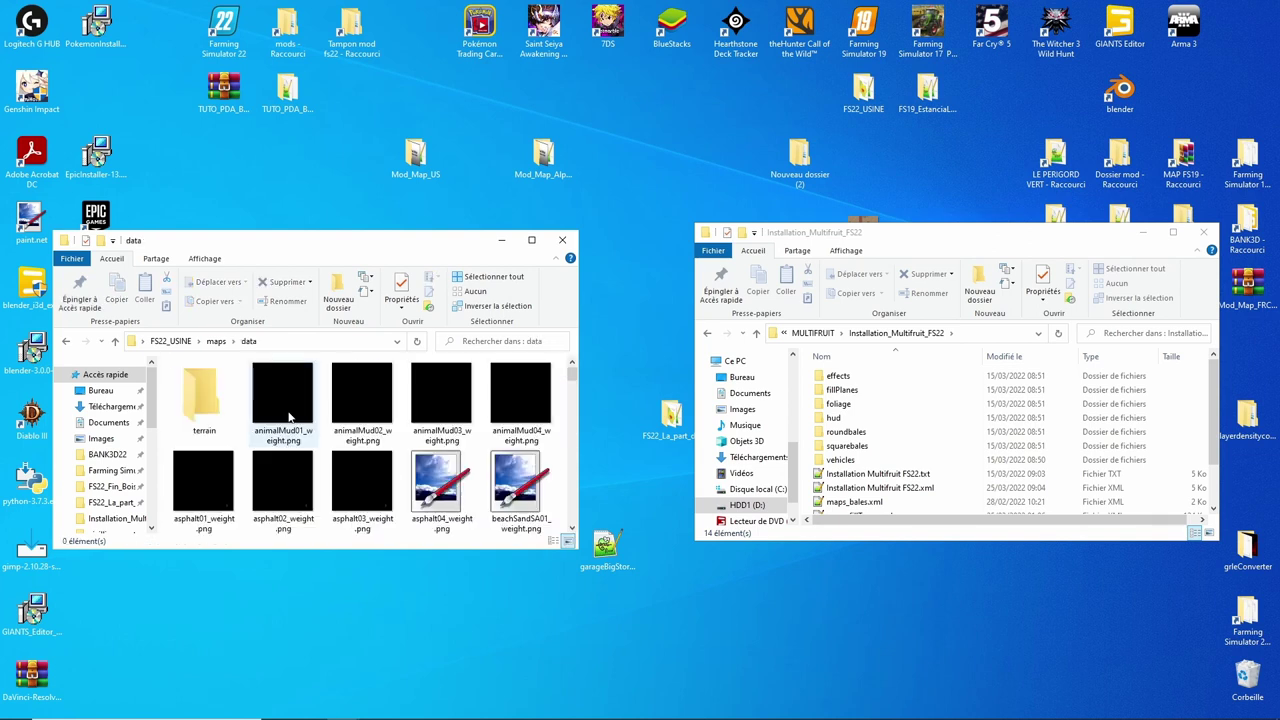
scroll(406, 418, down, 5)
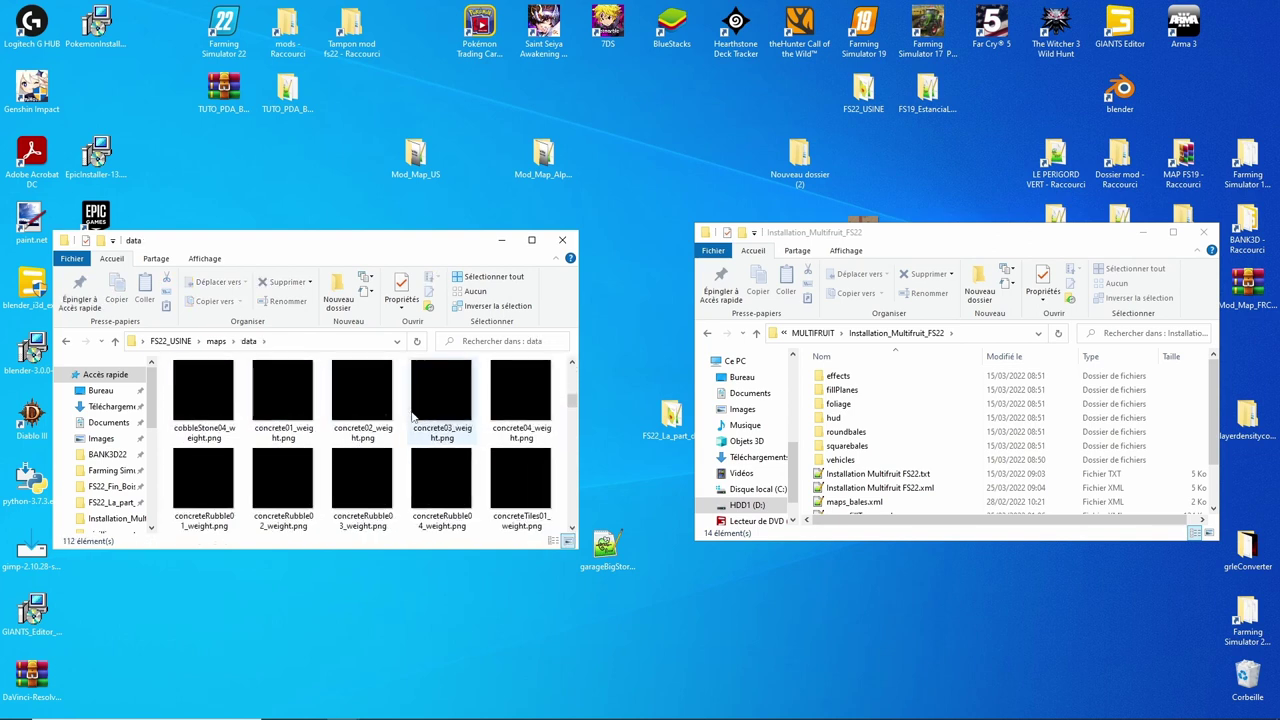
scroll(413, 418, down, 1)
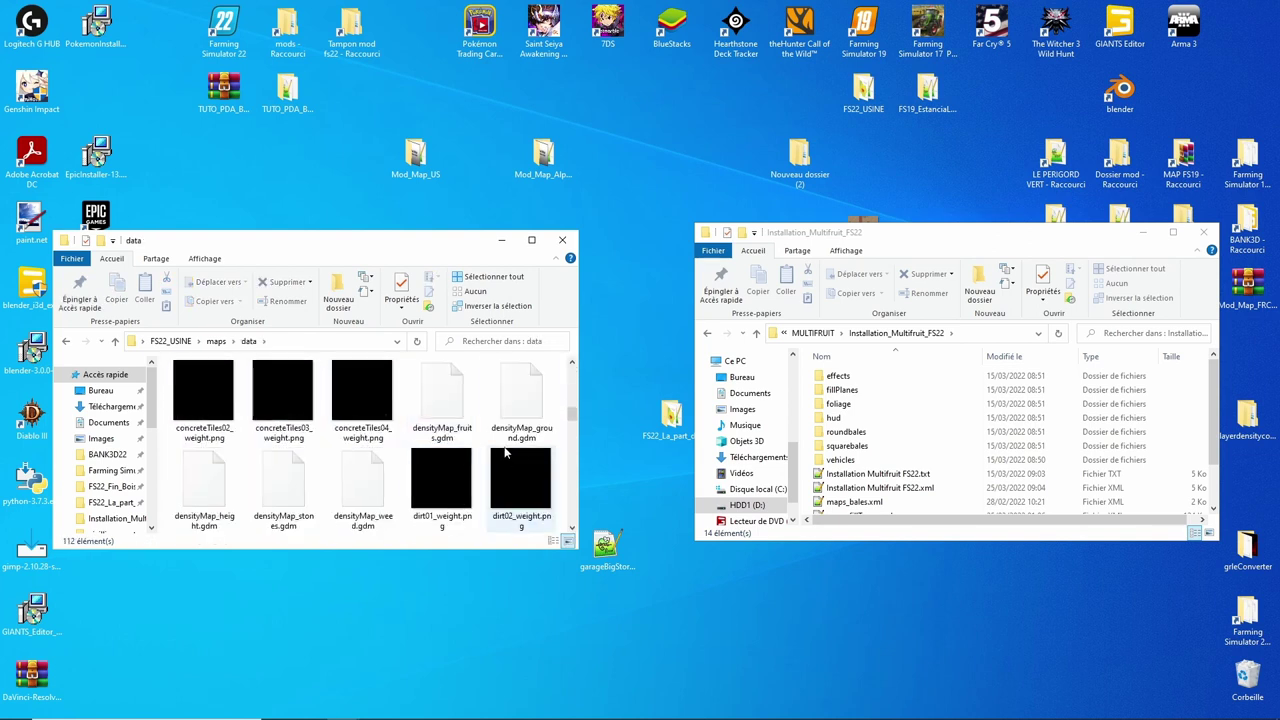
click(451, 404)
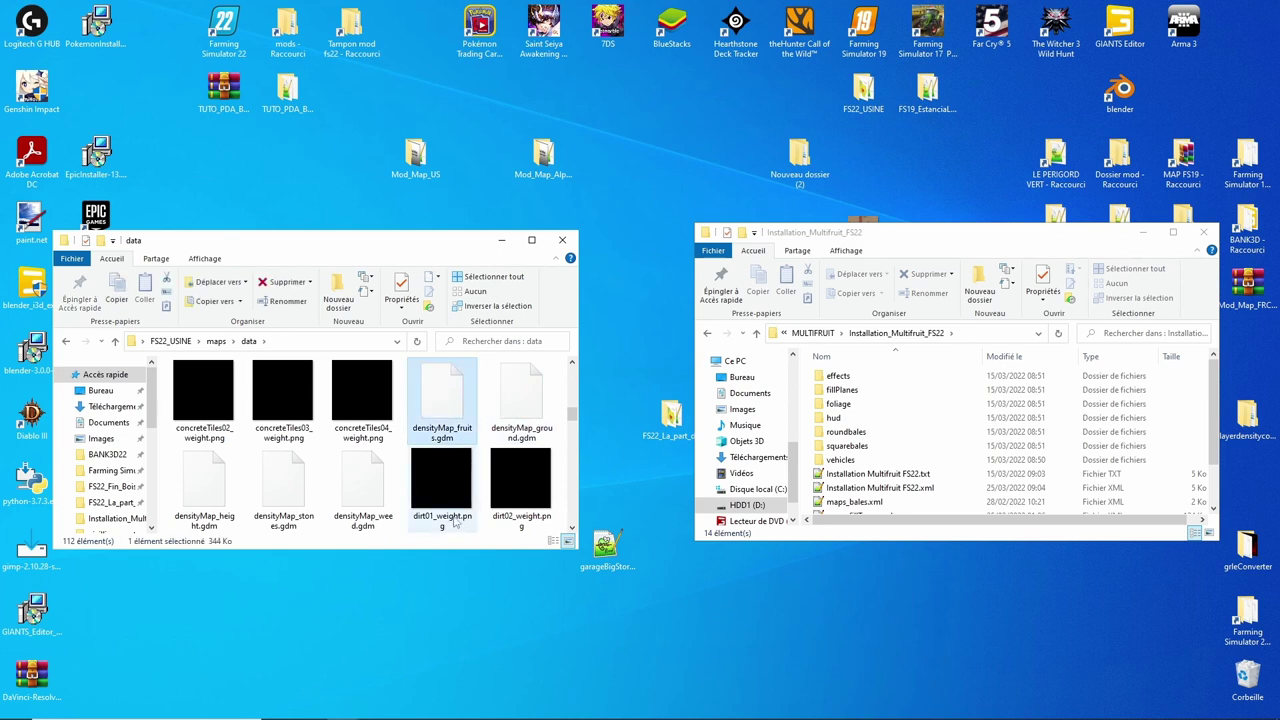
right_click(447, 408)
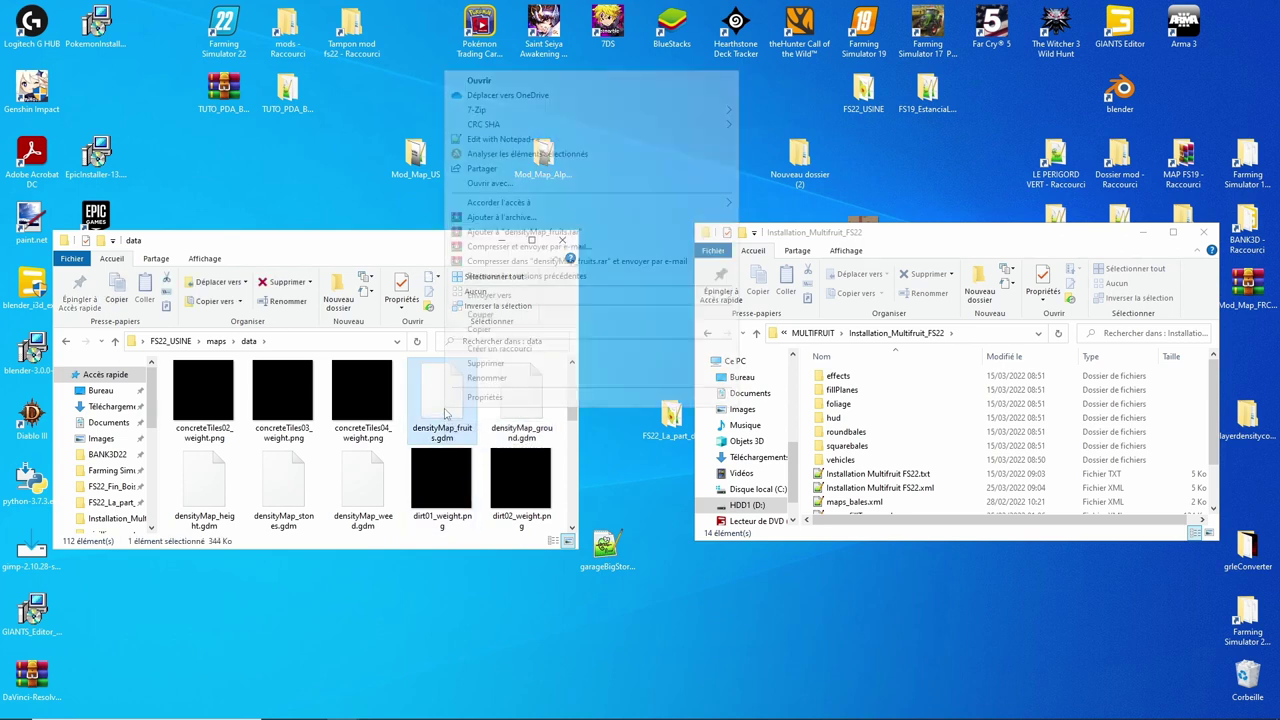
click(485, 330)
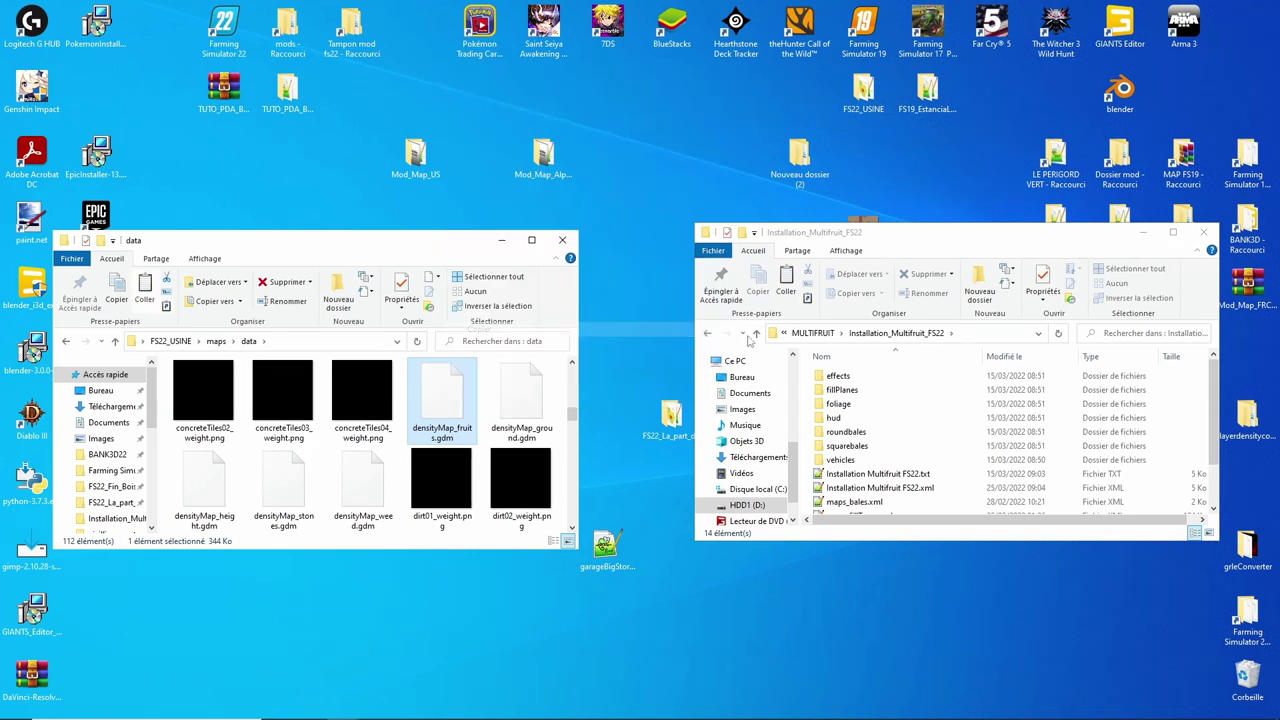
- Paste the copied densityMap_fruits.gdm into the desktop's grleConverter folder, replacing the existing file, and open that folder
click(968, 229)
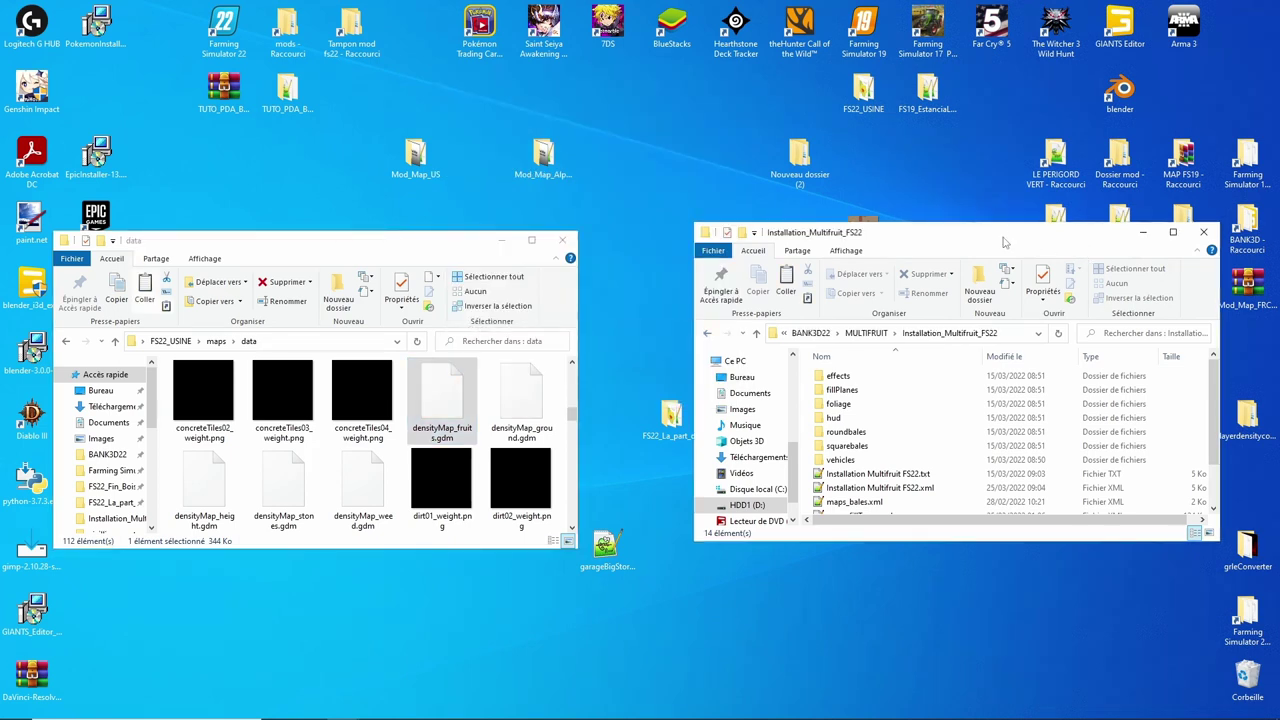
drag(1003, 244, 909, 126)
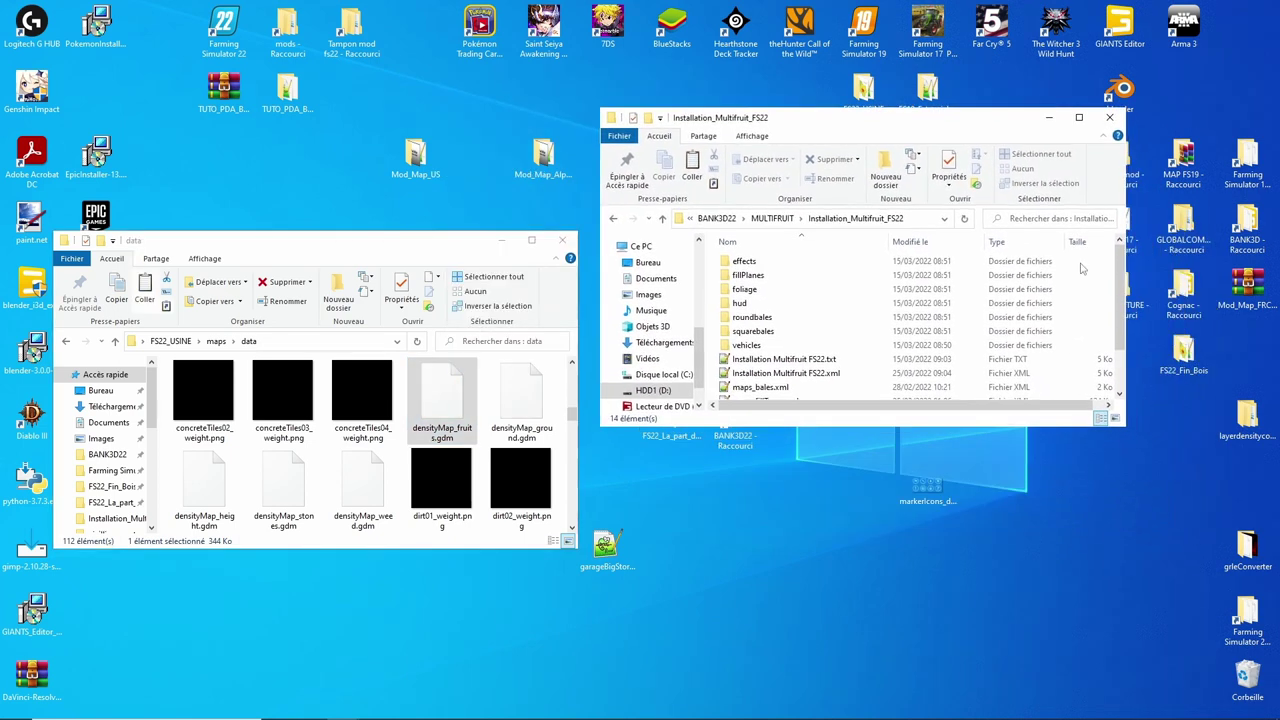
right_click(1246, 545)
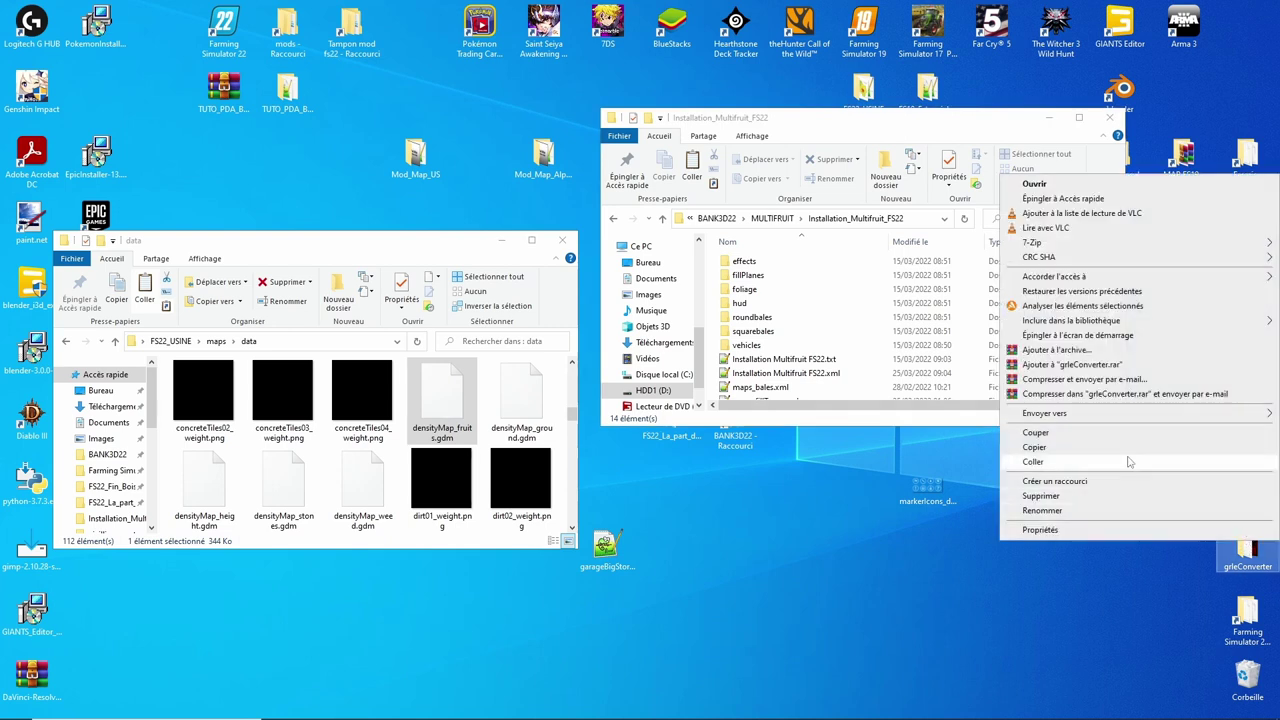
click(1092, 463)
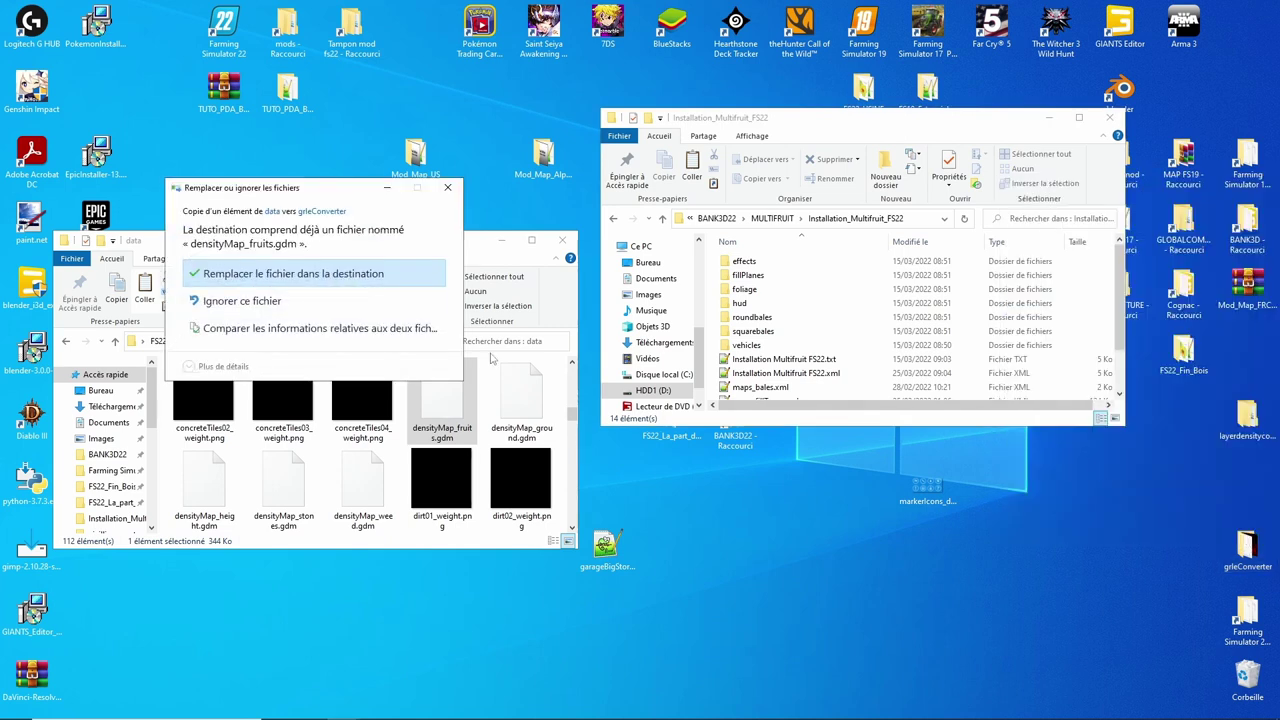
click(245, 278)
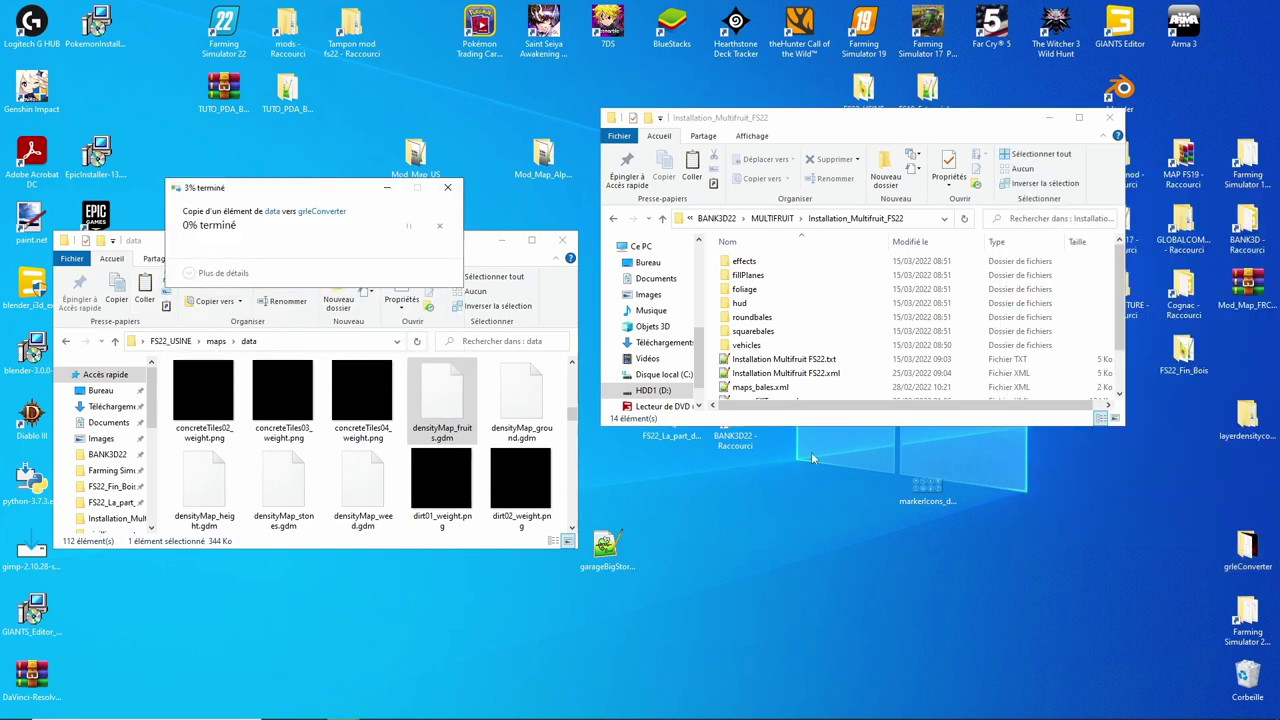
double_click(1247, 548)
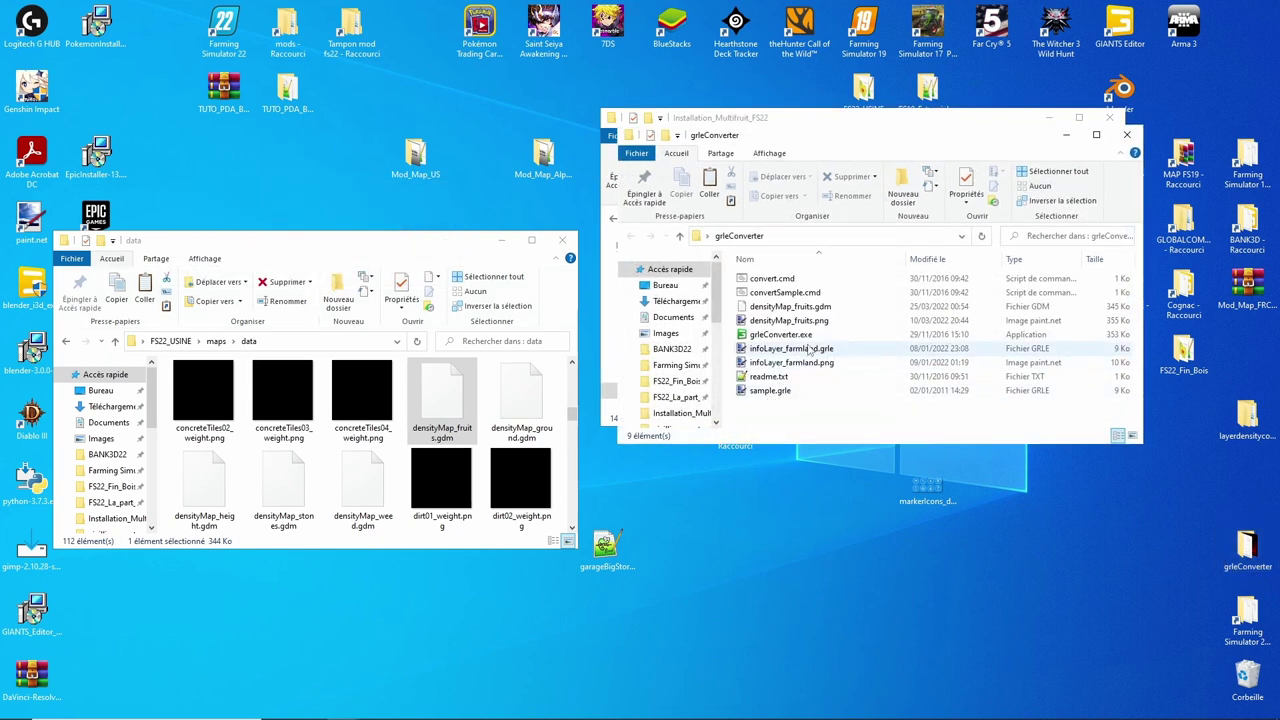
- Try to convert densityMap_fruits.png with convert.cmd
drag(796, 321, 783, 282)
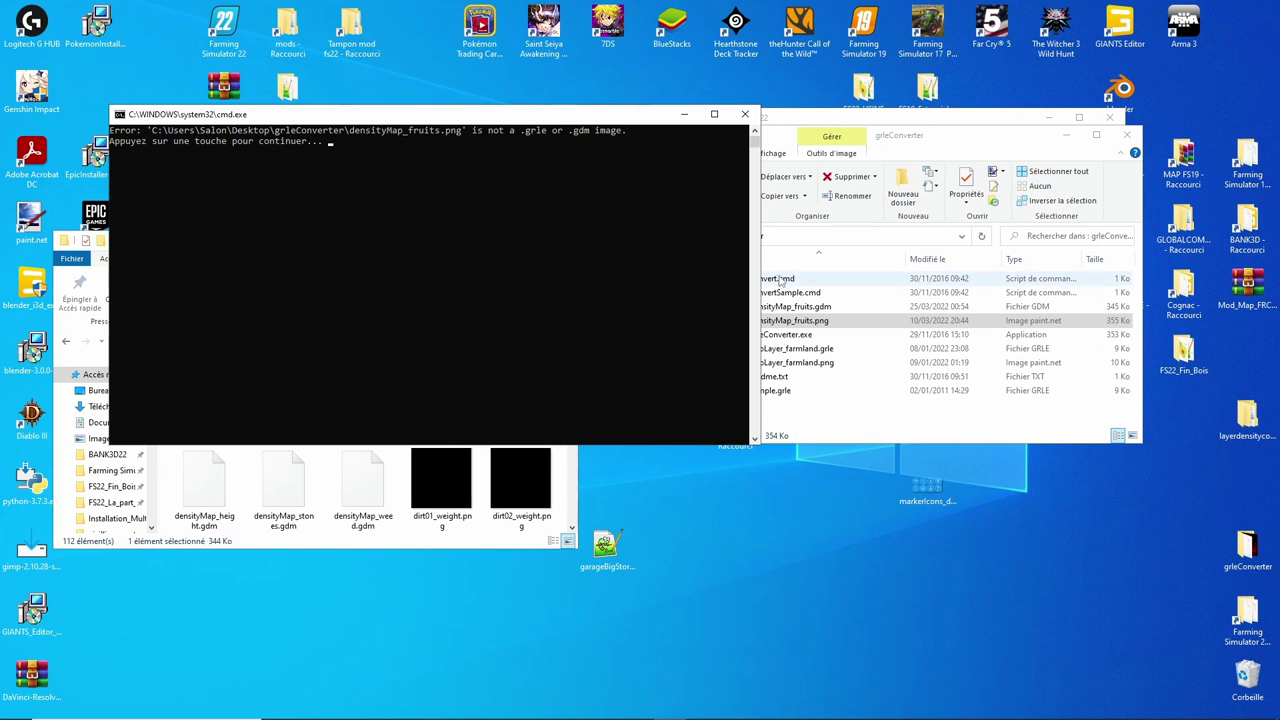
key(Return)
key(Return)
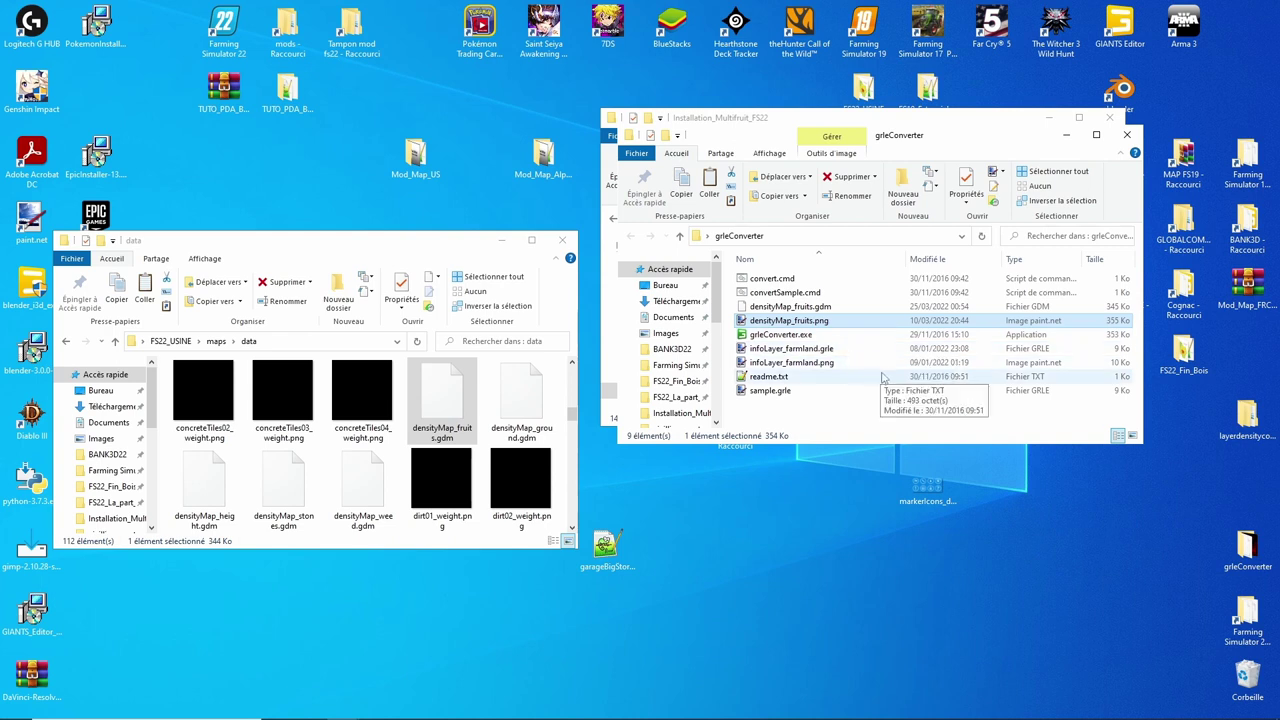
- Delete densityMap_fruits.png, infoLayer_farmland.grle and infoLayer_farmland.png from the grleConverter folder
click(817, 351)
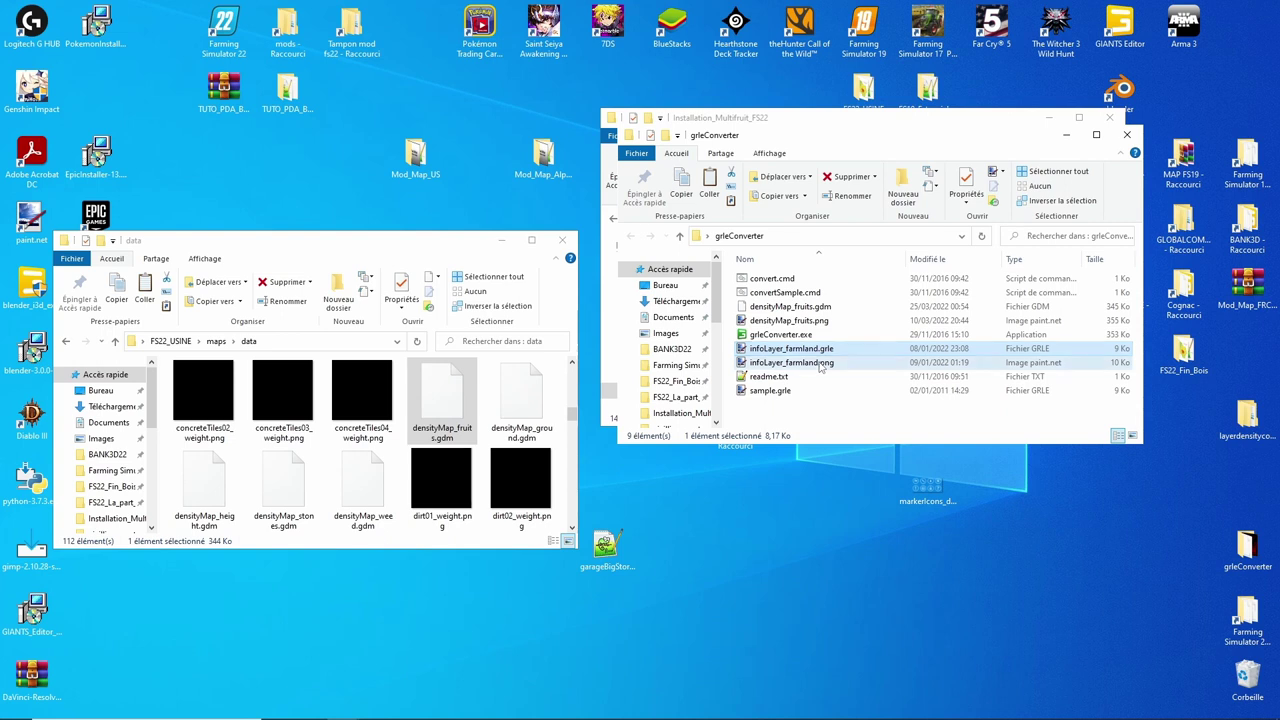
ctrl+click(820, 364)
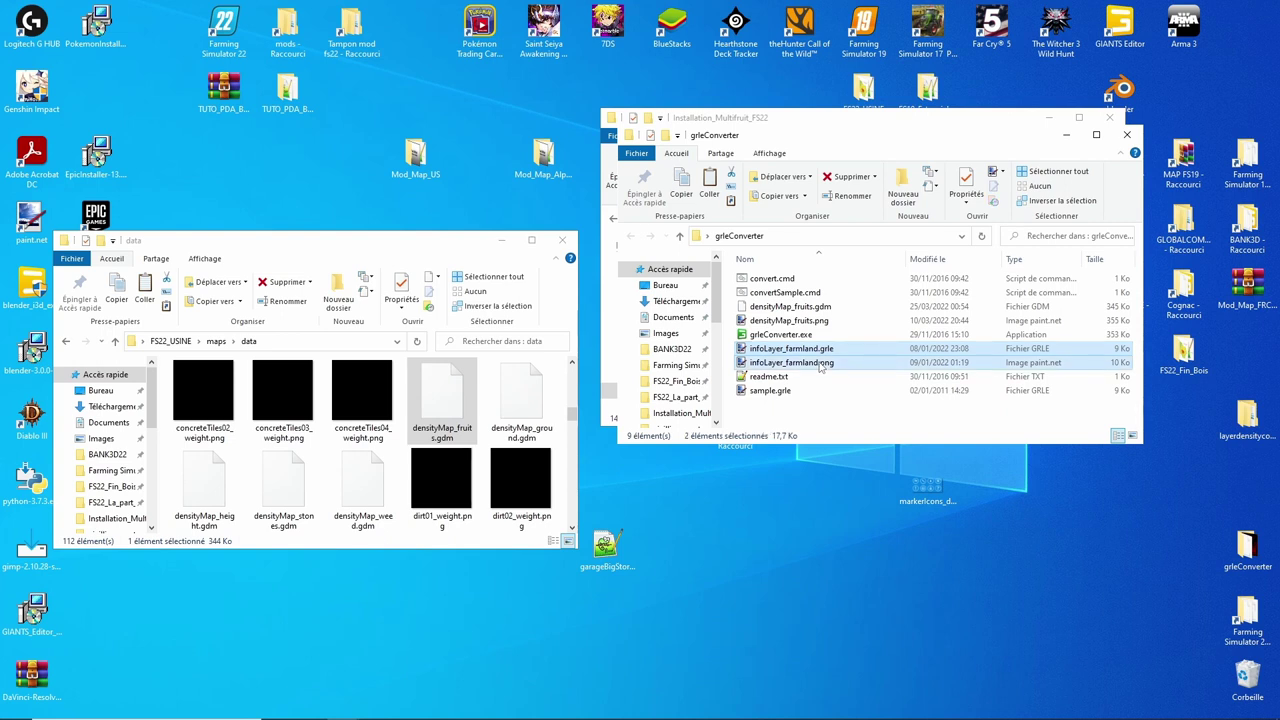
ctrl+click(816, 322)
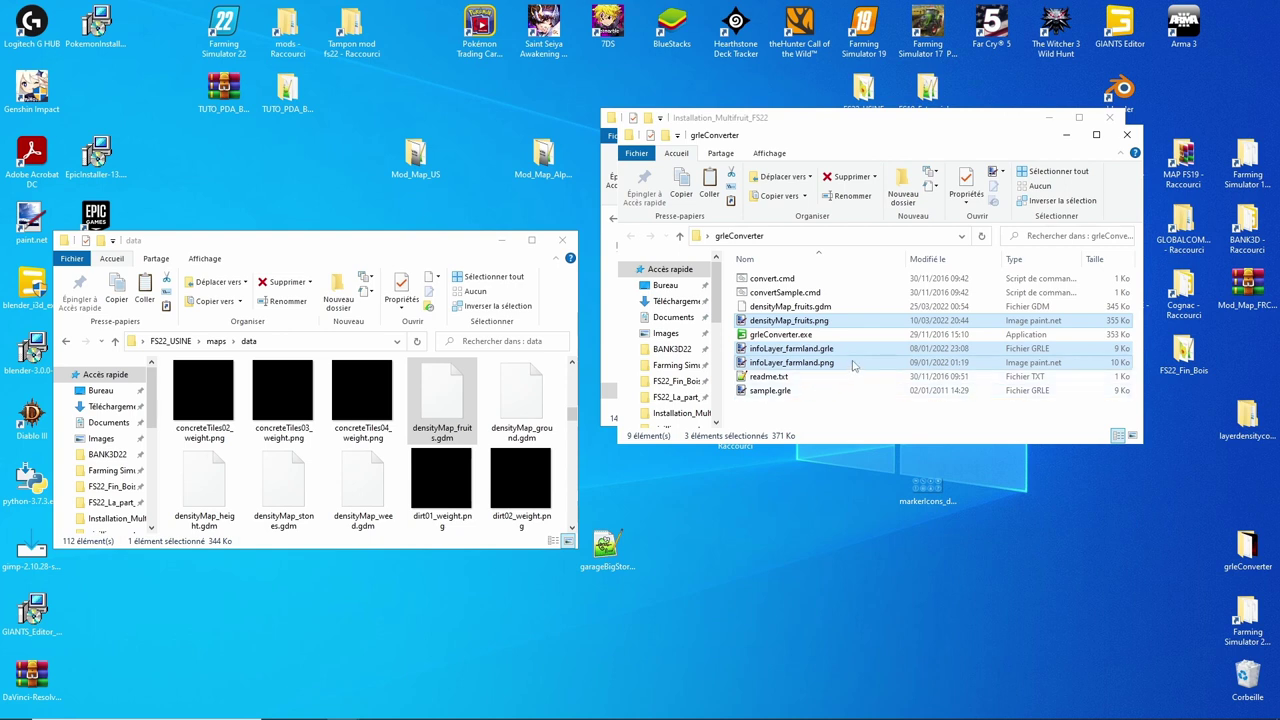
key(Delete)
- Convert densityMap_fruits.gdm into a PNG image with convert.cmd in the grleConverter folder
drag(790, 307, 776, 278)
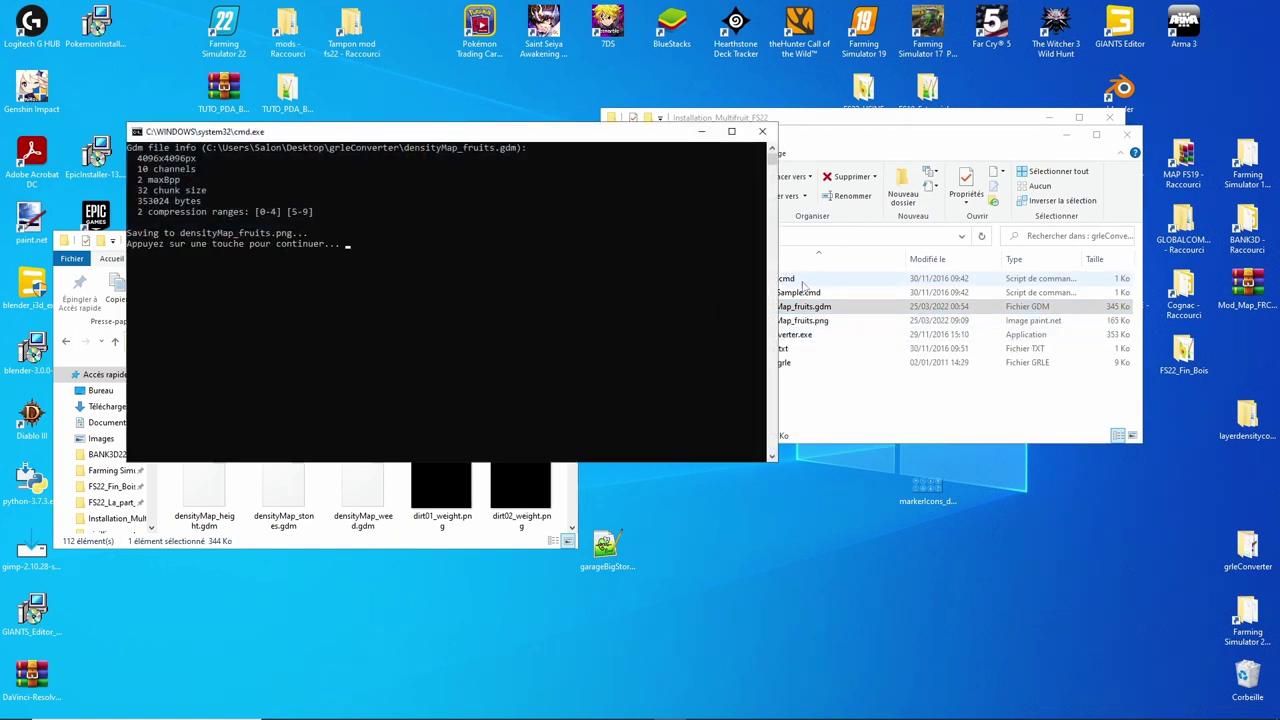
click(762, 131)
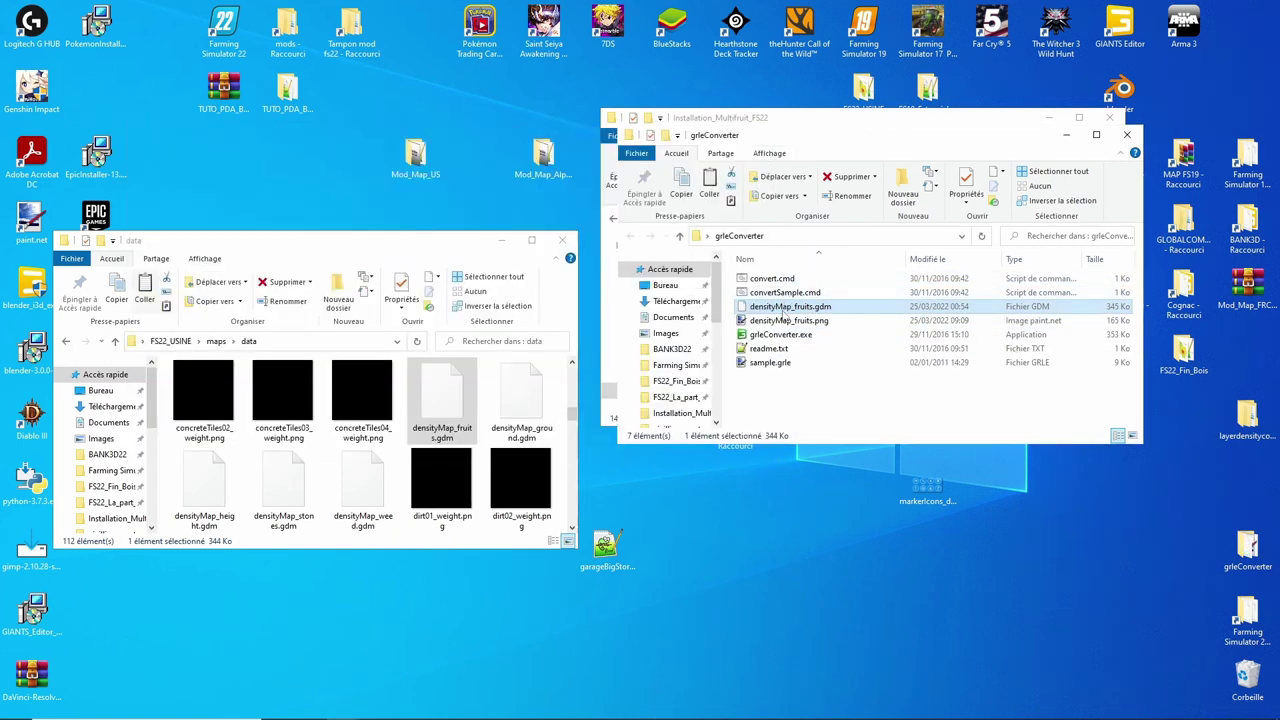
drag(788, 311, 779, 281)
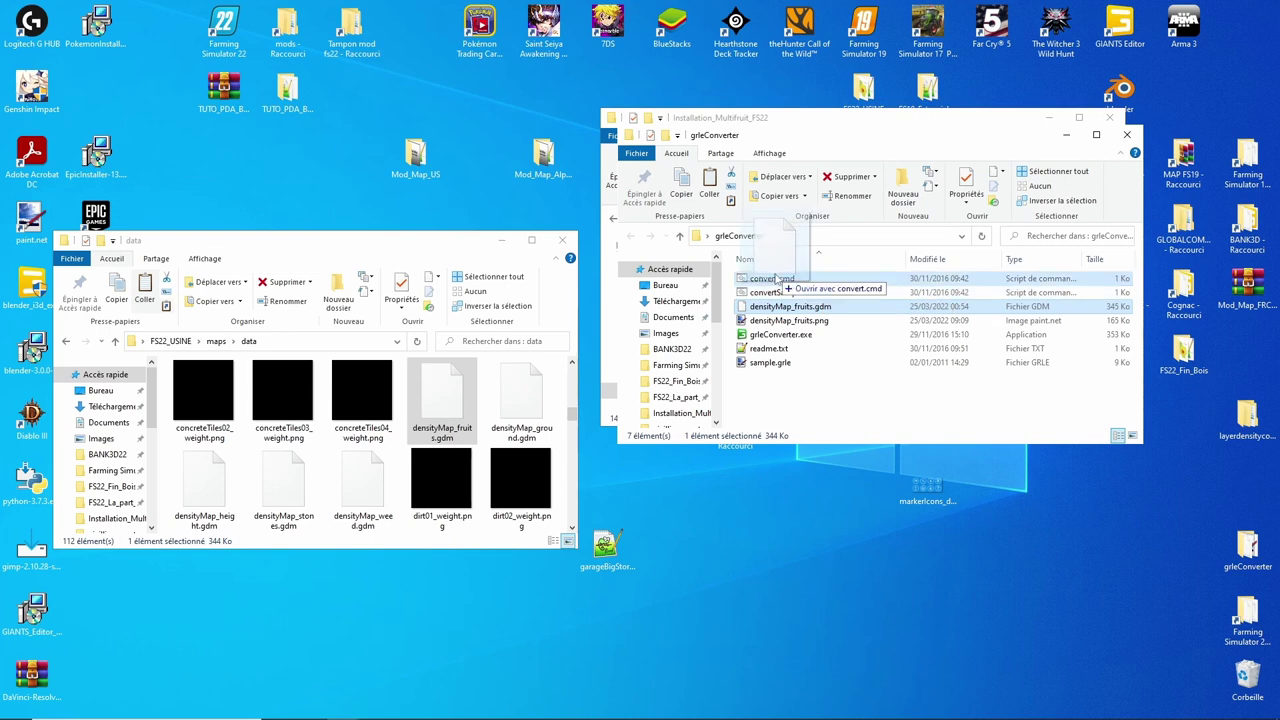
- Run convert.cmd on densityMap_fruits.gdm again to regenerate densityMap_fruits.png, and dismiss the console
mouse_move(779, 281)
mouse_down()
mouse_move(788, 250)
mouse_move(712, 196)
mouse_move(906, 396)
mouse_move(774, 280)
mouse_up()
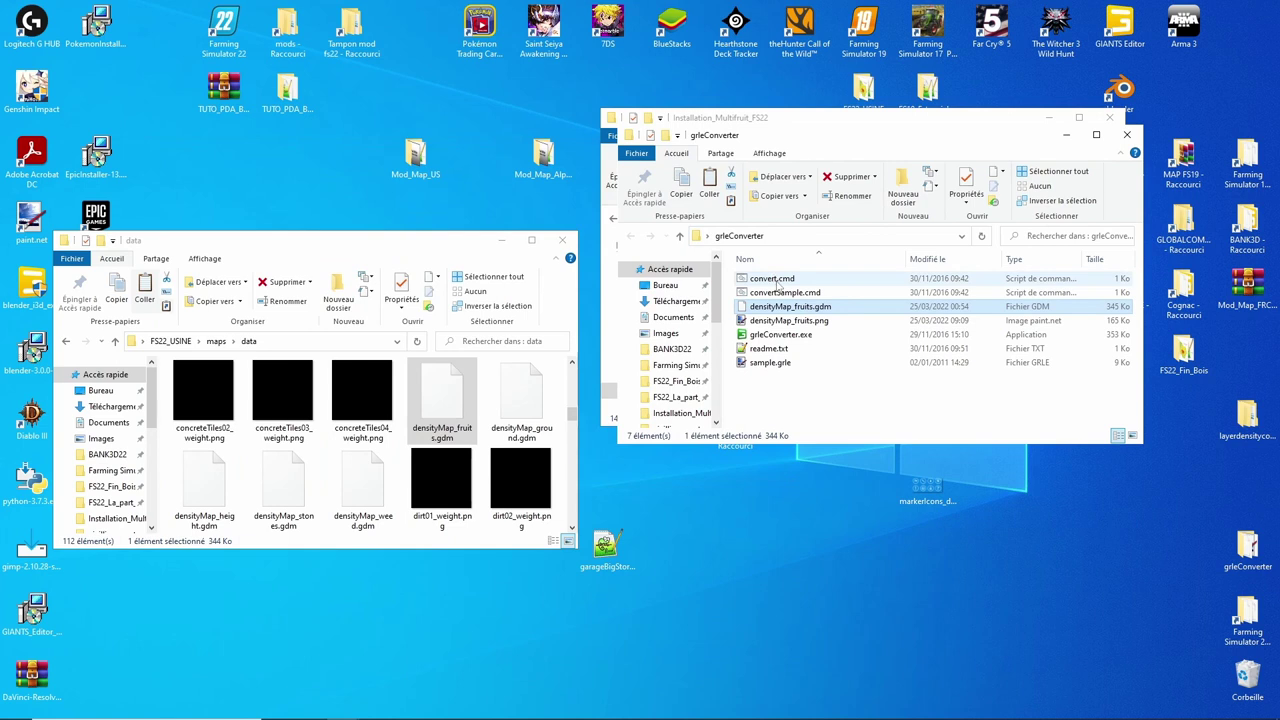
drag(777, 307, 772, 275)
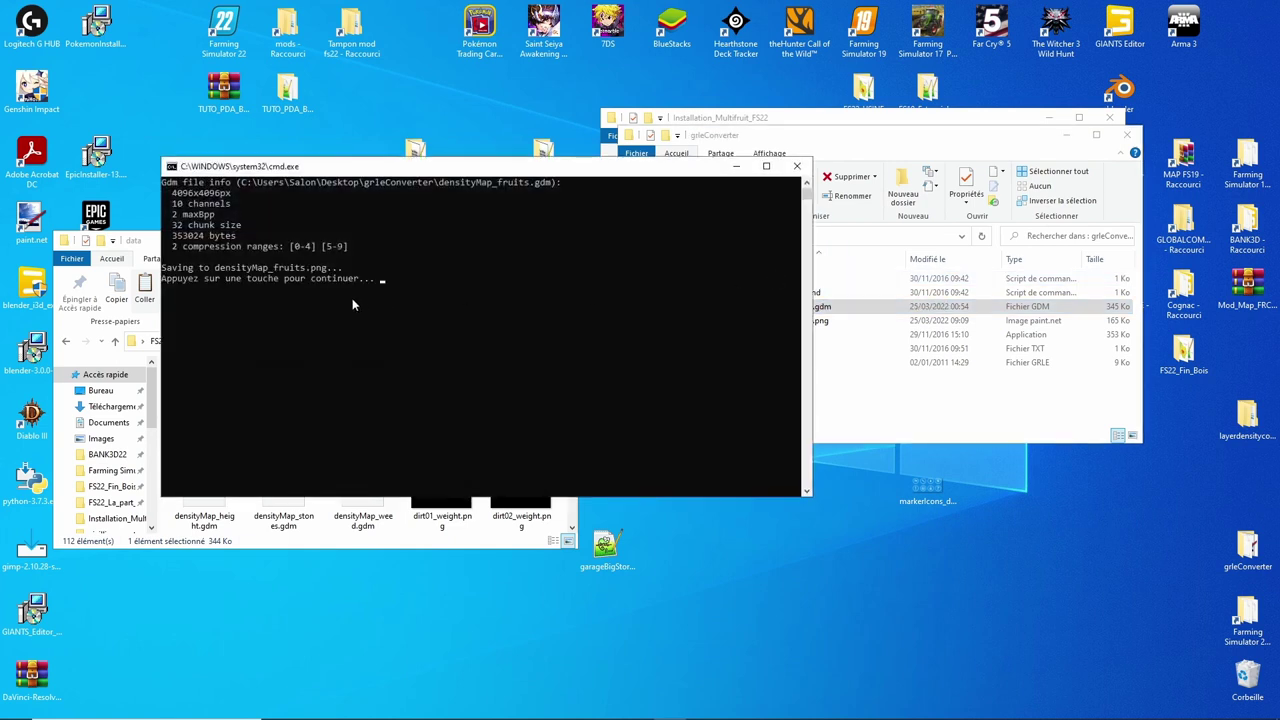
key(Return)
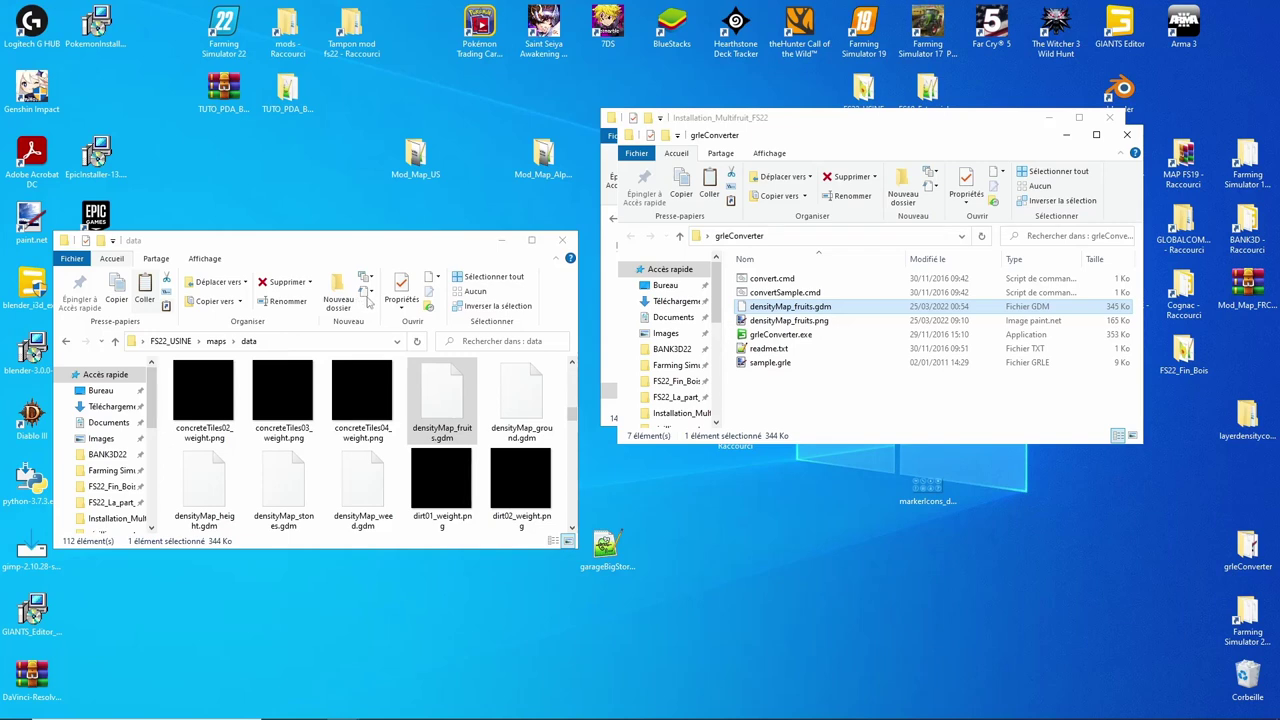
- Open the converted densityMap_fruits.png in paint.net to examine the crop map, and close it
click(812, 322)
double_click(813, 324)
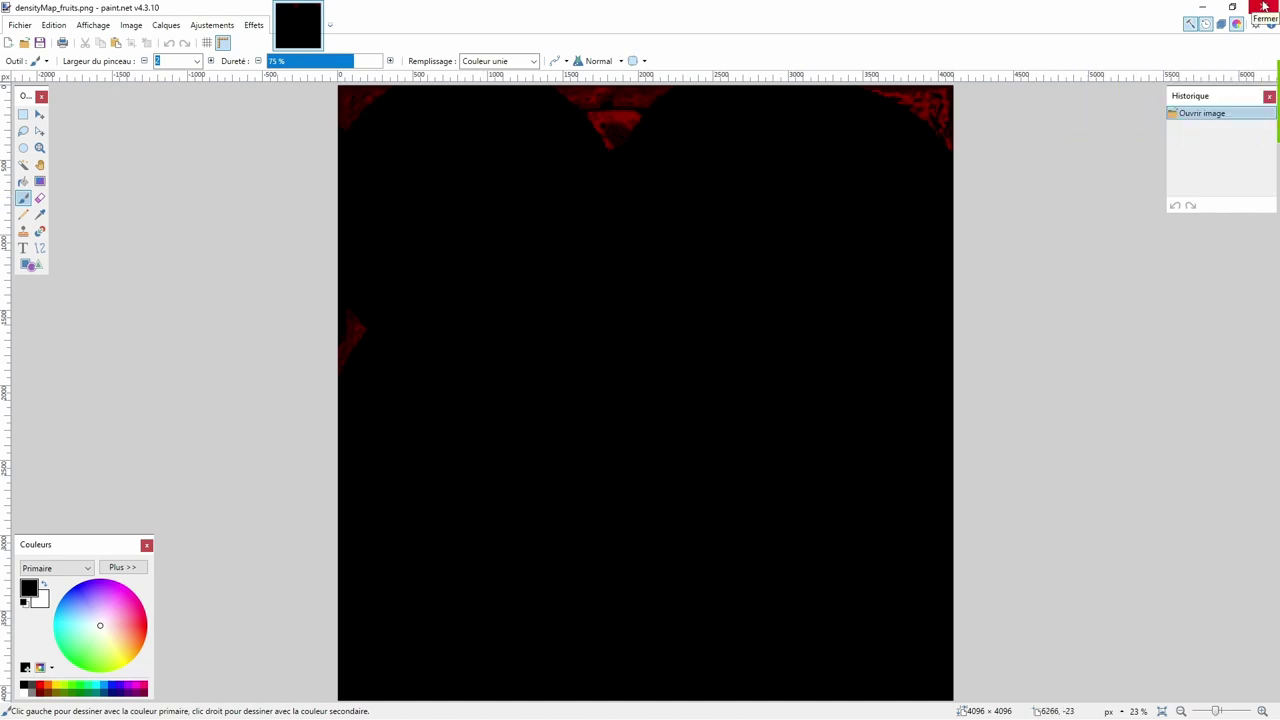
click(1264, 6)
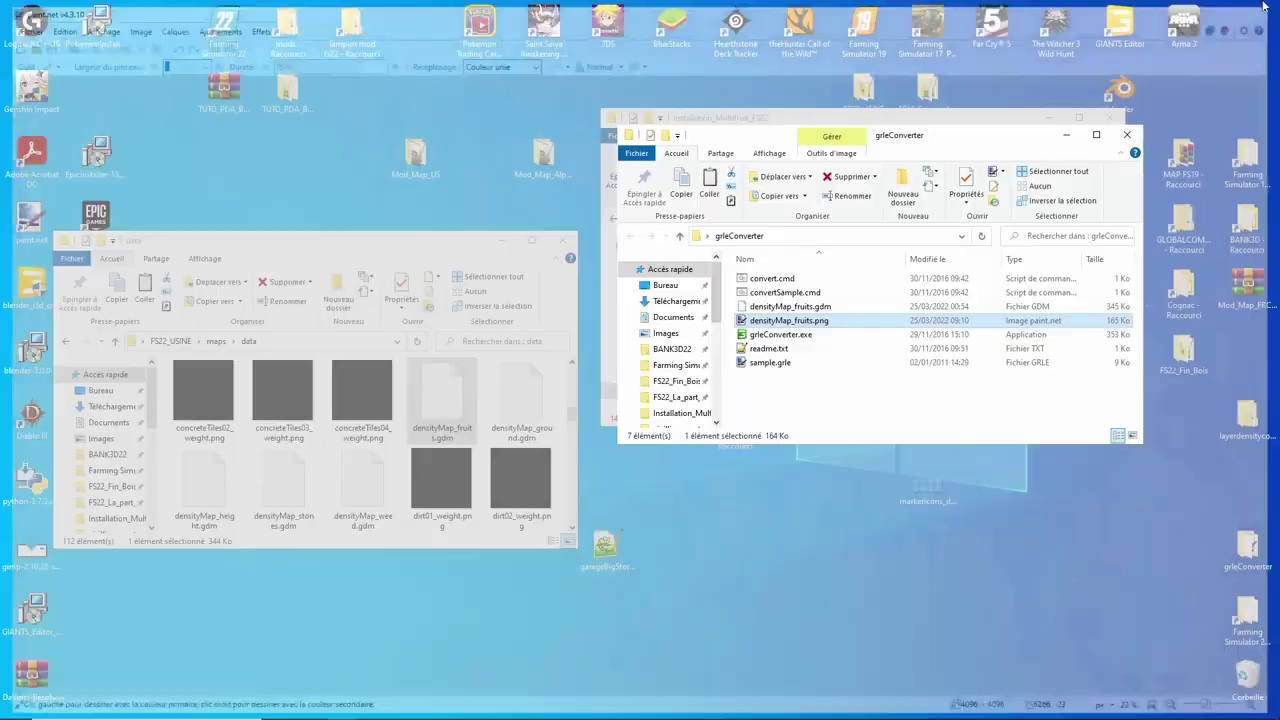
- Copy densityMap_fruits.png from grleConverter into FS22_USINE's maps/data folder and delete densityMap_fruits.gdm there
right_click(772, 326)
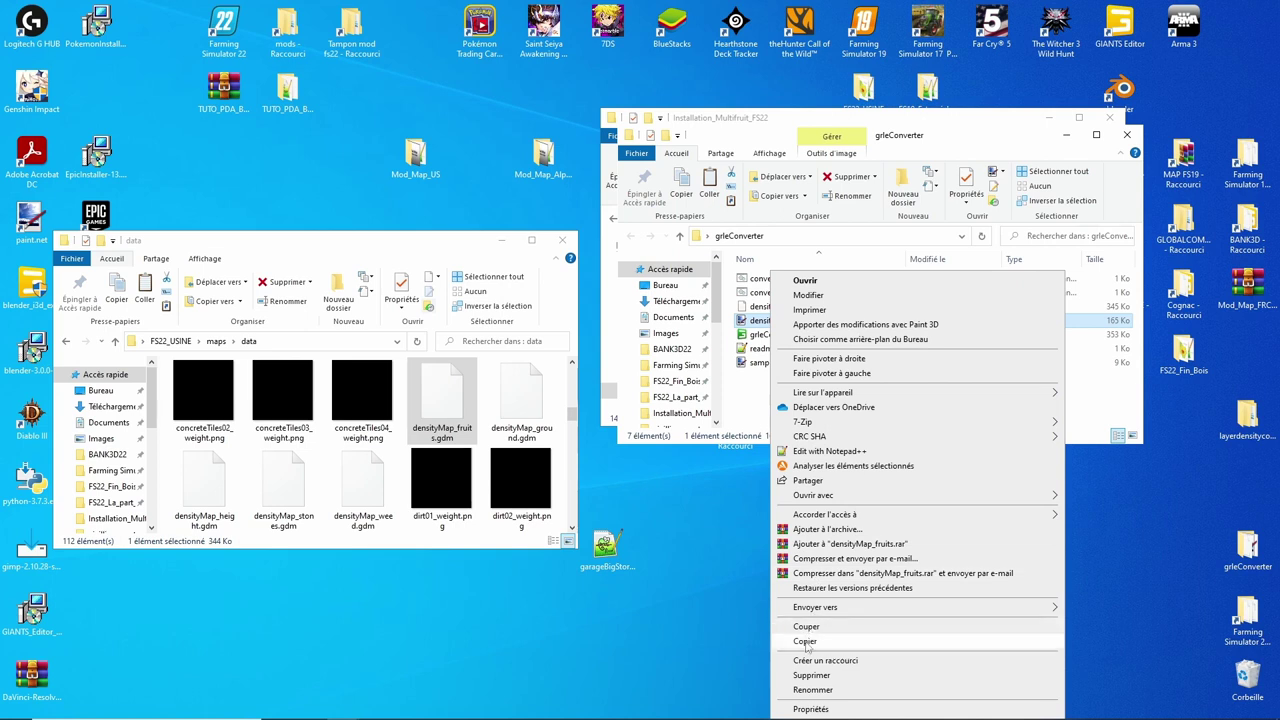
click(806, 641)
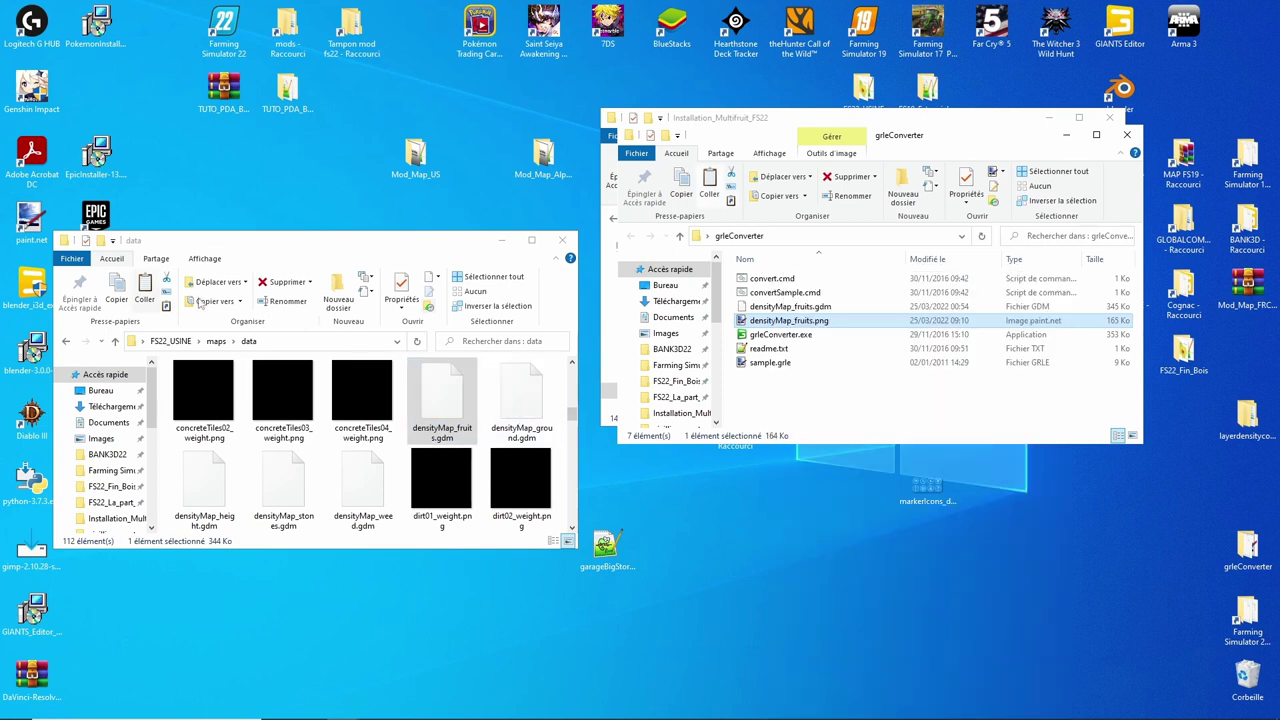
click(150, 292)
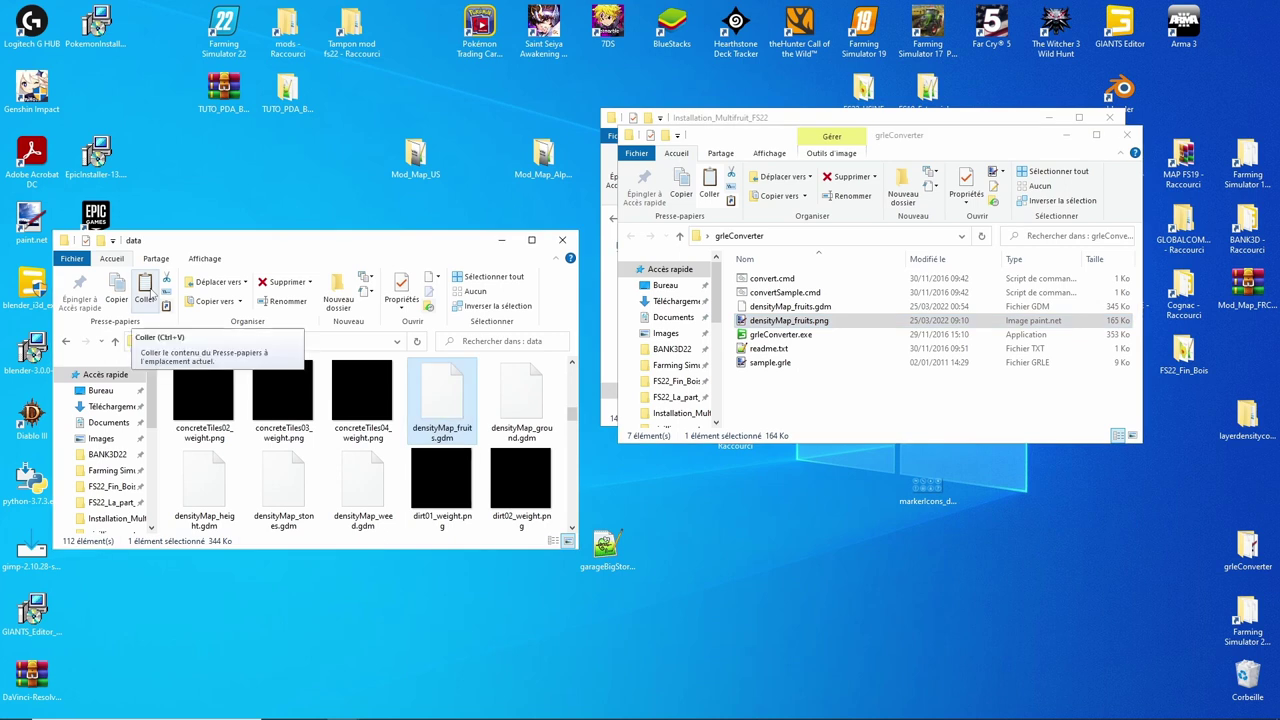
click(150, 292)
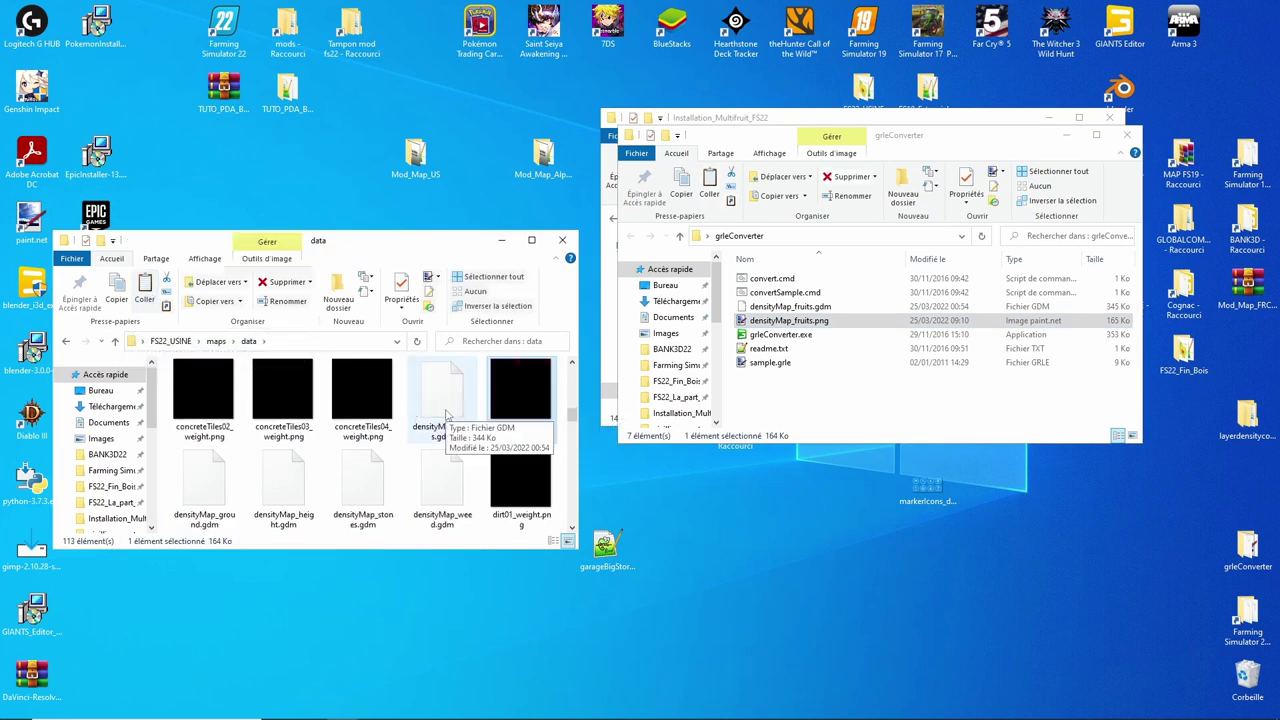
click(448, 412)
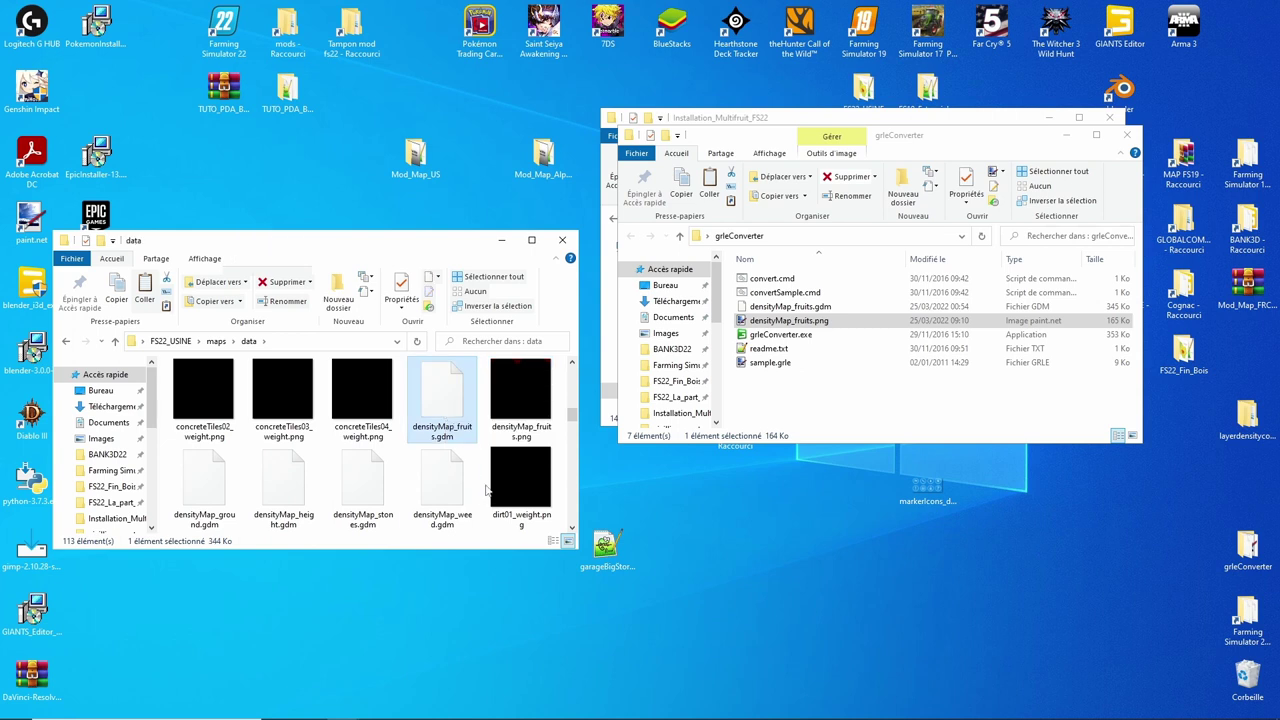
key(Delete)
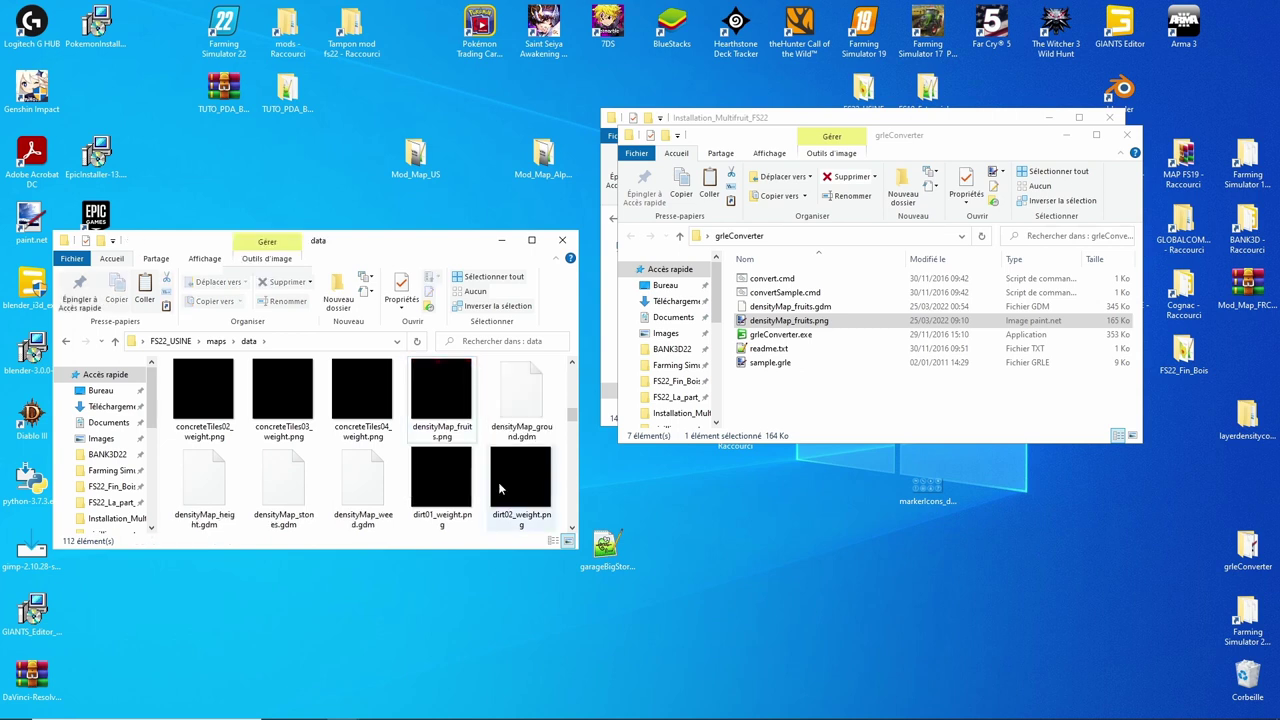
- Open map.i3d from the FS22_USINE maps folder with GIANTS Editor version 9.0.2
click(115, 341)
scroll(232, 478, down, 2)
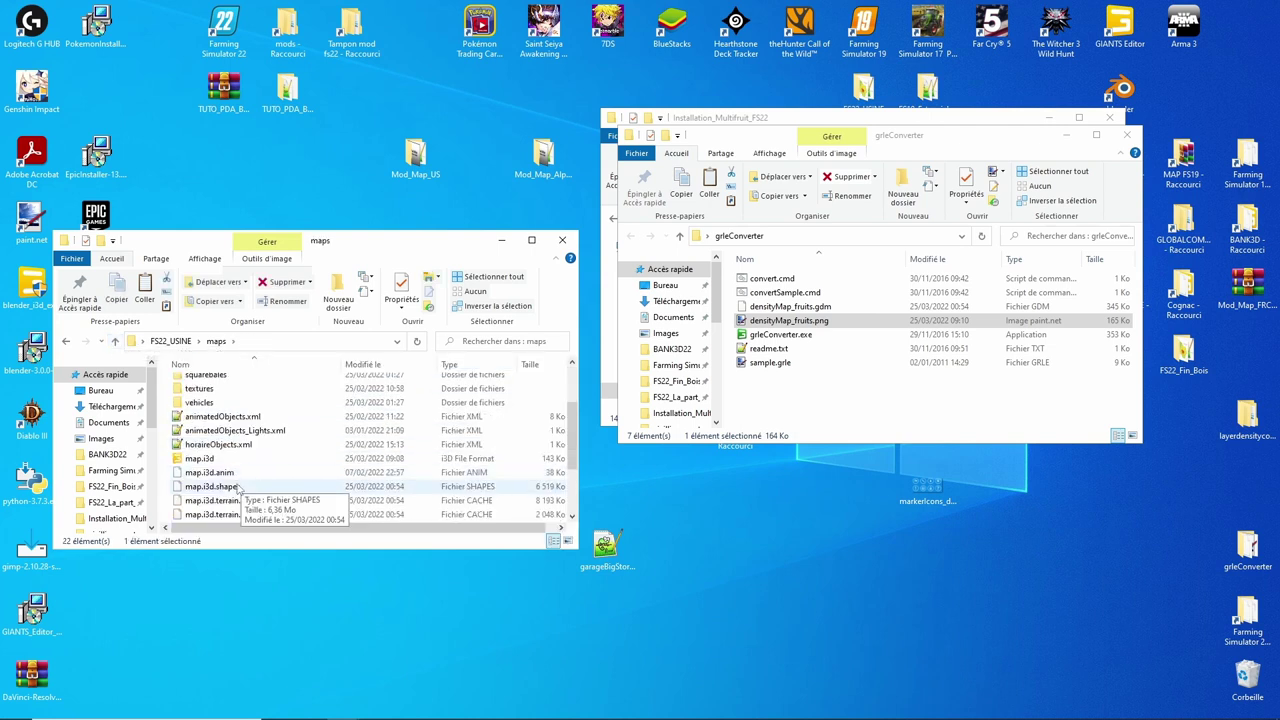
double_click(205, 458)
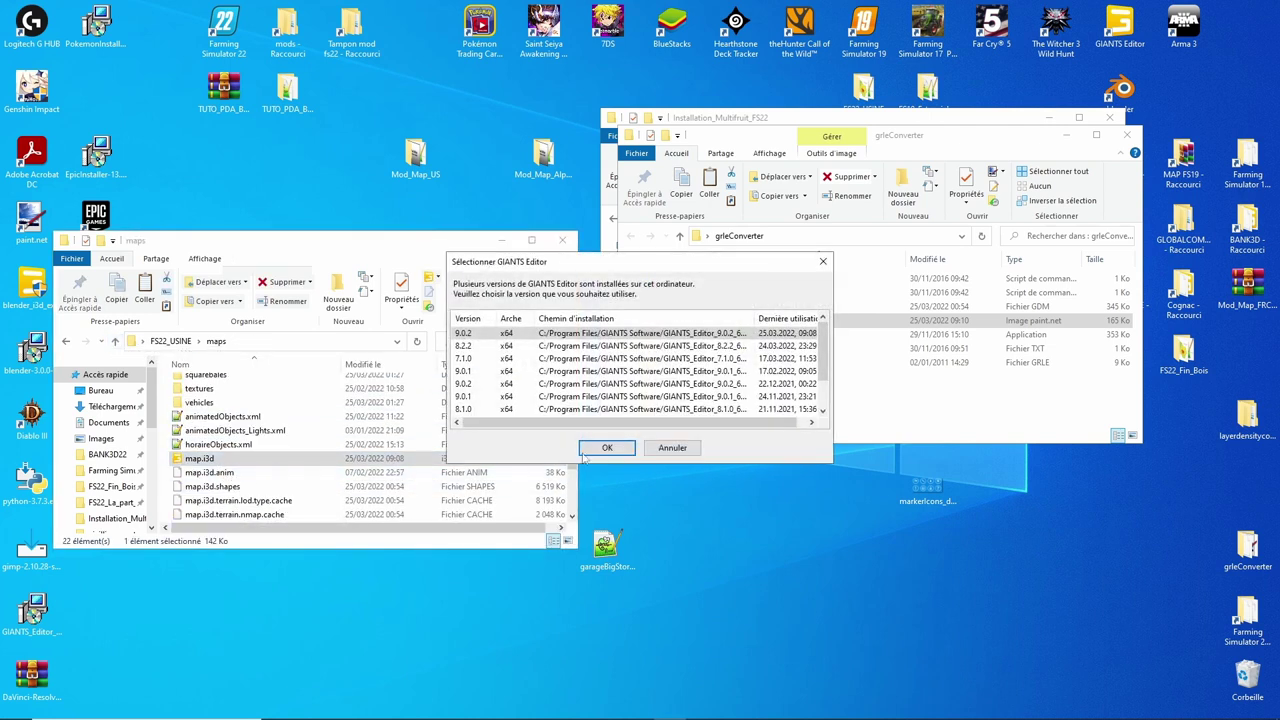
click(607, 448)
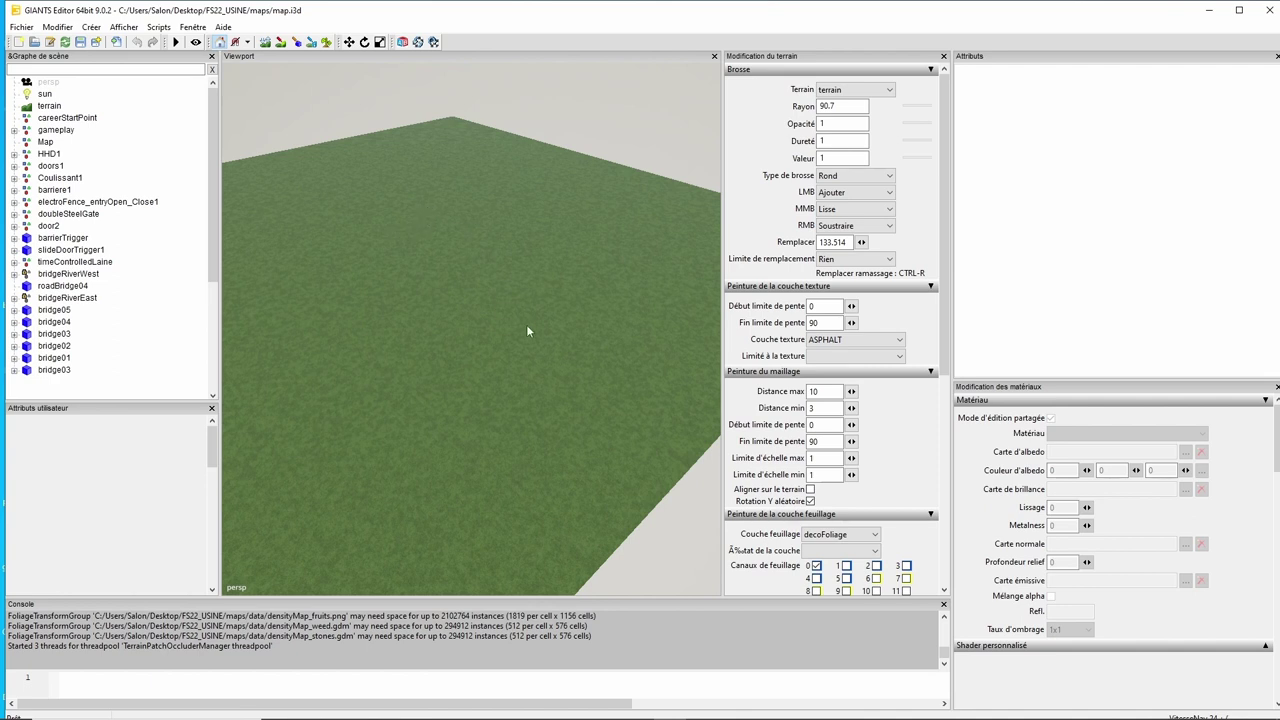
- Choose alfalfa as the foliage layer for terrain painting
scroll(938, 481, down, 1)
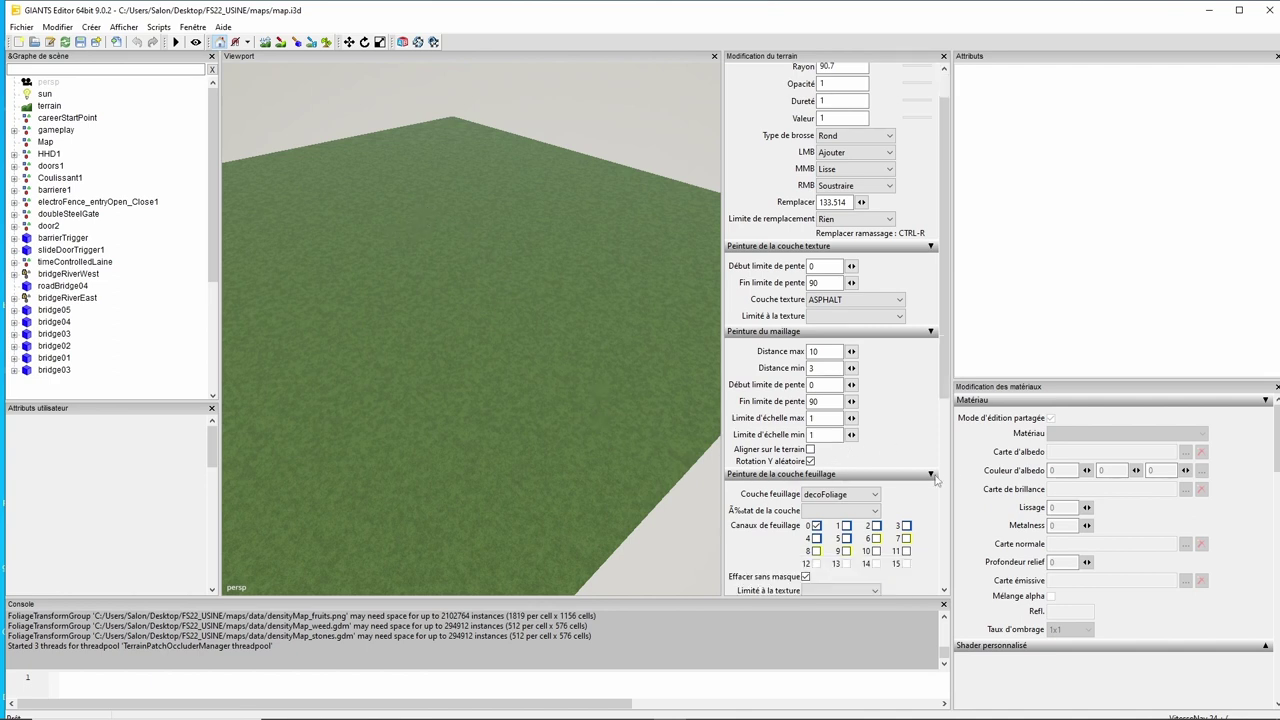
scroll(934, 505, down, 4)
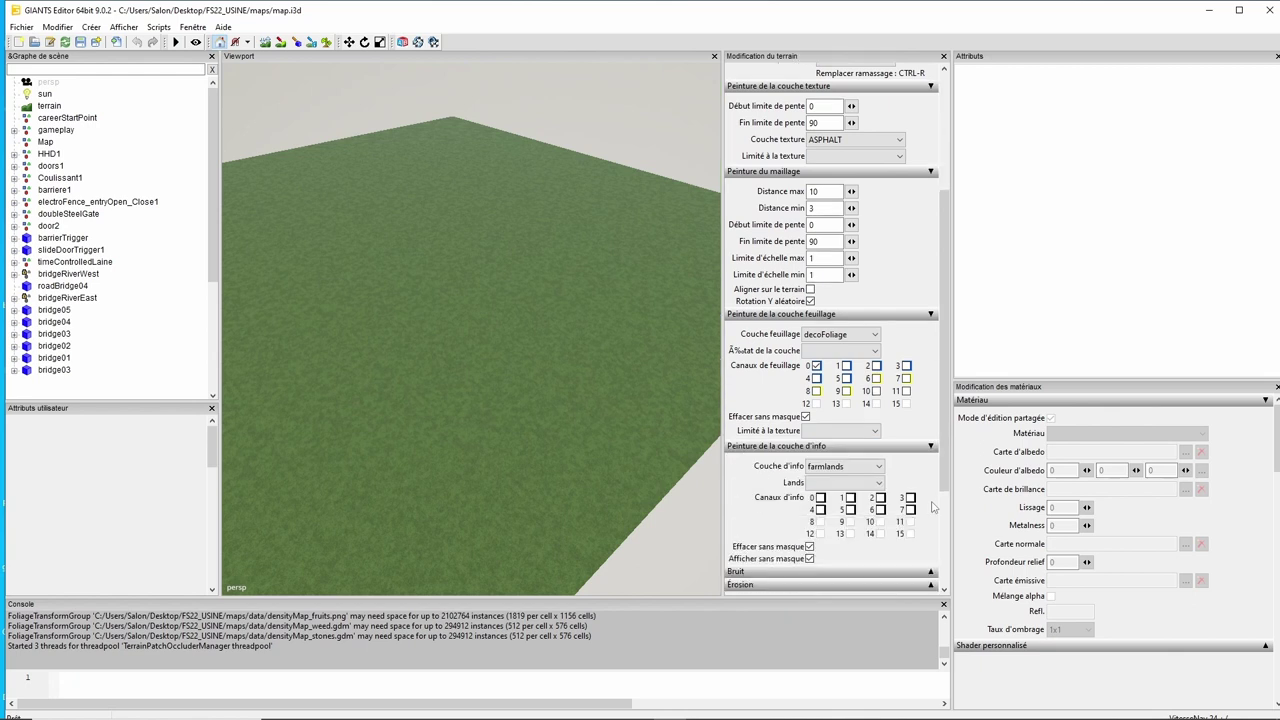
click(847, 338)
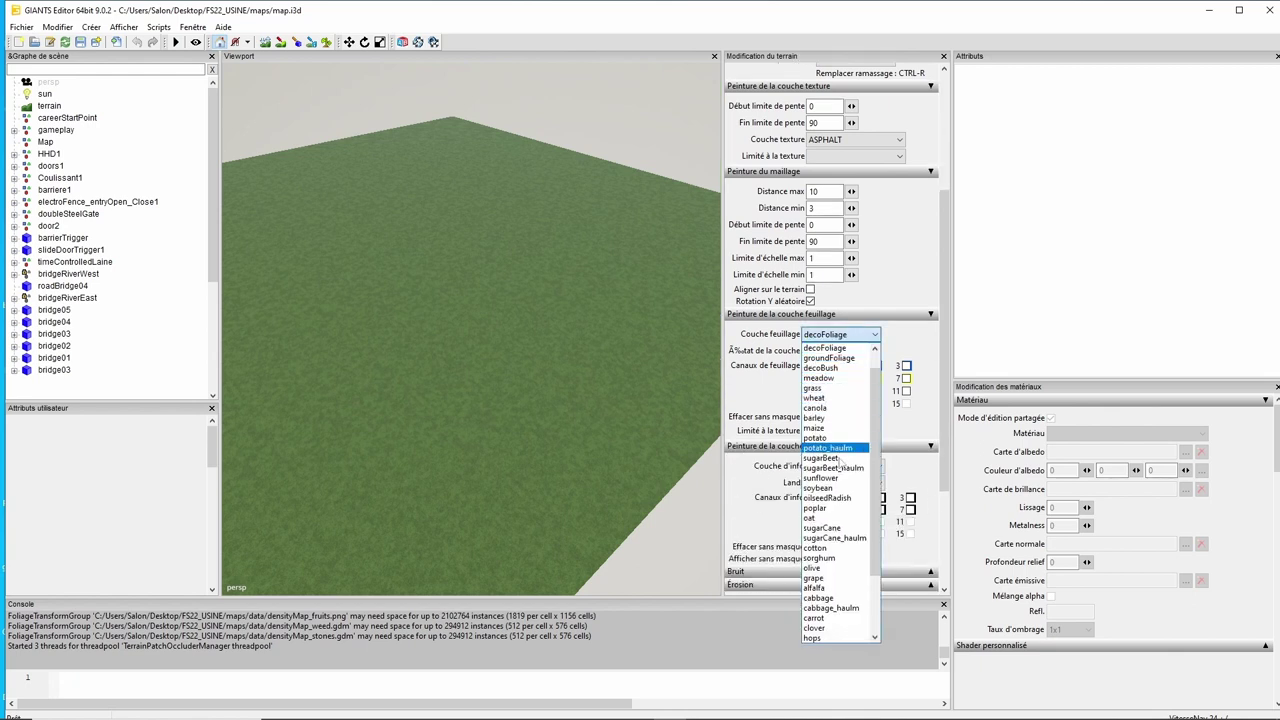
click(834, 588)
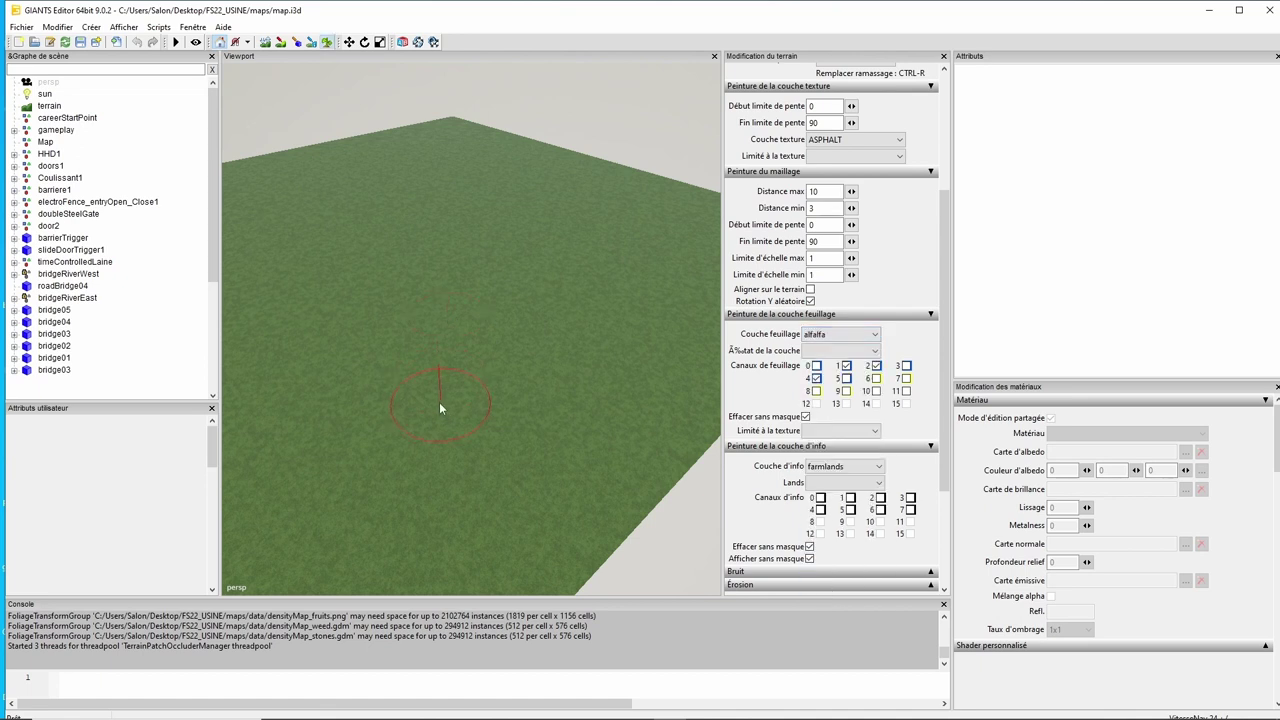
scroll(395, 430, up, 1)
scroll(377, 386, up, 5)
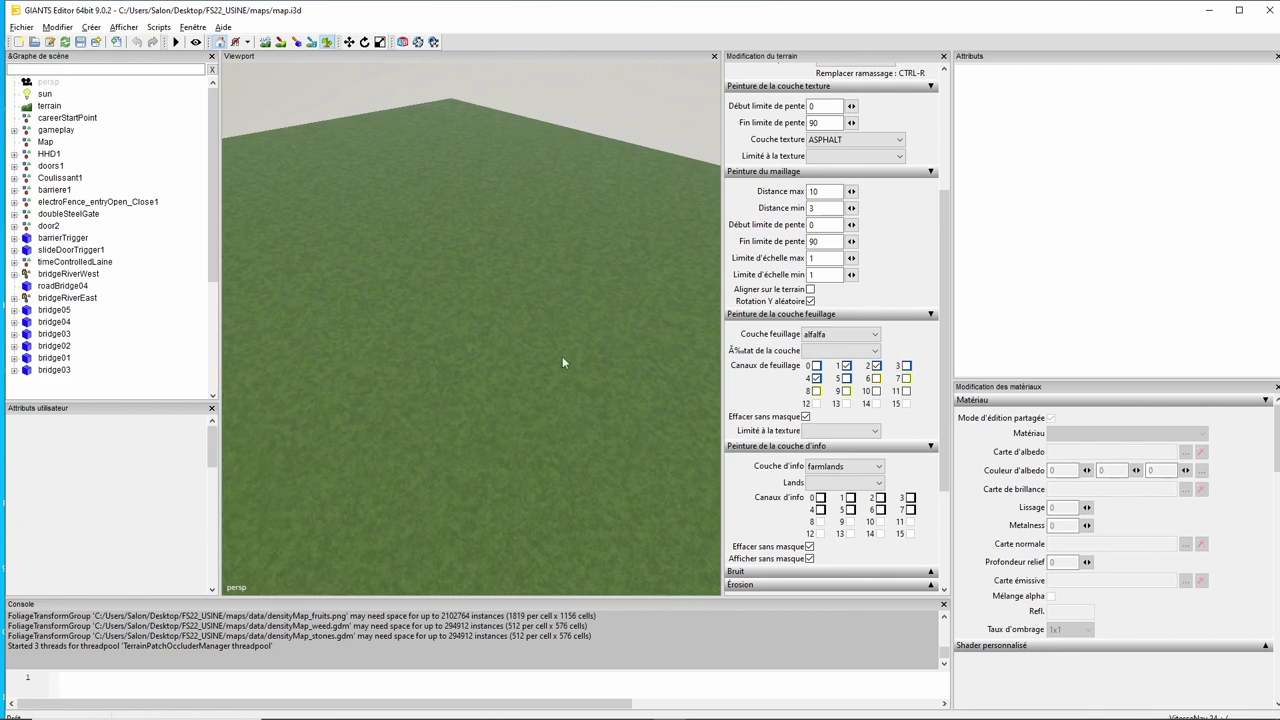
scroll(265, 352, up, 3)
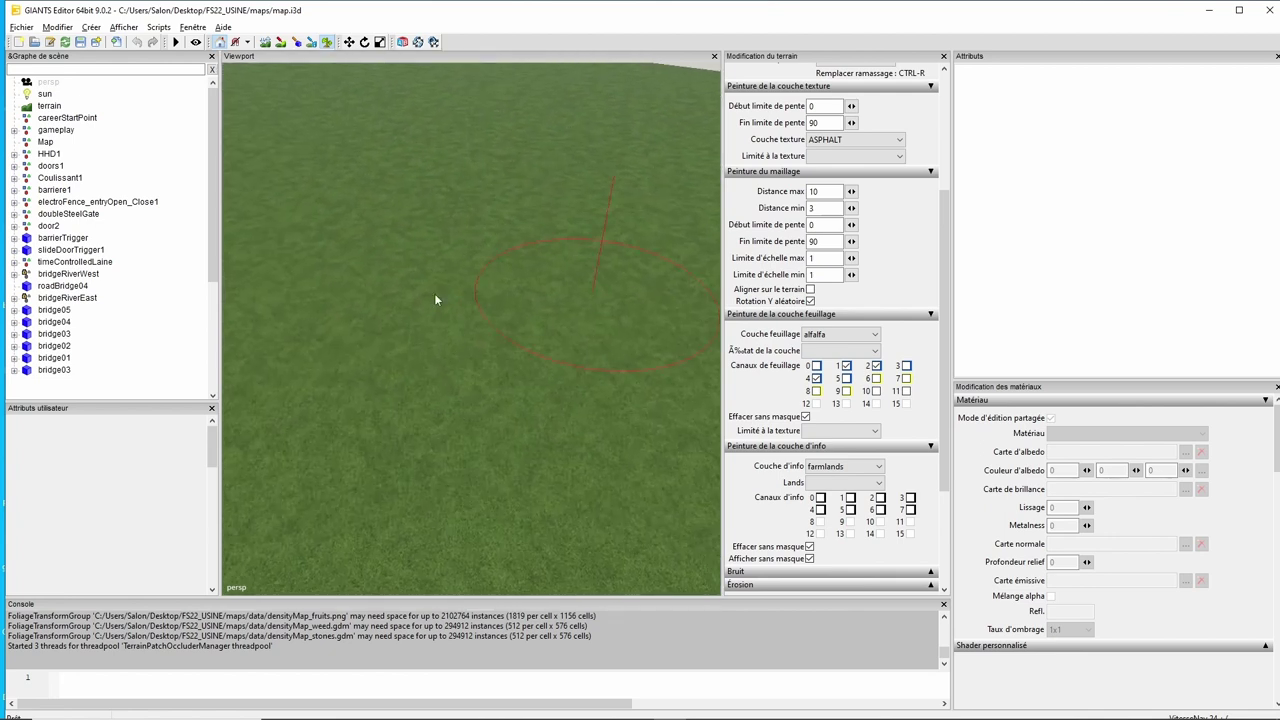
- Set the alfalfa layer state to green small and paint a patch of it on the terrain
click(836, 483)
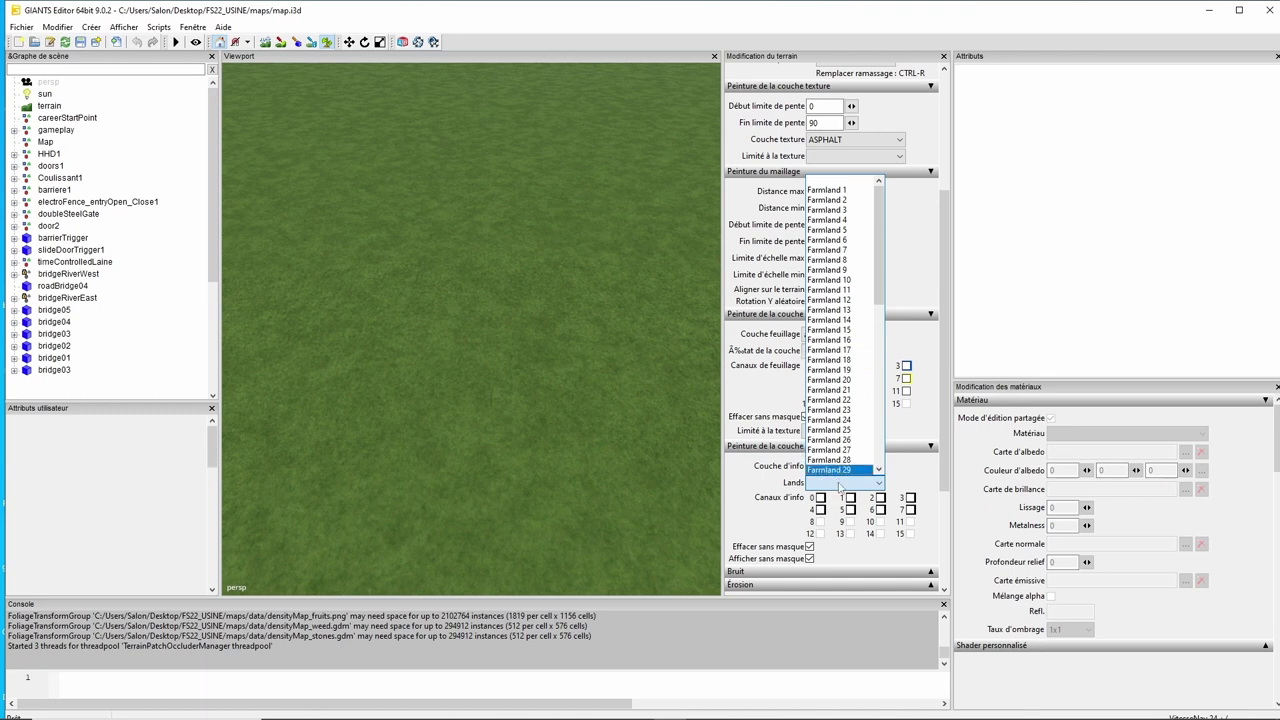
click(839, 484)
click(842, 351)
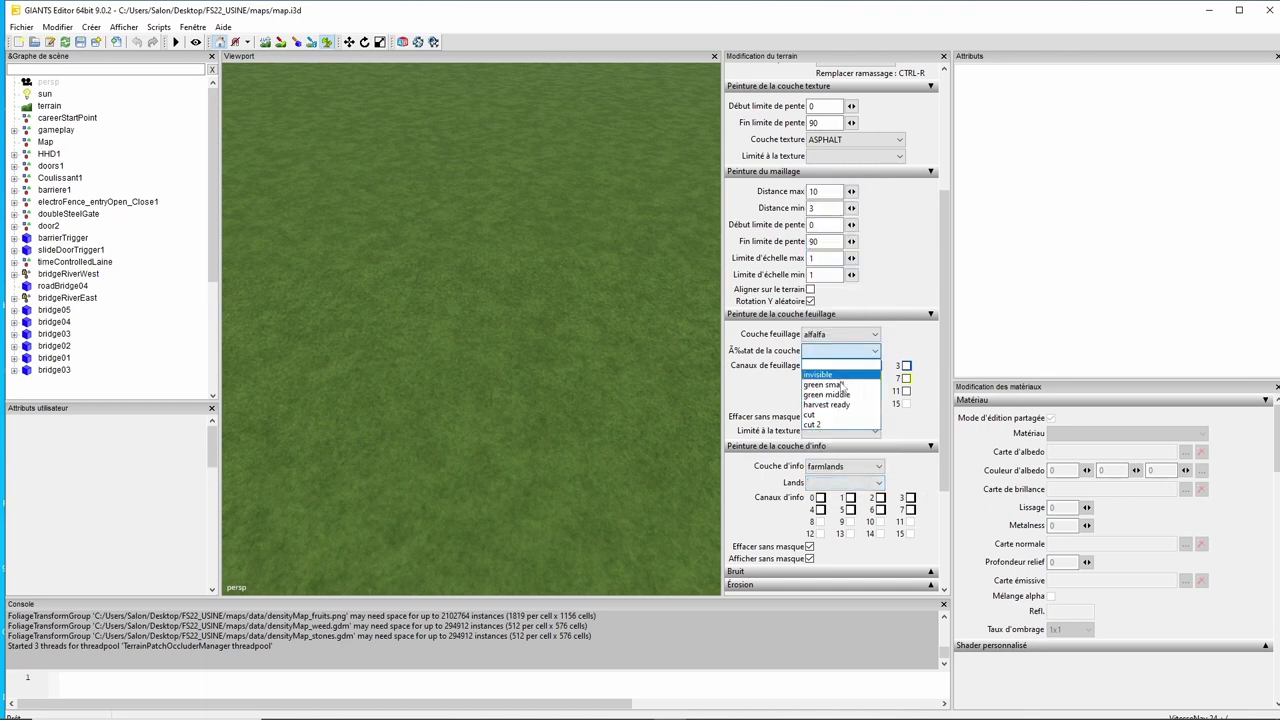
click(838, 386)
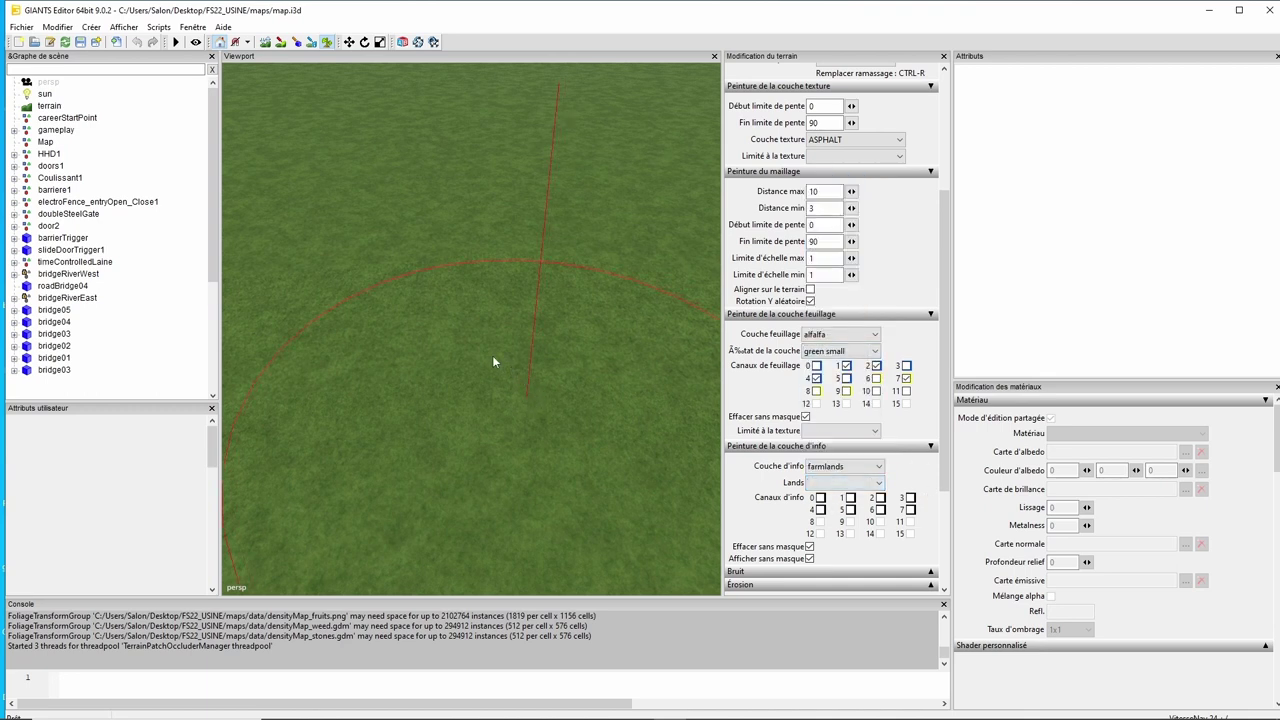
alt+click(467, 366)
key(alt)
scroll(933, 288, up, 3)
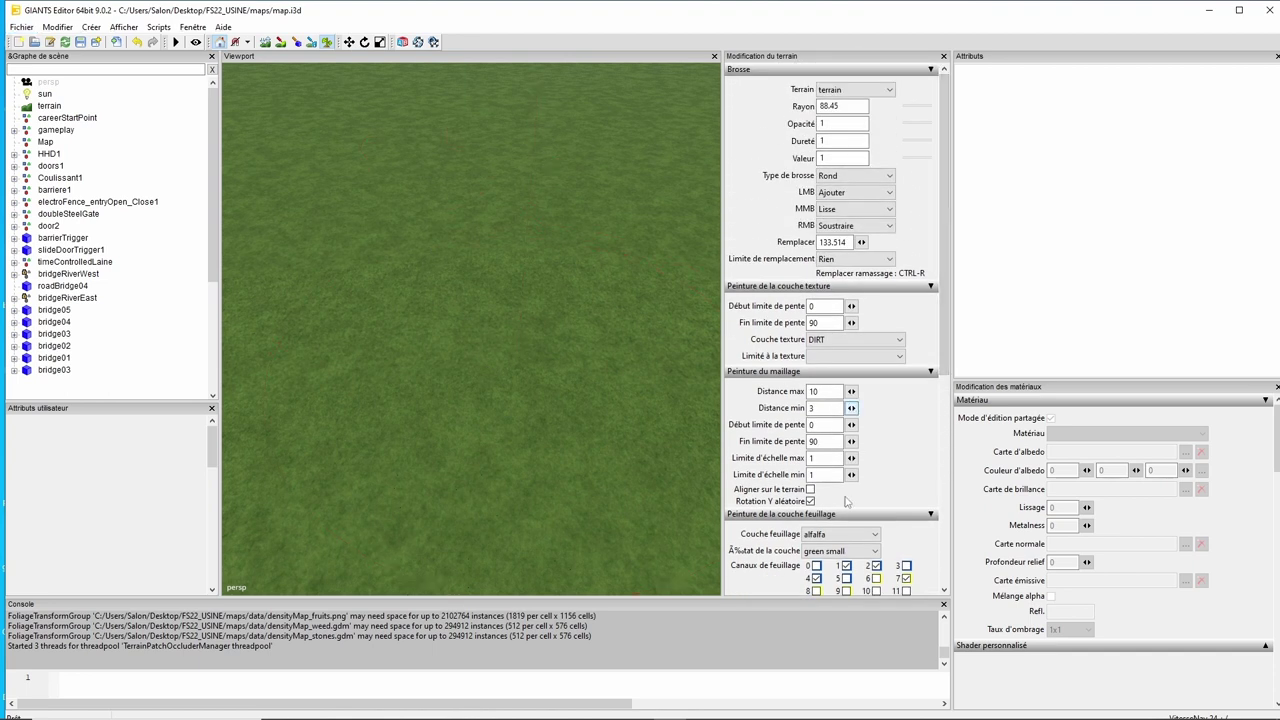
- Switch the foliage painting layer to terrainDetail
click(840, 540)
scroll(825, 261, up, 2)
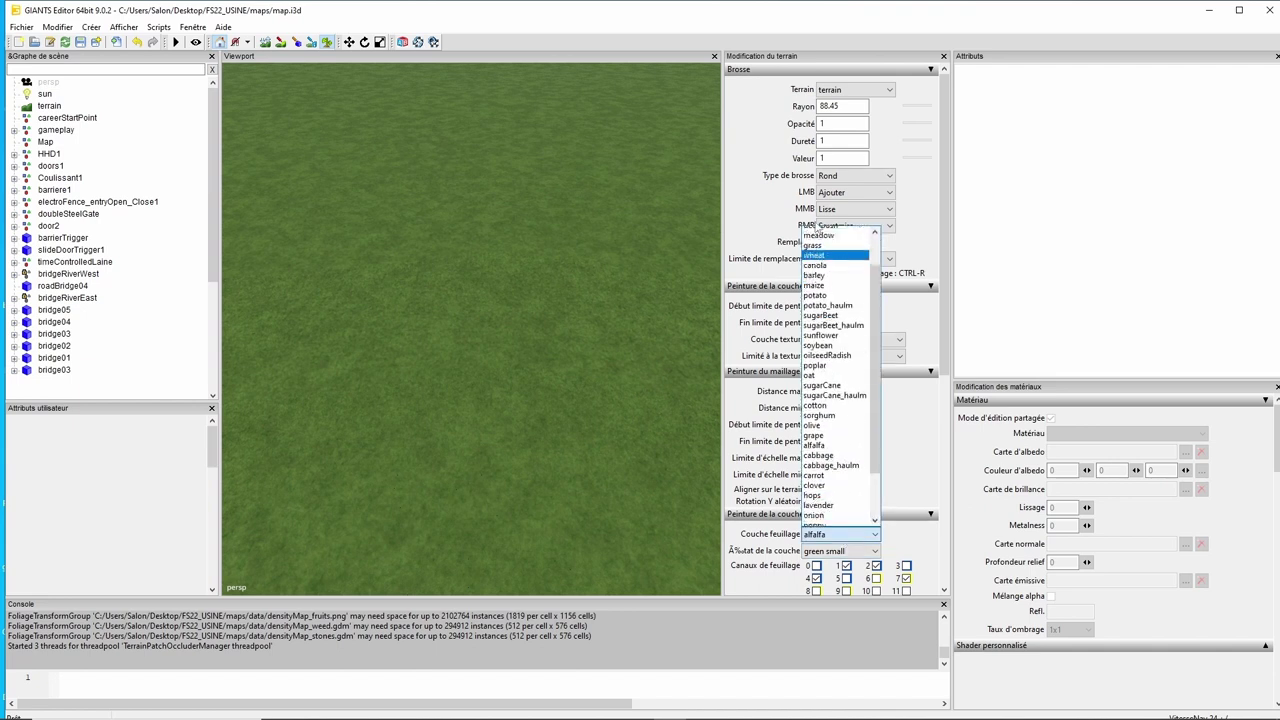
scroll(826, 256, up, 1)
click(830, 233)
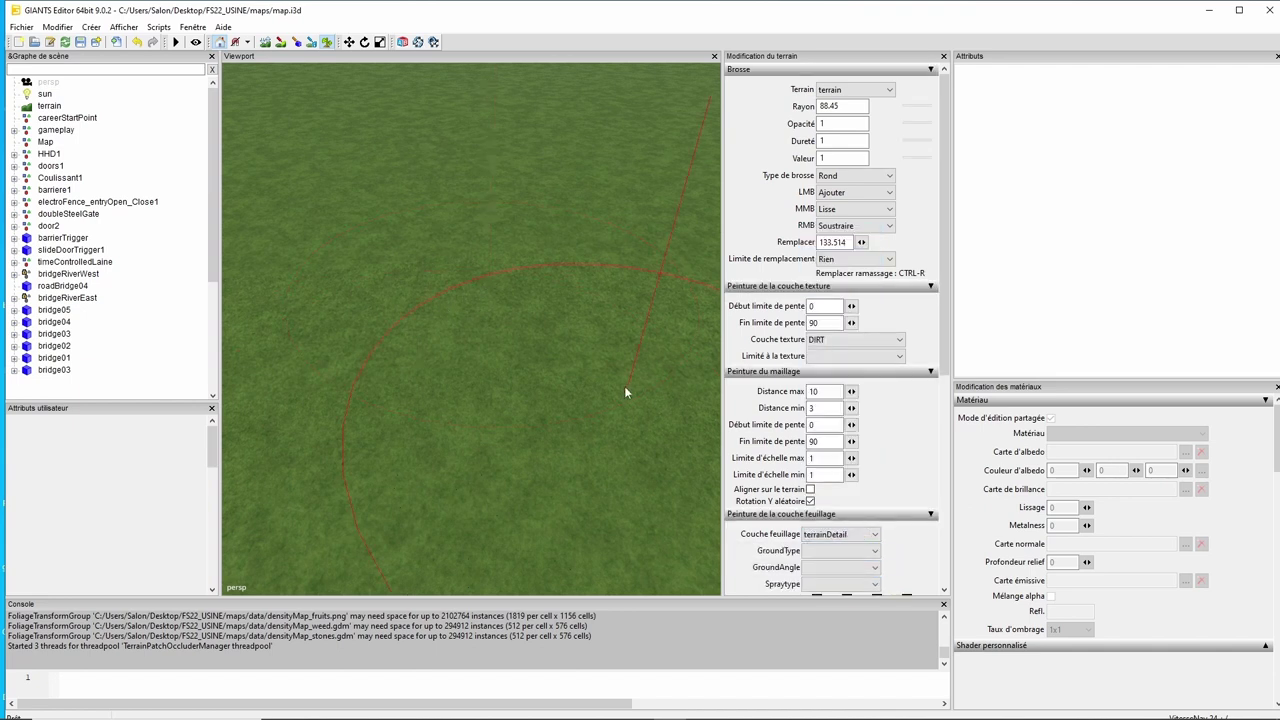
- Set the terrain brush radius to 1.5
scroll(398, 382, up, 3)
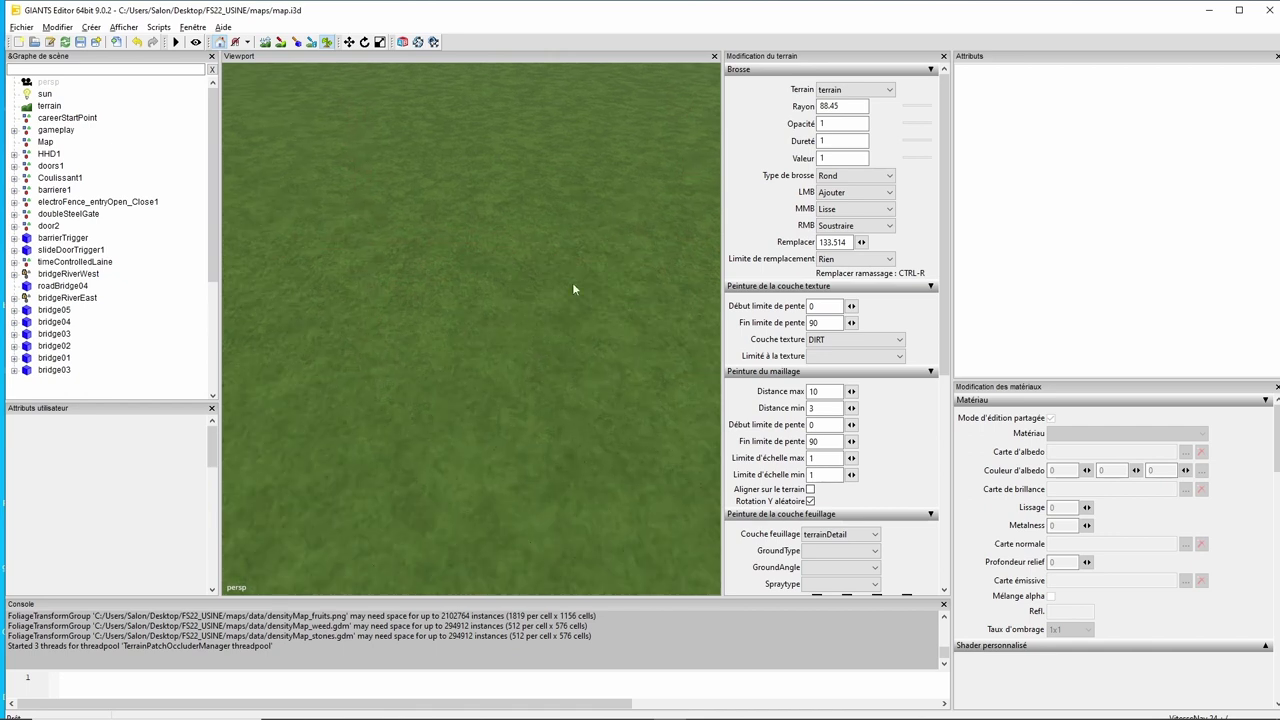
mouse_move(546, 272)
mouse_down()
mouse_move(526, 314)
mouse_move(538, 231)
mouse_move(536, 311)
mouse_move(474, 340)
mouse_move(495, 315)
mouse_up()
scroll(495, 315, down, 2)
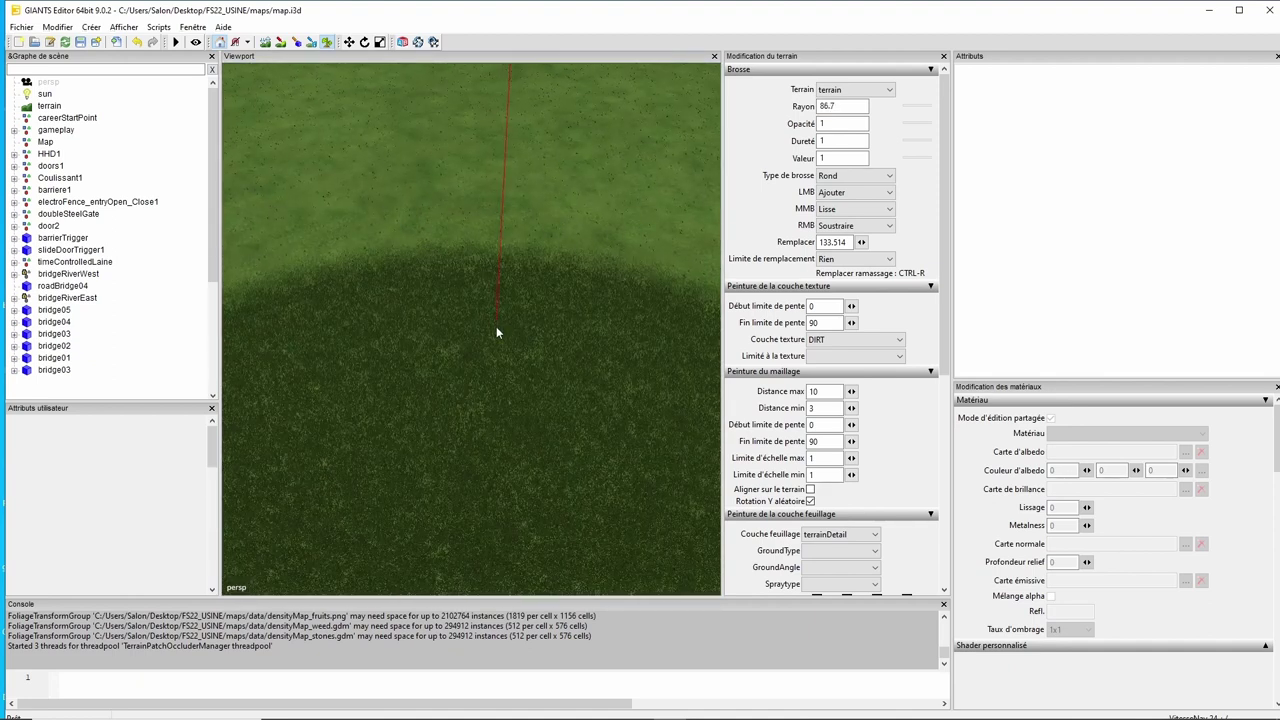
scroll(502, 344, down, 3)
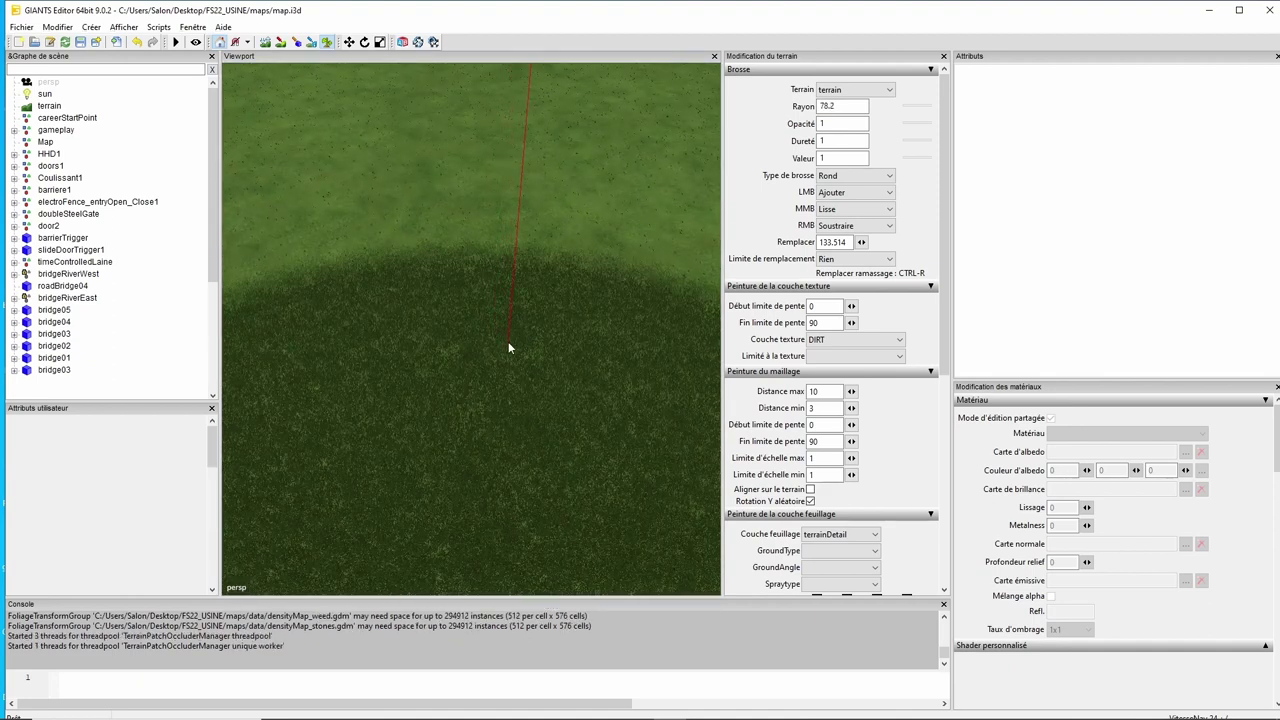
scroll(511, 352, down, 1)
mouse_move(513, 315)
mouse_down()
mouse_move(453, 294)
mouse_move(152, 265)
mouse_move(473, 225)
mouse_move(463, 356)
mouse_move(674, 246)
mouse_move(634, 234)
mouse_move(545, 436)
mouse_move(497, 463)
mouse_move(540, 394)
mouse_up()
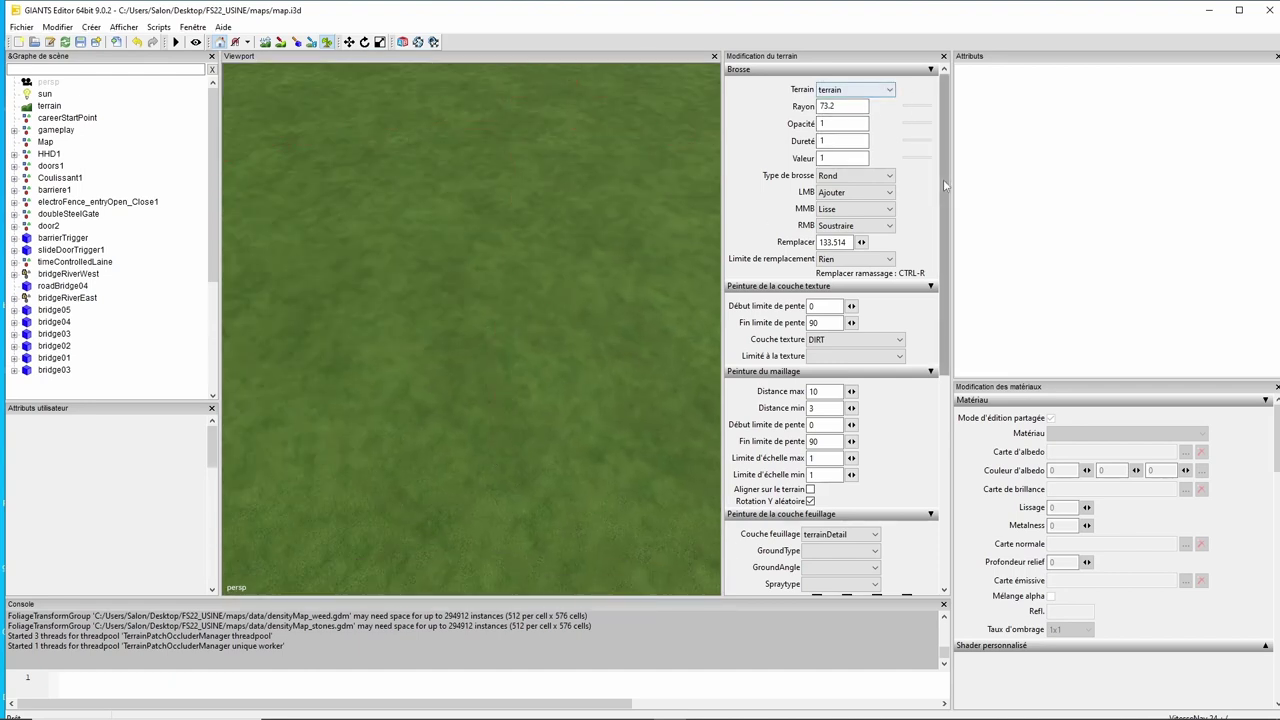
drag(848, 104, 798, 108)
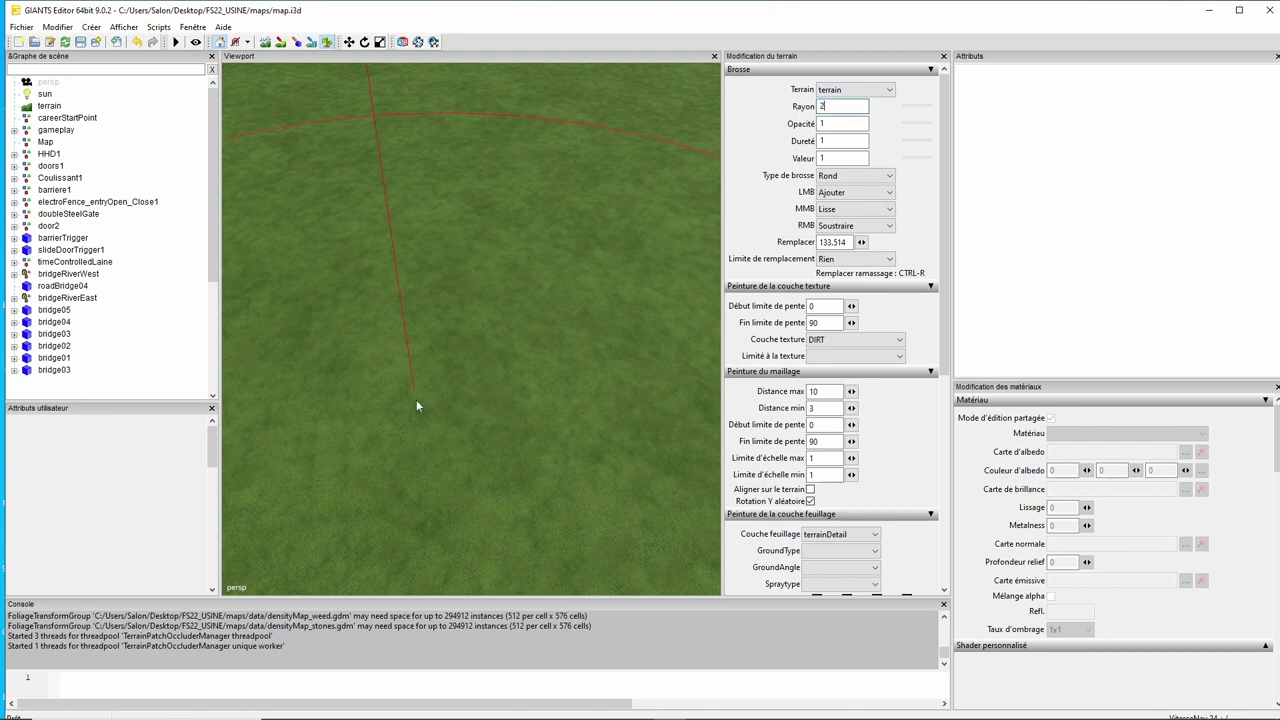
text(2)
key(BackSpace)
text(1.5)
key(Return)
- Set the ground type to Cultivated and paint a strip of cultivated ground on the grass
drag(542, 341, 433, 257)
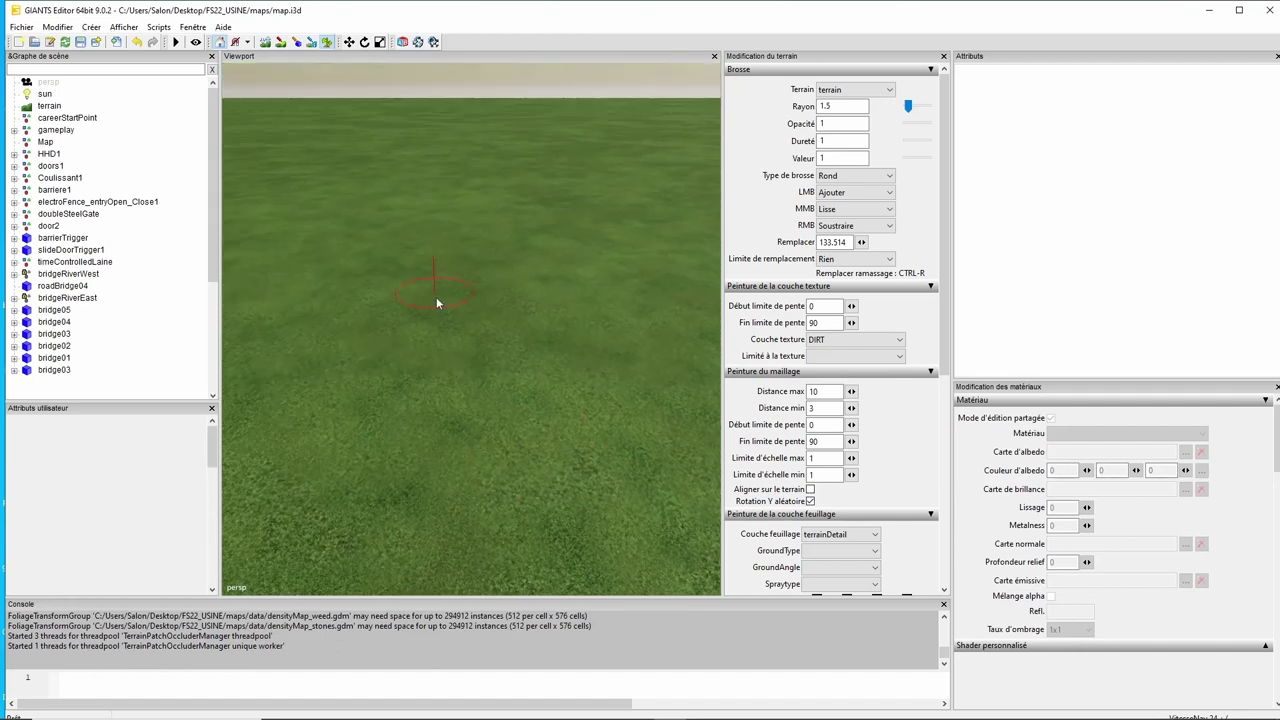
click(823, 551)
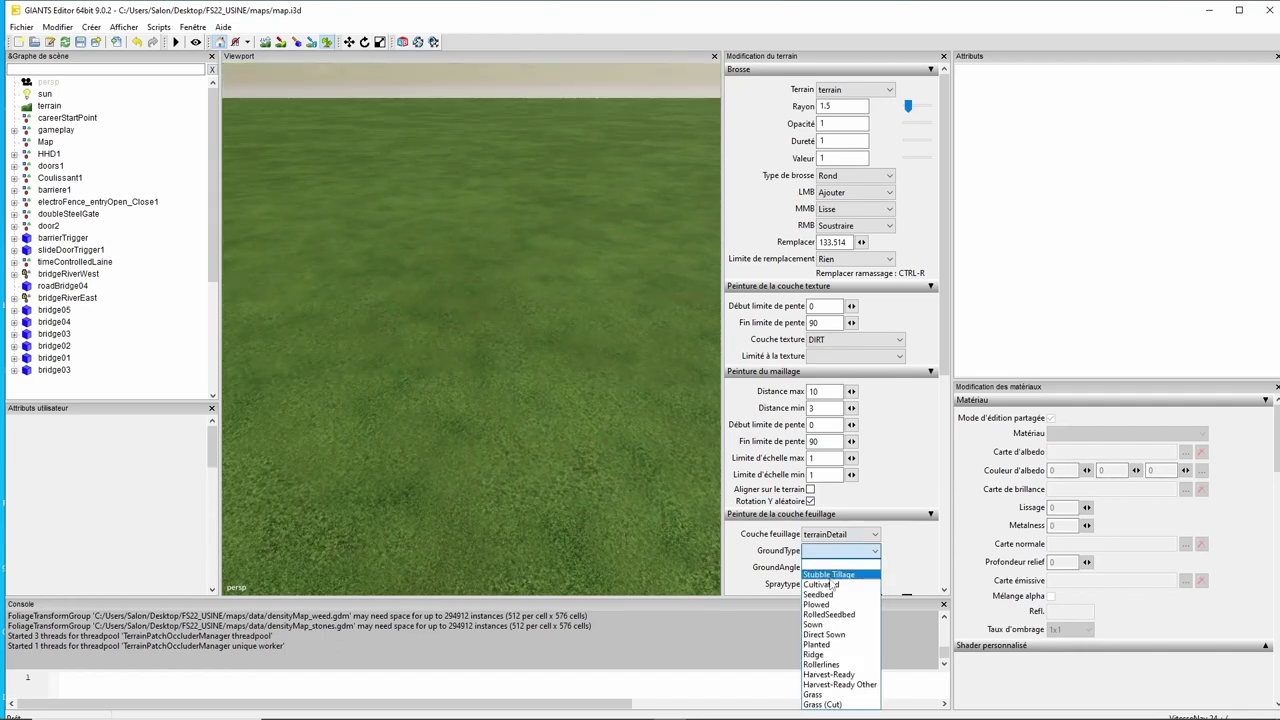
click(830, 580)
mouse_move(443, 270)
mouse_down()
mouse_move(443, 368)
mouse_move(543, 350)
mouse_move(490, 270)
mouse_move(433, 421)
mouse_move(508, 448)
mouse_up()
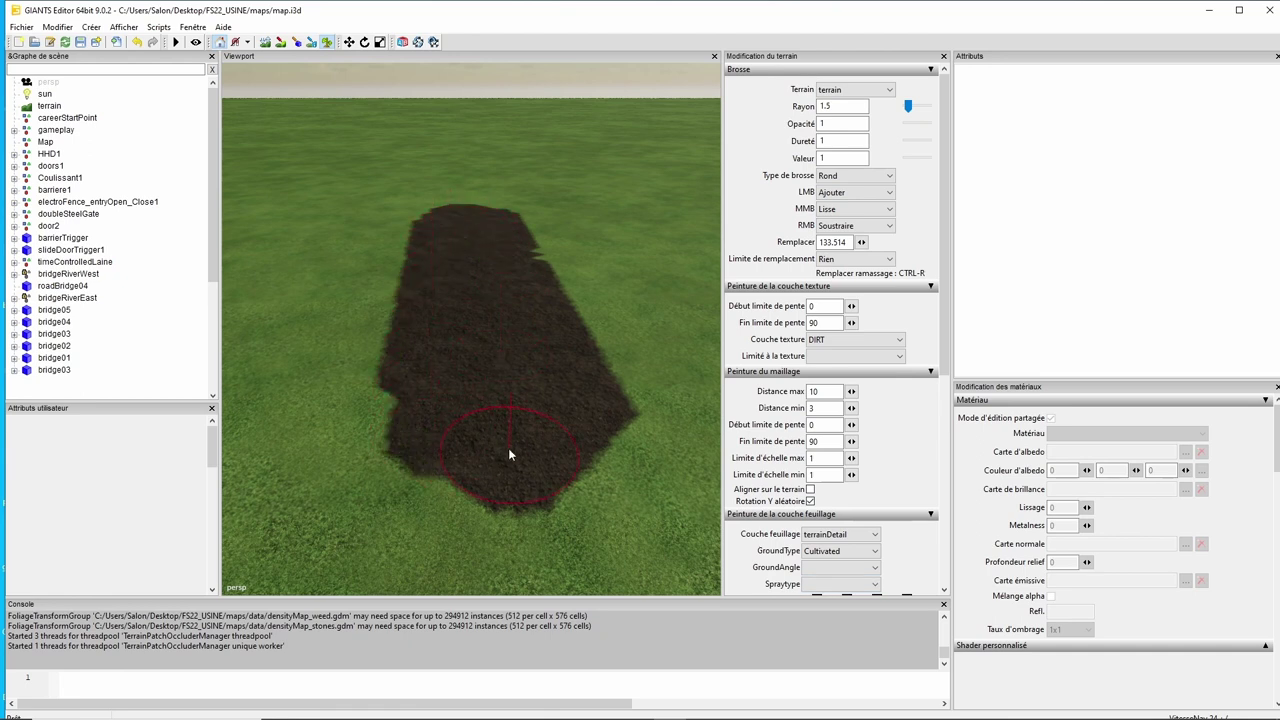
- Change the brush type to Carré, enlarge its radius to about 5.25 and paint a rectangular cultivated field
click(840, 176)
click(840, 193)
scroll(469, 227, up, 3)
scroll(471, 207, up, 2)
drag(467, 204, 496, 364)
mouse_move(543, 279)
mouse_down()
mouse_move(469, 289)
mouse_move(449, 357)
mouse_move(451, 443)
mouse_move(474, 385)
mouse_move(430, 372)
mouse_move(477, 302)
mouse_up()
mouse_move(478, 225)
mouse_down()
mouse_move(486, 417)
mouse_move(503, 463)
mouse_move(484, 347)
mouse_up()
drag(608, 313, 486, 314)
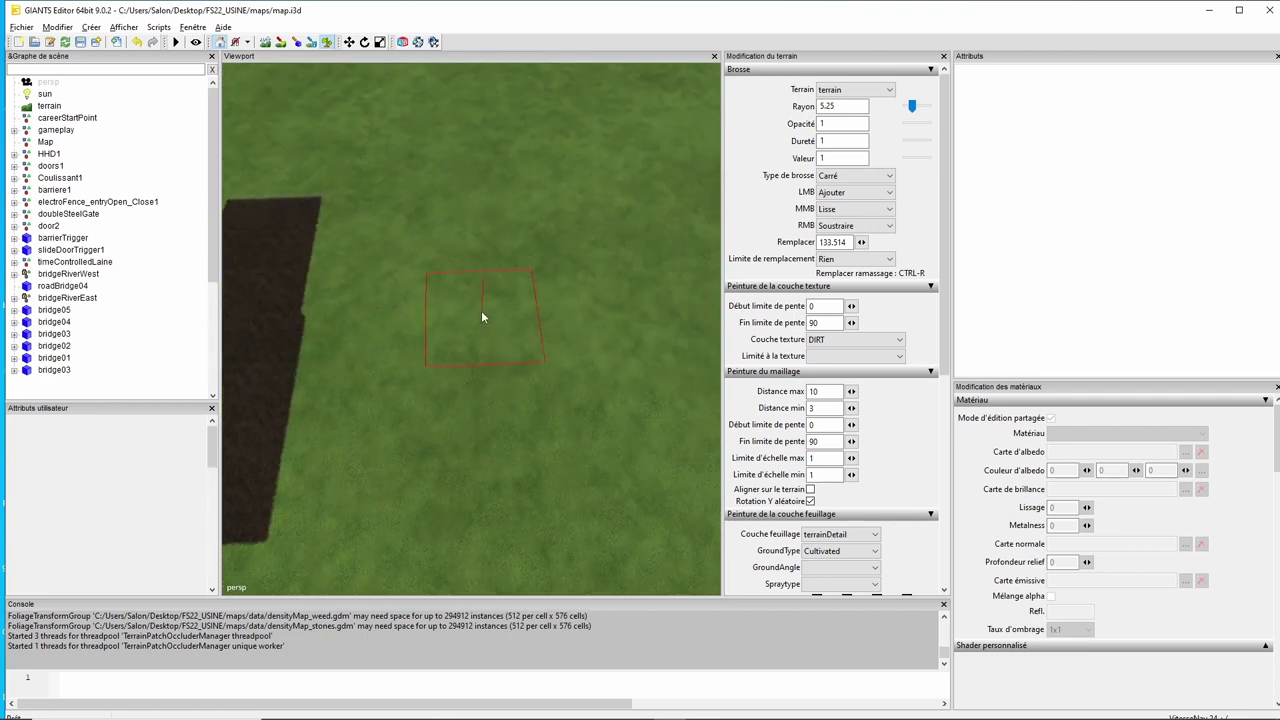
- Paint several parallel strips of cultivated ground beside the existing field, leaving grass gaps between them
drag(459, 220, 484, 503)
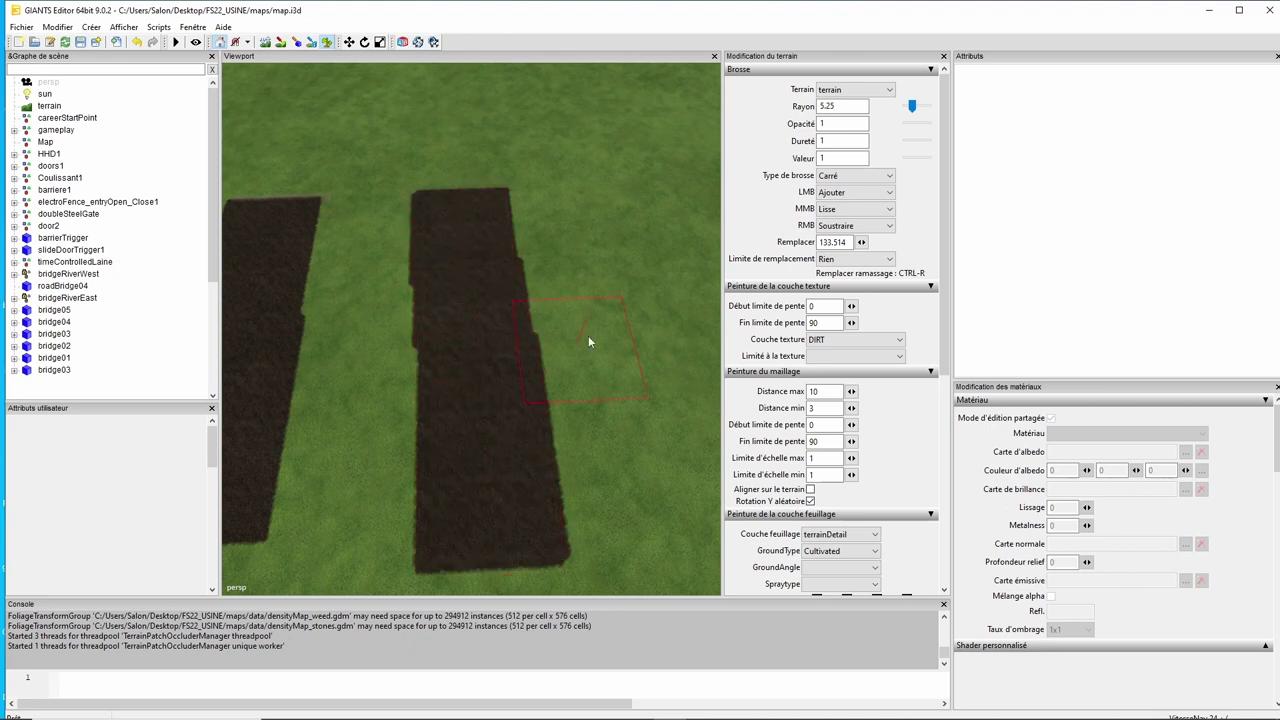
key(ctrl+z)
drag(429, 187, 450, 510)
key(ctrl+z)
key(ctrl+z)
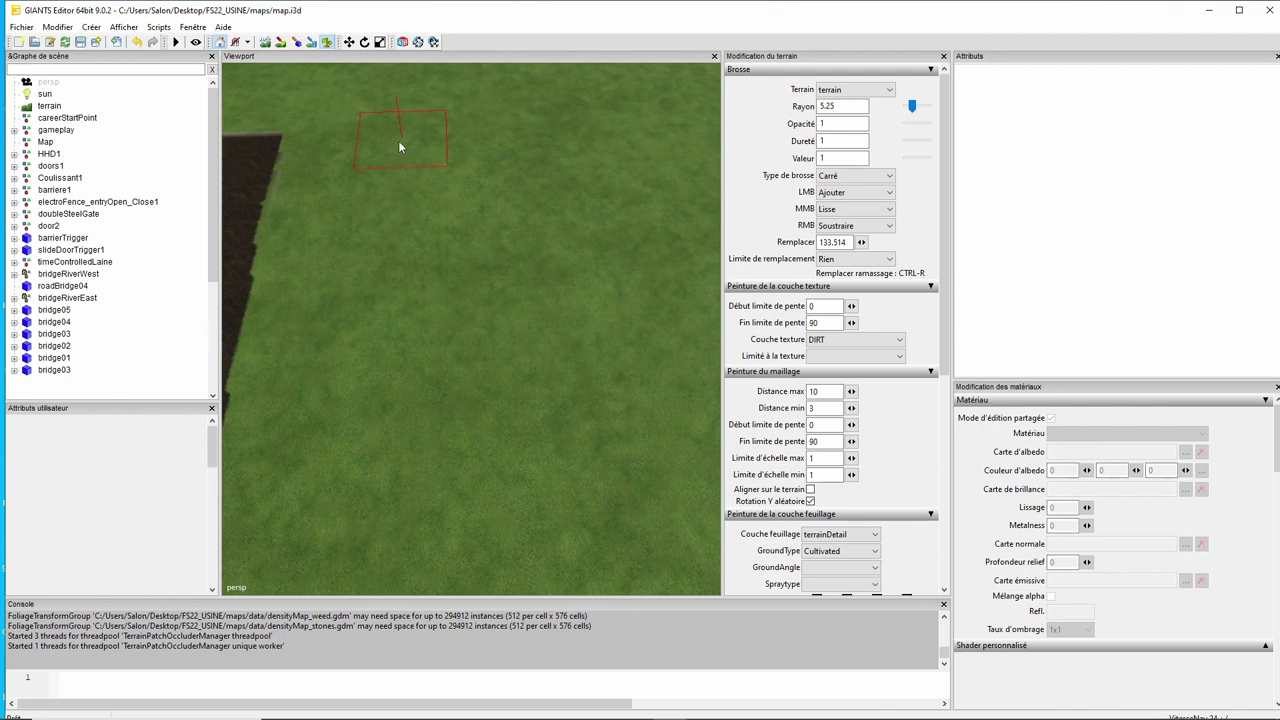
drag(398, 147, 398, 560)
key(ctrl+z)
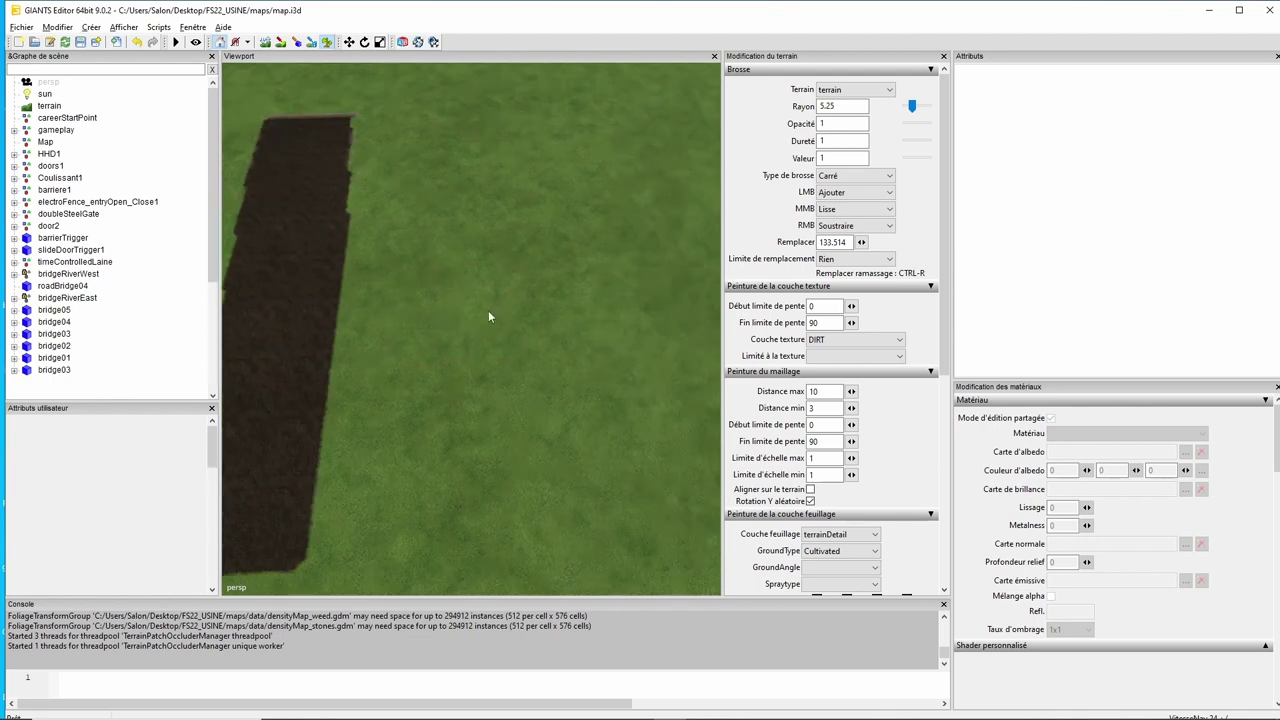
key(ctrl+z)
mouse_move(424, 150)
mouse_down()
mouse_move(388, 177)
mouse_move(387, 518)
mouse_up()
key(ctrl+z)
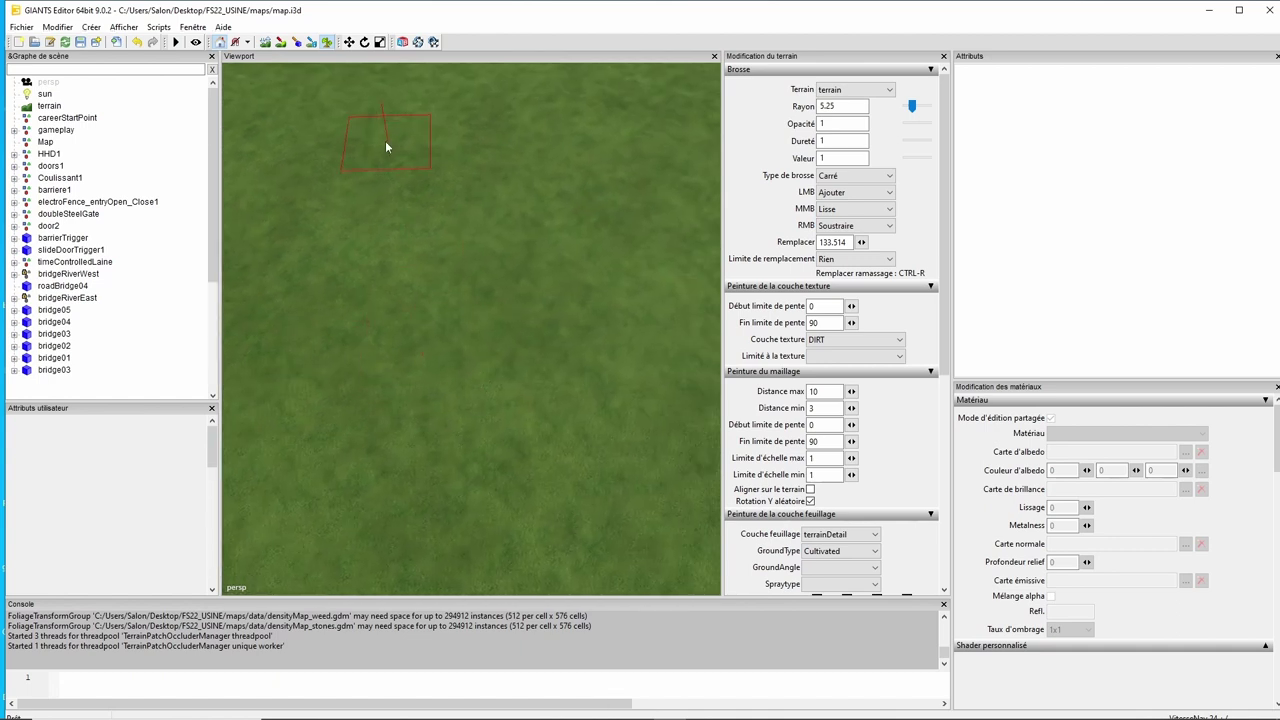
mouse_move(385, 140)
mouse_down()
mouse_move(366, 530)
mouse_move(491, 350)
mouse_move(459, 328)
mouse_move(382, 327)
mouse_up()
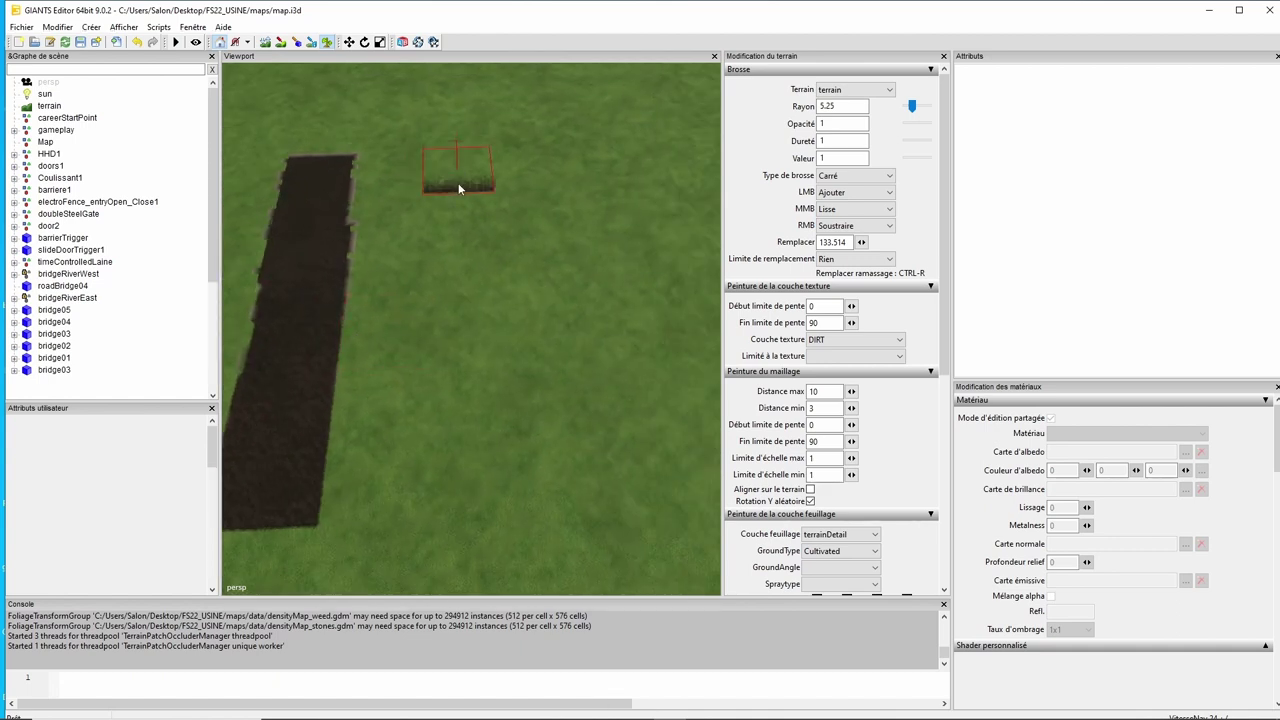
drag(459, 188, 497, 470)
key(ctrl+z)
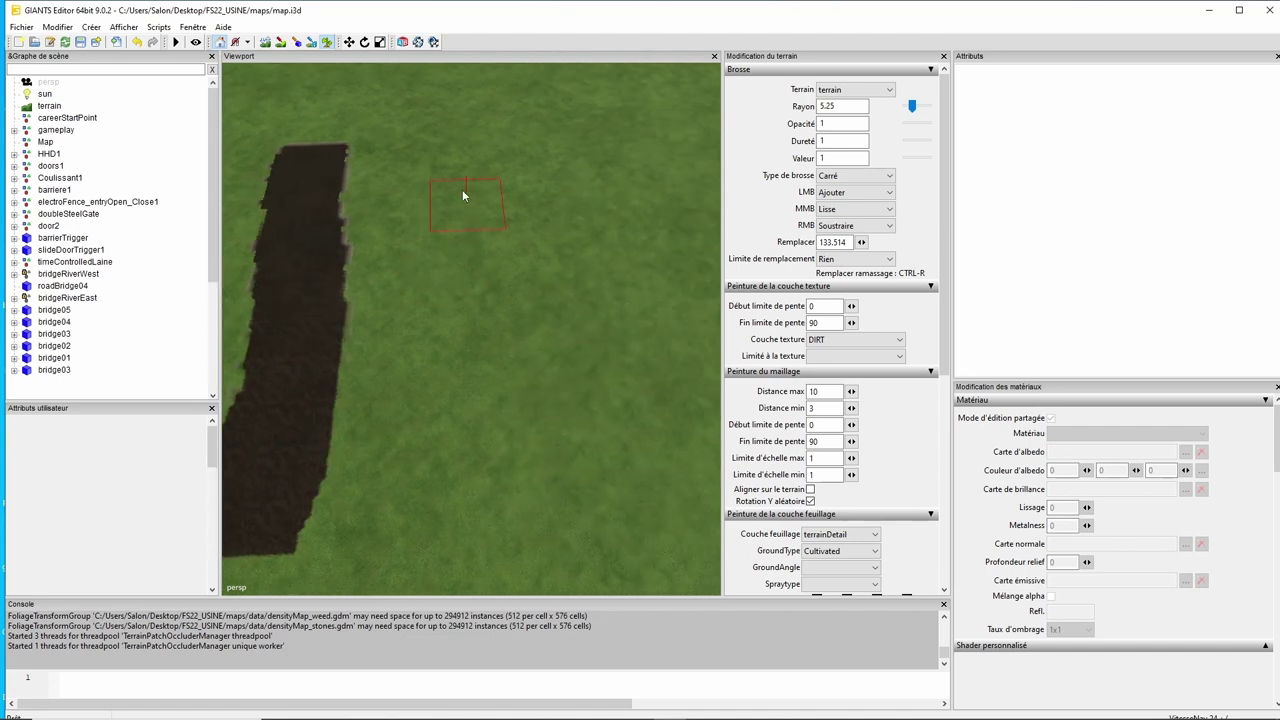
mouse_move(457, 155)
mouse_down()
mouse_move(458, 487)
mouse_move(487, 428)
mouse_up()
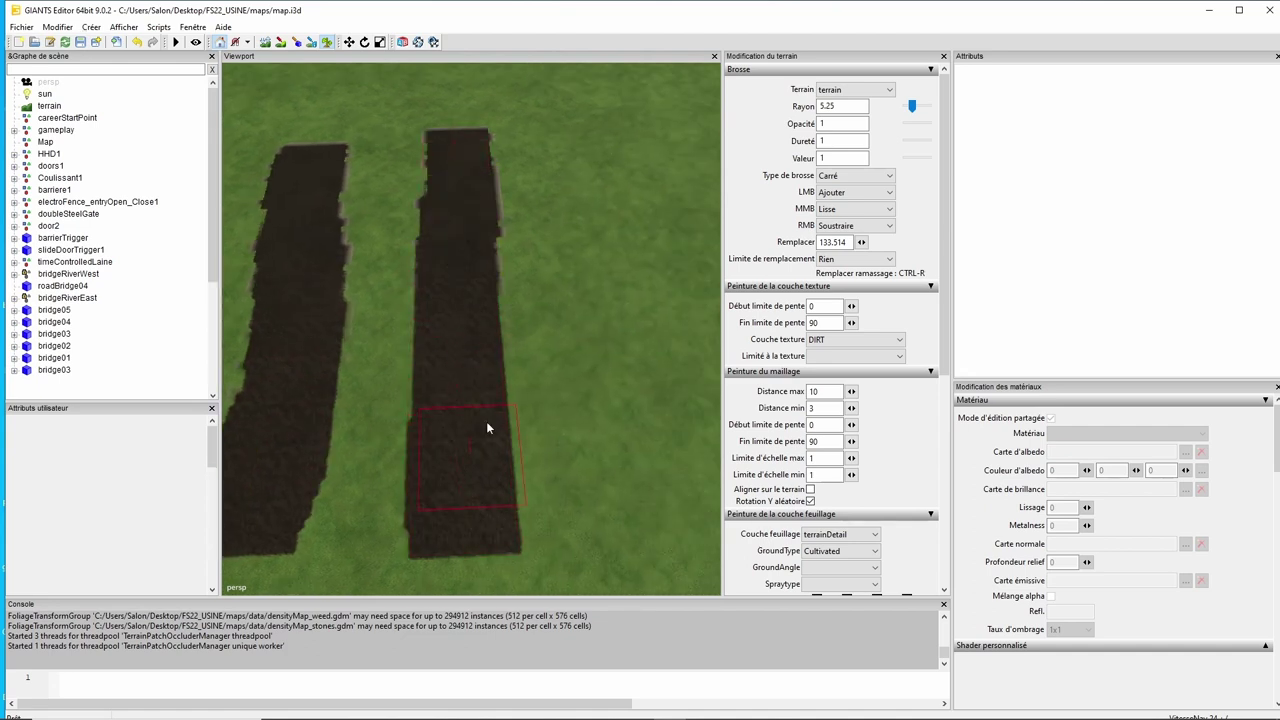
key(d)
key(s)
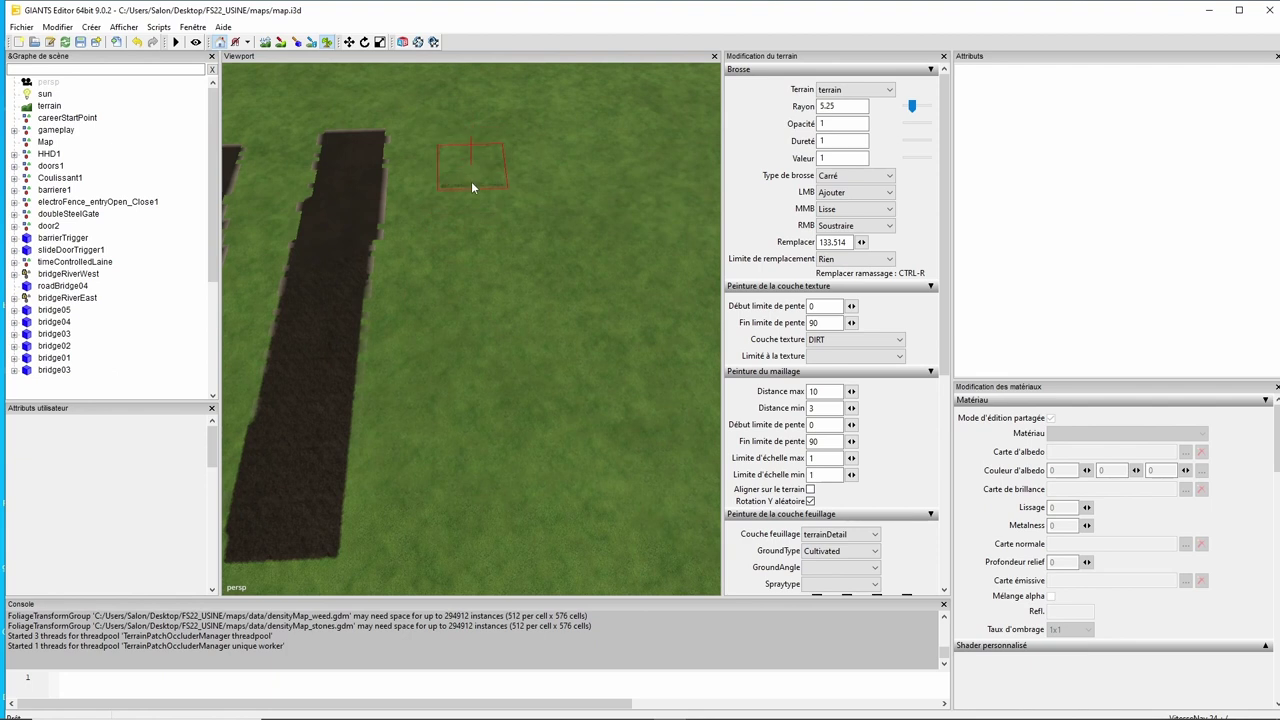
drag(471, 181, 497, 511)
key(ctrl+z)
key(s)
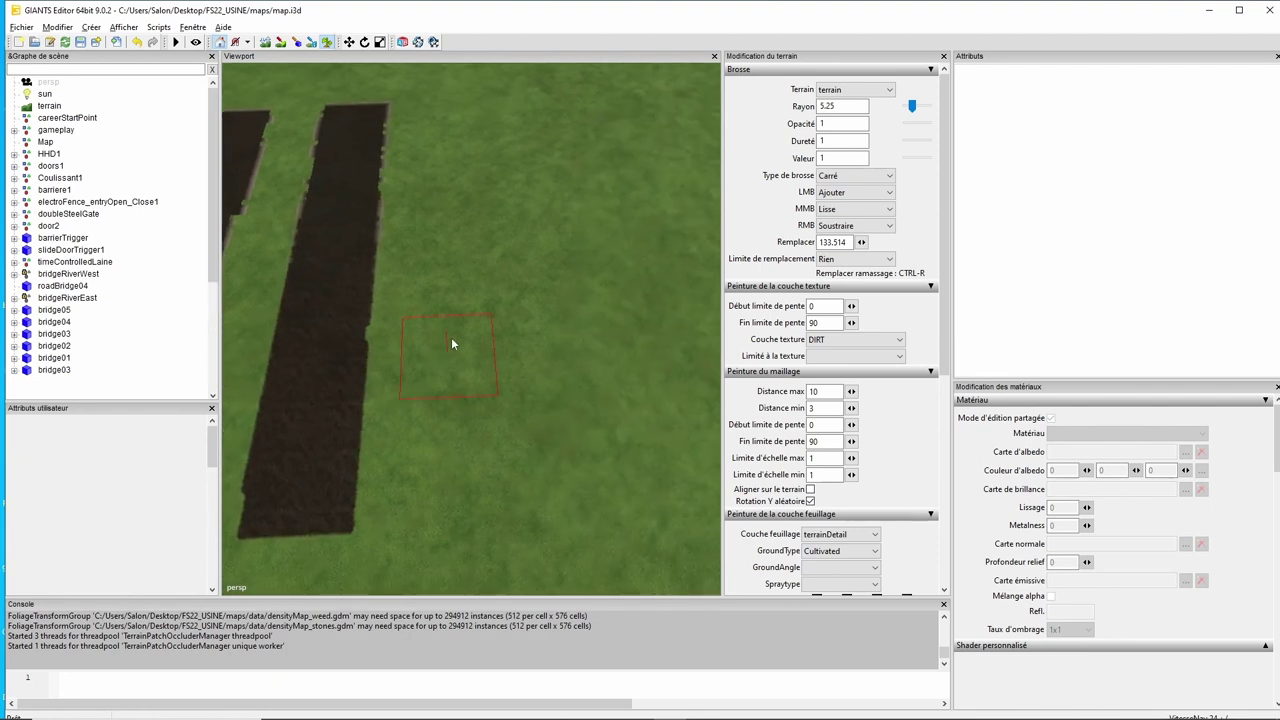
mouse_move(500, 135)
mouse_down()
mouse_move(549, 368)
mouse_move(548, 484)
mouse_up()
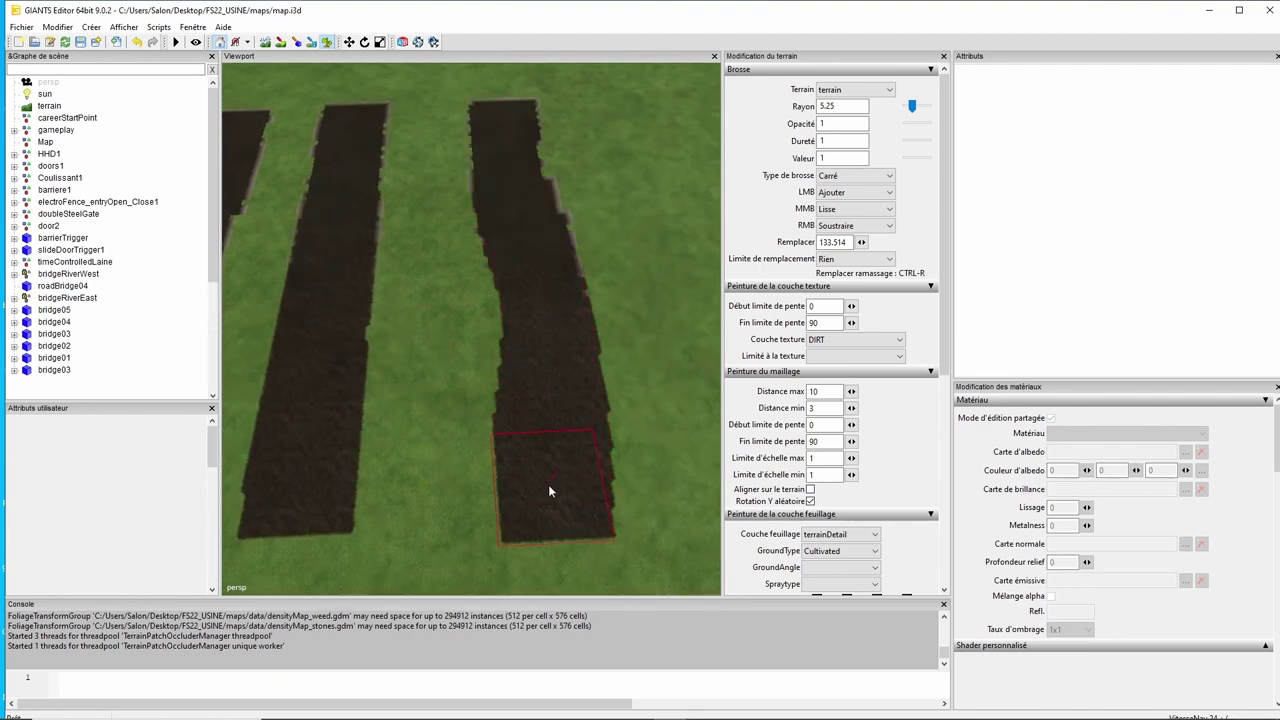
key(d)
mouse_move(450, 90)
mouse_down()
mouse_move(481, 197)
mouse_move(484, 475)
mouse_up()
- Switch the foliage layer to alfalfa in the green small state and paint a band across the end of the first cultivated strip
key(a)
key(s)
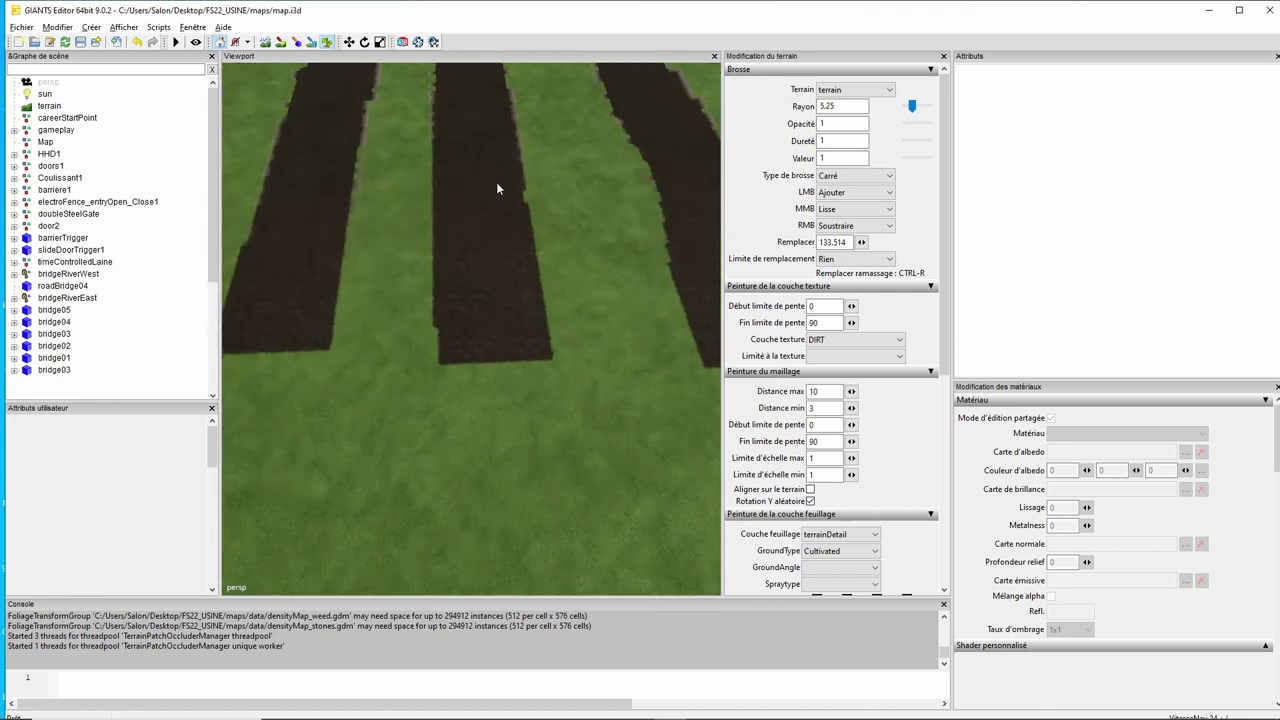
key(s)
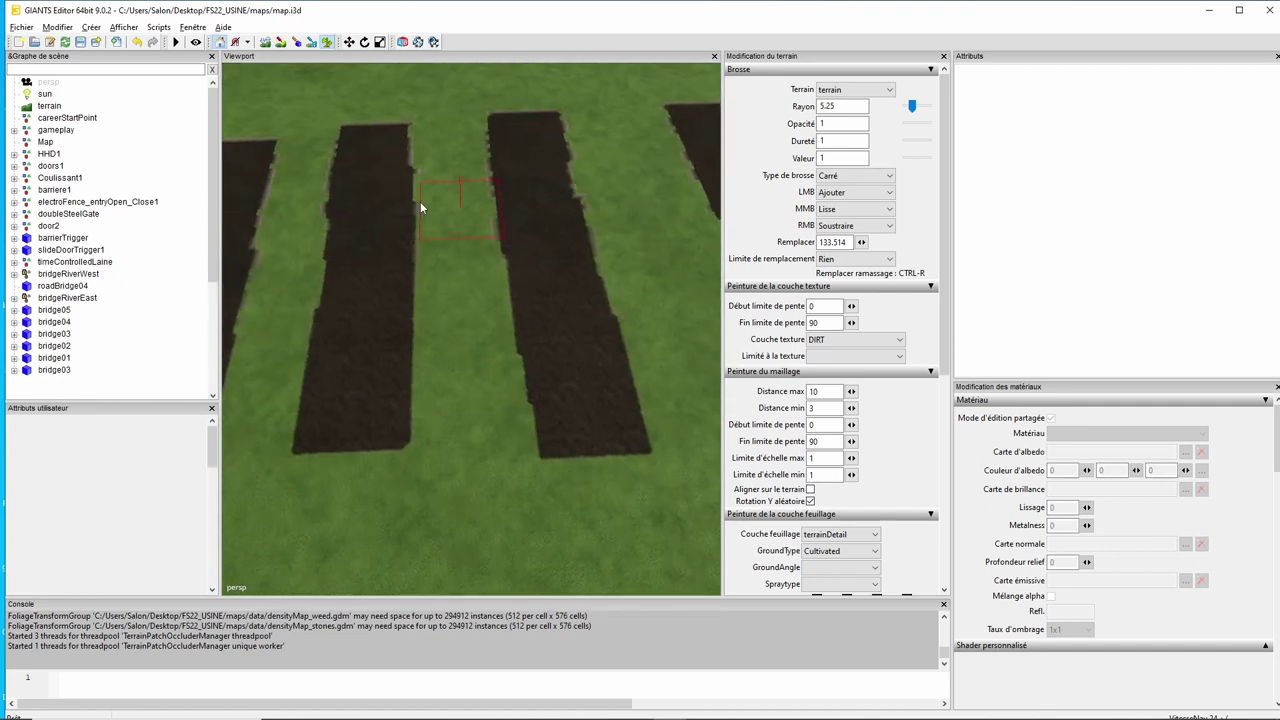
key(w)
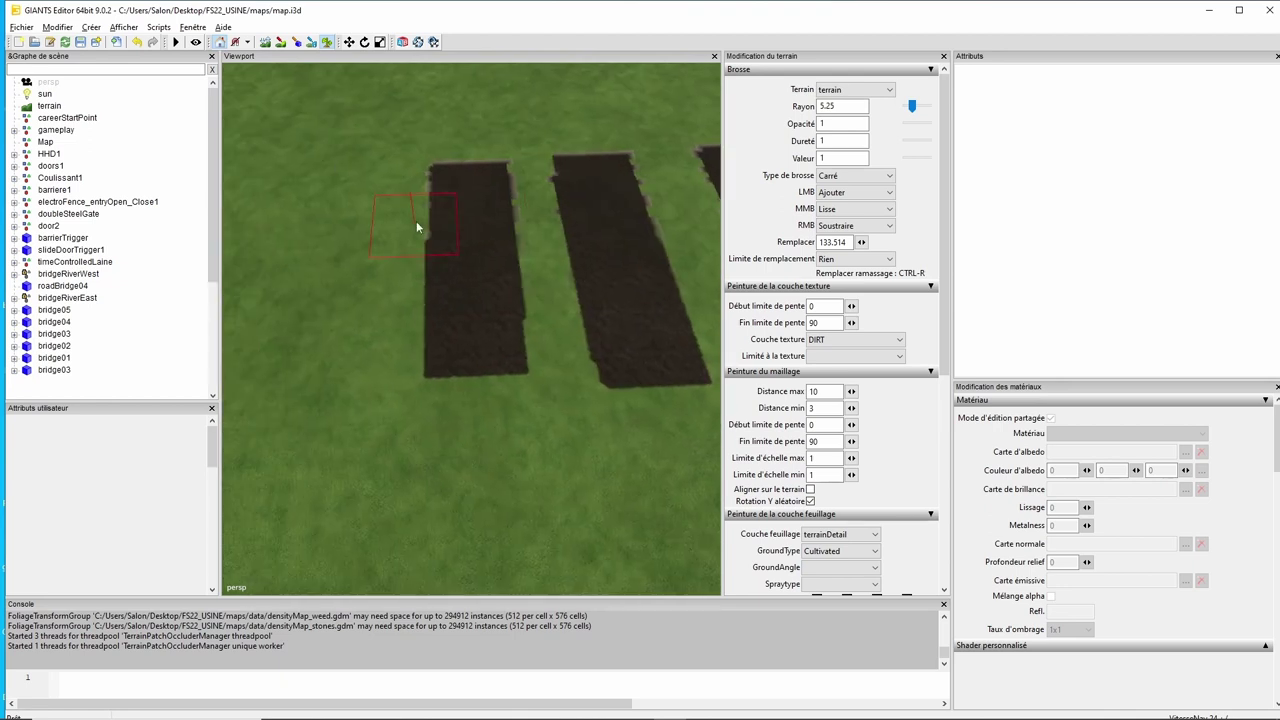
click(843, 535)
click(840, 491)
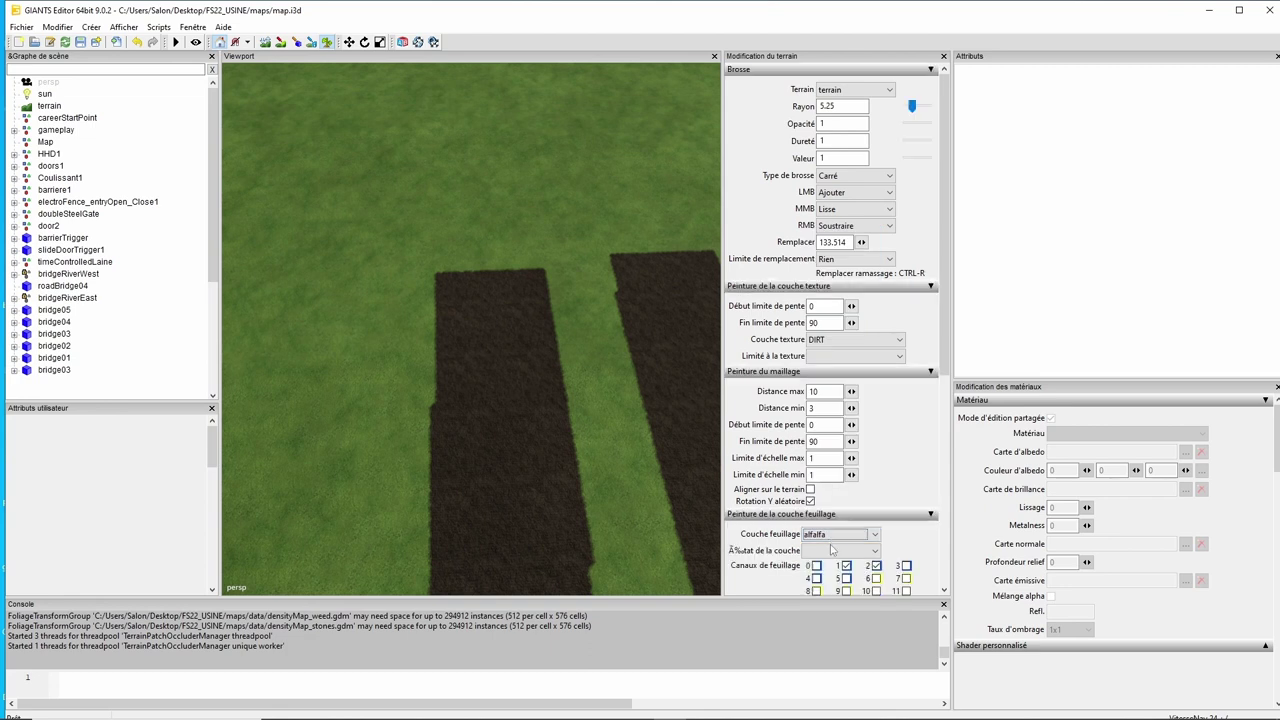
click(840, 551)
click(829, 588)
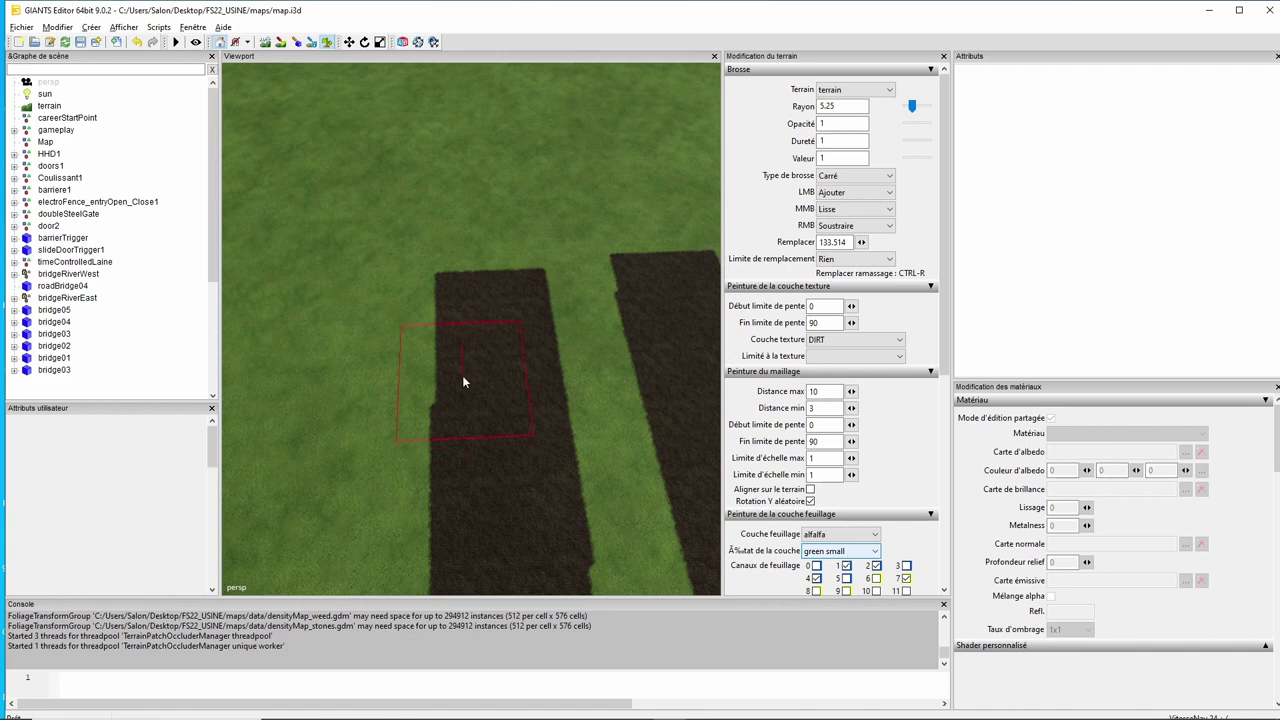
drag(462, 375, 534, 339)
scroll(563, 318, up, 3)
scroll(520, 352, down, 3)
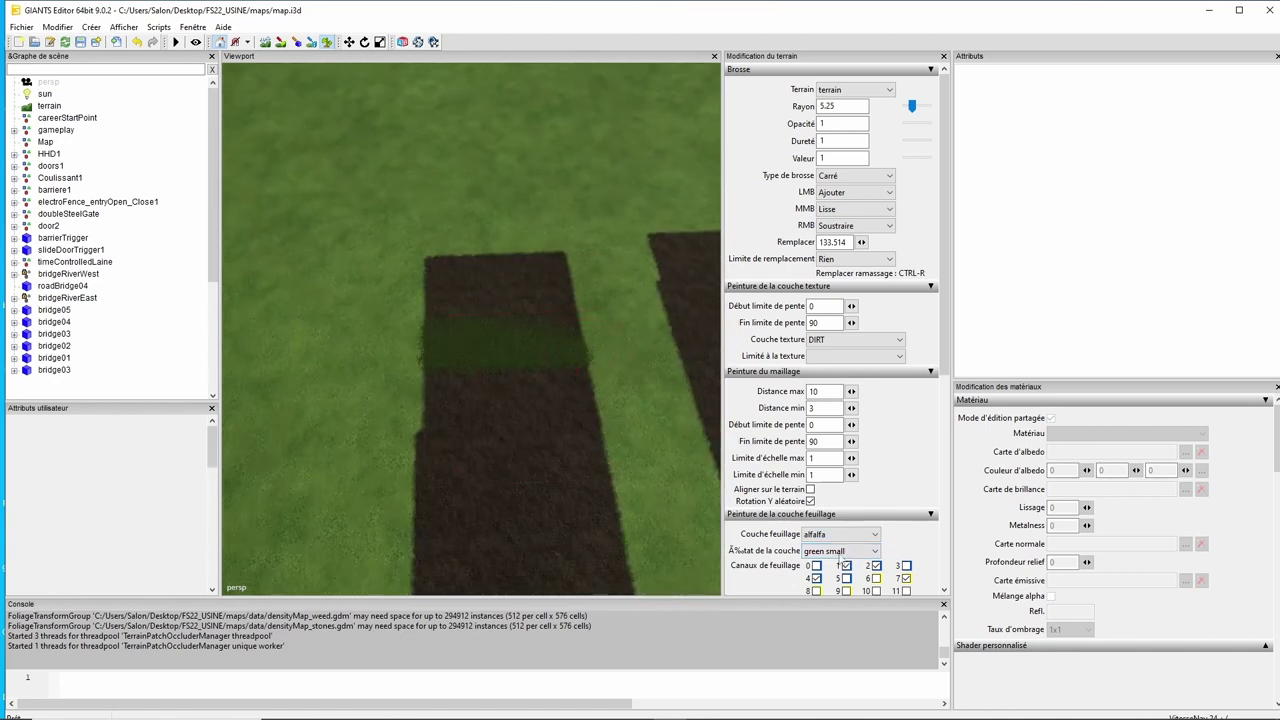
- Set the alfalfa state to green middle and paint a patch on the same cultivated strip
click(853, 554)
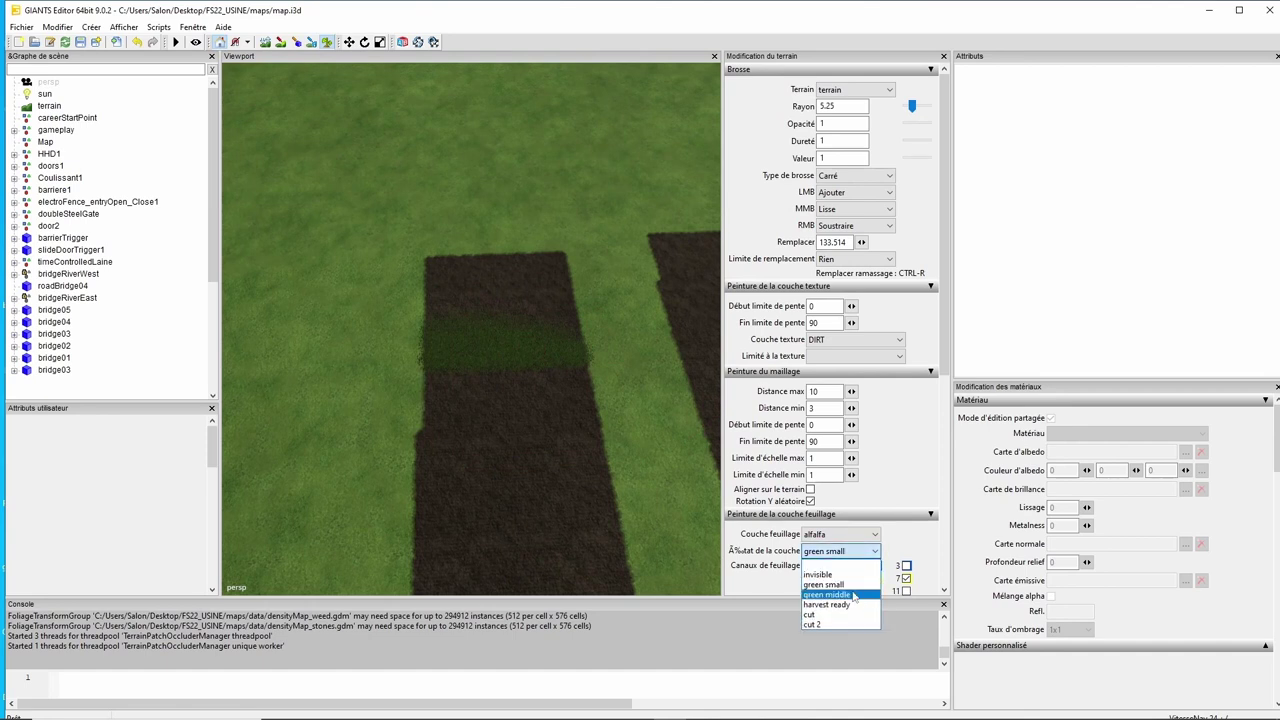
click(846, 592)
click(514, 426)
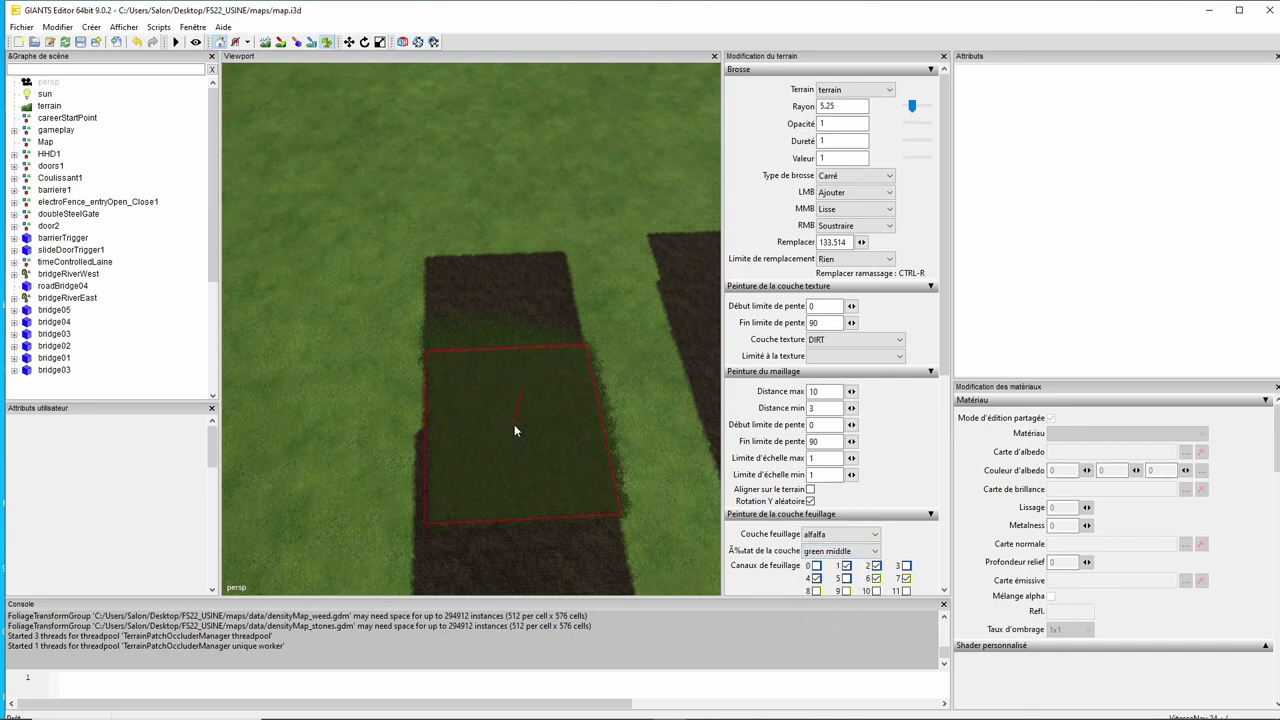
- Set the alfalfa state to harvest ready, paint over the patch and inspect the plants up close
click(840, 551)
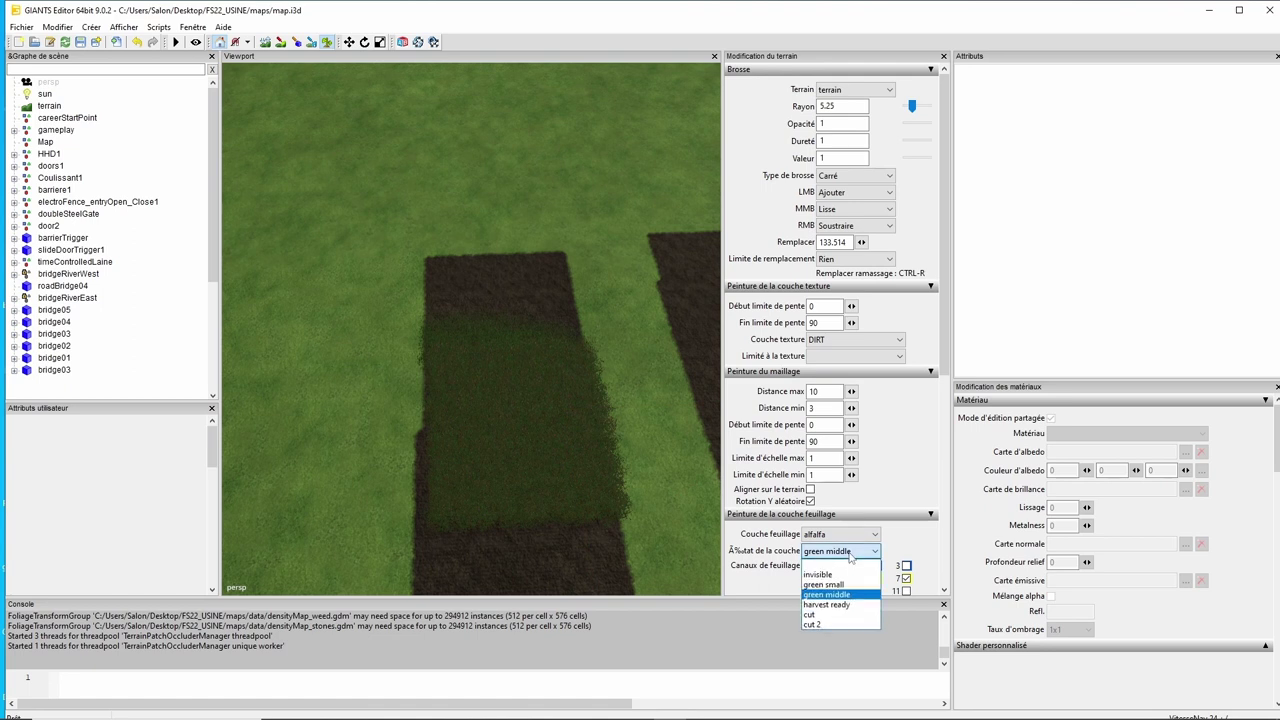
click(845, 606)
mouse_move(552, 475)
mouse_down()
mouse_move(532, 363)
mouse_move(491, 257)
mouse_up()
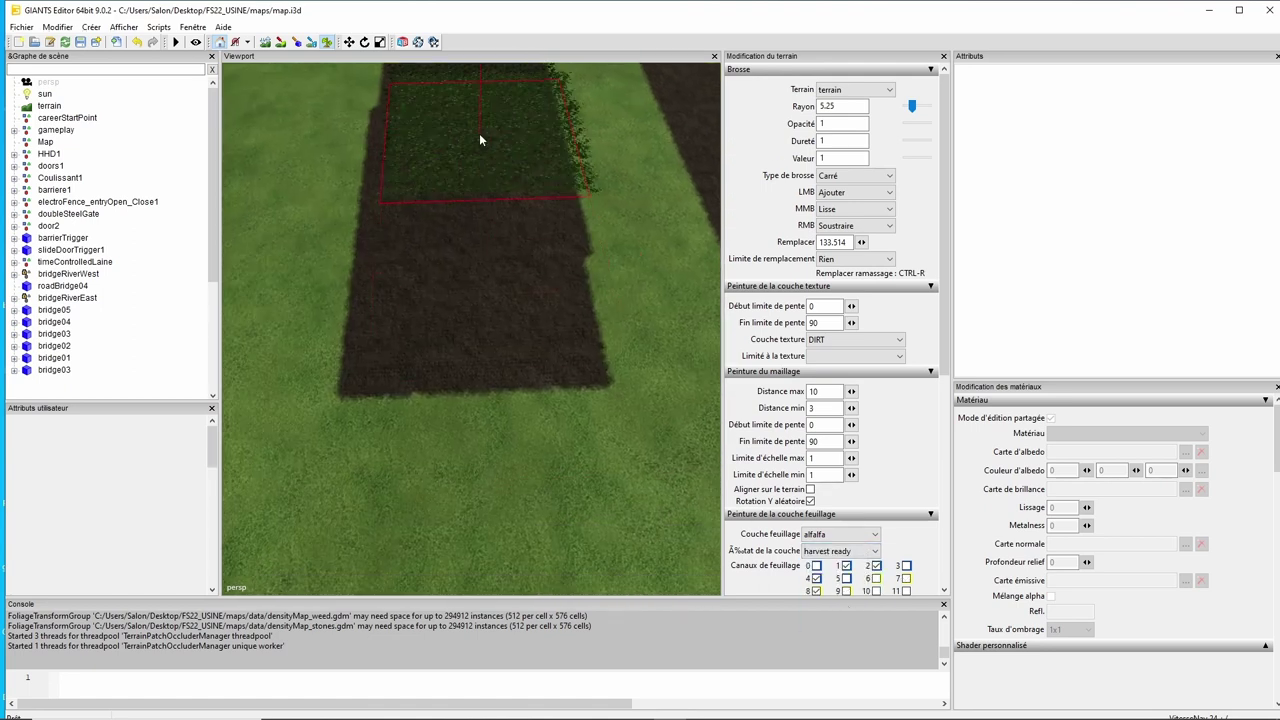
scroll(471, 225, up, 5)
mouse_move(519, 222)
mouse_down()
mouse_move(526, 260)
mouse_move(548, 170)
mouse_up()
scroll(548, 170, down, 5)
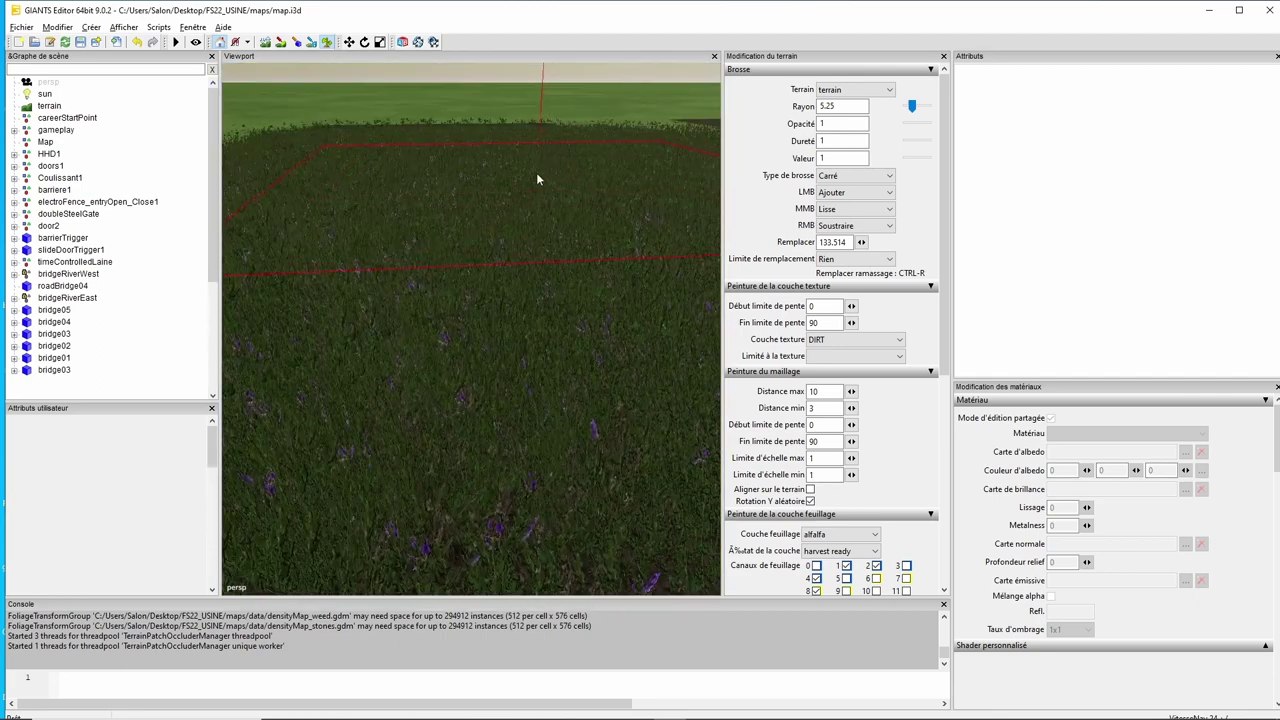
- Repaint the near part of the alfalfa patch in the cut state, followed by the cut 2 state
click(835, 551)
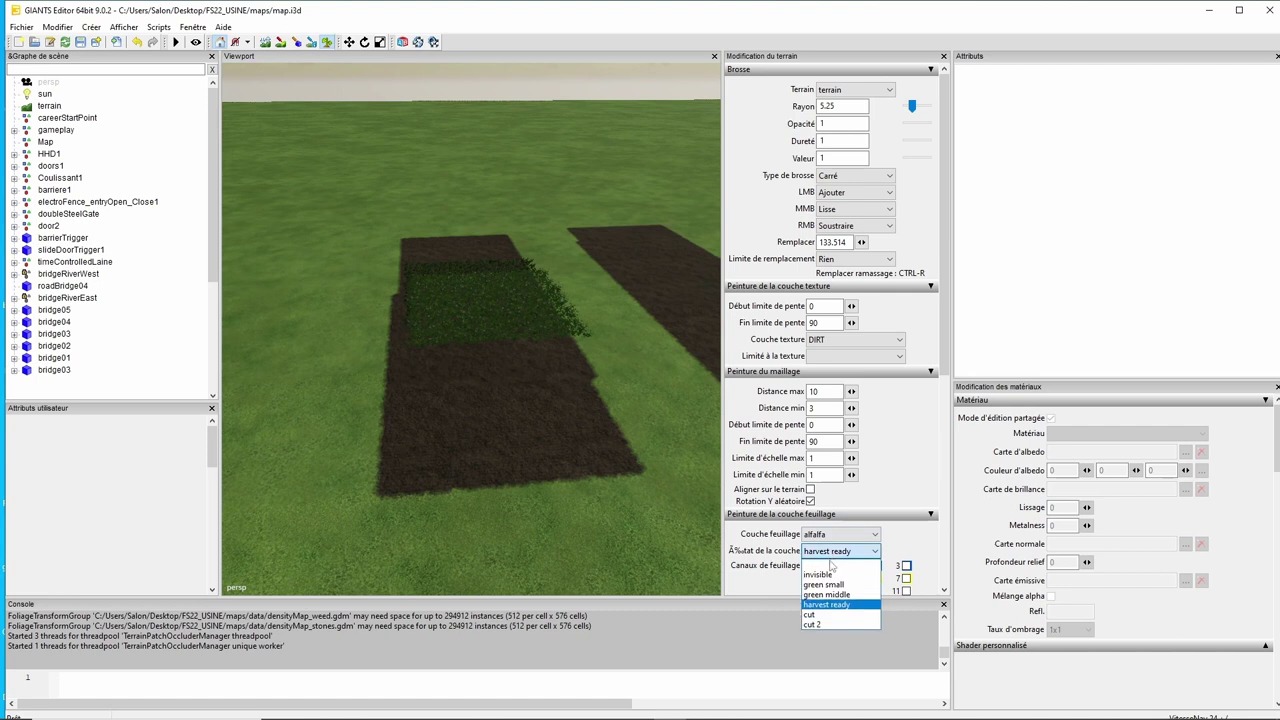
click(833, 615)
click(498, 342)
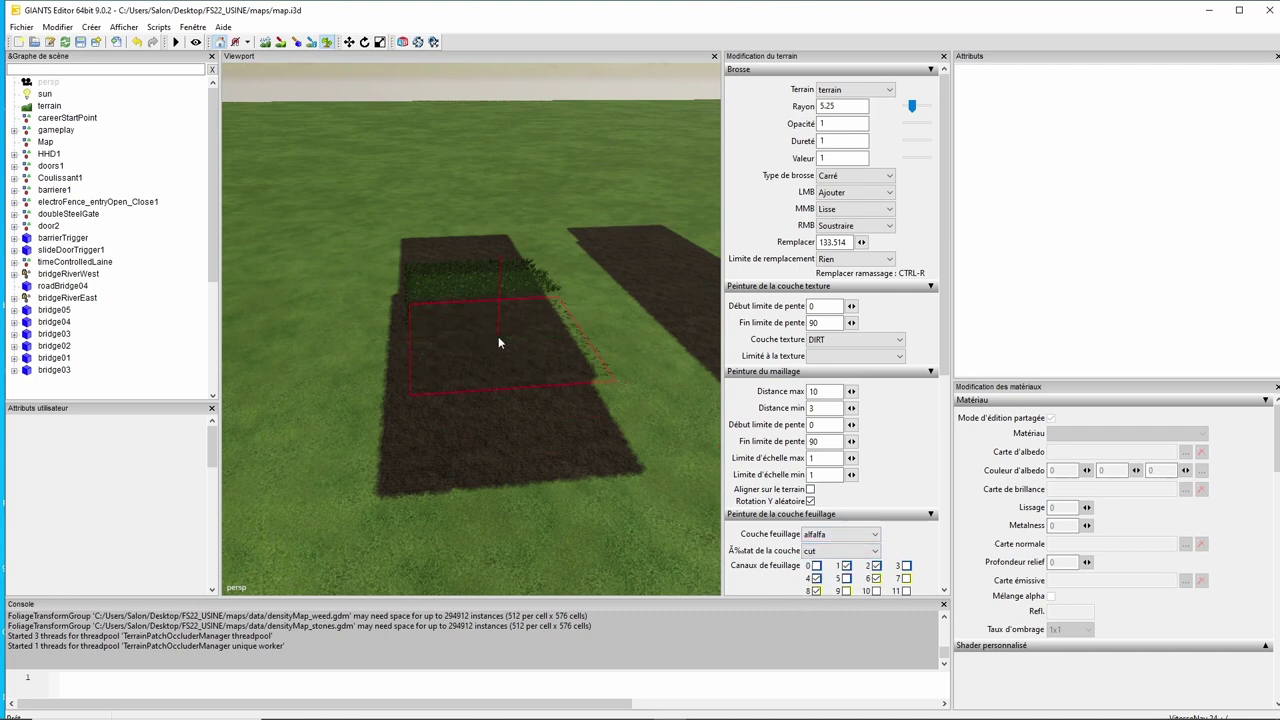
scroll(520, 350, up, 5)
scroll(562, 325, up, 2)
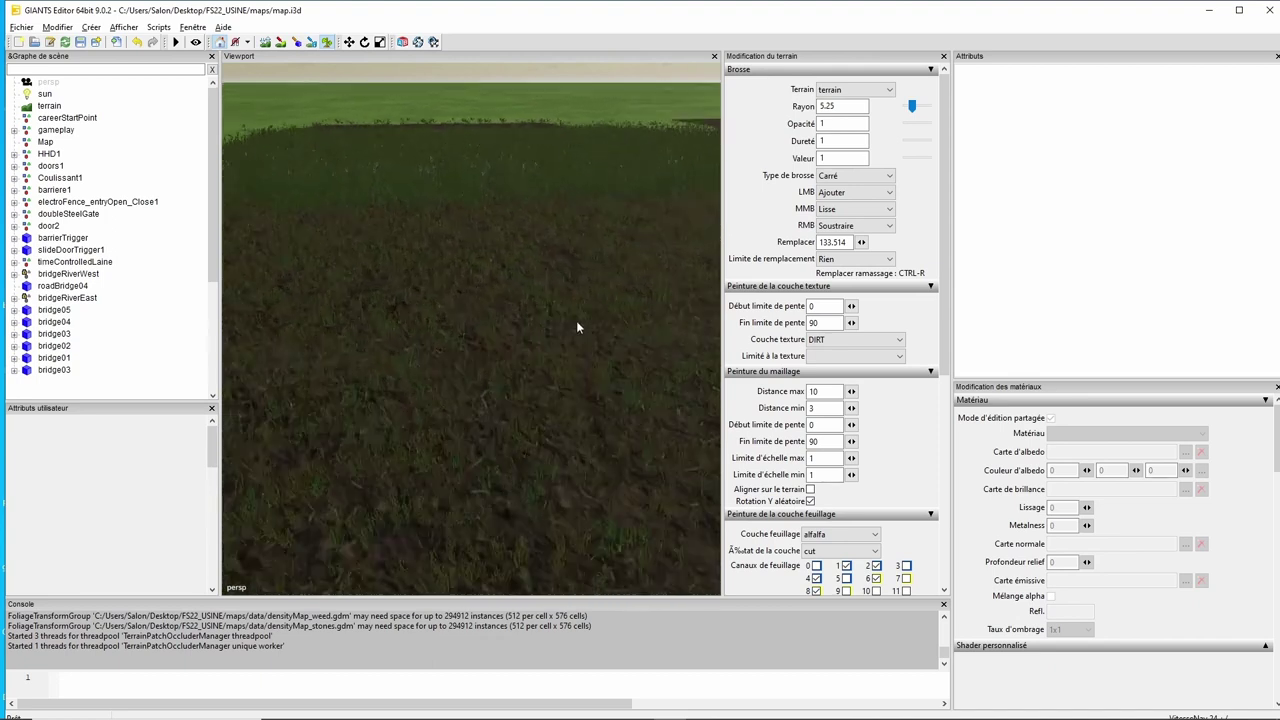
click(845, 551)
click(839, 622)
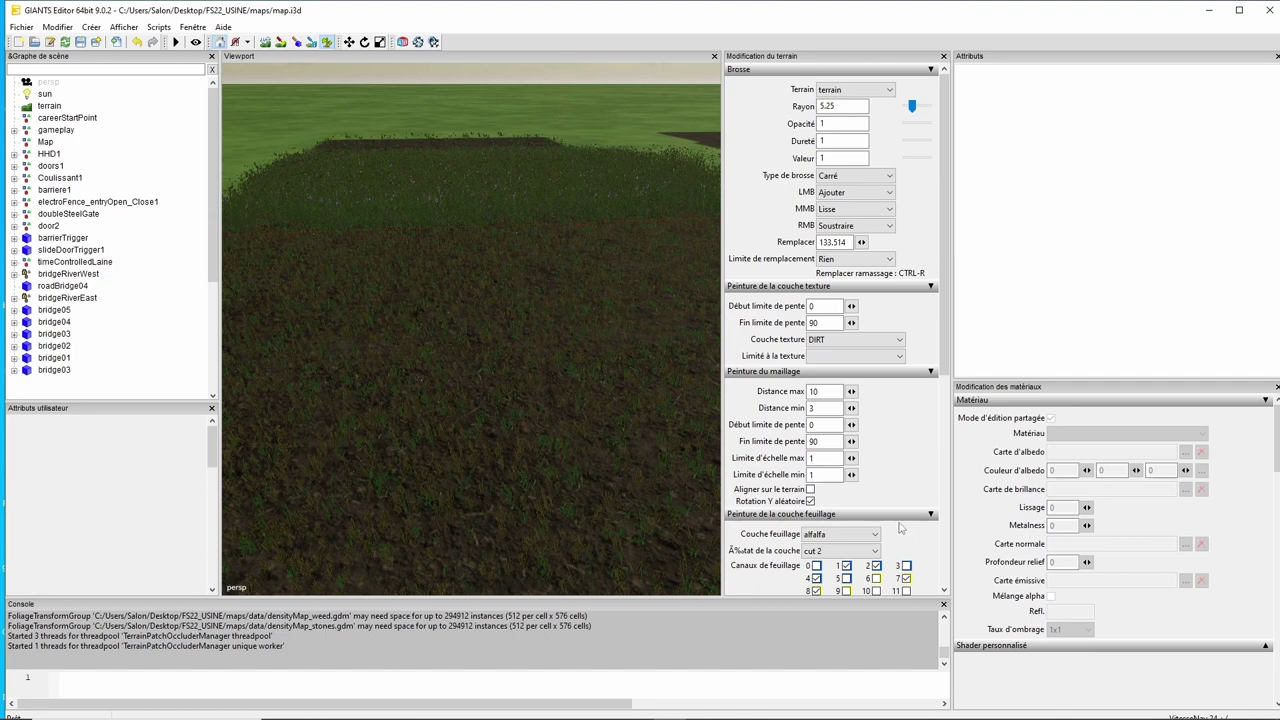
- Inspect the harvest-ready clover patch and switch the foliage layer to hops for the next empty cultivated strip
scroll(553, 324, up, 3)
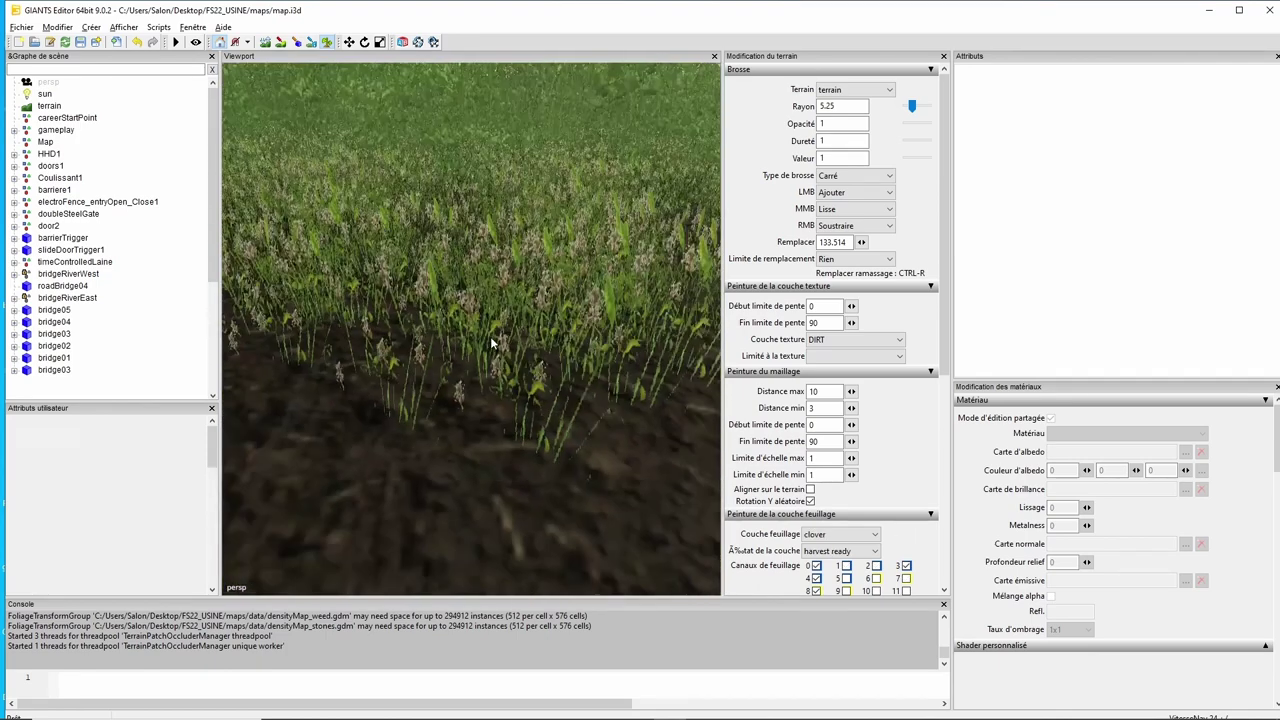
scroll(461, 363, down, 5)
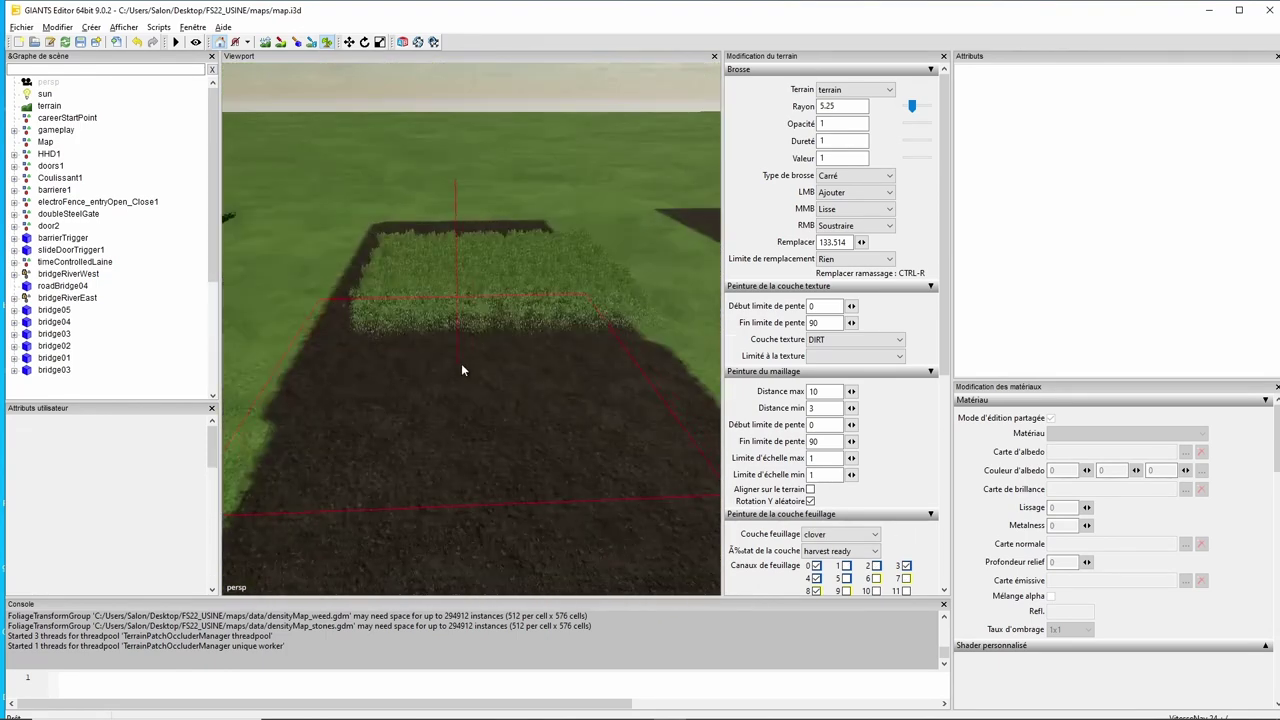
click(848, 535)
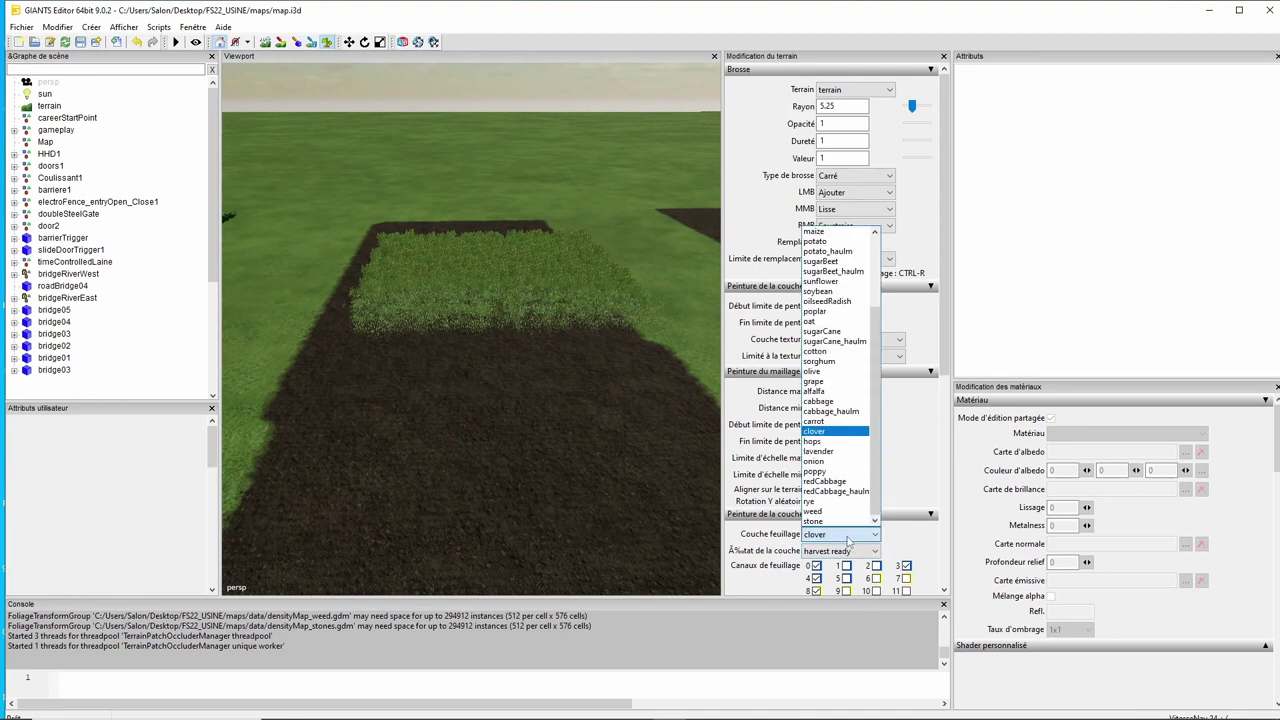
click(838, 442)
scroll(592, 325, up, 5)
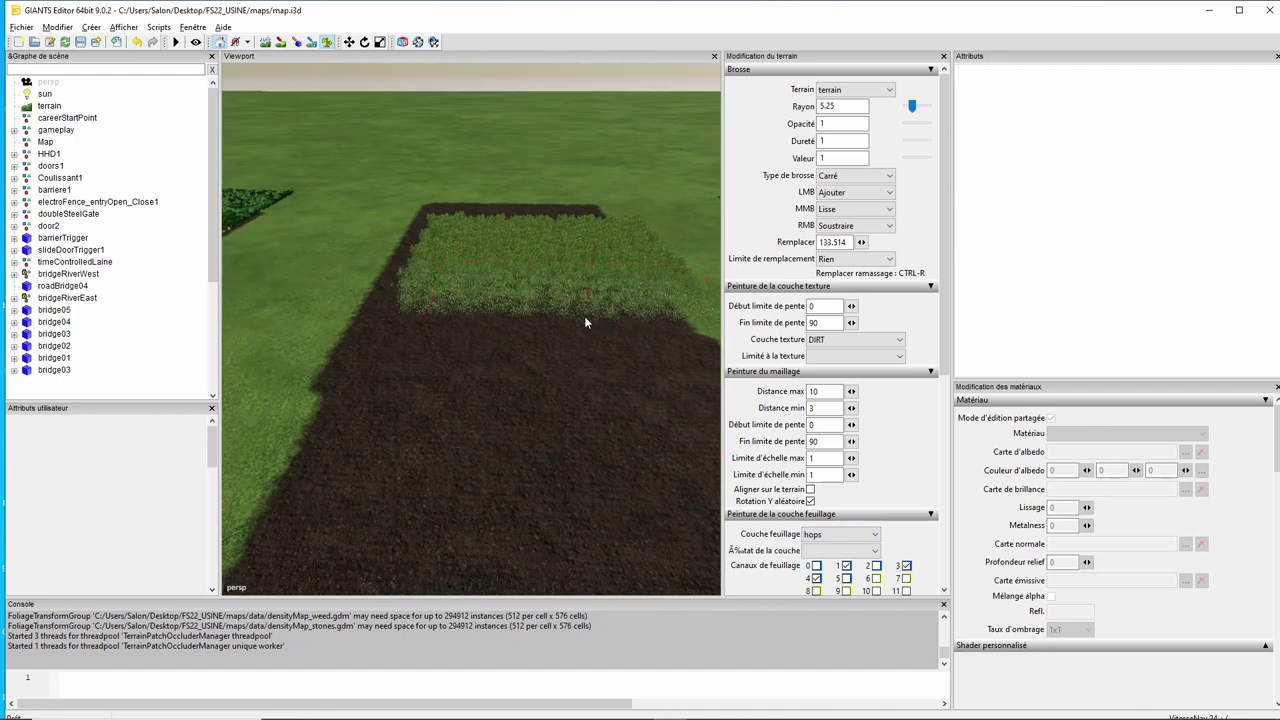
scroll(481, 370, down, 2)
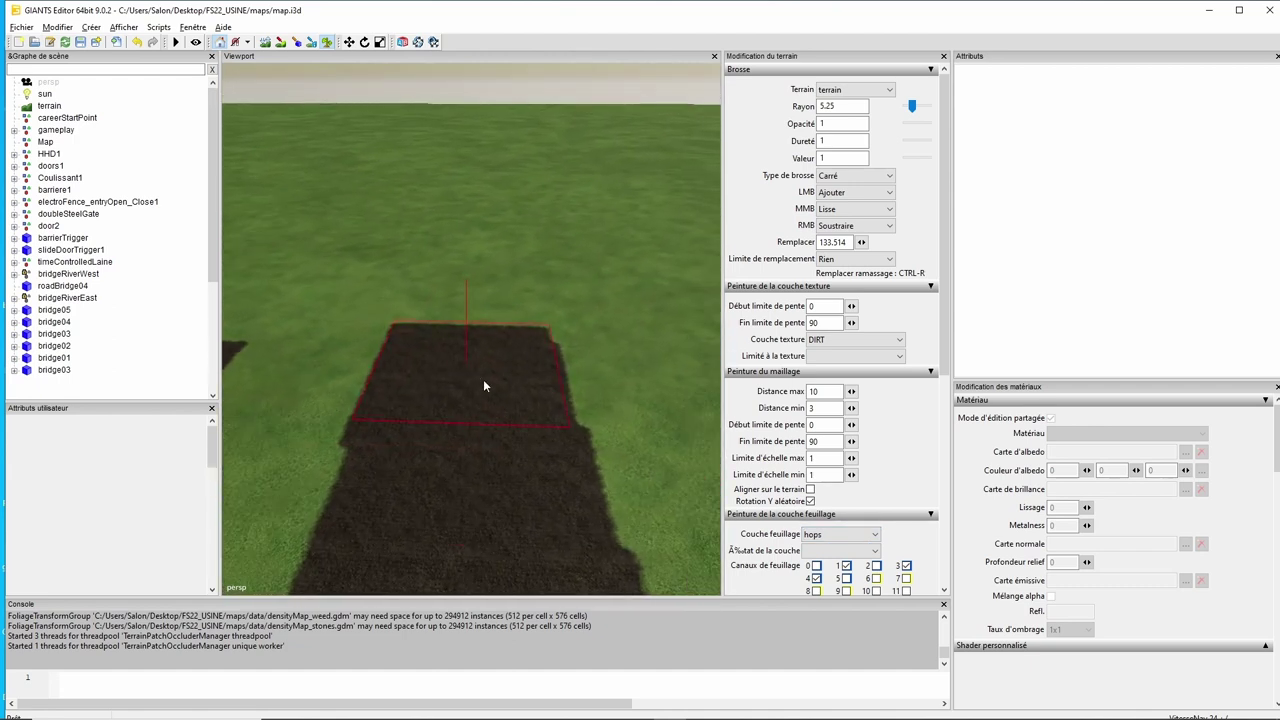
- Try the hops in the green small state on the end of the empty cultivated strip
click(840, 551)
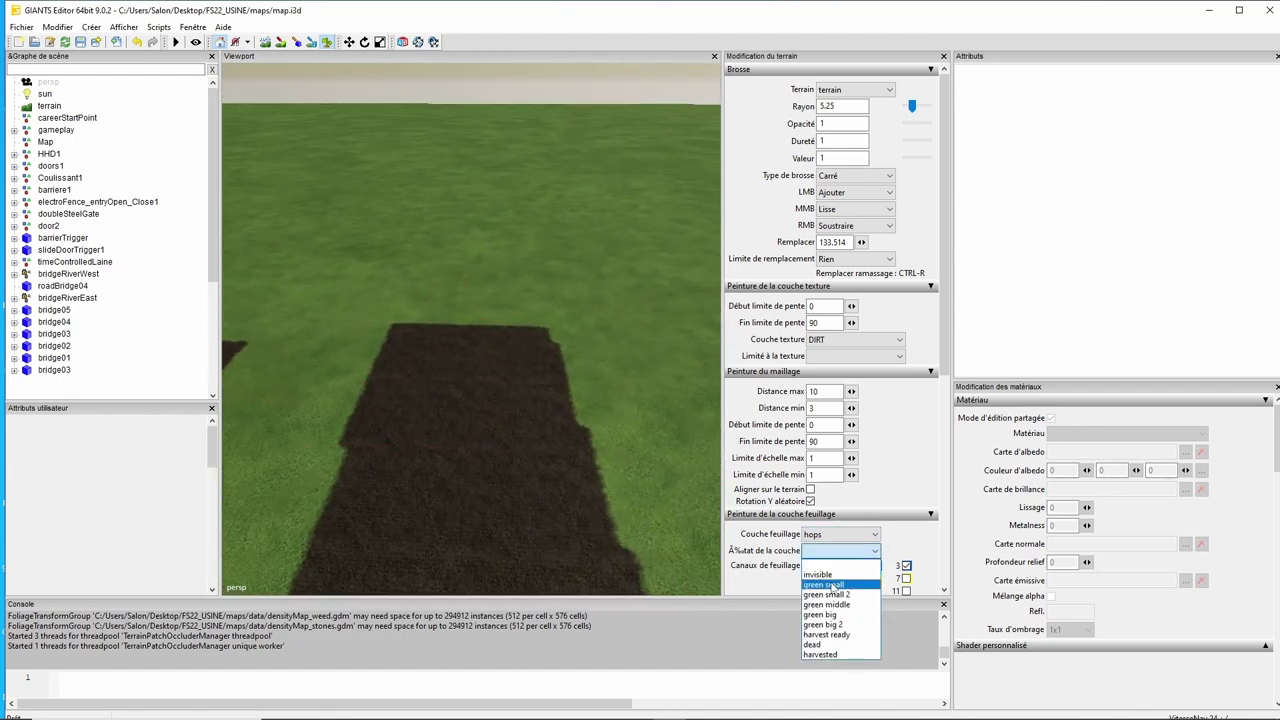
click(830, 579)
scroll(484, 370, up, 5)
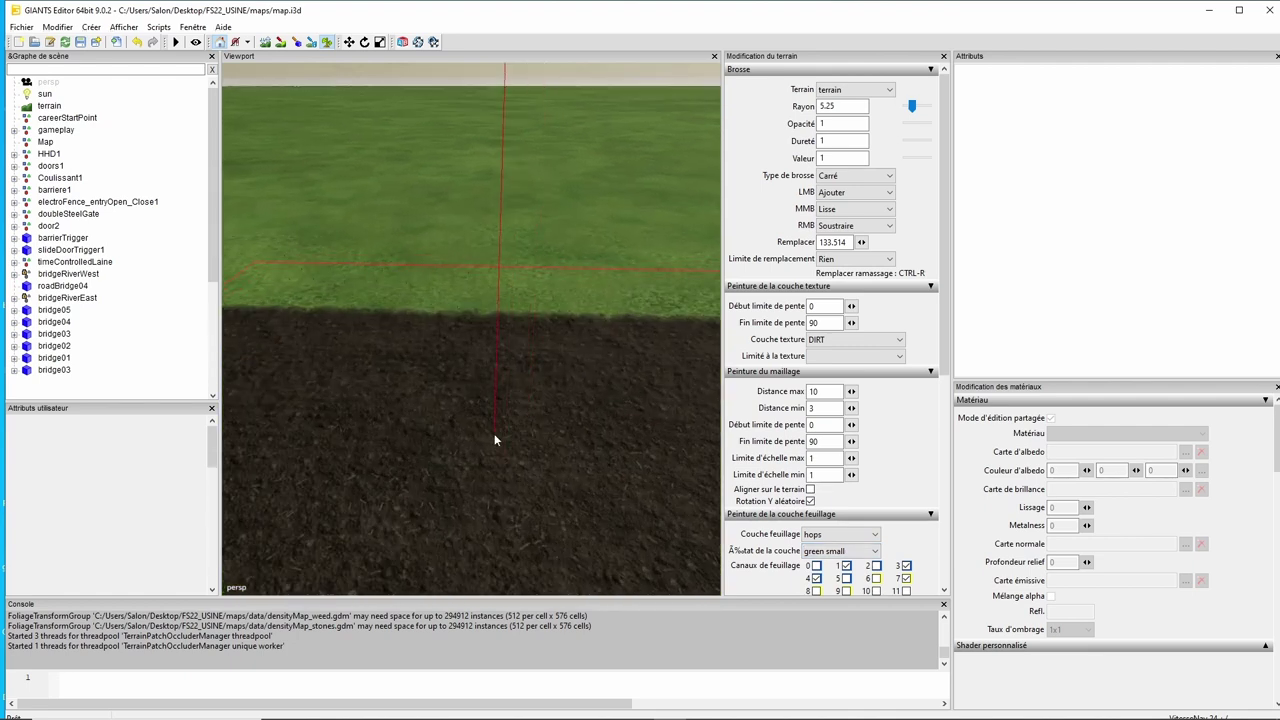
scroll(515, 398, down, 4)
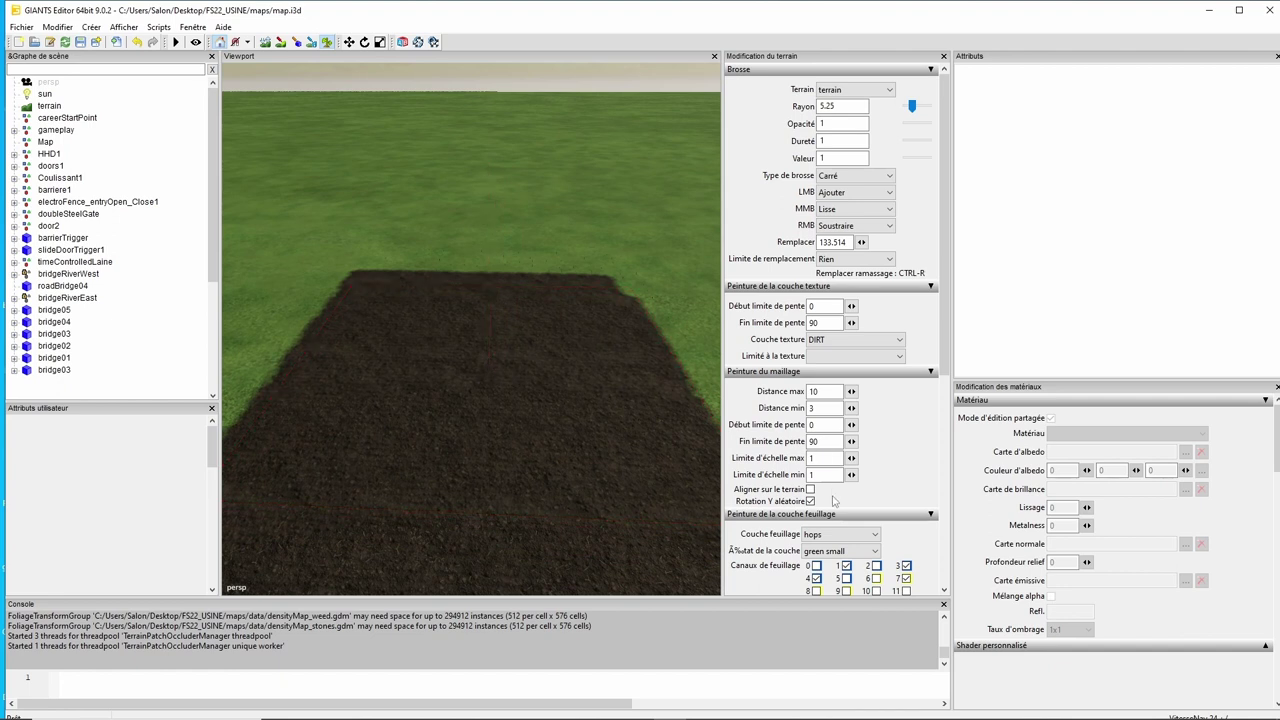
- Set the hops state to harvest ready and paint a patch on the empty cultivated strip
click(829, 553)
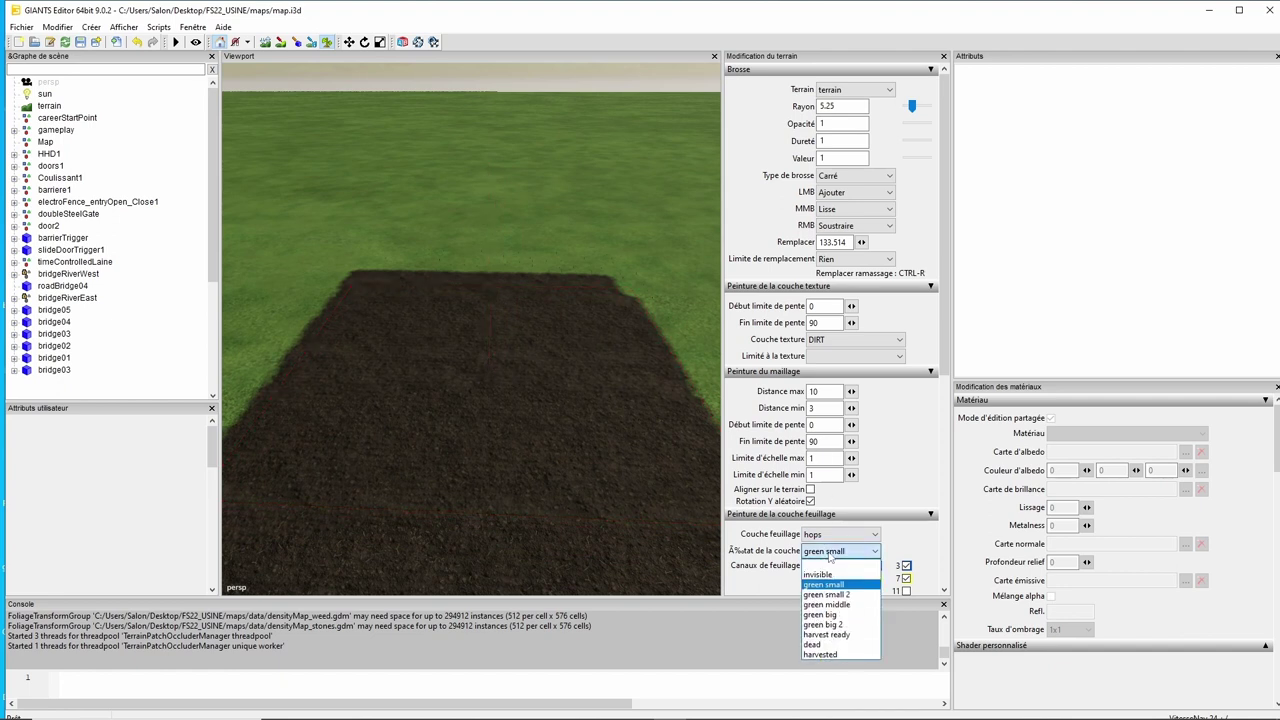
click(837, 636)
click(517, 400)
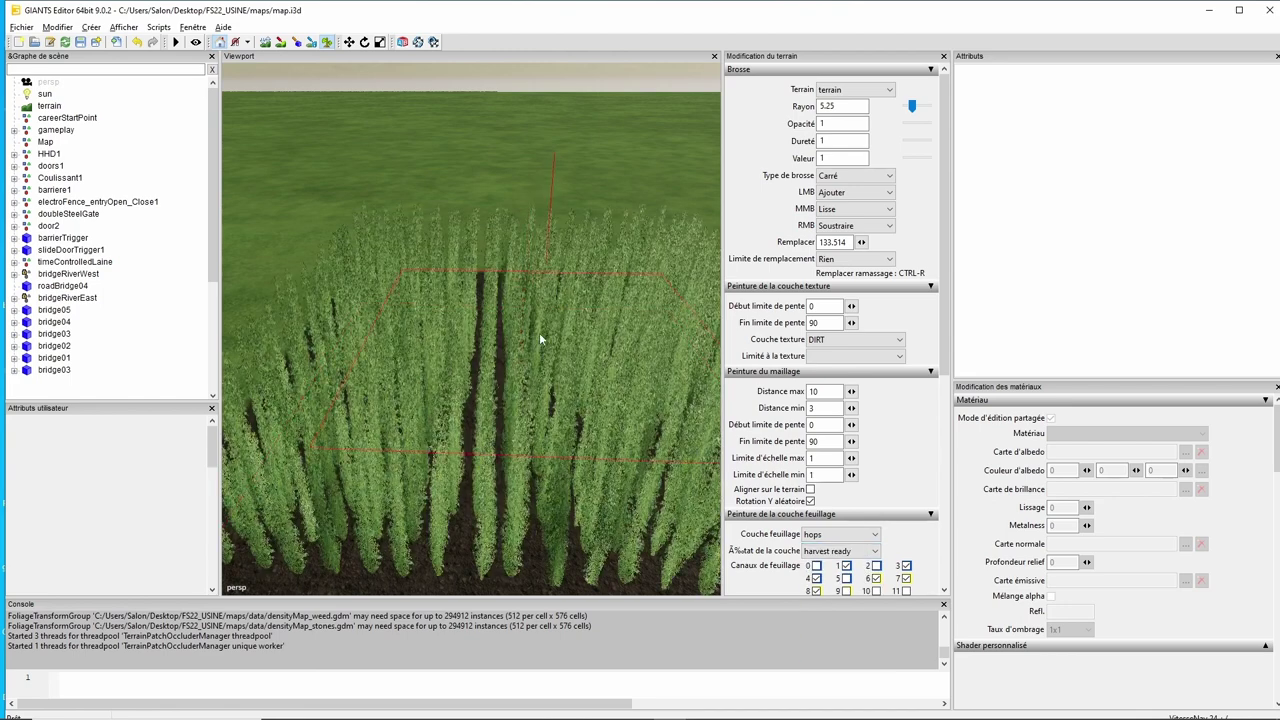
- Inspect the harvest-ready hops patch, and paint lavender in a green and the harvest ready state on the next empty cultivated strip
scroll(539, 332, up, 5)
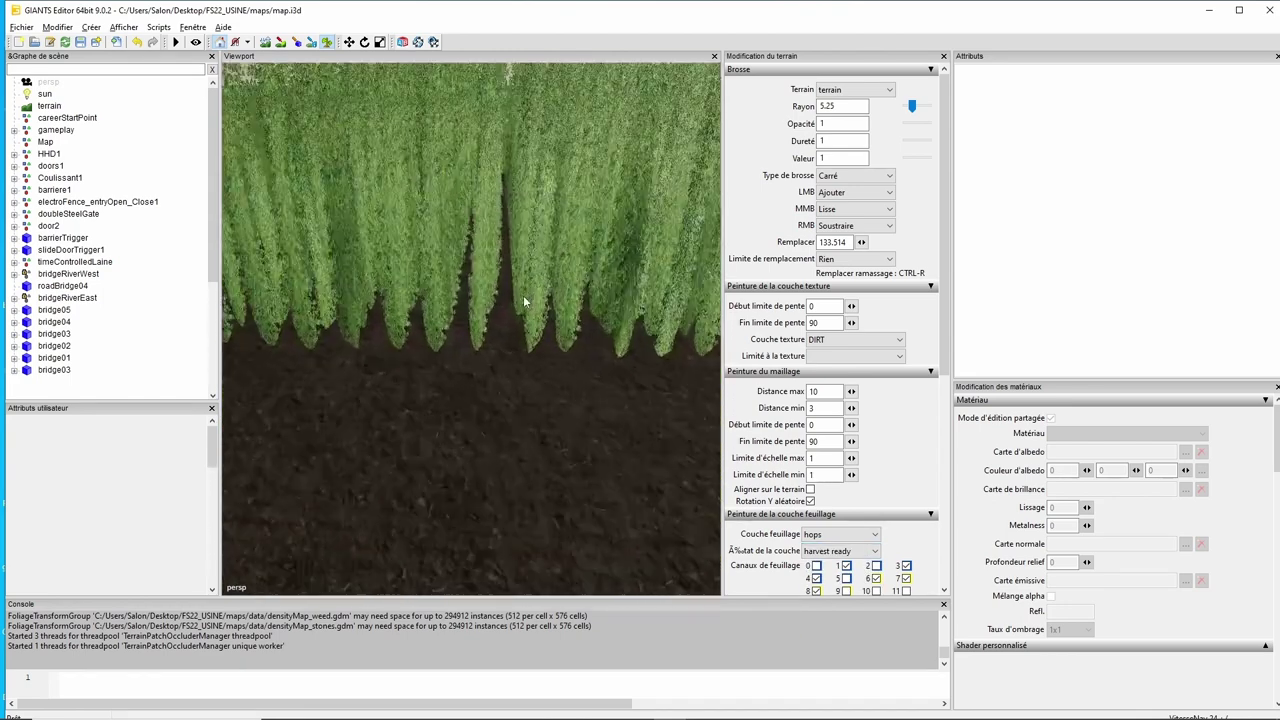
scroll(524, 302, up, 6)
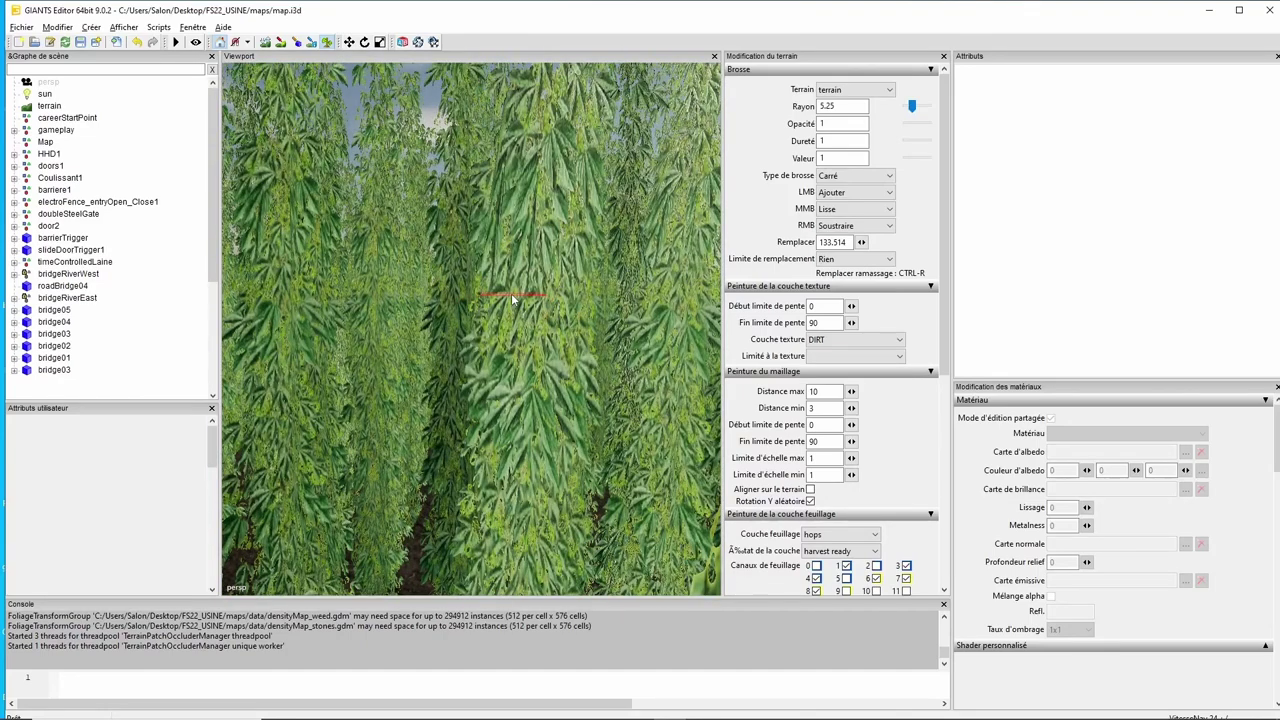
scroll(512, 298, down, 8)
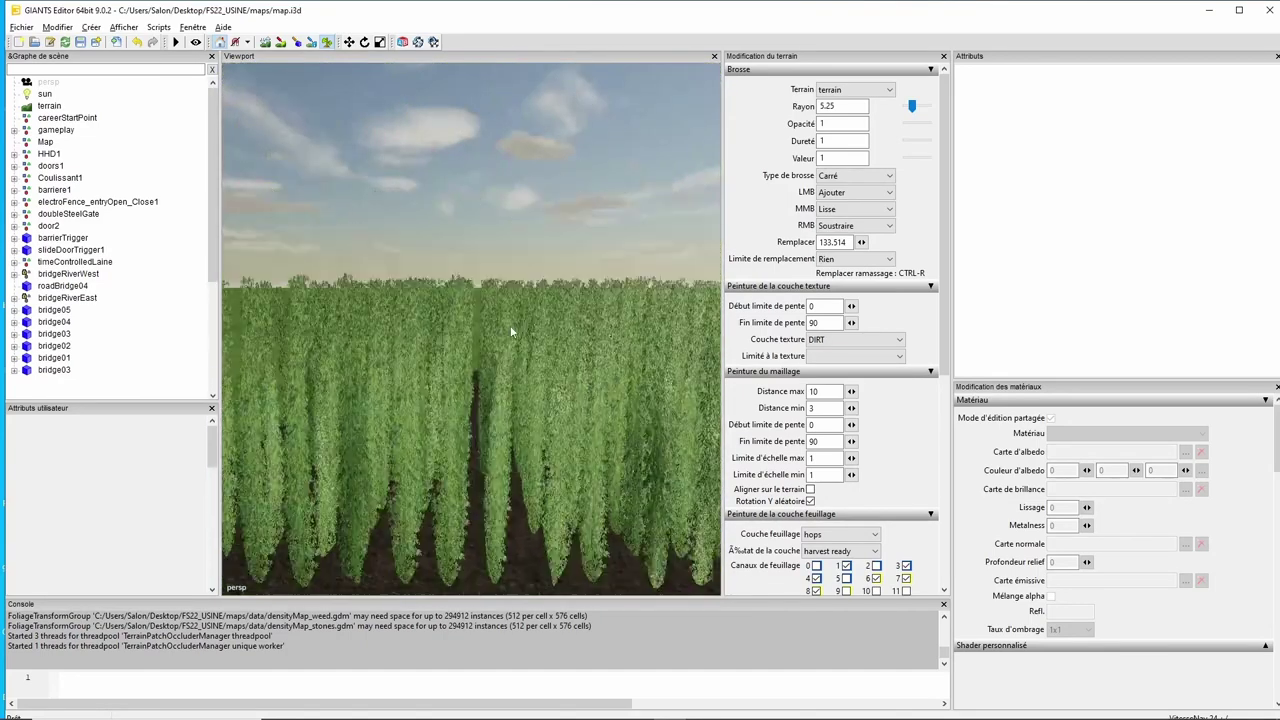
scroll(507, 350, down, 8)
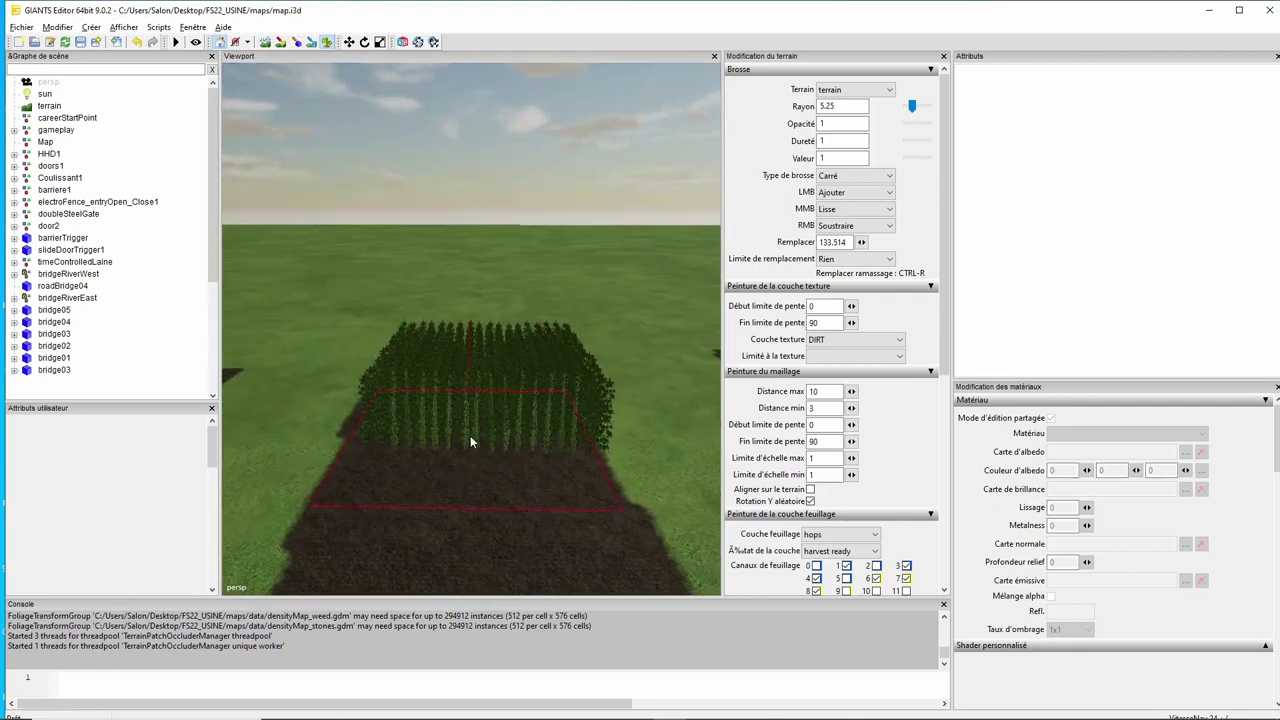
click(840, 534)
click(830, 455)
drag(494, 420, 527, 467)
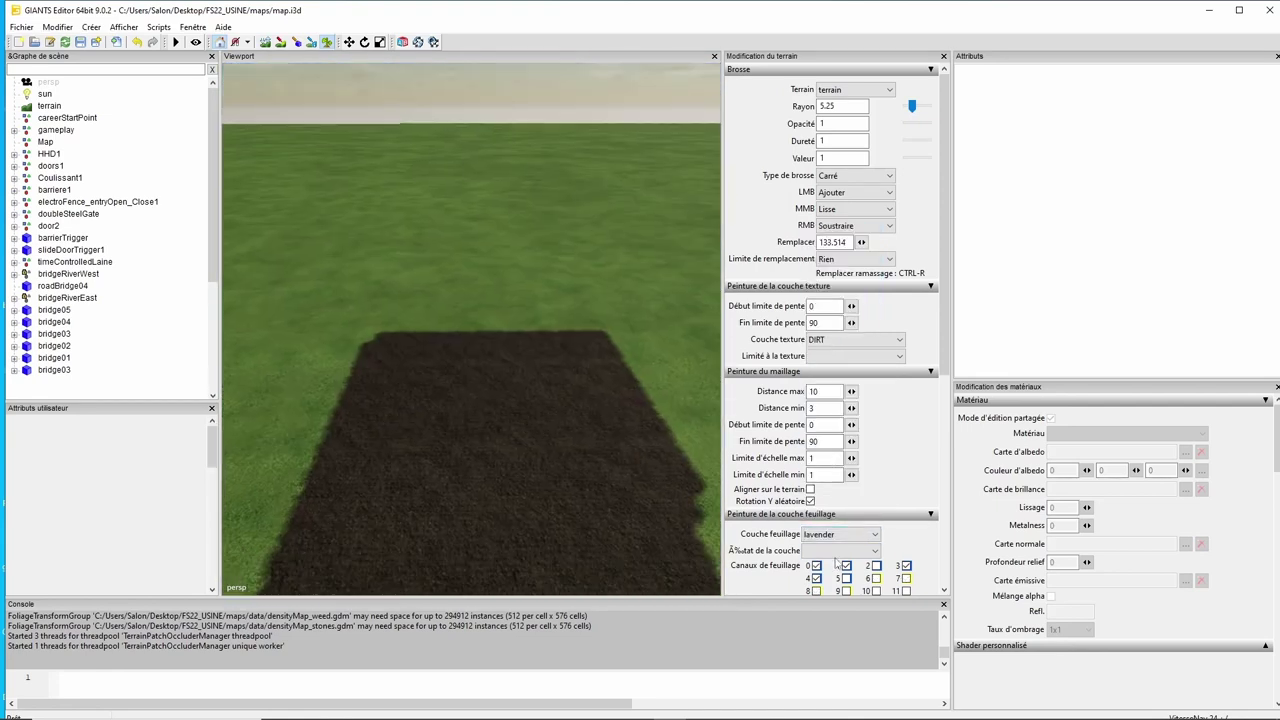
click(838, 615)
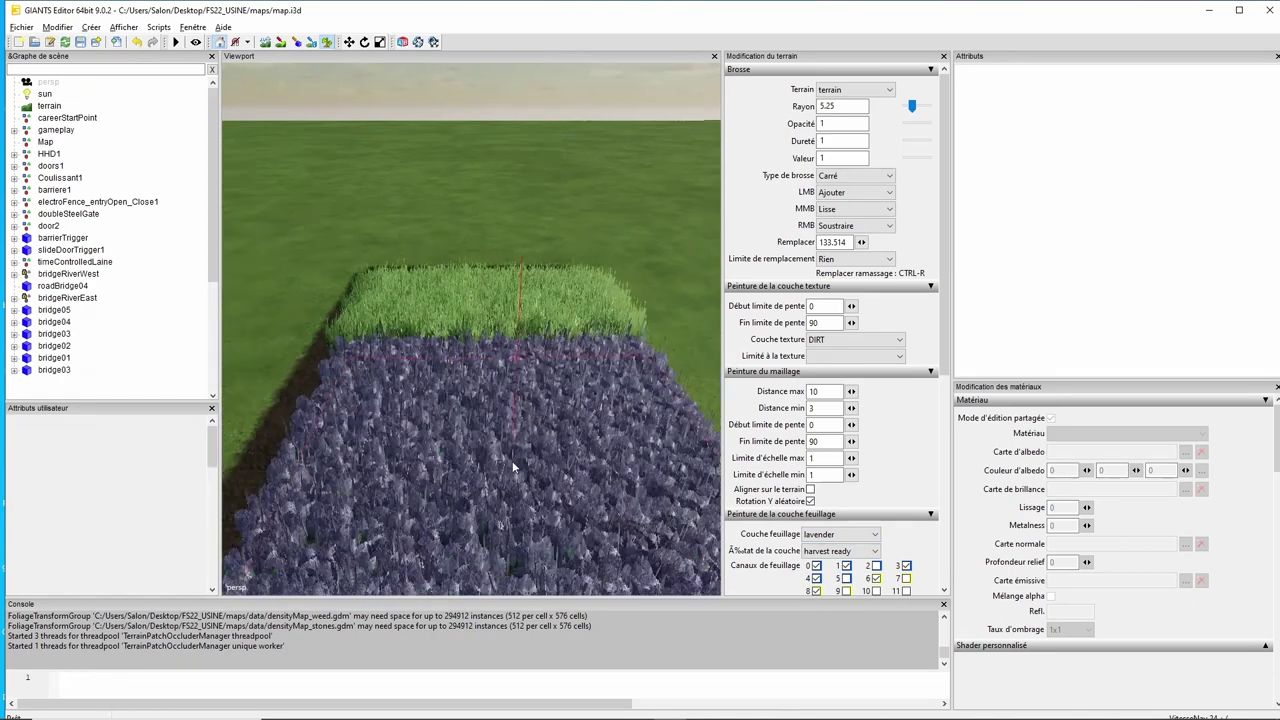
- Paint onion in the green small state on the next empty strip and set its state to harvest ready
click(840, 534)
click(840, 540)
click(840, 550)
click(823, 584)
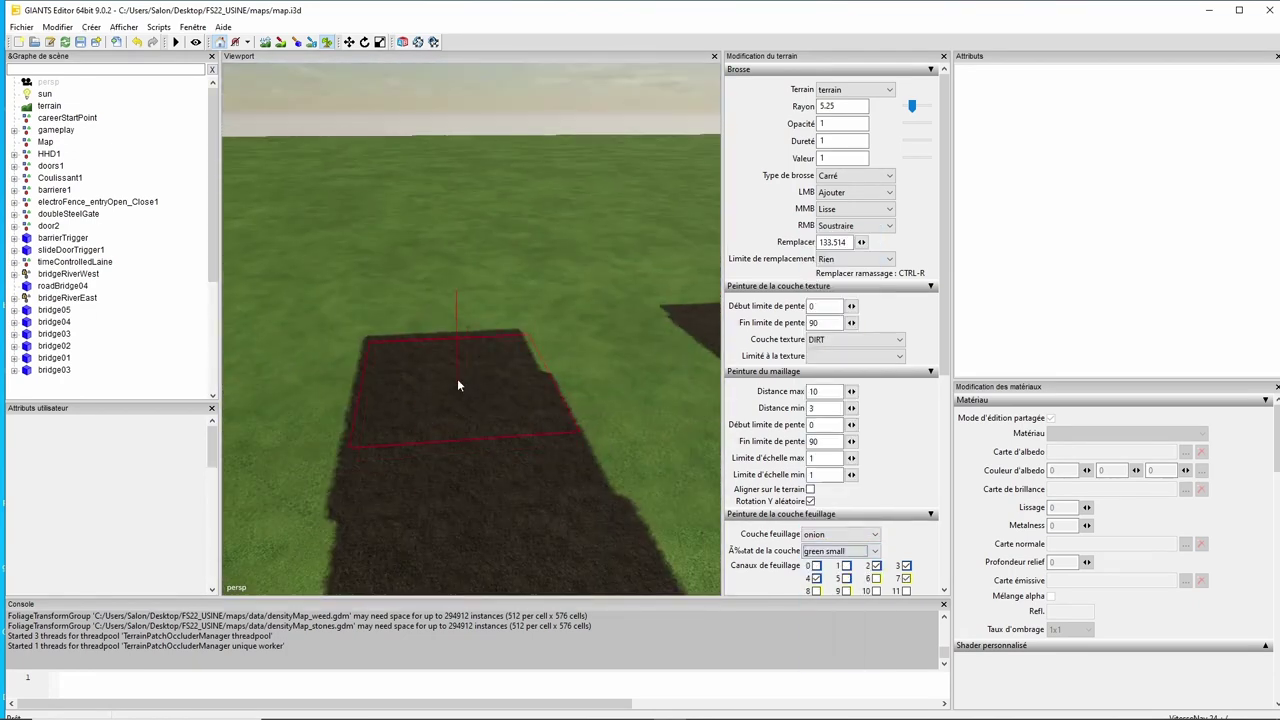
drag(457, 378, 498, 388)
click(840, 550)
click(830, 644)
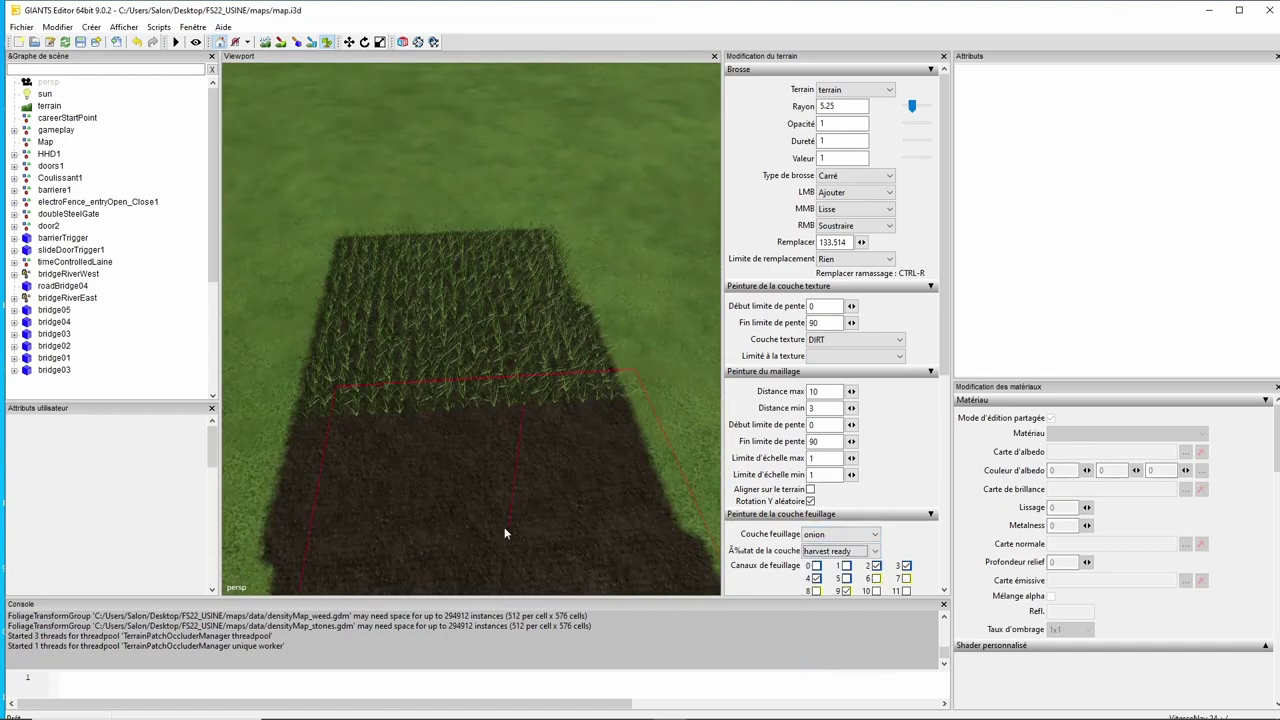
- Paint poppy in the green small and harvest ready states at the end of the next empty cultivated strip
click(840, 534)
click(815, 471)
click(840, 550)
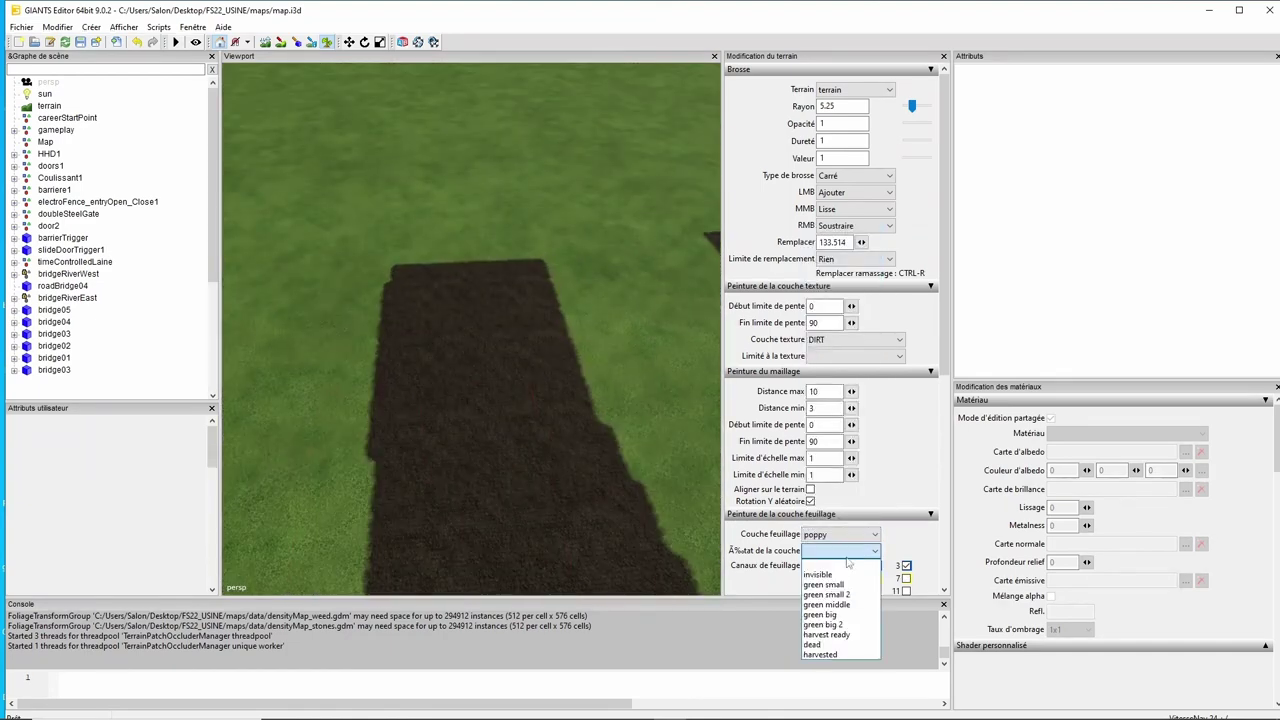
click(823, 584)
mouse_move(484, 315)
mouse_down()
mouse_move(560, 378)
mouse_move(528, 402)
mouse_up()
click(868, 552)
click(865, 636)
scroll(560, 390, up, 5)
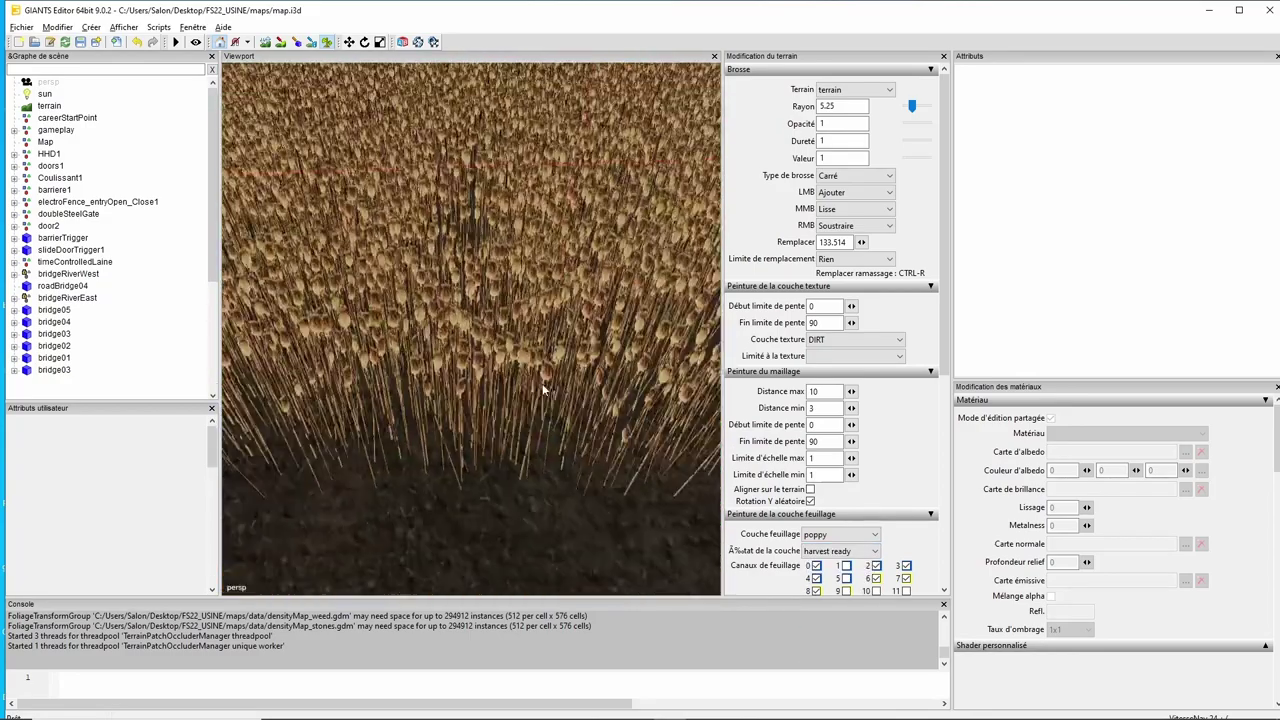
scroll(525, 331, down, 8)
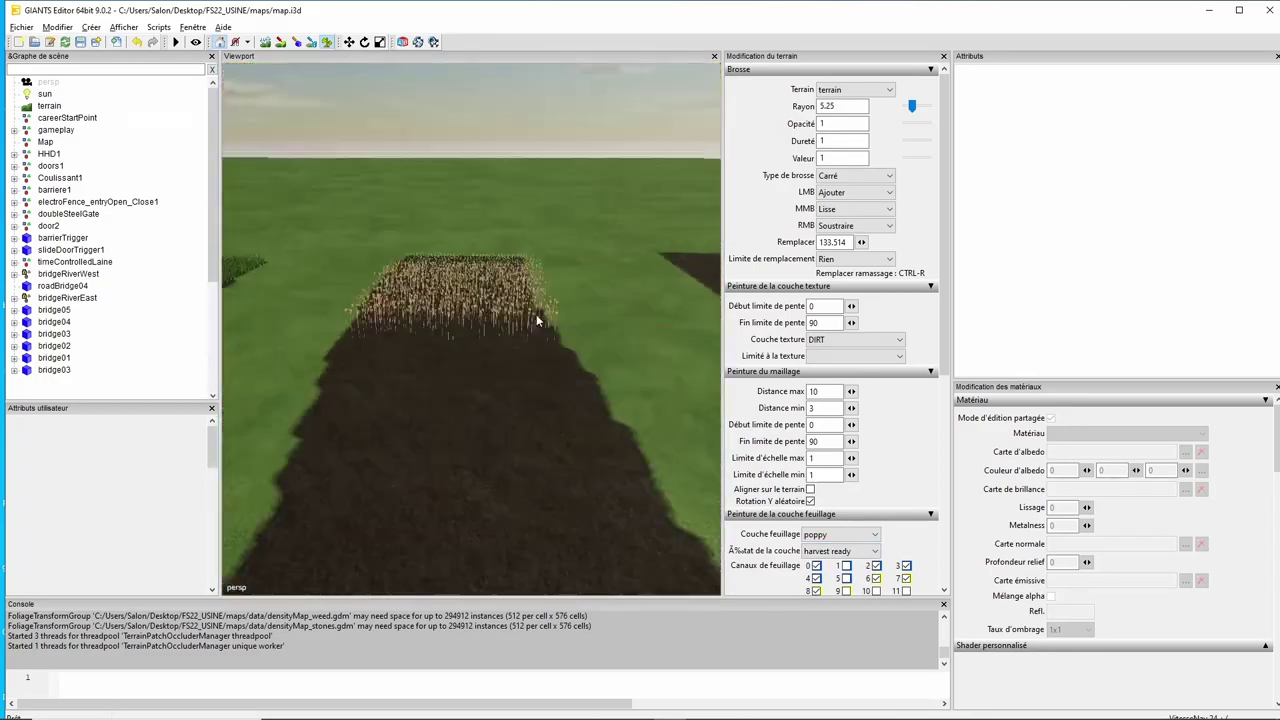
- Switch the foliage layer to redCabbage and paint its early growth on the poppy strip, using the green small state
click(815, 538)
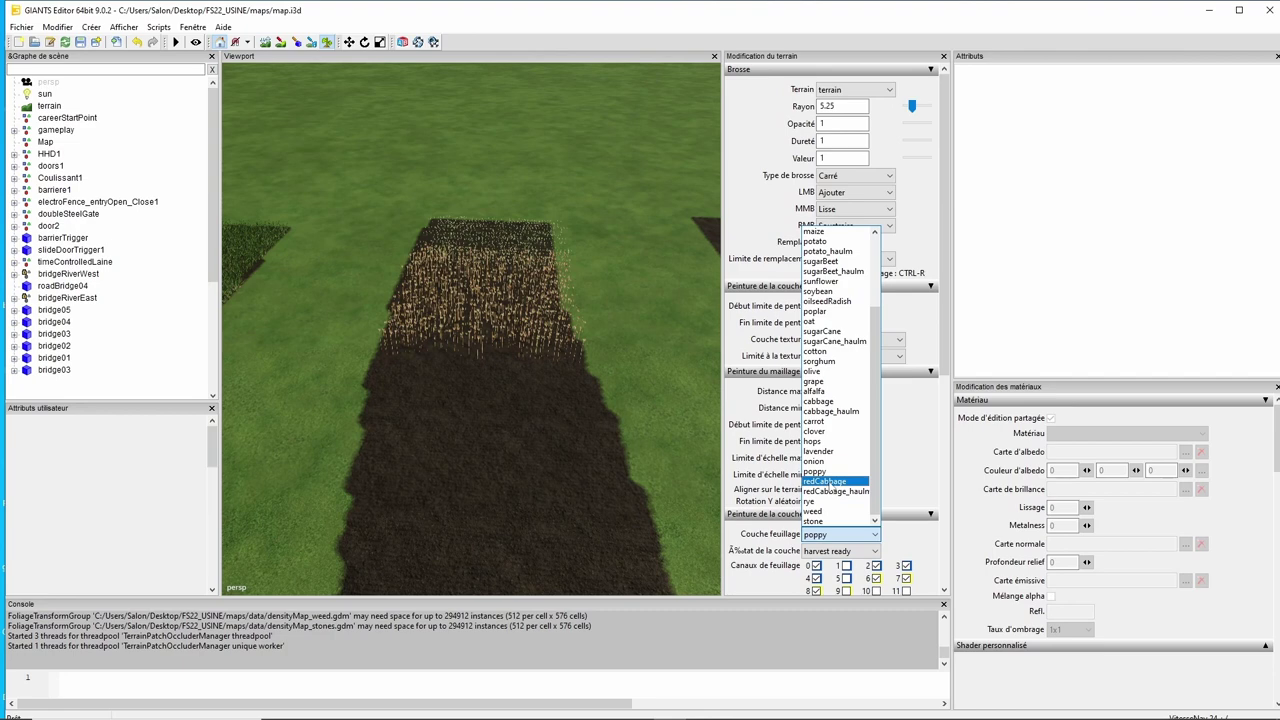
click(831, 484)
drag(500, 335, 535, 427)
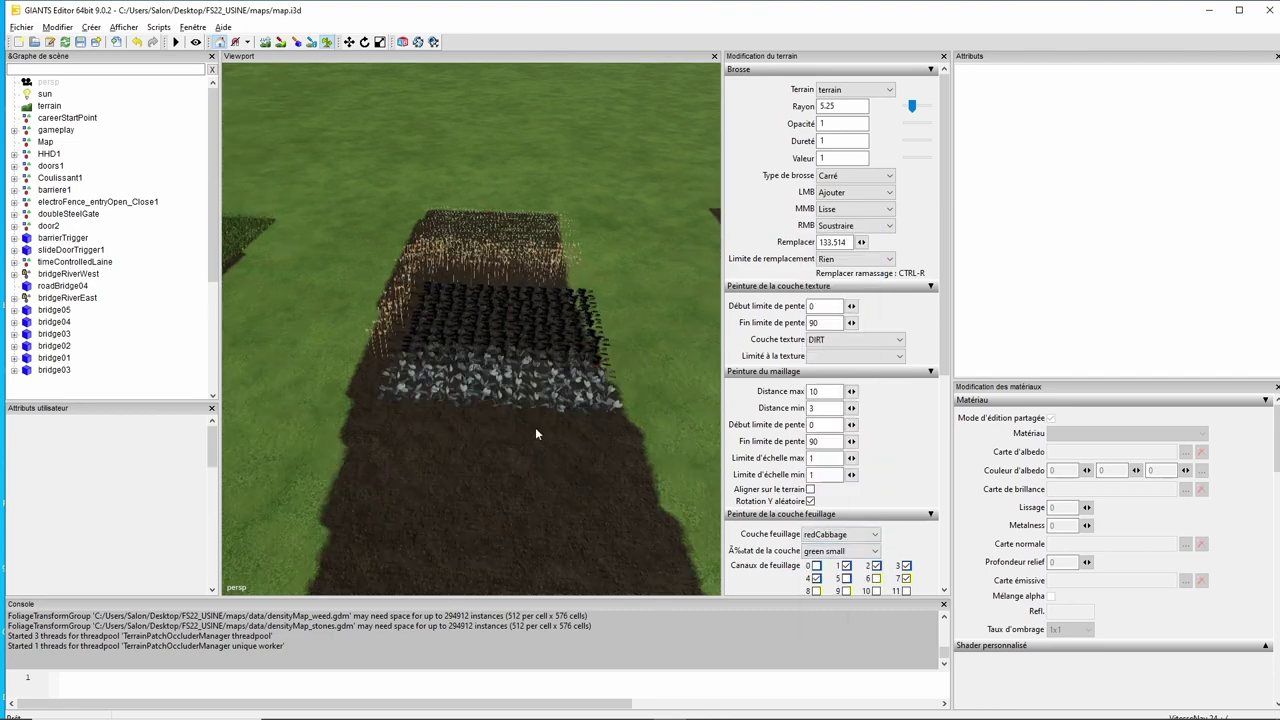
scroll(535, 427, up, 5)
- Set the redCabbage state to harvest ready and paint a patch on the near part of the same strip
click(840, 551)
click(835, 612)
scroll(432, 456, down, 5)
drag(432, 456, 493, 434)
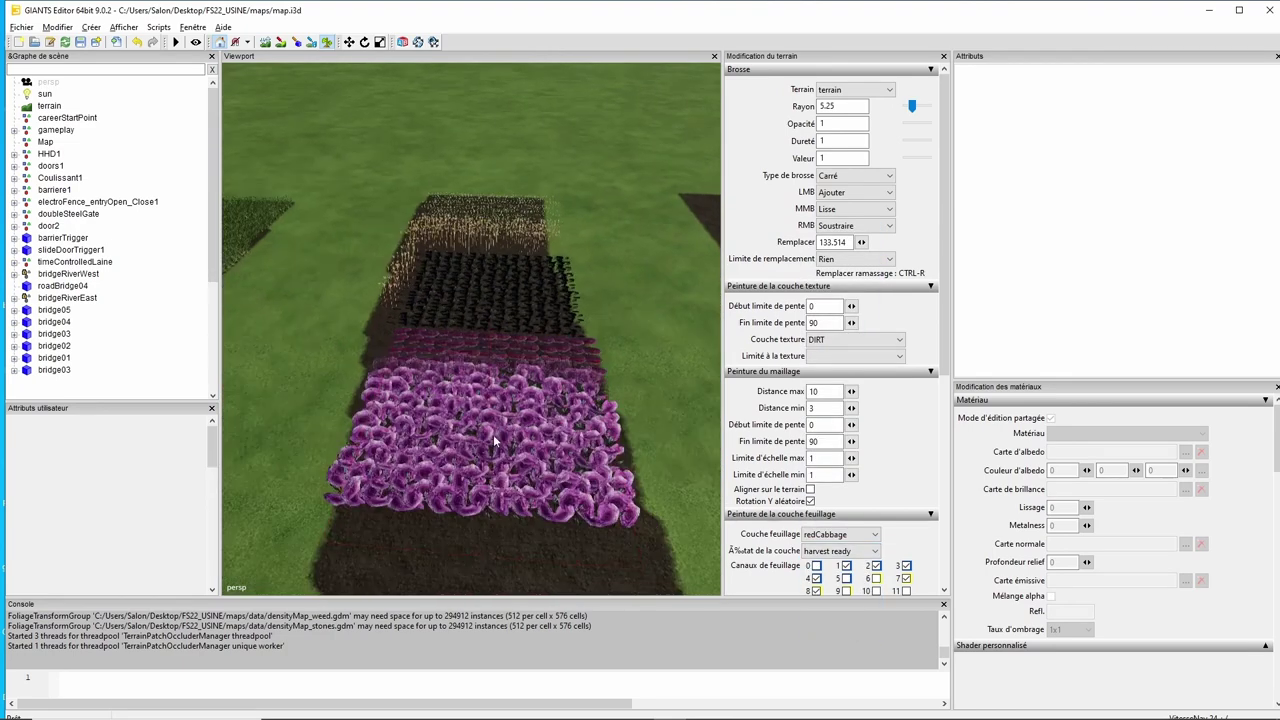
scroll(548, 348, up, 5)
scroll(548, 348, down, 5)
- Paint rye on the next empty cultivated strip in the green small 2 state, followed by a harvest ready patch
click(875, 534)
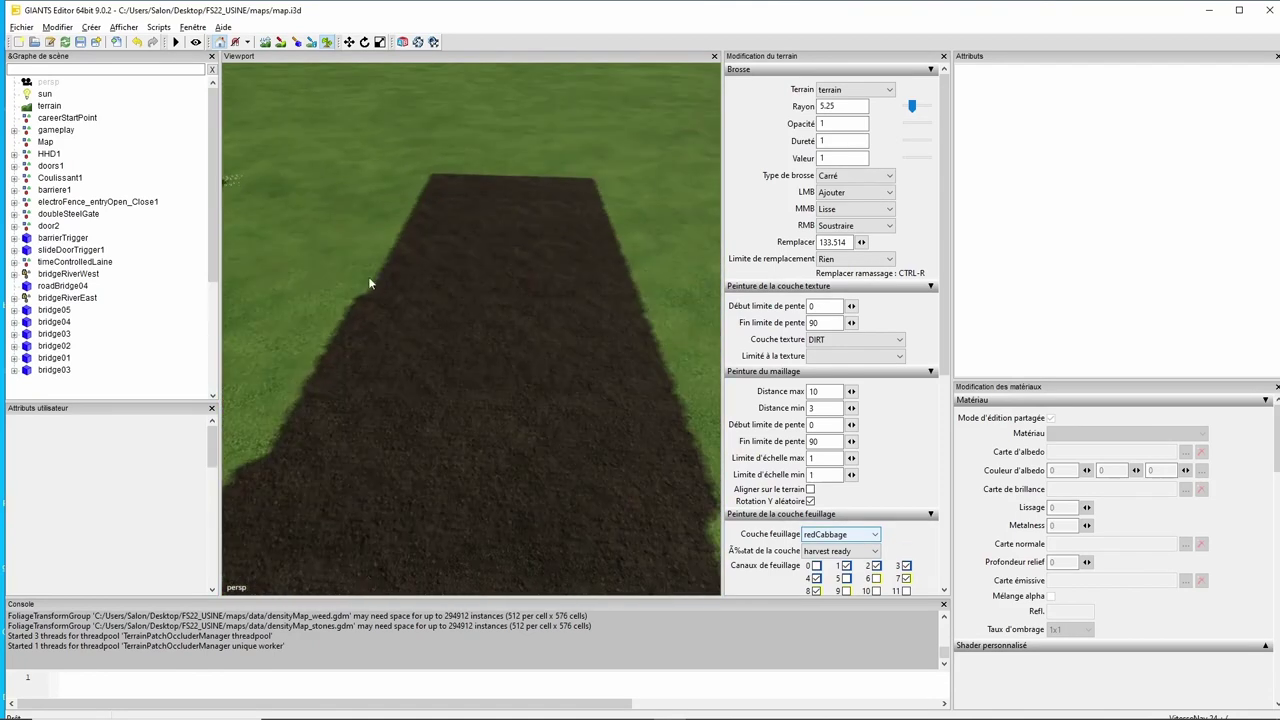
click(840, 534)
click(830, 514)
click(840, 551)
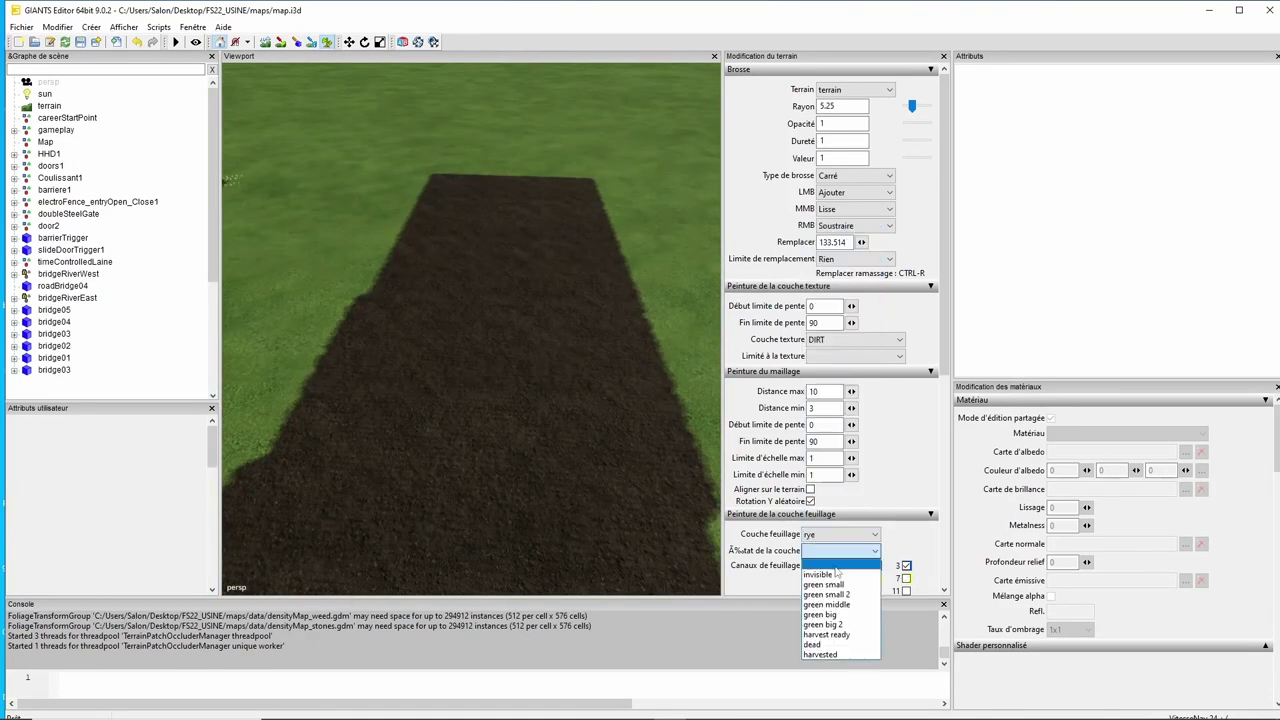
click(845, 596)
click(840, 551)
mouse_move(471, 366)
mouse_down()
mouse_move(480, 530)
mouse_move(552, 432)
mouse_up()
click(826, 634)
scroll(552, 432, down, 6)
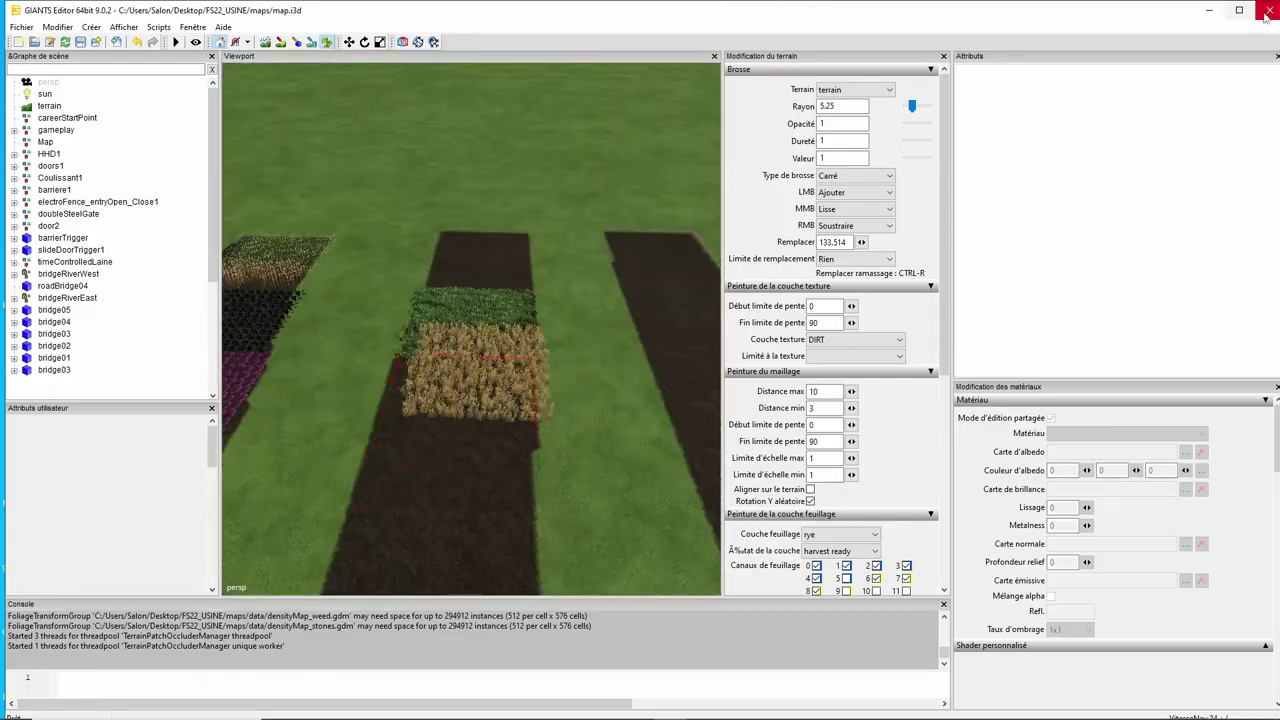
- Close the editor, saving the map, and reopen map.i3d from the FS22_USINE maps folder in GIANTS Editor 9.0.2
click(1266, 10)
click(672, 369)
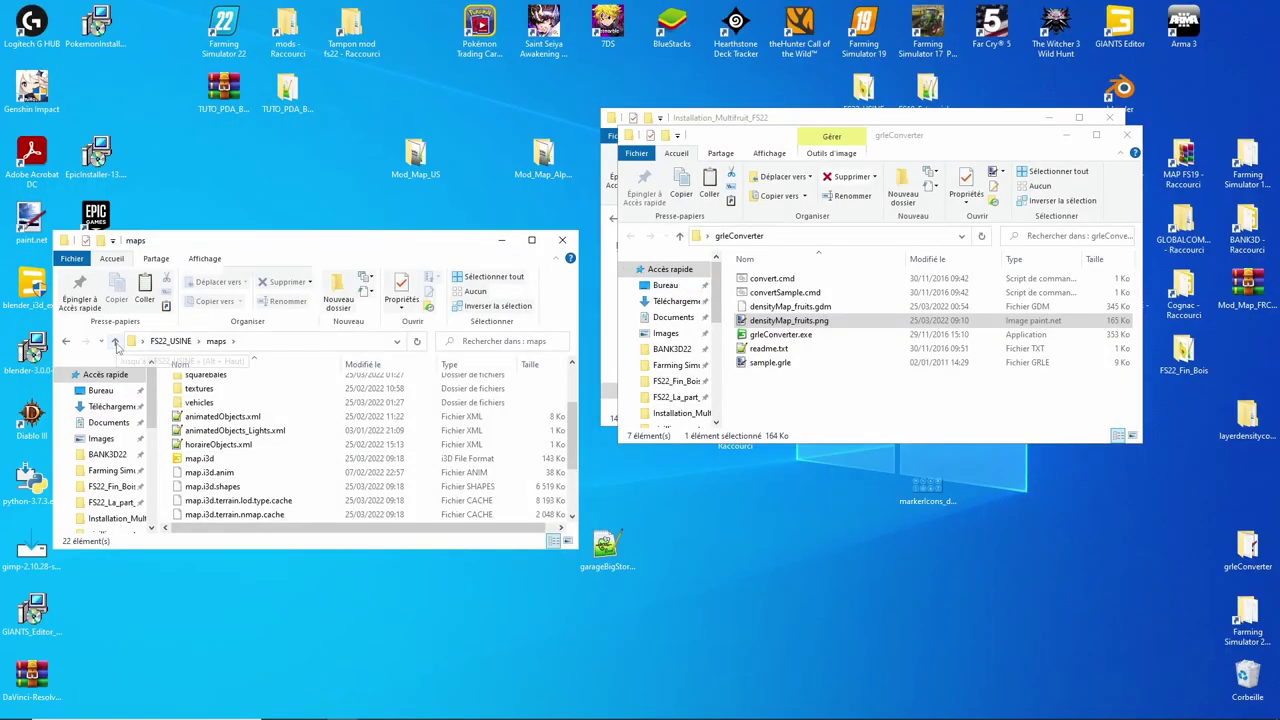
click(116, 342)
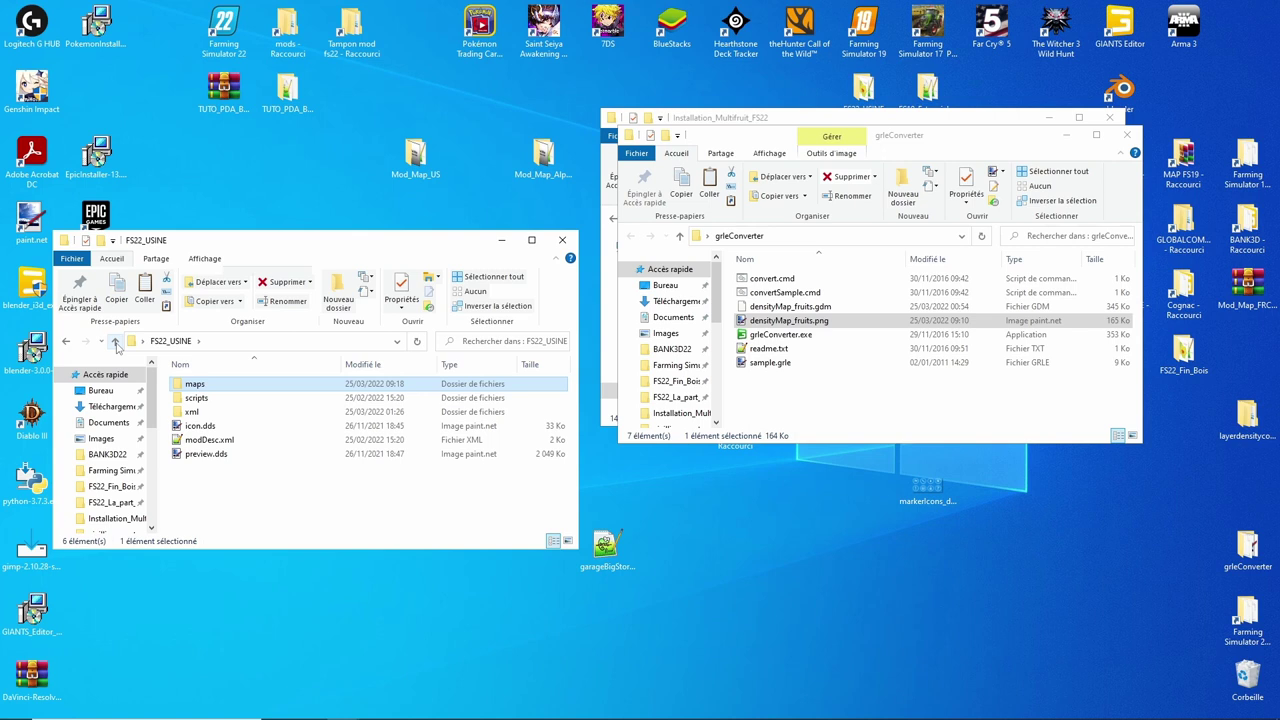
mouse_move(252, 489)
mouse_down()
mouse_move(202, 450)
mouse_move(234, 478)
mouse_up()
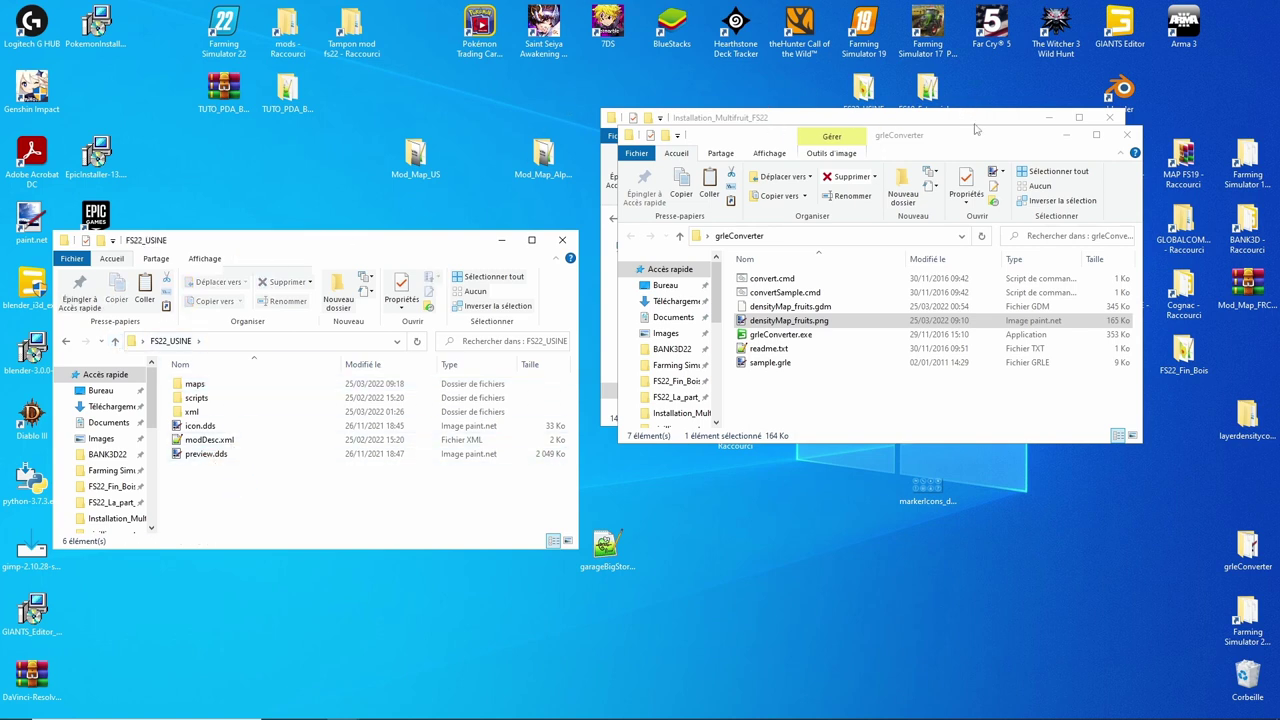
double_click(197, 385)
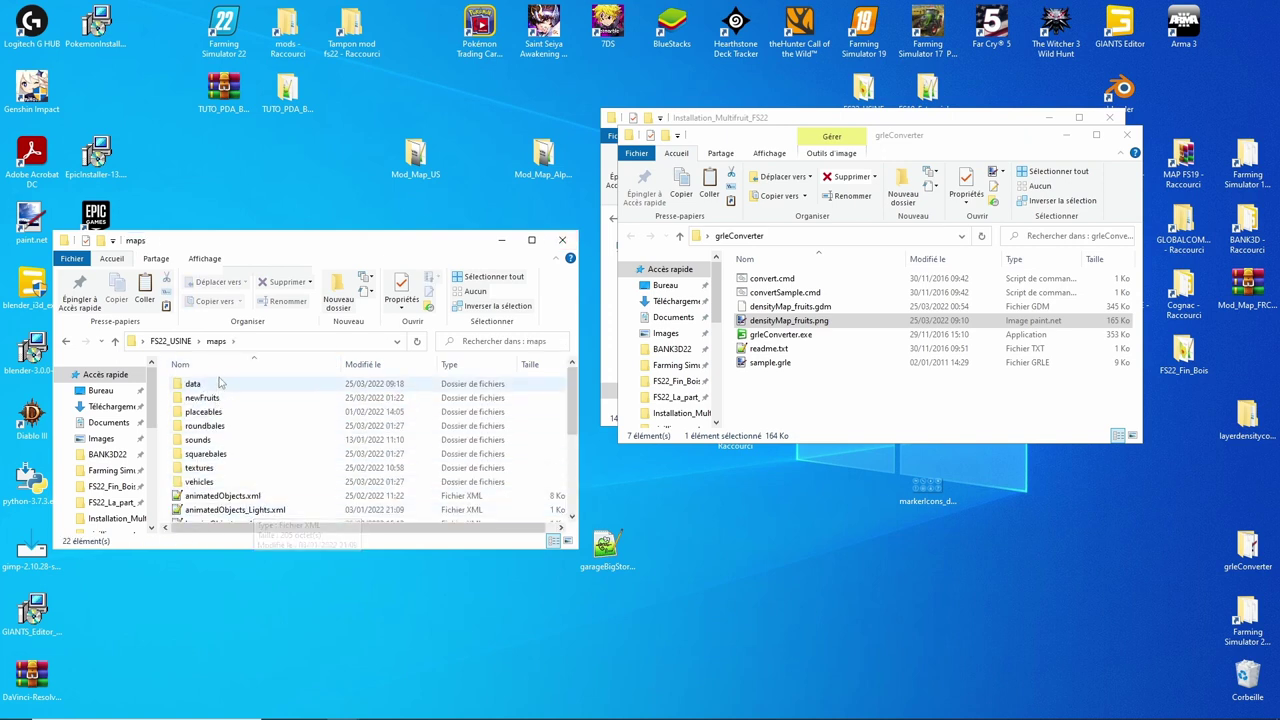
scroll(205, 440, down, 2)
double_click(206, 462)
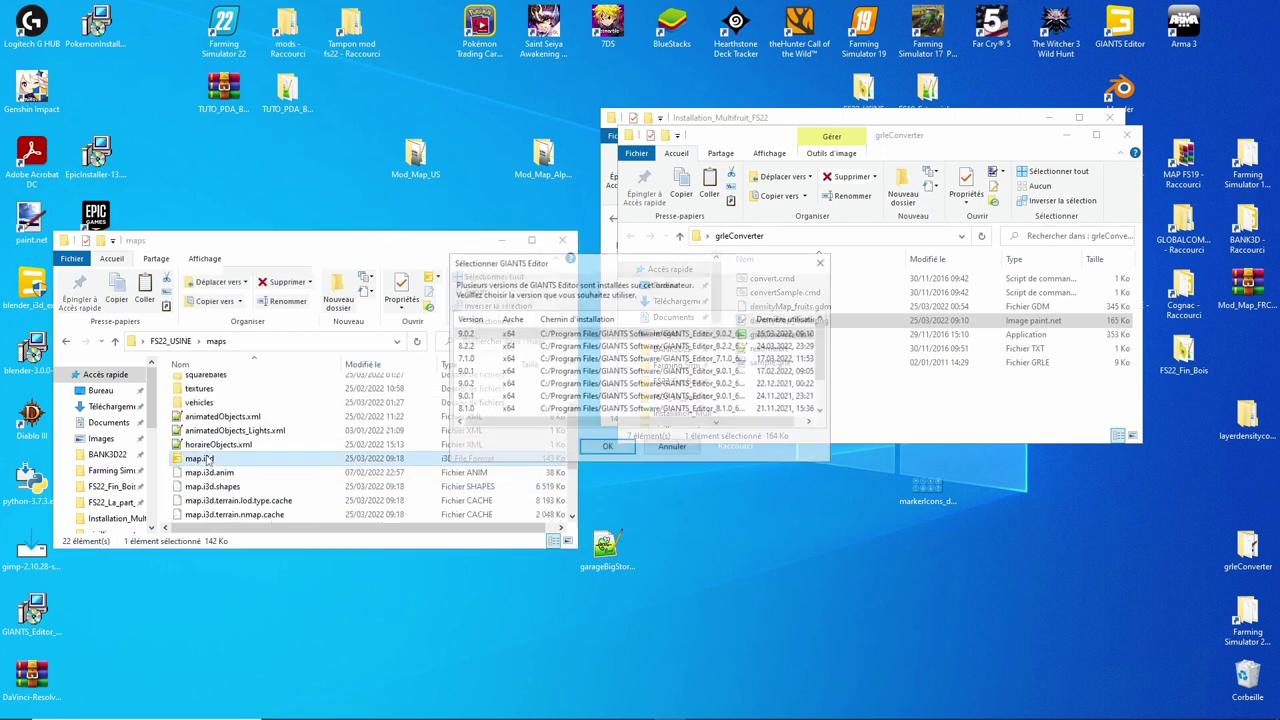
click(606, 447)
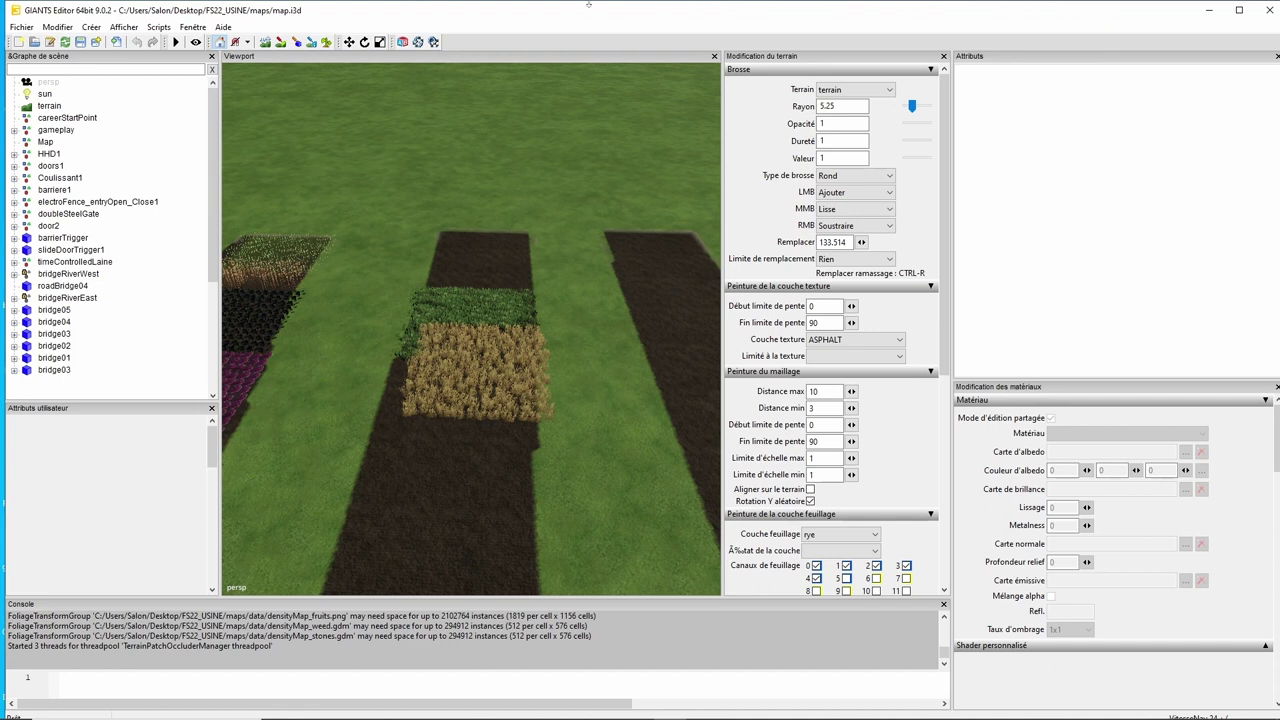
- Move careerStartPoint onto the grass between the poppy and rye strips, and close the editor, saving the map
click(62, 119)
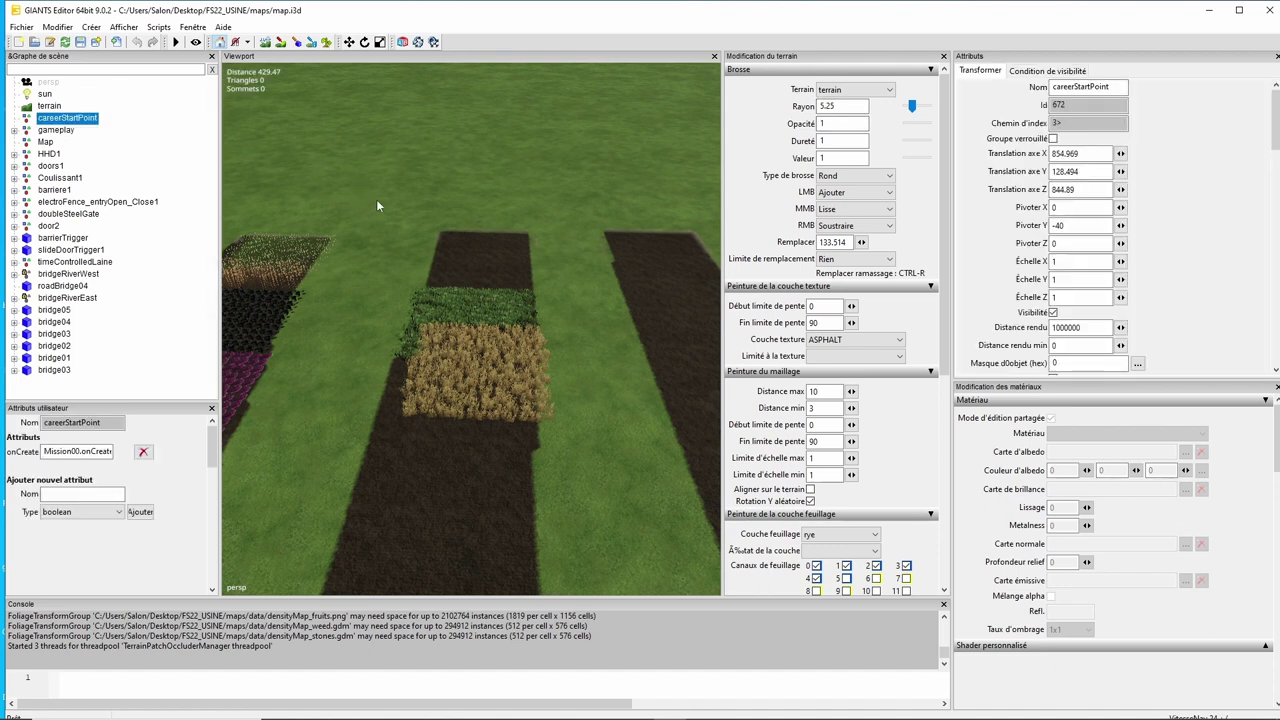
ctrl+shift+click(372, 235)
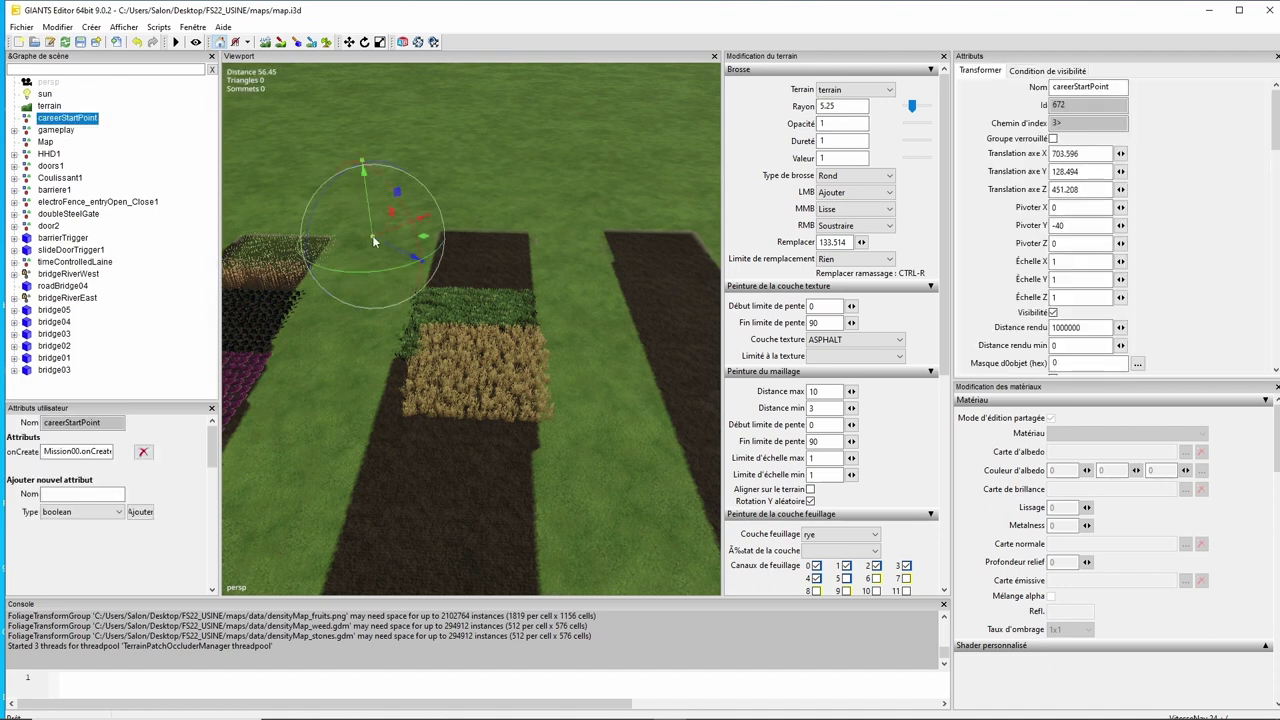
click(1268, 10)
click(670, 368)
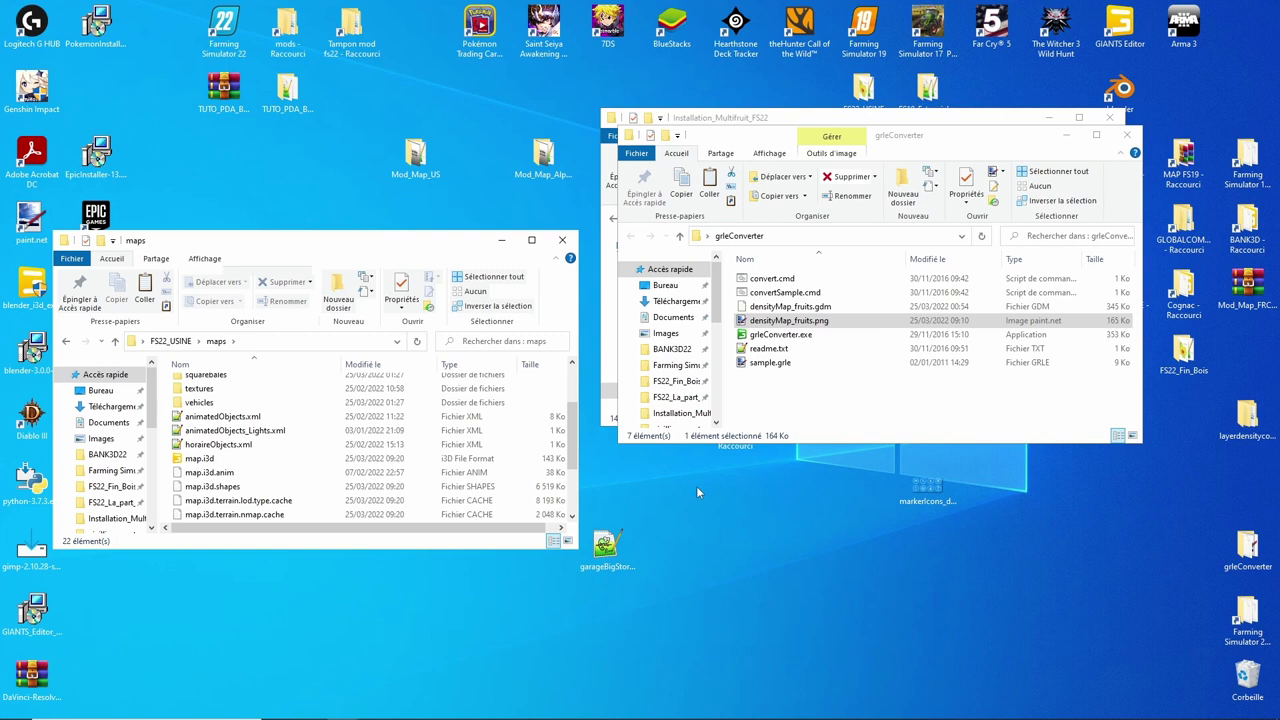
- Delete densityMap_fruits.png from the data folder inside the FS22_USINE maps folder
scroll(226, 399, up, 3)
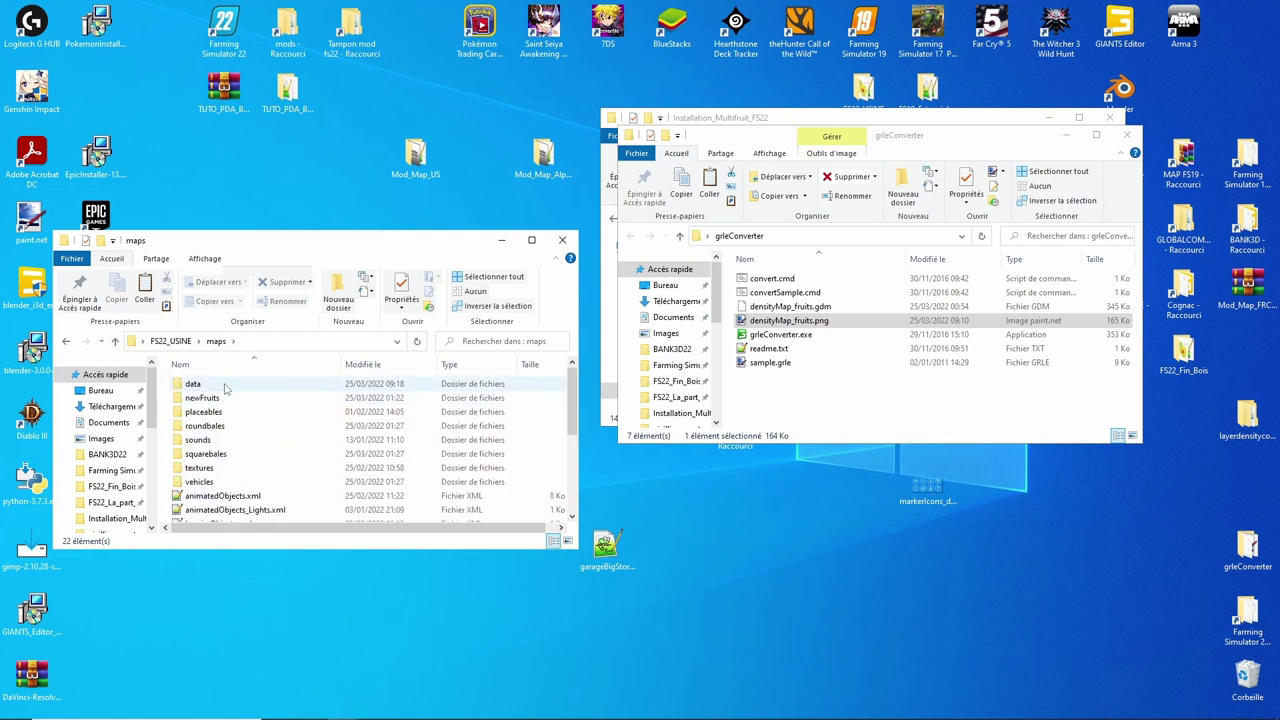
double_click(229, 386)
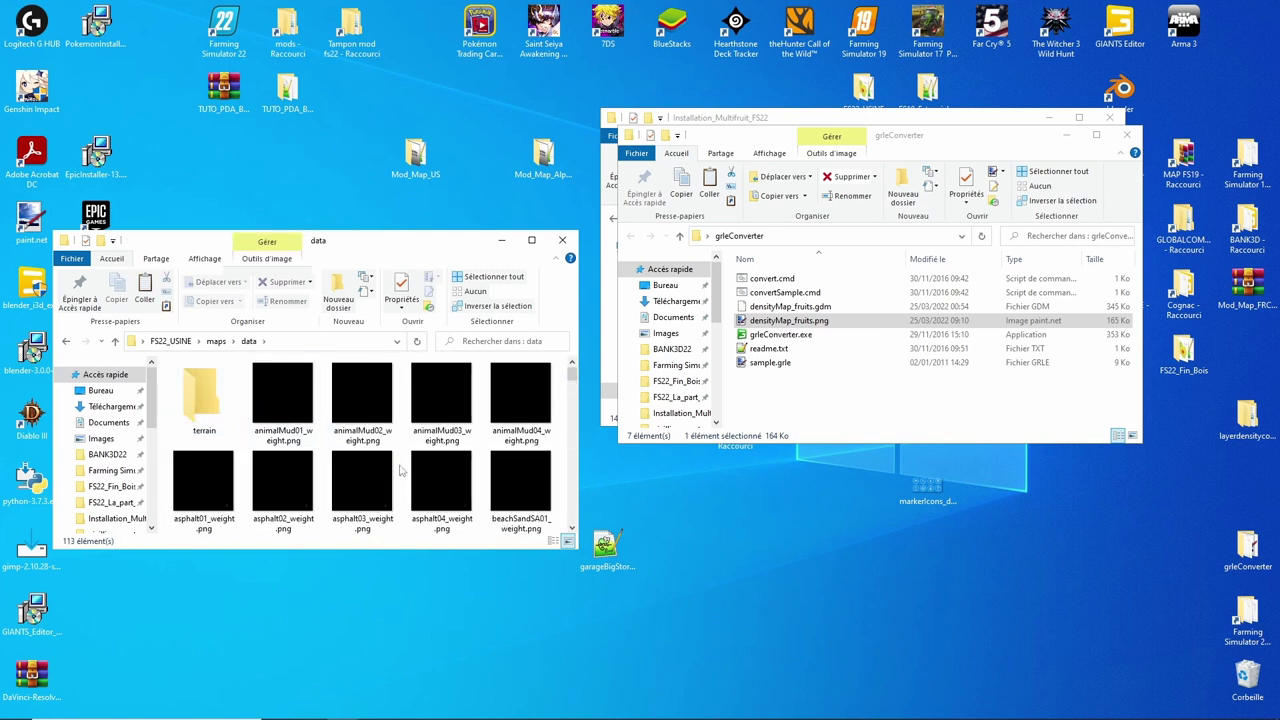
scroll(402, 473, down, 3)
scroll(402, 473, down, 2)
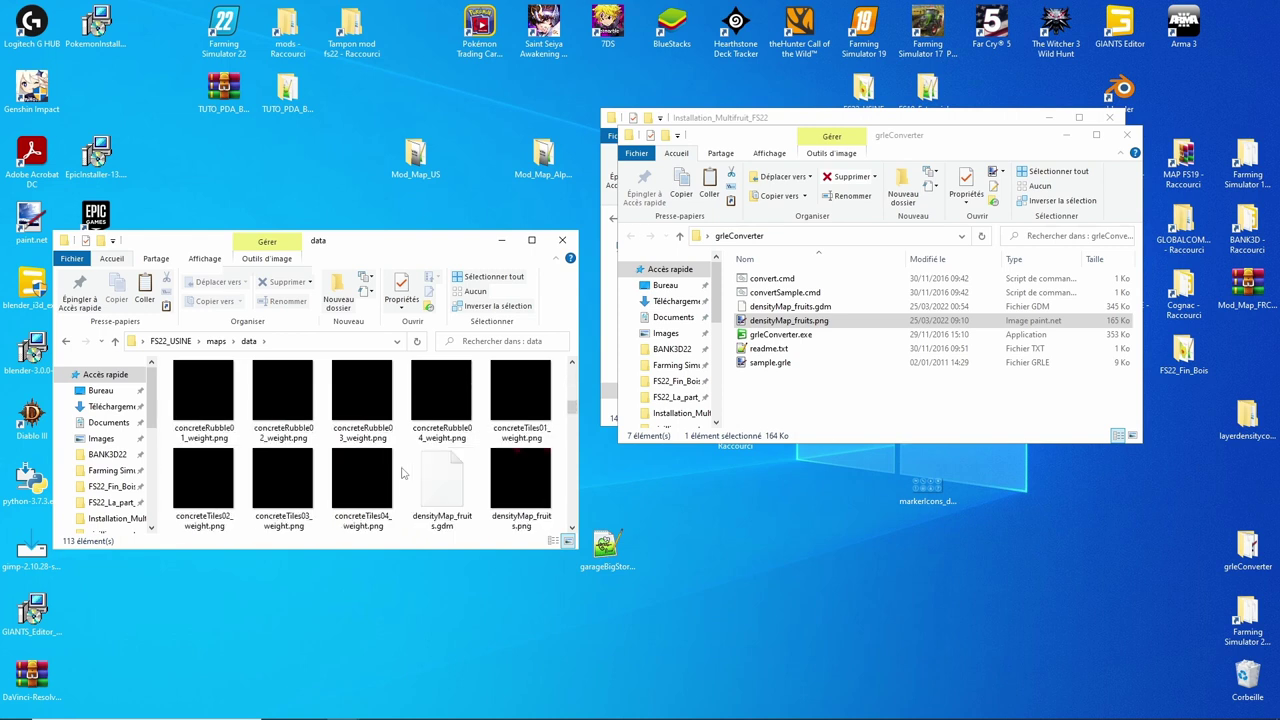
click(521, 492)
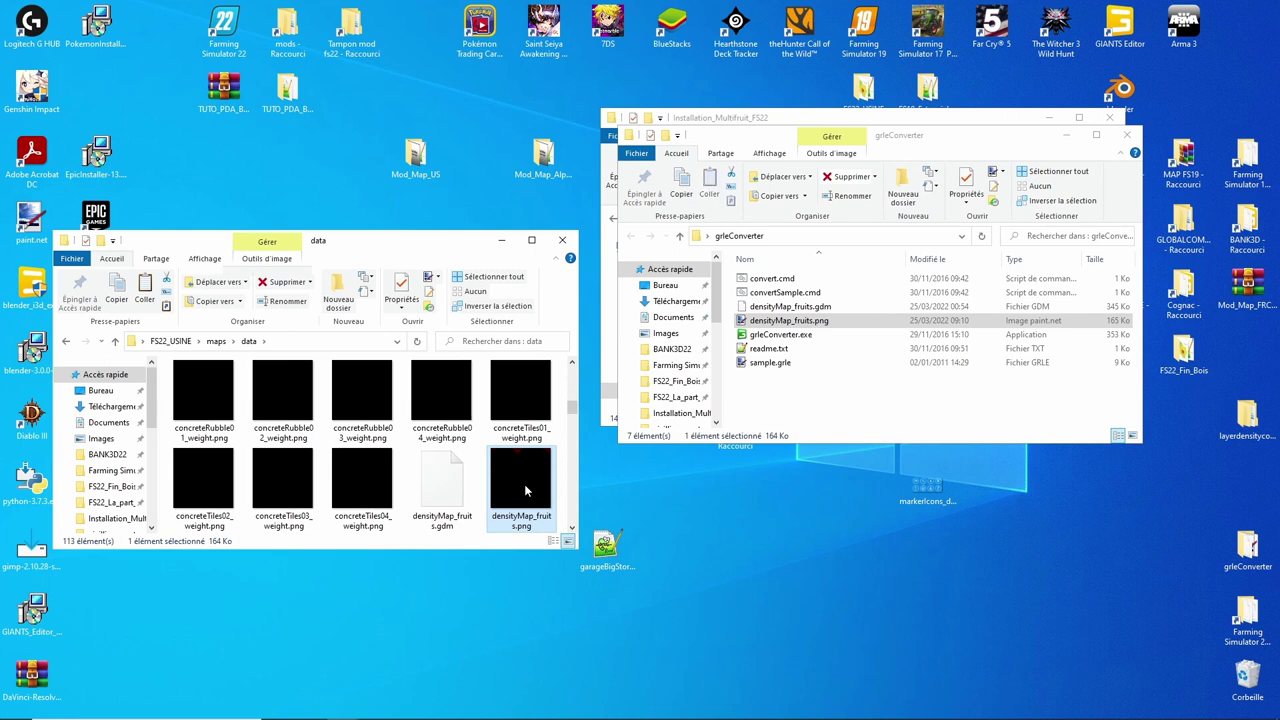
key(Delete)
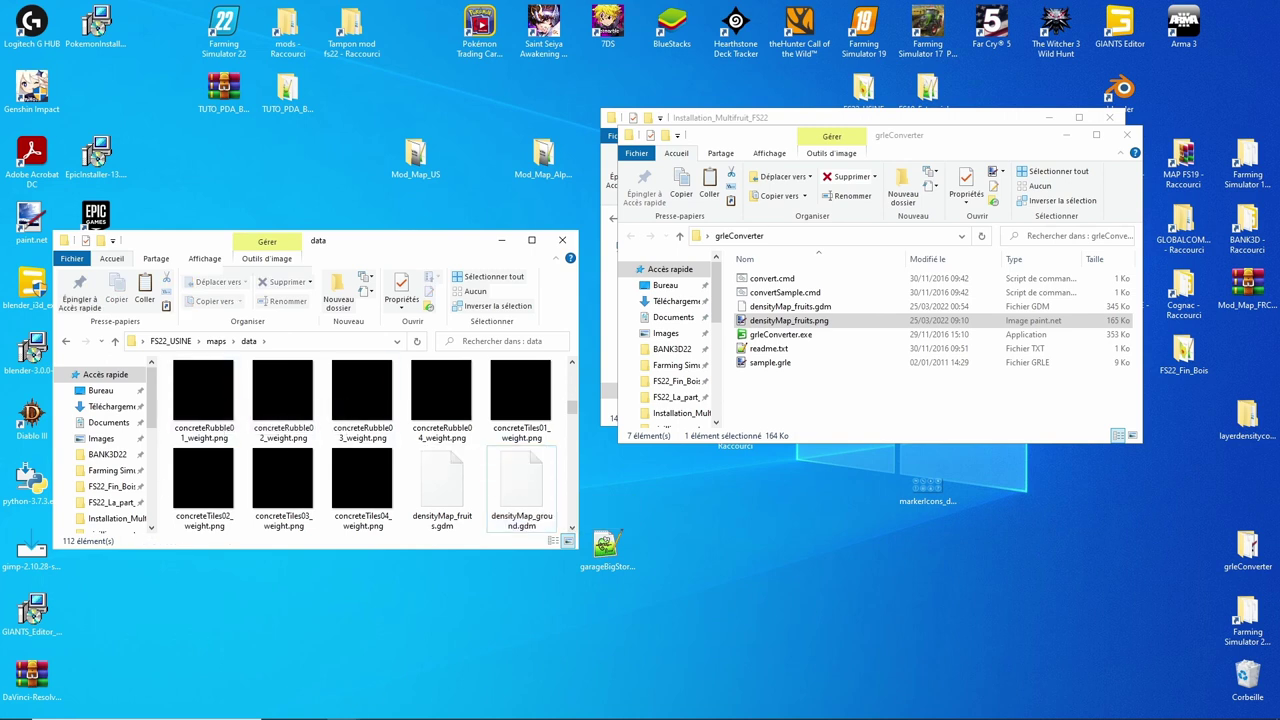
- Switch to Notepad++, reload the modified map.i3d, and change the densityMap_fruits file reference's extension to gdm
click(636, 708)
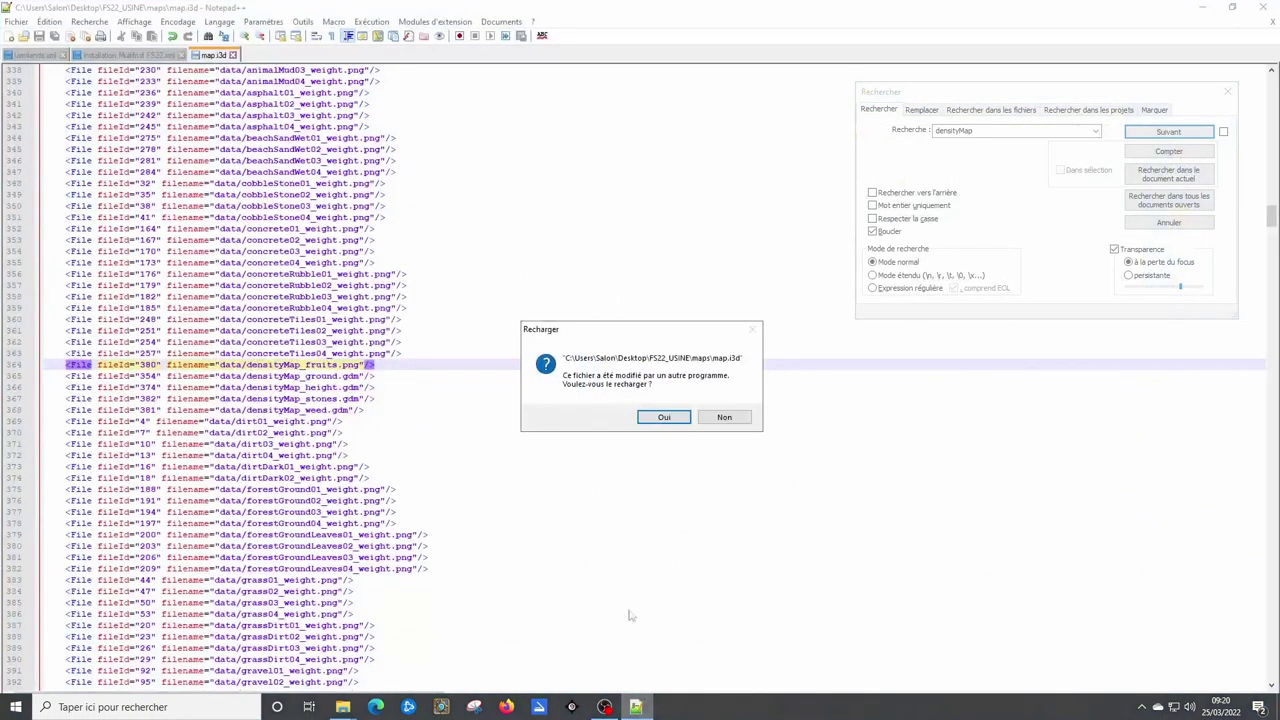
click(637, 420)
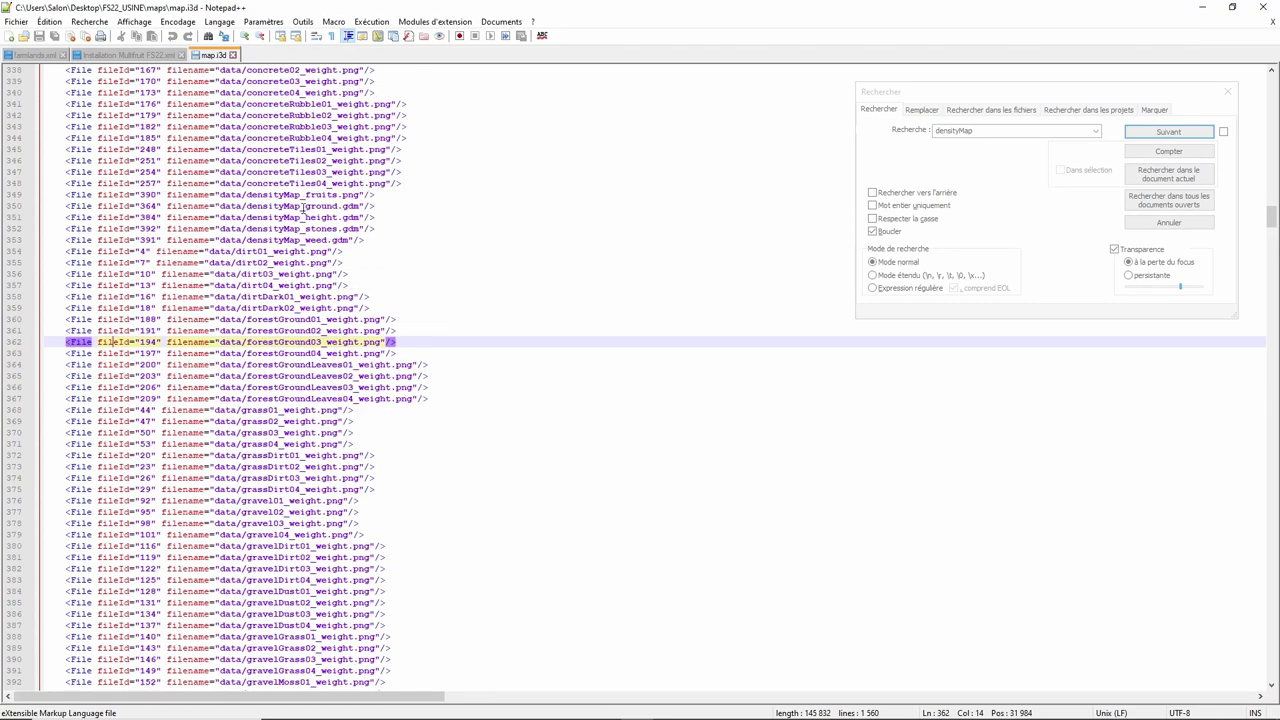
drag(343, 194, 360, 194)
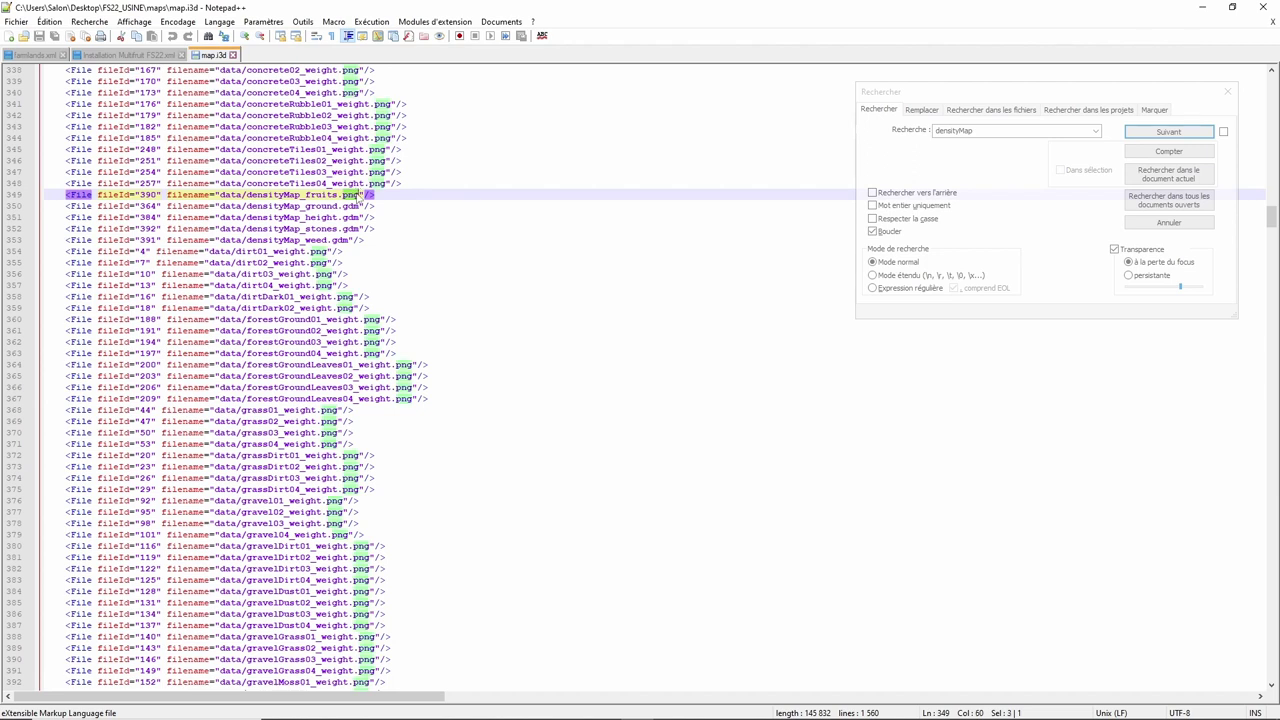
text(gdm)
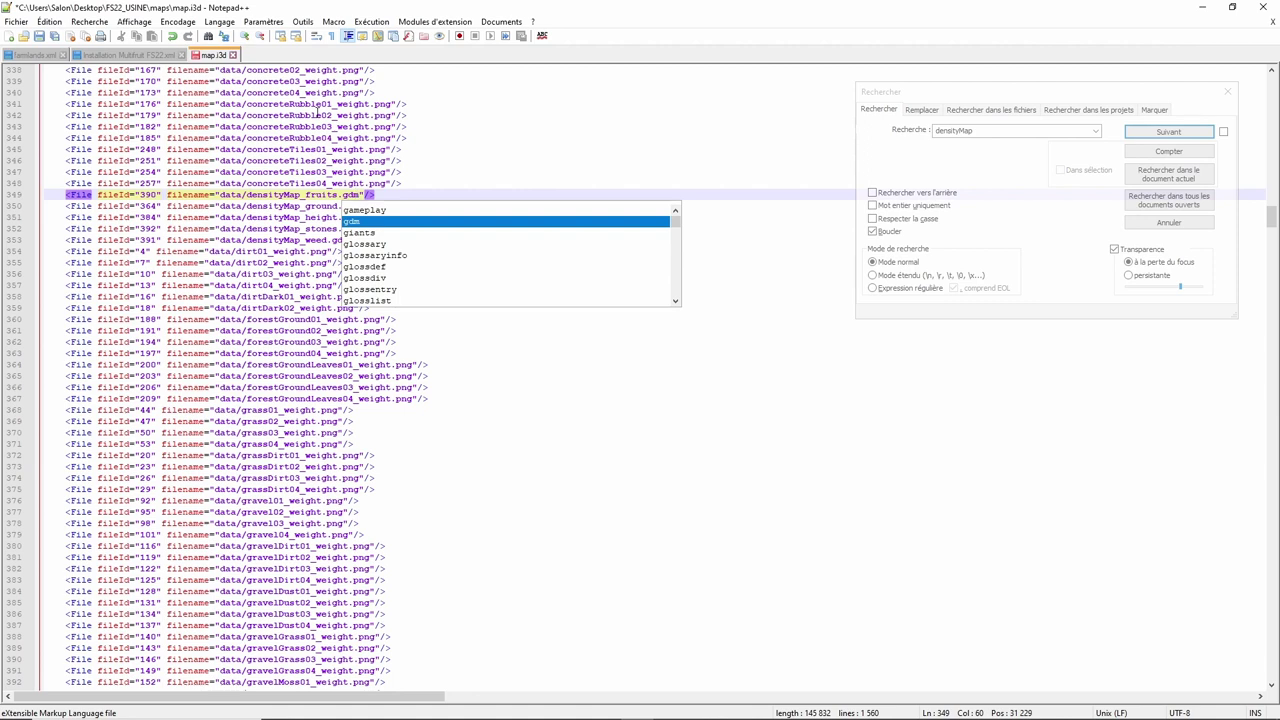
- Save map.i3d with the densityMap_fruits.gdm reference, and put the text editor out of the way
click(39, 36)
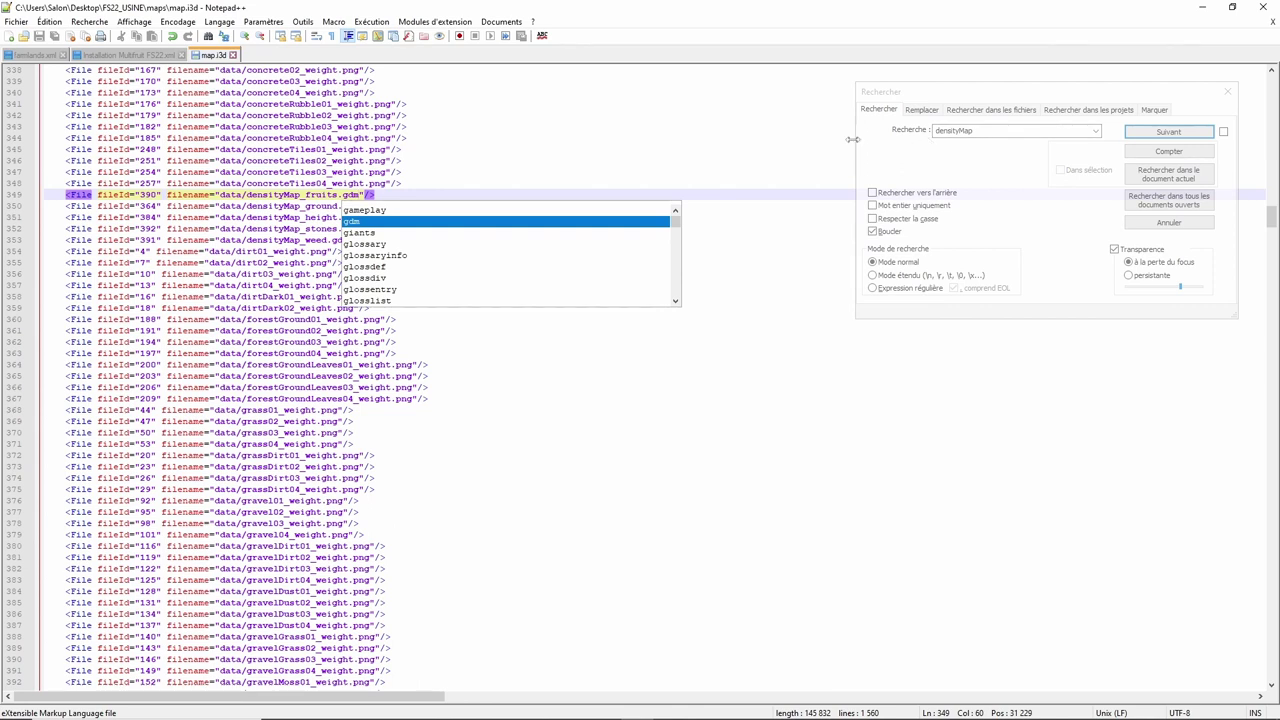
click(361, 175)
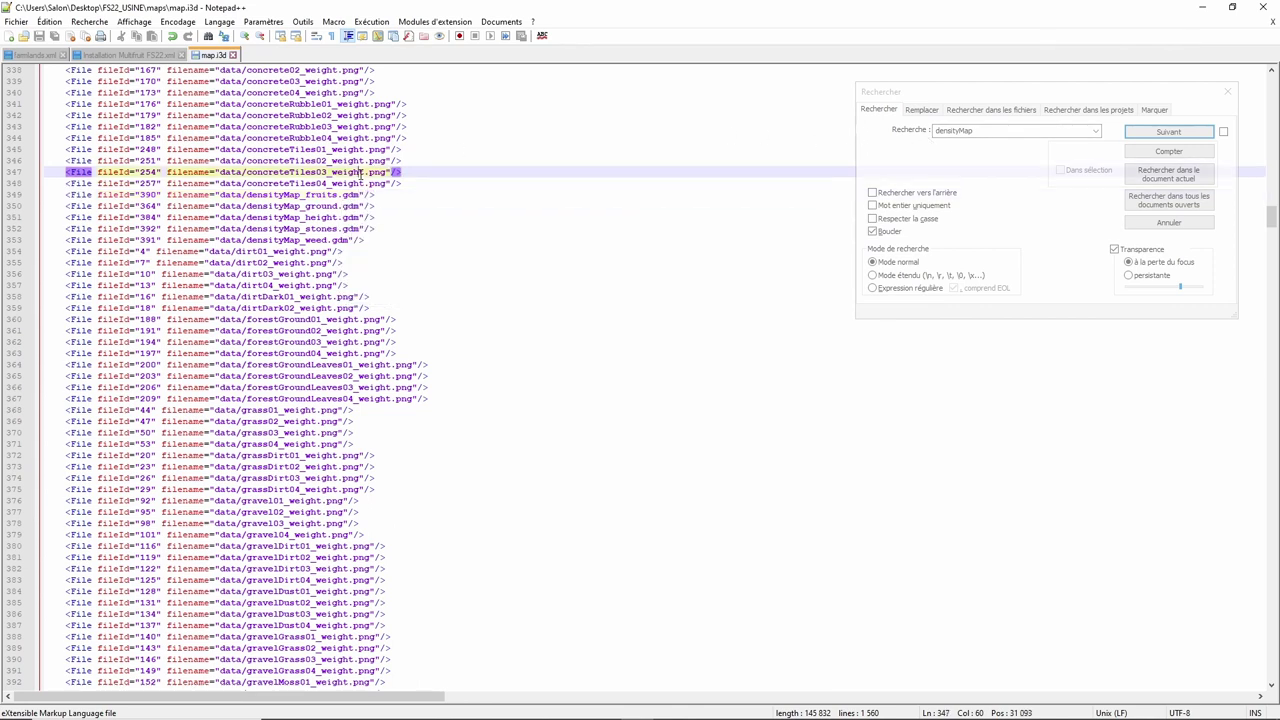
click(1203, 7)
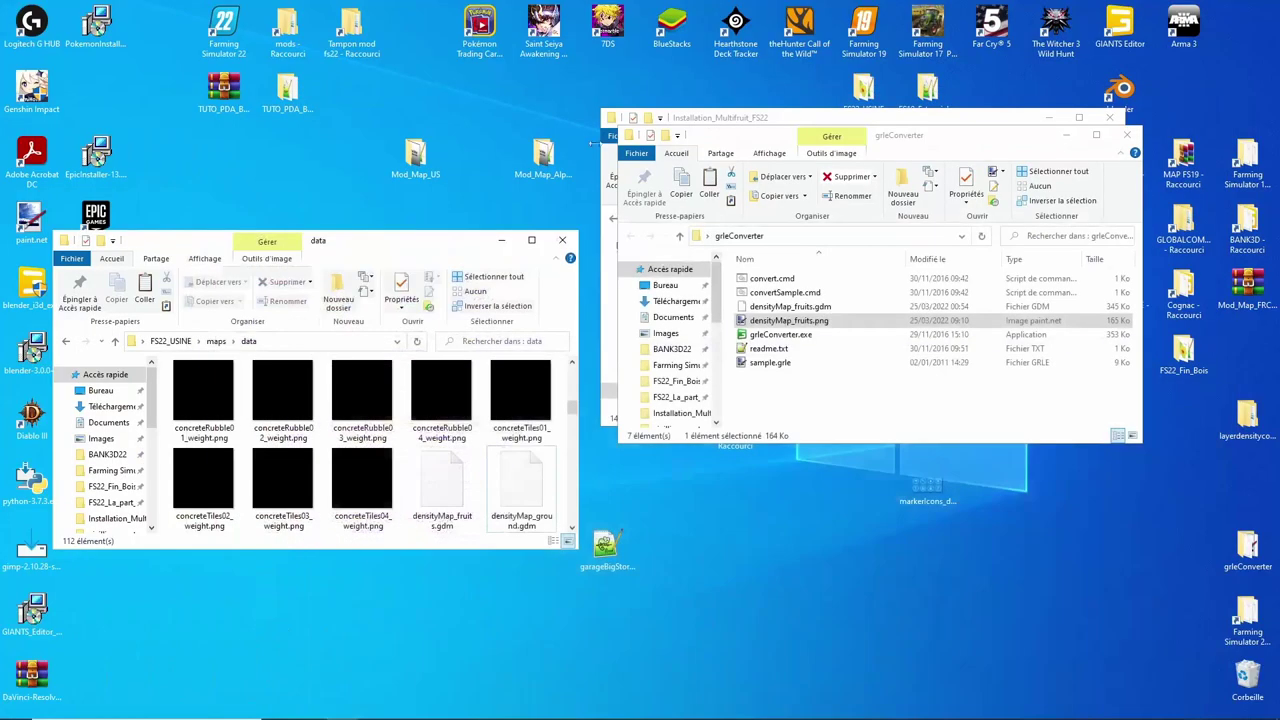
- Reopen map.i3d from the FS22_USINE maps folder in GIANTS Editor to check the painted crop strips, and close the editor
click(114, 342)
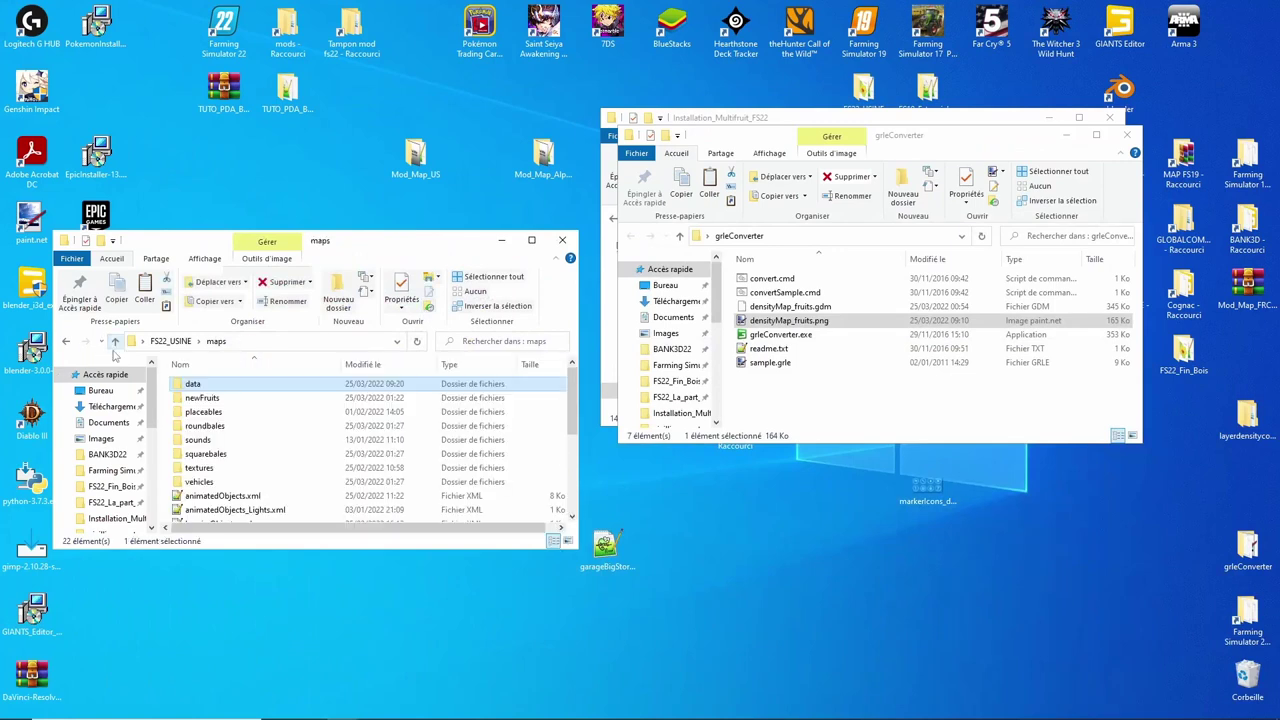
scroll(190, 470, down, 3)
click(200, 417)
double_click(200, 417)
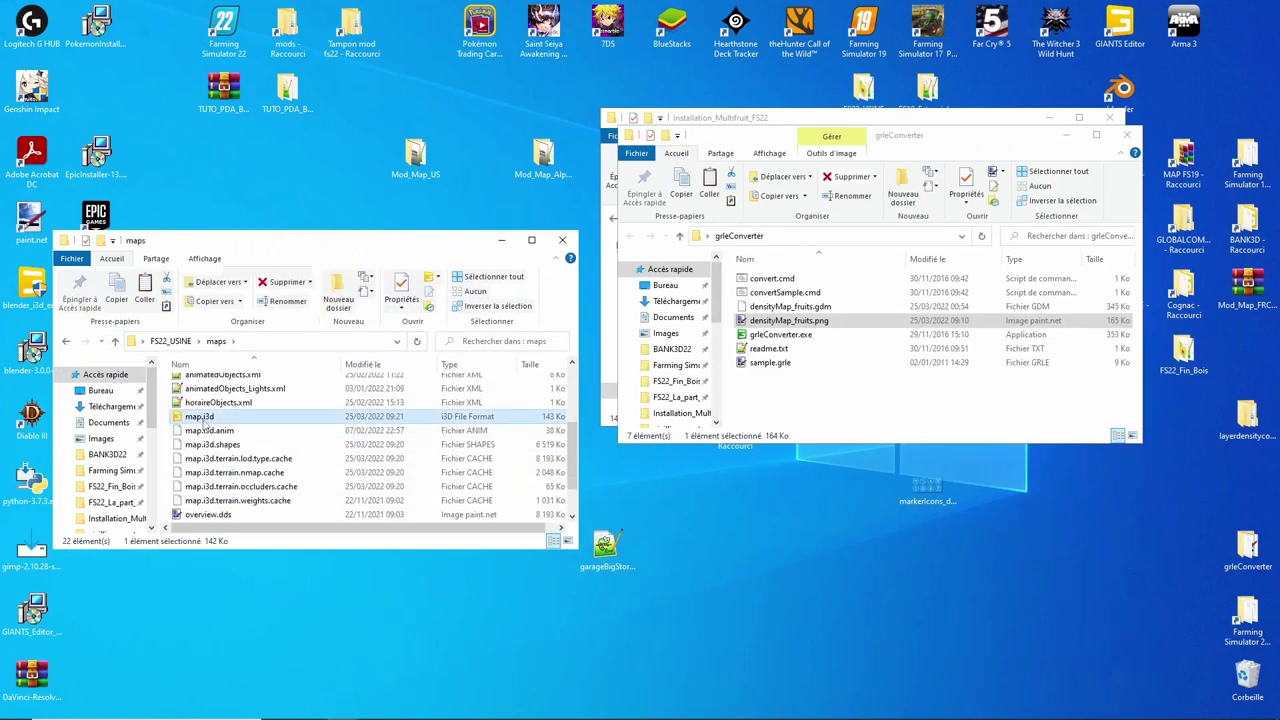
click(625, 446)
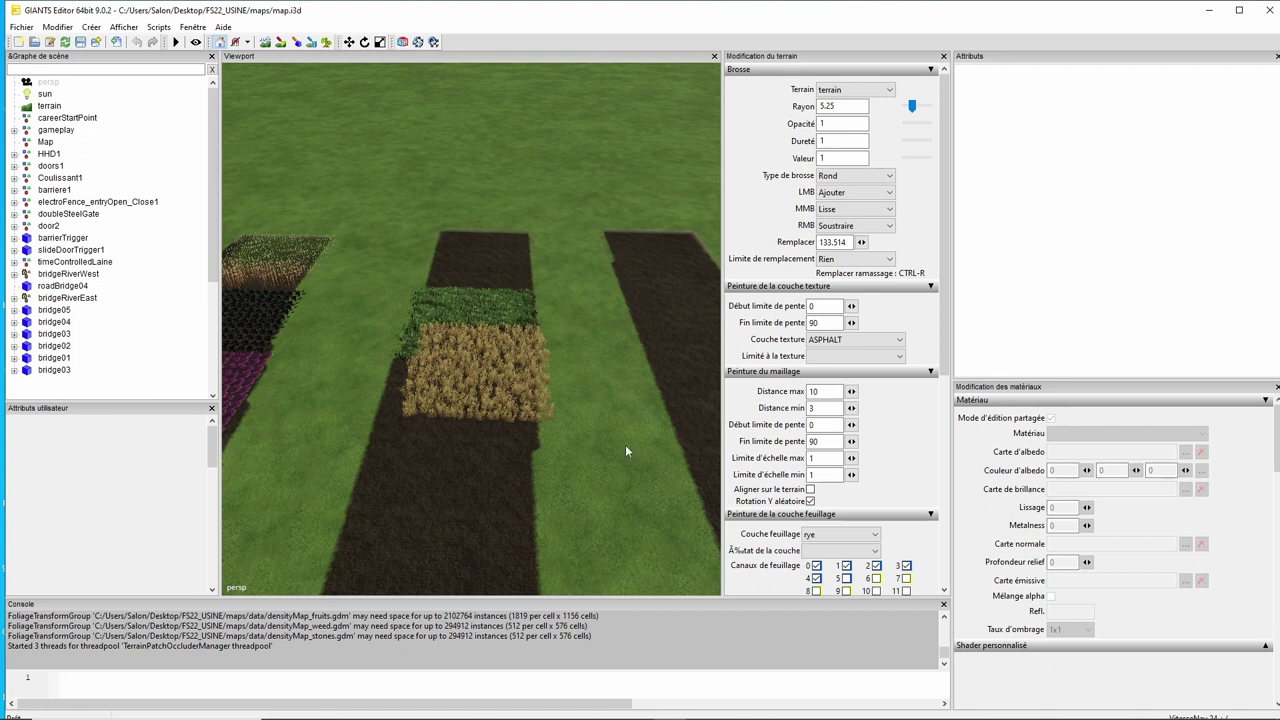
click(1267, 10)
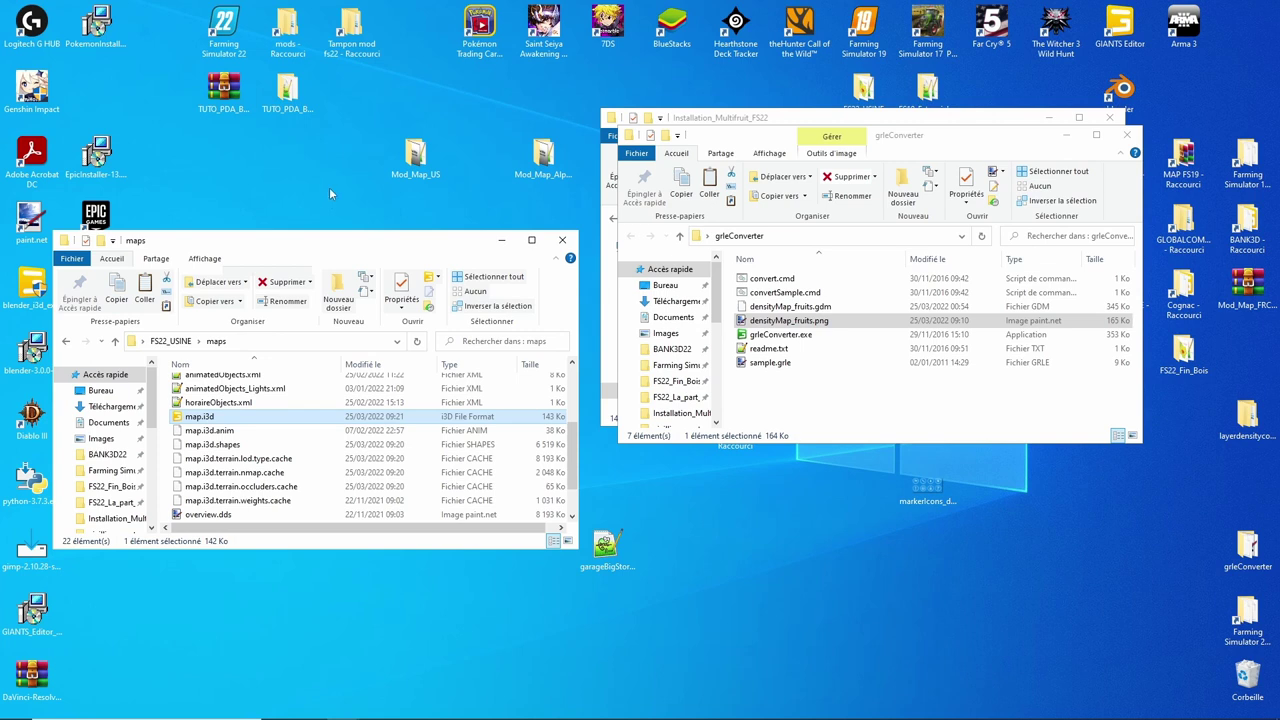
- Close the grleConverter folder and copy the FS22_USINE folder from the desktop into the game's mods folder
scroll(395, 366, up, 3)
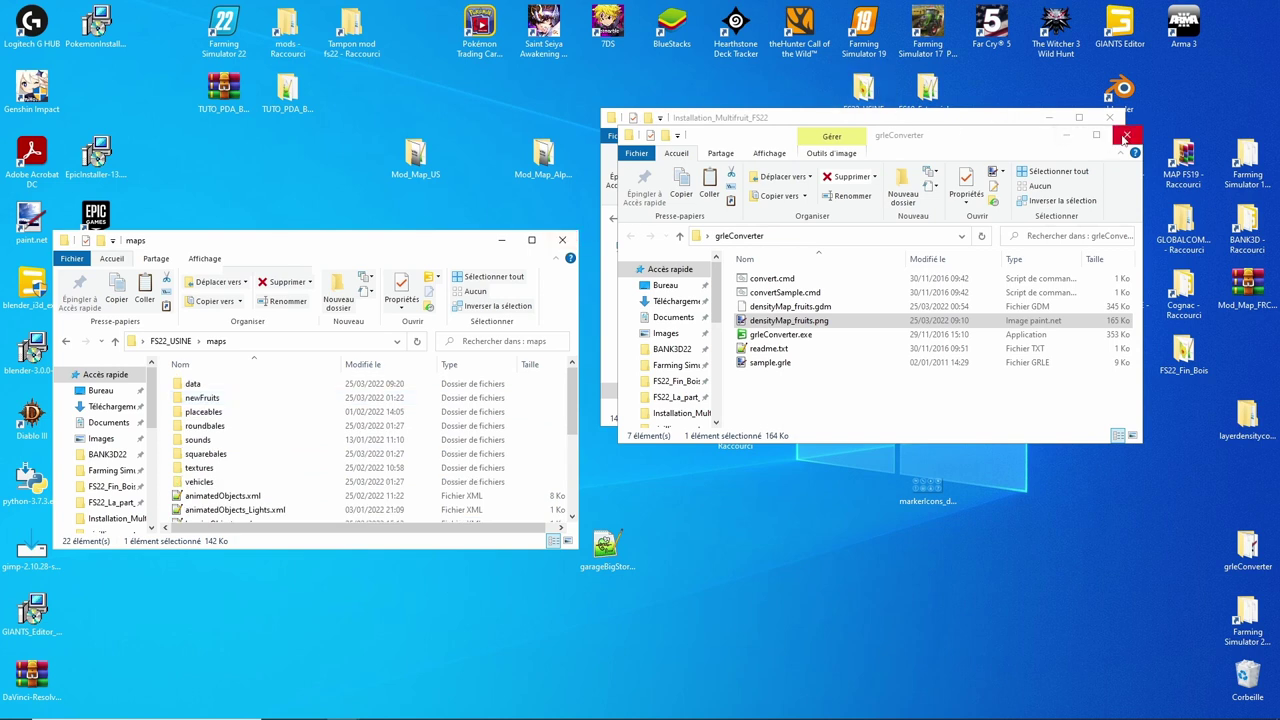
click(1127, 134)
drag(952, 120, 1011, 280)
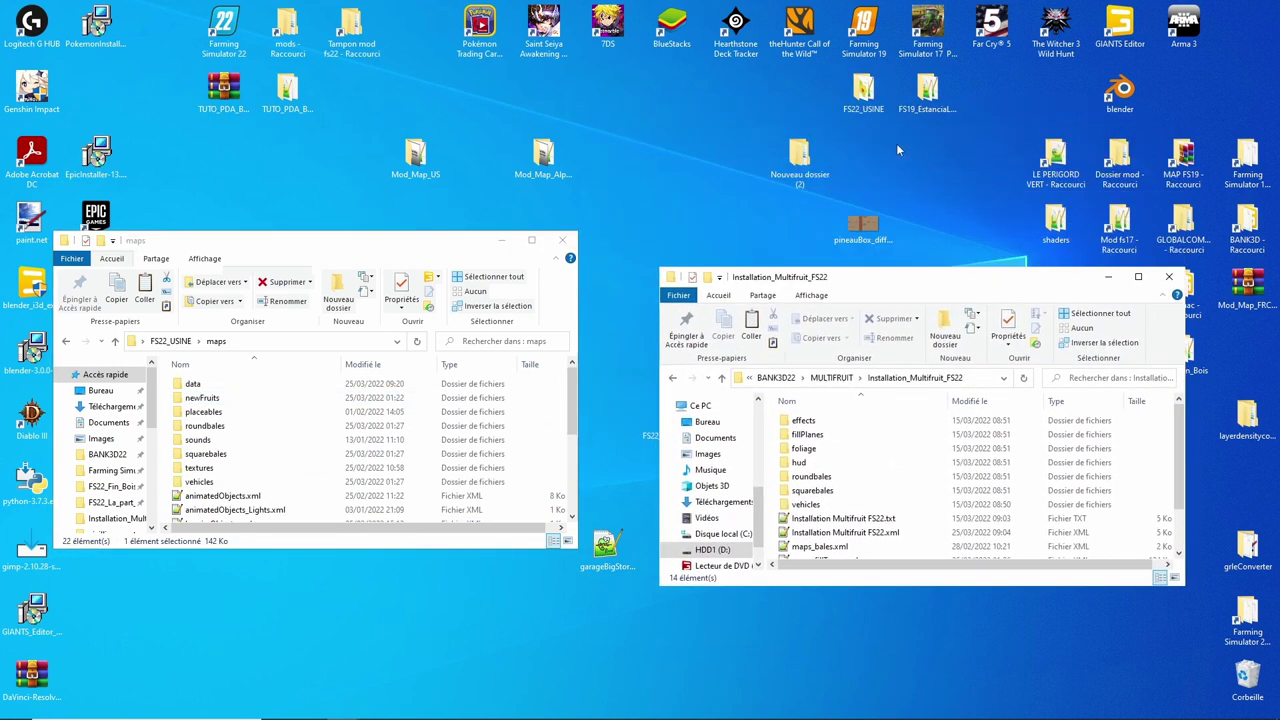
right_click(869, 92)
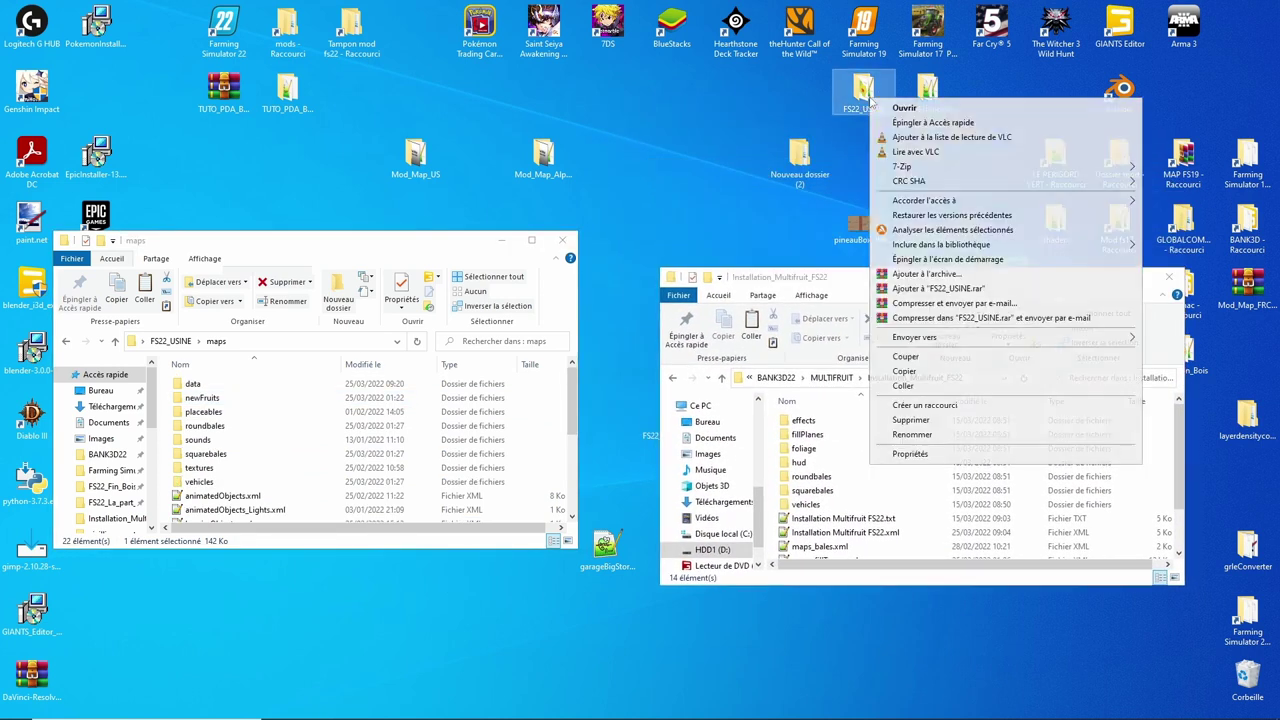
click(916, 375)
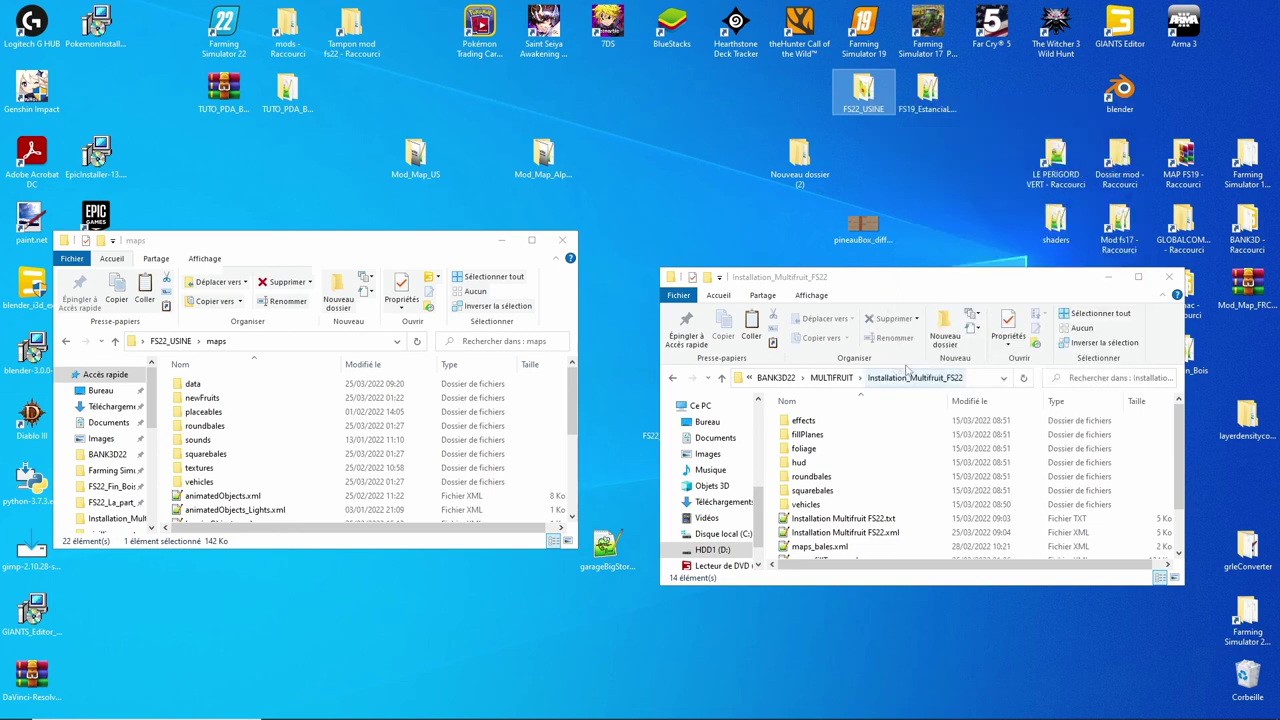
right_click(290, 30)
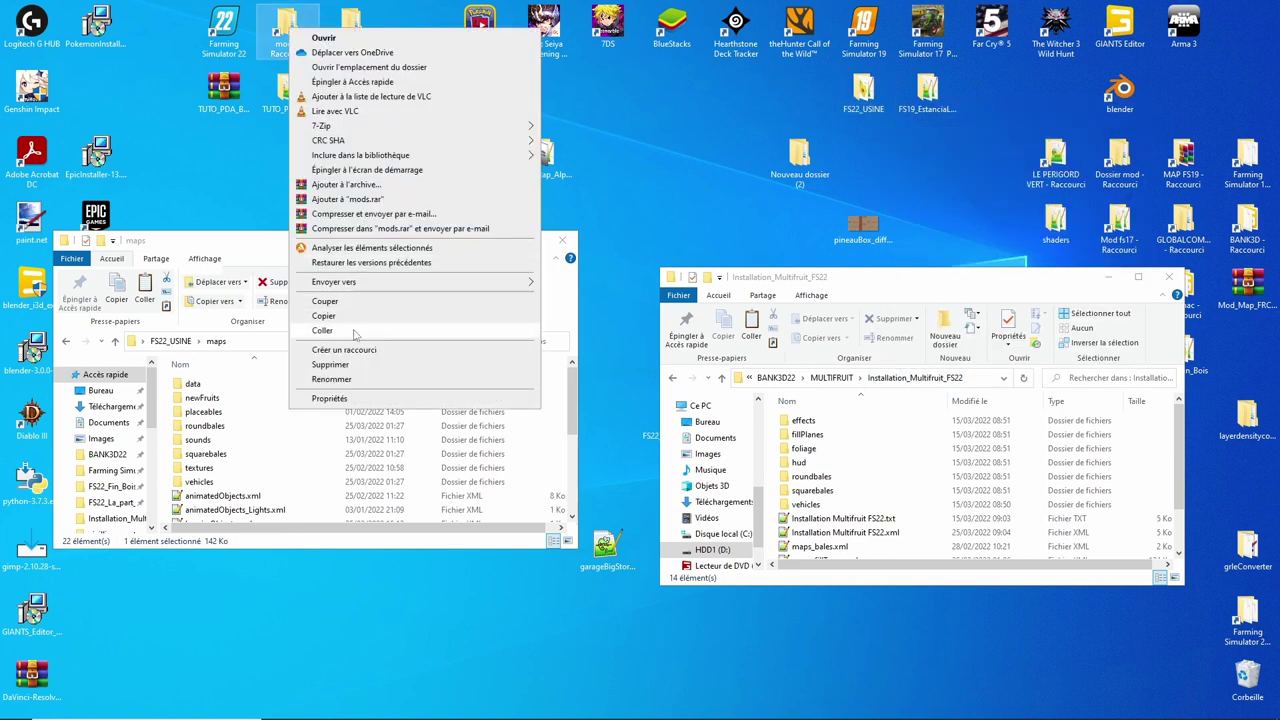
click(322, 330)
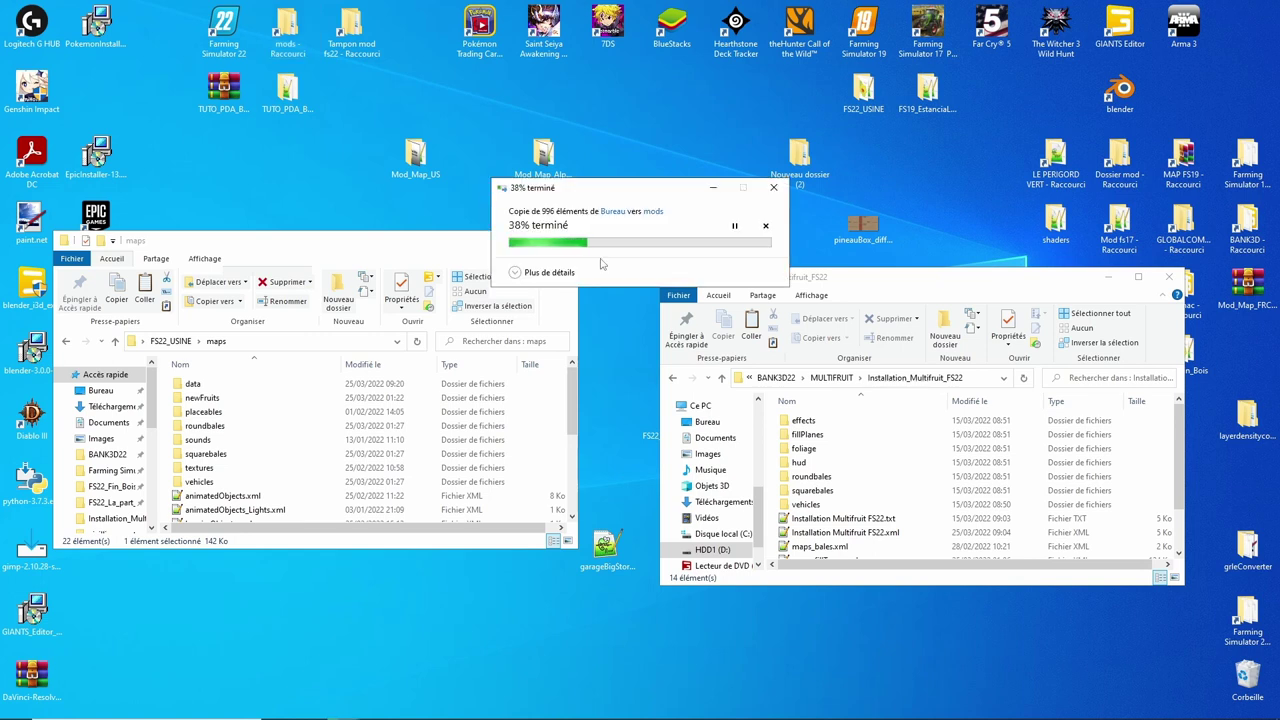
- Launch Farming Simulator 22 and begin a new career in the empty save slot
double_click(224, 28)
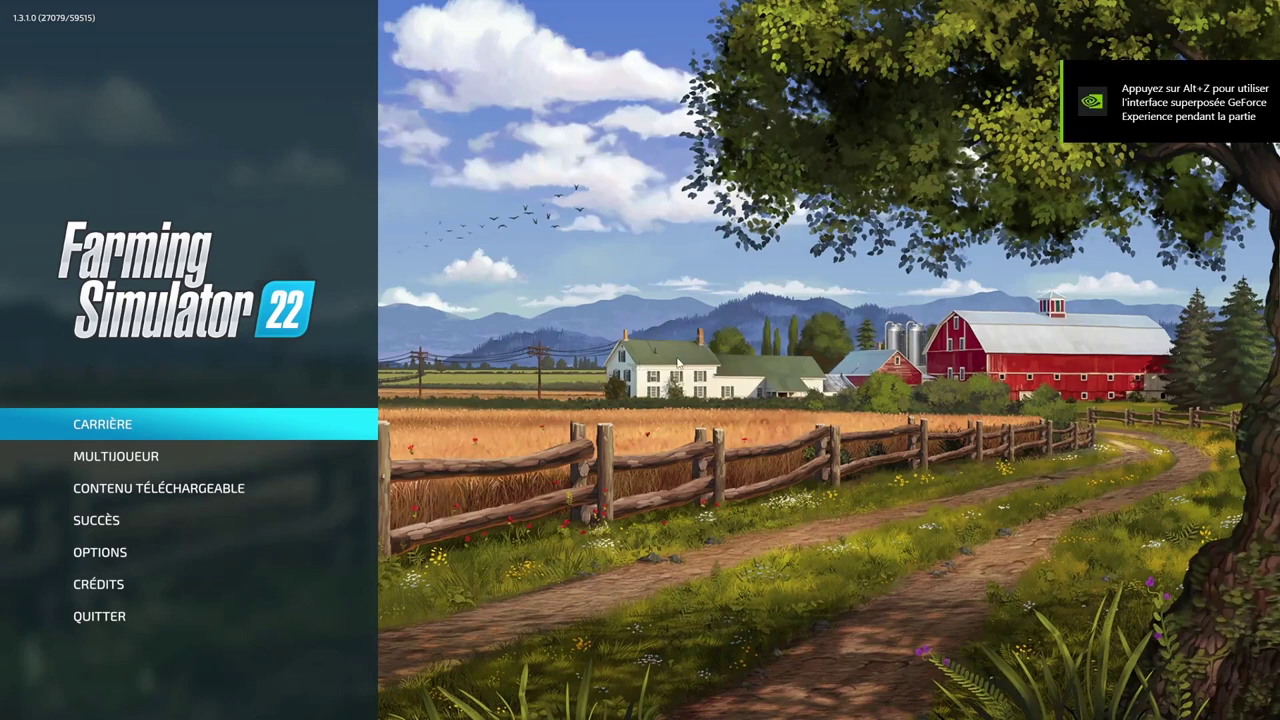
click(157, 424)
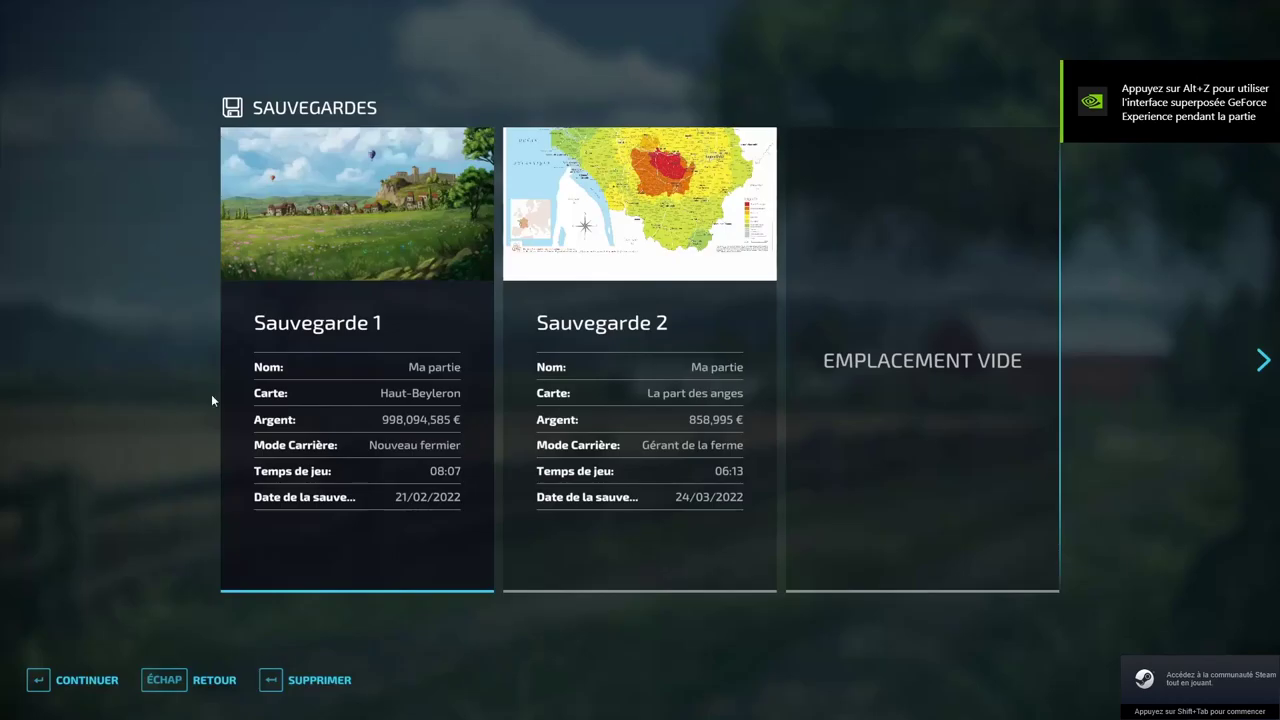
click(845, 362)
click(704, 358)
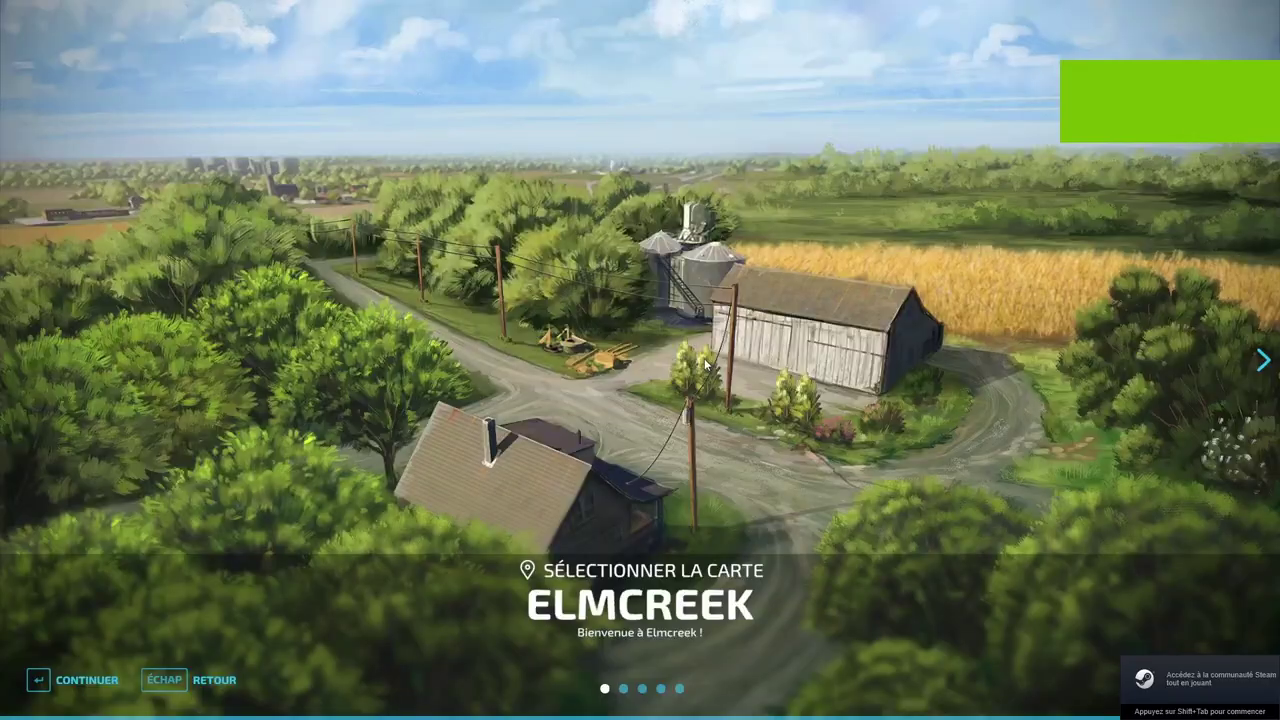
- Select Mod Map FR as the map for the new career and load the game
key(Right)
key(Right)
key(Right)
key(Right)
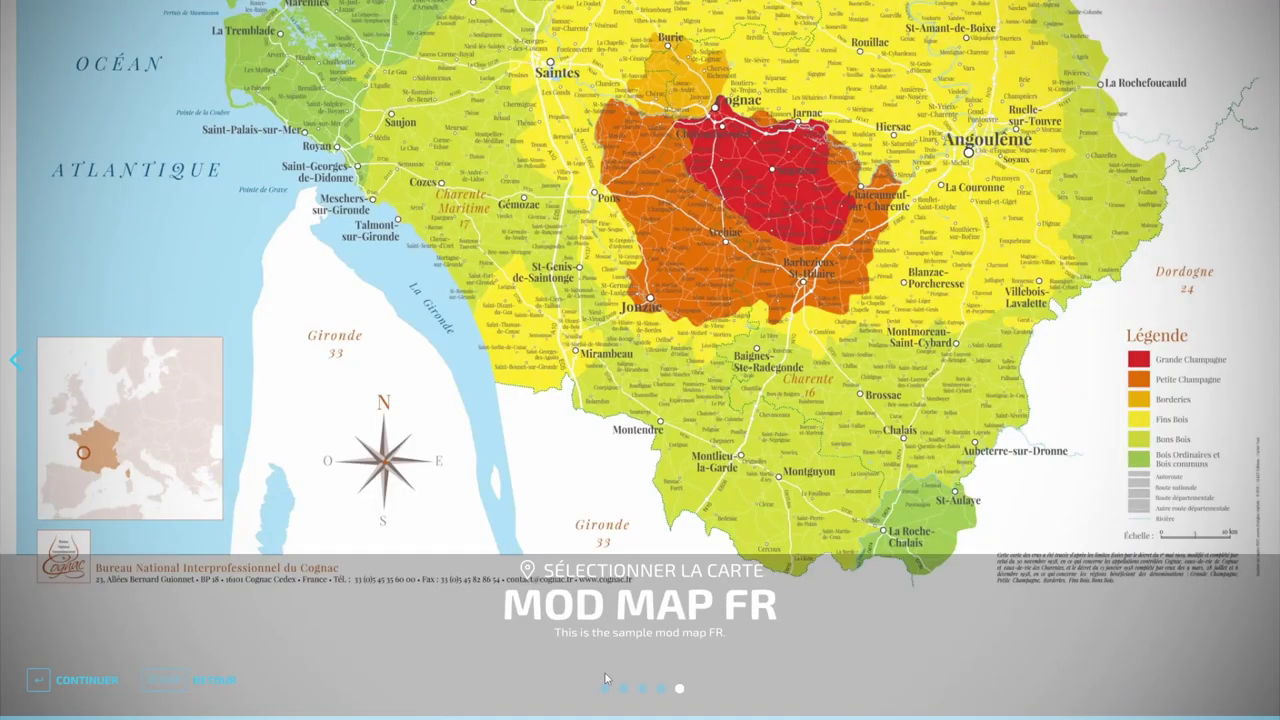
click(90, 680)
click(90, 679)
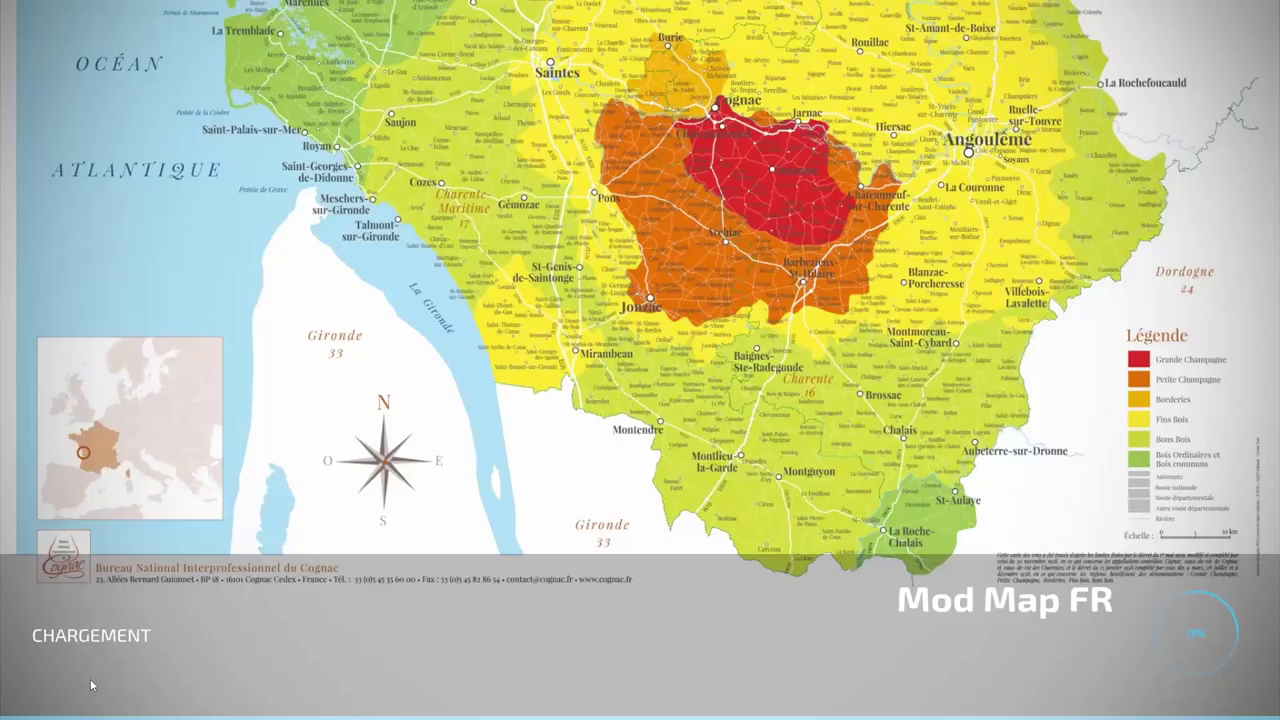
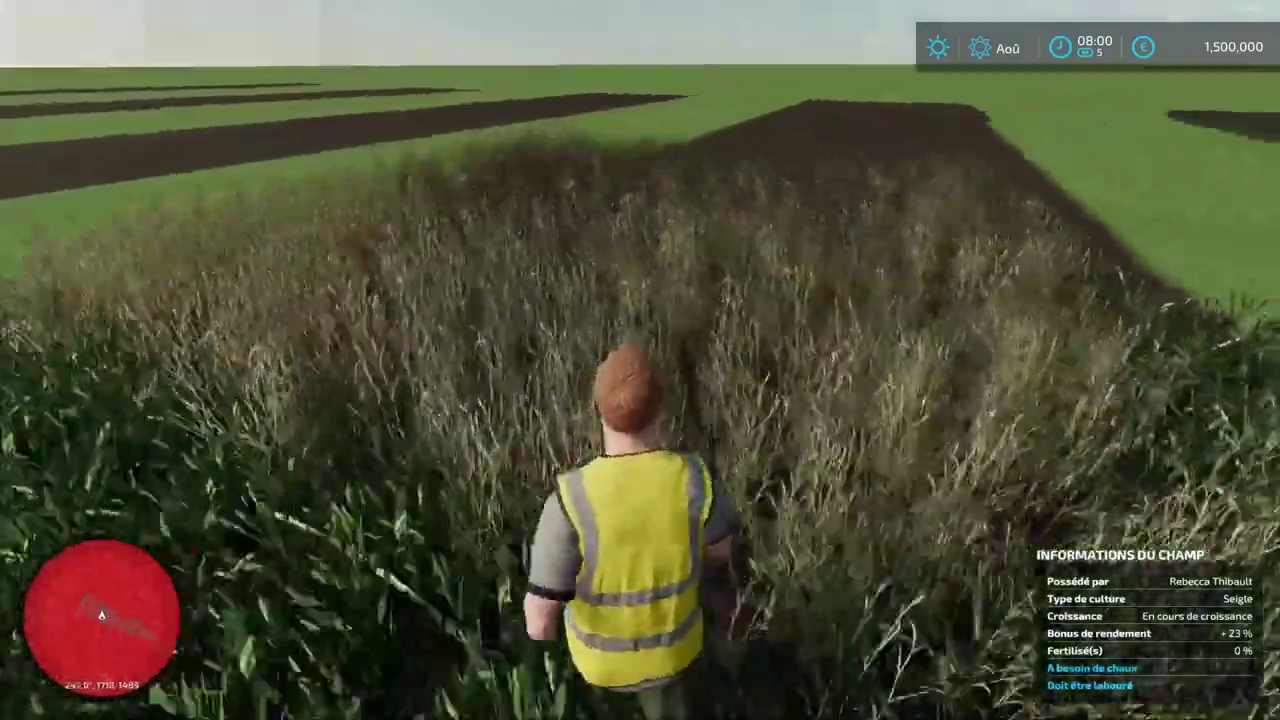
- Walk from the rye strip to the red cabbage strip and examine both crops' in-game appearance and field information
key(w)
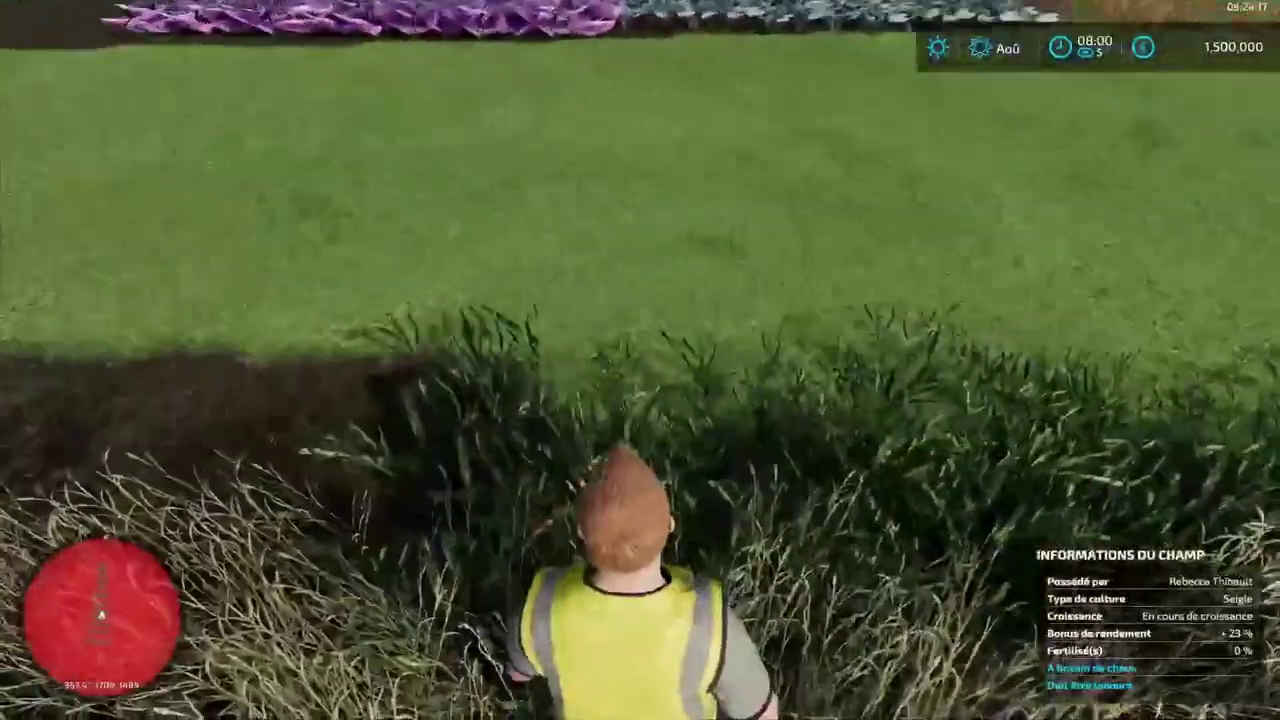
key(w)
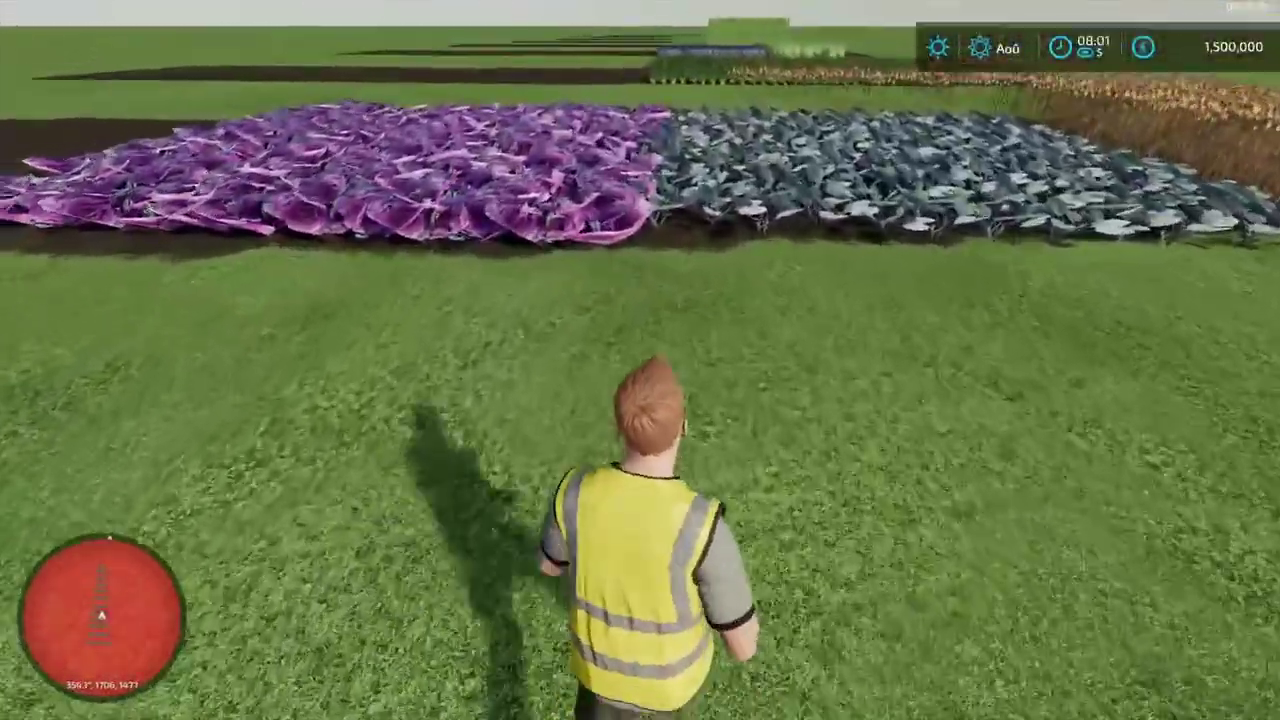
key(w)
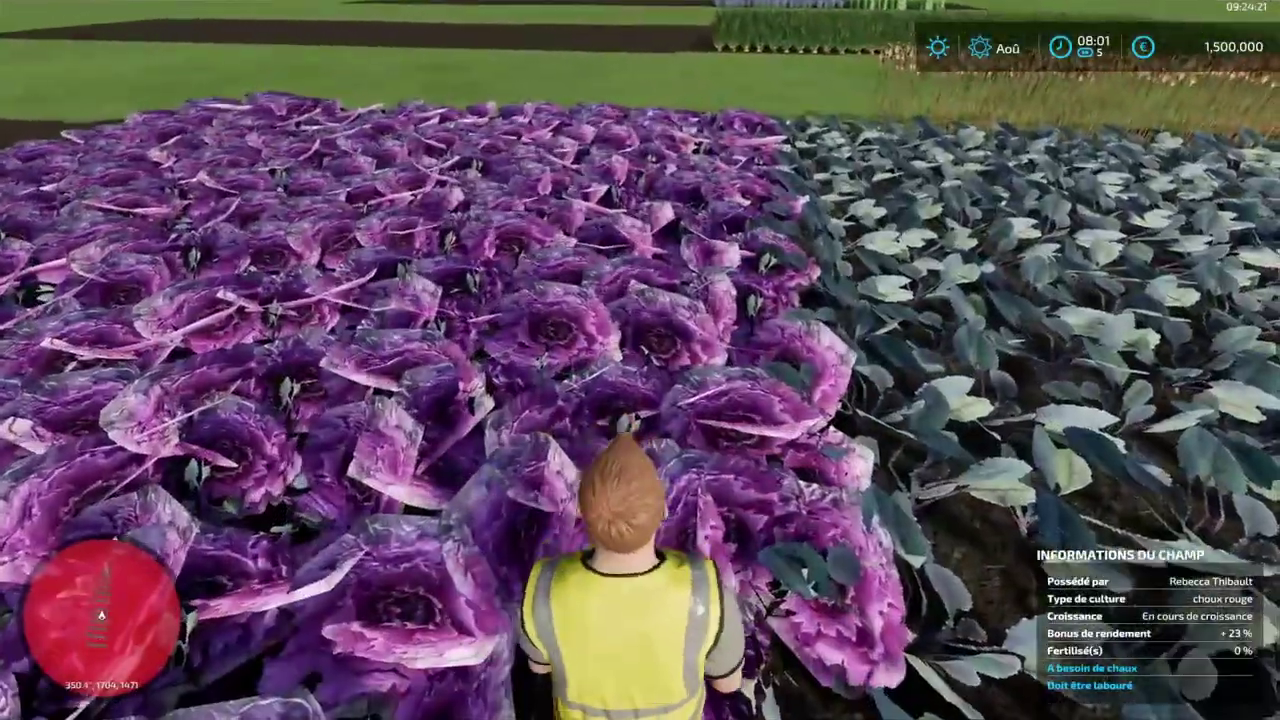
key(w)
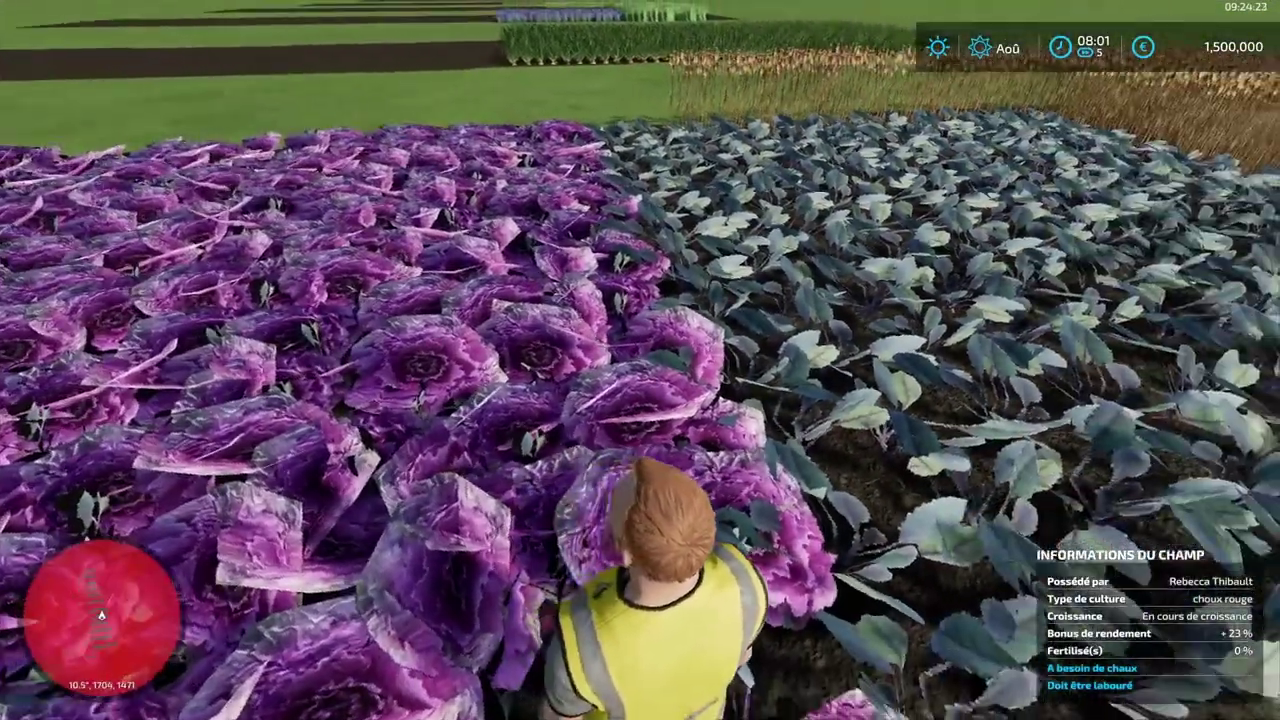
key(w)
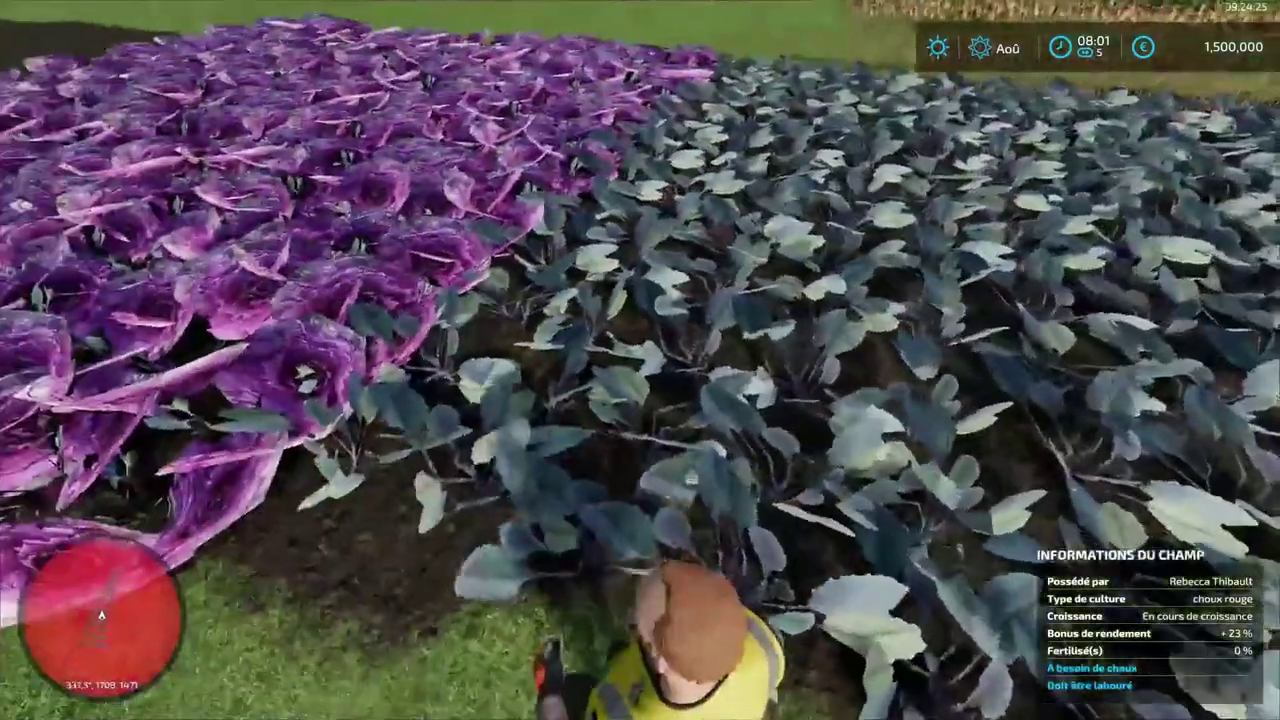
key(w)
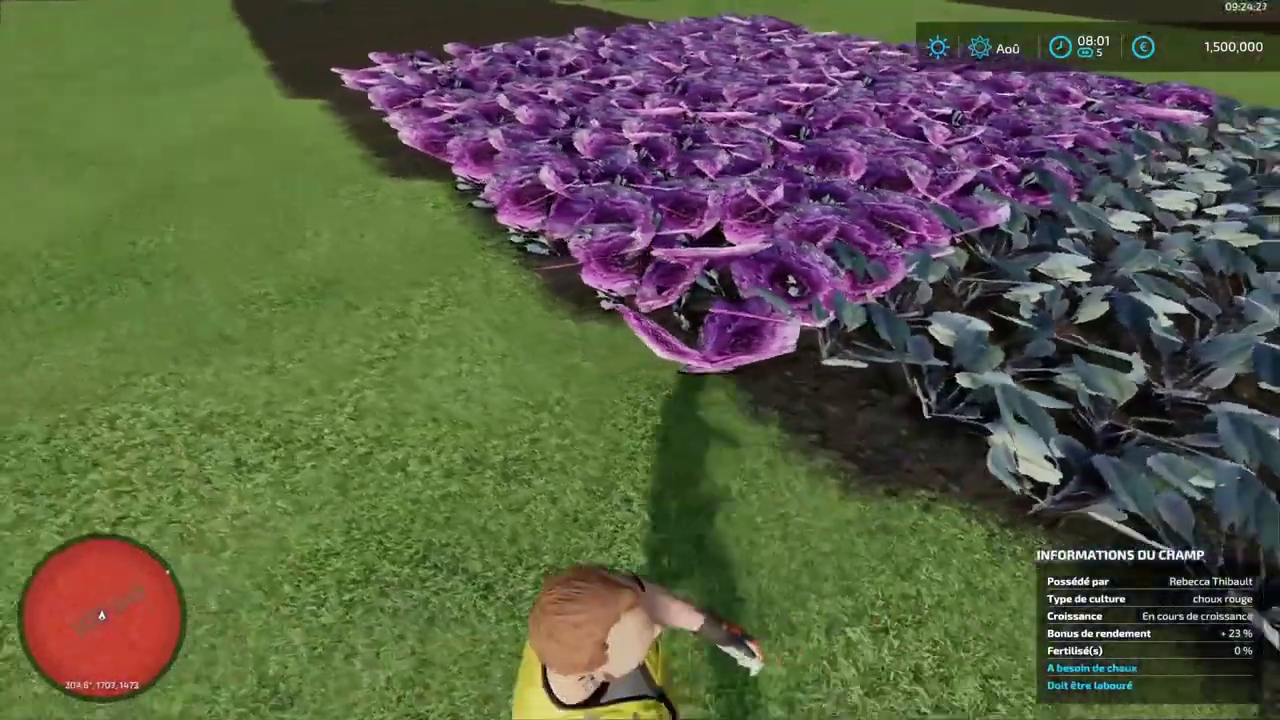
key(w)
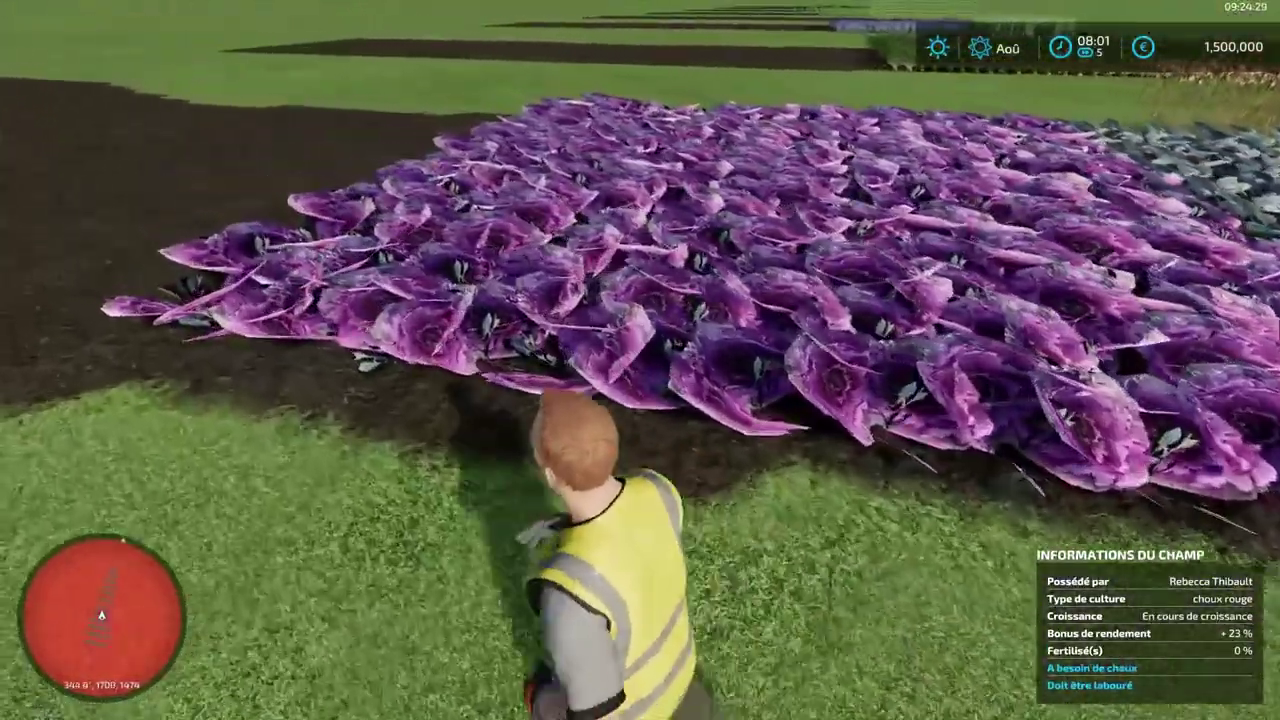
key(w)
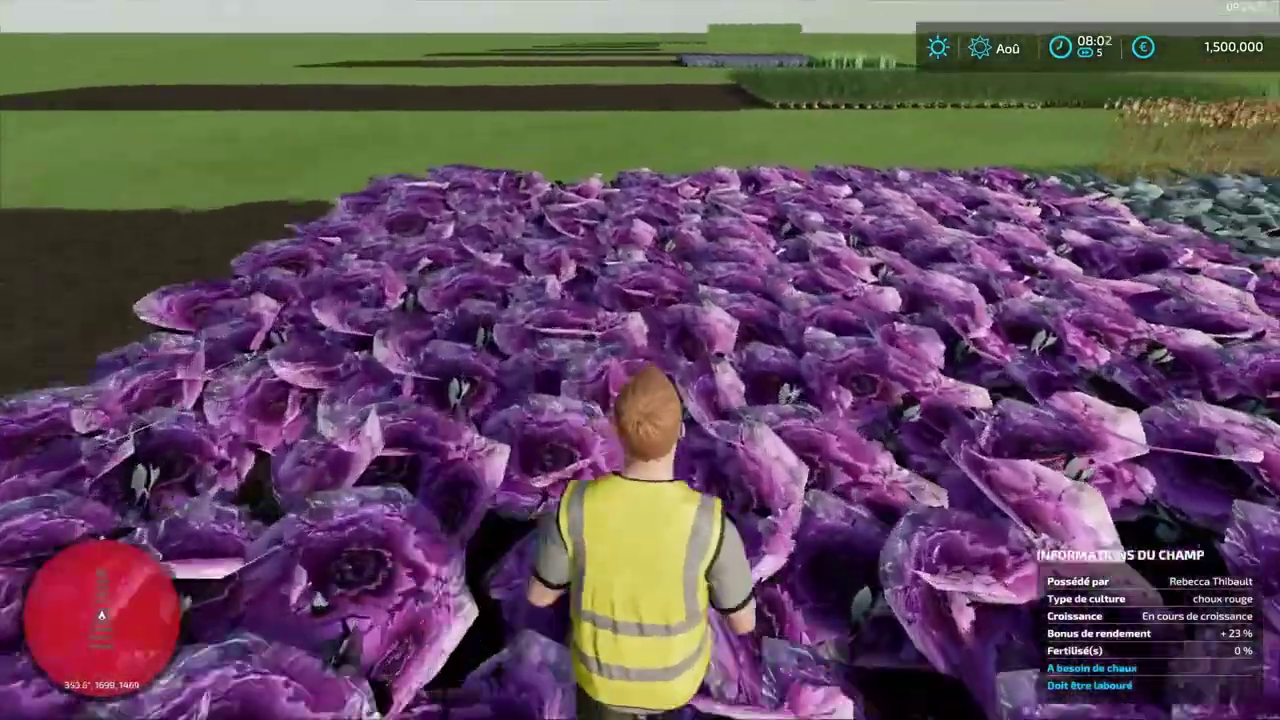
key(w)
key(w)
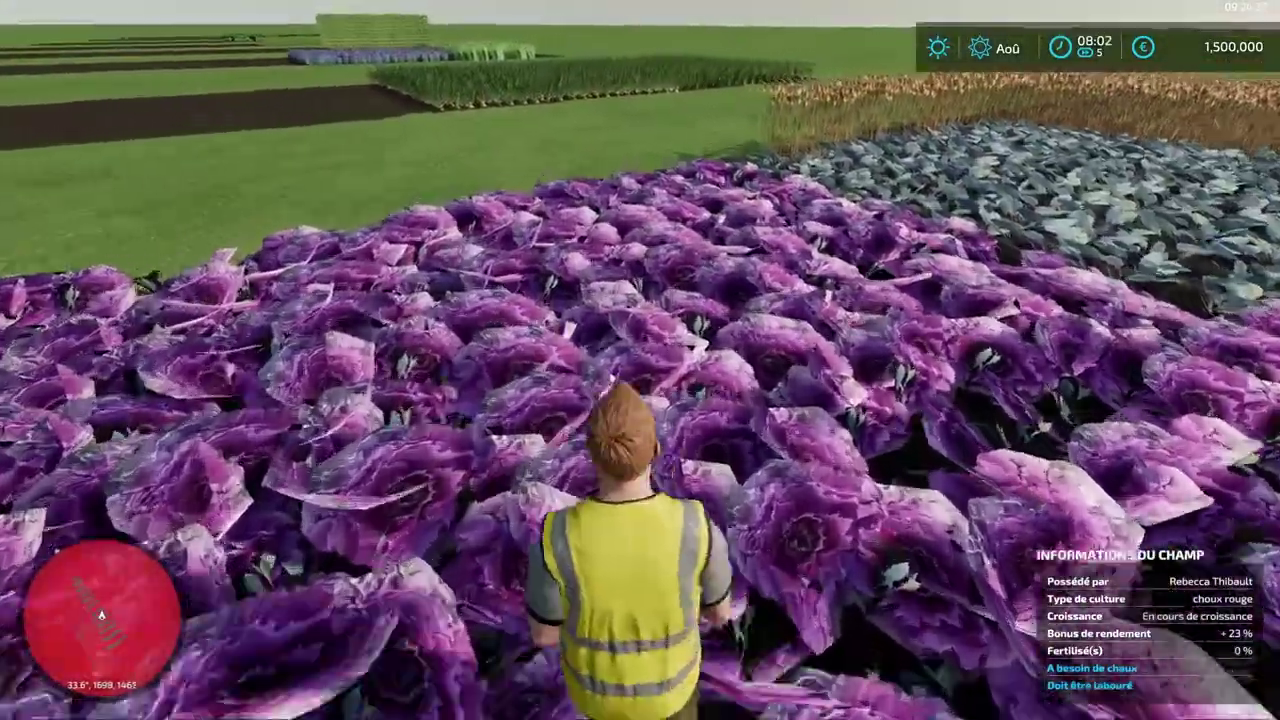
- Walk through the poppy strip and on to the onion strip, examining the plants and their field information
key(w)
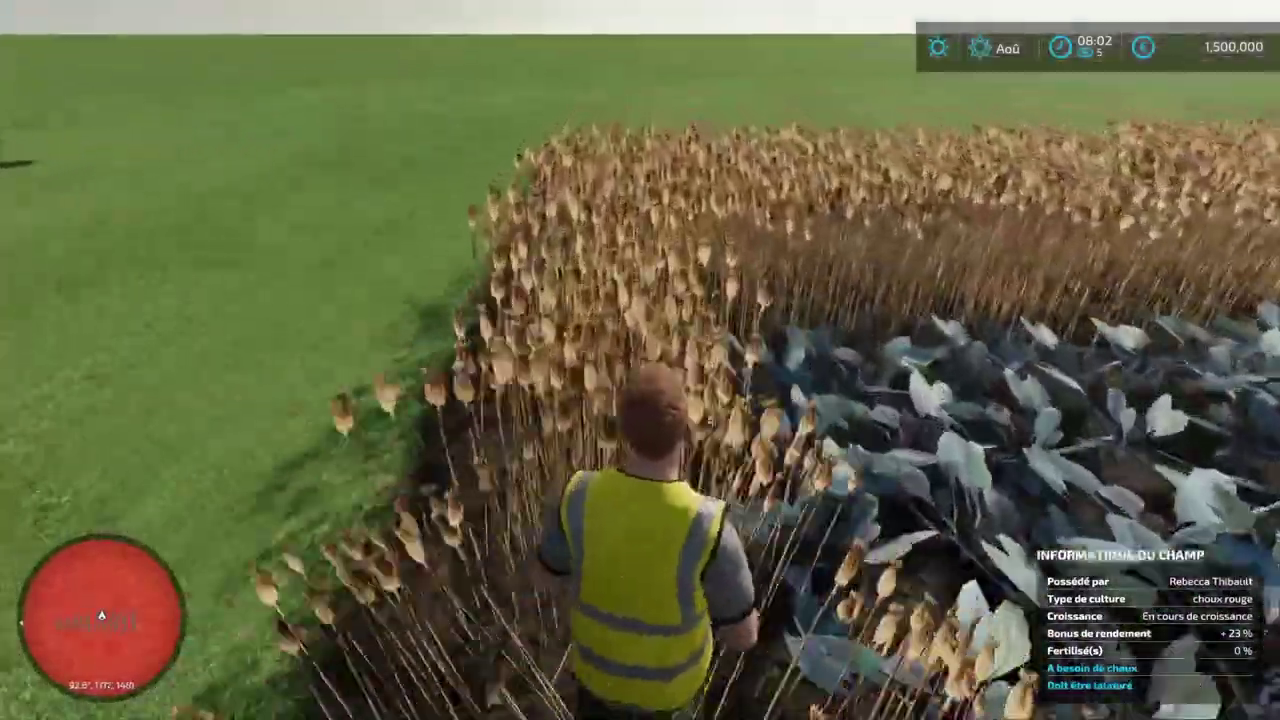
key(w)
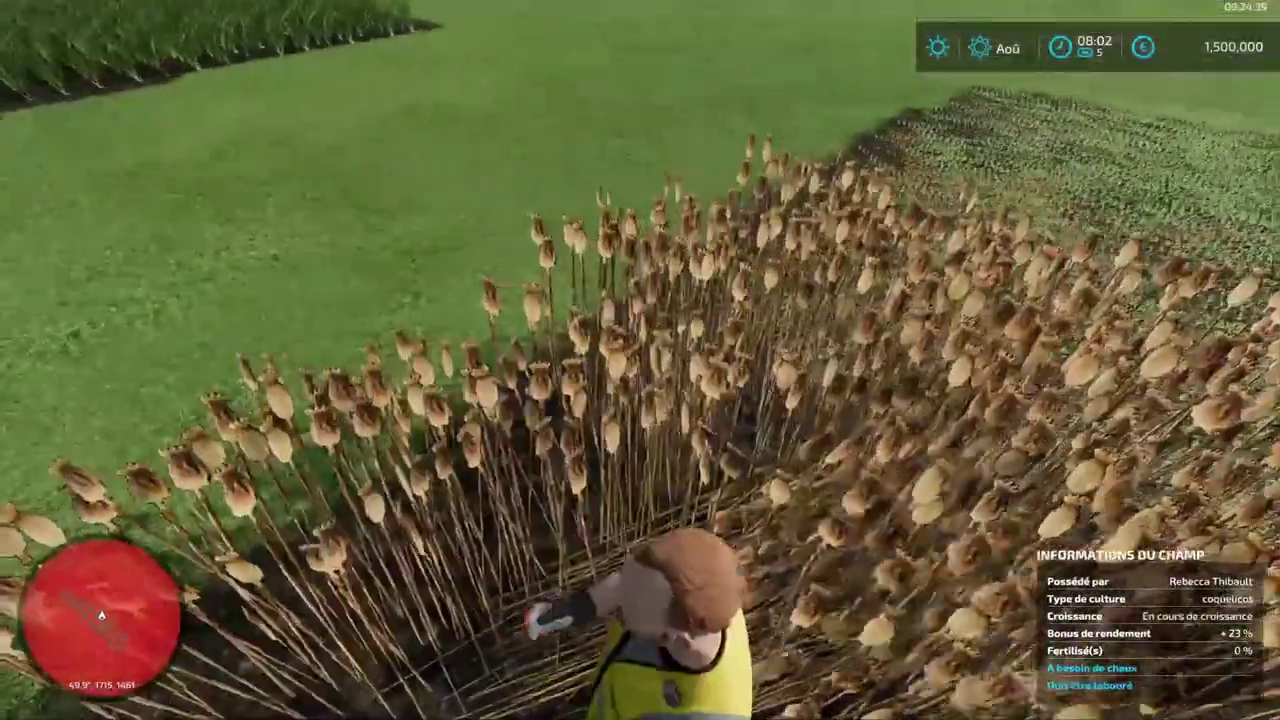
key(w)
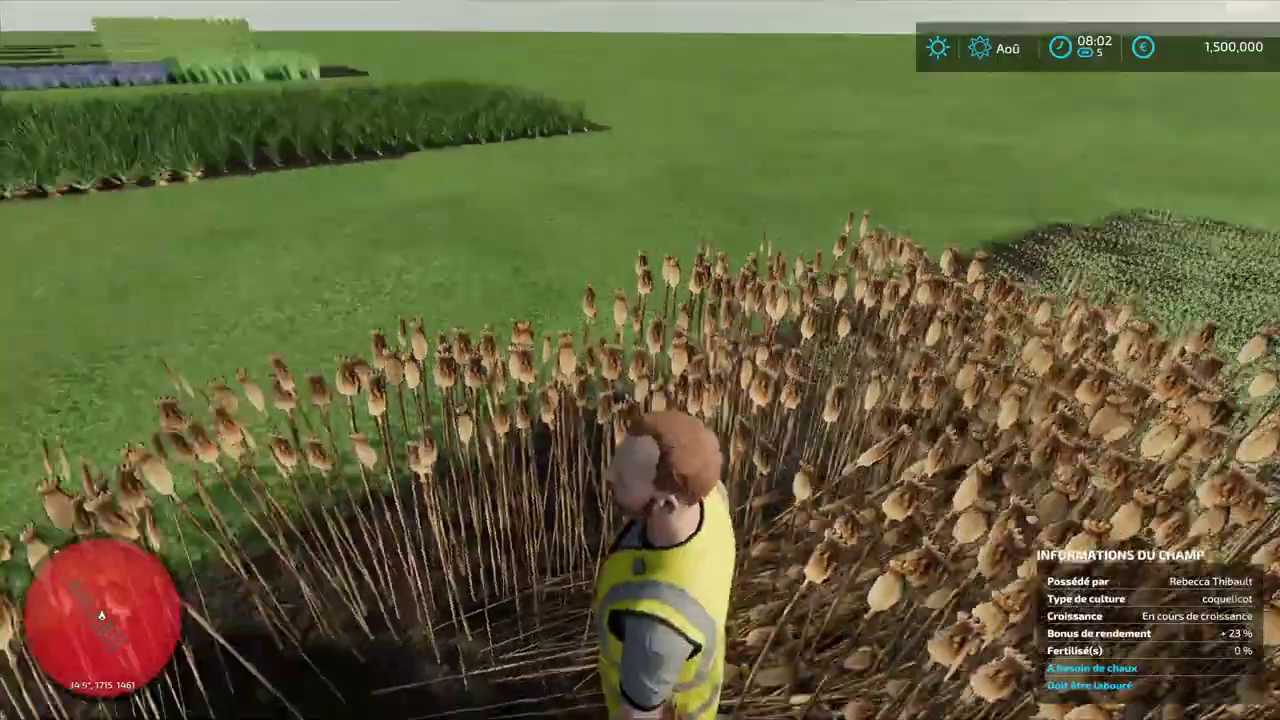
key(w)
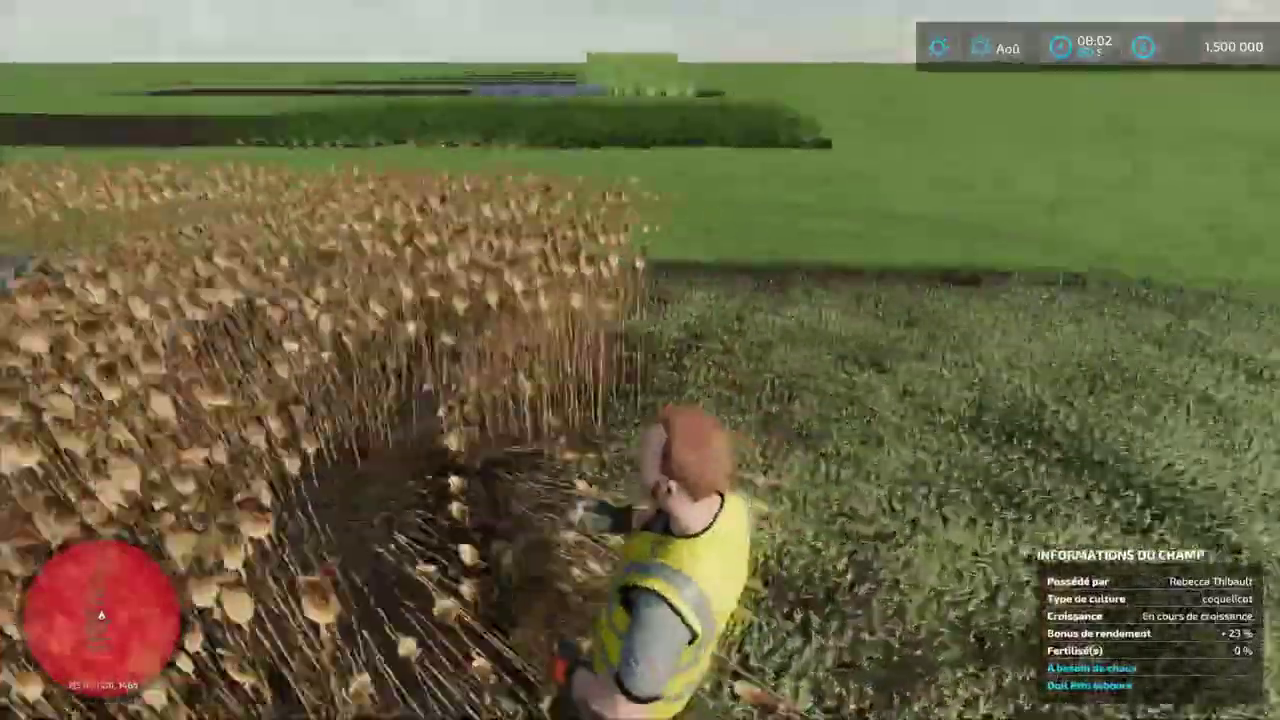
key(w)
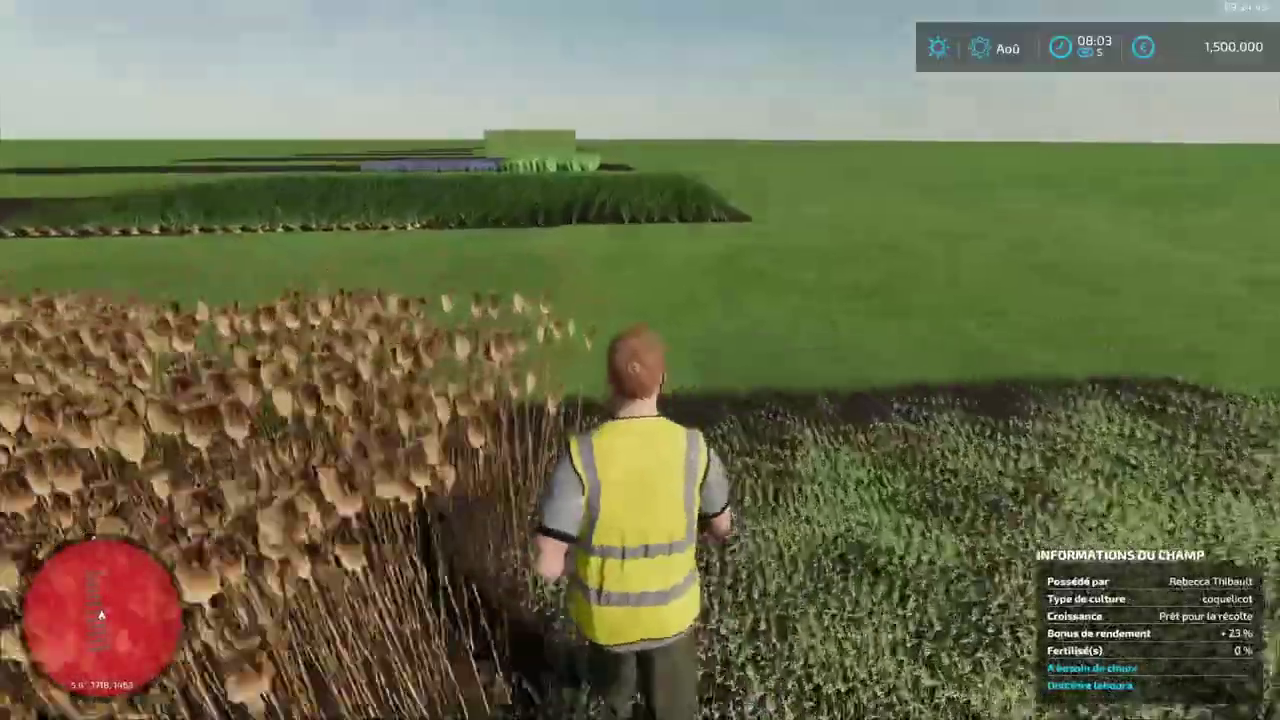
key(w)
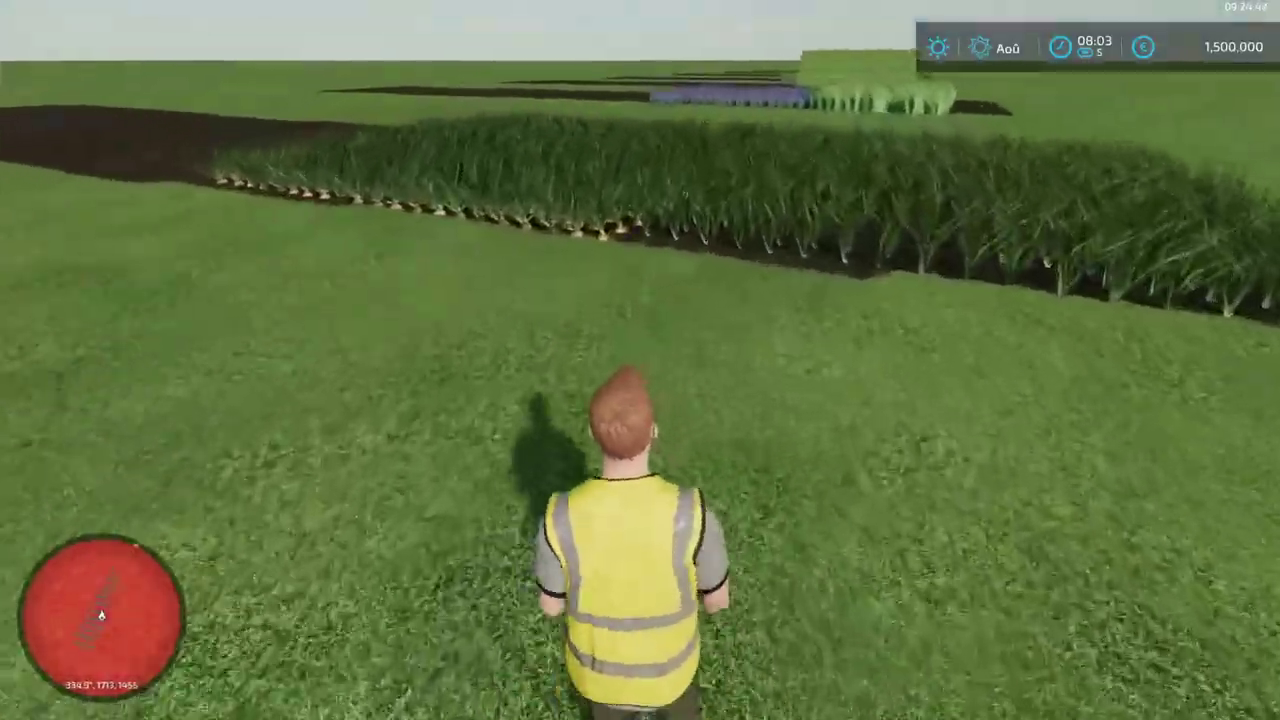
key(w)
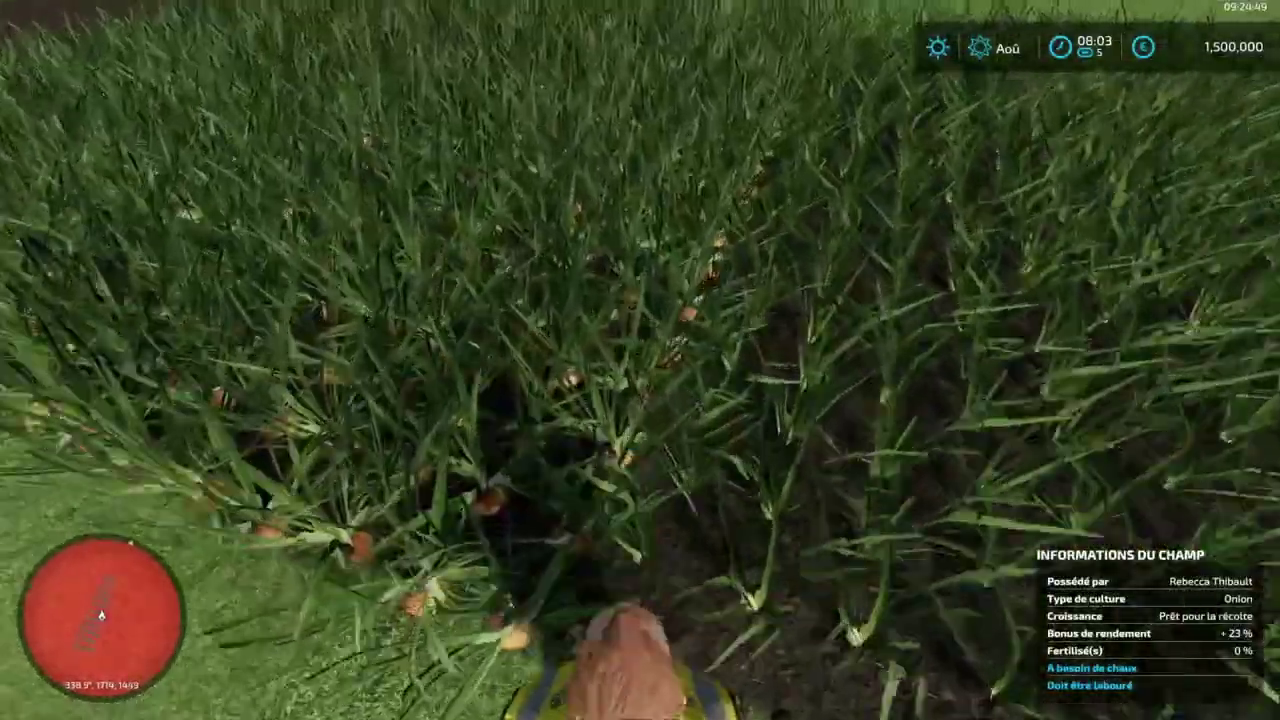
- Walk through the onion strip and on to the lavender strip, examining the plants and their field information
key(w)
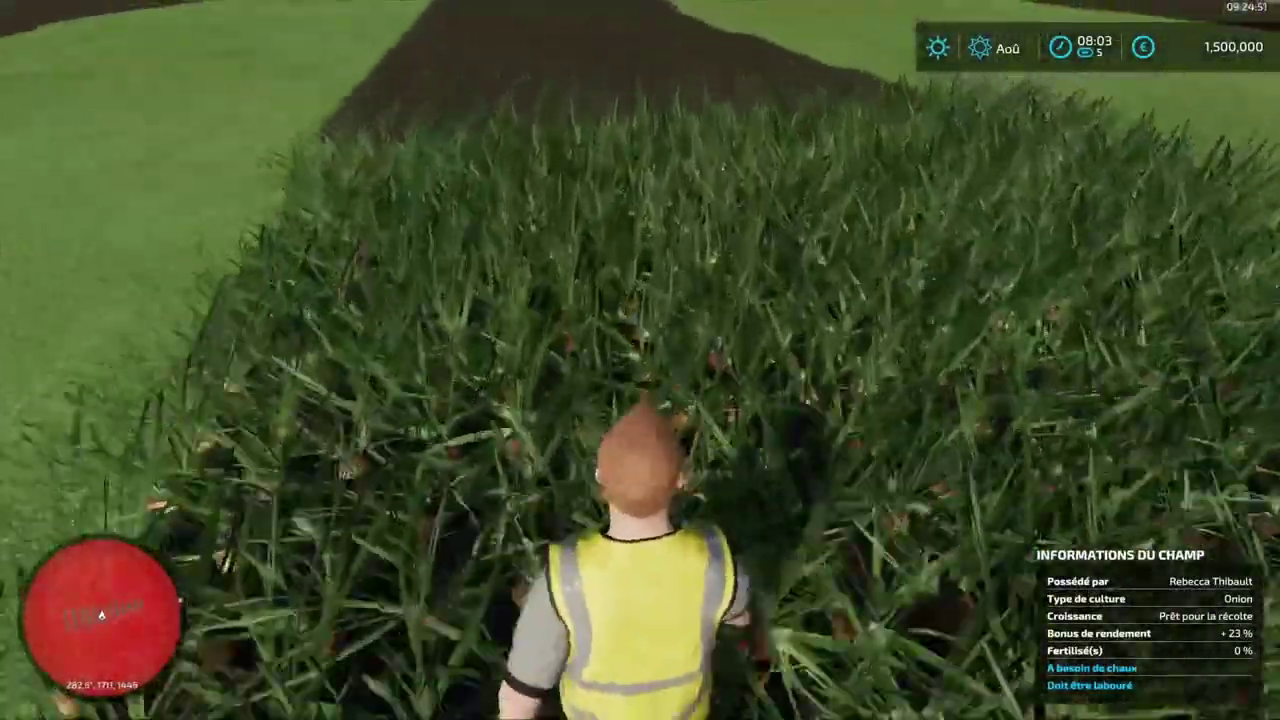
key(w)
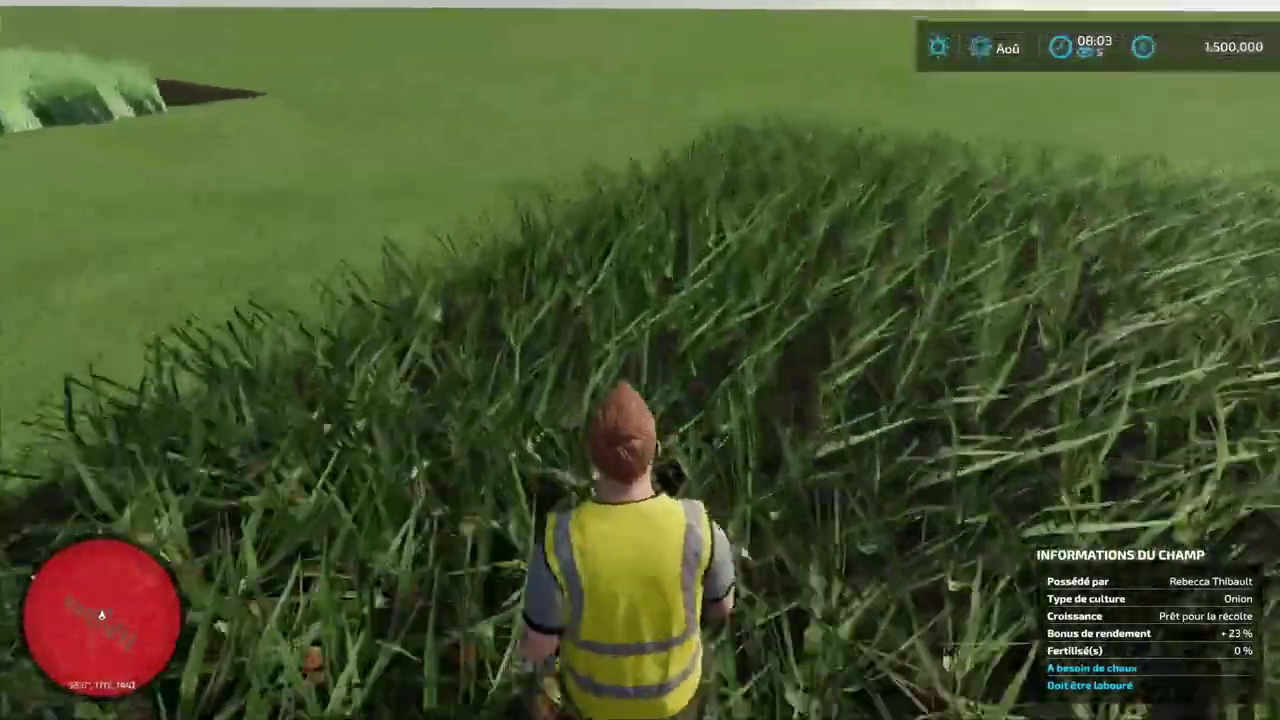
key(w)
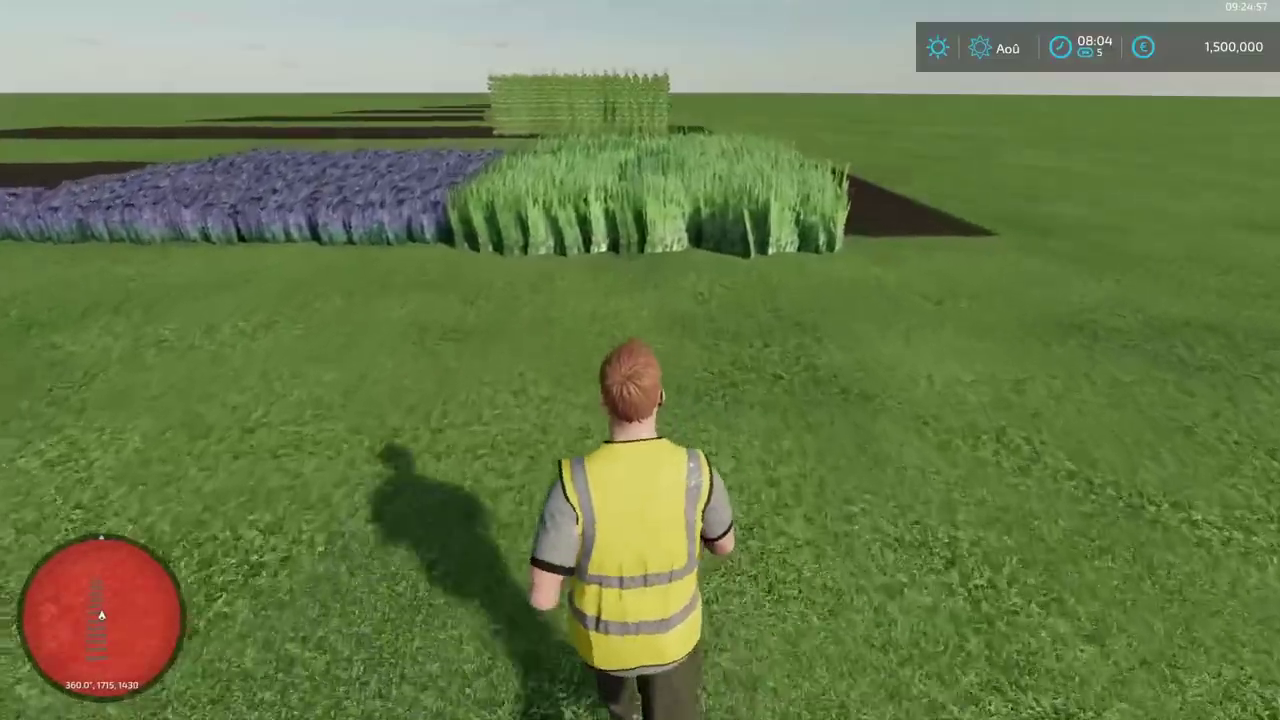
key(w)
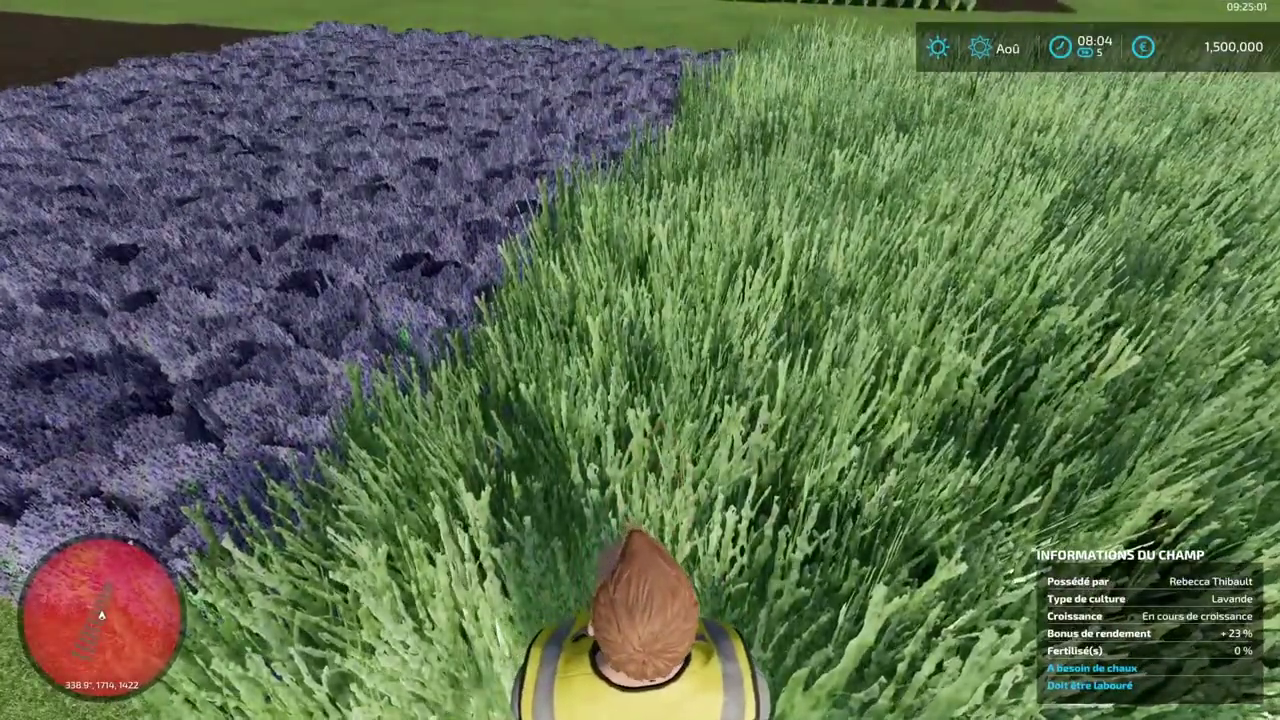
key(a)
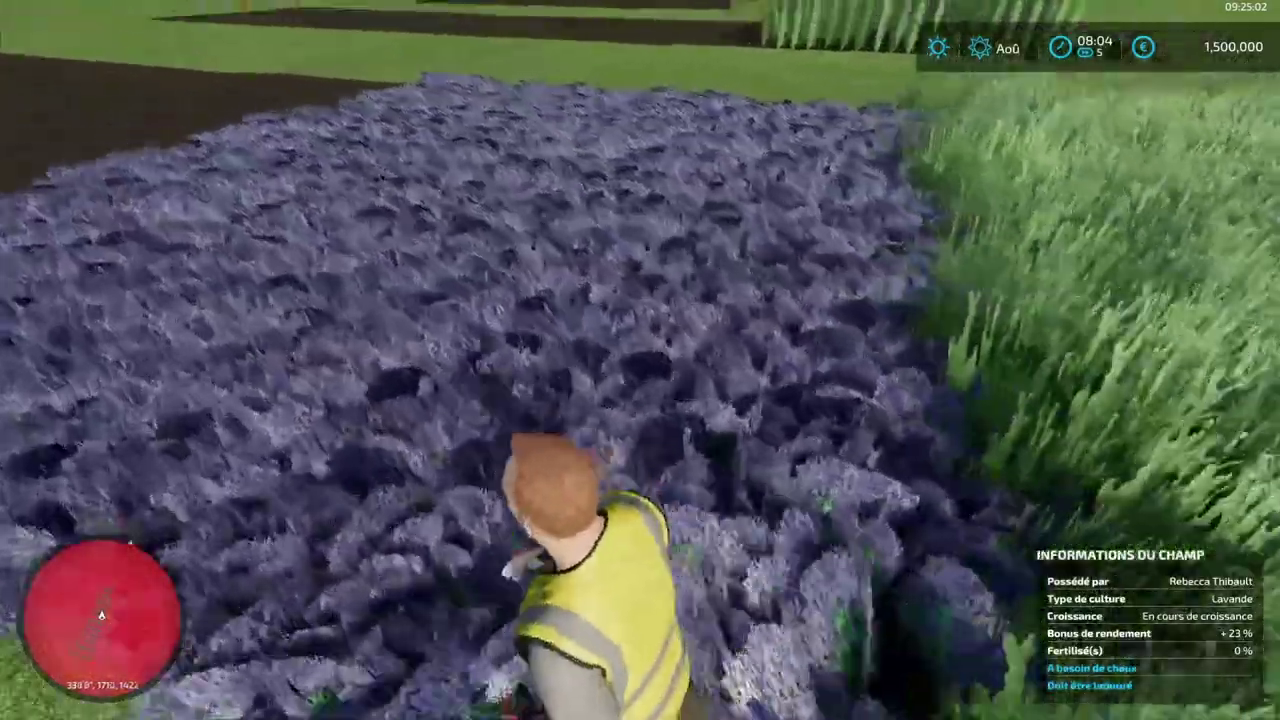
key(w)
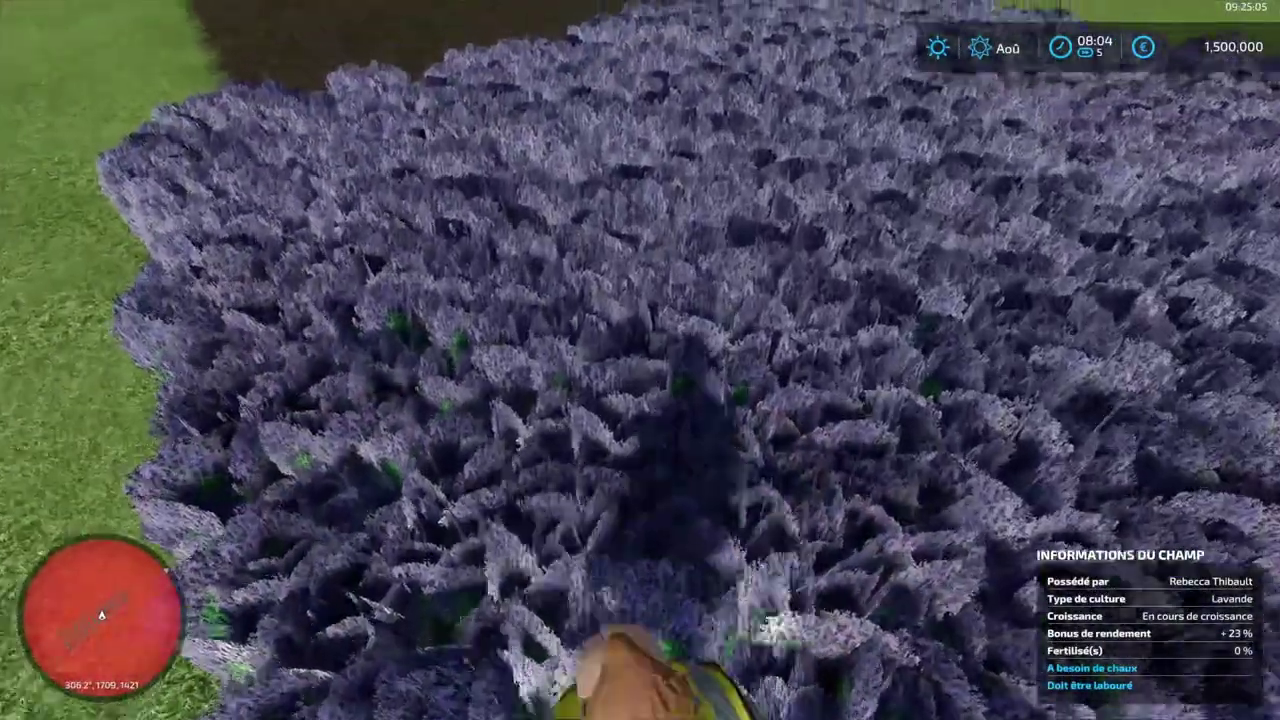
- Continue past the hops and through the clover strip, examining both crops' appearance and field information
key(w)
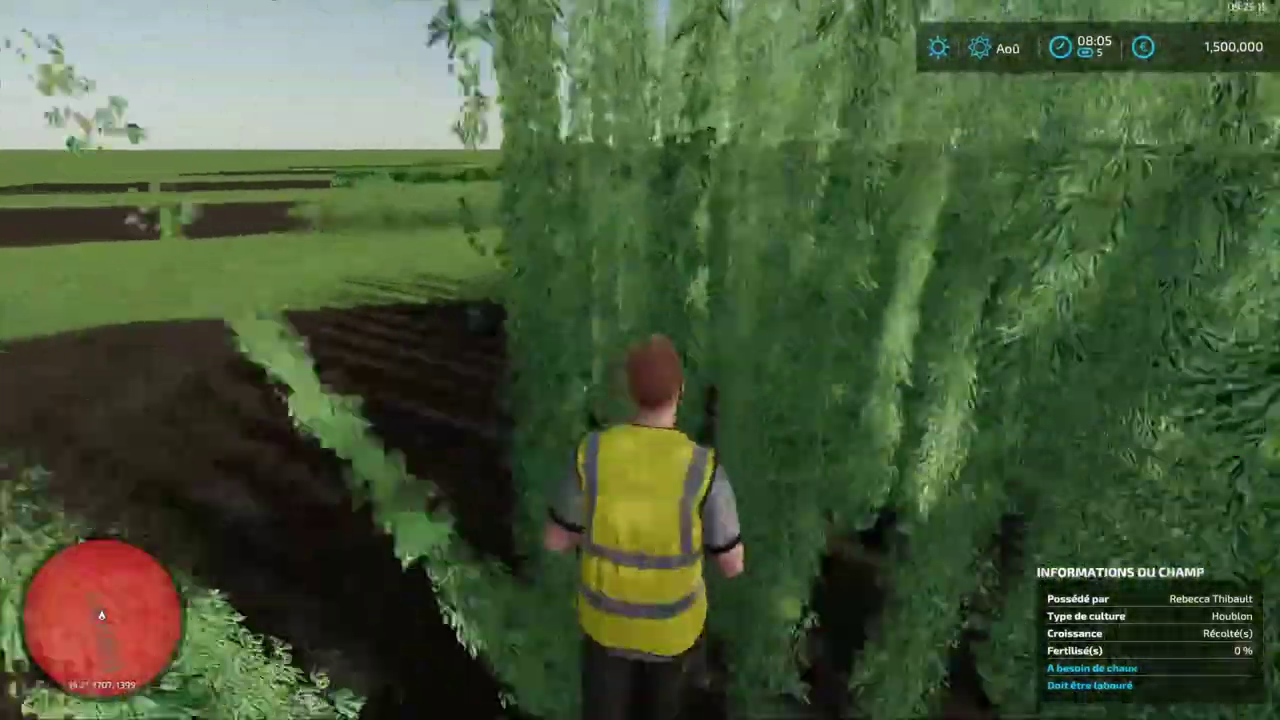
key(w)
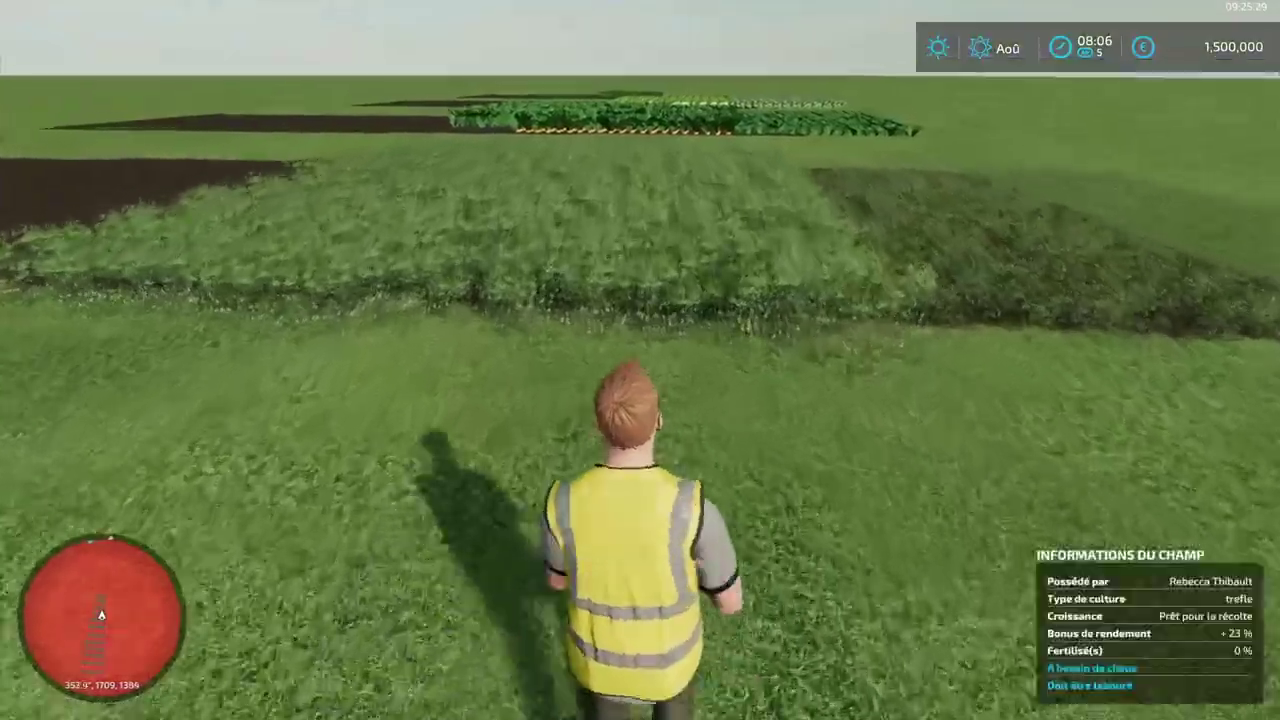
key(w)
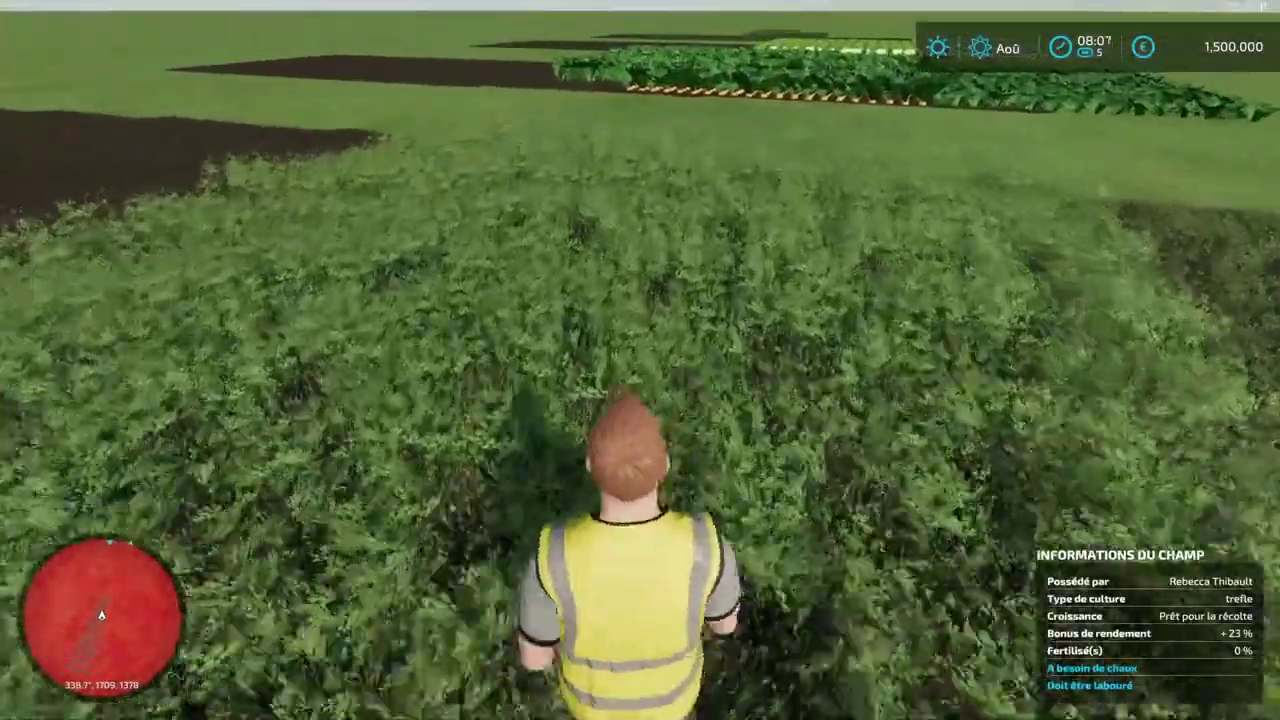
key(w)
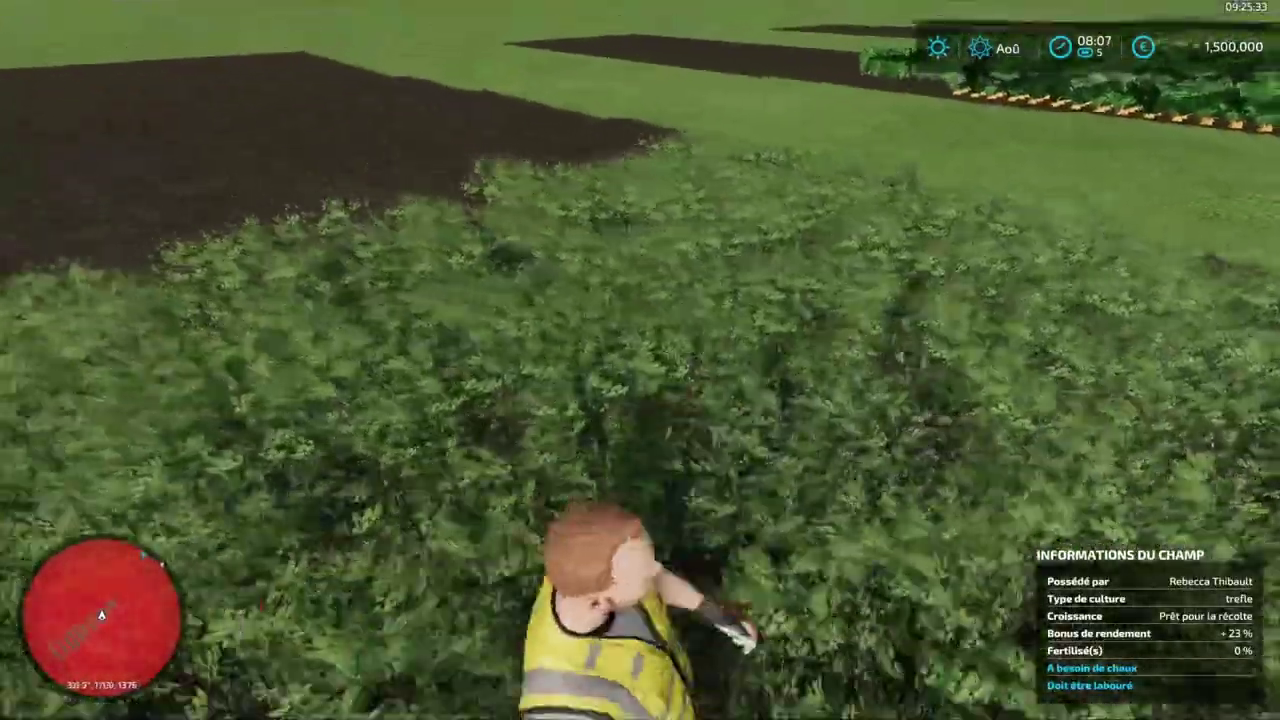
key(w)
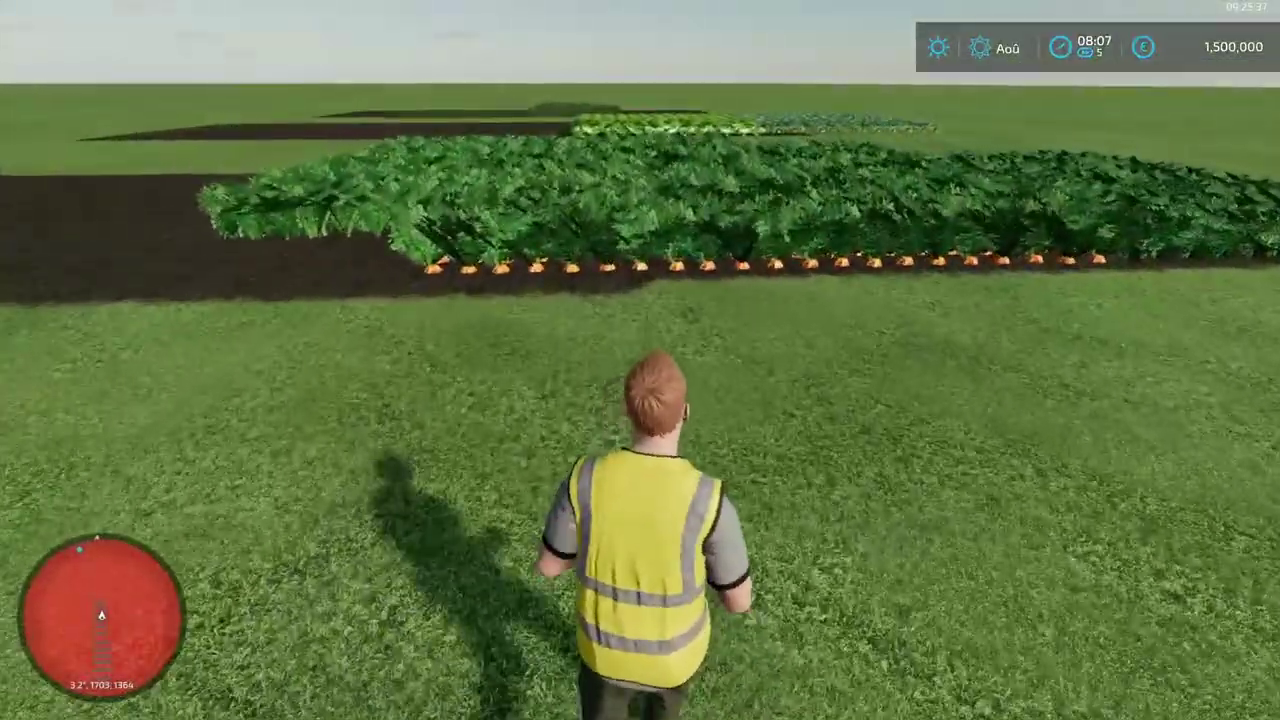
- Walk around the carrot strip and examine its foliage, visible carrots and growth information
key(w)
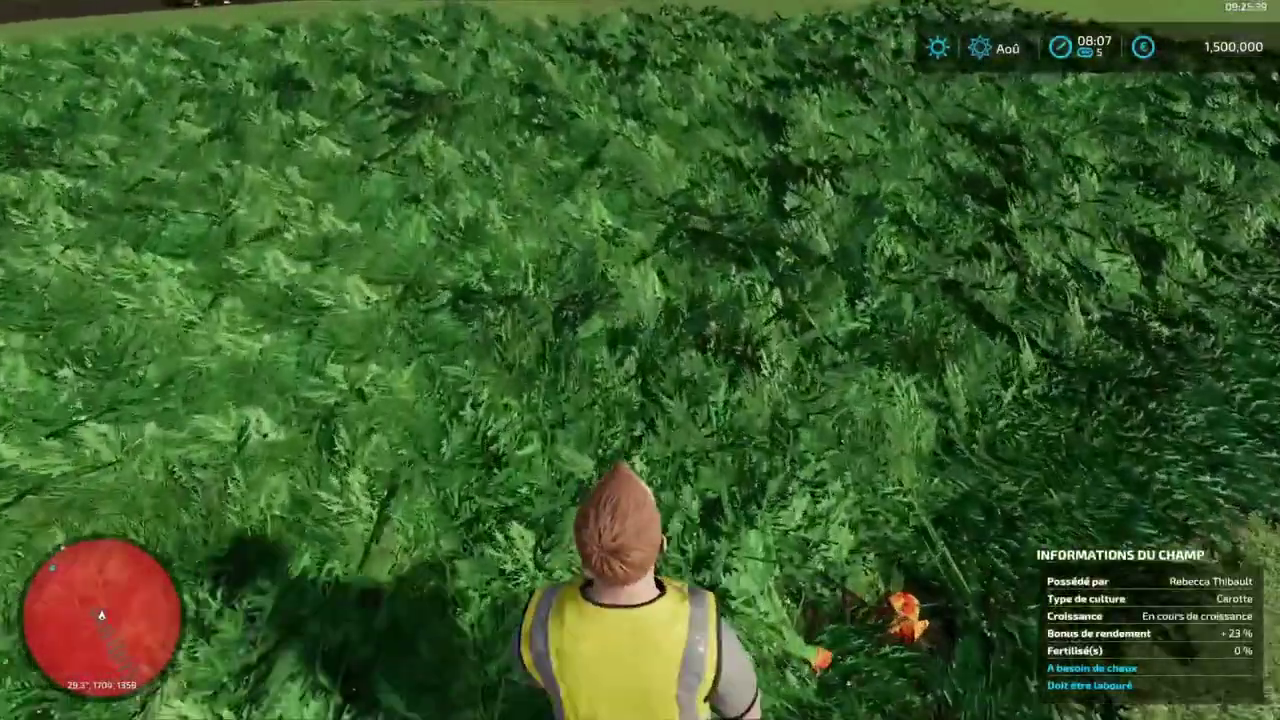
key(w)
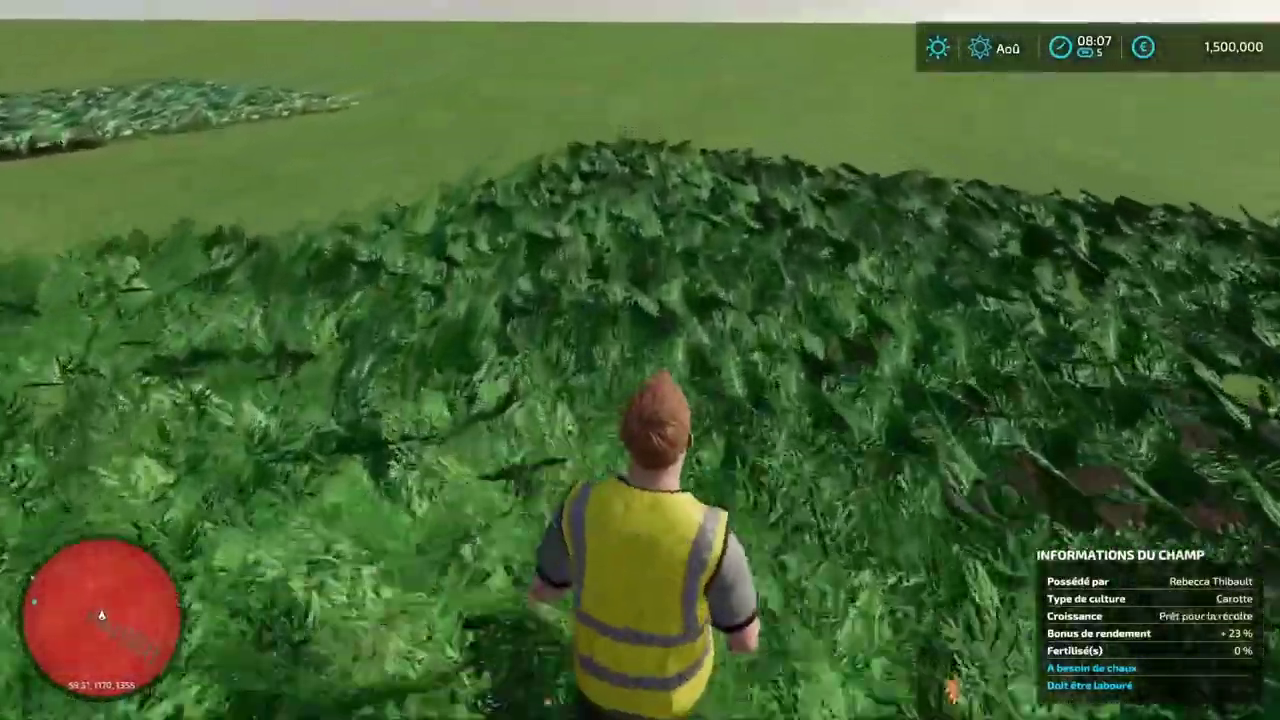
key(w)
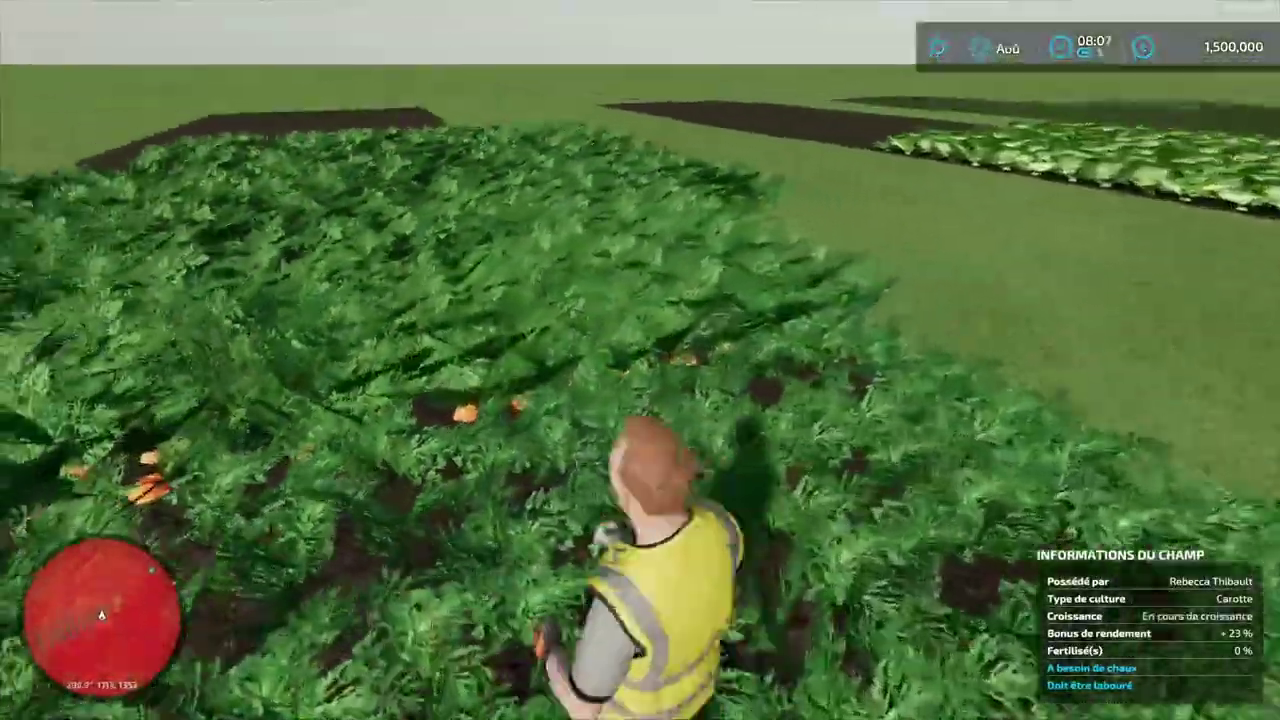
key(w)
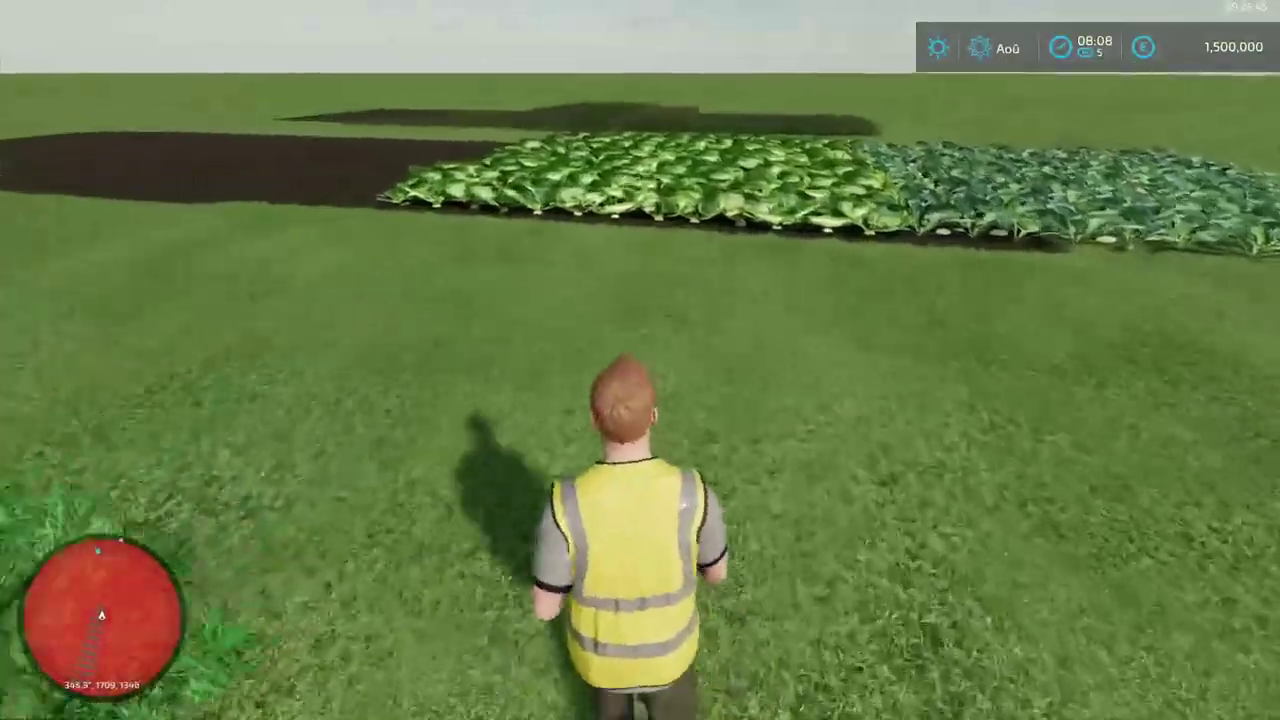
- Walk through the cabbage strip and inspect the plants and their field information
key(w)
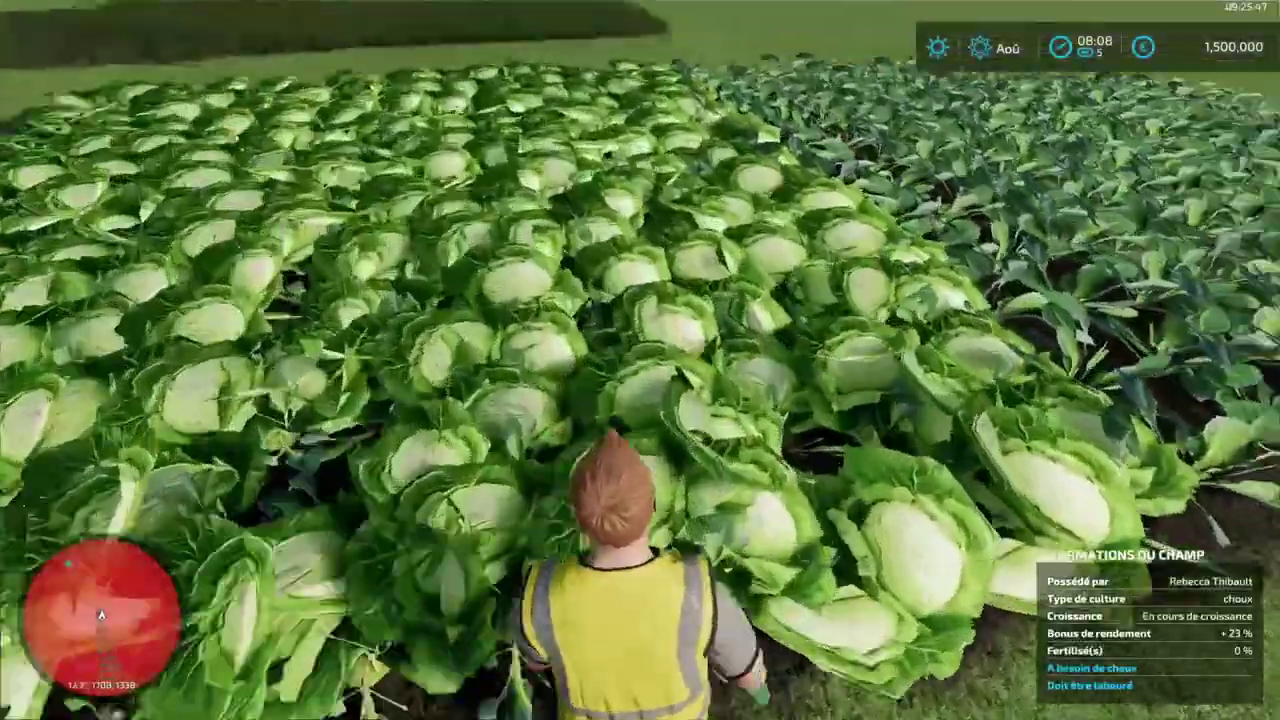
key(w)
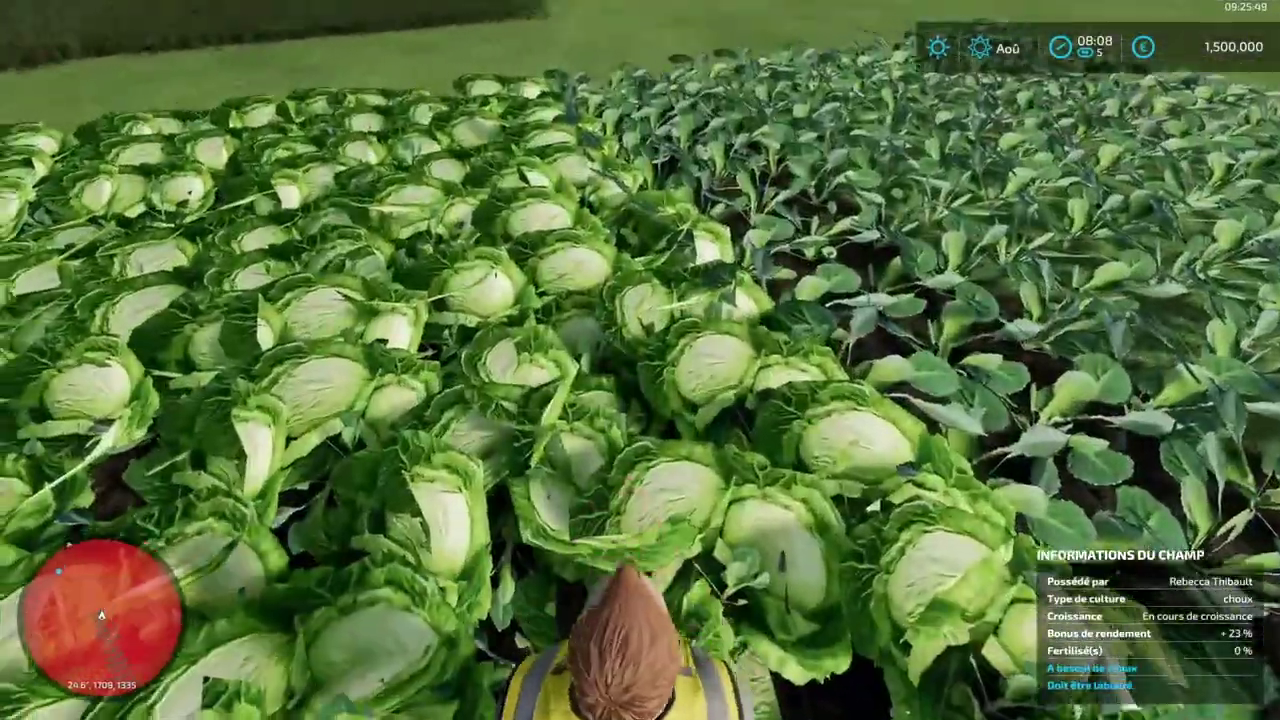
key(w)
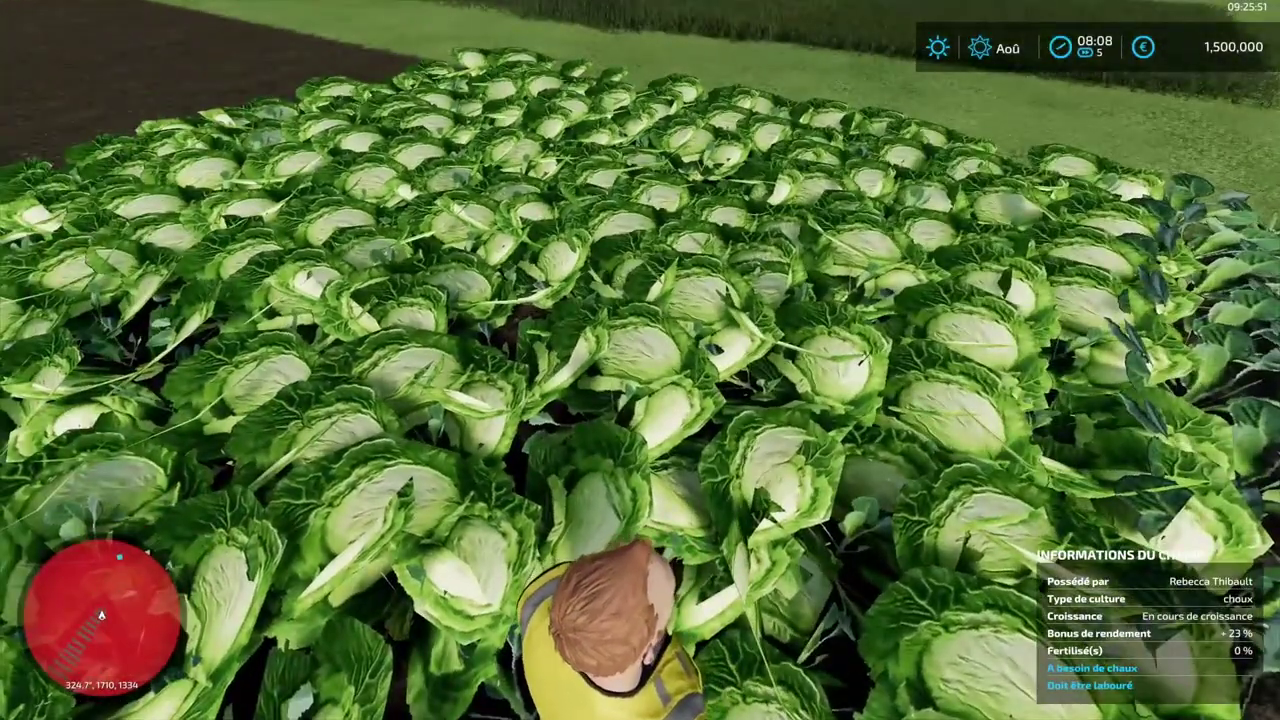
key(w)
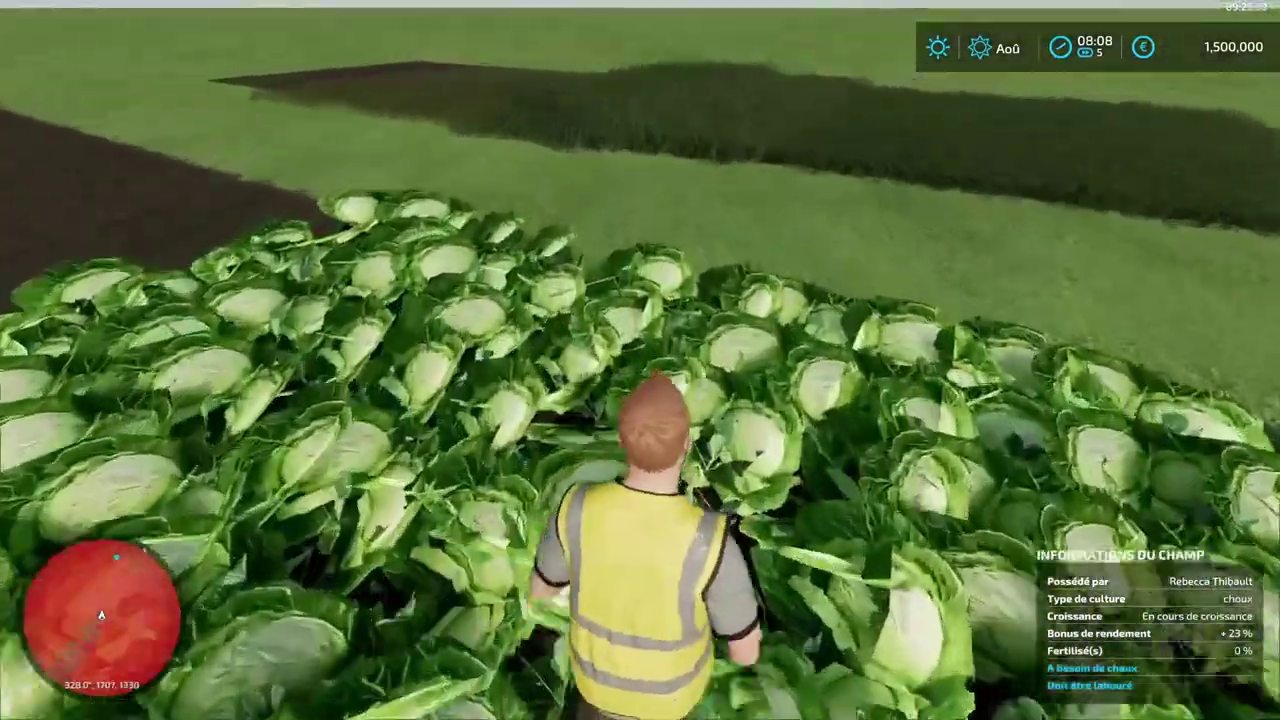
key(w)
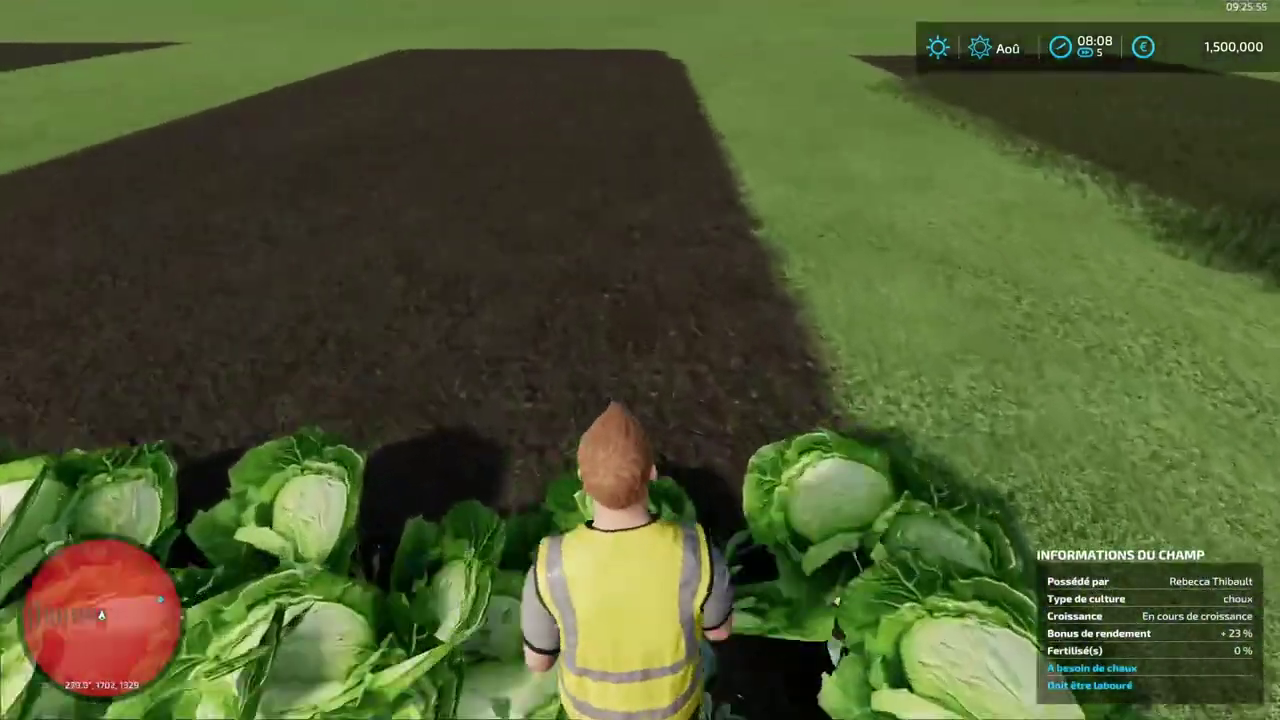
- Walk into the alfalfa strip and examine its flowering plants and field information from several angles
key(w)
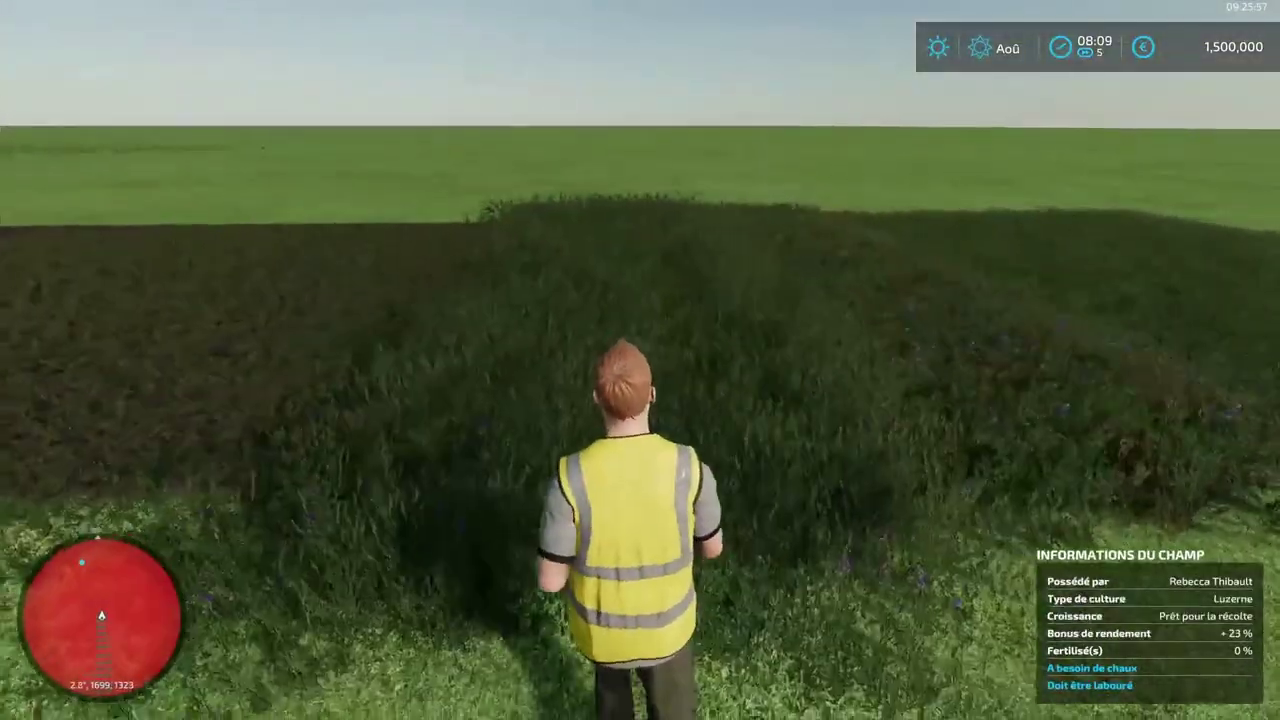
key(s)
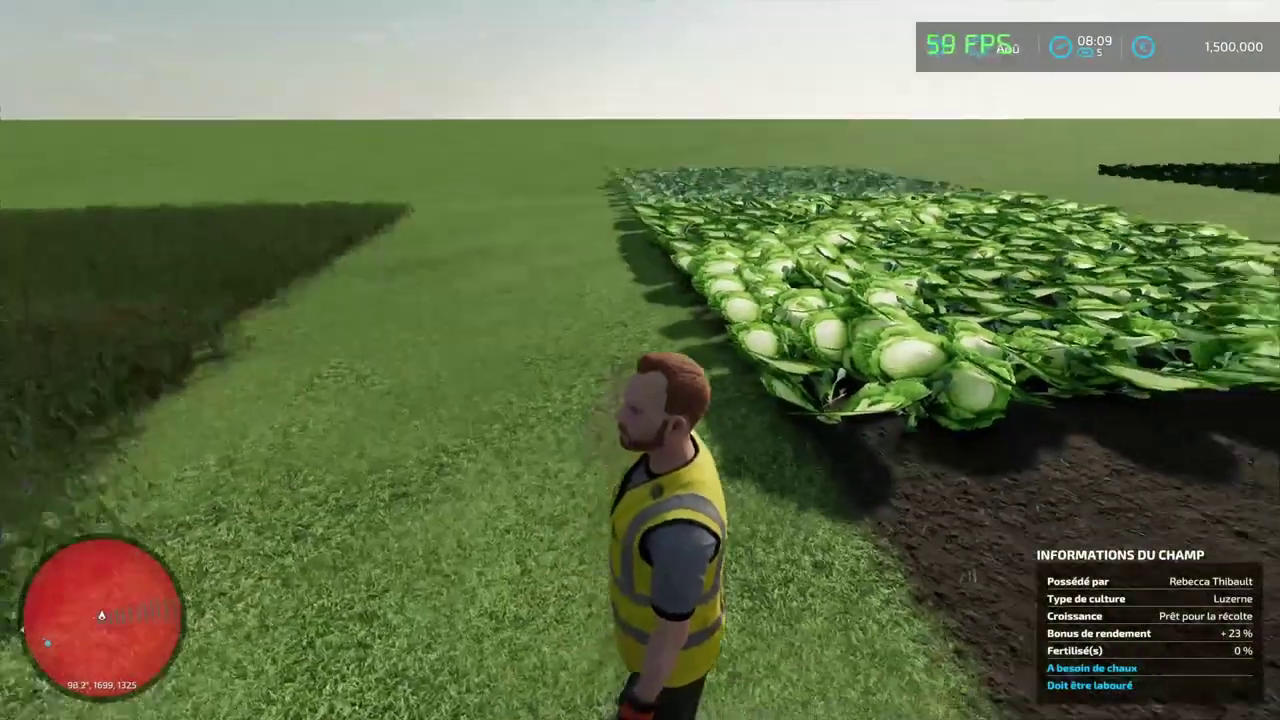
key(w)
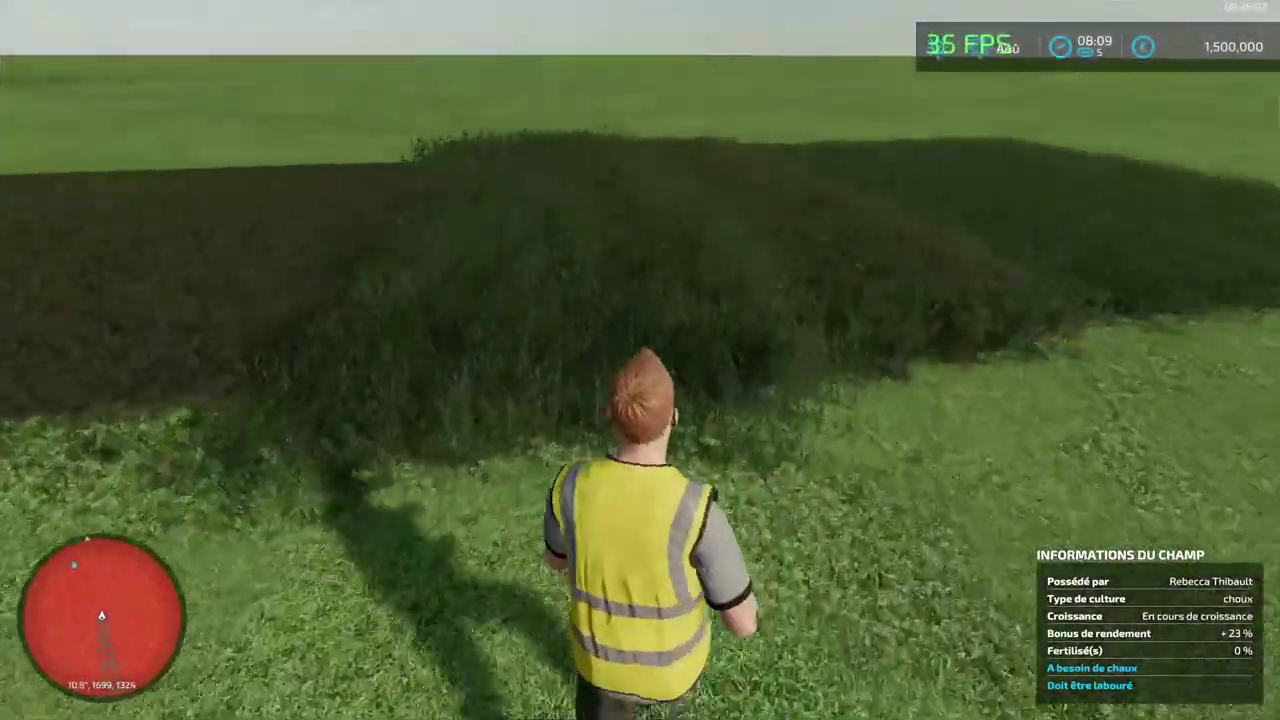
key(w)
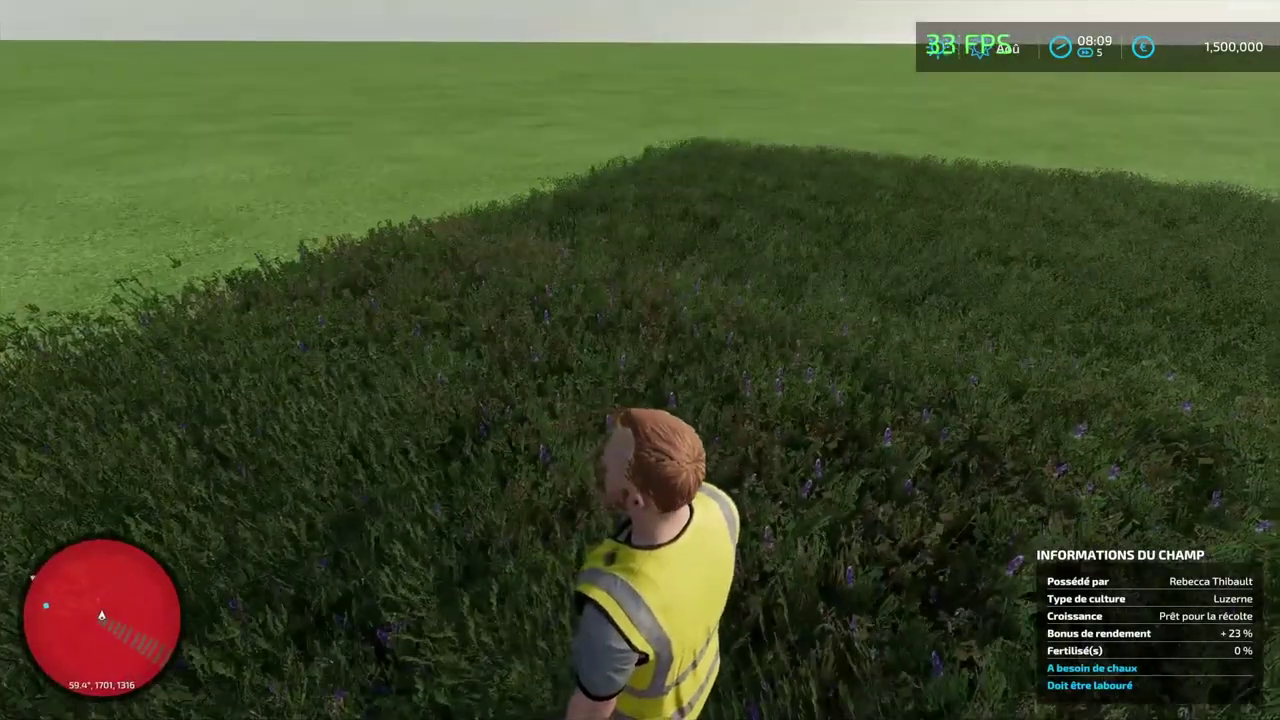
key(w)
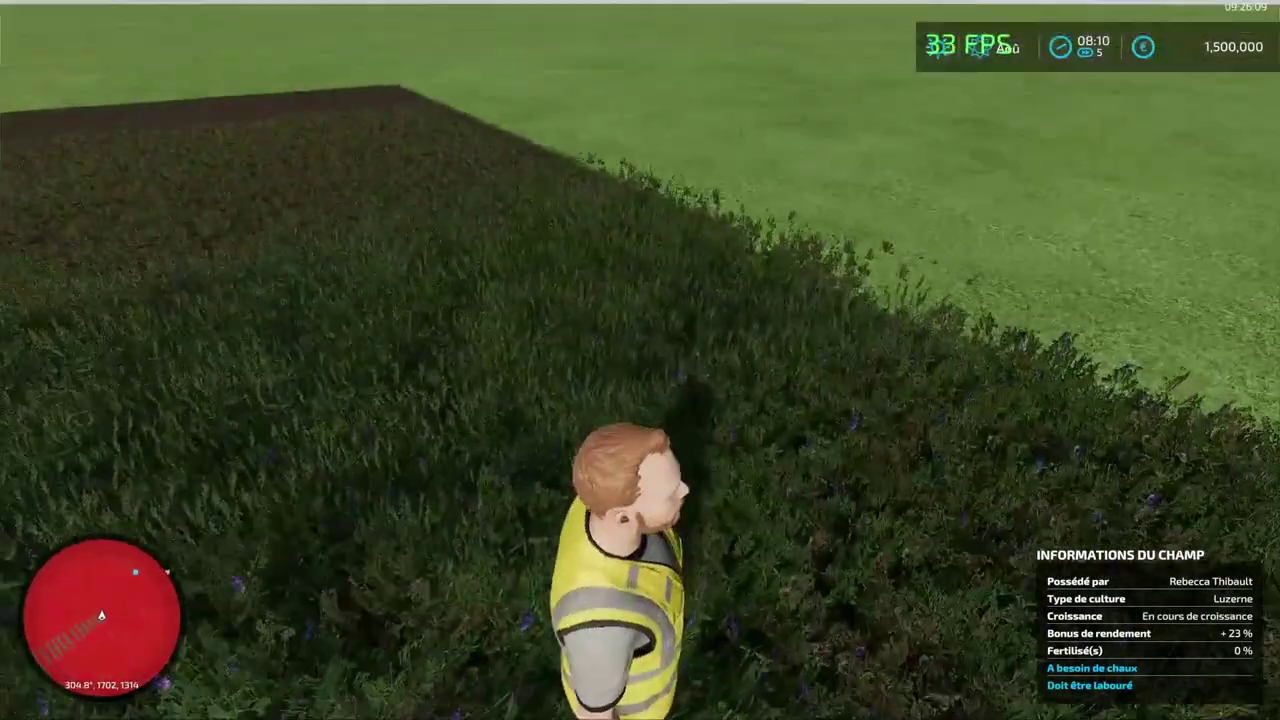
key(w)
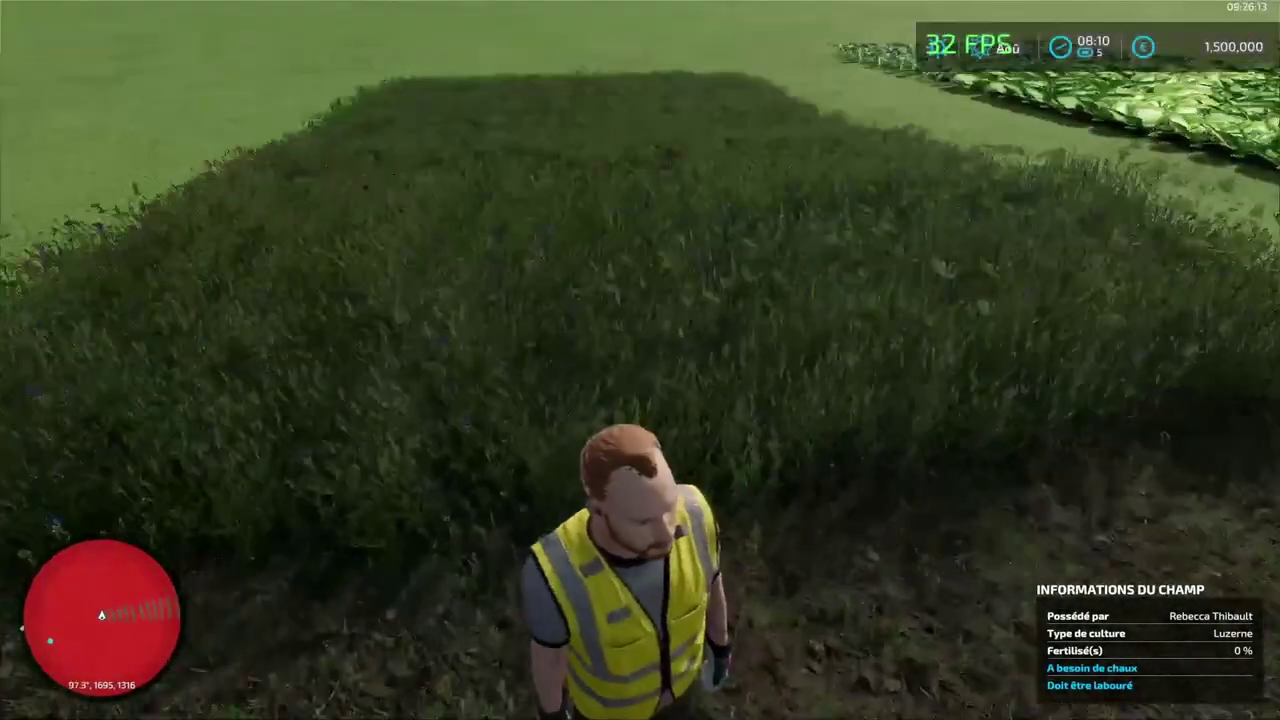
key(w)
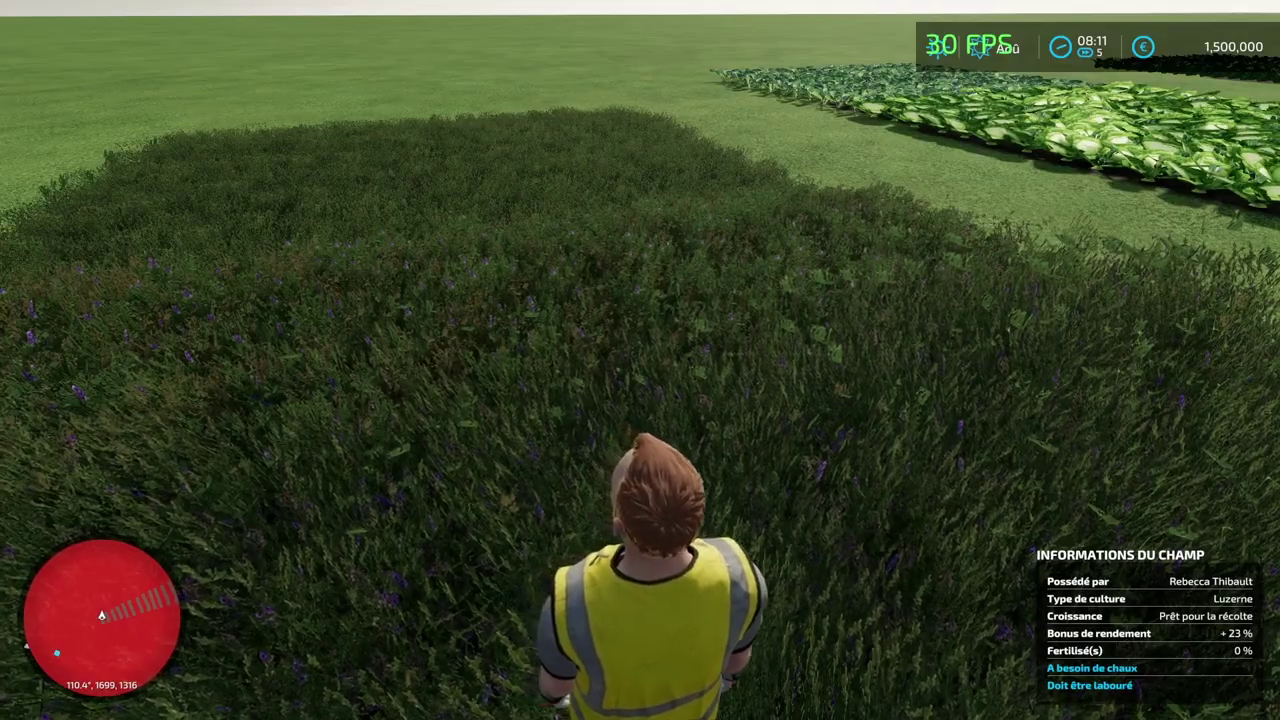
- Leave the alfalfa and cross the cabbage strip towards the carrots, checking the cabbages and their field information
key(w)
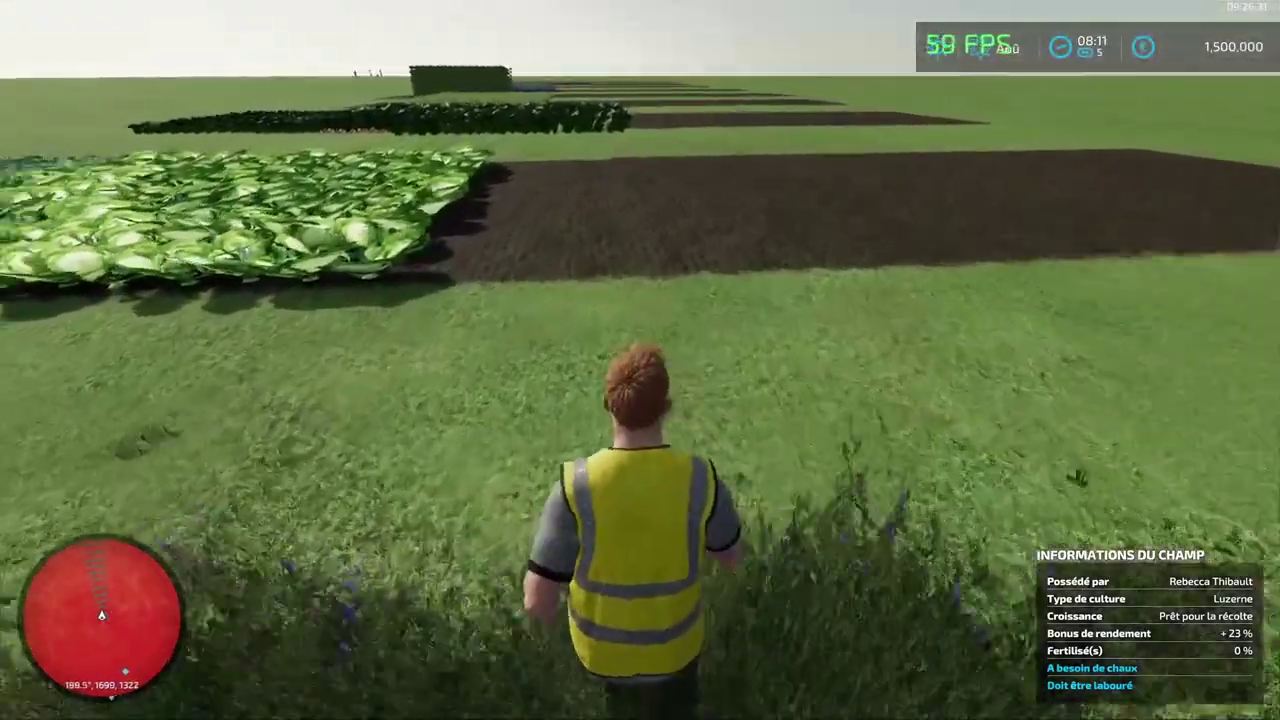
key(w)
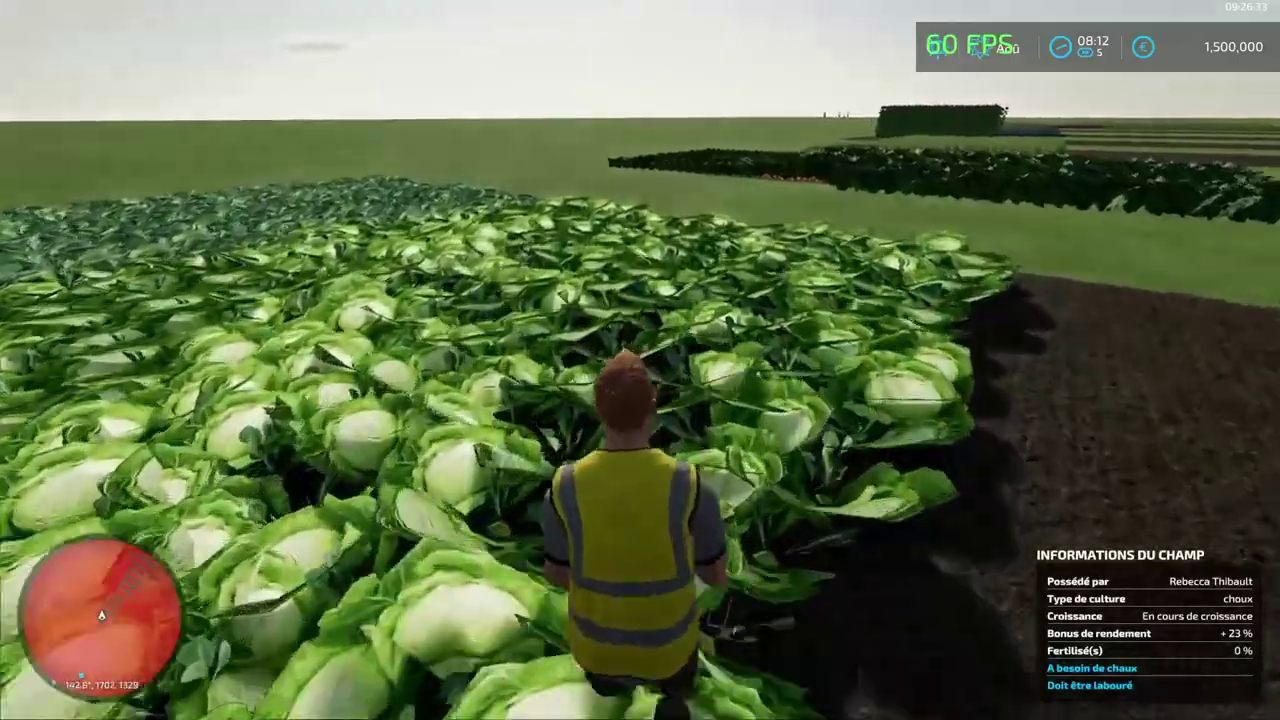
key(w)
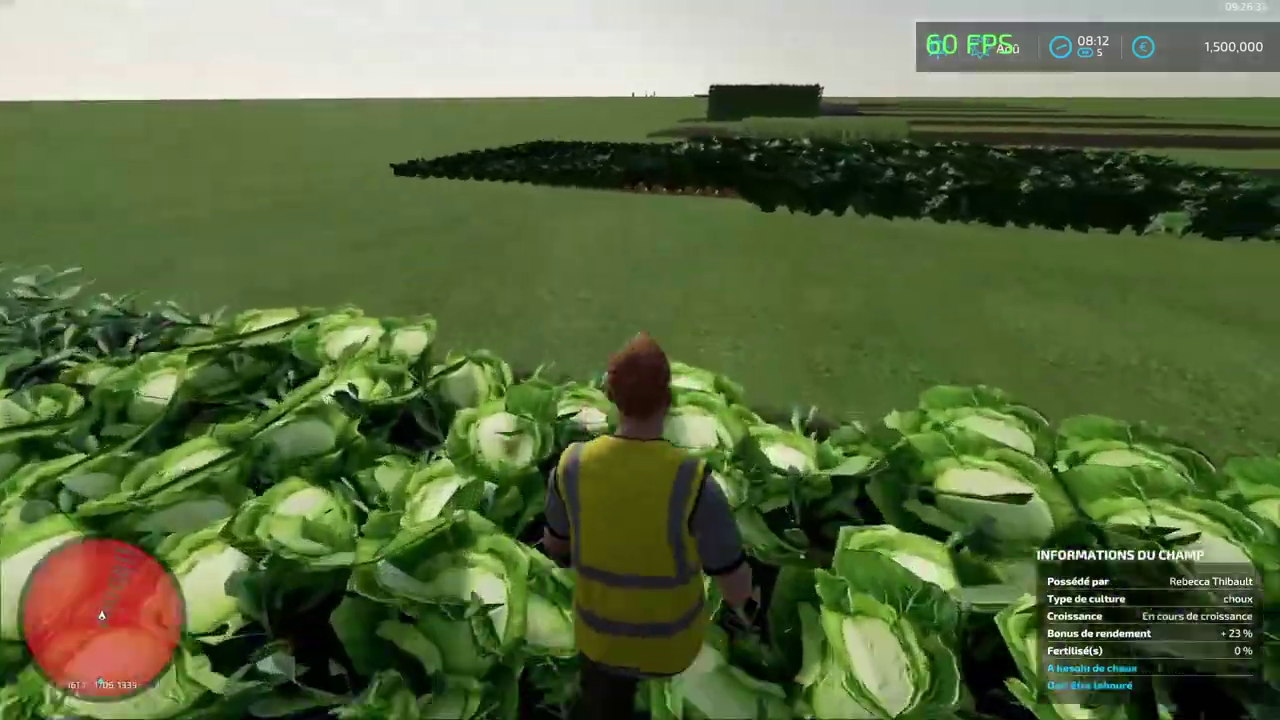
key(w)
key(w)
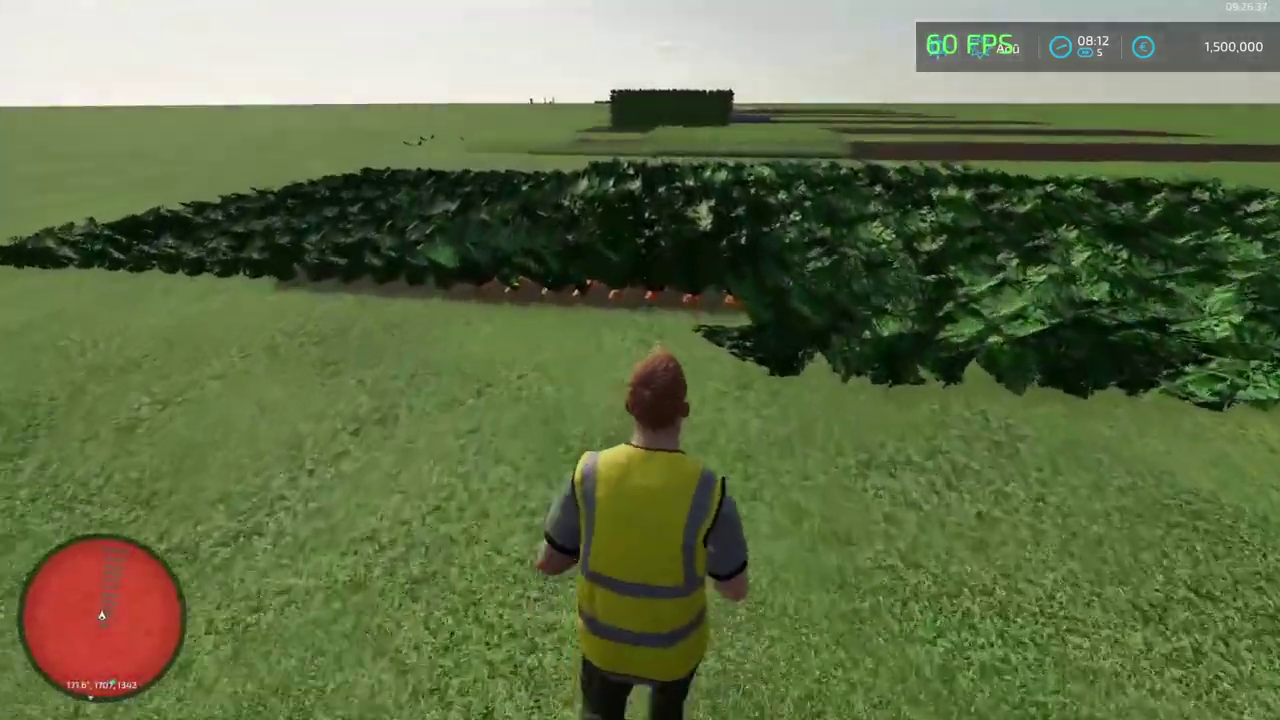
- Cross the carrot and clover strips, examining both crops' foliage and growth information
key(w)
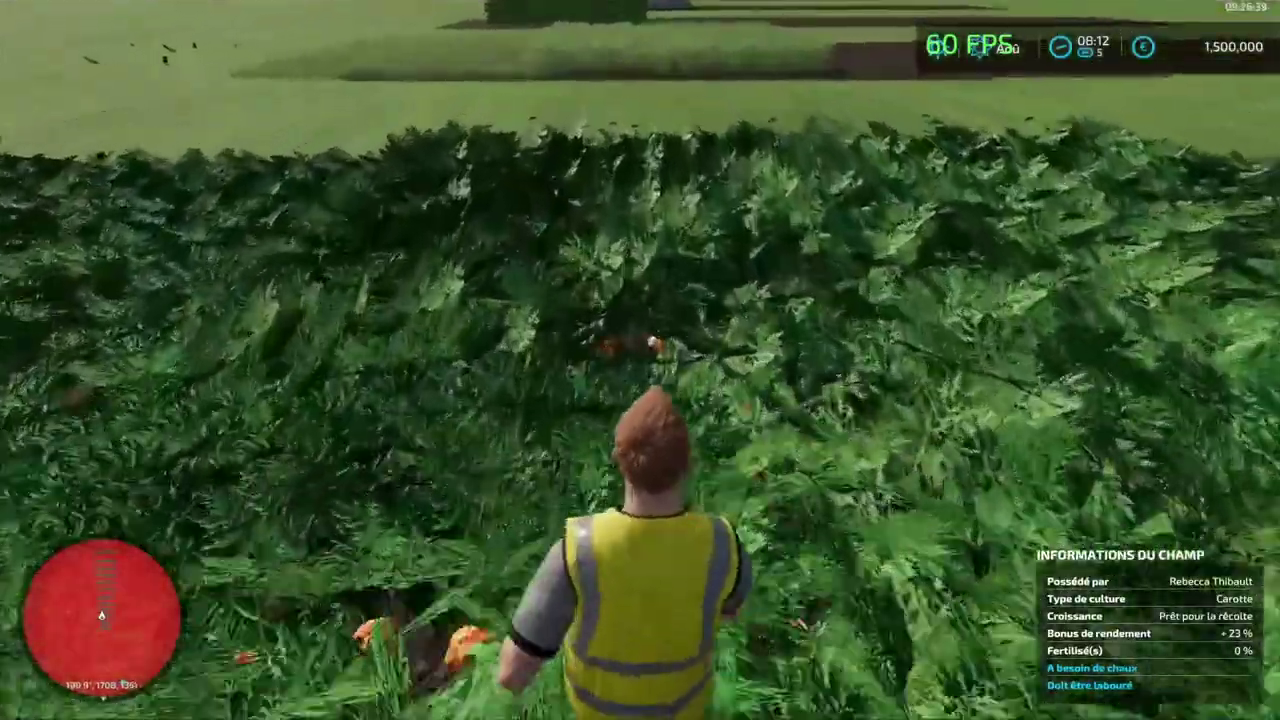
key(w)
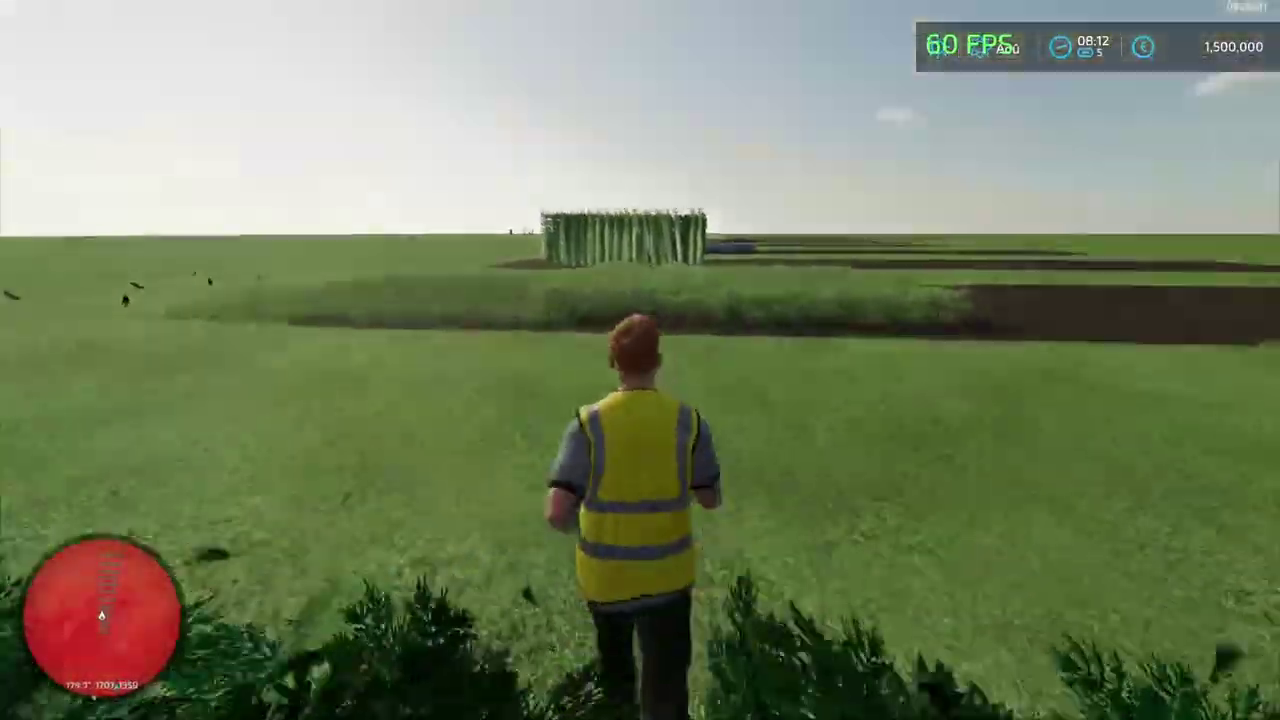
key(w)
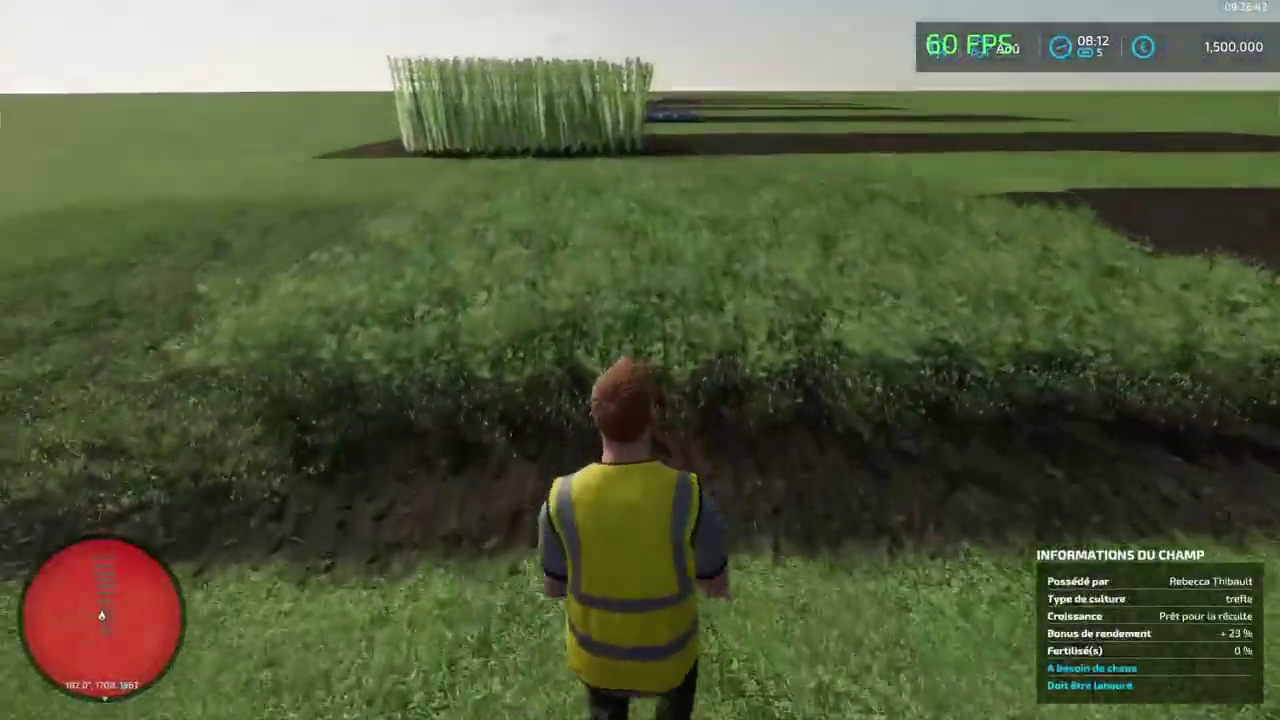
key(w)
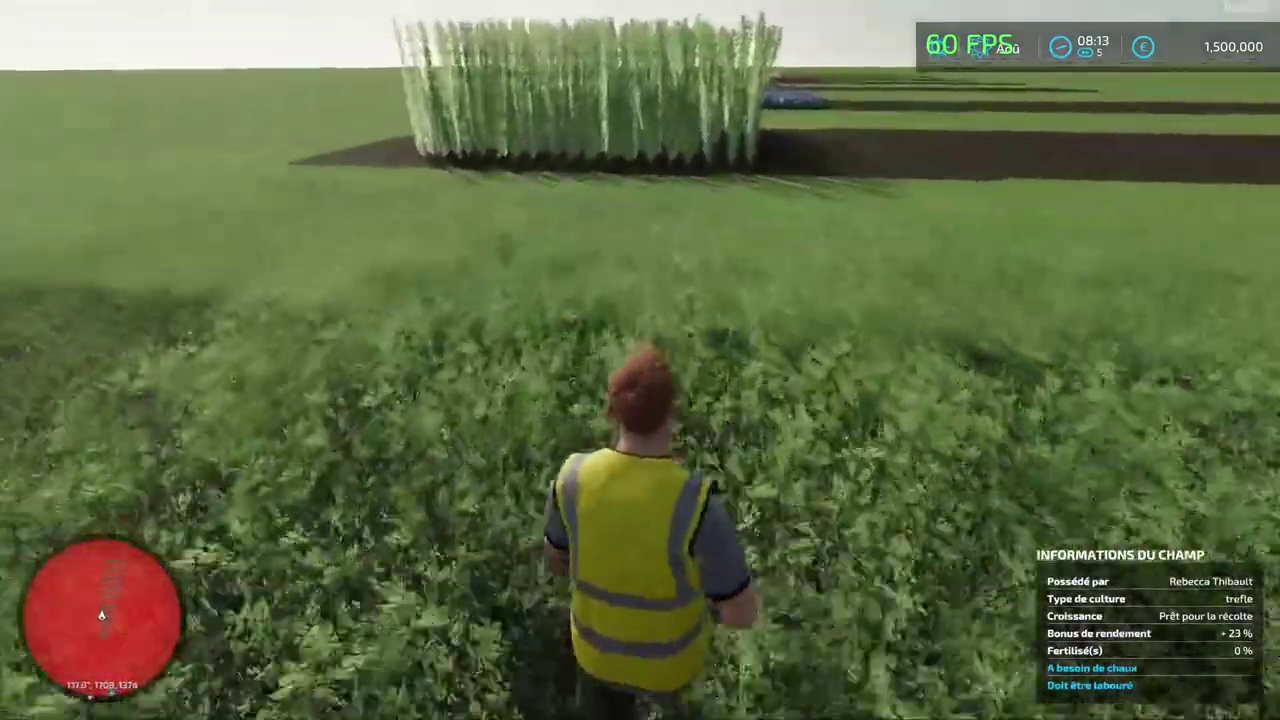
- Walk through the tall hops and into the lavender strip, examining both crops and their field information
key(w)
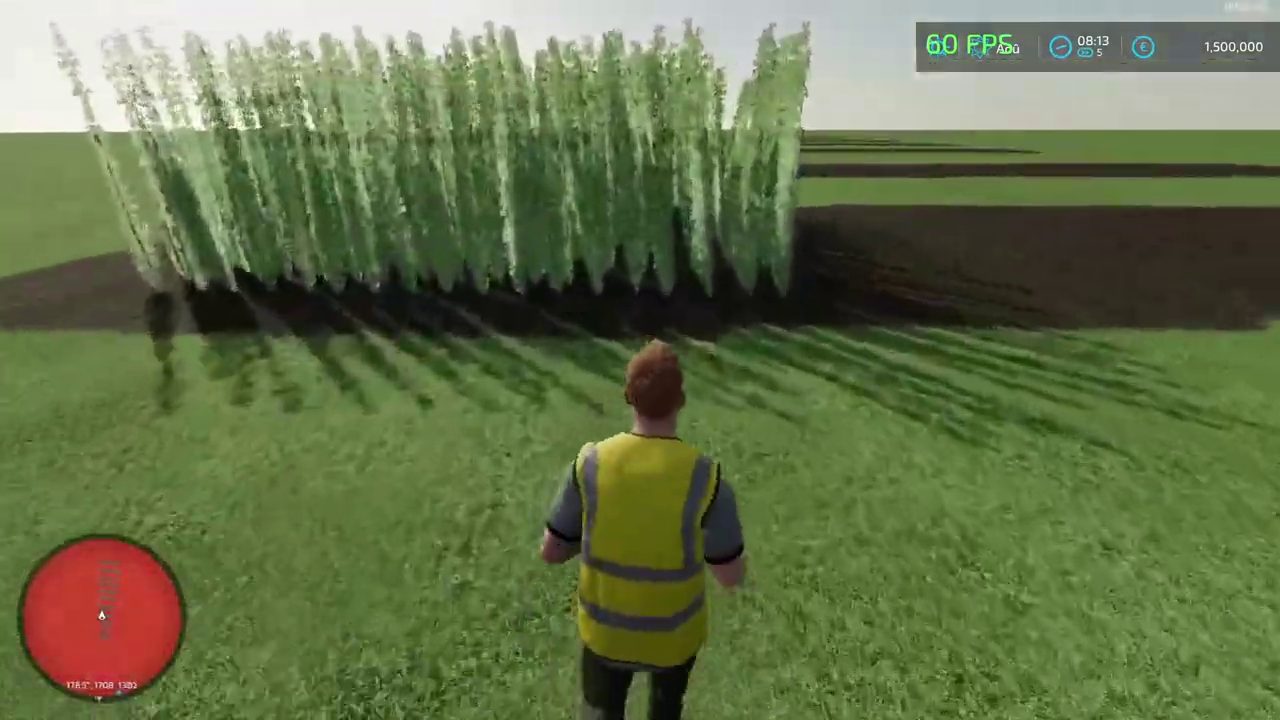
key(w)
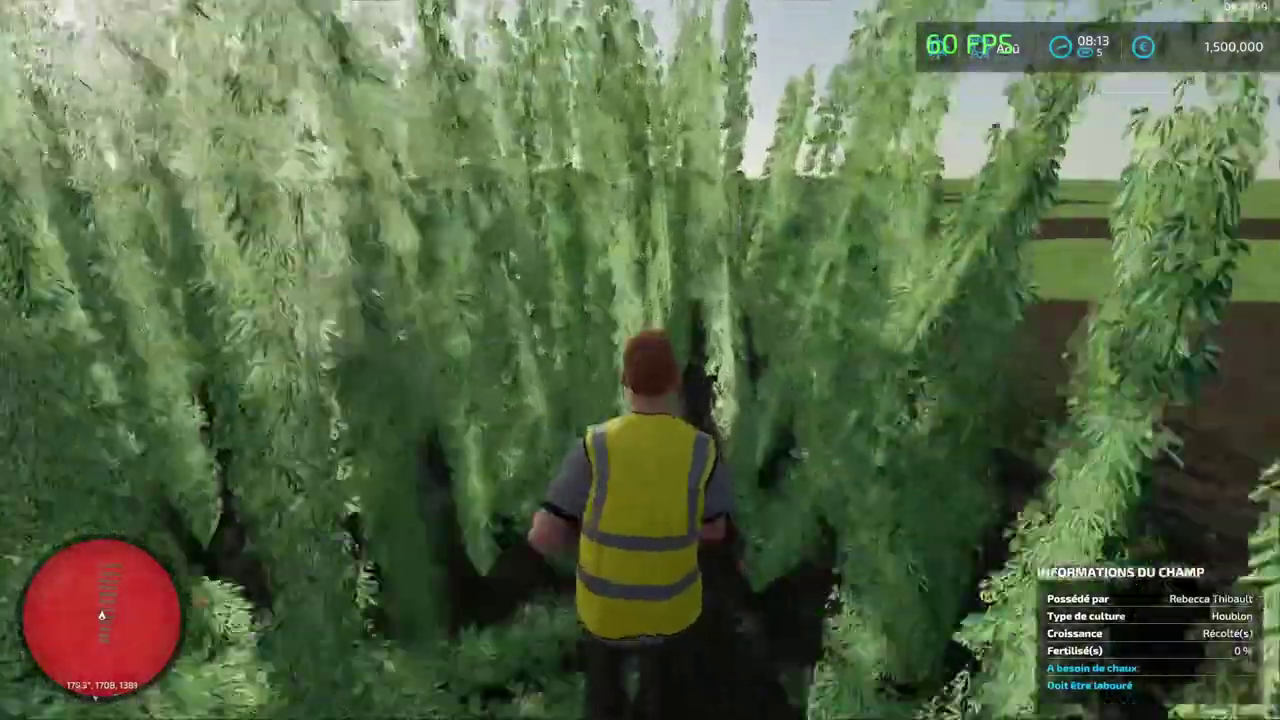
key(w)
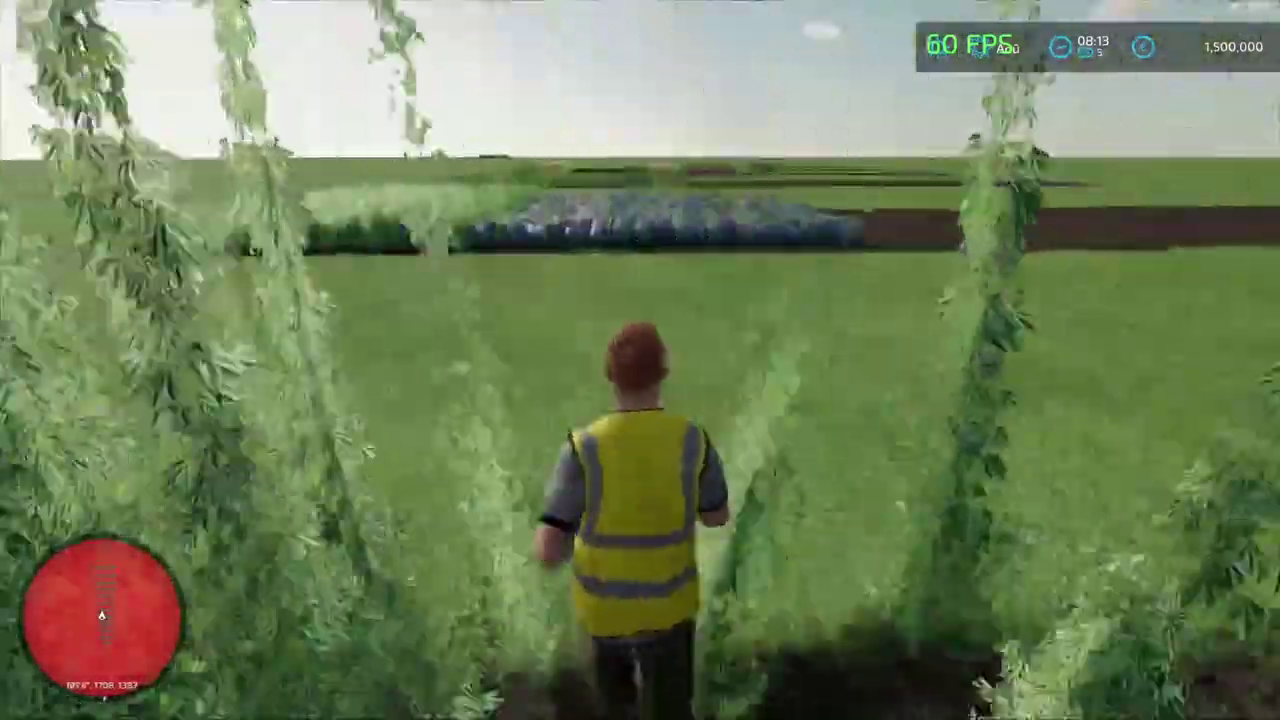
key(w)
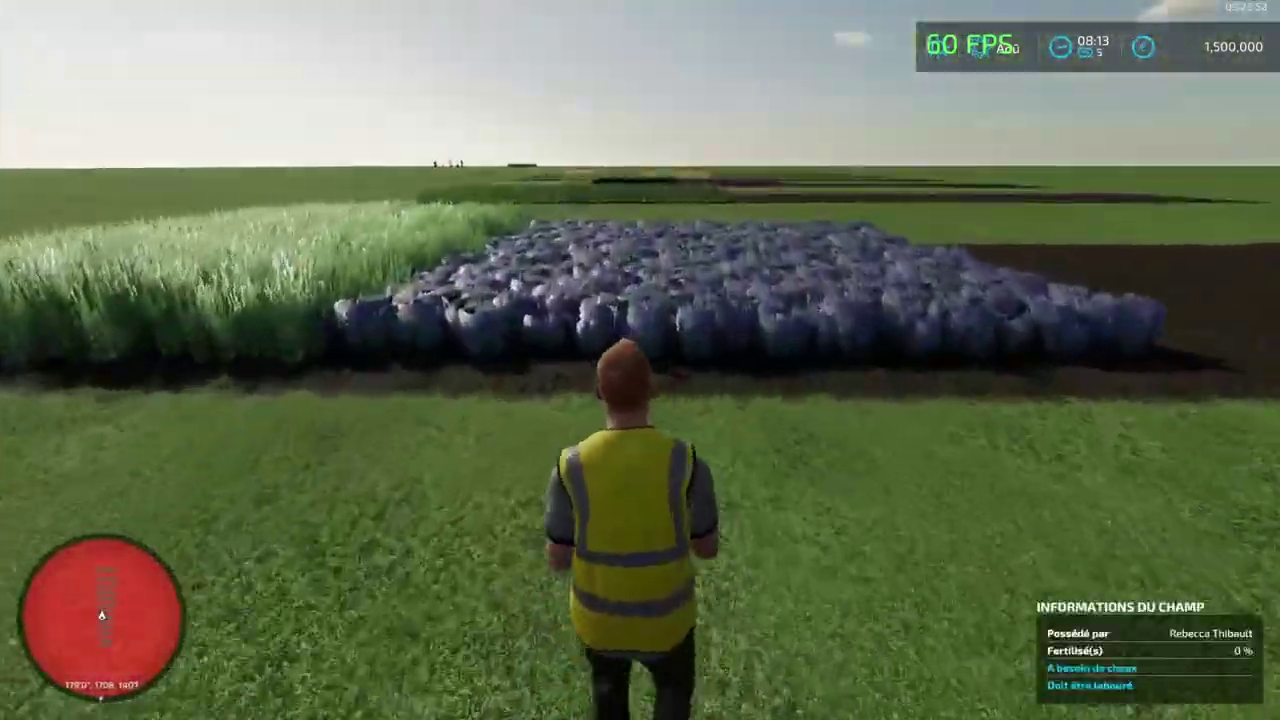
key(w)
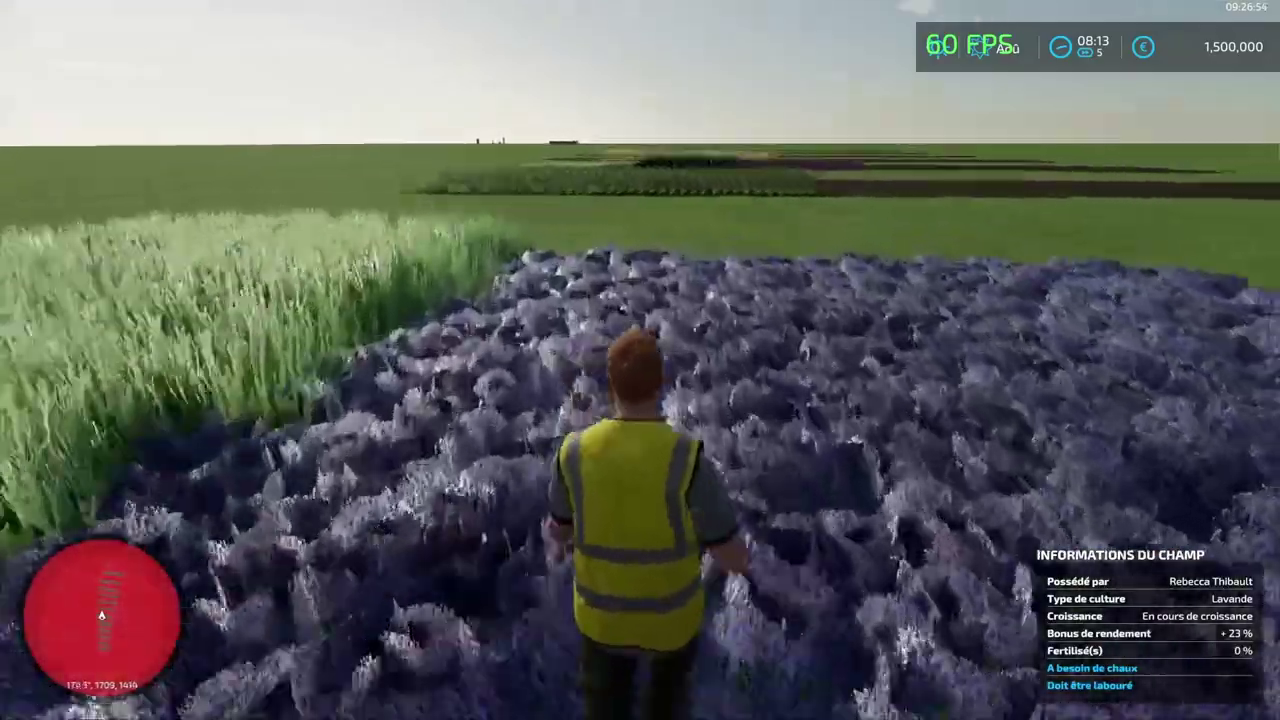
key(w)
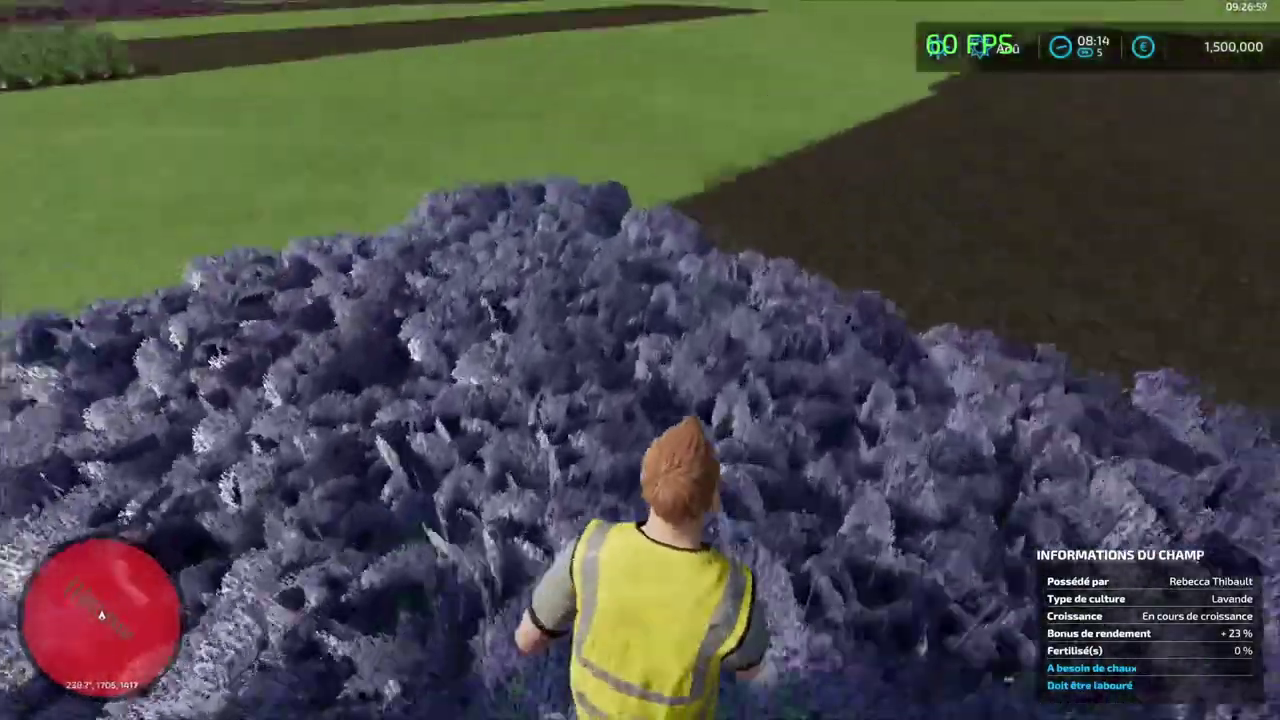
- Cross the onion strip and examine its leaves, visible bulbs and growth information
key(w)
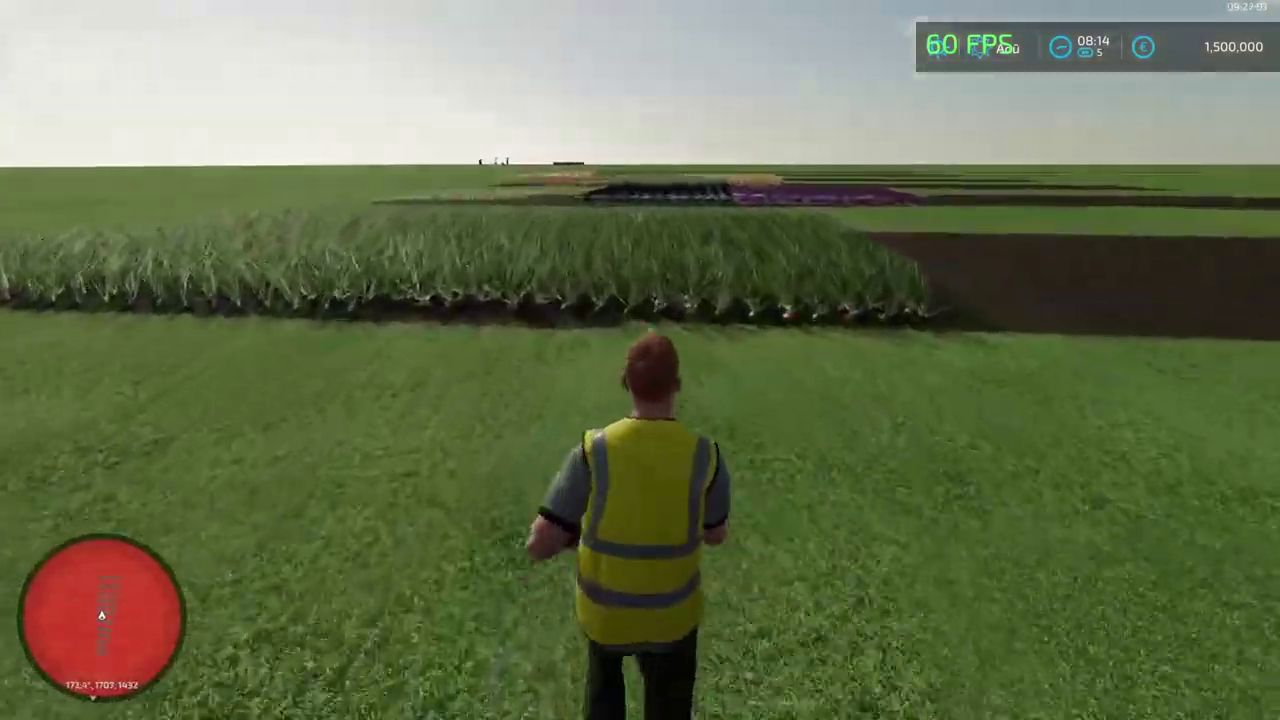
key(w)
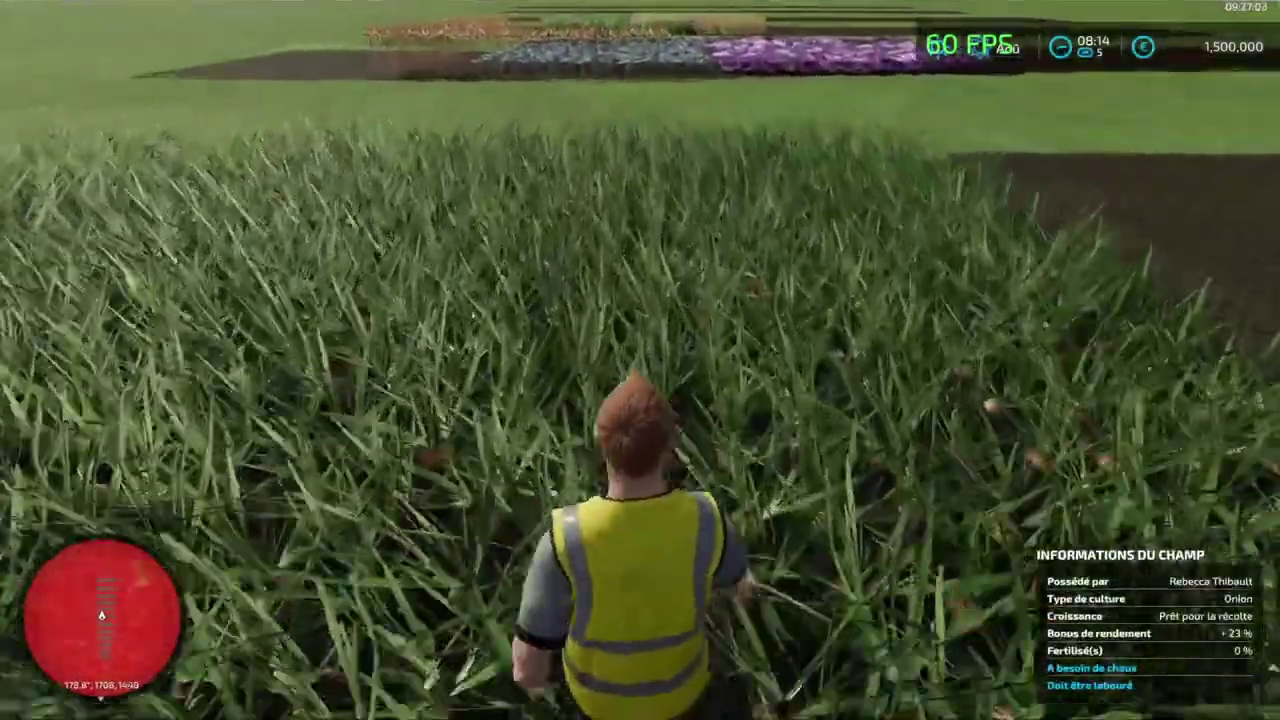
key(w)
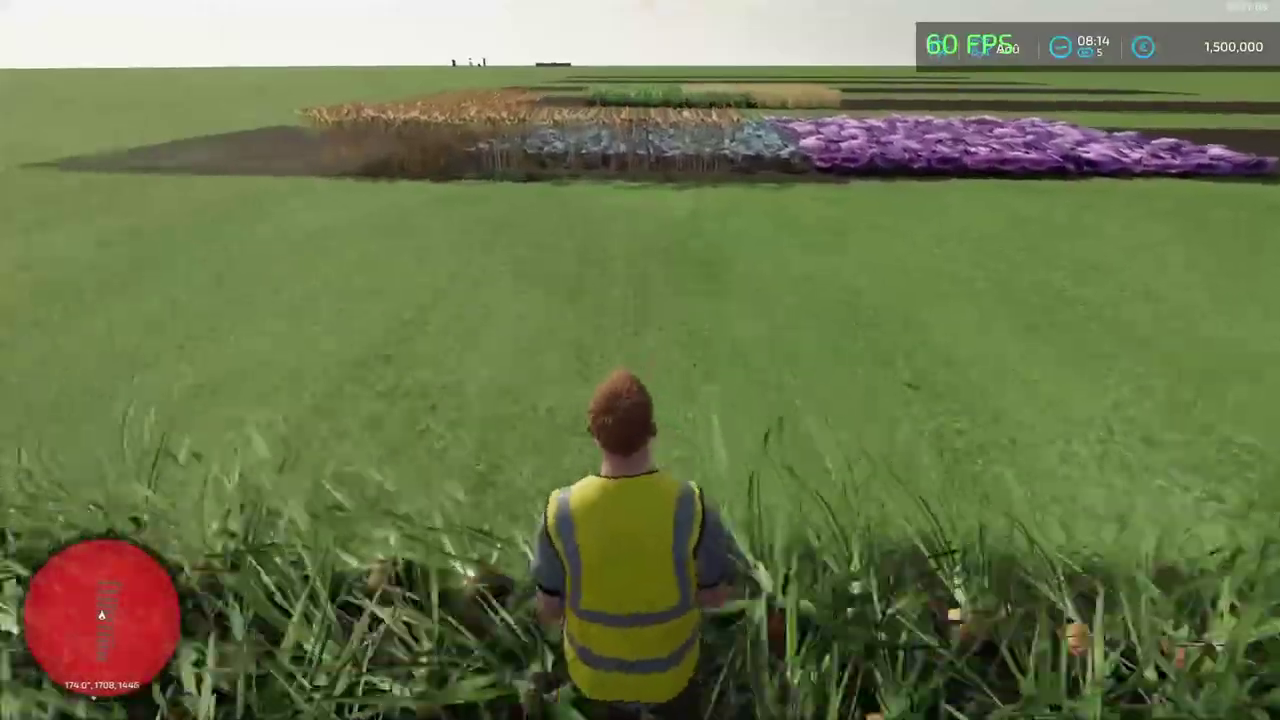
- Inspect the red cabbage strip beside the dry seed heads, and examine the rye strip beyond it
key(w)
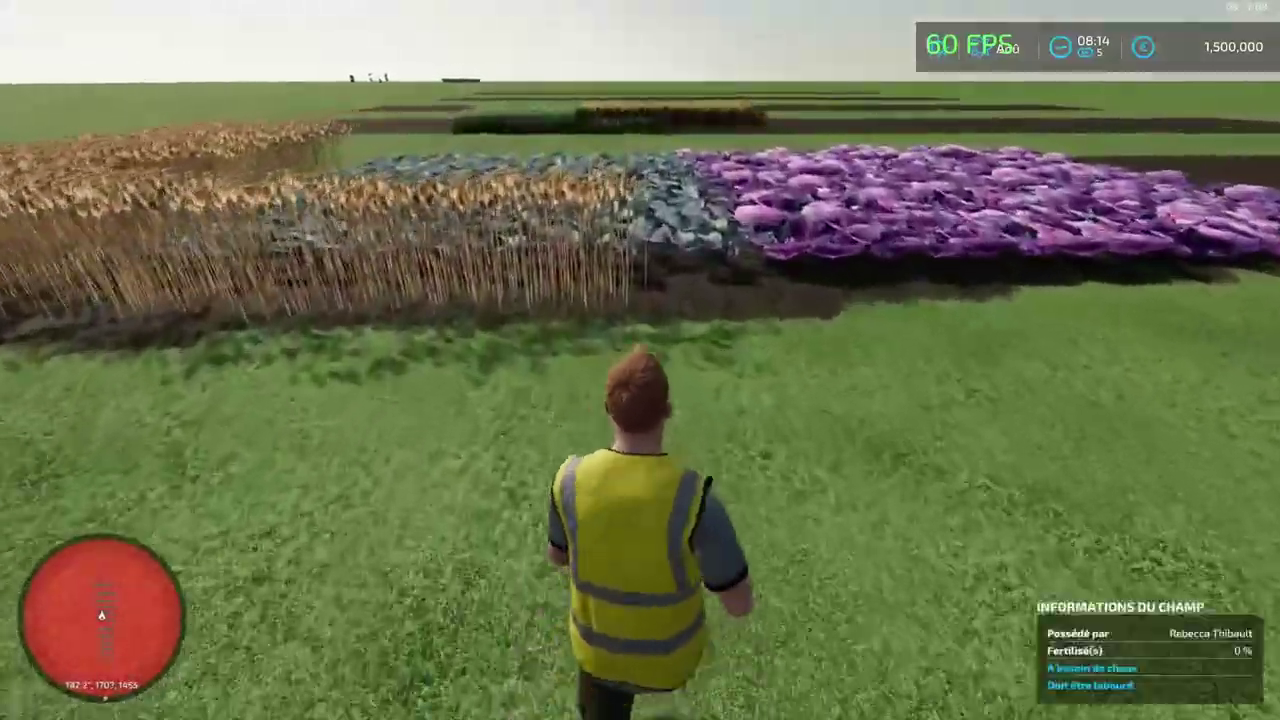
key(w)
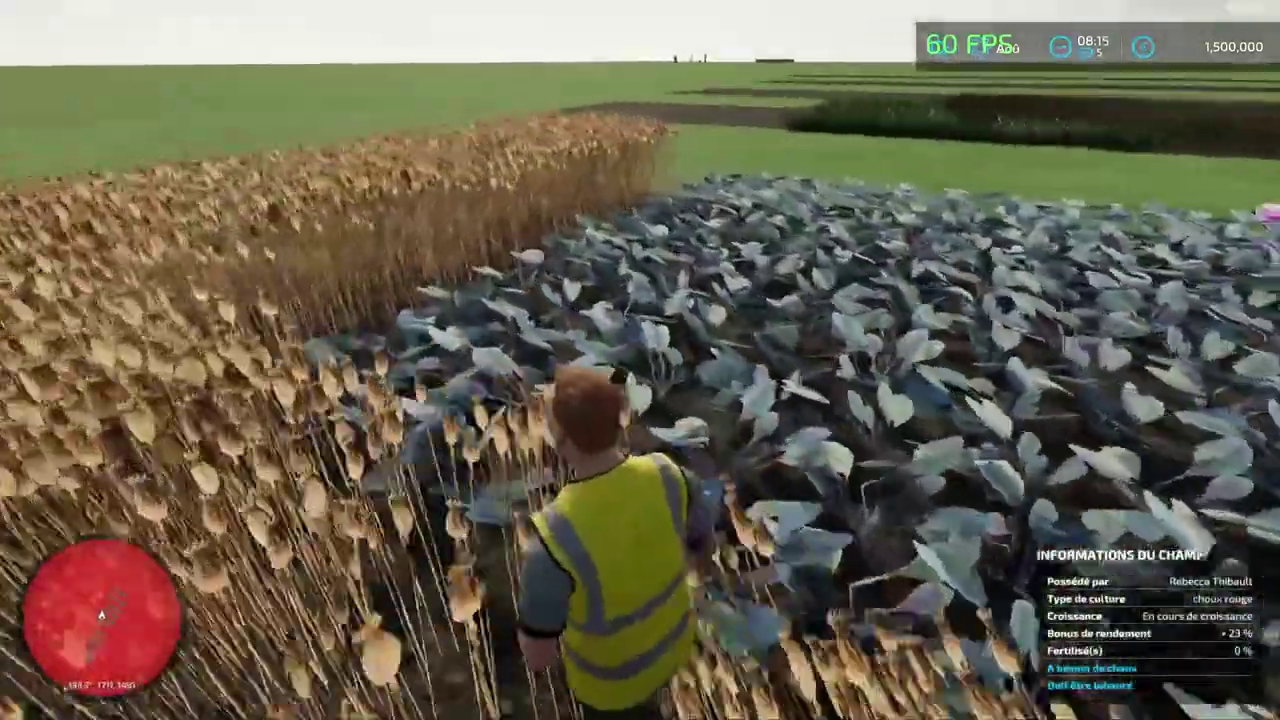
key(w)
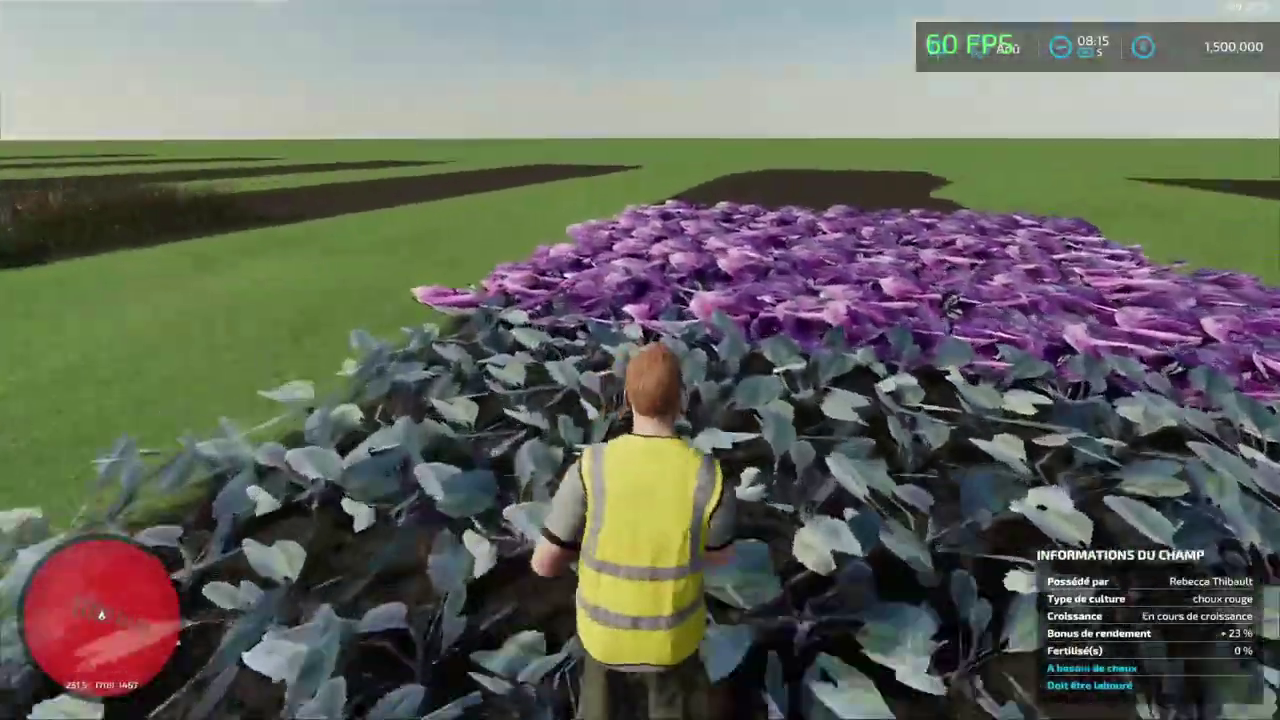
key(w)
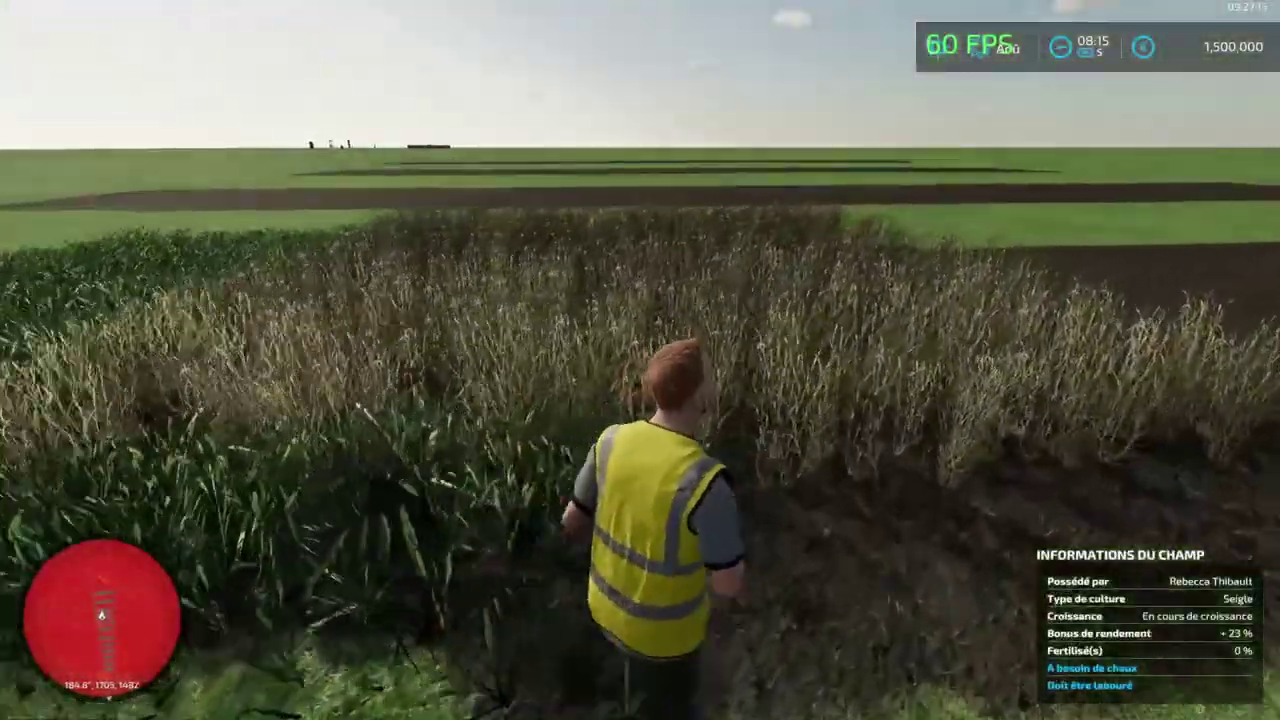
key(w)
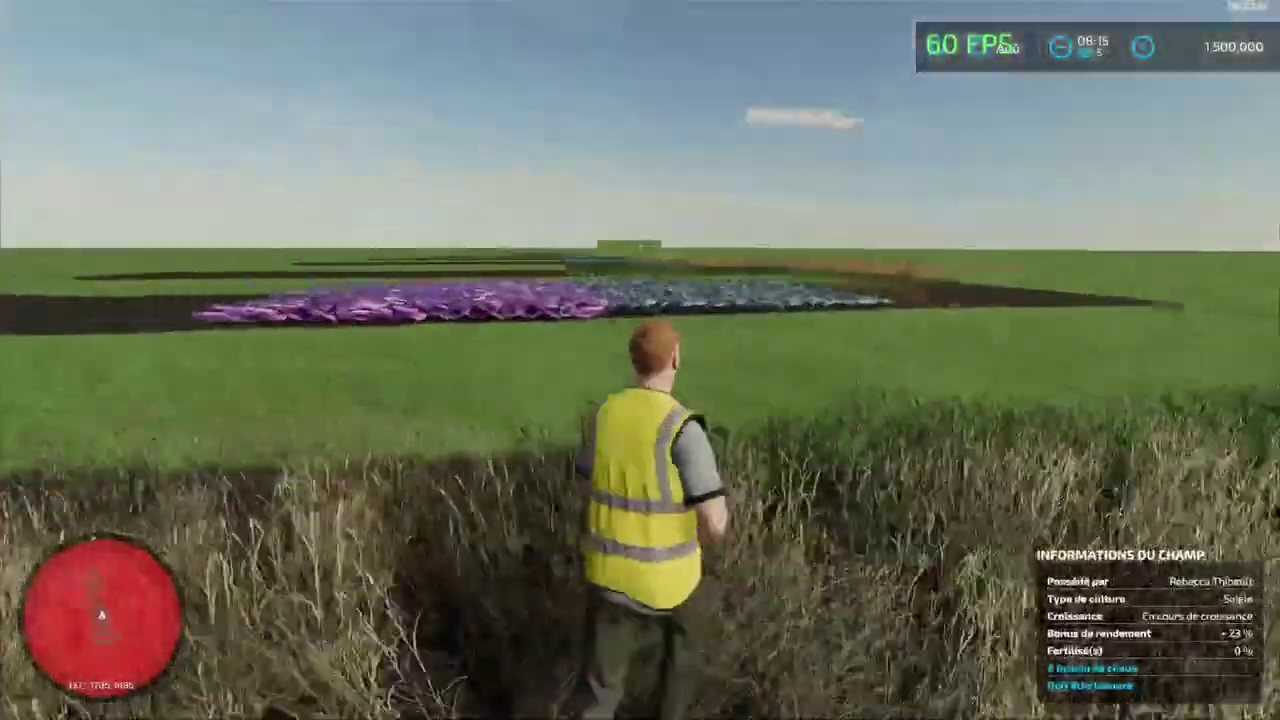
- Run back along the crop strips from the rye to the green cabbages, reviewing each planted strip on the way
key(w)
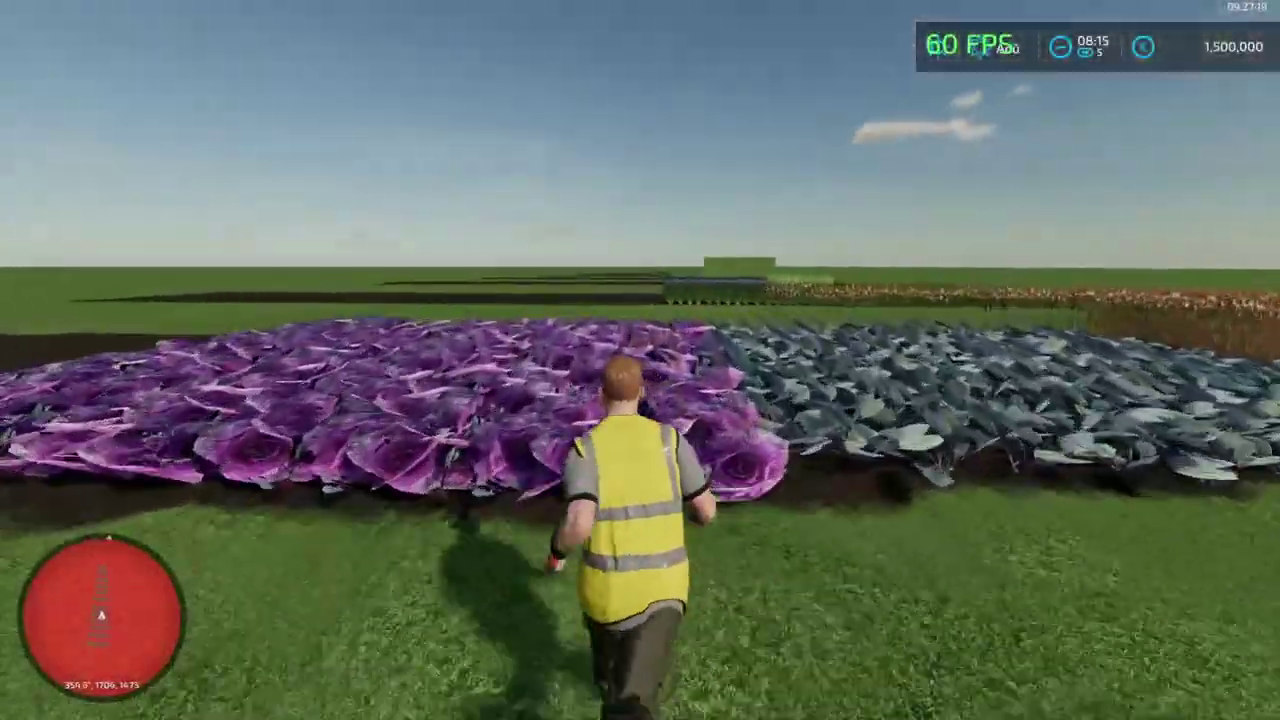
key(w)
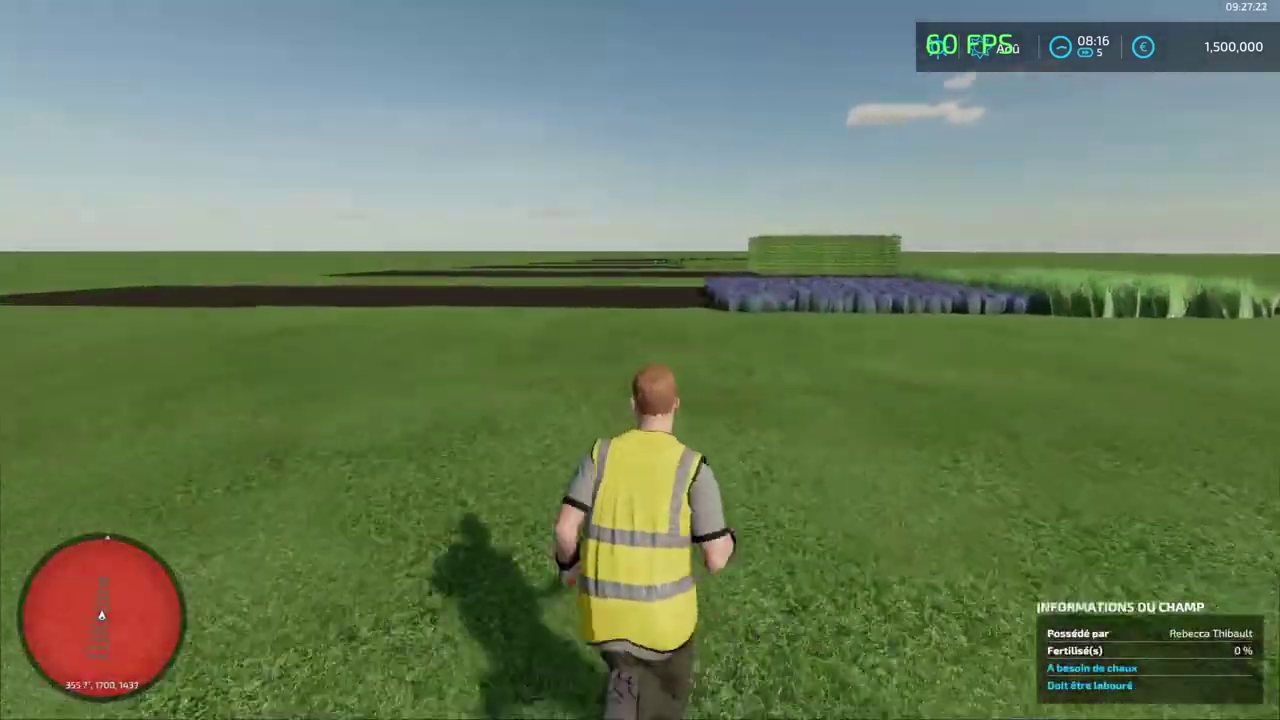
key(w)
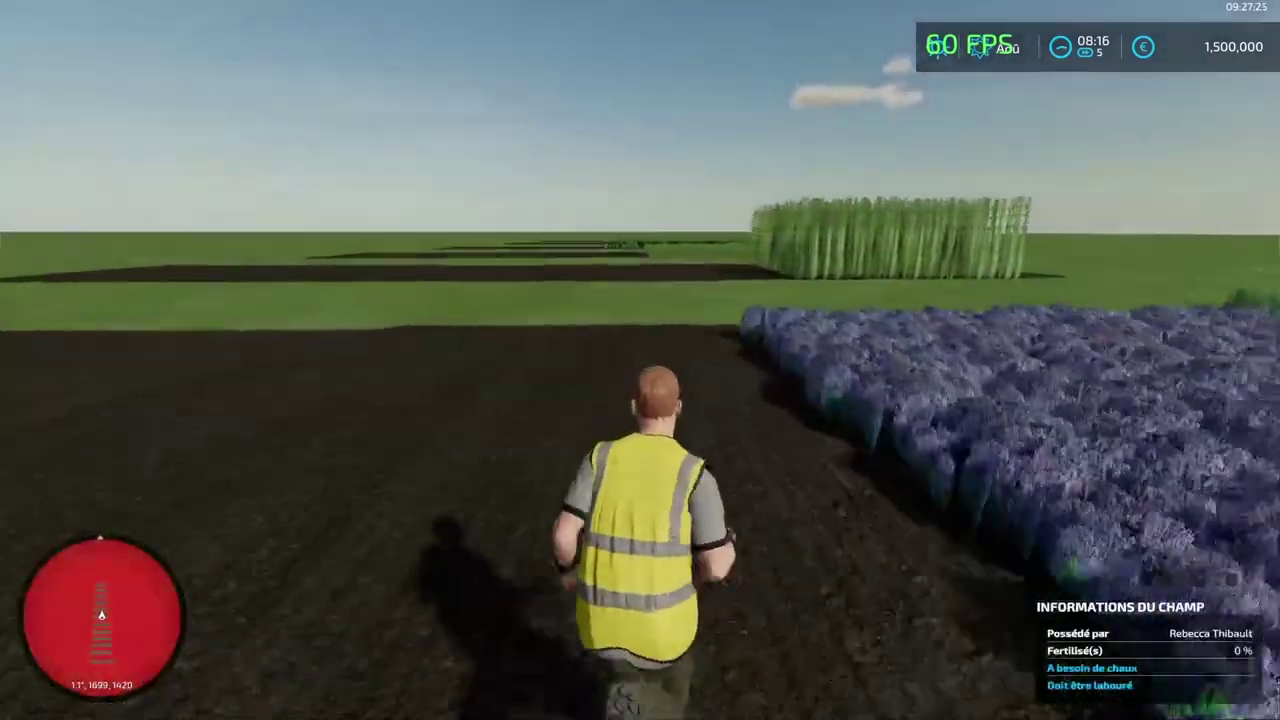
key(w)
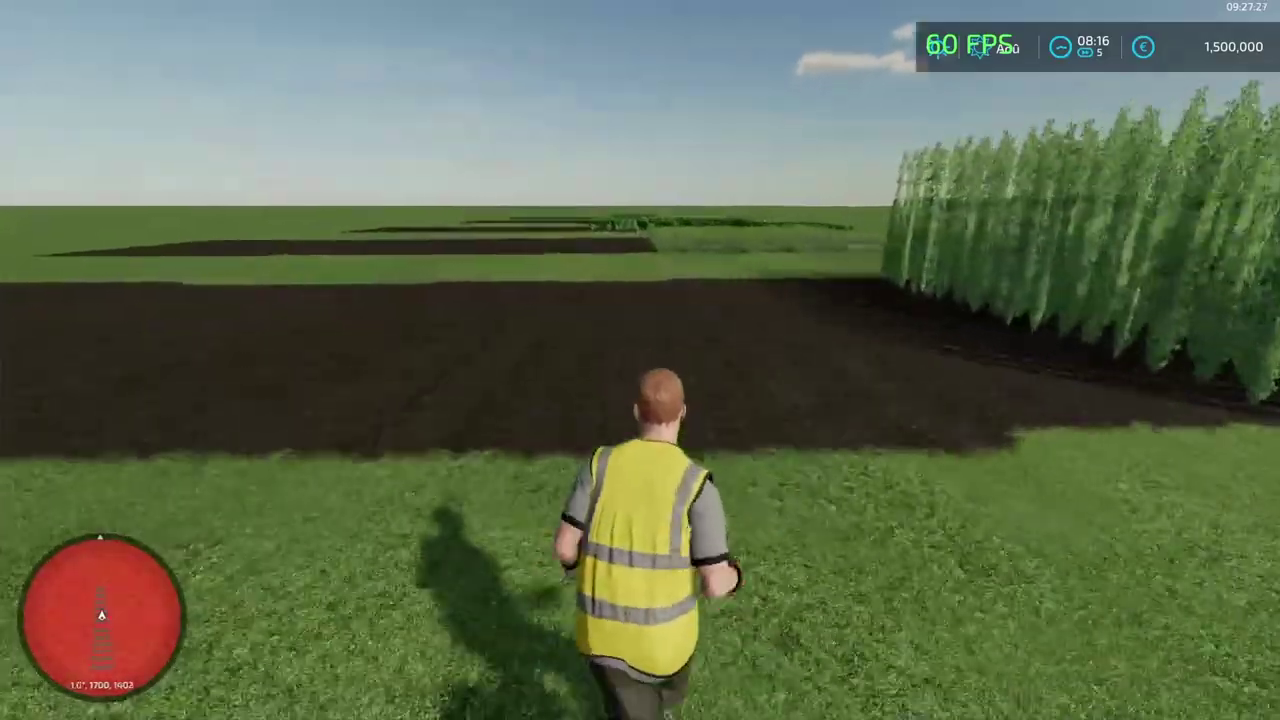
key(w)
key(w)
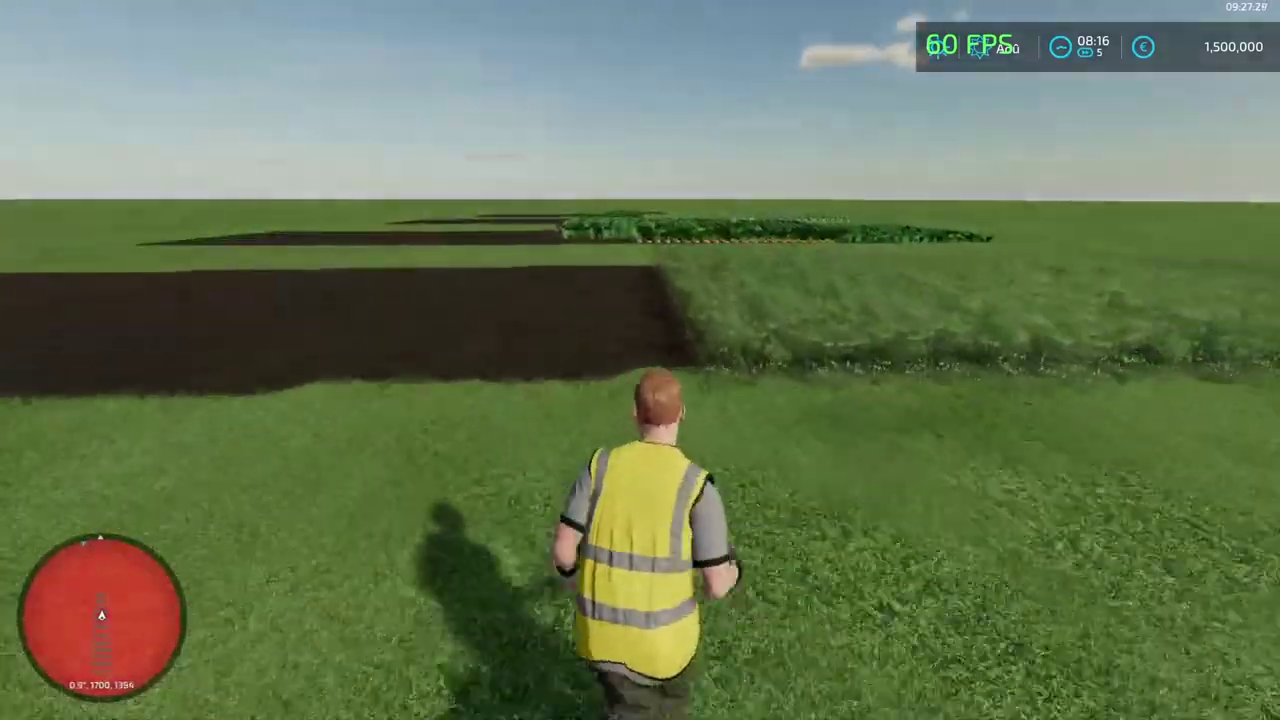
key(w)
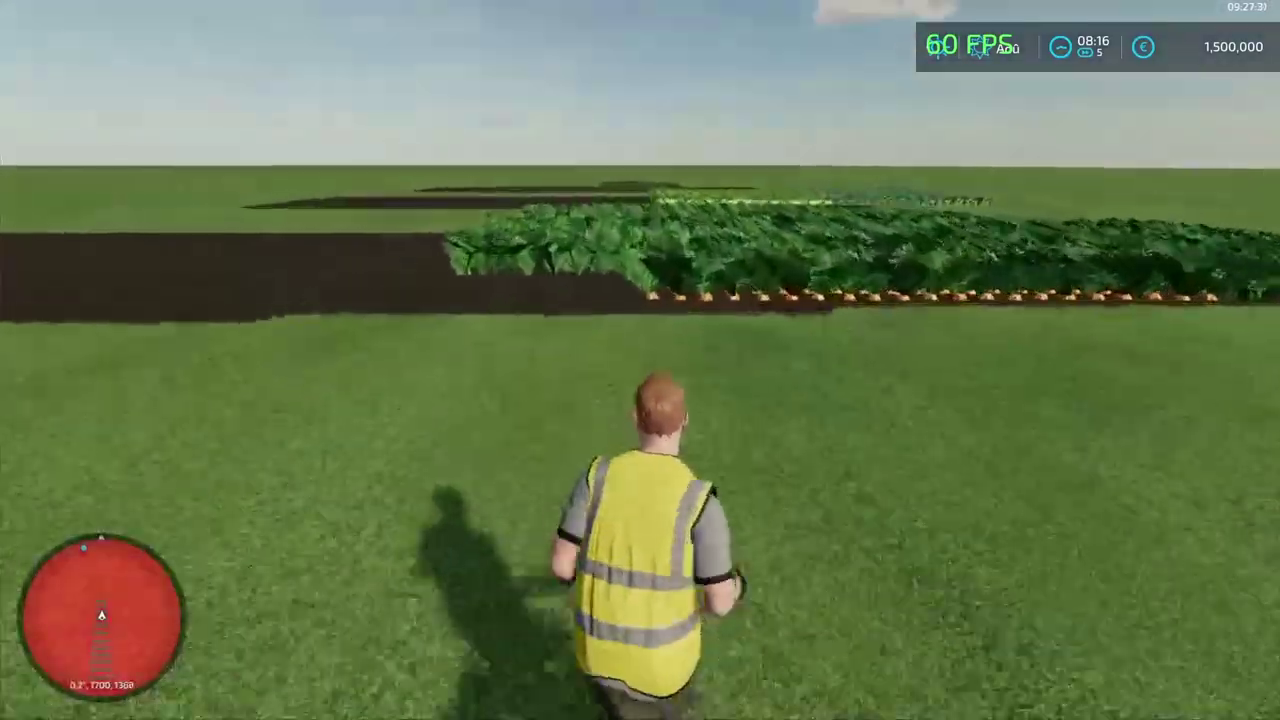
key(w)
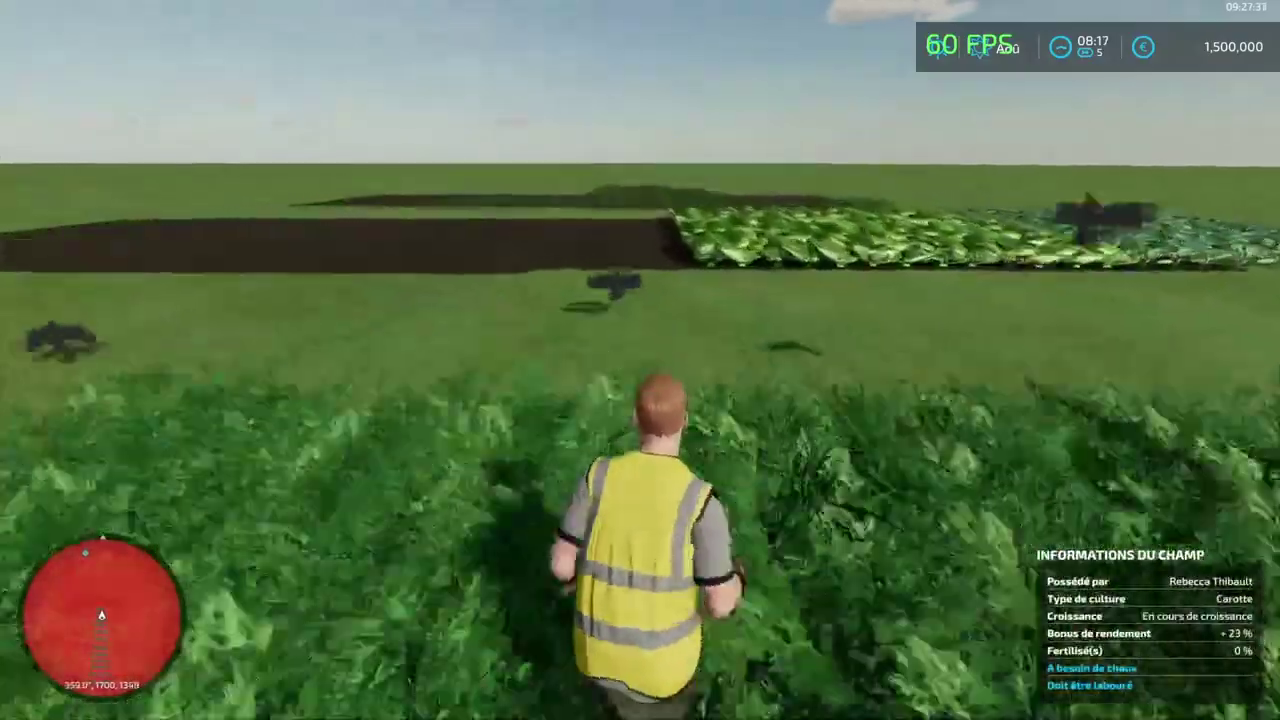
key(w)
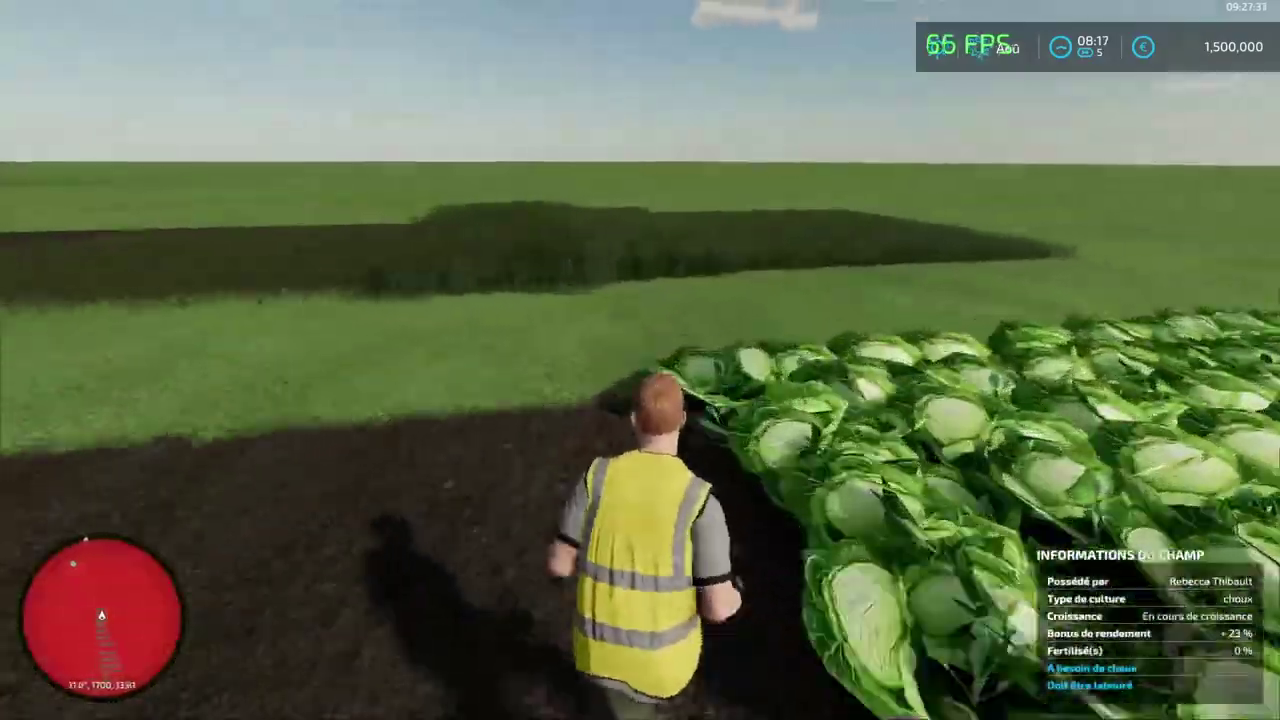
- Return to the alfalfa strip and examine its plants, outer edge and field information
key(w)
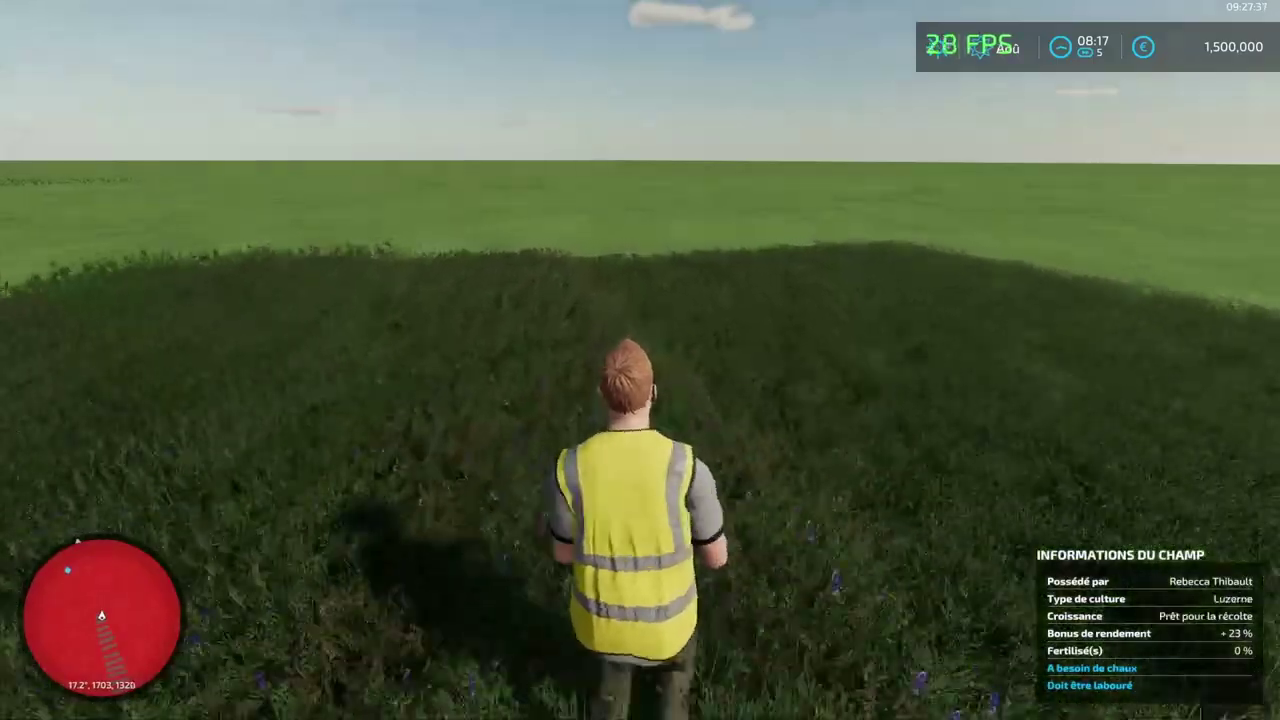
key(w)
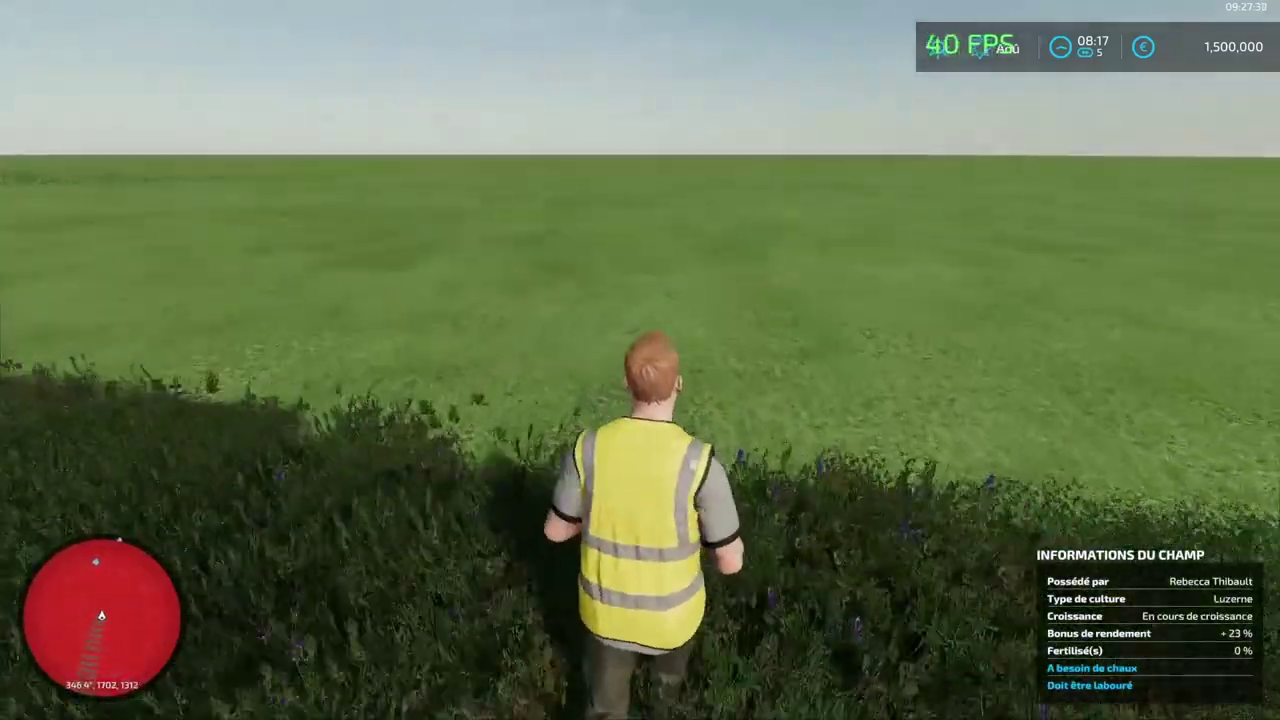
key(w)
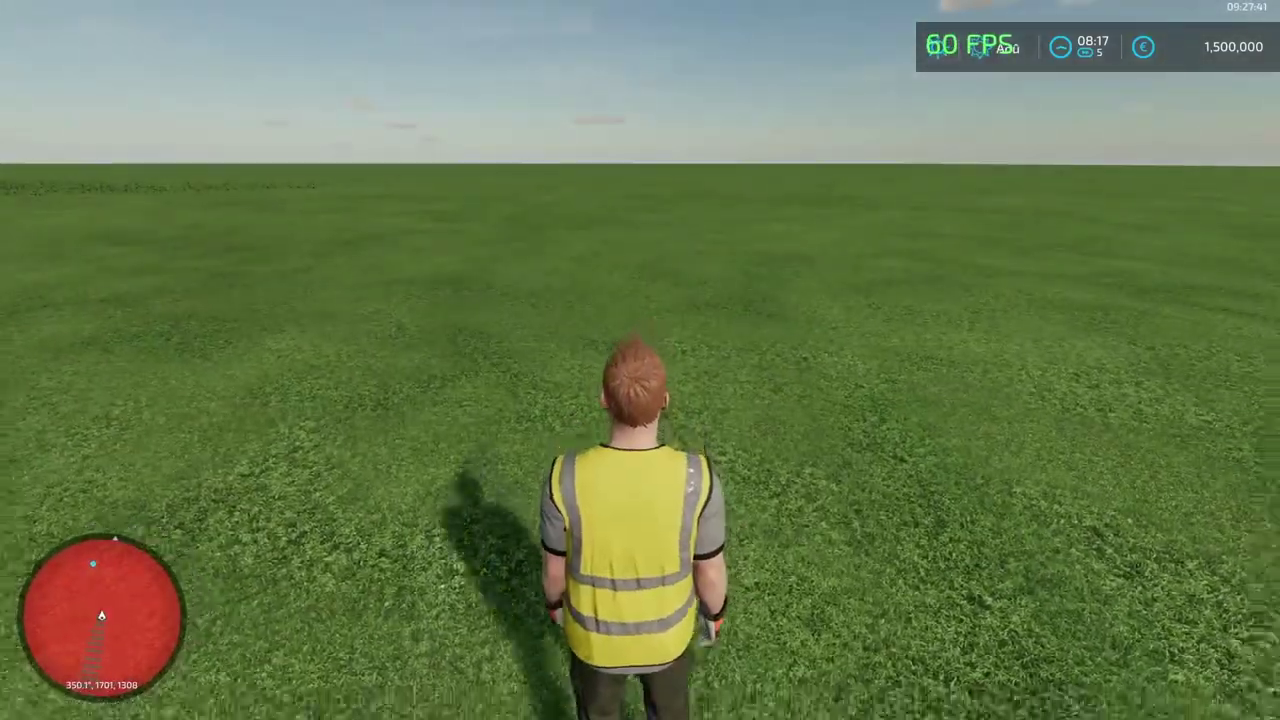
key(s)
key(d)
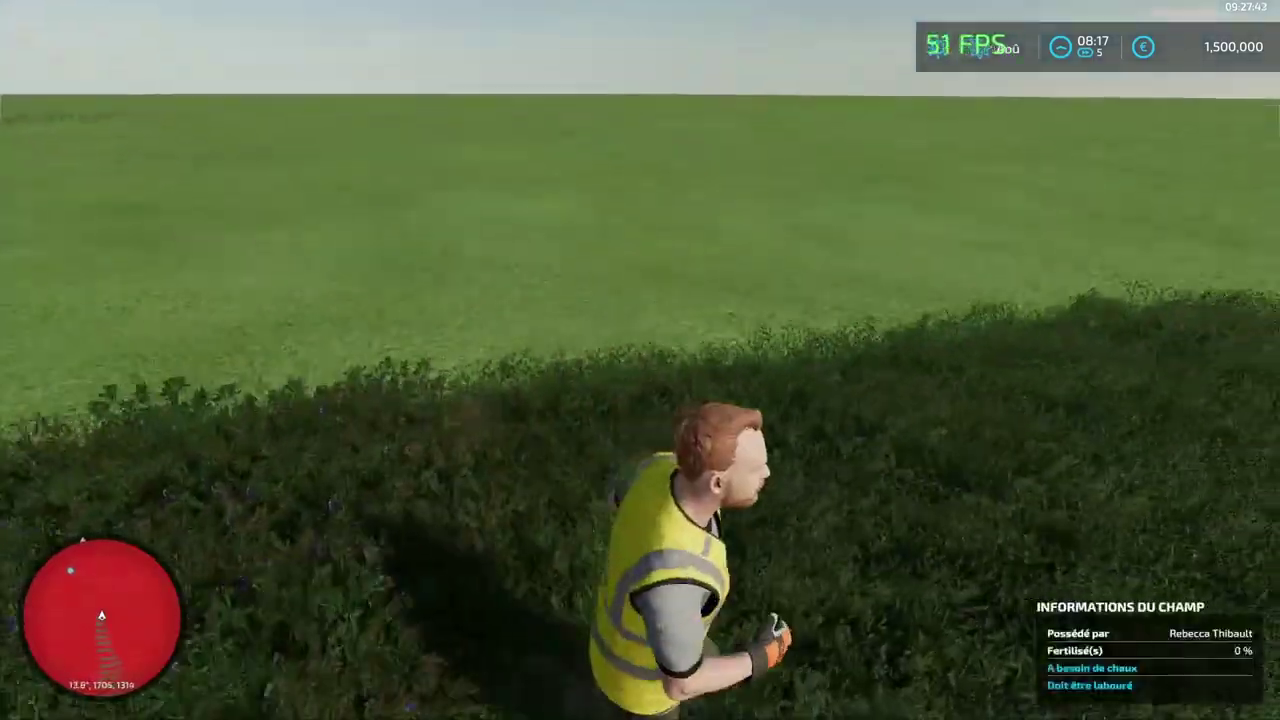
key(d)
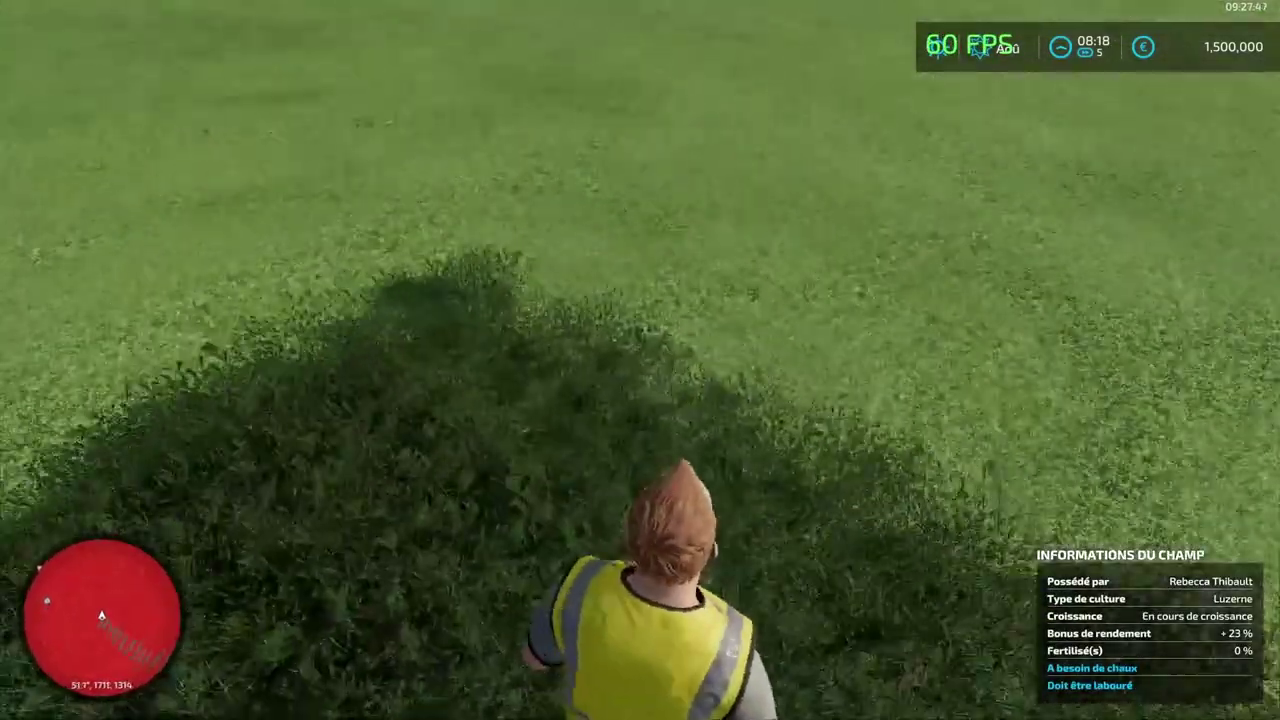
- Walk through the alfalfa strip from its growing and flowering plants to the bare-looking section, examining each growth stage and its field information
key(s)
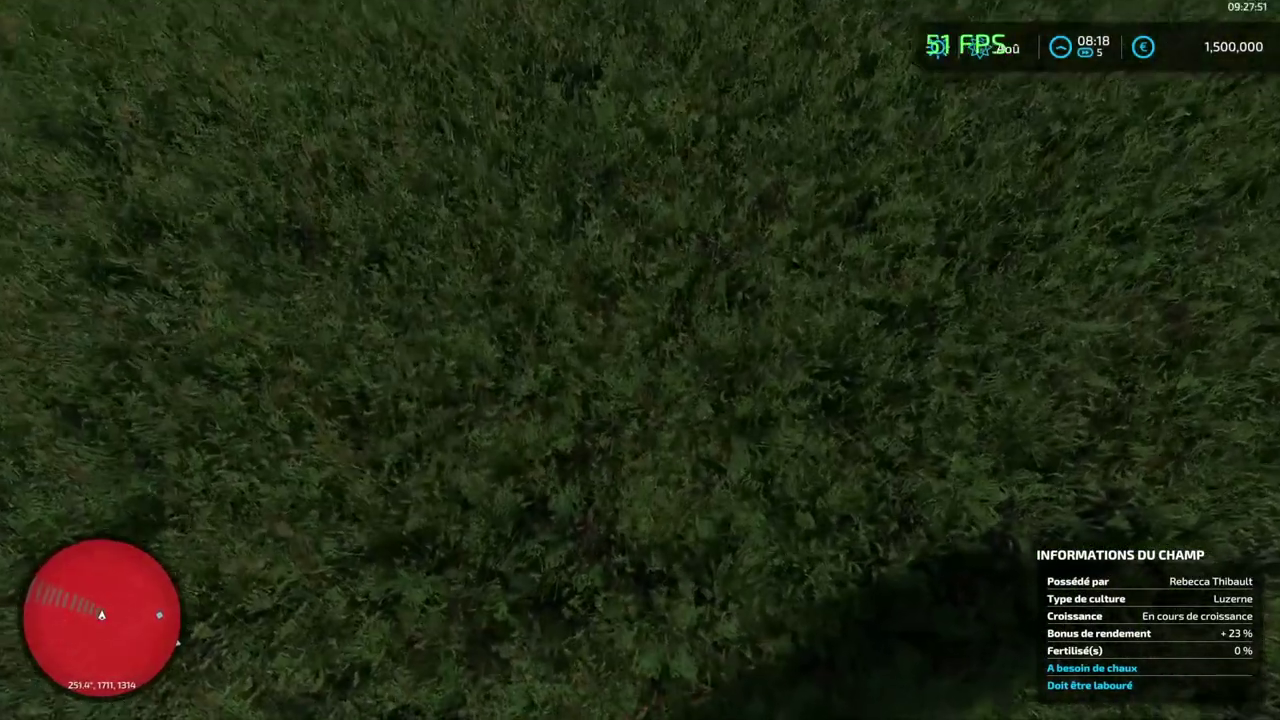
key(w)
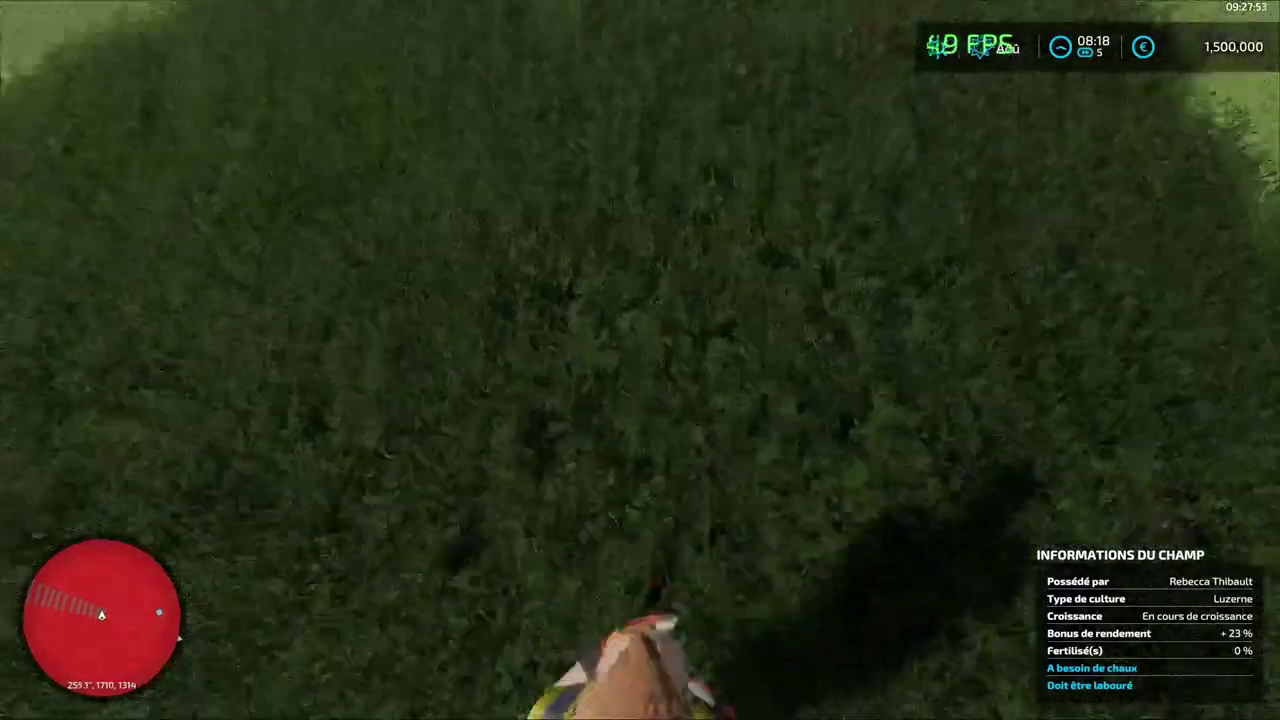
key(w)
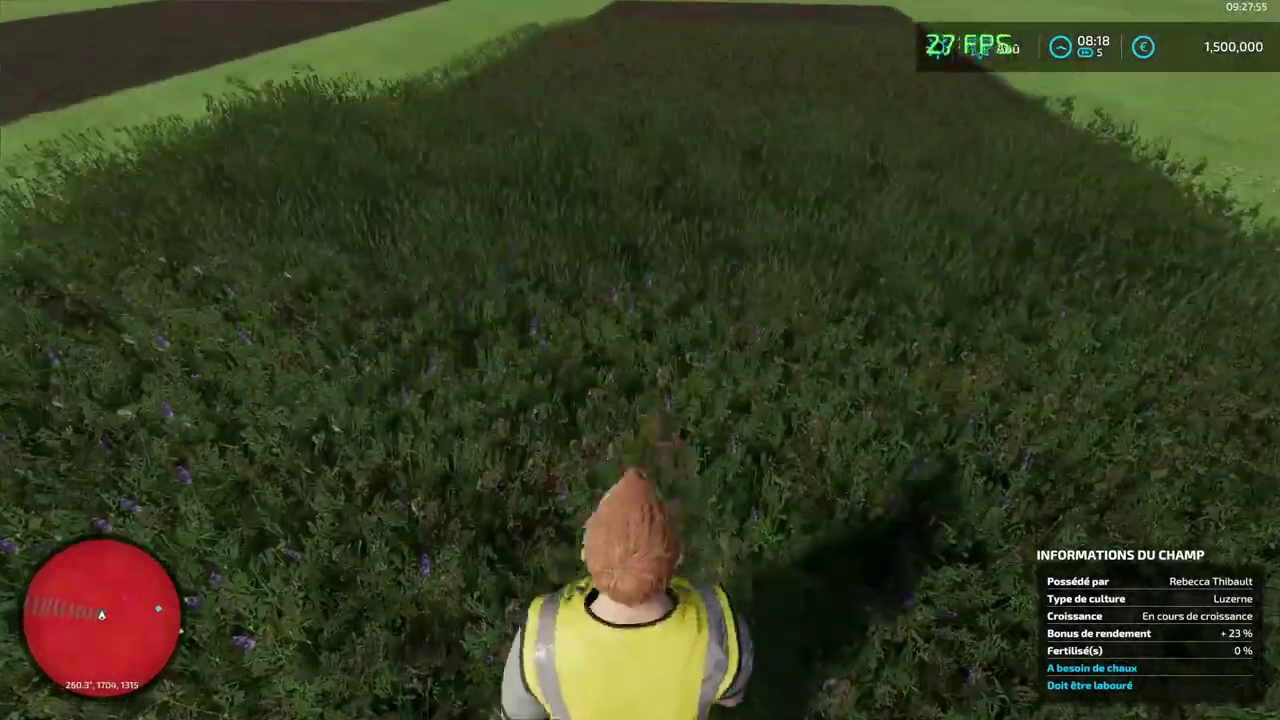
key(w)
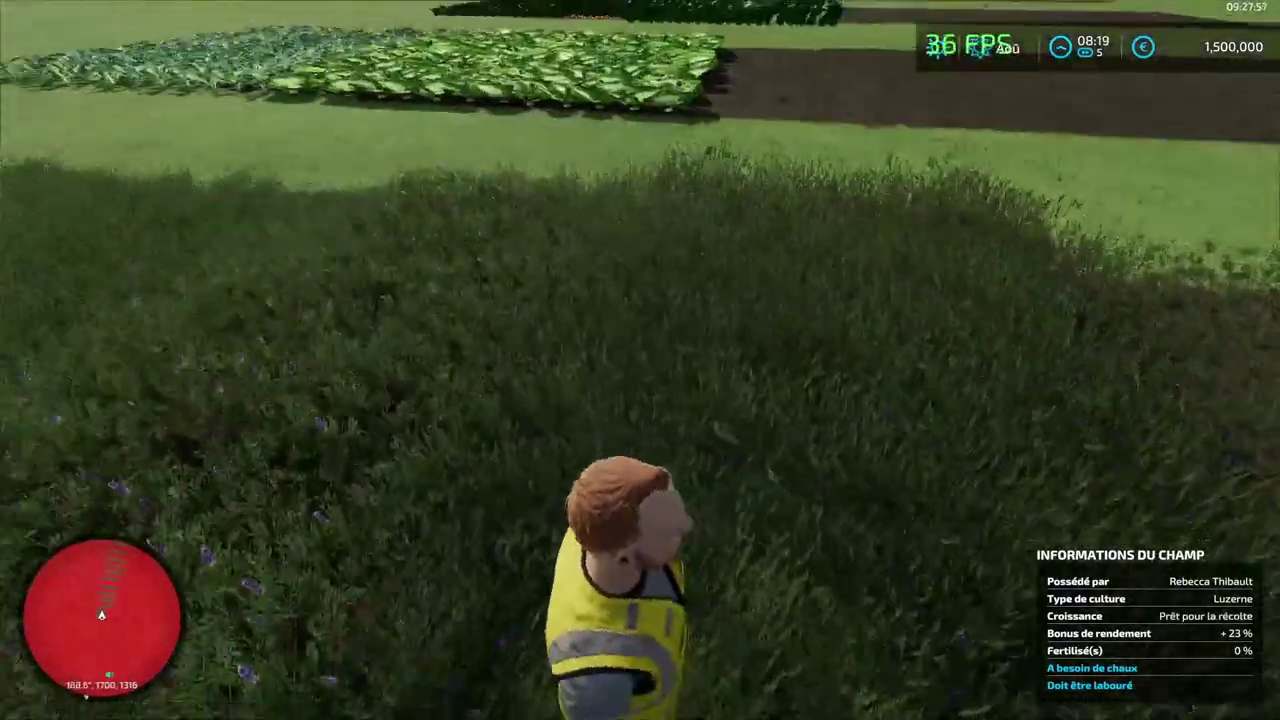
key(w)
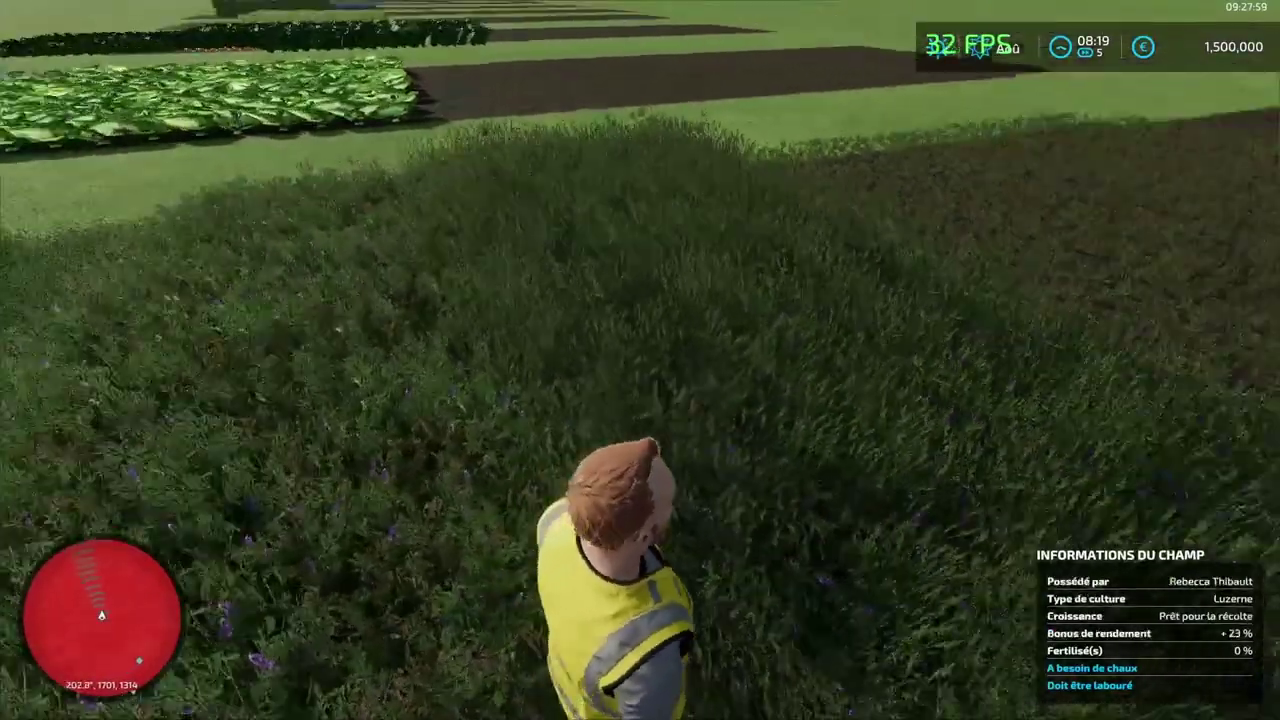
key(w)
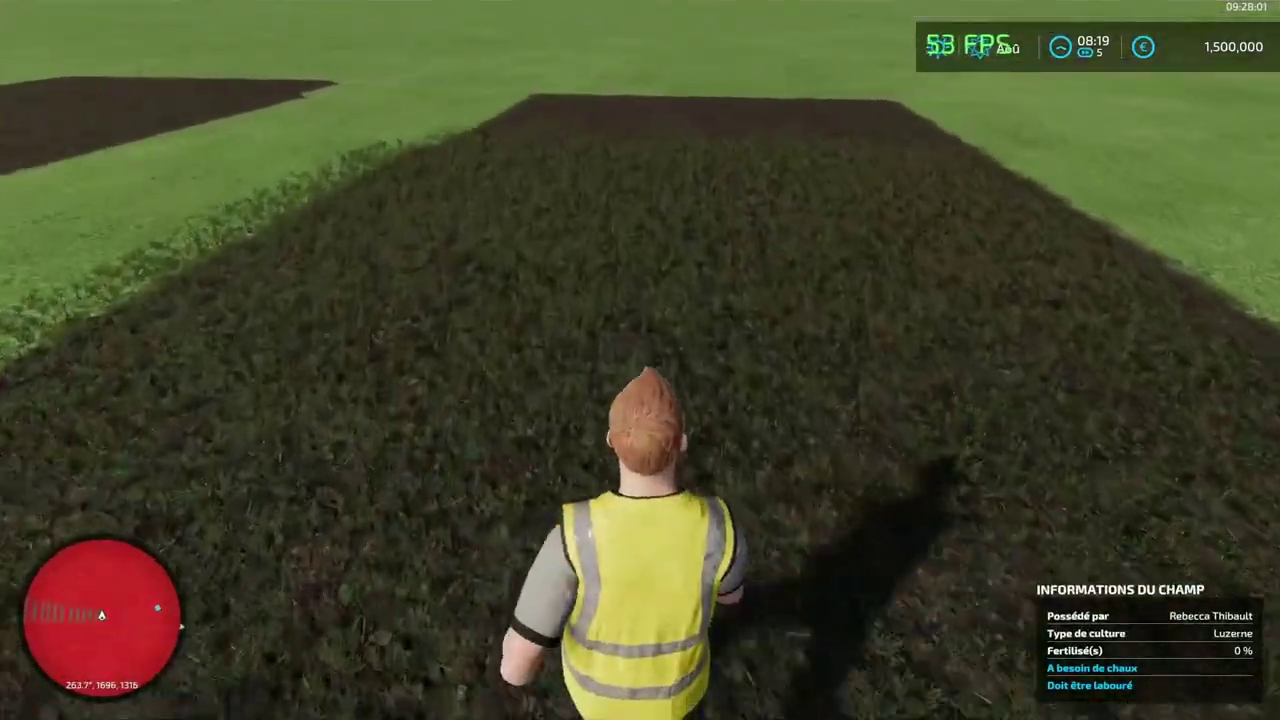
key(w)
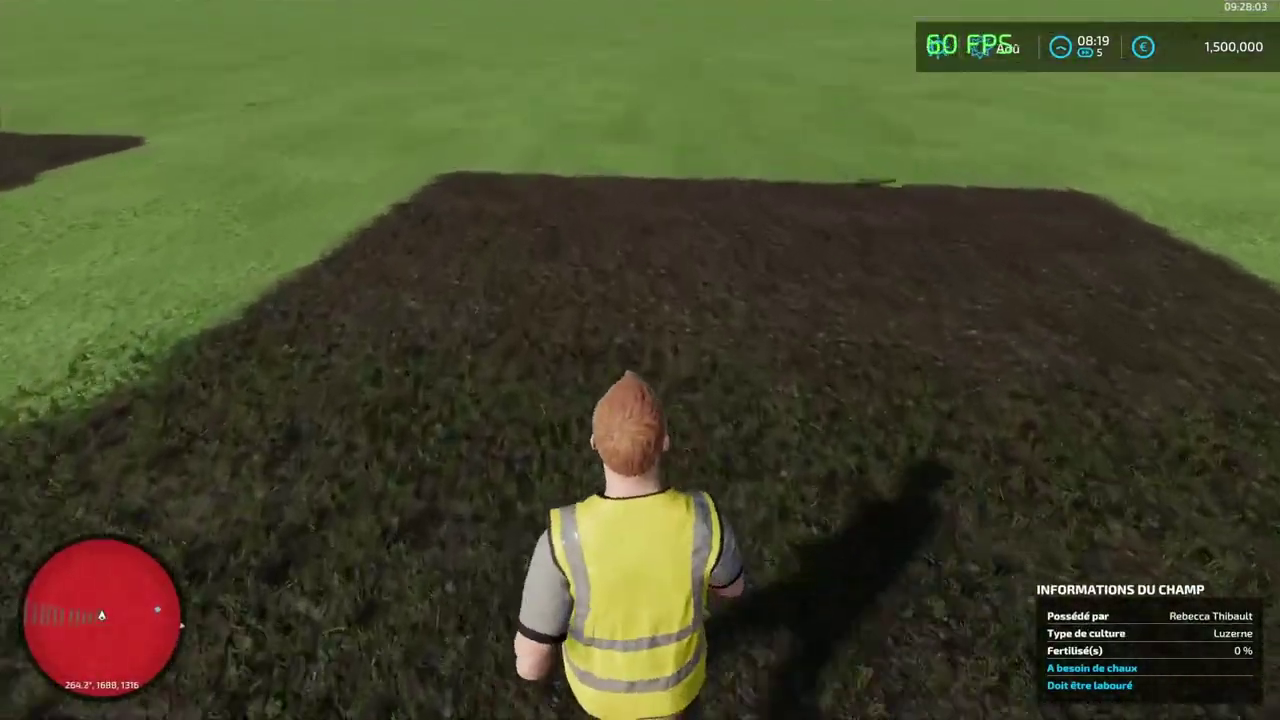
key(w)
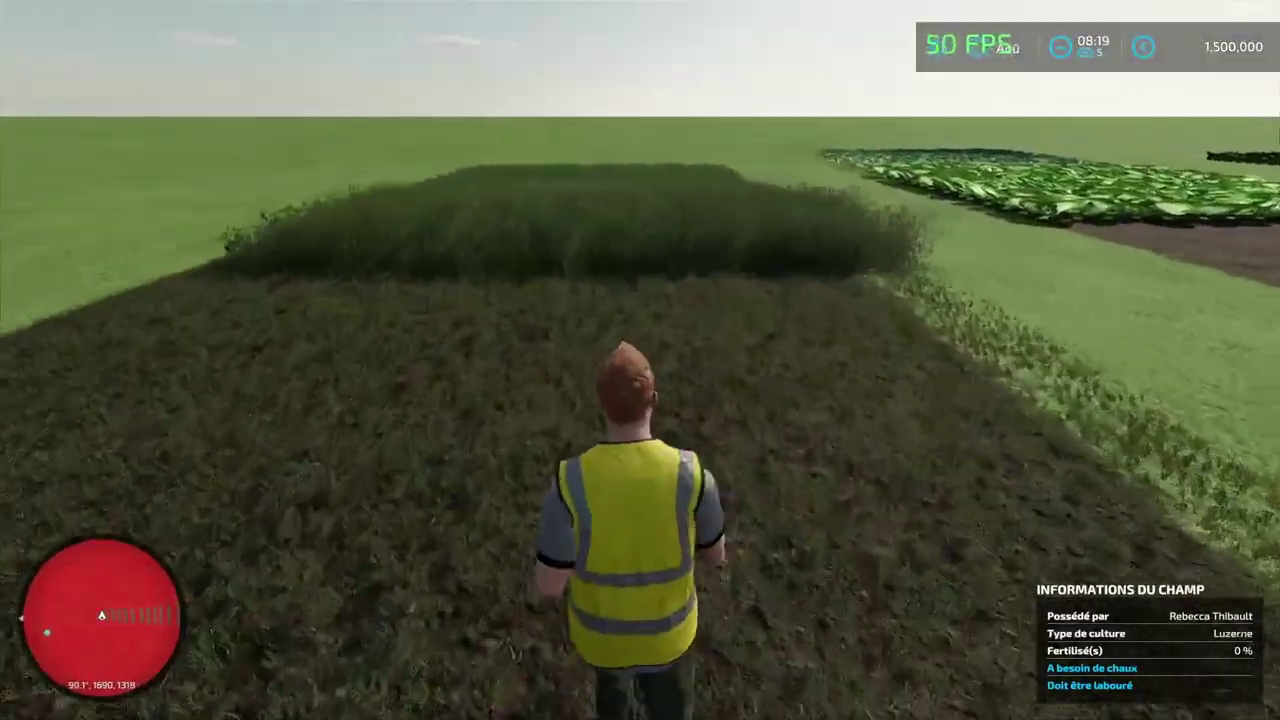
key(w)
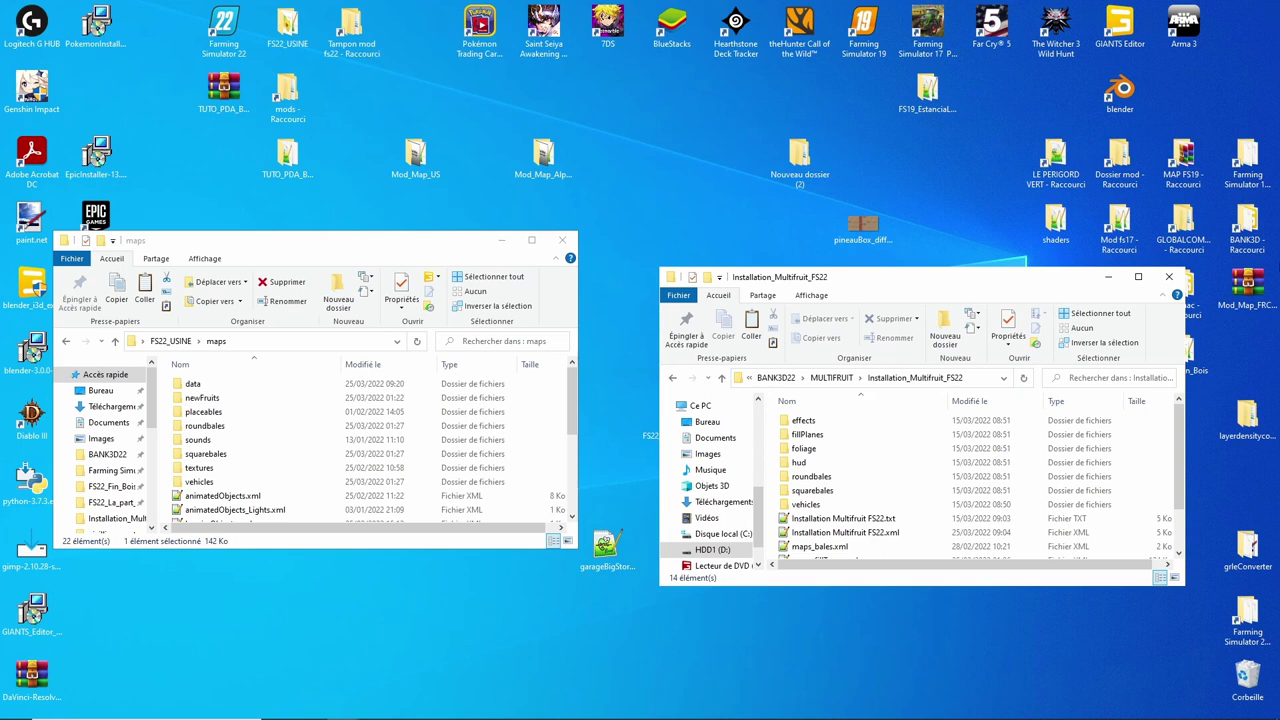
- Move the grleConverter folder to the free desktop area above the open windows, look over its files and close the extra windows
drag(1246, 545, 698, 202)
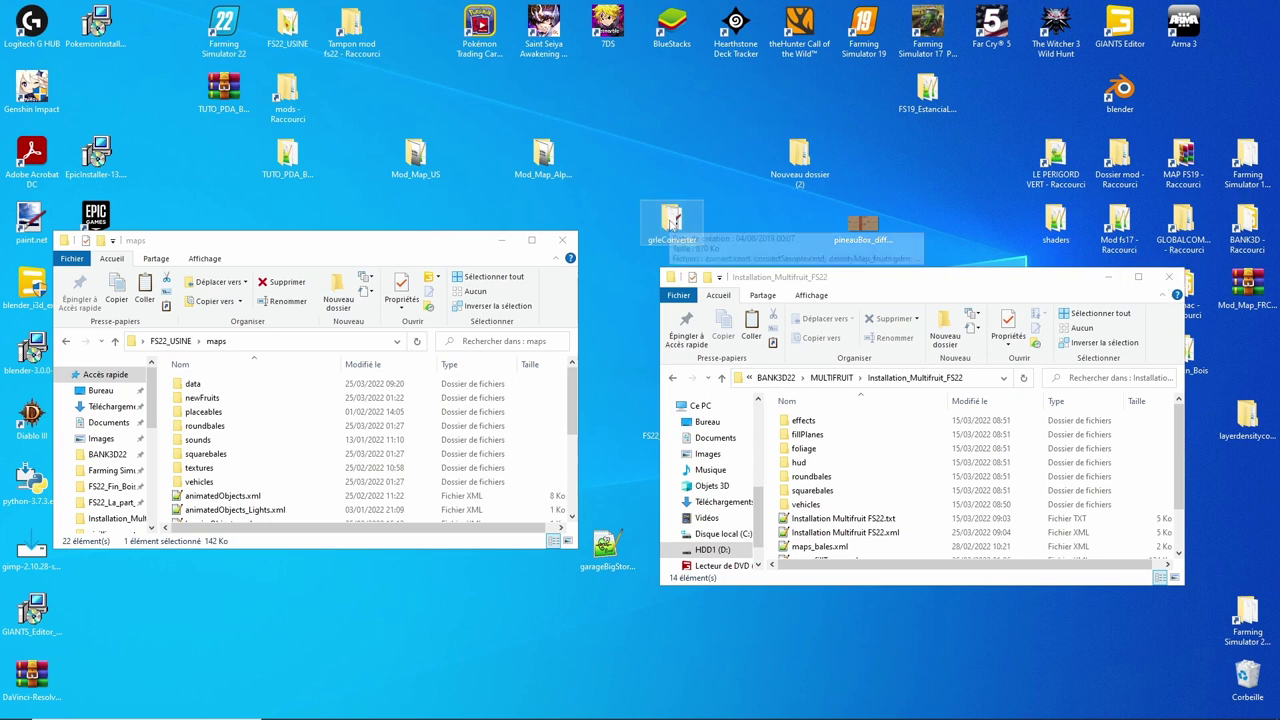
mouse_move(683, 211)
mouse_down()
mouse_move(684, 185)
mouse_move(673, 222)
mouse_up()
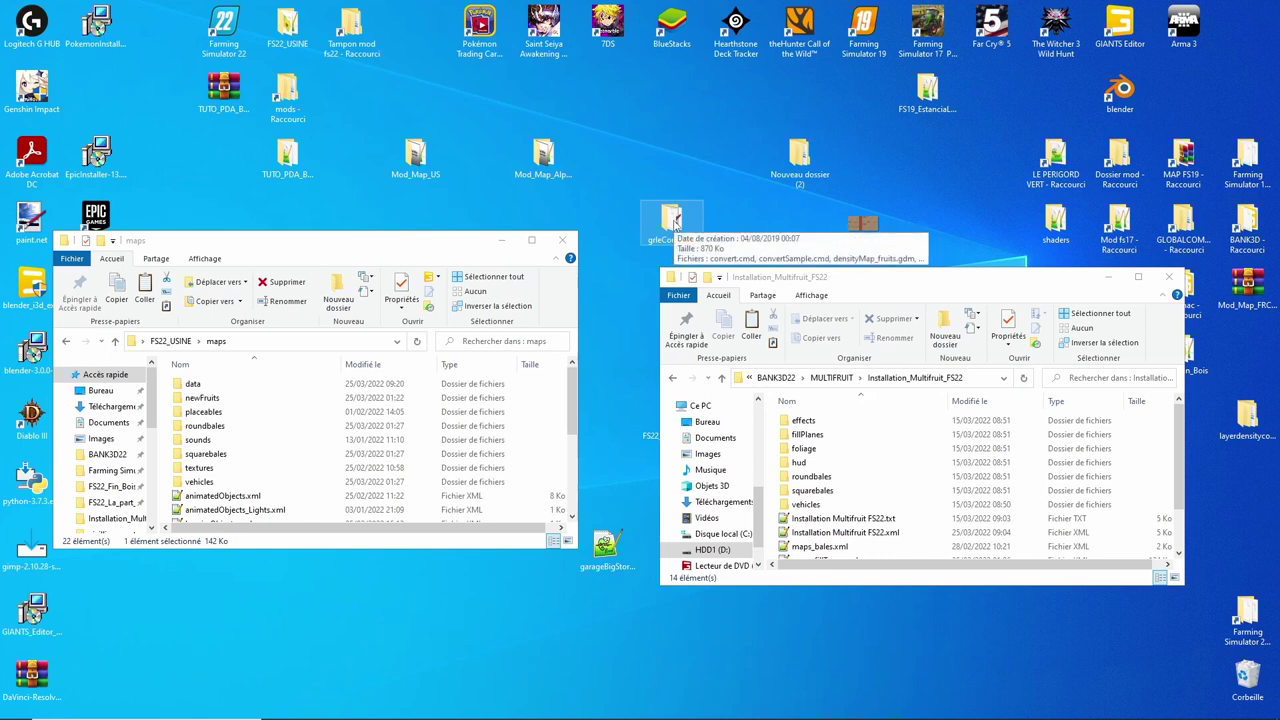
double_click(673, 222)
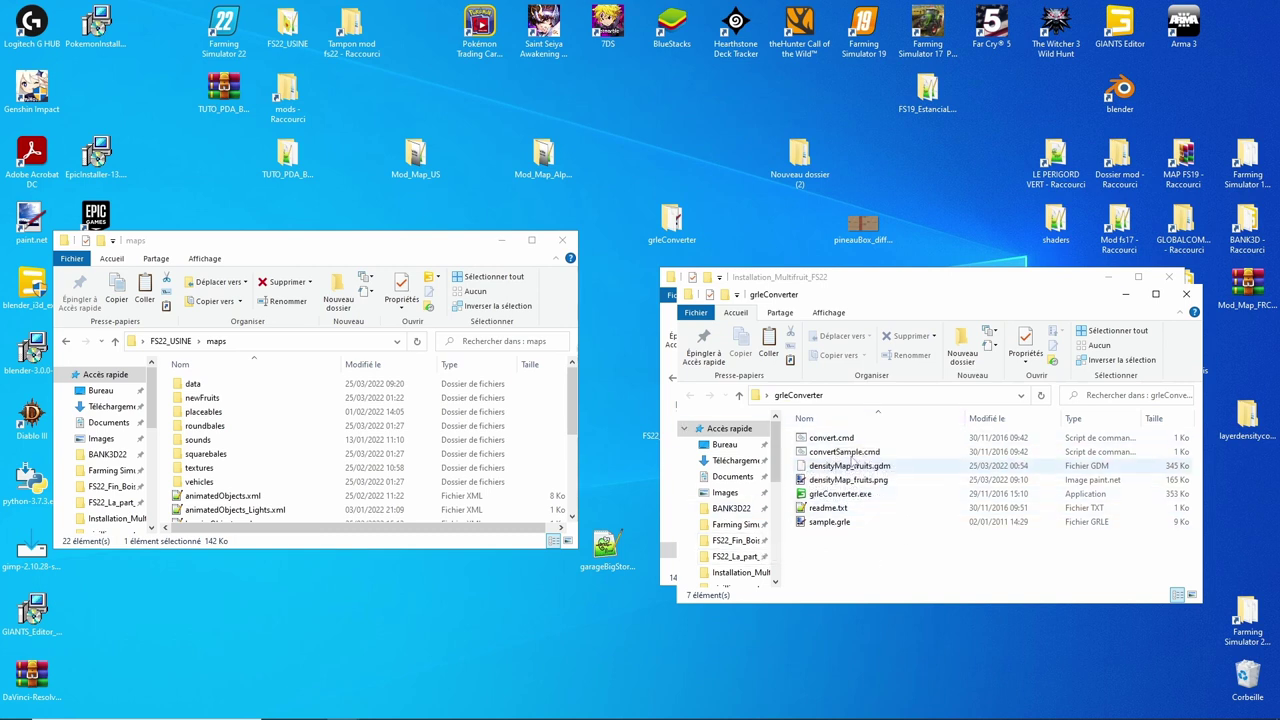
click(1186, 295)
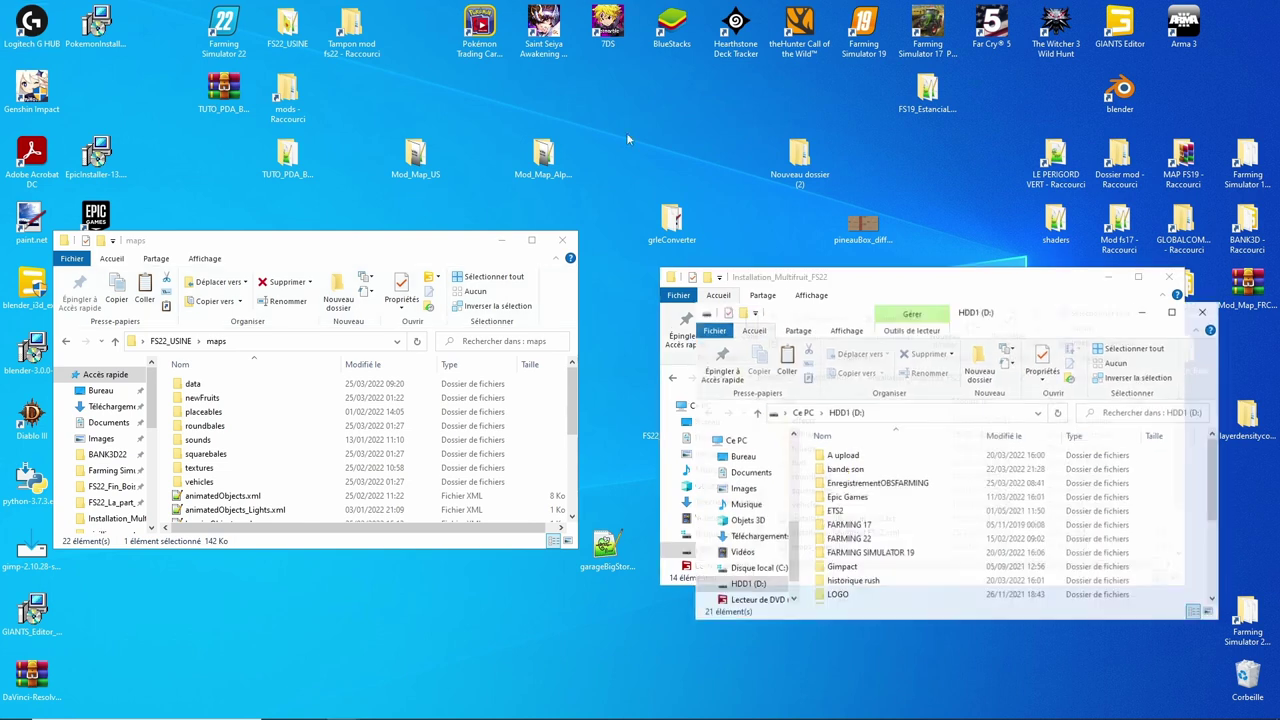
click(1203, 311)
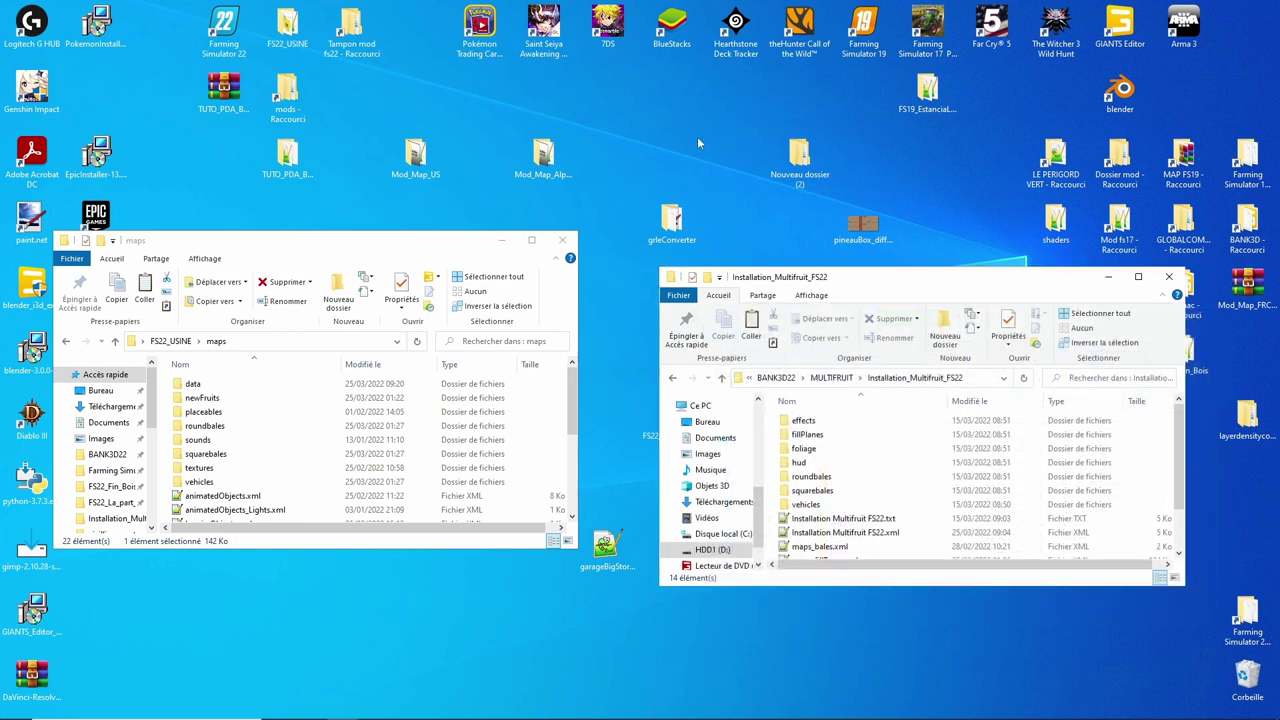
- Show the root folders of Disque local (C:) in the maps window, and close that window
scroll(110, 500, down, 10)
scroll(107, 500, down, 1)
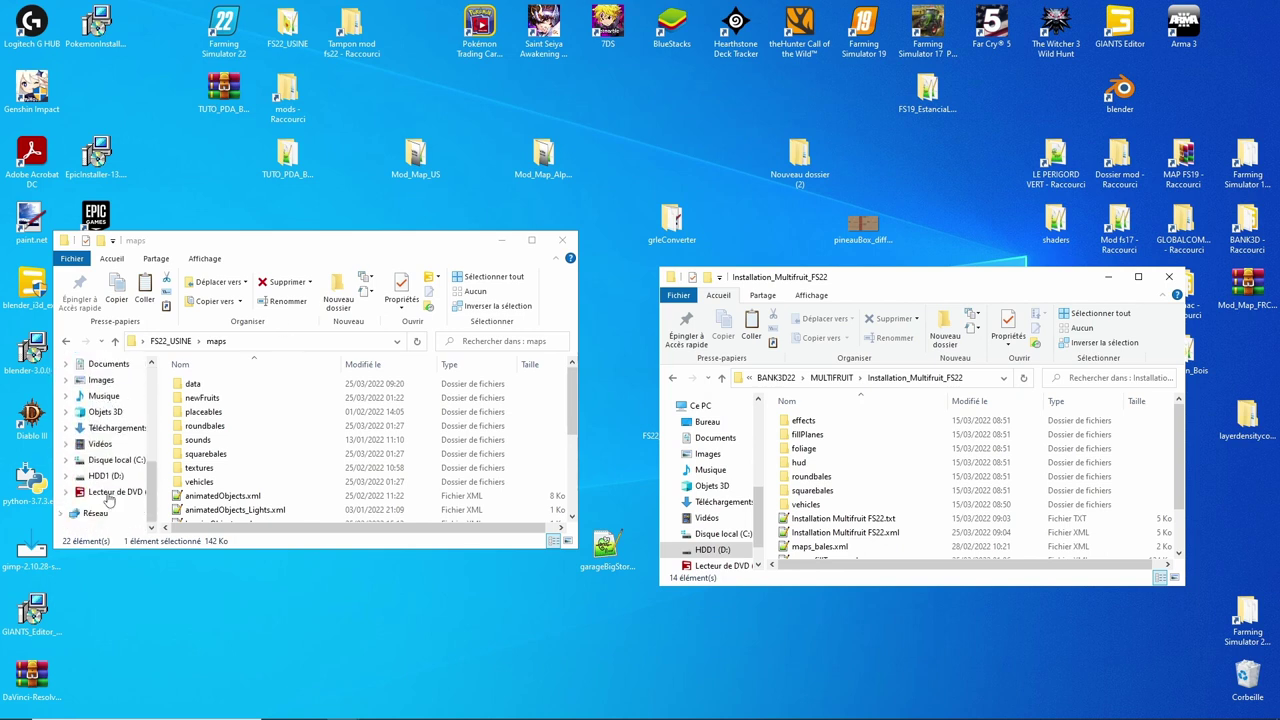
click(103, 462)
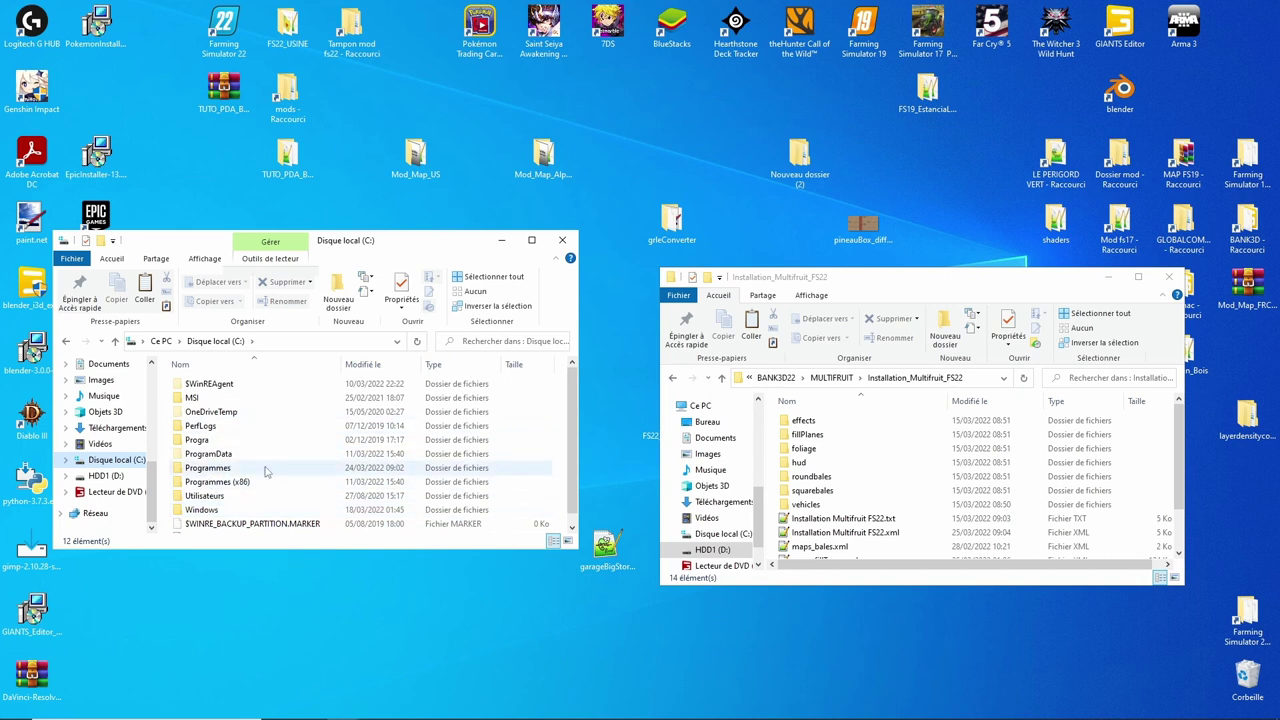
click(564, 241)
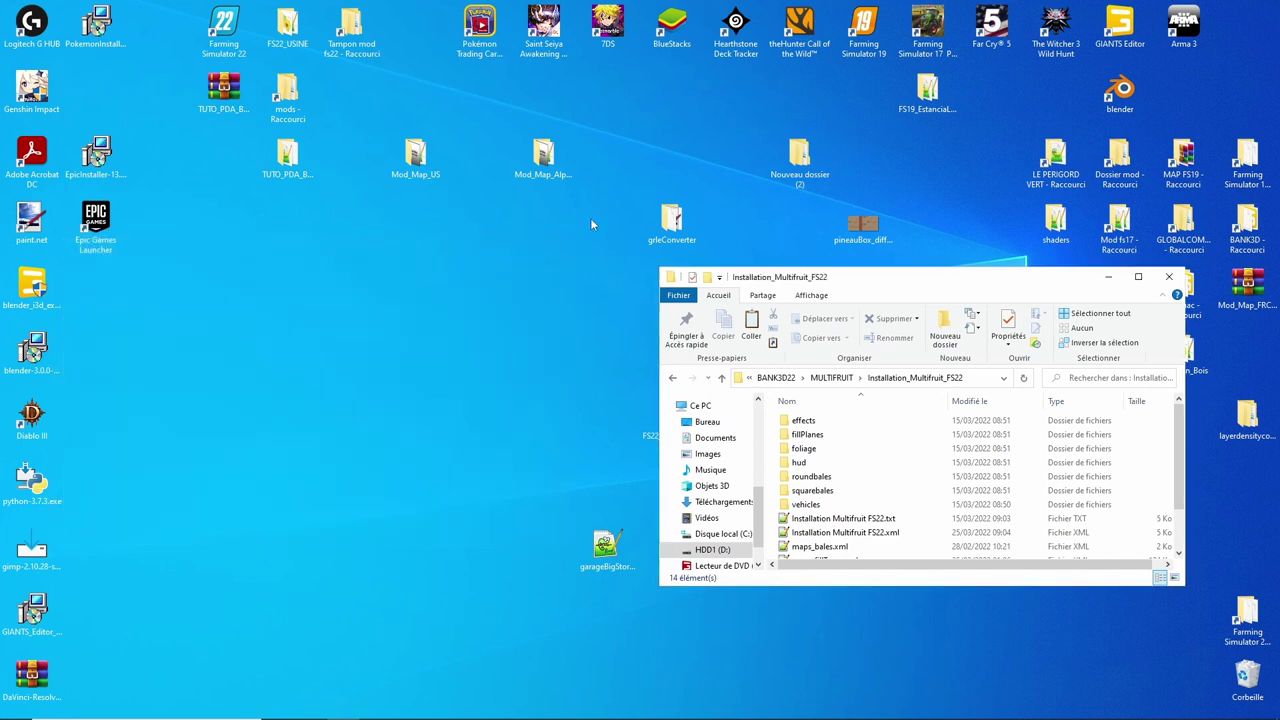
- Delete the existing densityMap_fruits.png from the grleConverter folder and maximize the folder window
double_click(681, 224)
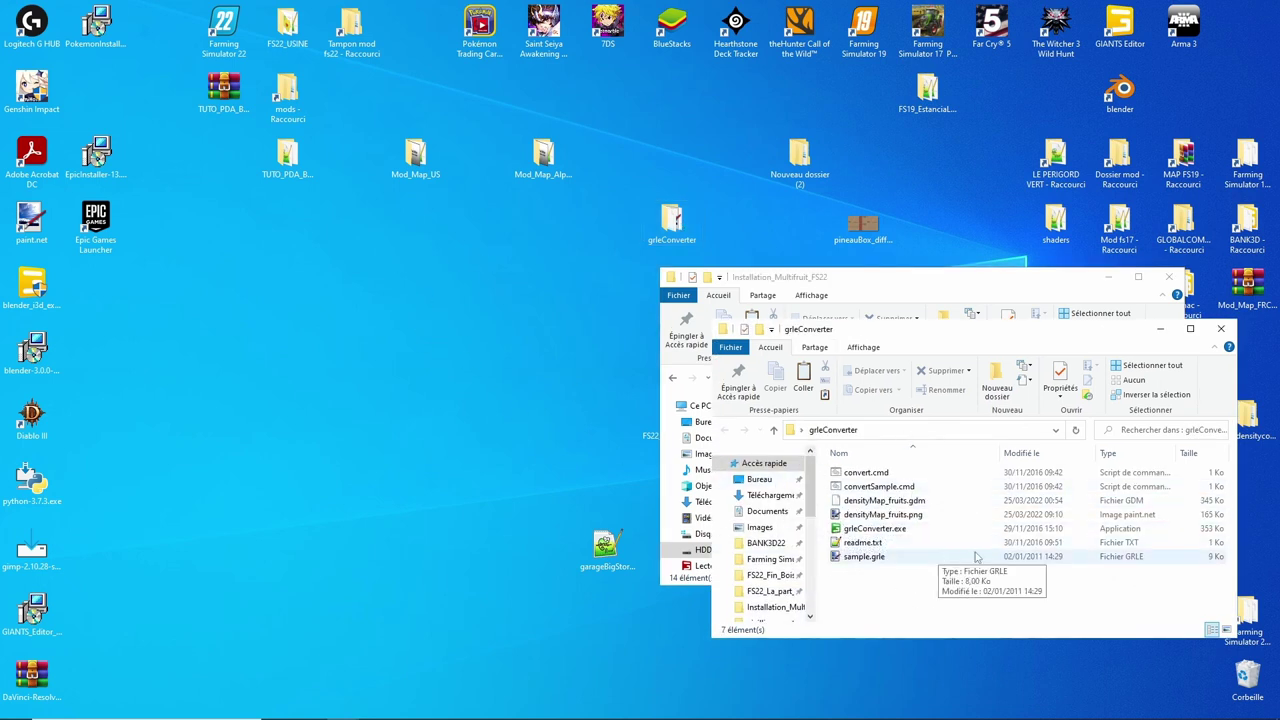
click(877, 515)
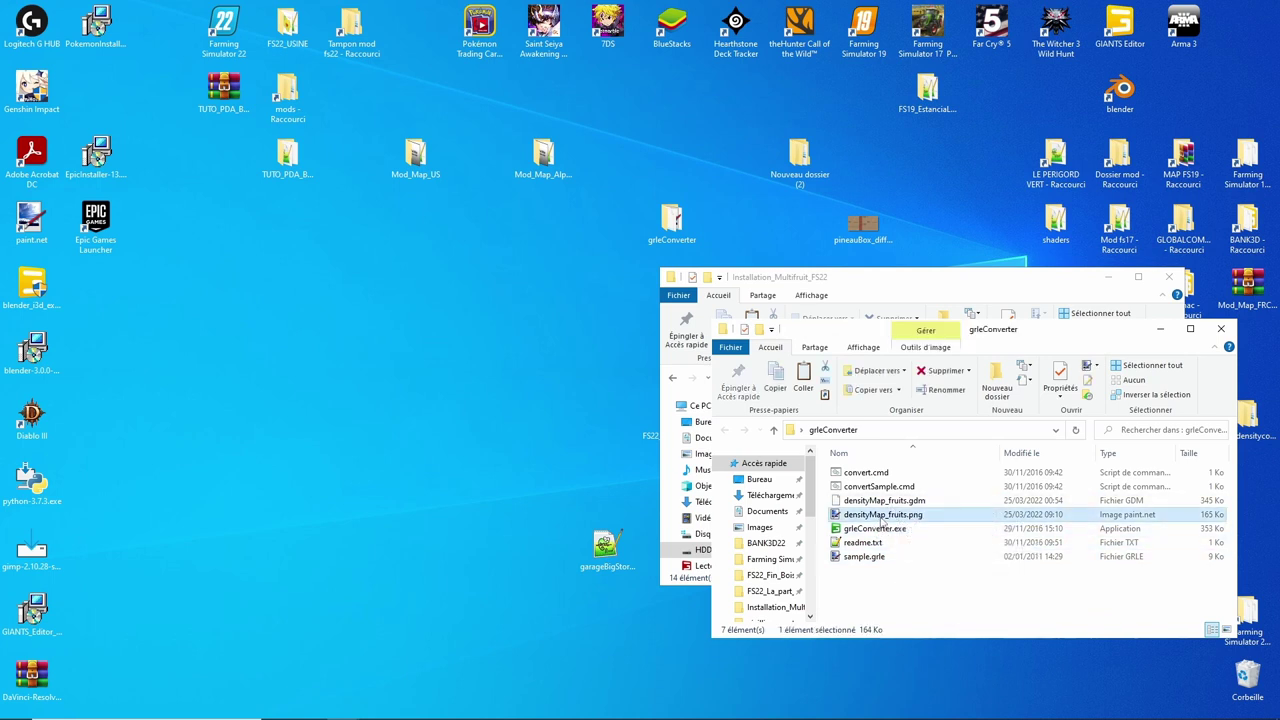
key(Delete)
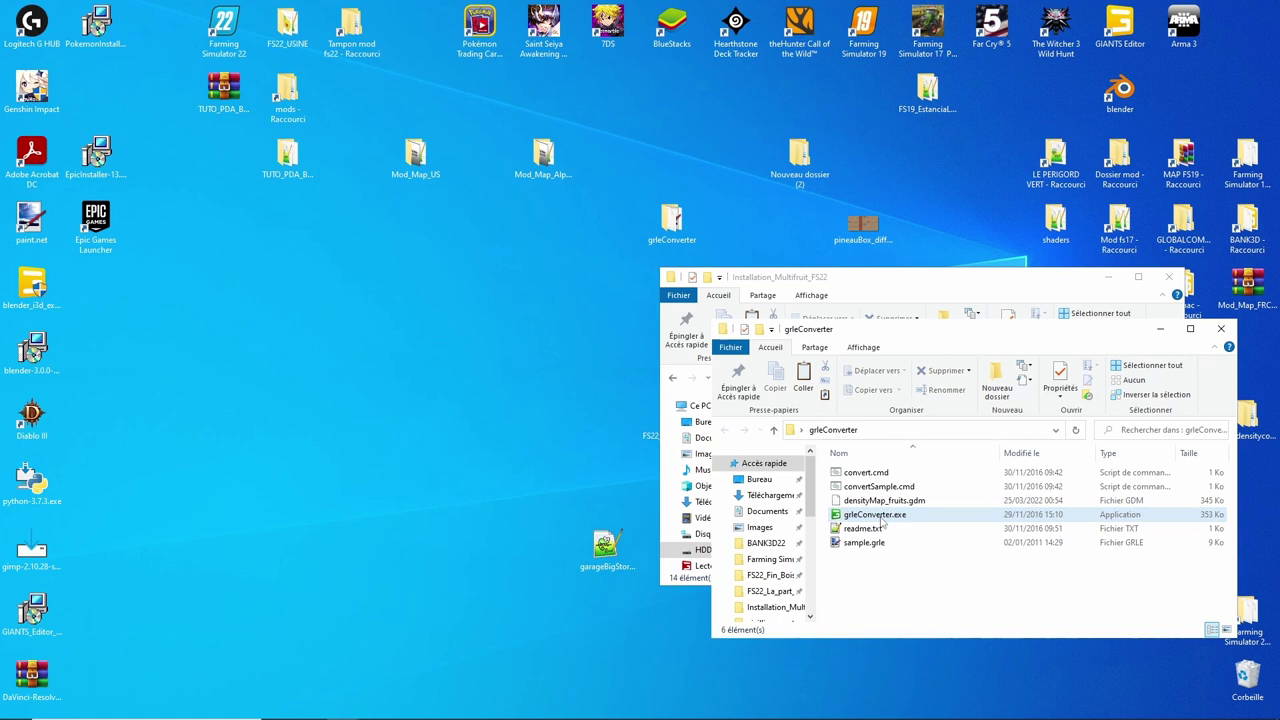
click(1190, 329)
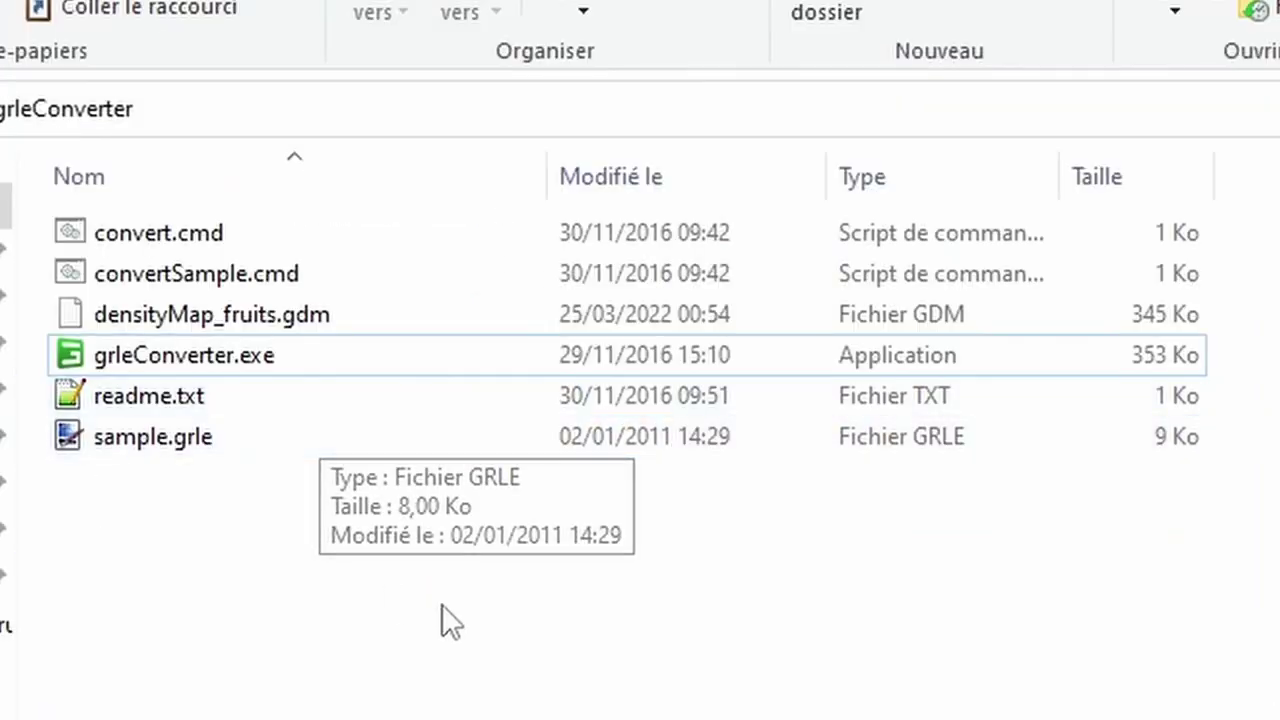
- Convert densityMap_fruits.gdm to a PNG by opening it with convert.cmd, and dismiss the console
click(195, 312)
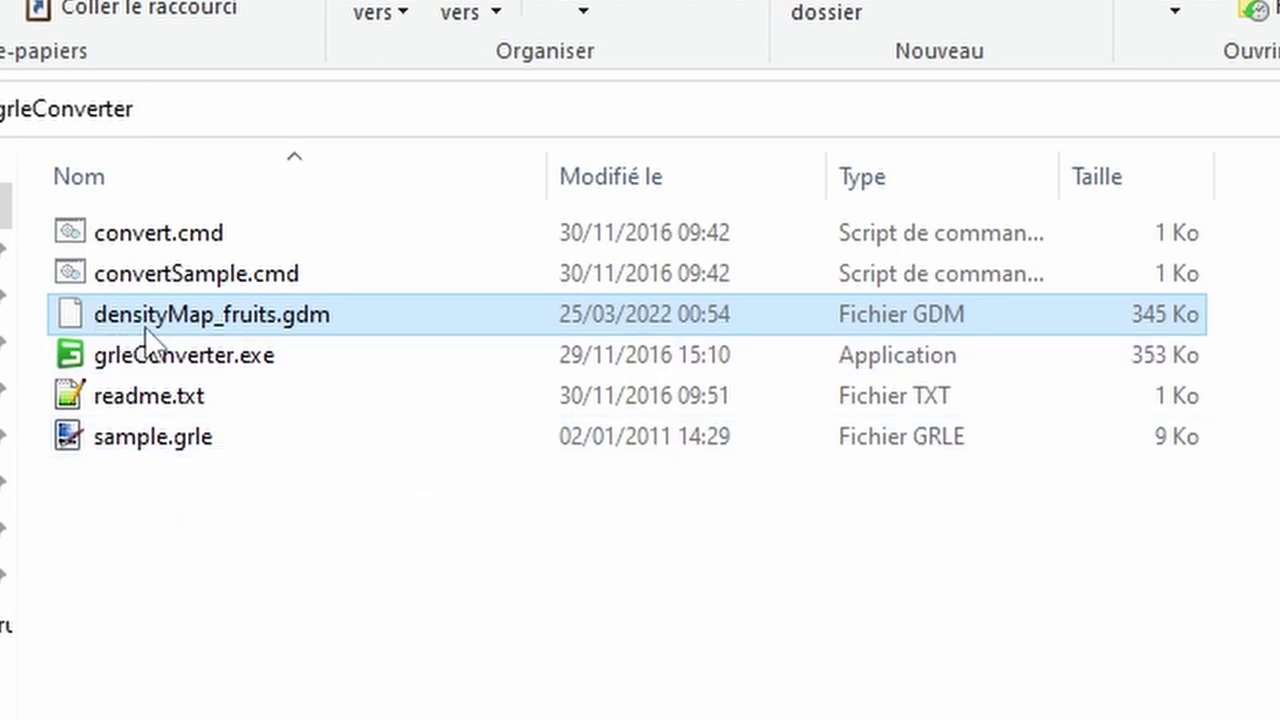
drag(148, 335, 187, 215)
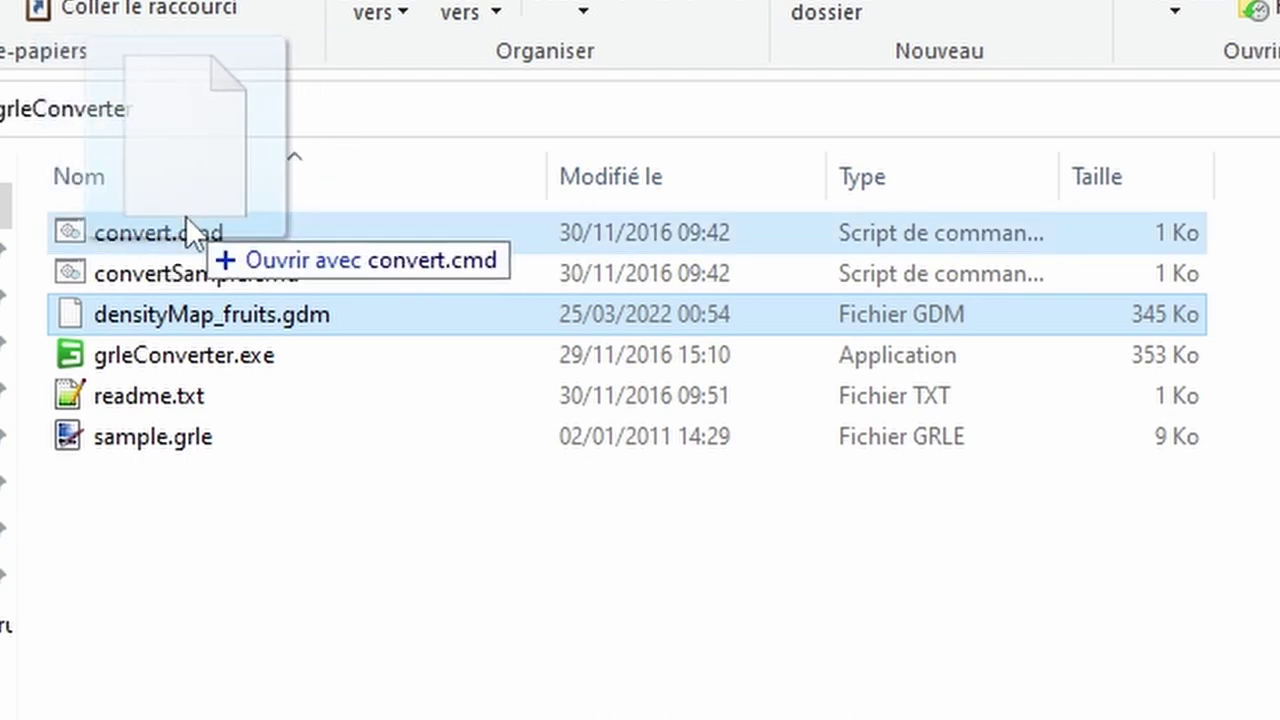
drag(186, 216, 186, 216)
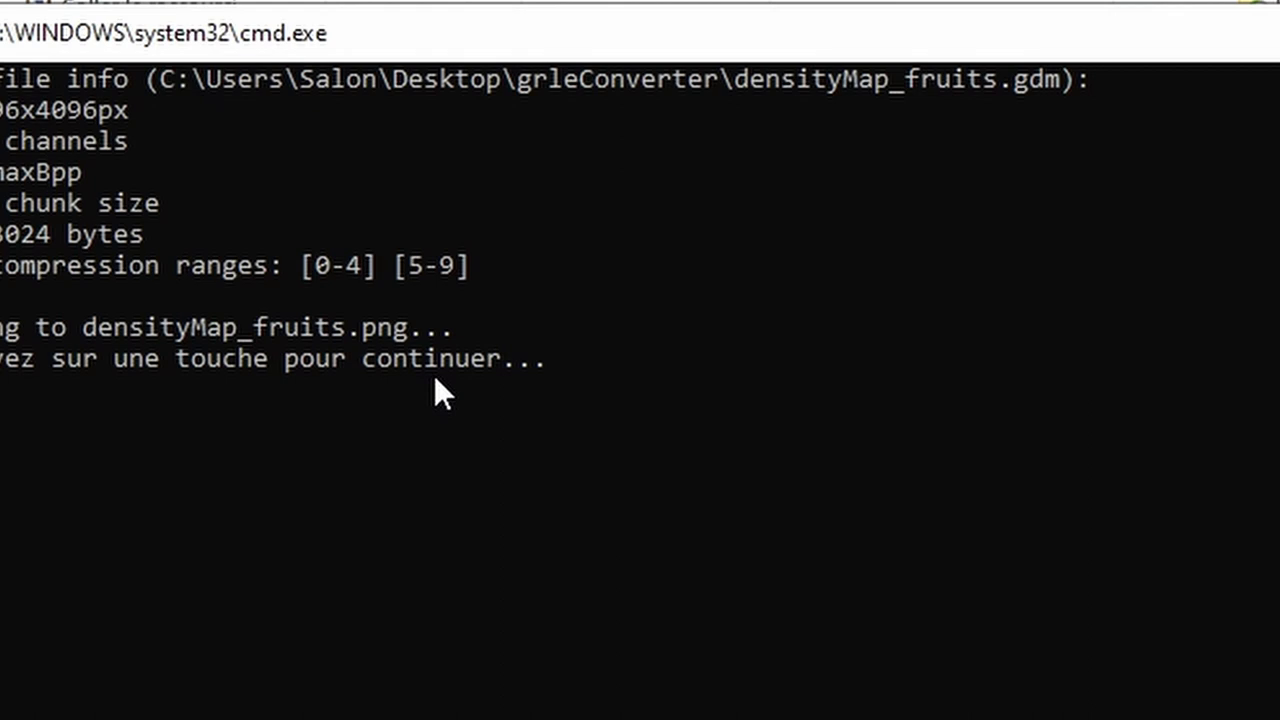
key(Return)
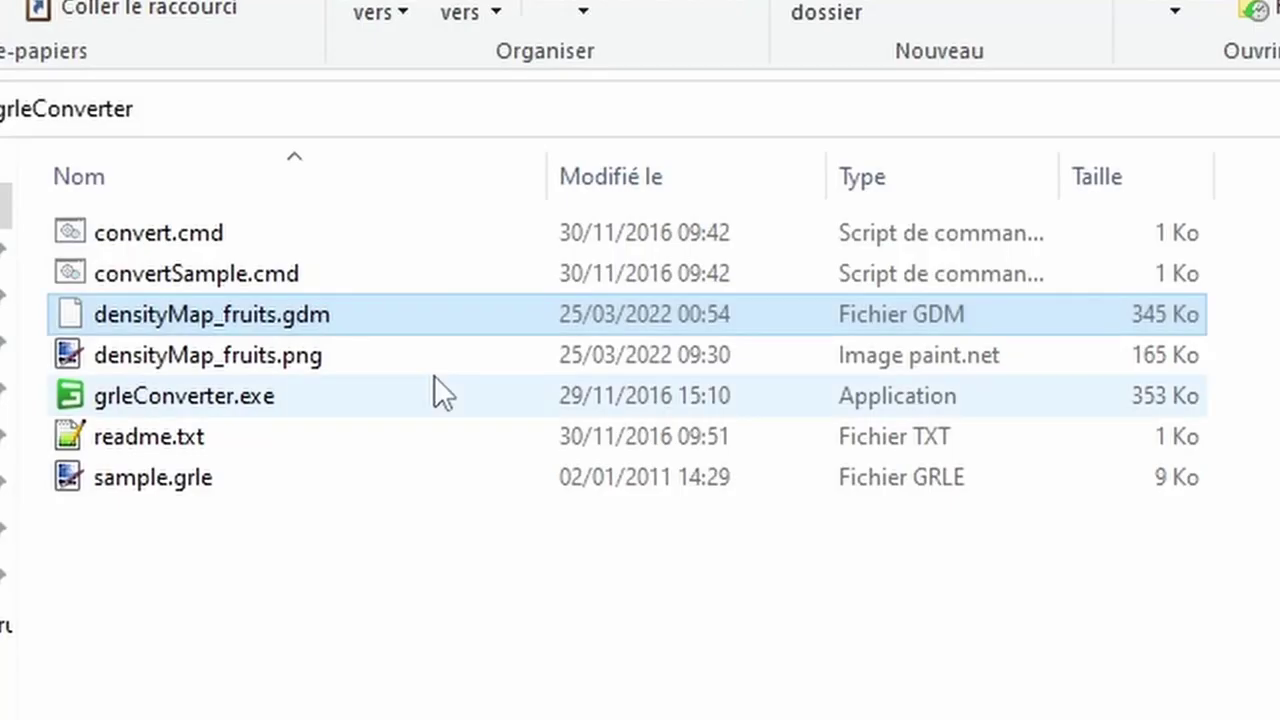
- Select the converted densityMap_fruits.png and check its file details in the grleConverter folder
click(192, 369)
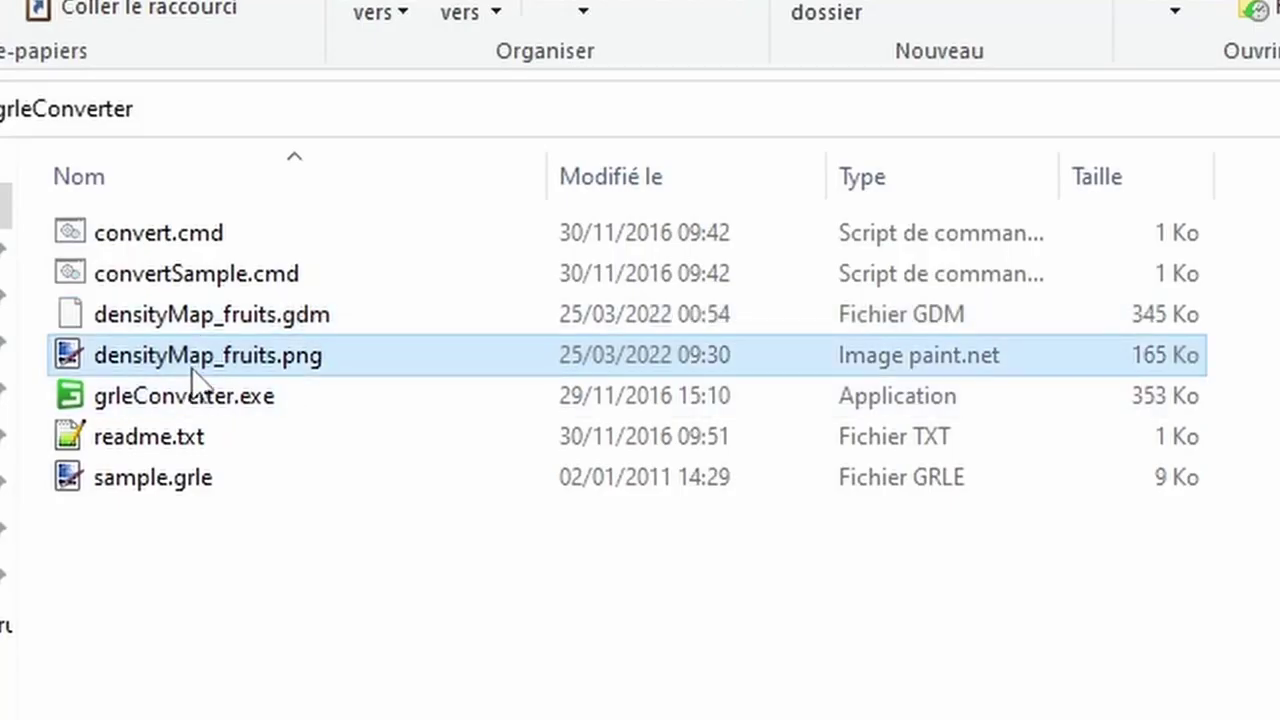
click(329, 361)
click(282, 193)
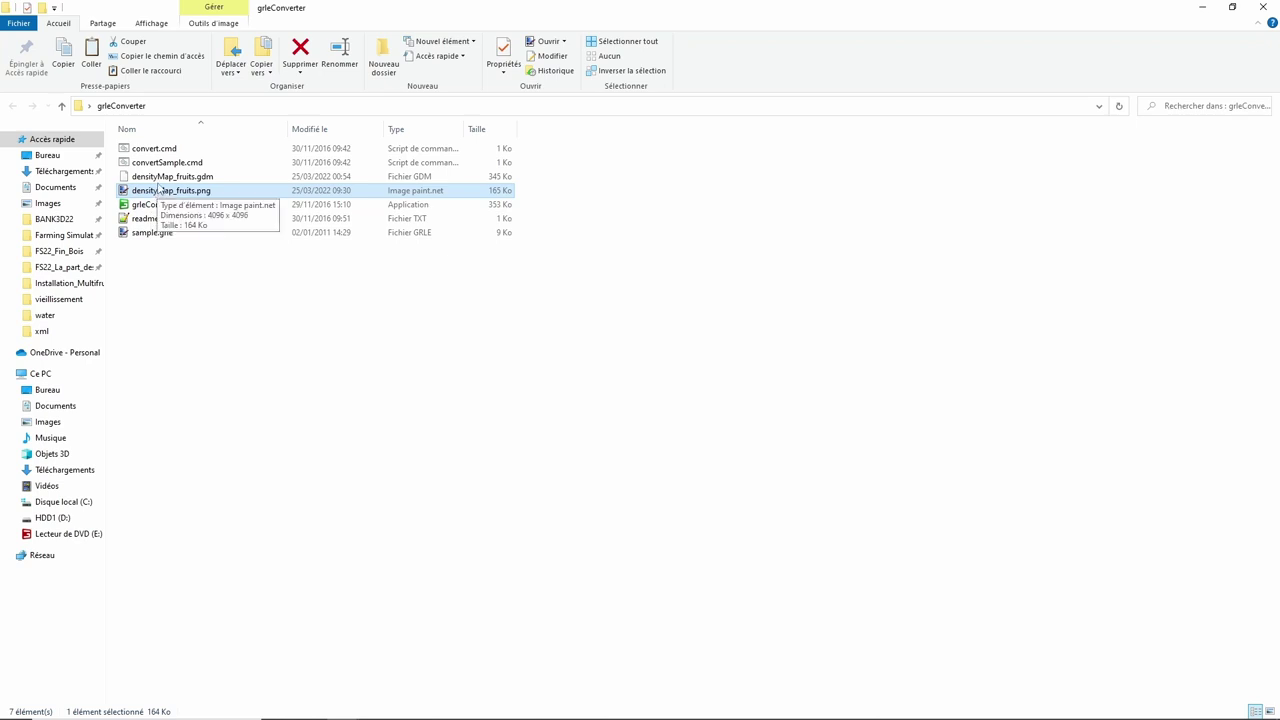
- Run grleConverter.exe without an input file to read its usage information, and dismiss its console
drag(160, 177, 337, 362)
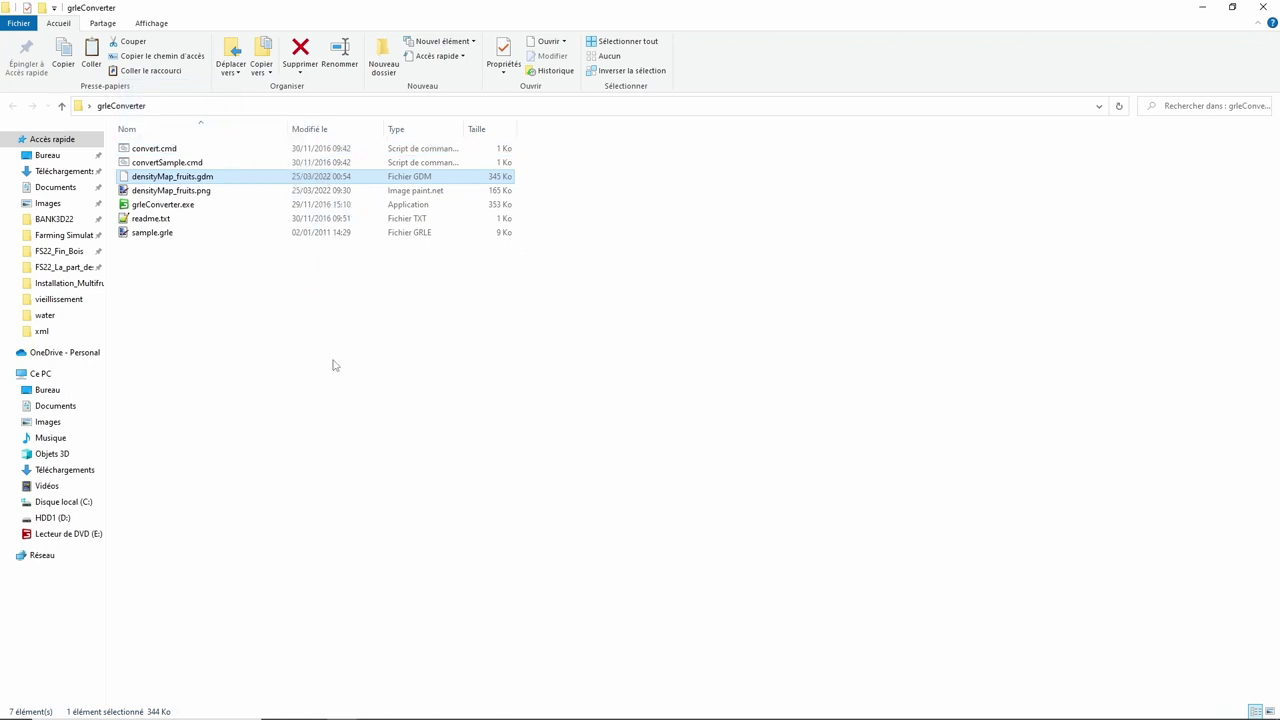
double_click(150, 205)
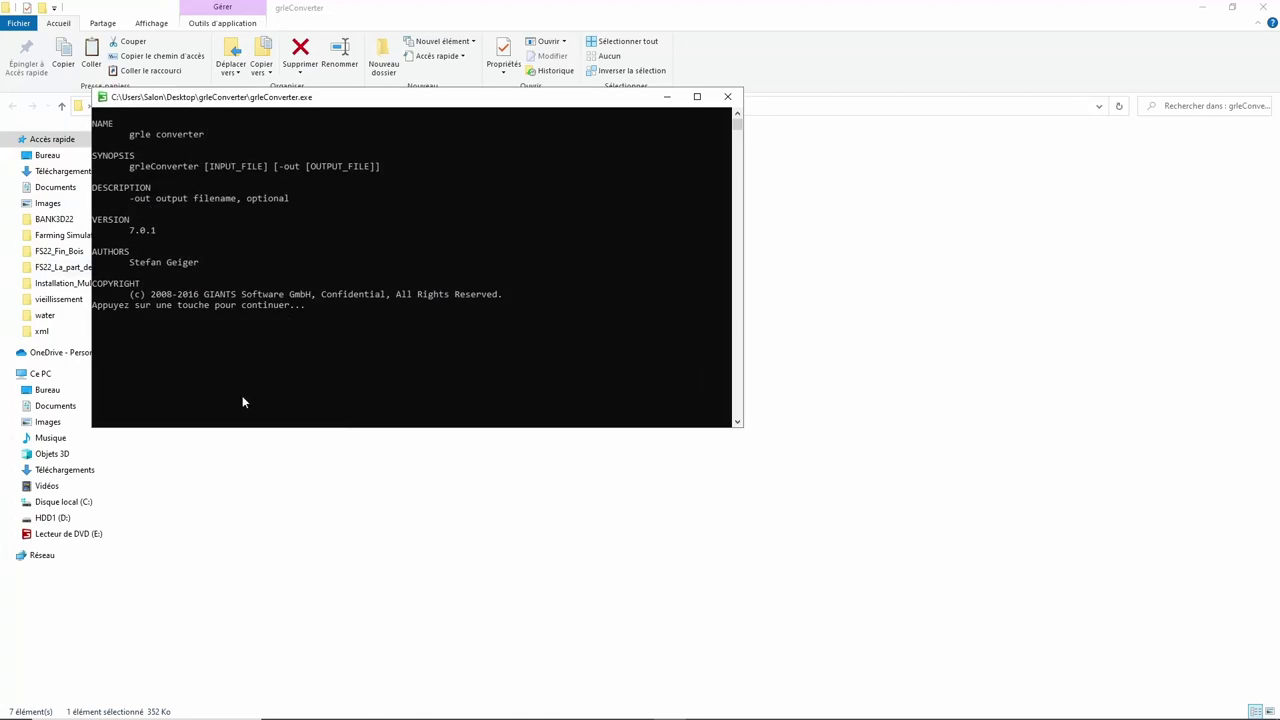
key(Return)
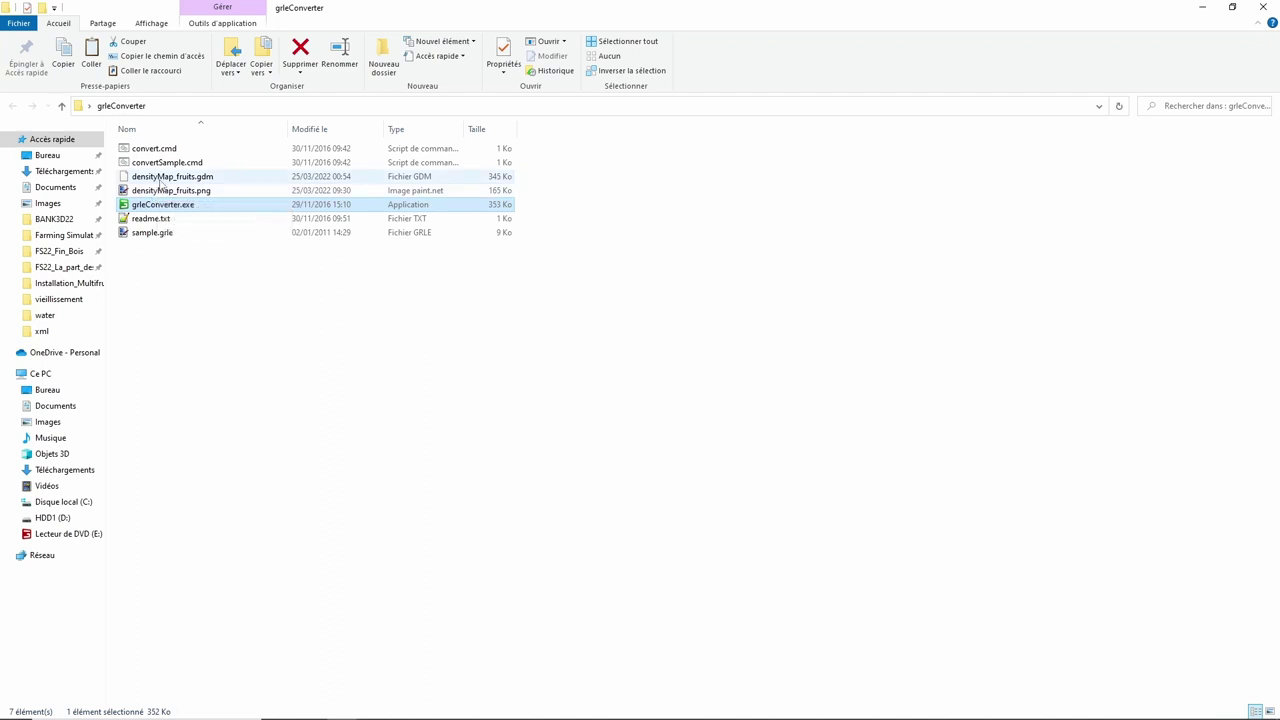
- Run densityMap_fruits.gdm through convert.cmd again and select the regenerated densityMap_fruits.png
drag(160, 178, 155, 148)
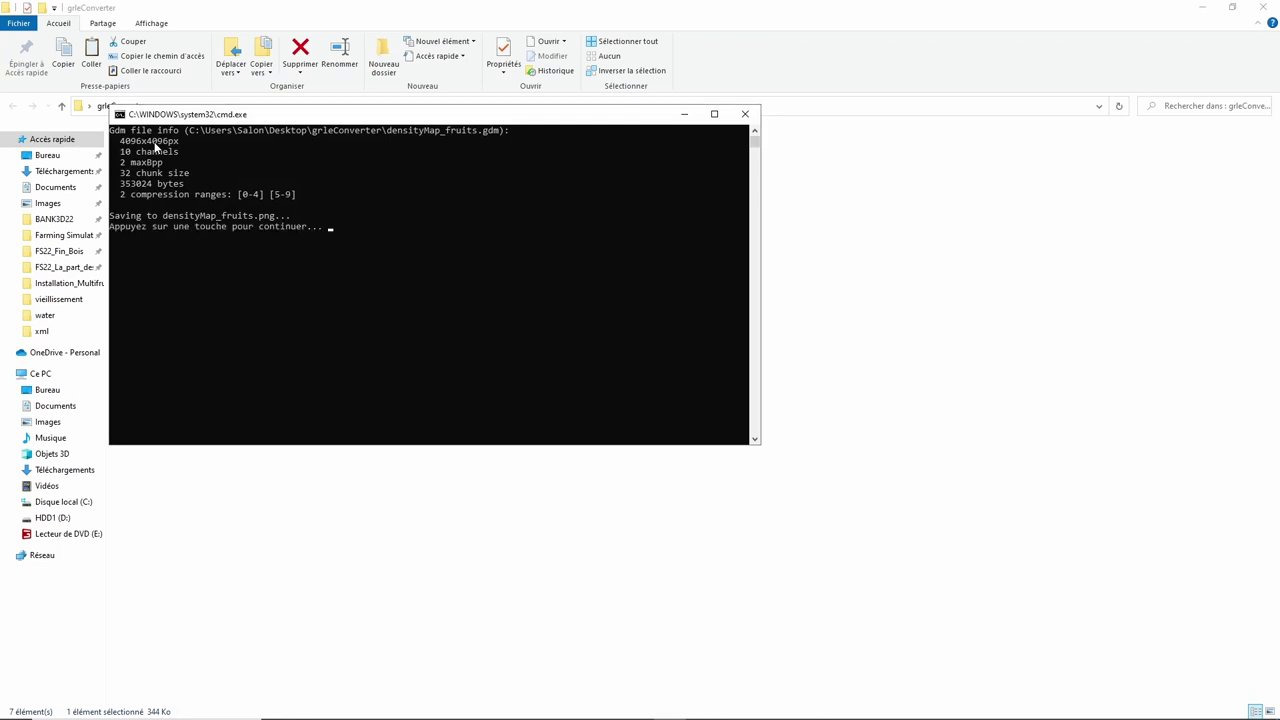
key(Return)
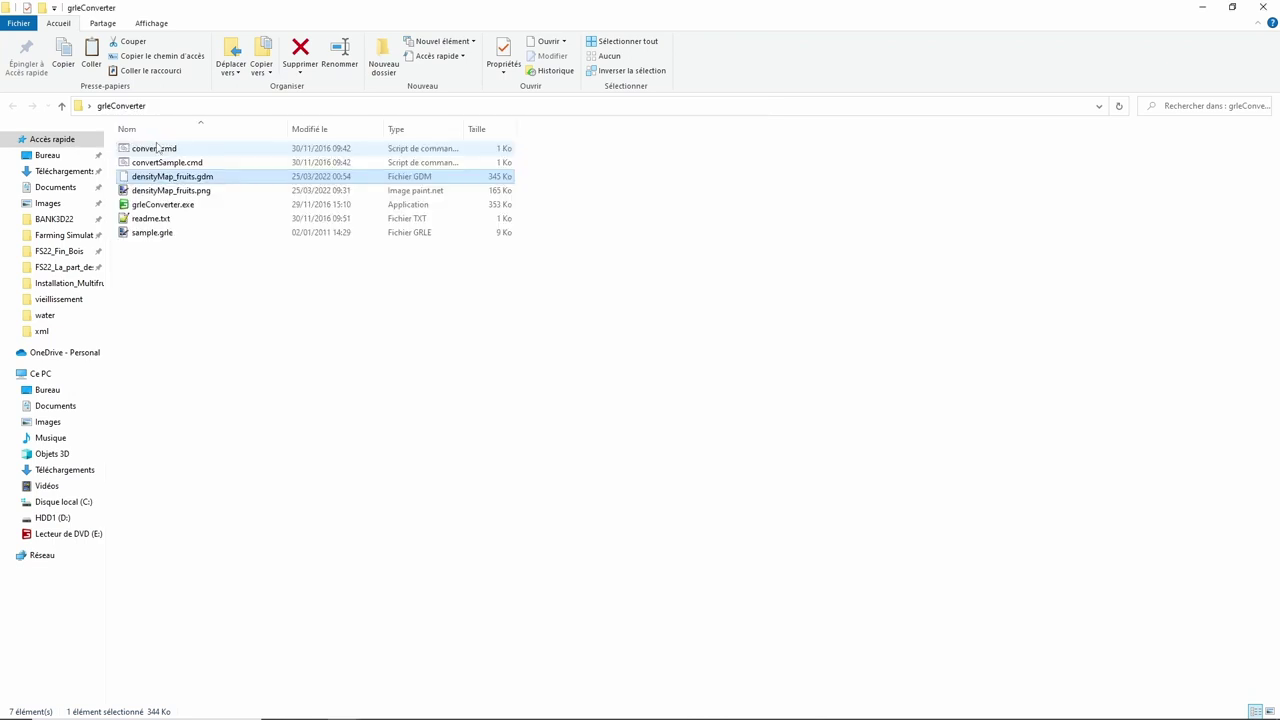
click(163, 192)
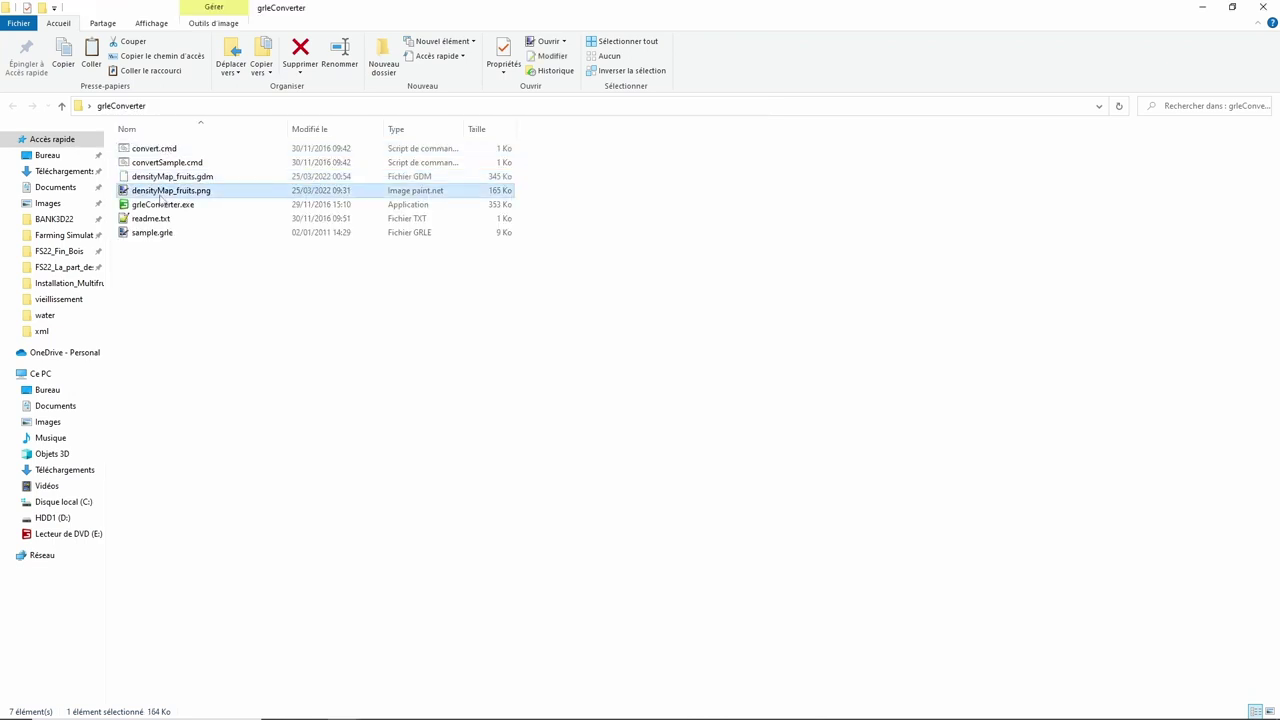